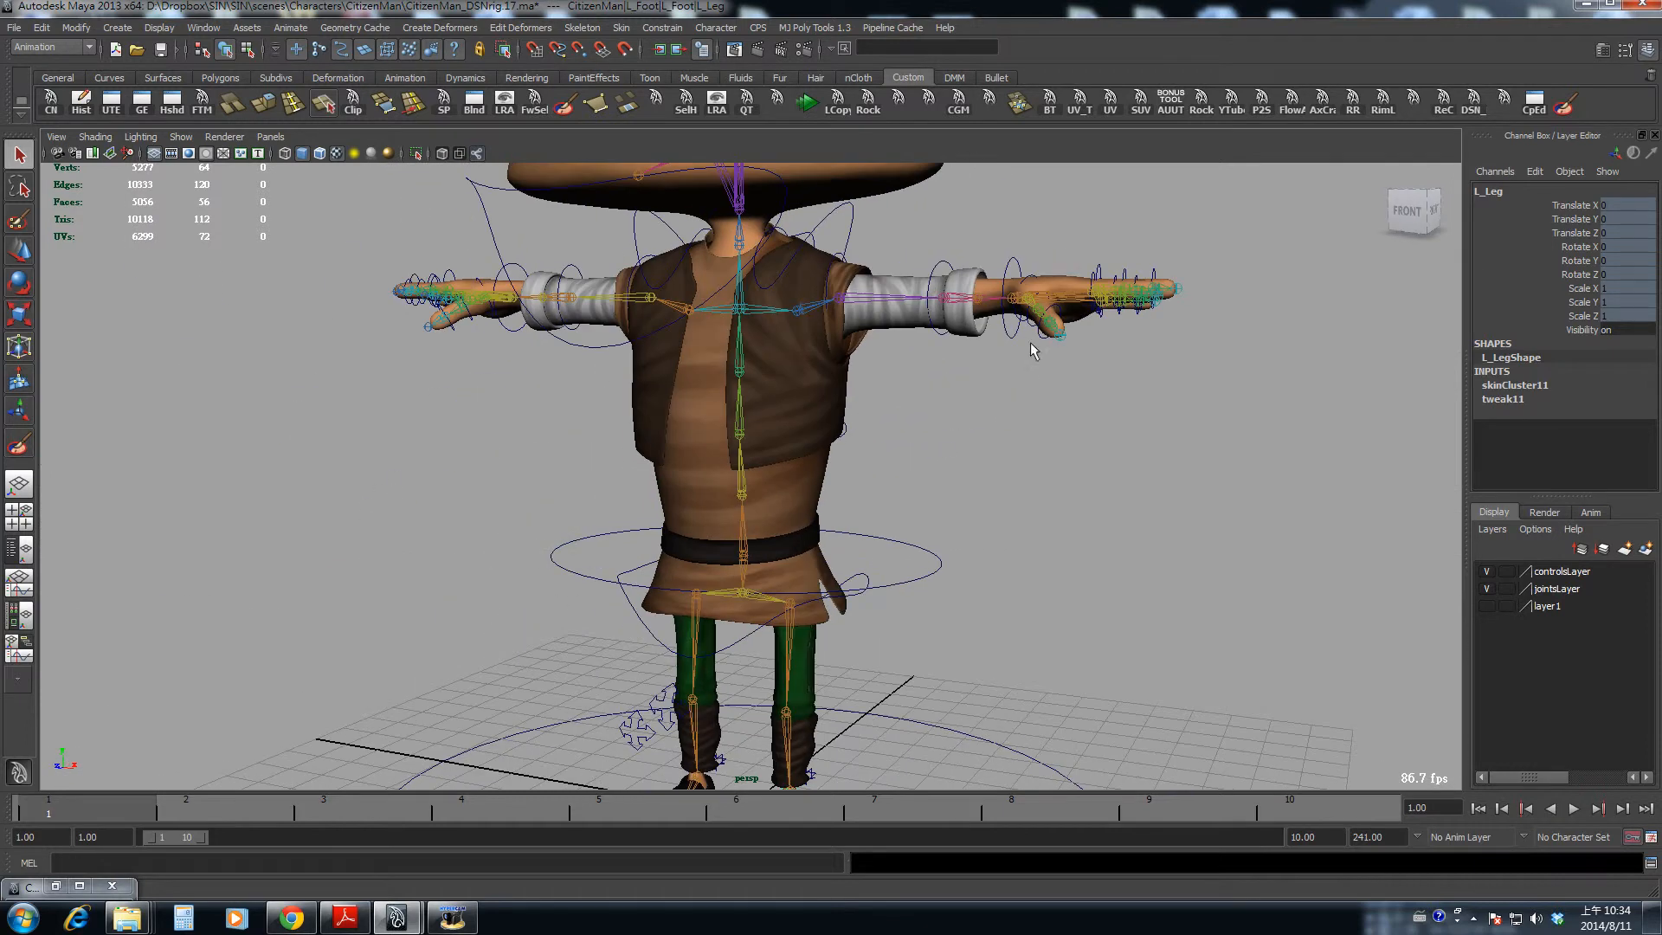
- Select the green pants mesh and play back the leg-raise animation to check how it deforms
{"action": "scroll", "coordinate": [1128, 297], "scroll_direction": "up", "scroll_amount": 5}
{"action": "middle_click_drag", "start_coordinate": [1127, 297], "coordinate": [1180, 563], "text": "alt"}
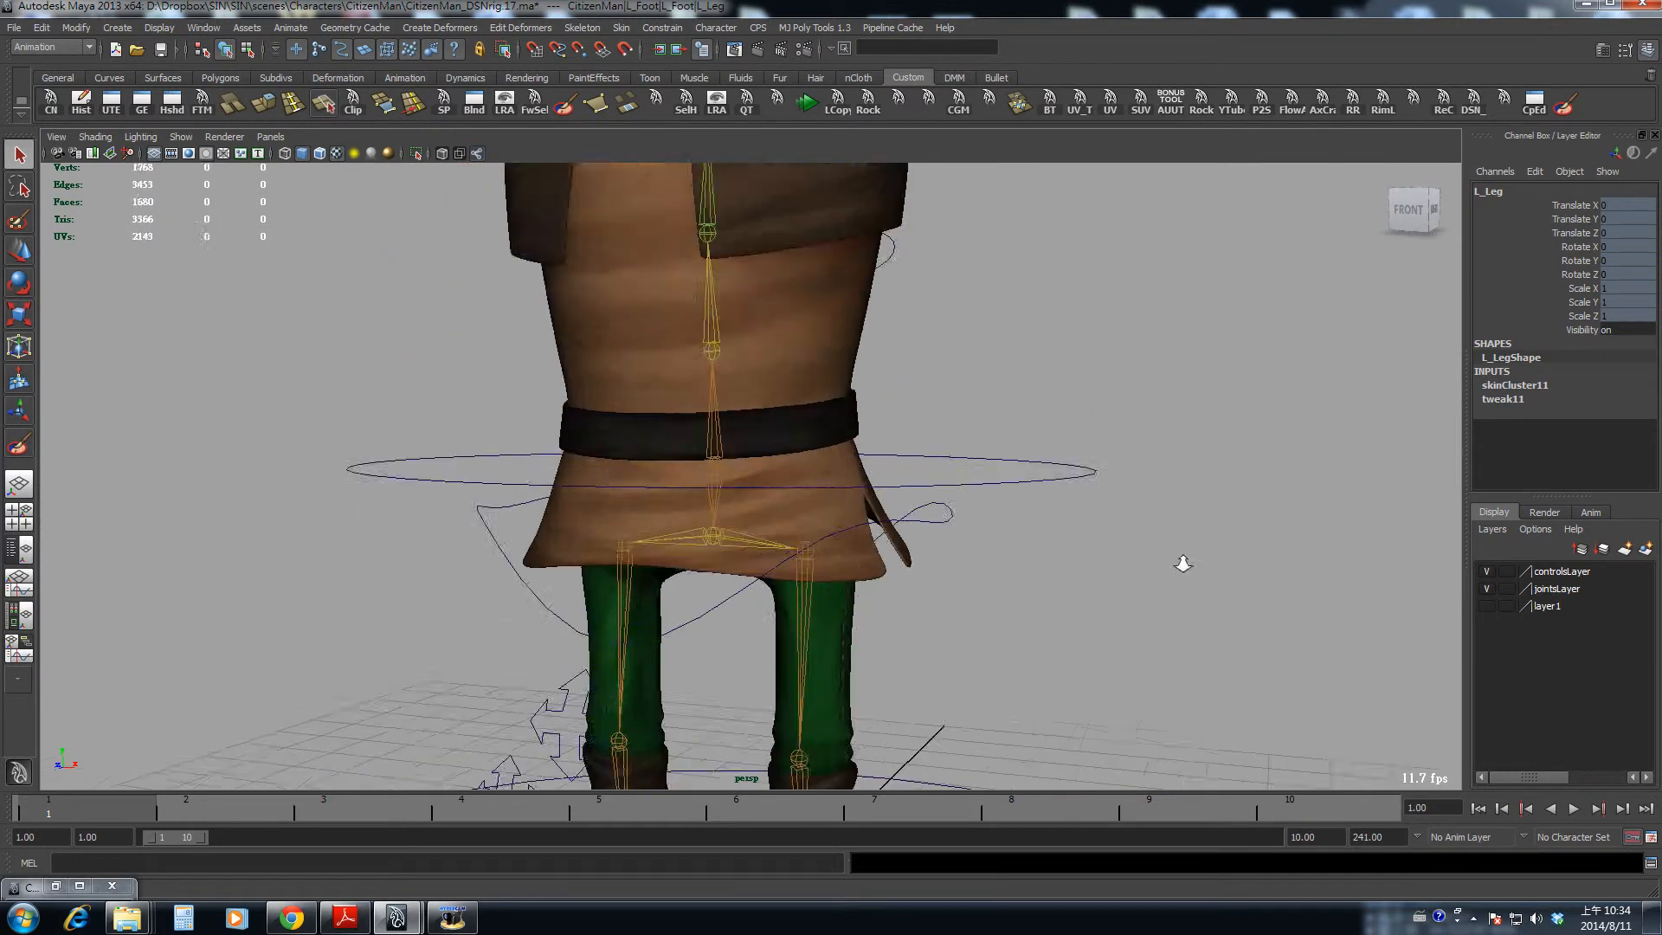
{"action": "scroll", "coordinate": [1087, 457], "scroll_direction": "up", "scroll_amount": 5}
{"action": "left_click", "coordinate": [883, 312]}
{"action": "scroll", "coordinate": [738, 696], "scroll_direction": "down", "scroll_amount": 6}
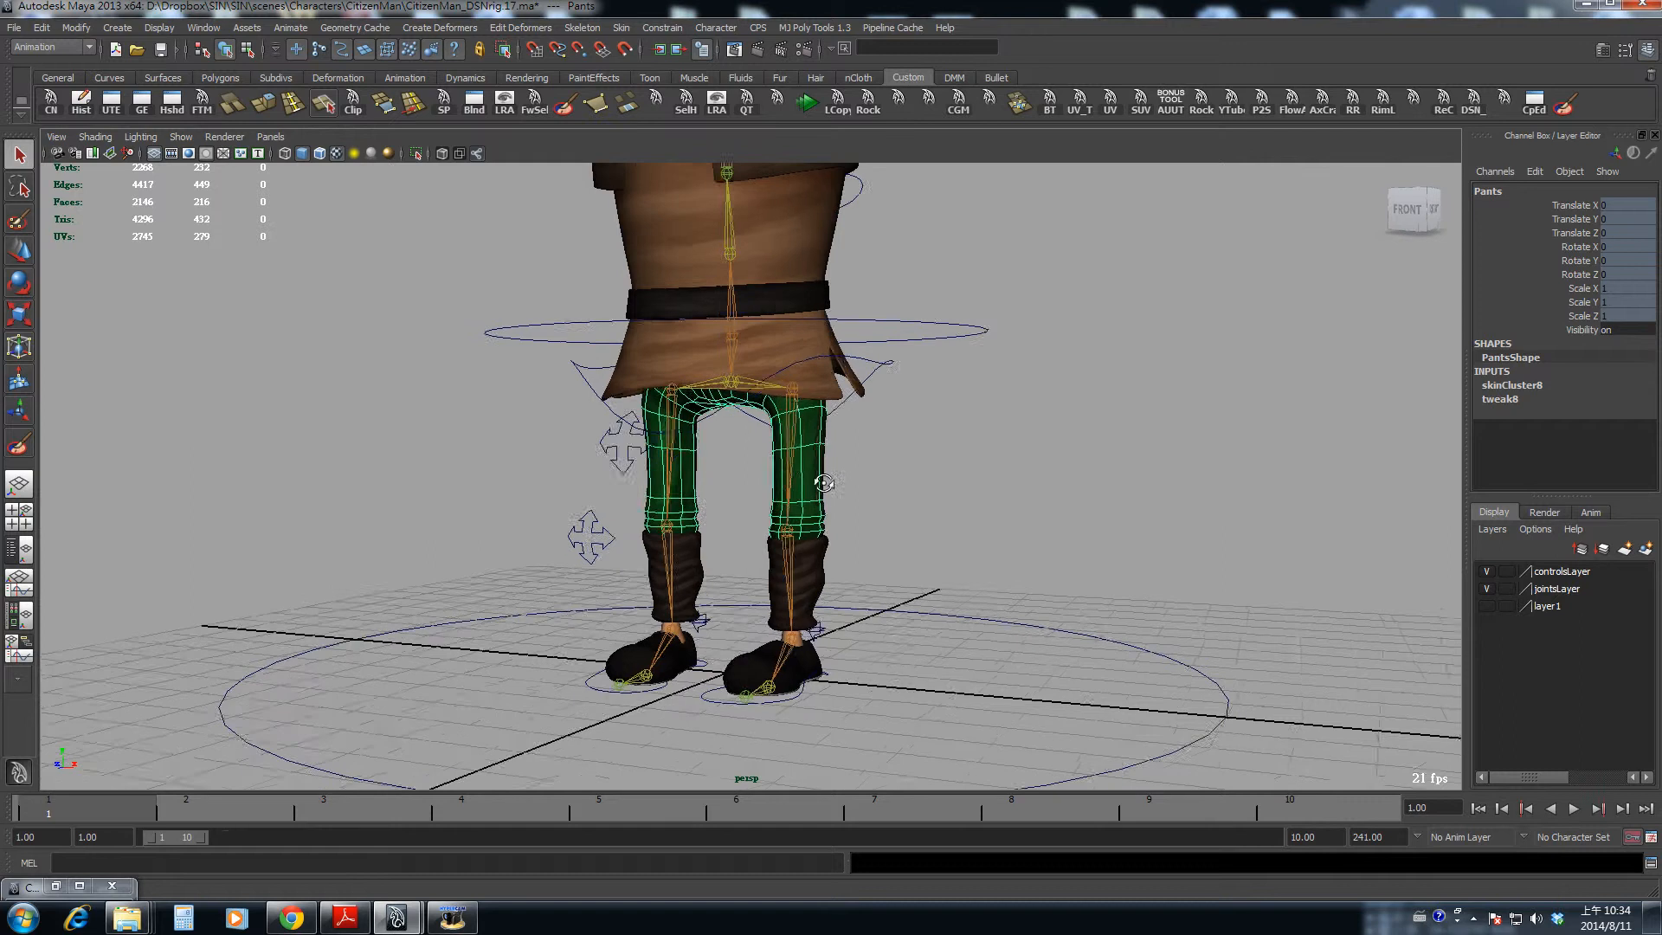
{"action": "mouse_move", "coordinate": [658, 709]}
{"action": "left_mouse_down", "text": "alt"}
{"action": "mouse_move", "coordinate": [502, 644]}
{"action": "mouse_move", "coordinate": [294, 803]}
{"action": "left_mouse_up", "text": "alt"}
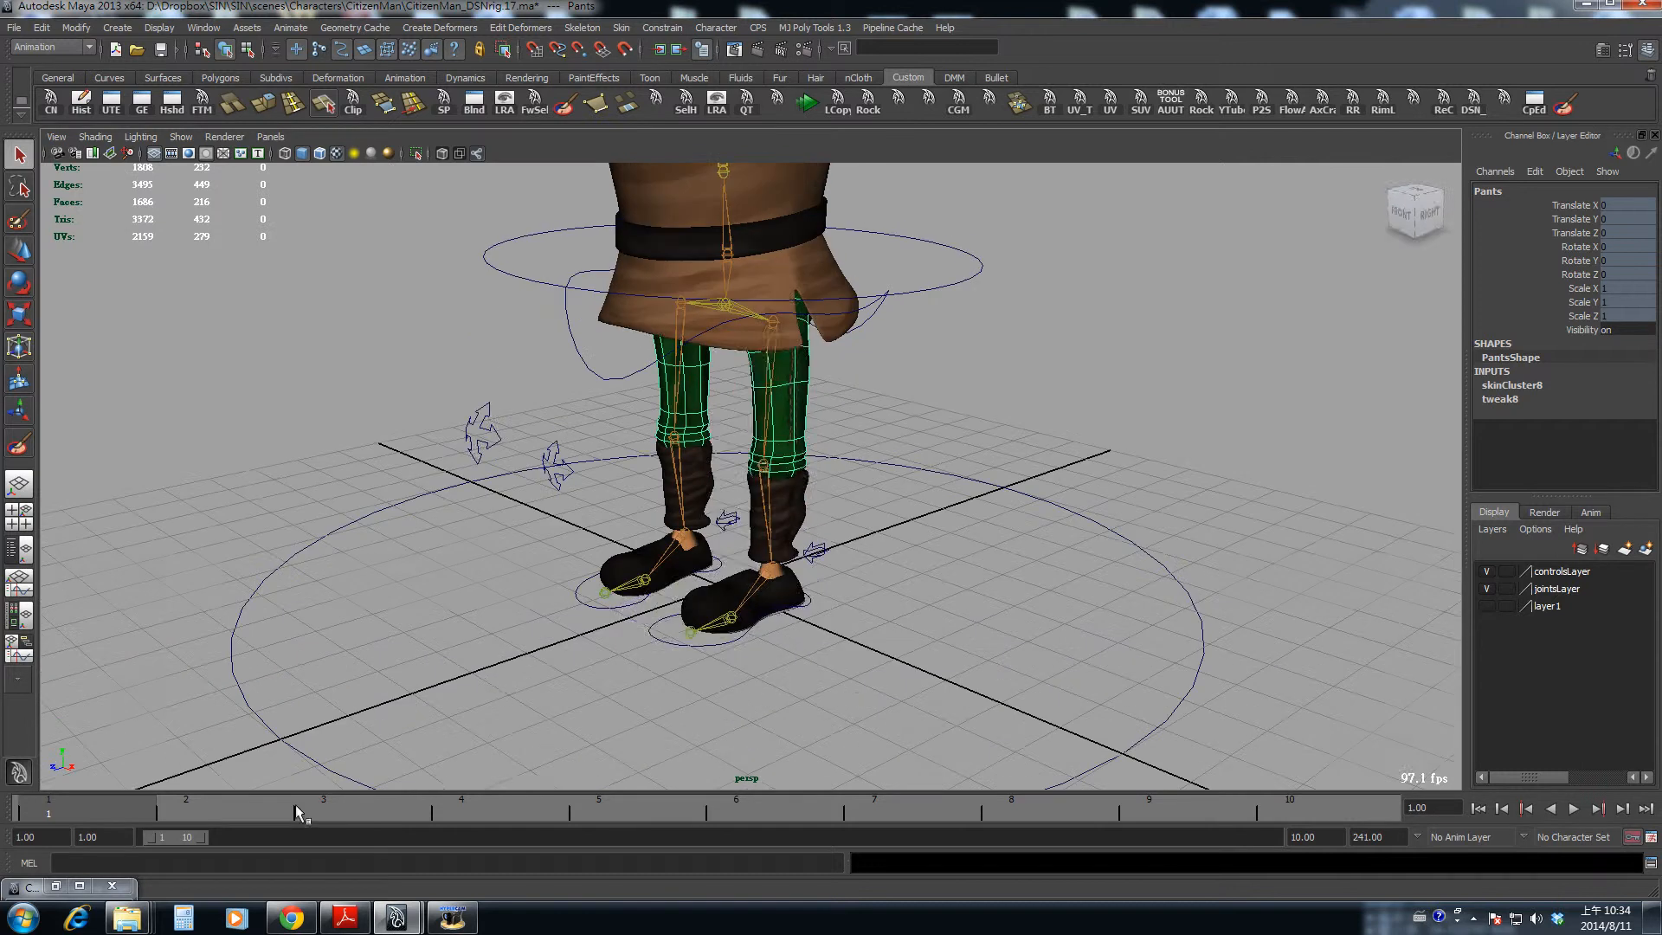
{"action": "key", "text": "alt+v"}
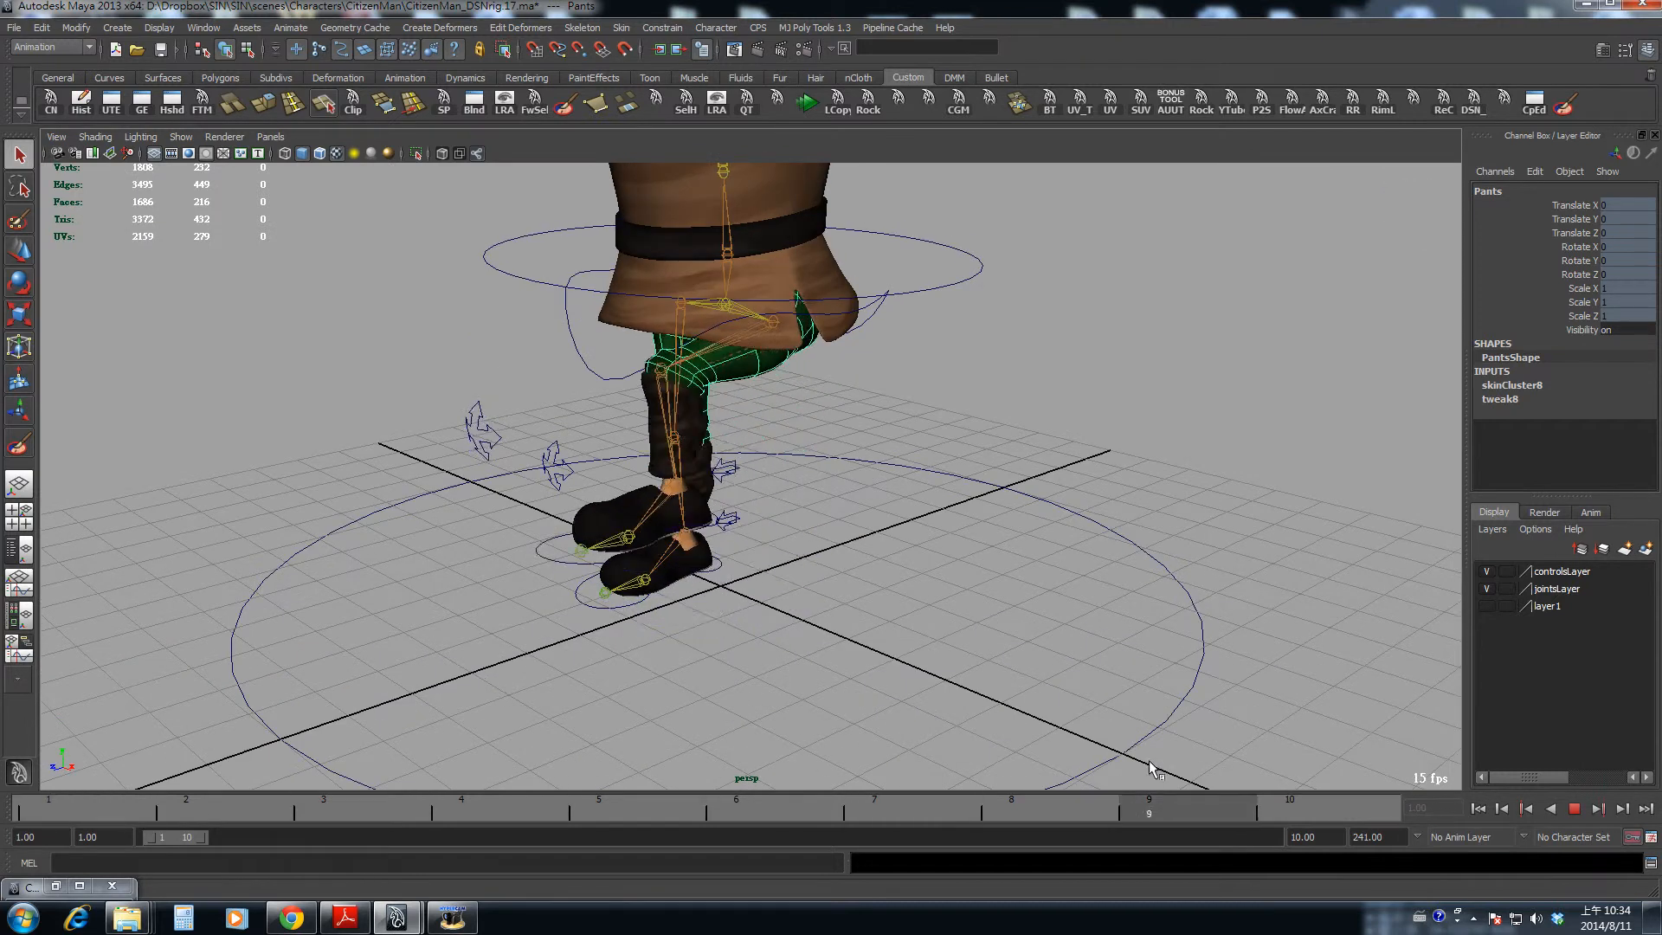
{"action": "key", "text": "alt+v"}
- Isolate the pants in the viewport and move the timeline to frame 10, where the leg is raised
{"action": "left_click", "coordinate": [417, 154]}
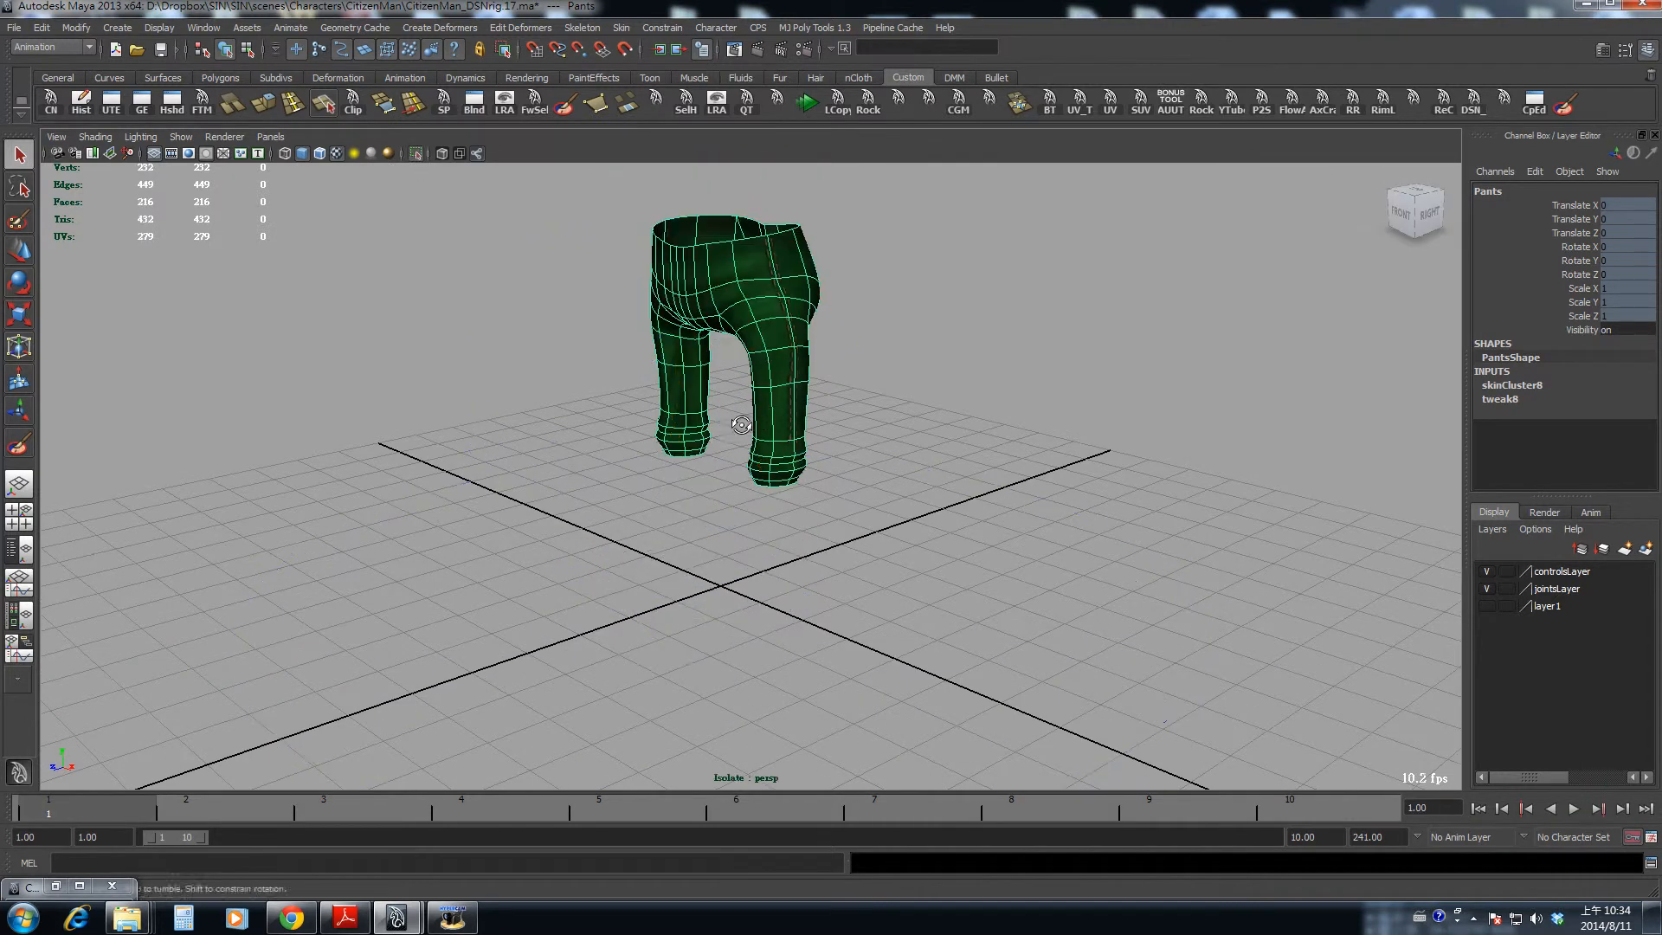
{"action": "left_click_drag", "start_coordinate": [738, 426], "coordinate": [905, 412], "text": "alt"}
{"action": "left_click_drag", "start_coordinate": [663, 467], "coordinate": [812, 482], "text": "alt"}
{"action": "left_click_drag", "start_coordinate": [76, 790], "coordinate": [1370, 822]}
- Examine the pants' deformation around the raised thigh and hip with and without the wireframe highlight
{"action": "left_click", "coordinate": [845, 471]}
{"action": "mouse_move", "coordinate": [845, 471]}
{"action": "left_mouse_down", "text": "alt"}
{"action": "mouse_move", "coordinate": [628, 475]}
{"action": "mouse_move", "coordinate": [661, 445]}
{"action": "mouse_move", "coordinate": [976, 486]}
{"action": "mouse_move", "coordinate": [917, 523]}
{"action": "mouse_move", "coordinate": [806, 443]}
{"action": "mouse_move", "coordinate": [730, 486]}
{"action": "mouse_move", "coordinate": [501, 438]}
{"action": "mouse_move", "coordinate": [742, 471]}
{"action": "mouse_move", "coordinate": [627, 432]}
{"action": "mouse_move", "coordinate": [650, 367]}
{"action": "mouse_move", "coordinate": [816, 460]}
{"action": "mouse_move", "coordinate": [717, 456]}
{"action": "mouse_move", "coordinate": [705, 408]}
{"action": "mouse_move", "coordinate": [838, 462]}
{"action": "left_mouse_up", "text": "alt"}
{"action": "left_click", "coordinate": [816, 460]}
{"action": "left_click", "coordinate": [646, 611]}
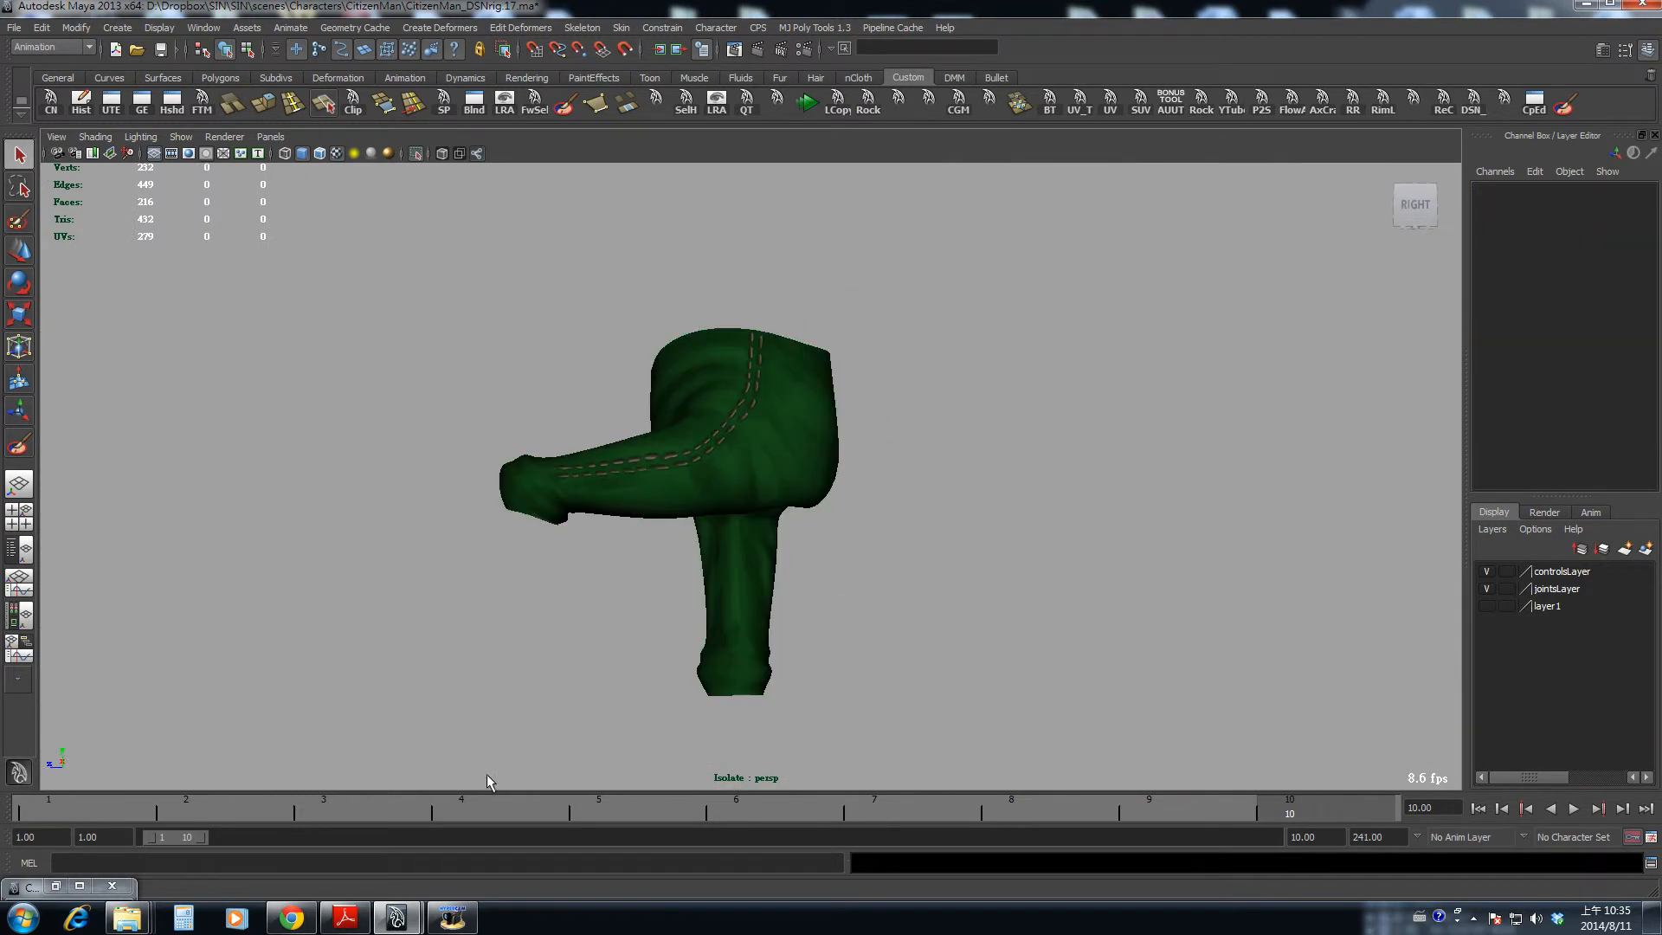
{"action": "left_click", "coordinate": [599, 440]}
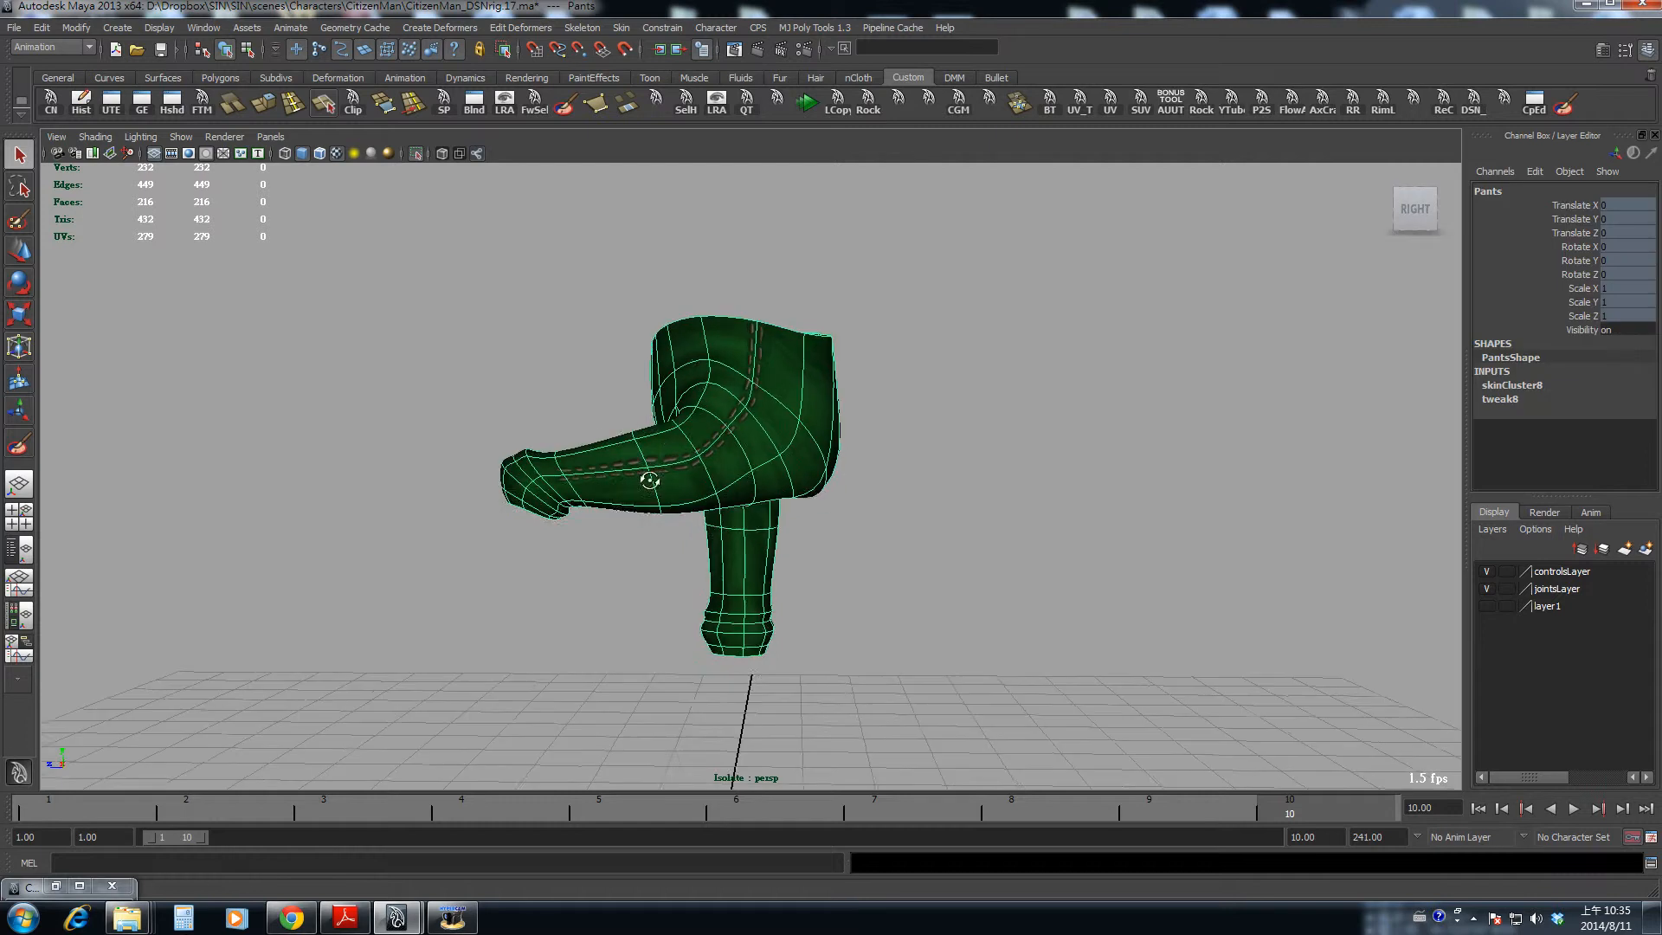
{"action": "left_click_drag", "start_coordinate": [663, 431], "coordinate": [816, 499], "text": "alt"}
{"action": "scroll", "coordinate": [767, 441], "scroll_direction": "up", "scroll_amount": 5}
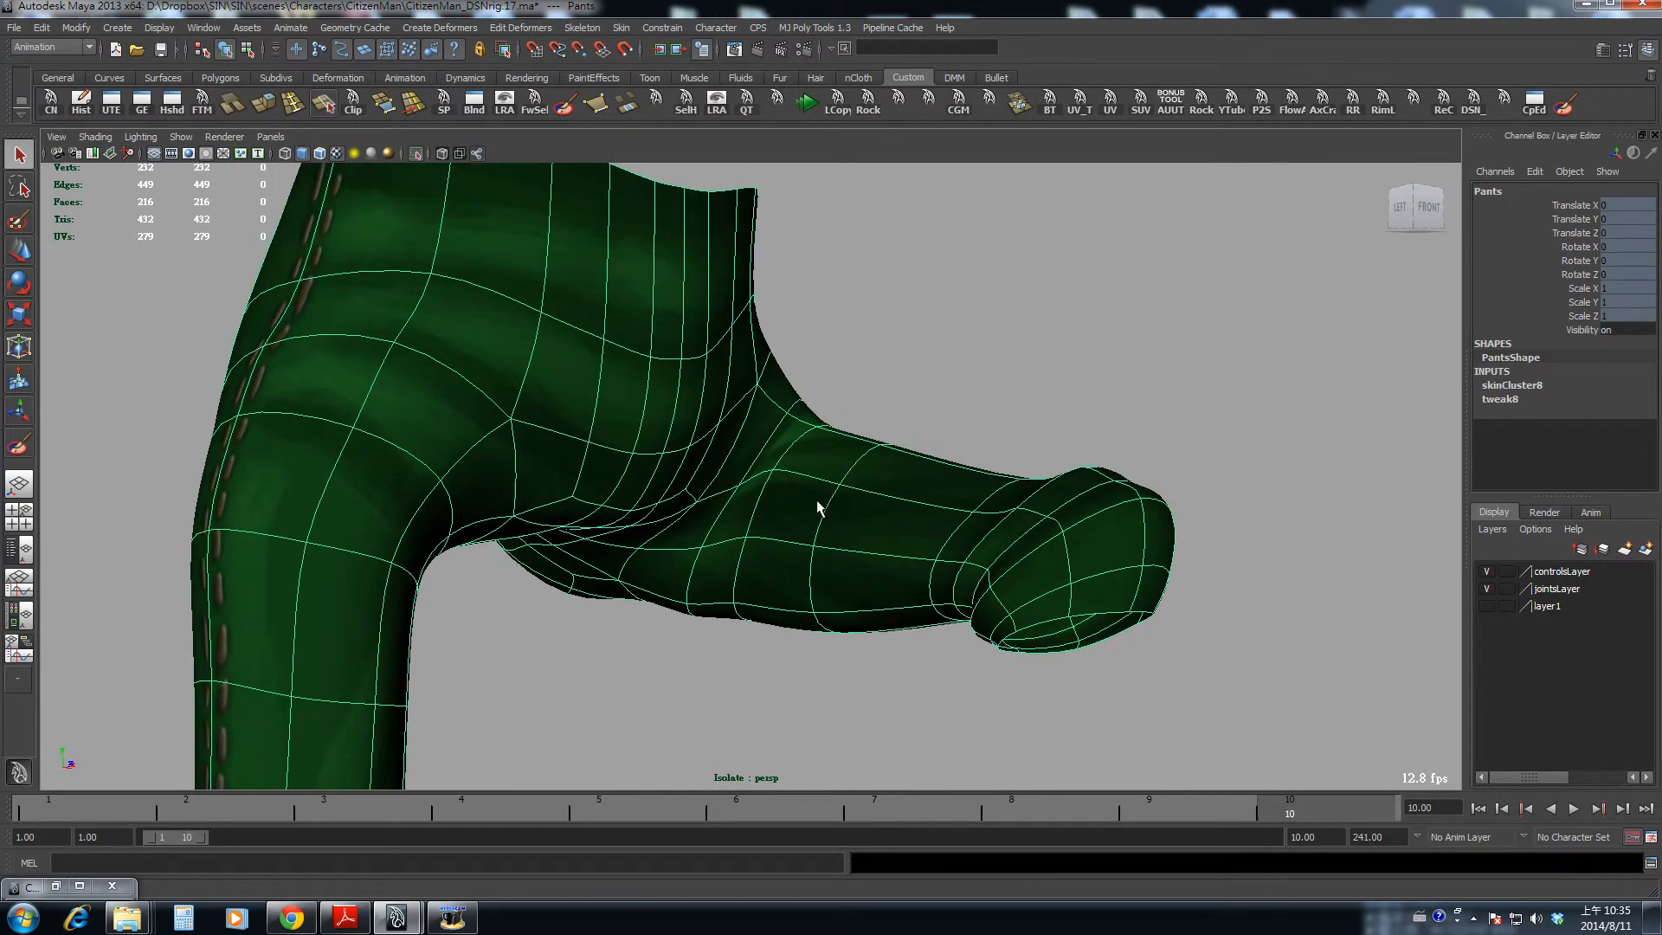
- Pick a vertex at the front hip crease of the raised thigh, inspect the area, and return to object selection
{"action": "right_click_drag", "start_coordinate": [817, 491], "coordinate": [769, 481]}
{"action": "left_click_drag", "start_coordinate": [777, 477], "coordinate": [691, 514], "text": "alt"}
{"action": "left_click", "coordinate": [691, 516]}
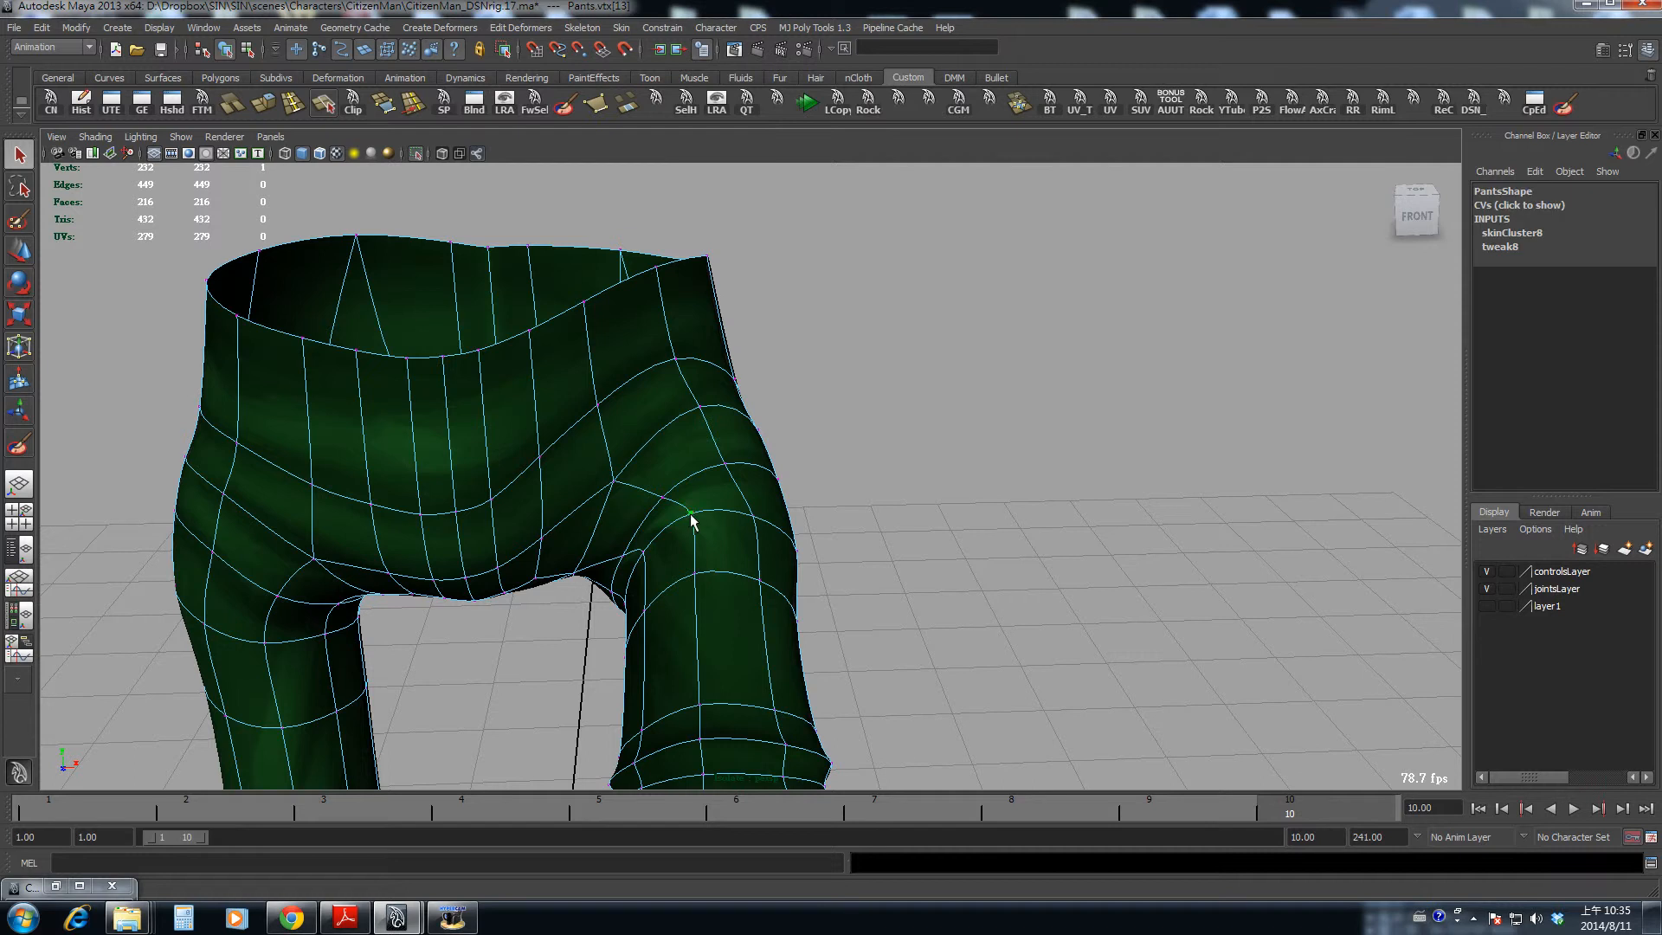
{"action": "mouse_move", "coordinate": [812, 524]}
{"action": "left_mouse_down", "text": "alt"}
{"action": "mouse_move", "coordinate": [732, 527]}
{"action": "mouse_move", "coordinate": [667, 427]}
{"action": "mouse_move", "coordinate": [601, 424]}
{"action": "mouse_move", "coordinate": [662, 420]}
{"action": "mouse_move", "coordinate": [684, 467]}
{"action": "left_mouse_up", "text": "alt"}
{"action": "key", "text": "F8"}
- Open Paint Skin Weights on the pants with a 0.2789 brush radius and inspect the lHipJ influence around the raised thigh
{"action": "left_click", "coordinate": [1563, 105]}
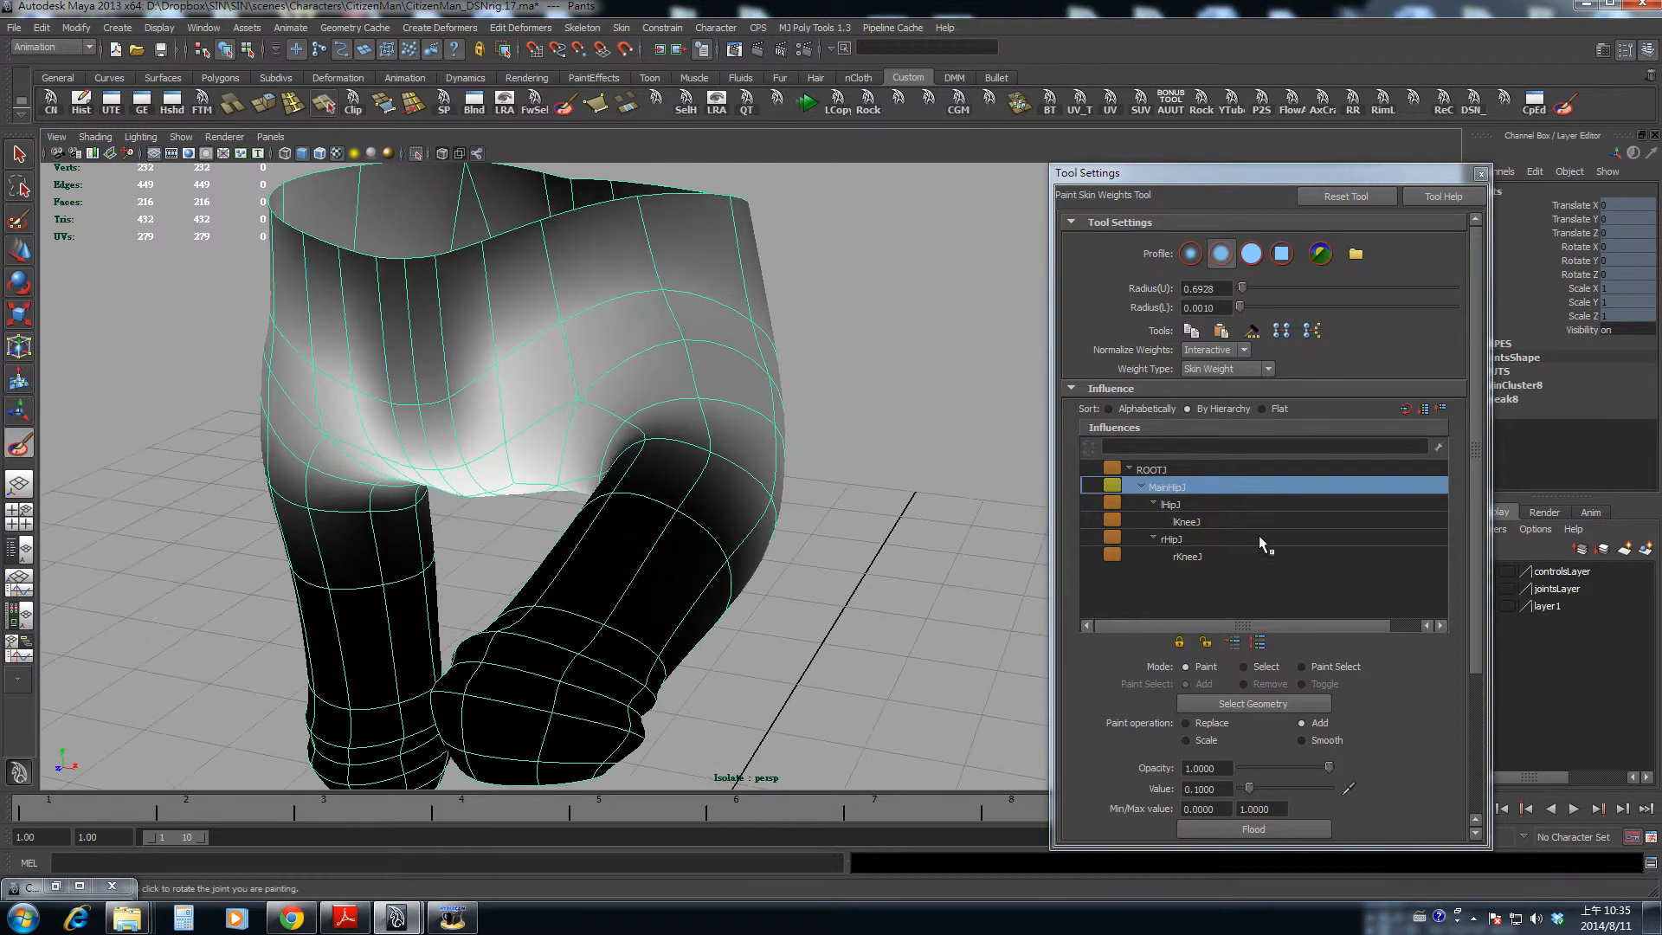
{"action": "left_click", "coordinate": [1171, 504]}
{"action": "mouse_move", "coordinate": [705, 537]}
{"action": "left_mouse_down", "text": "alt"}
{"action": "mouse_move", "coordinate": [692, 519]}
{"action": "mouse_move", "coordinate": [651, 519]}
{"action": "mouse_move", "coordinate": [710, 488]}
{"action": "left_mouse_up", "text": "alt"}
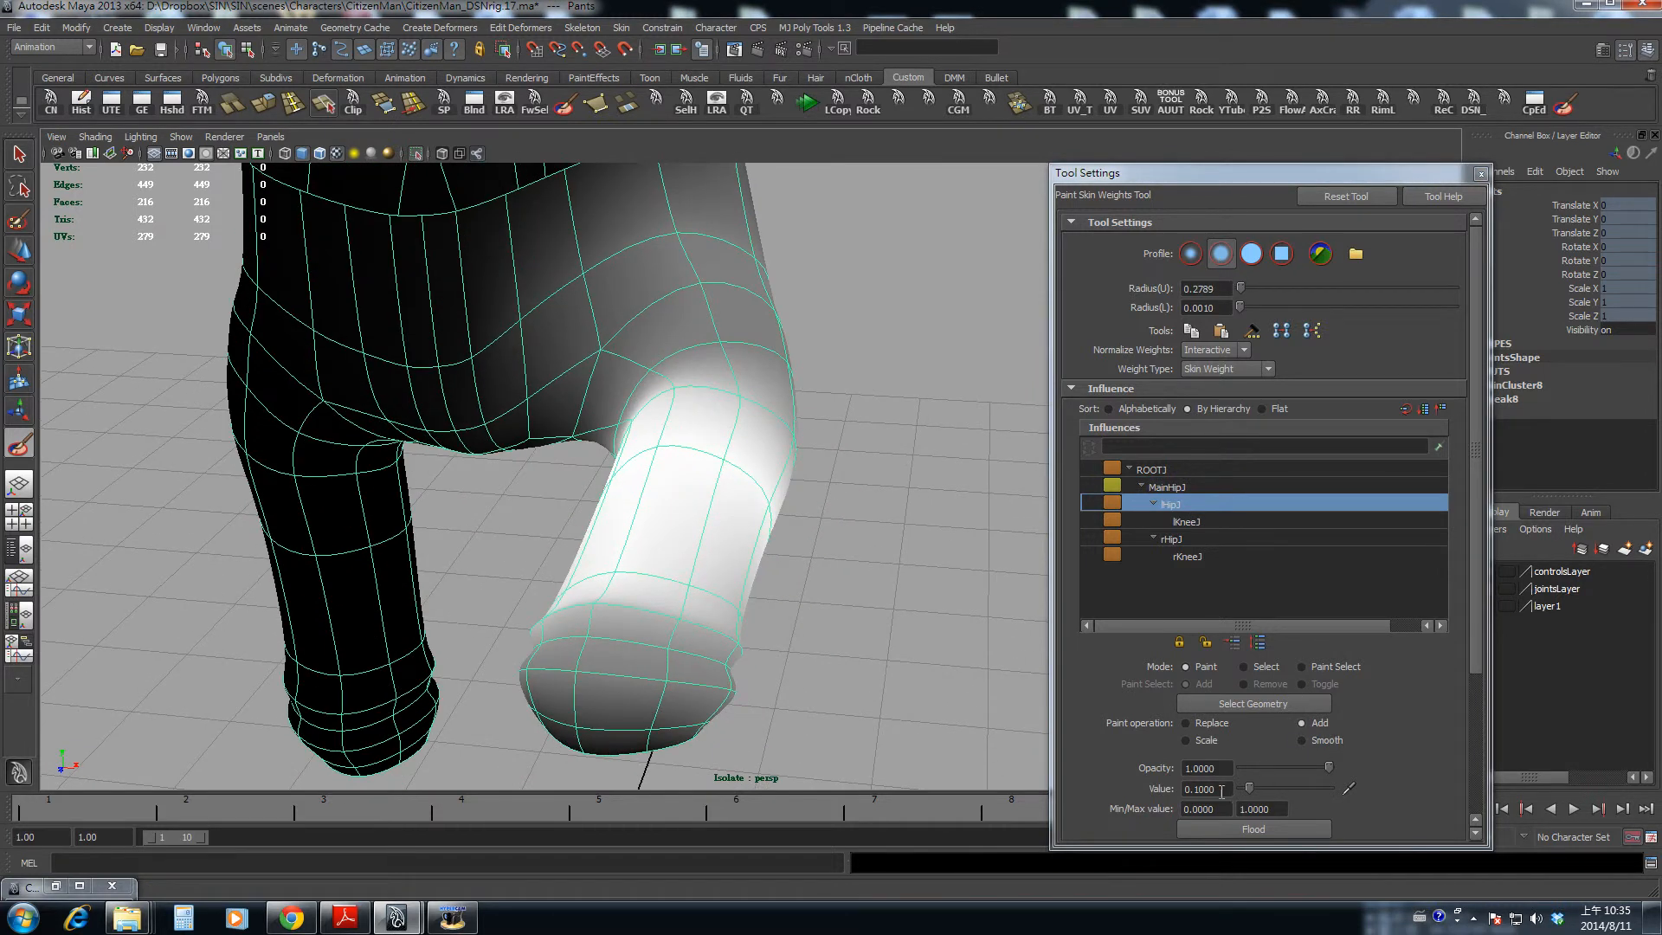
{"action": "mouse_move", "coordinate": [666, 403]}
{"action": "left_mouse_down", "text": "alt"}
{"action": "mouse_move", "coordinate": [686, 422]}
{"action": "mouse_move", "coordinate": [736, 418]}
{"action": "mouse_move", "coordinate": [727, 403]}
{"action": "mouse_move", "coordinate": [914, 353]}
{"action": "left_mouse_up", "text": "alt"}
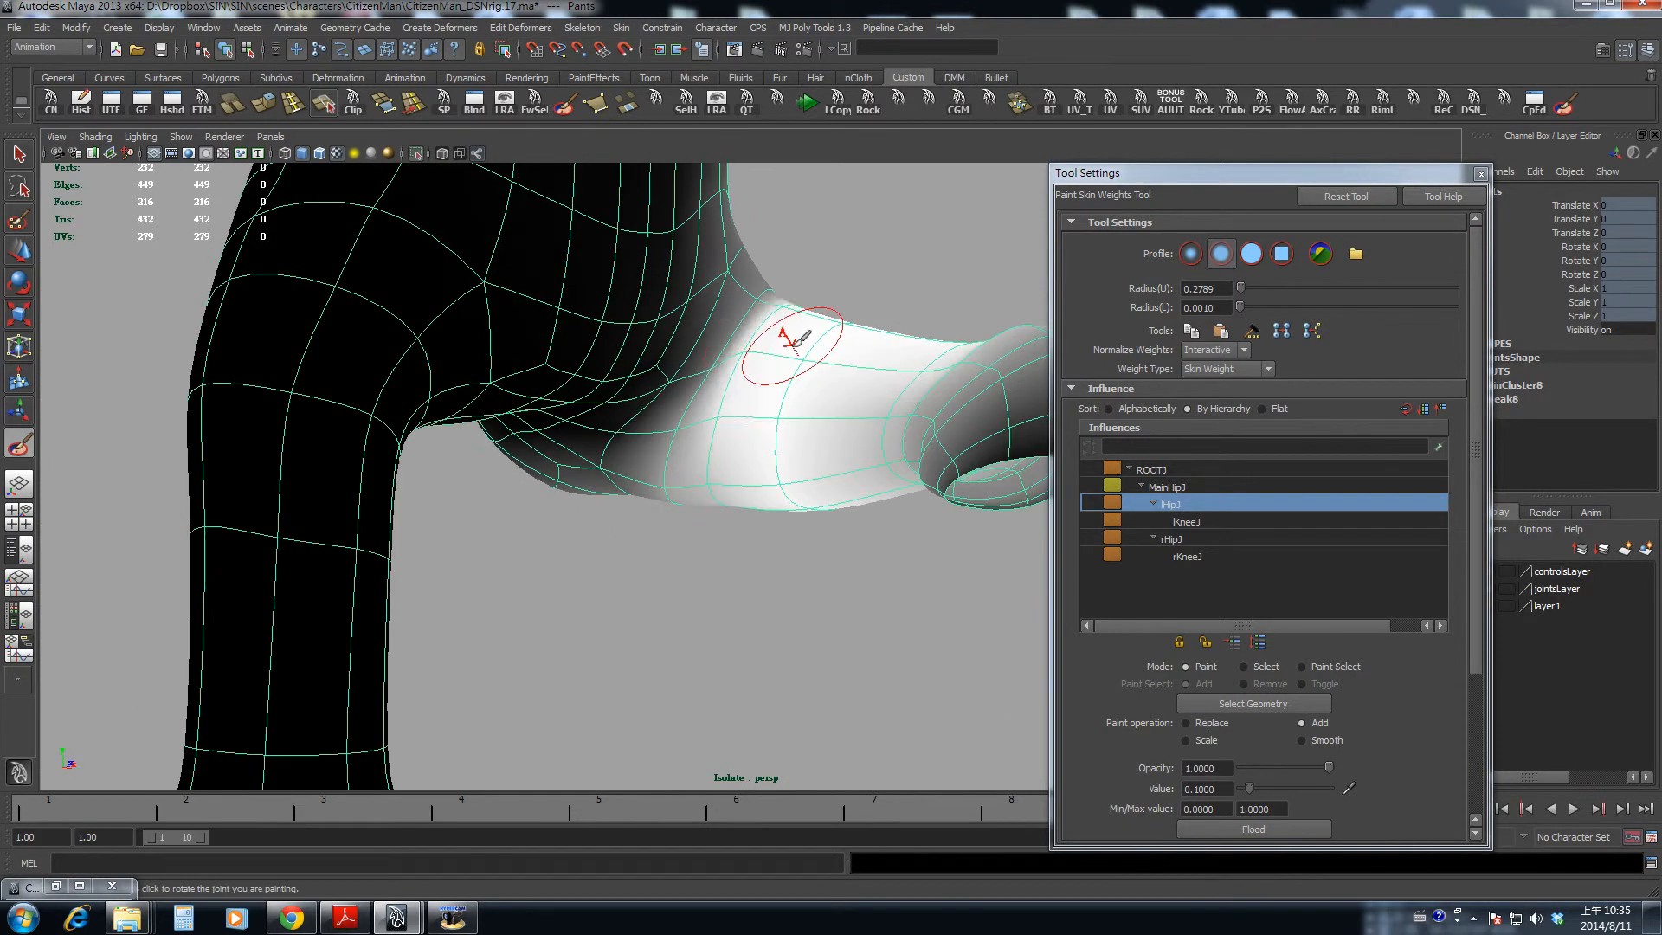
{"action": "mouse_move", "coordinate": [751, 331]}
{"action": "left_mouse_down", "text": "alt"}
{"action": "mouse_move", "coordinate": [712, 370]}
{"action": "mouse_move", "coordinate": [736, 346]}
{"action": "left_mouse_up", "text": "alt"}
{"action": "mouse_move", "coordinate": [736, 350]}
{"action": "left_mouse_down", "text": "alt"}
{"action": "mouse_move", "coordinate": [672, 388]}
{"action": "mouse_move", "coordinate": [637, 381]}
{"action": "left_mouse_up", "text": "alt"}
{"action": "left_click_drag", "start_coordinate": [742, 422], "coordinate": [663, 379], "text": "alt"}
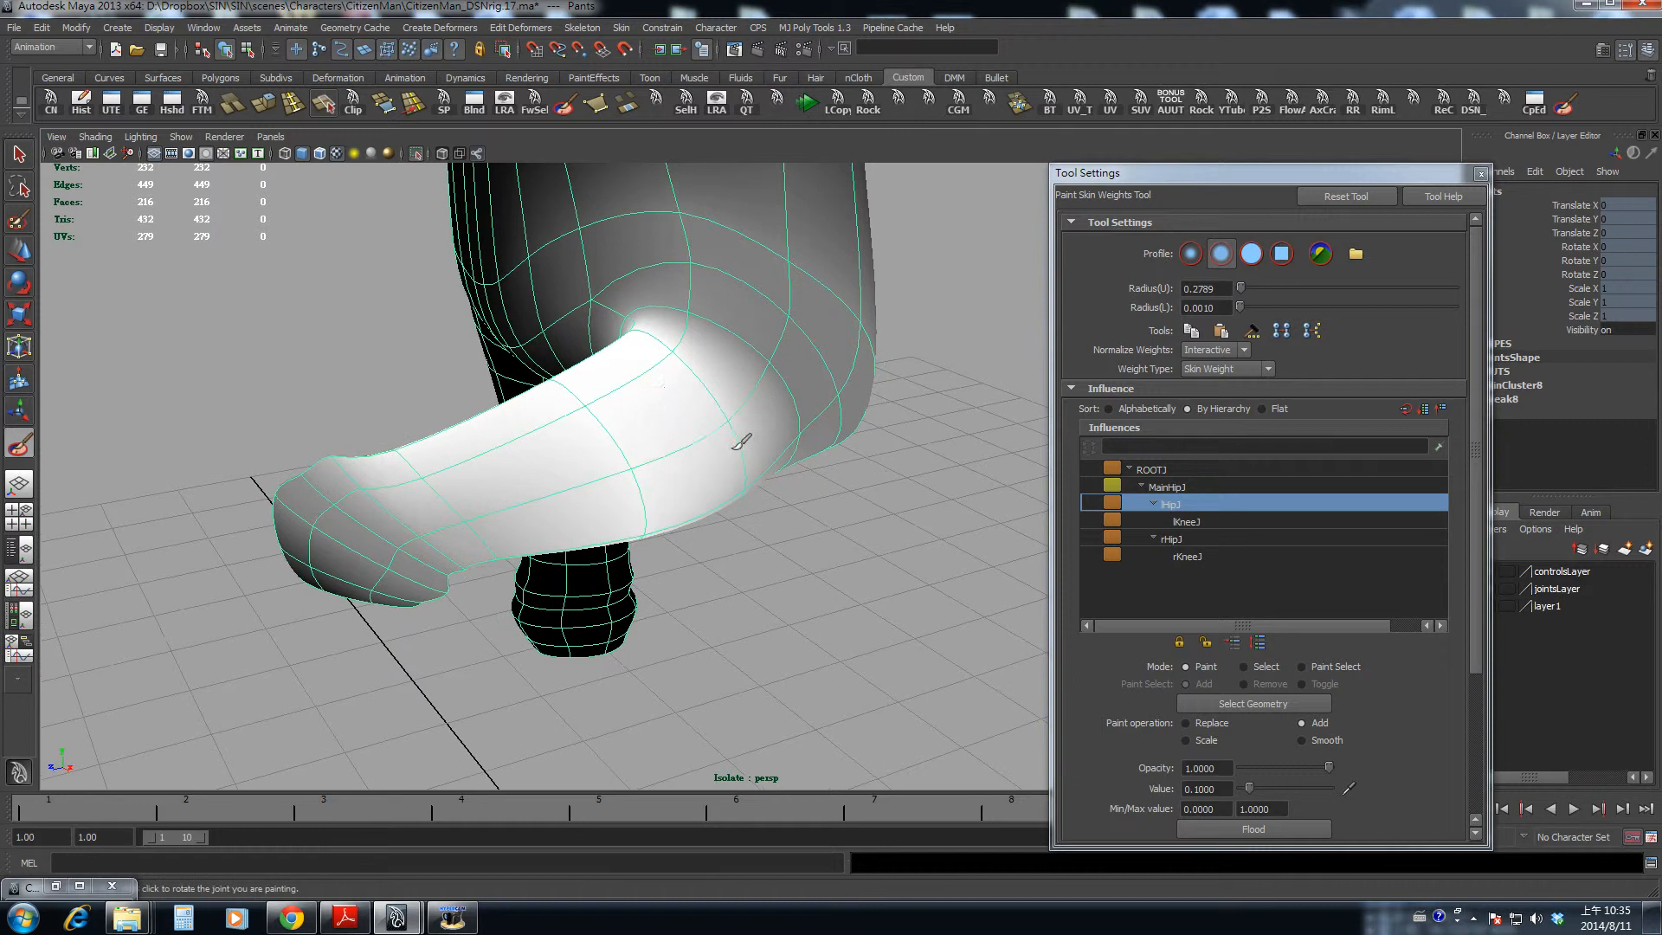
{"action": "mouse_move", "coordinate": [742, 441]}
{"action": "left_mouse_down", "text": "alt"}
{"action": "mouse_move", "coordinate": [688, 387]}
{"action": "mouse_move", "coordinate": [705, 486]}
{"action": "left_mouse_up", "text": "alt"}
{"action": "mouse_move", "coordinate": [599, 405]}
{"action": "left_mouse_down", "text": "alt"}
{"action": "mouse_move", "coordinate": [757, 452]}
{"action": "mouse_move", "coordinate": [767, 367]}
{"action": "mouse_move", "coordinate": [730, 312]}
{"action": "mouse_move", "coordinate": [771, 242]}
{"action": "mouse_move", "coordinate": [840, 385]}
{"action": "mouse_move", "coordinate": [775, 428]}
{"action": "mouse_move", "coordinate": [808, 438]}
{"action": "mouse_move", "coordinate": [705, 471]}
{"action": "mouse_move", "coordinate": [892, 447]}
{"action": "mouse_move", "coordinate": [692, 416]}
{"action": "left_mouse_up", "text": "alt"}
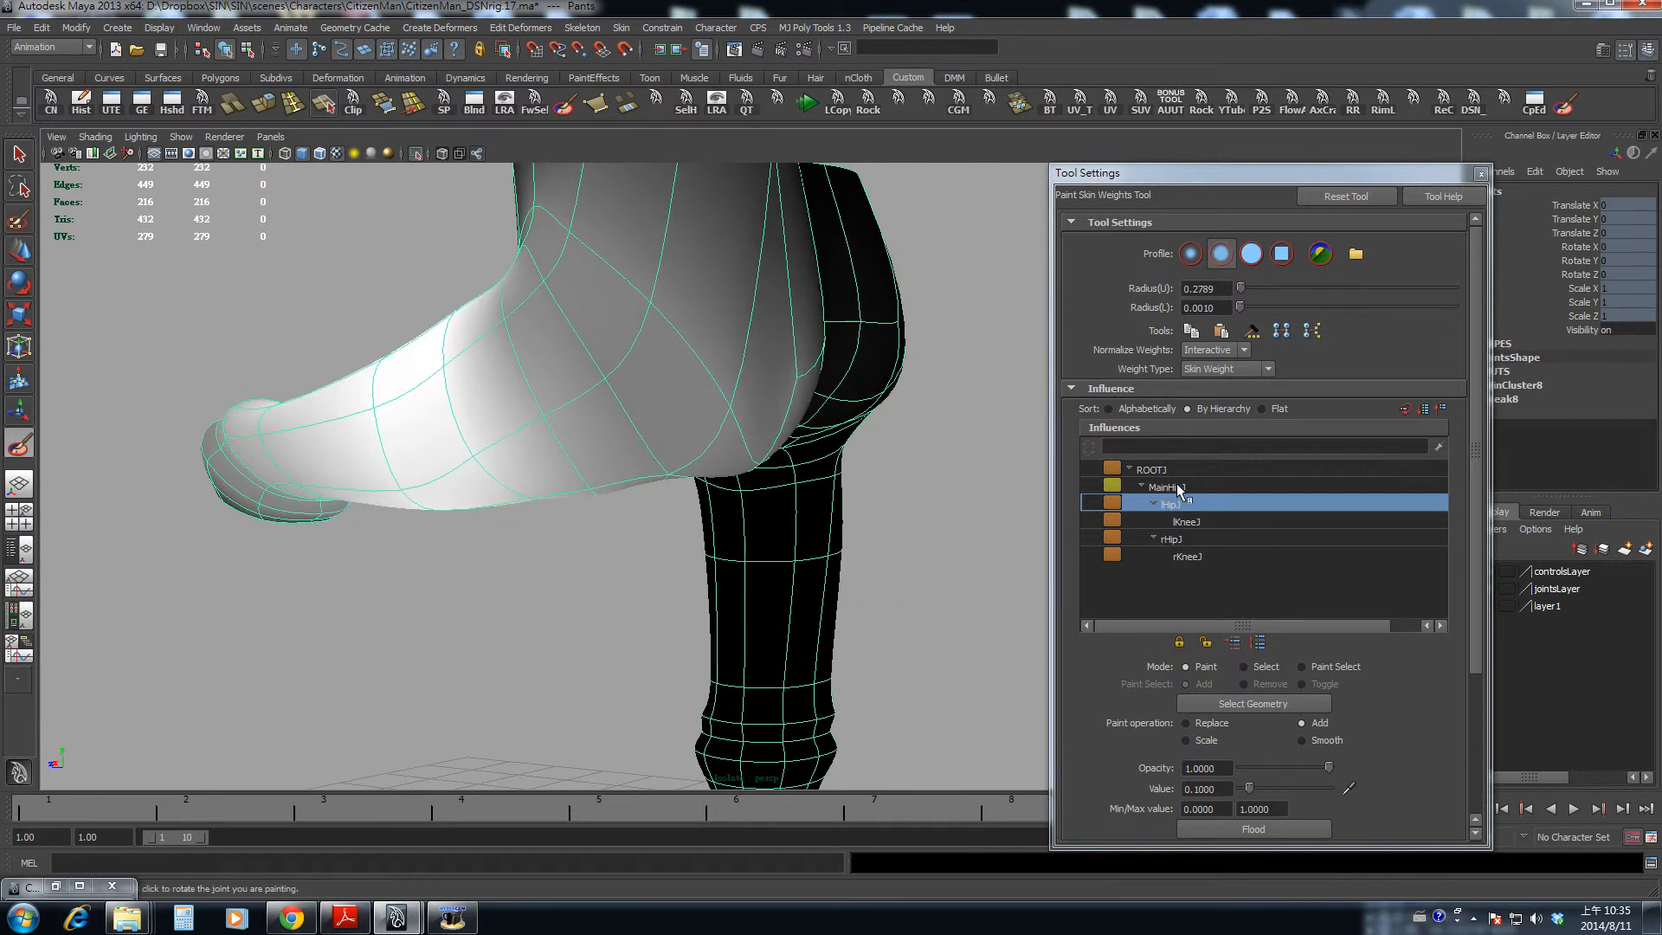
- Choose the MainHipJ influence and paint added weight at value 0.1 over the buttock of the raised leg
{"action": "left_click", "coordinate": [1177, 487]}
{"action": "left_click", "coordinate": [1156, 503]}
{"action": "left_click", "coordinate": [1174, 505]}
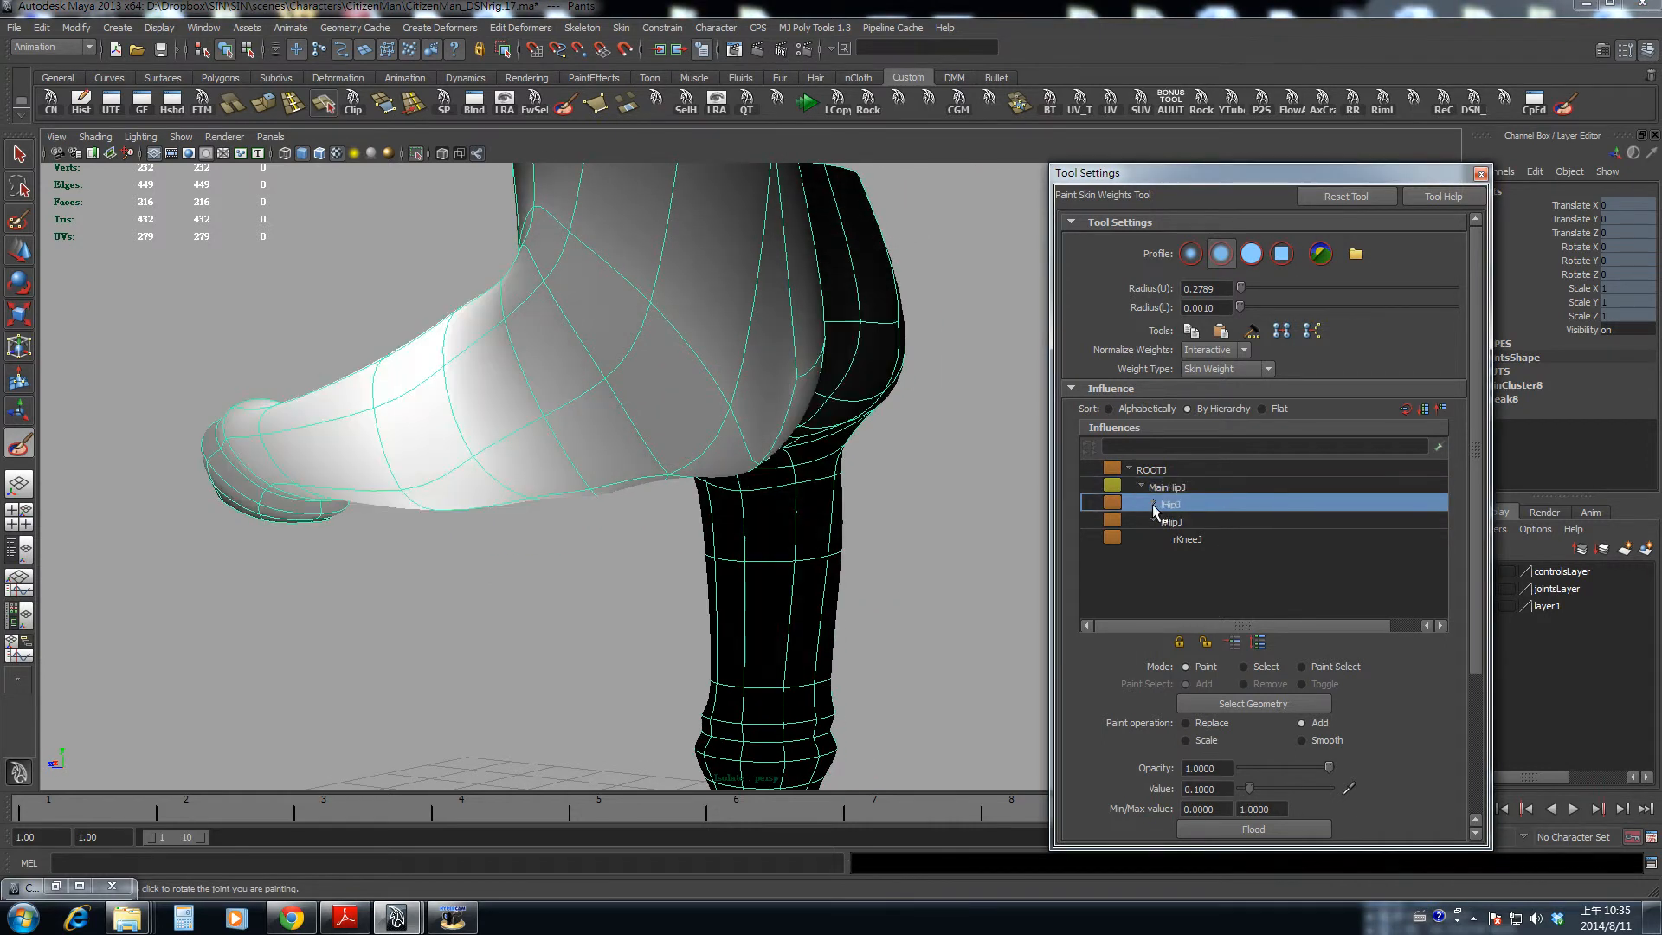
{"action": "left_click", "coordinate": [1154, 504]}
{"action": "left_click", "coordinate": [1168, 487]}
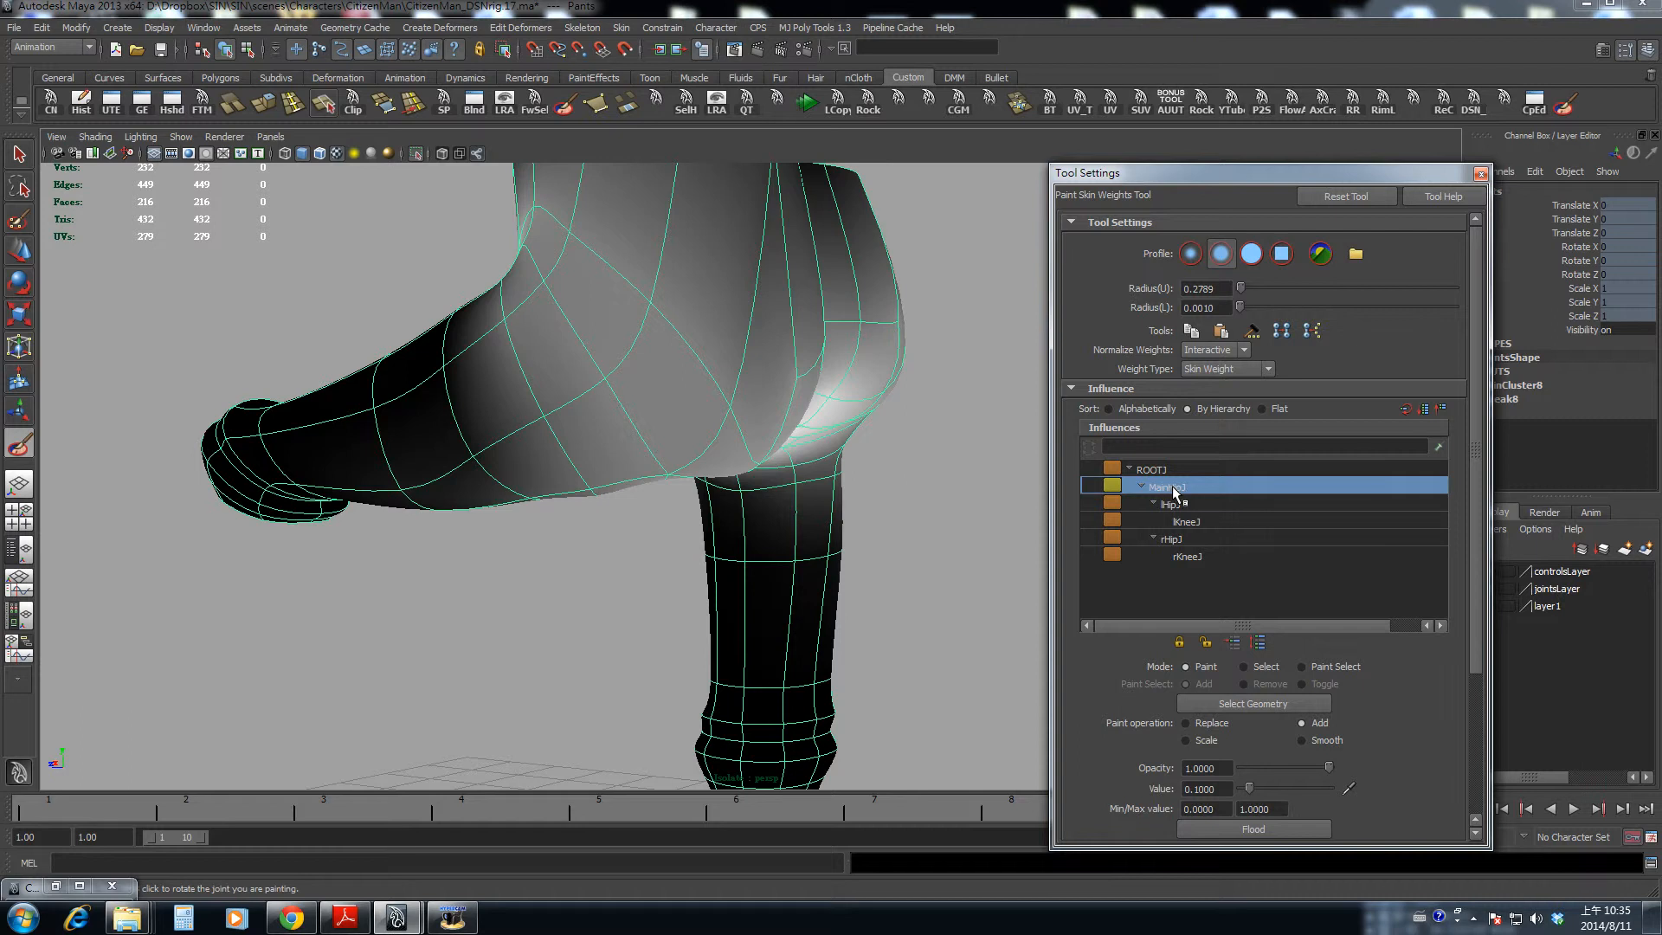
{"action": "mouse_move", "coordinate": [935, 458]}
{"action": "left_mouse_down", "text": "alt"}
{"action": "mouse_move", "coordinate": [554, 403]}
{"action": "mouse_move", "coordinate": [623, 394]}
{"action": "left_mouse_up", "text": "alt"}
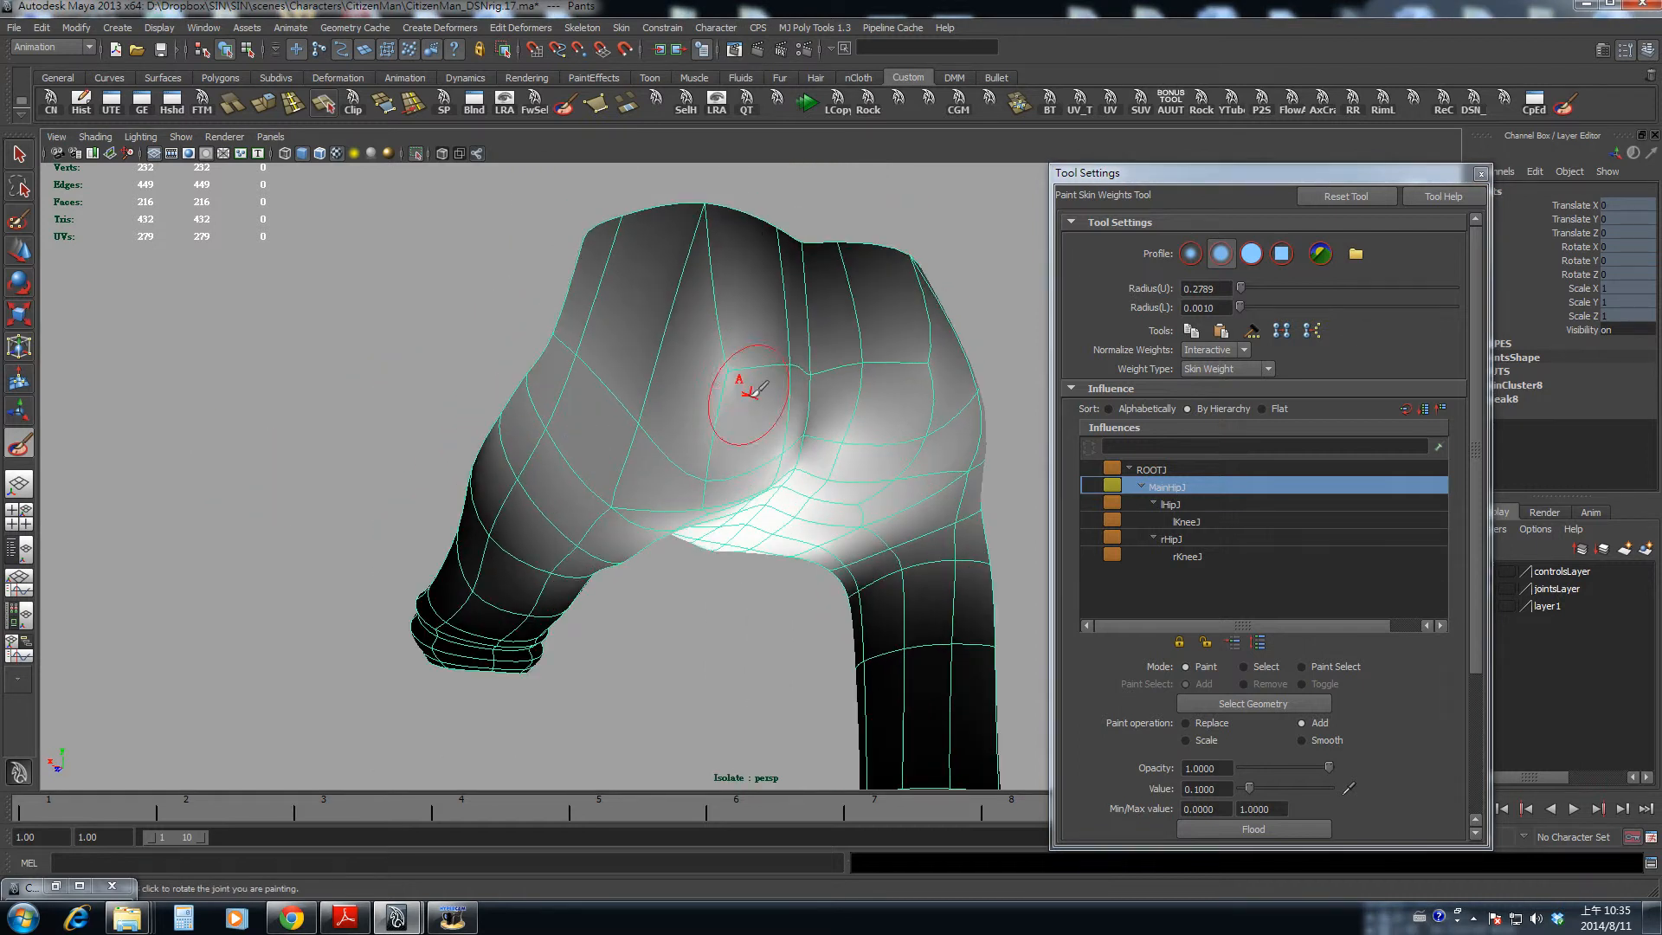
{"action": "left_click_drag", "start_coordinate": [755, 390], "coordinate": [730, 399], "text": "alt"}
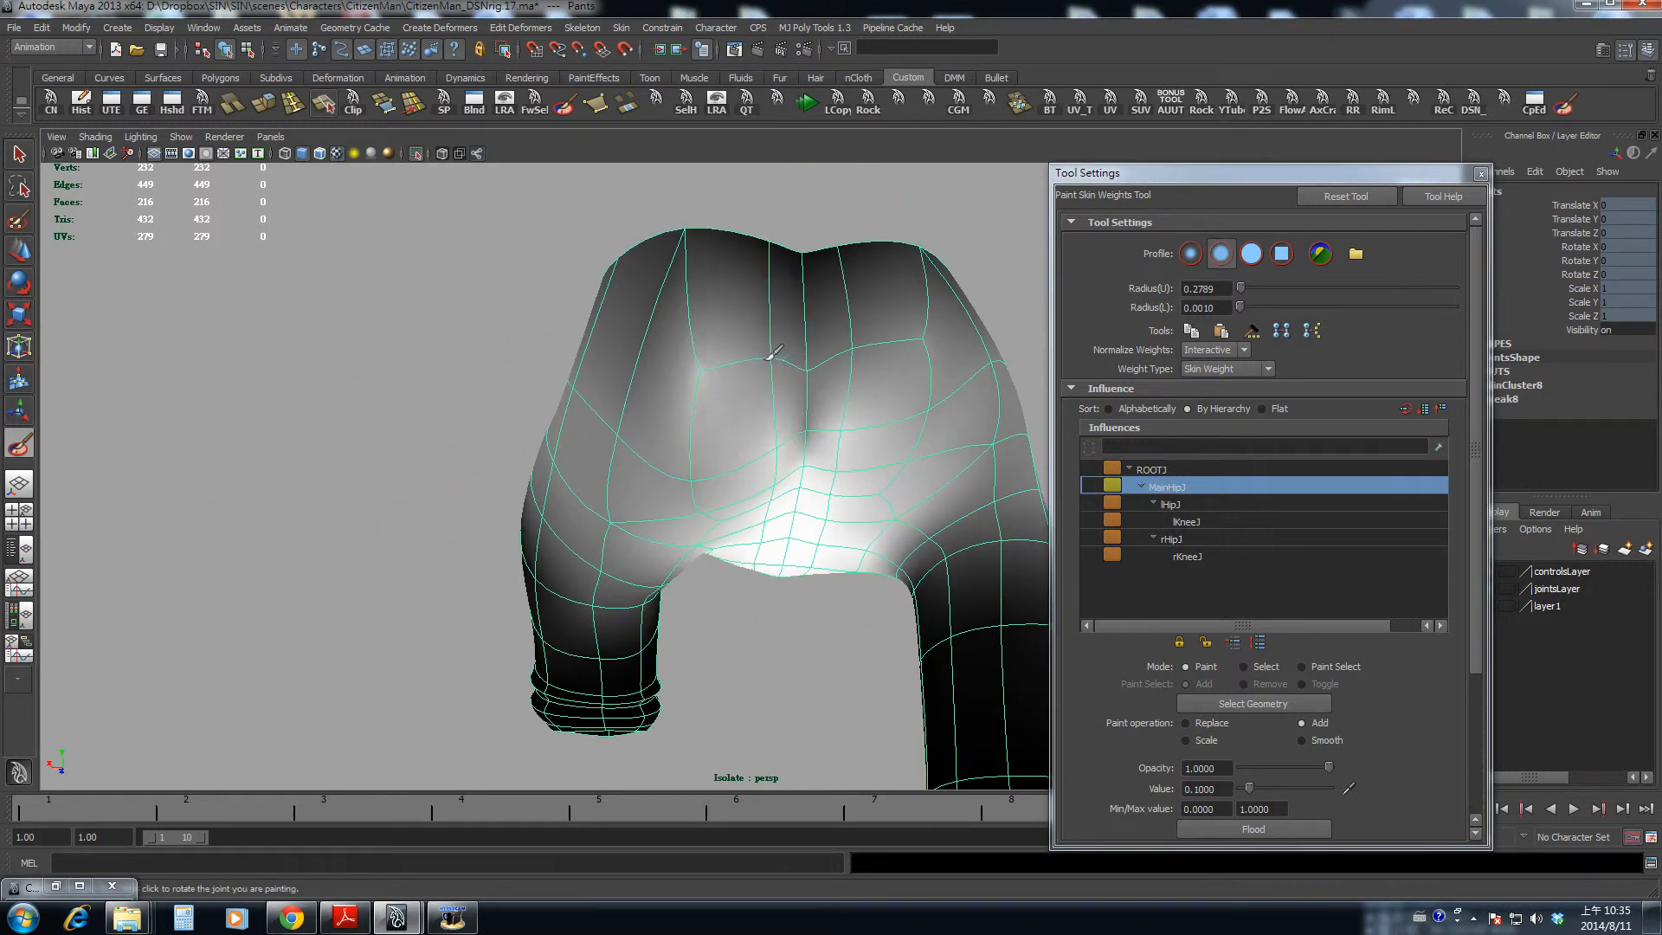
{"action": "mouse_move", "coordinate": [745, 364]}
{"action": "left_mouse_down", "text": "alt"}
{"action": "mouse_move", "coordinate": [705, 448]}
{"action": "mouse_move", "coordinate": [665, 448]}
{"action": "mouse_move", "coordinate": [721, 446]}
{"action": "left_mouse_up", "text": "alt"}
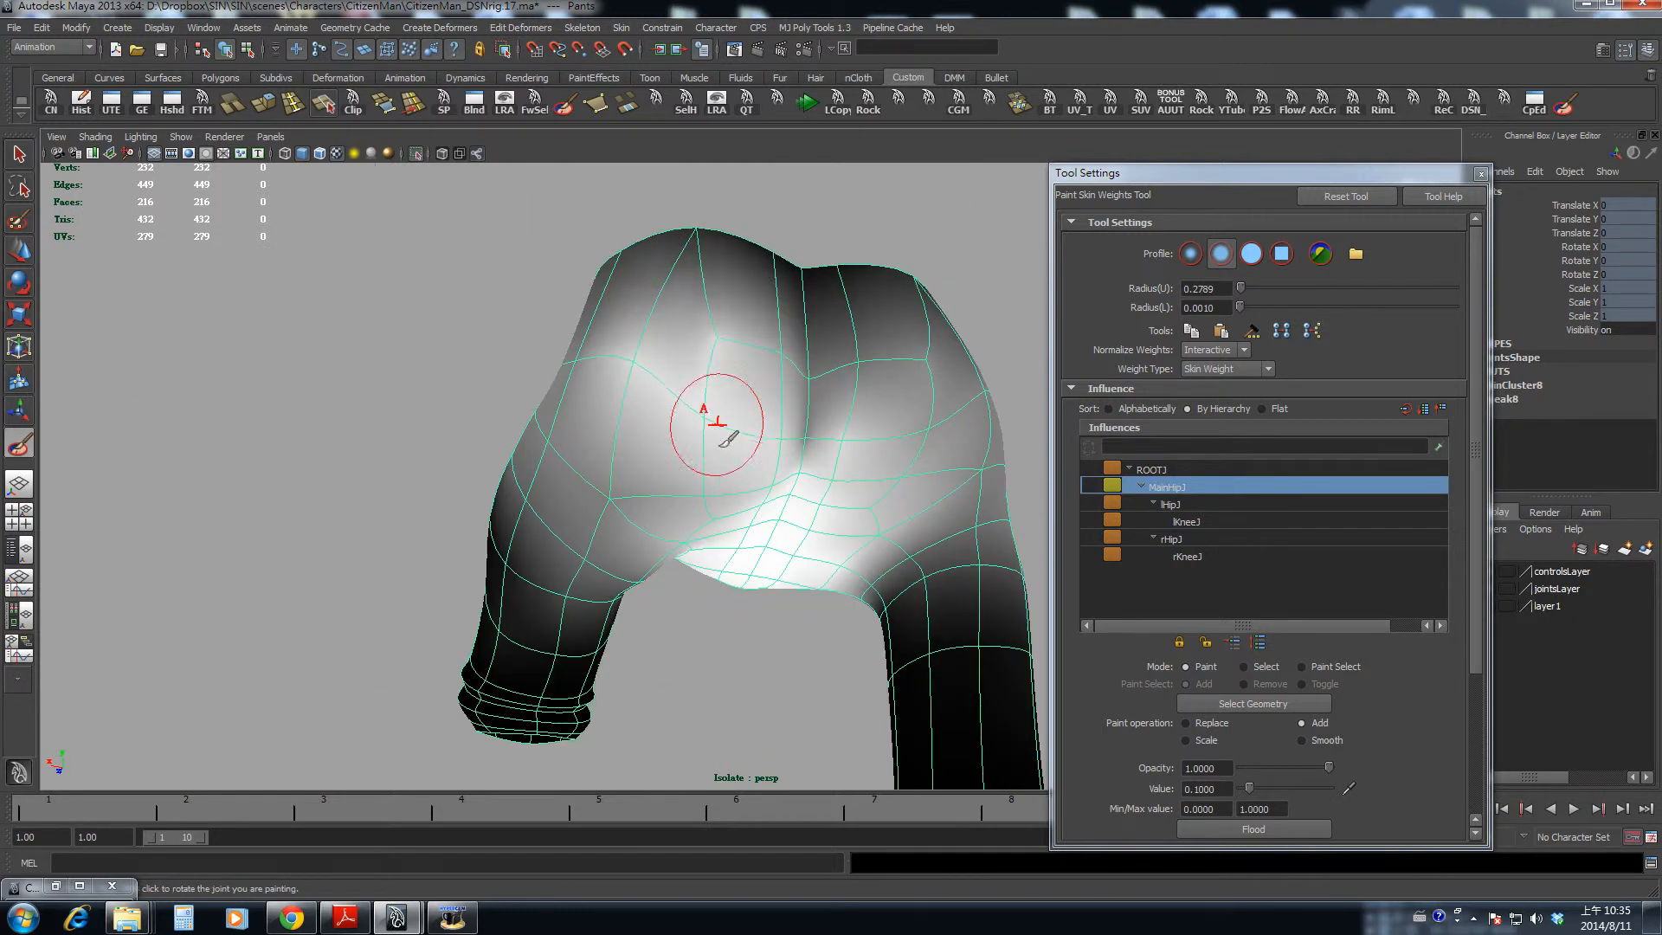
{"action": "mouse_move", "coordinate": [686, 374]}
{"action": "left_mouse_down", "text": "alt"}
{"action": "mouse_move", "coordinate": [741, 359]}
{"action": "mouse_move", "coordinate": [727, 341]}
{"action": "mouse_move", "coordinate": [619, 344]}
{"action": "mouse_move", "coordinate": [594, 267]}
{"action": "mouse_move", "coordinate": [545, 310]}
{"action": "mouse_move", "coordinate": [638, 290]}
{"action": "mouse_move", "coordinate": [693, 334]}
{"action": "left_mouse_up", "text": "alt"}
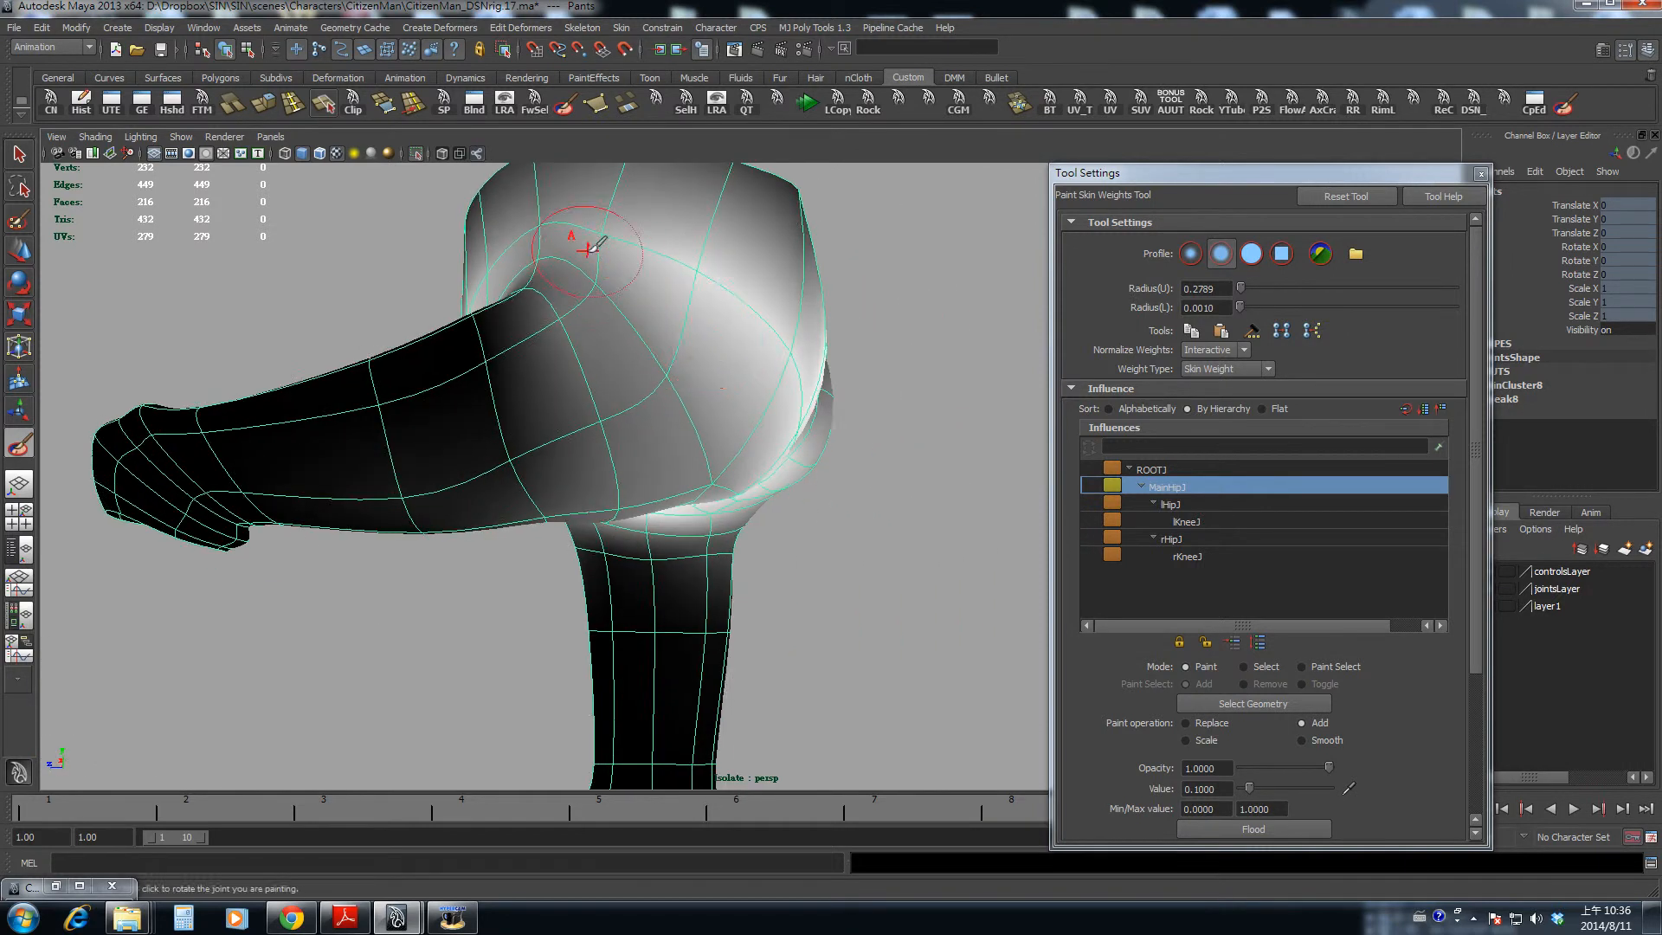
- Build up more MainHipJ weight across the front of the hip and again over the raised leg's buttock
{"action": "left_click_drag", "start_coordinate": [584, 234], "coordinate": [766, 347], "text": "alt"}
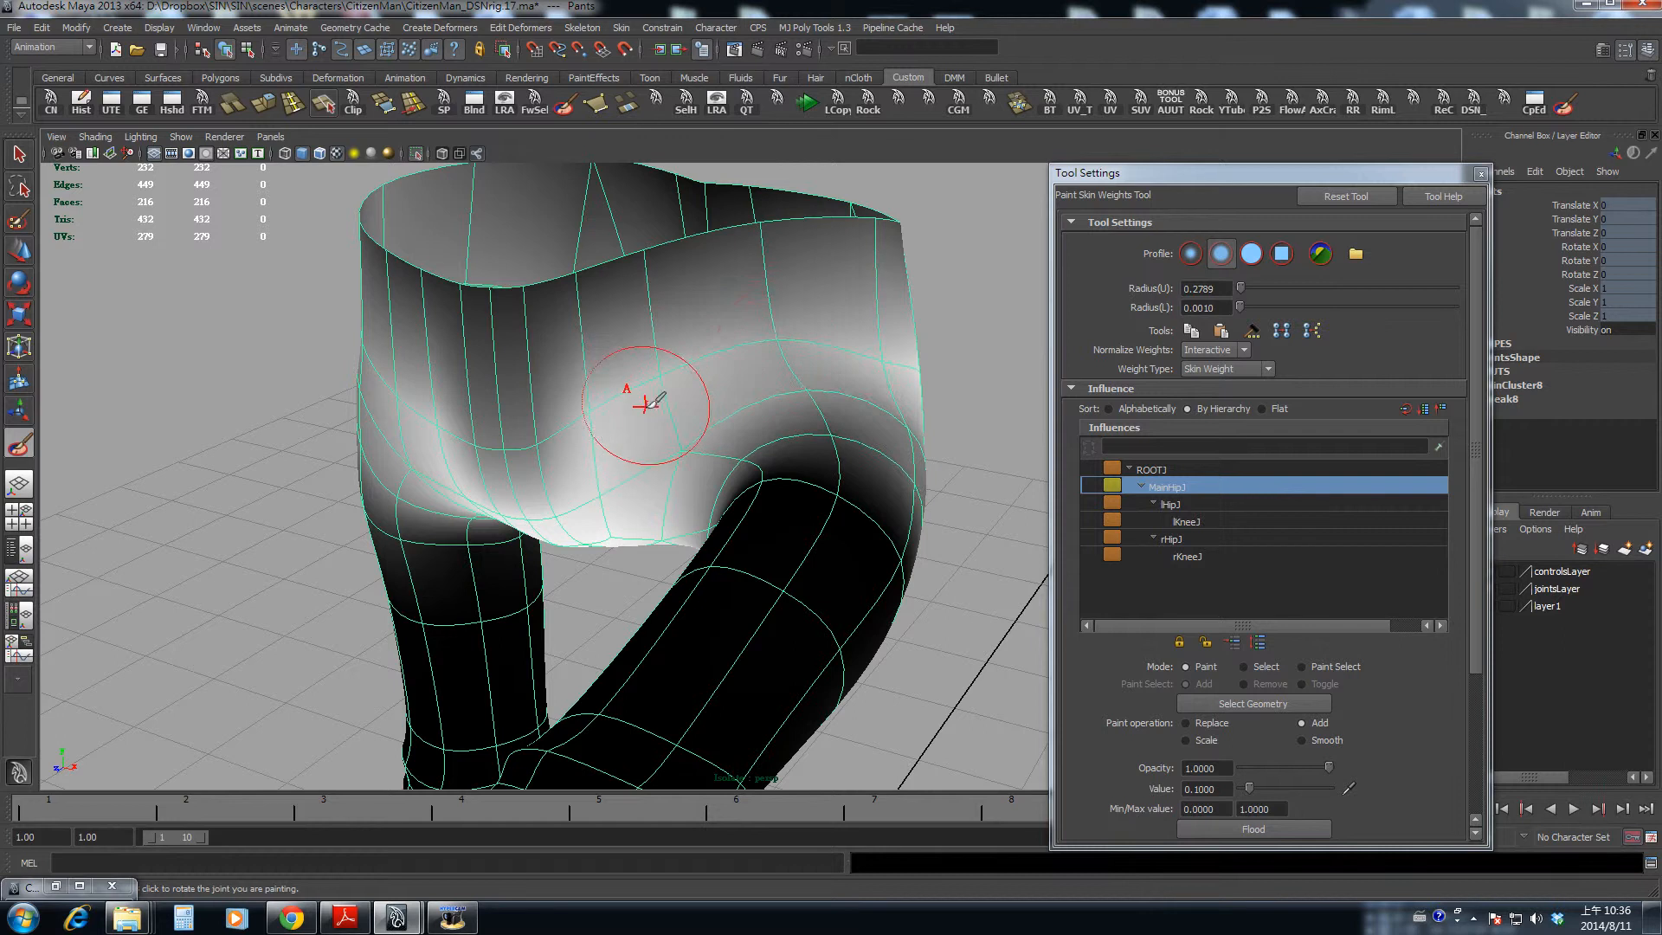
{"action": "left_click_drag", "start_coordinate": [645, 404], "coordinate": [711, 400], "text": "alt"}
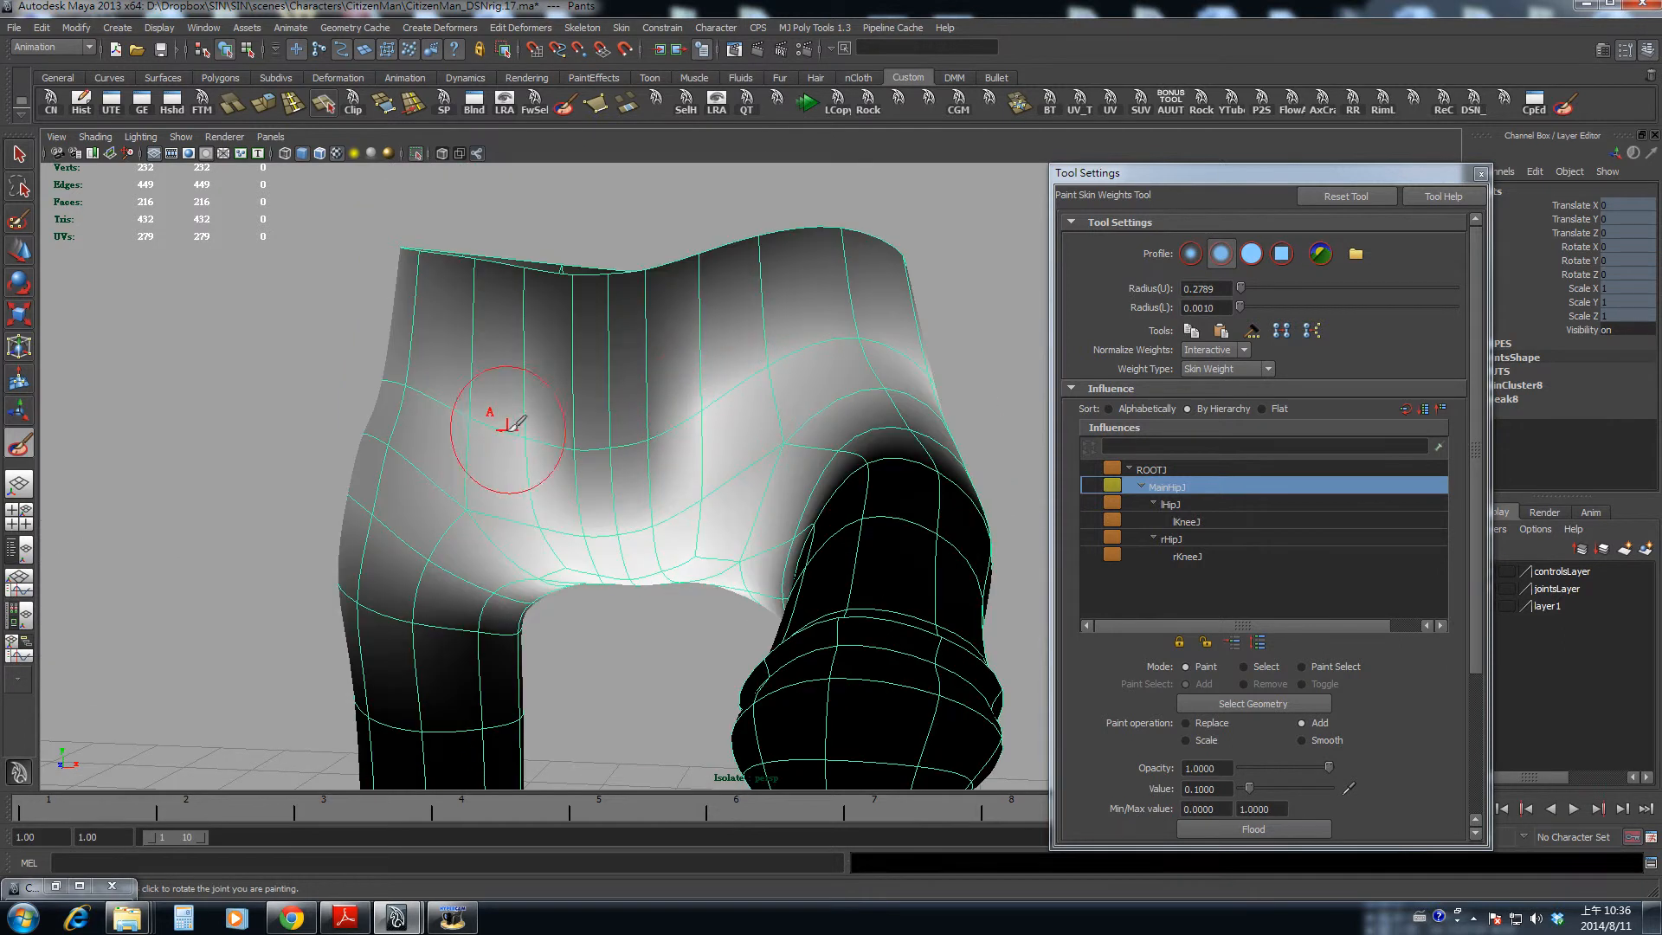
{"action": "mouse_move", "coordinate": [485, 415]}
{"action": "left_mouse_down", "text": "alt"}
{"action": "mouse_move", "coordinate": [612, 462]}
{"action": "mouse_move", "coordinate": [744, 485]}
{"action": "mouse_move", "coordinate": [779, 470]}
{"action": "mouse_move", "coordinate": [583, 416]}
{"action": "mouse_move", "coordinate": [563, 442]}
{"action": "left_mouse_up", "text": "alt"}
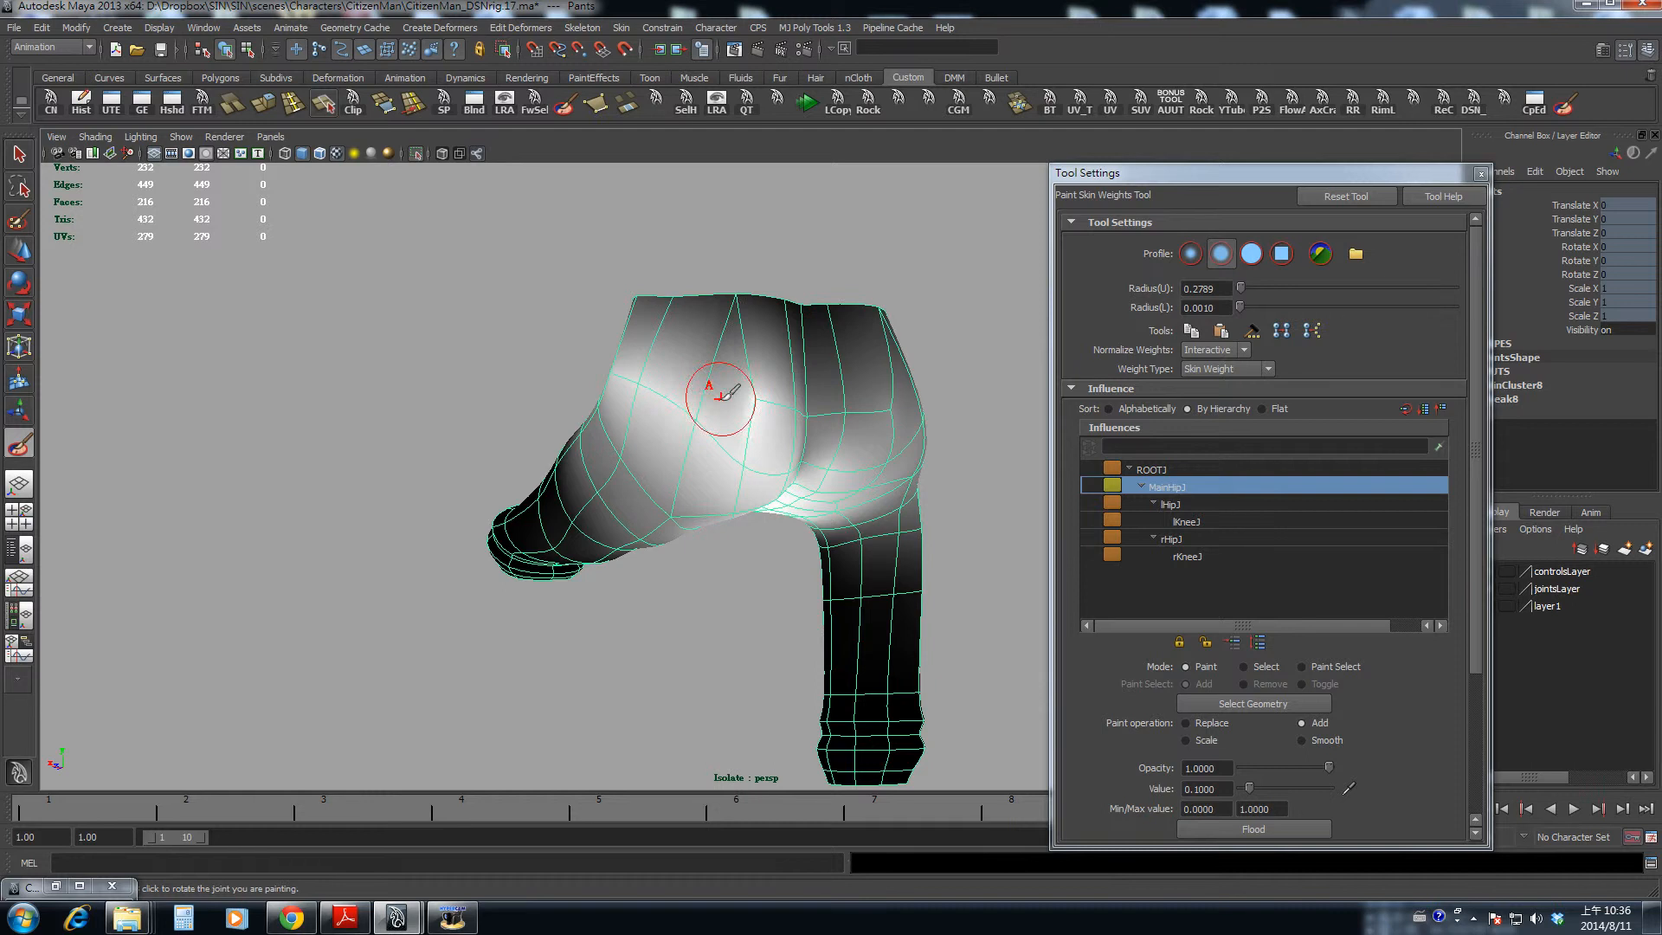
{"action": "mouse_move", "coordinate": [763, 399]}
{"action": "left_mouse_down"}
{"action": "mouse_move", "coordinate": [706, 368]}
{"action": "mouse_move", "coordinate": [761, 401]}
{"action": "mouse_move", "coordinate": [769, 308]}
{"action": "mouse_move", "coordinate": [746, 367]}
{"action": "left_mouse_up"}
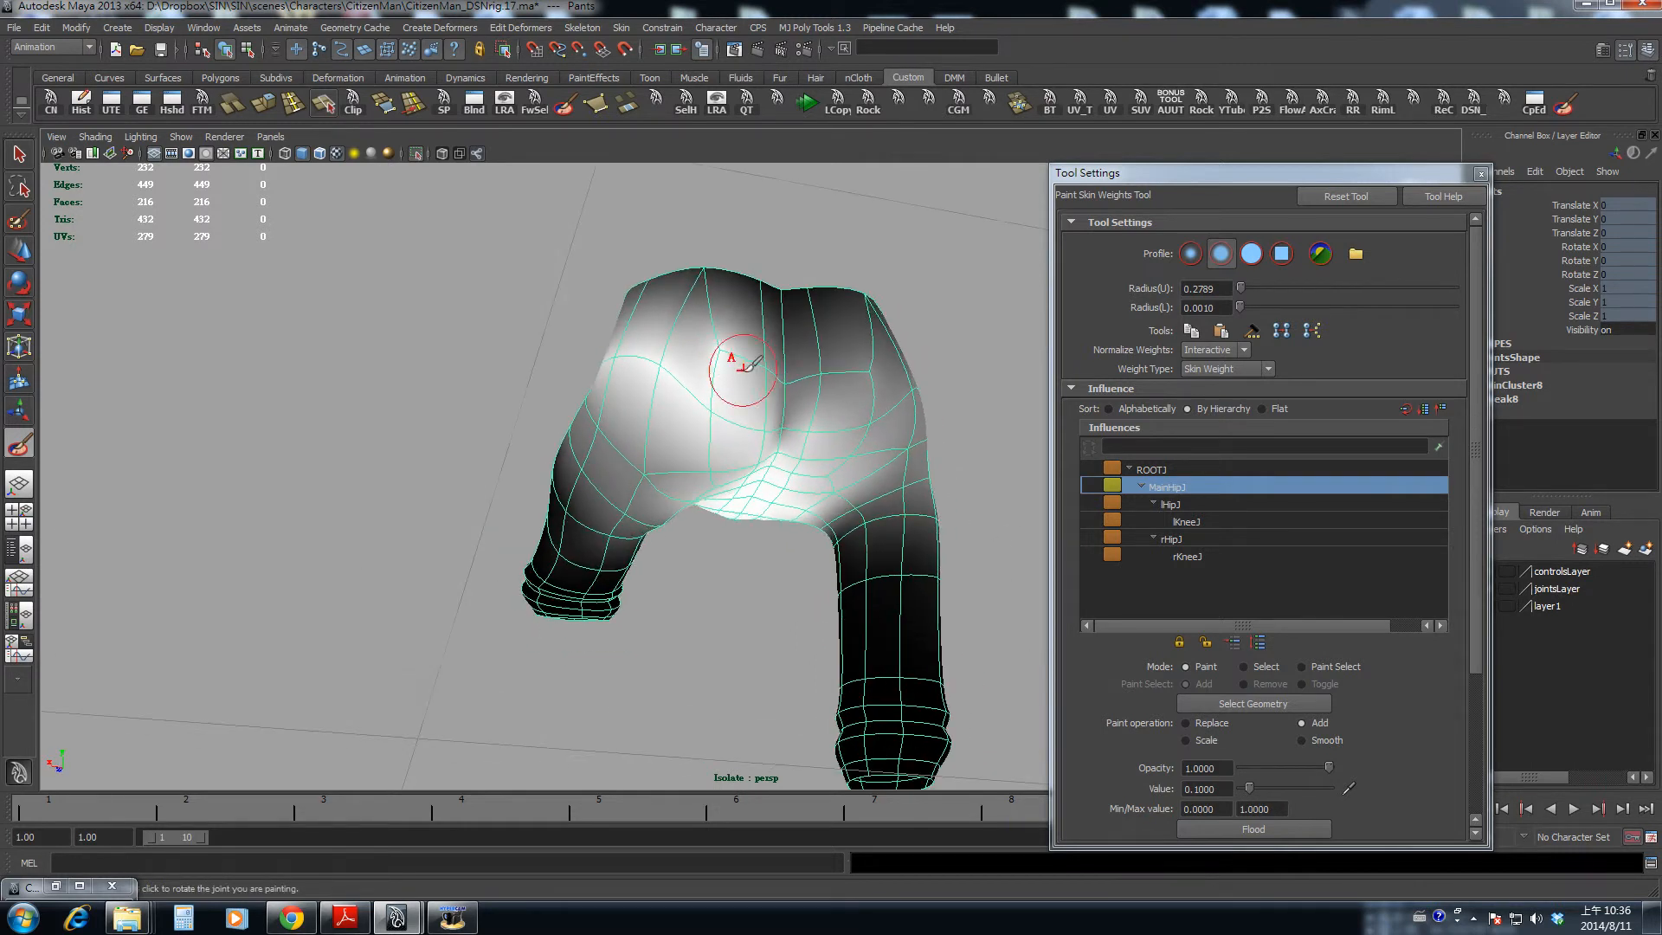
- Display the lKneeJ influence and inspect its weights at the knee end of the raised pant leg
{"action": "left_click", "coordinate": [1200, 517]}
{"action": "left_click_drag", "start_coordinate": [698, 465], "coordinate": [848, 476], "text": "alt"}
{"action": "middle_click_drag", "start_coordinate": [641, 519], "coordinate": [770, 557], "text": "alt"}
{"action": "right_click_drag", "start_coordinate": [671, 565], "coordinate": [905, 601], "text": "alt"}
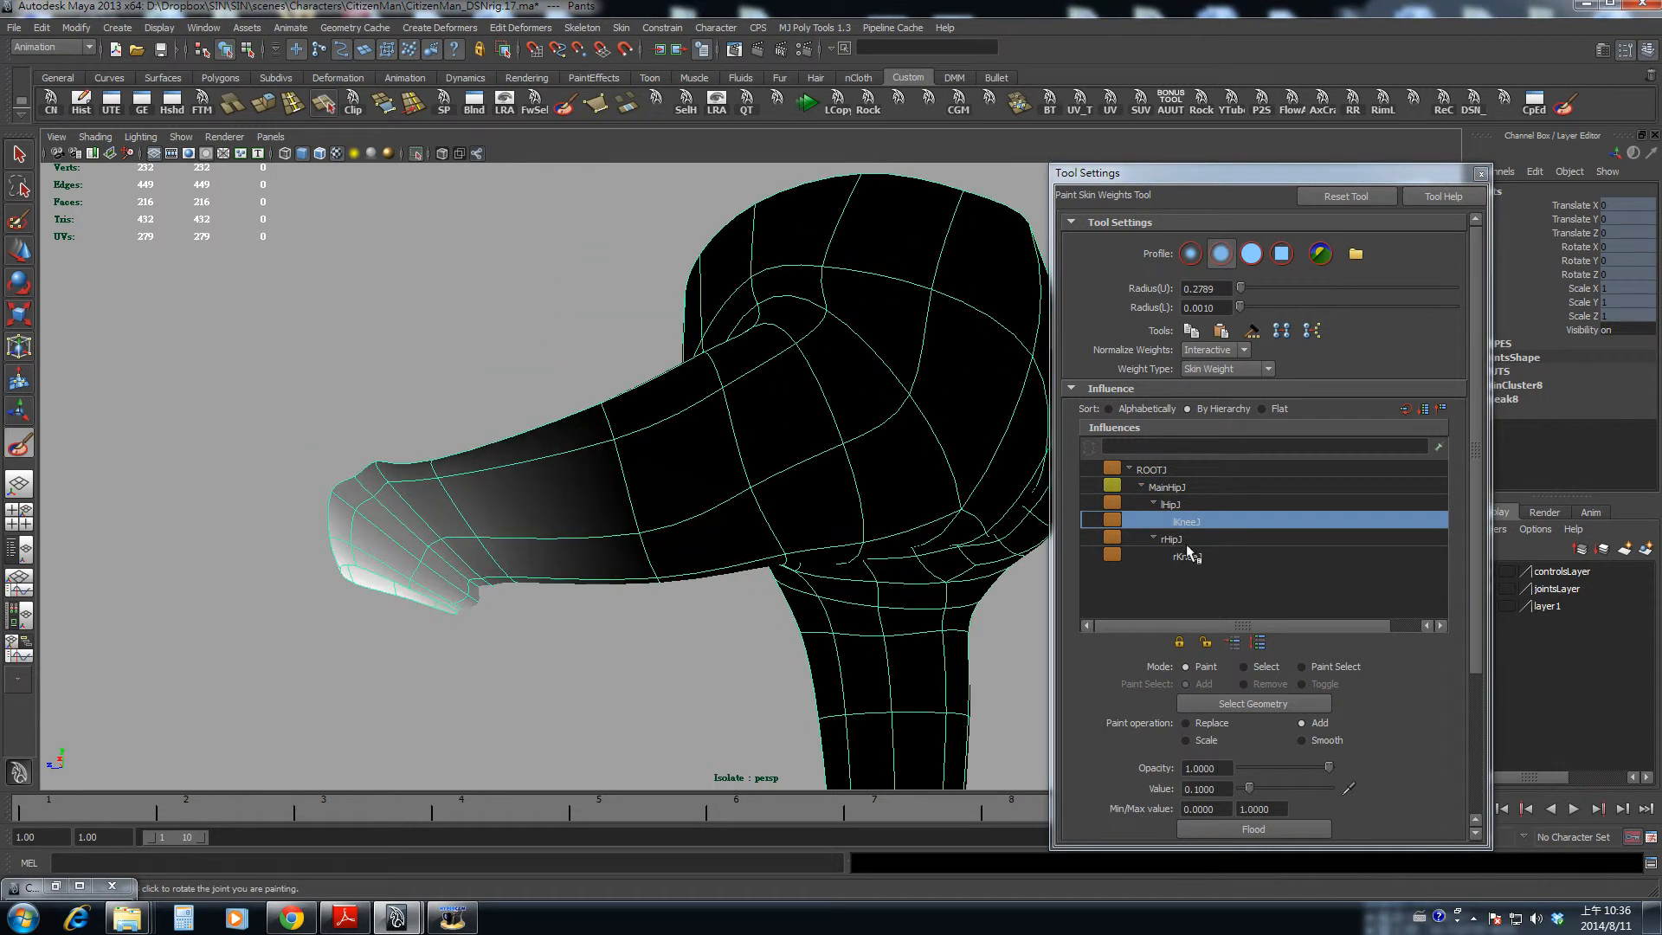
{"action": "mouse_move", "coordinate": [866, 554]}
{"action": "left_mouse_down", "text": "alt"}
{"action": "mouse_move", "coordinate": [668, 549]}
{"action": "mouse_move", "coordinate": [575, 471]}
{"action": "mouse_move", "coordinate": [716, 581]}
{"action": "mouse_move", "coordinate": [668, 672]}
{"action": "mouse_move", "coordinate": [687, 549]}
{"action": "left_mouse_up", "text": "alt"}
- Leave weight painting for the Select tool, deselect the pants and close the tool settings
{"action": "key", "text": "q"}
{"action": "left_click", "coordinate": [598, 421]}
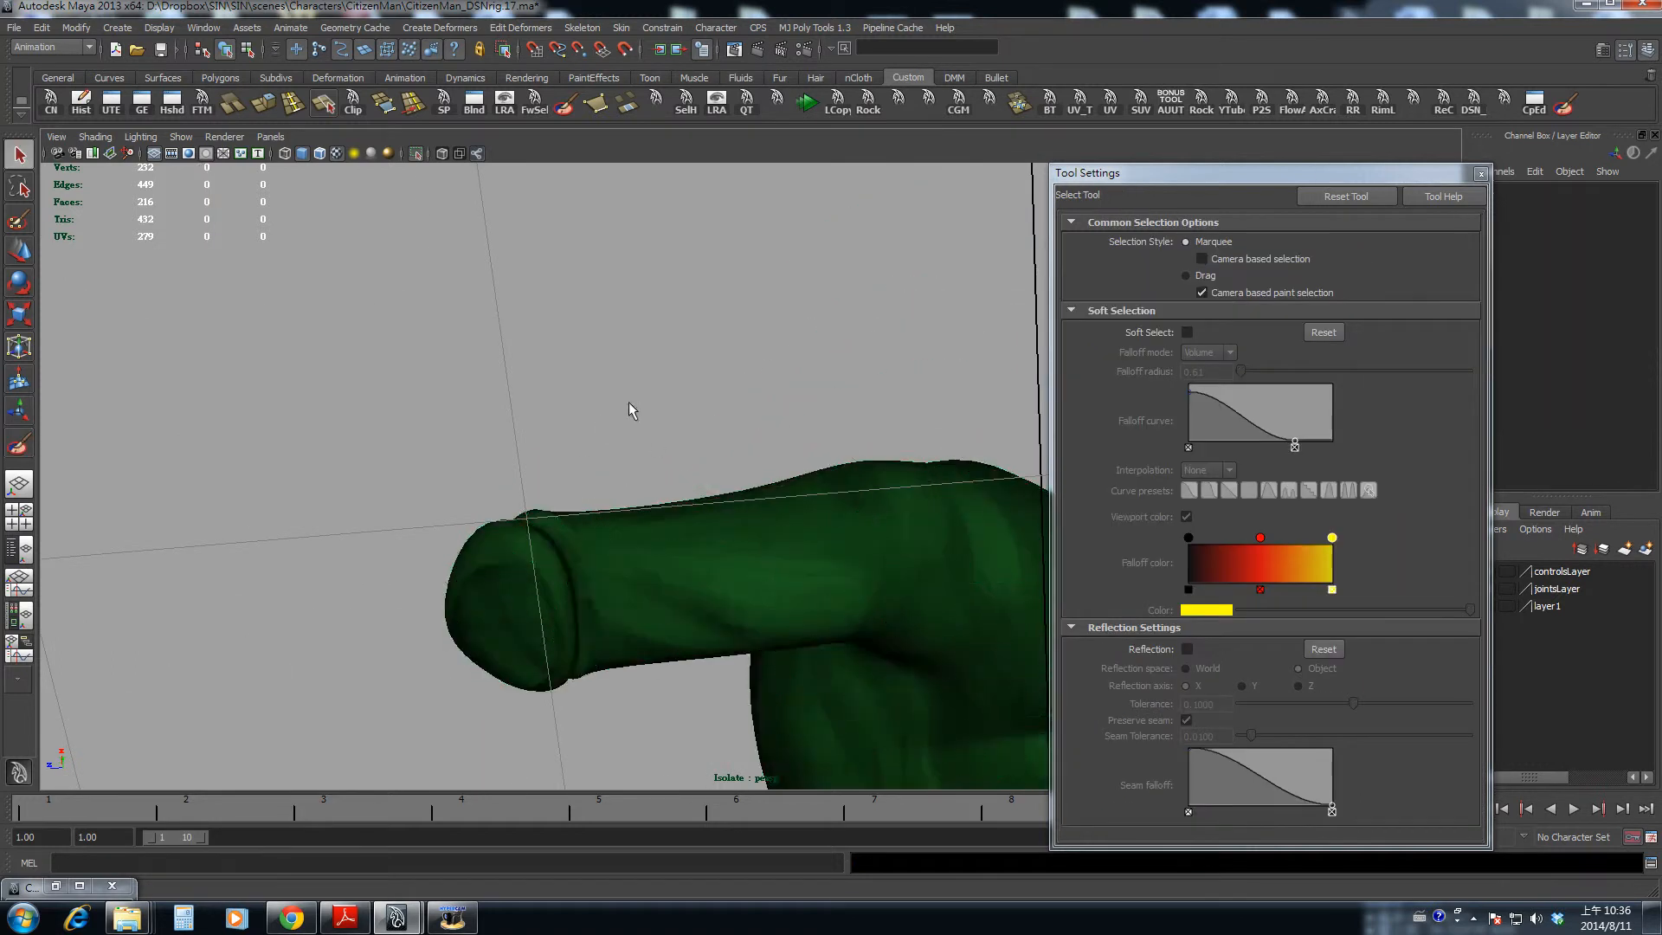
{"action": "left_click_drag", "start_coordinate": [633, 411], "coordinate": [645, 548], "text": "alt"}
{"action": "left_click", "coordinate": [1482, 174]}
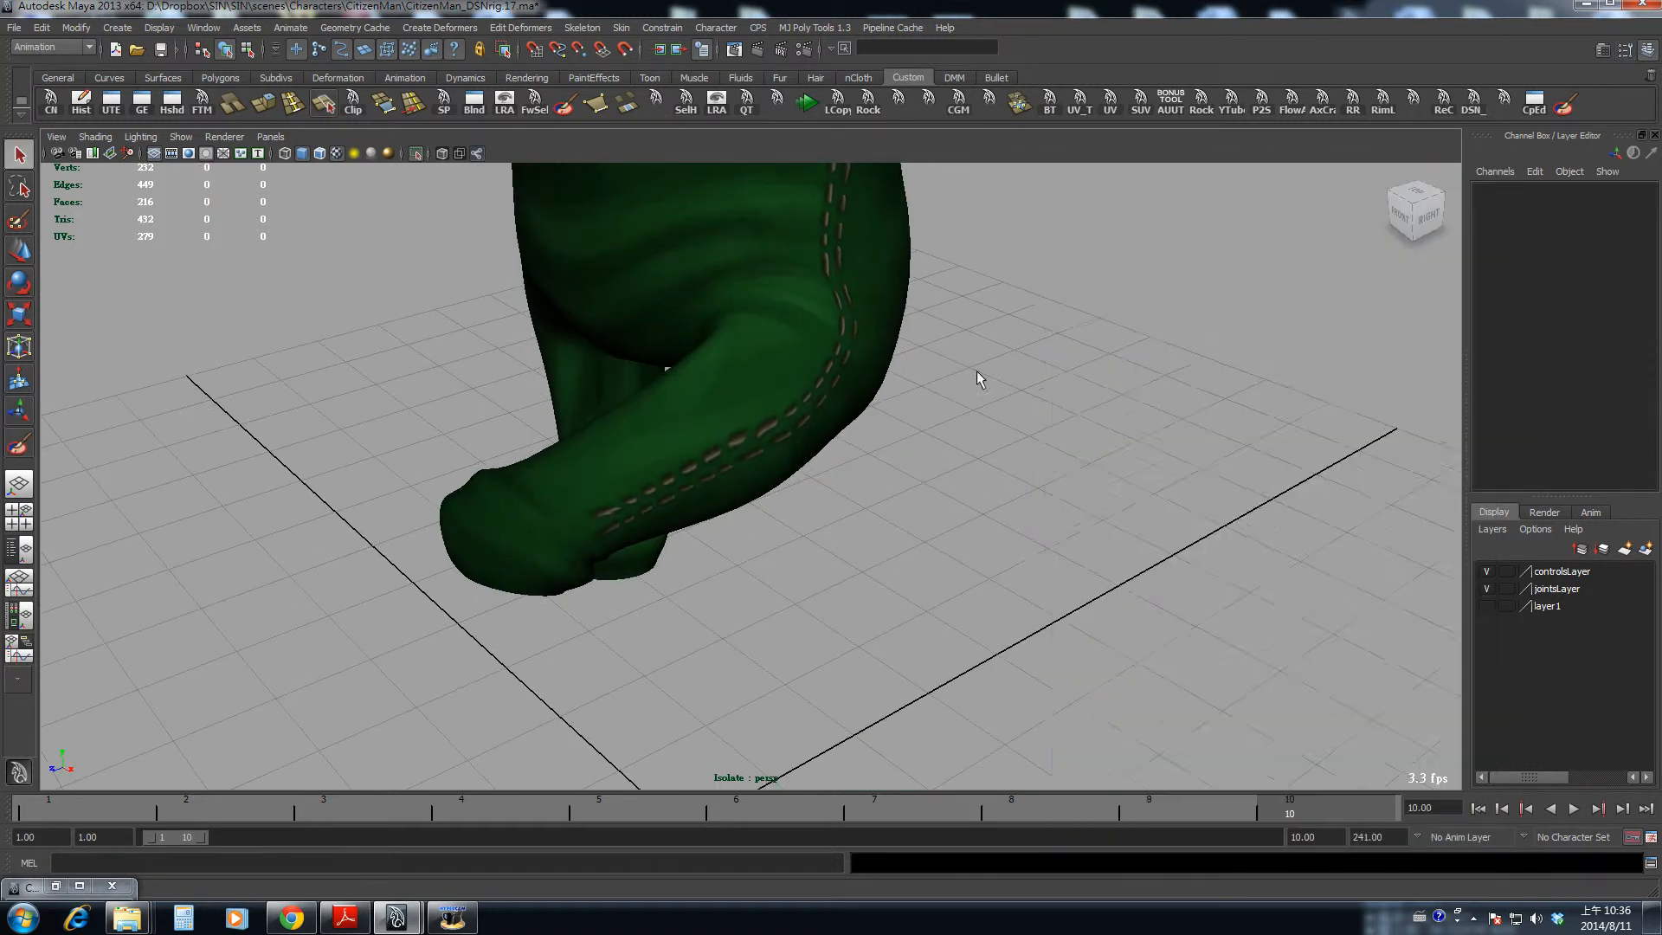
- Examine the hip fold and knee end of the raised pant leg from the side, then leave the pants deselected
{"action": "left_click_drag", "start_coordinate": [976, 373], "coordinate": [784, 476], "text": "alt"}
{"action": "left_click", "coordinate": [744, 491]}
{"action": "left_click_drag", "start_coordinate": [736, 496], "coordinate": [665, 512], "text": "alt"}
{"action": "right_click_drag", "start_coordinate": [665, 513], "coordinate": [718, 548], "text": "alt"}
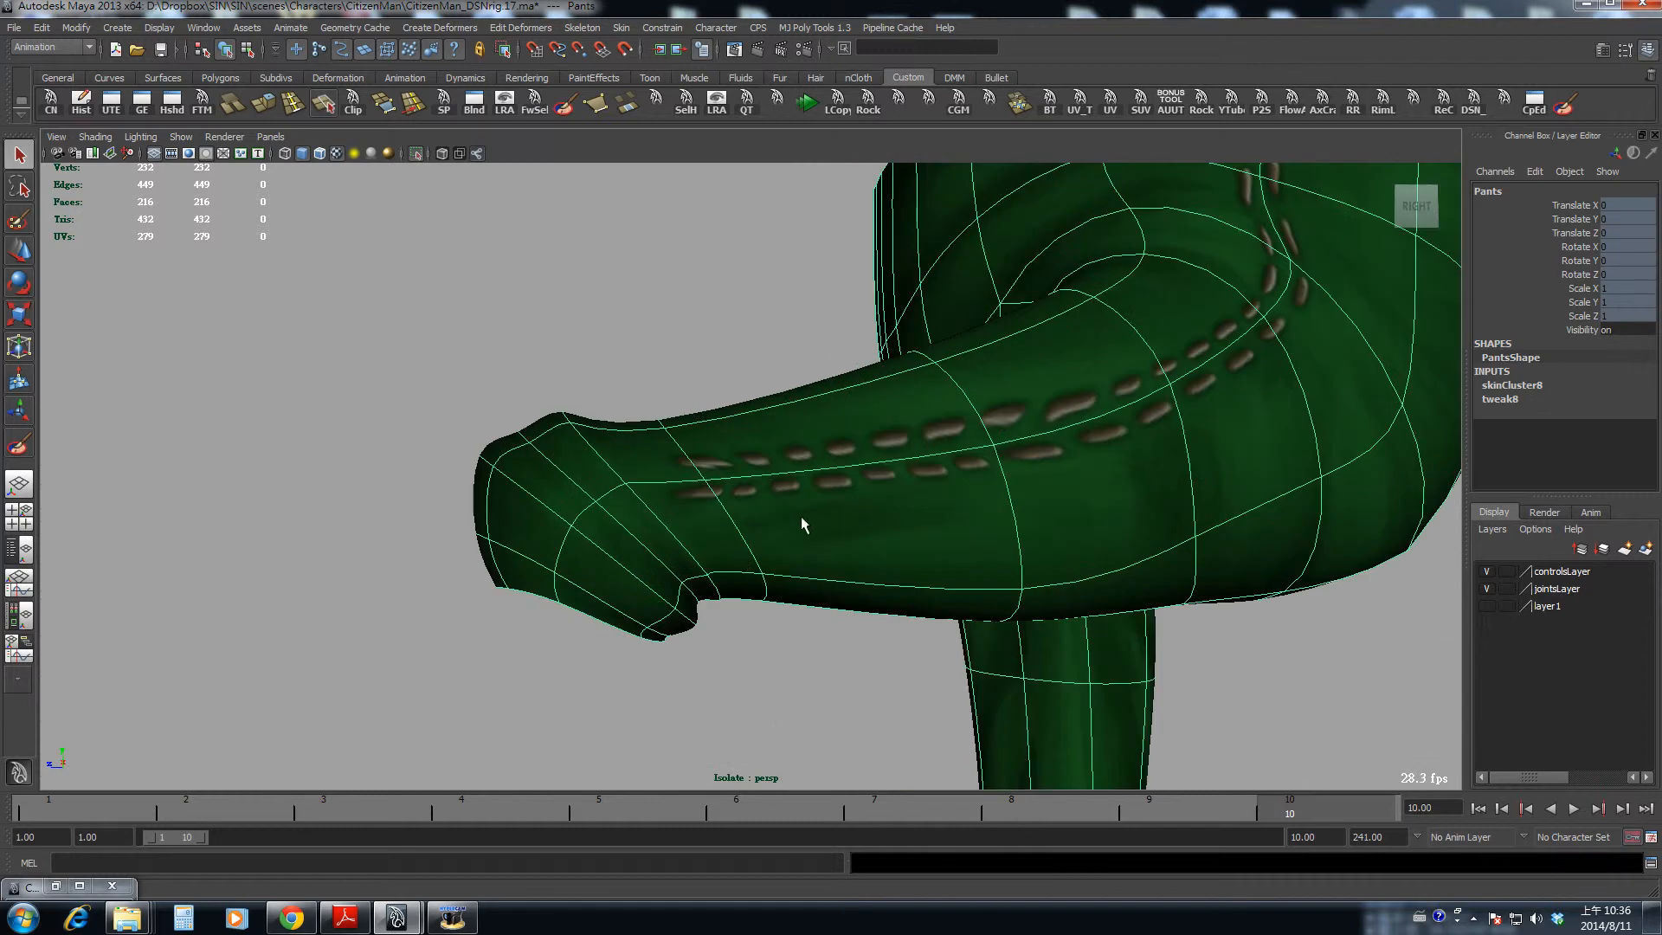
{"action": "right_click_drag", "start_coordinate": [629, 633], "coordinate": [671, 525], "text": "alt"}
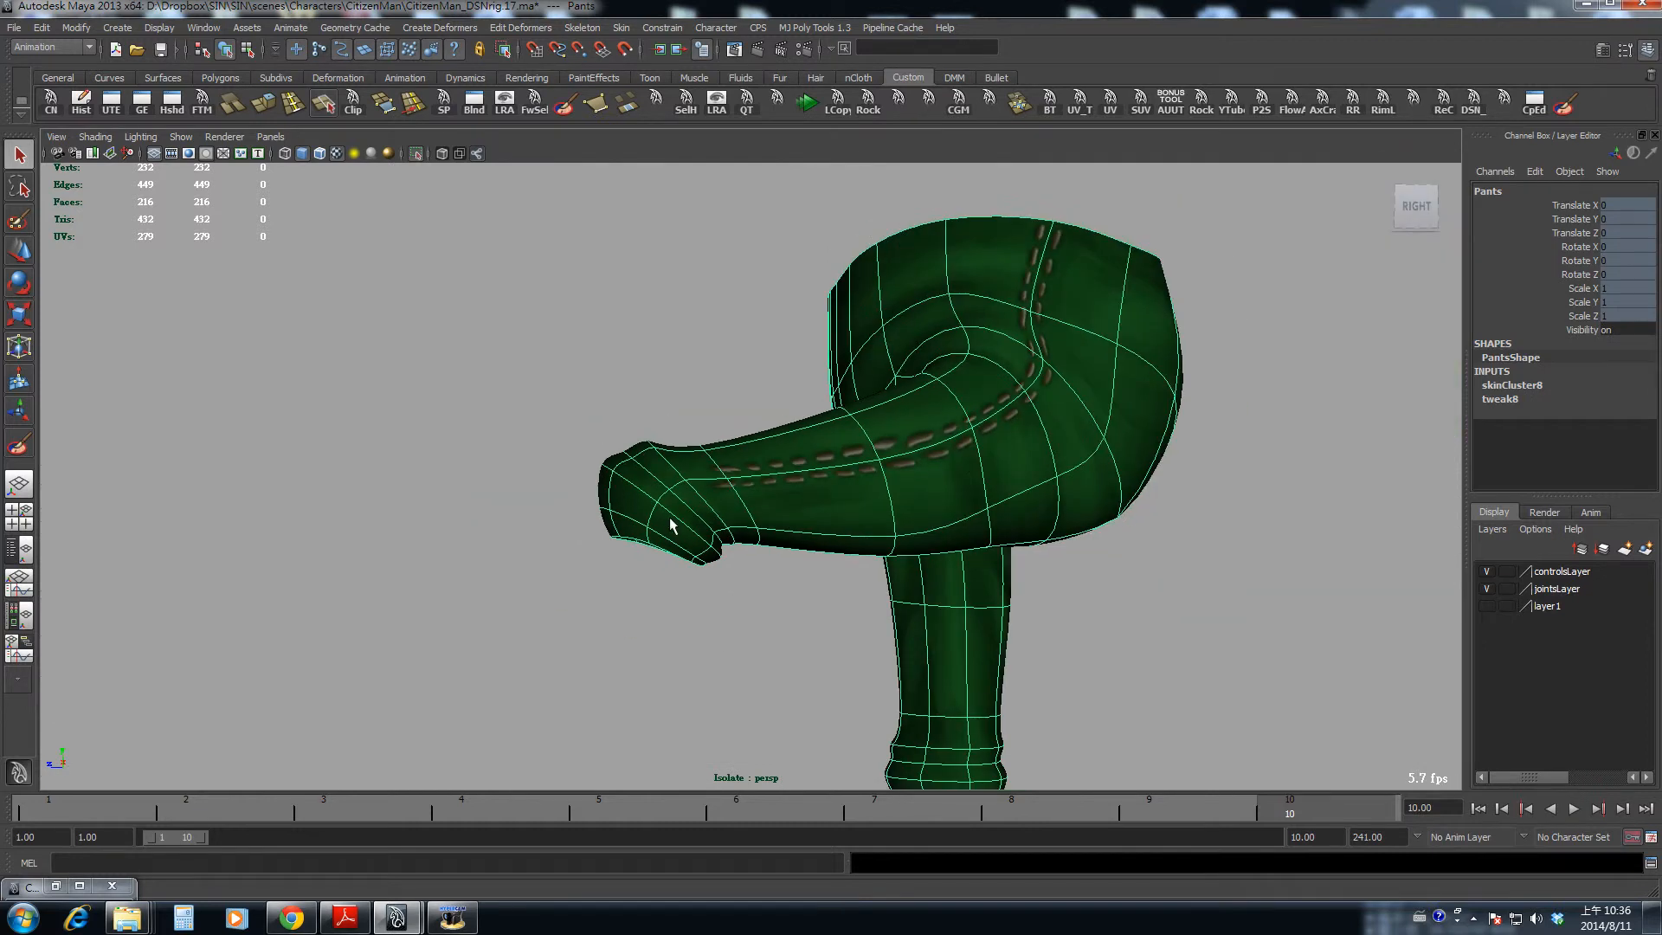
{"action": "left_click", "coordinate": [715, 676]}
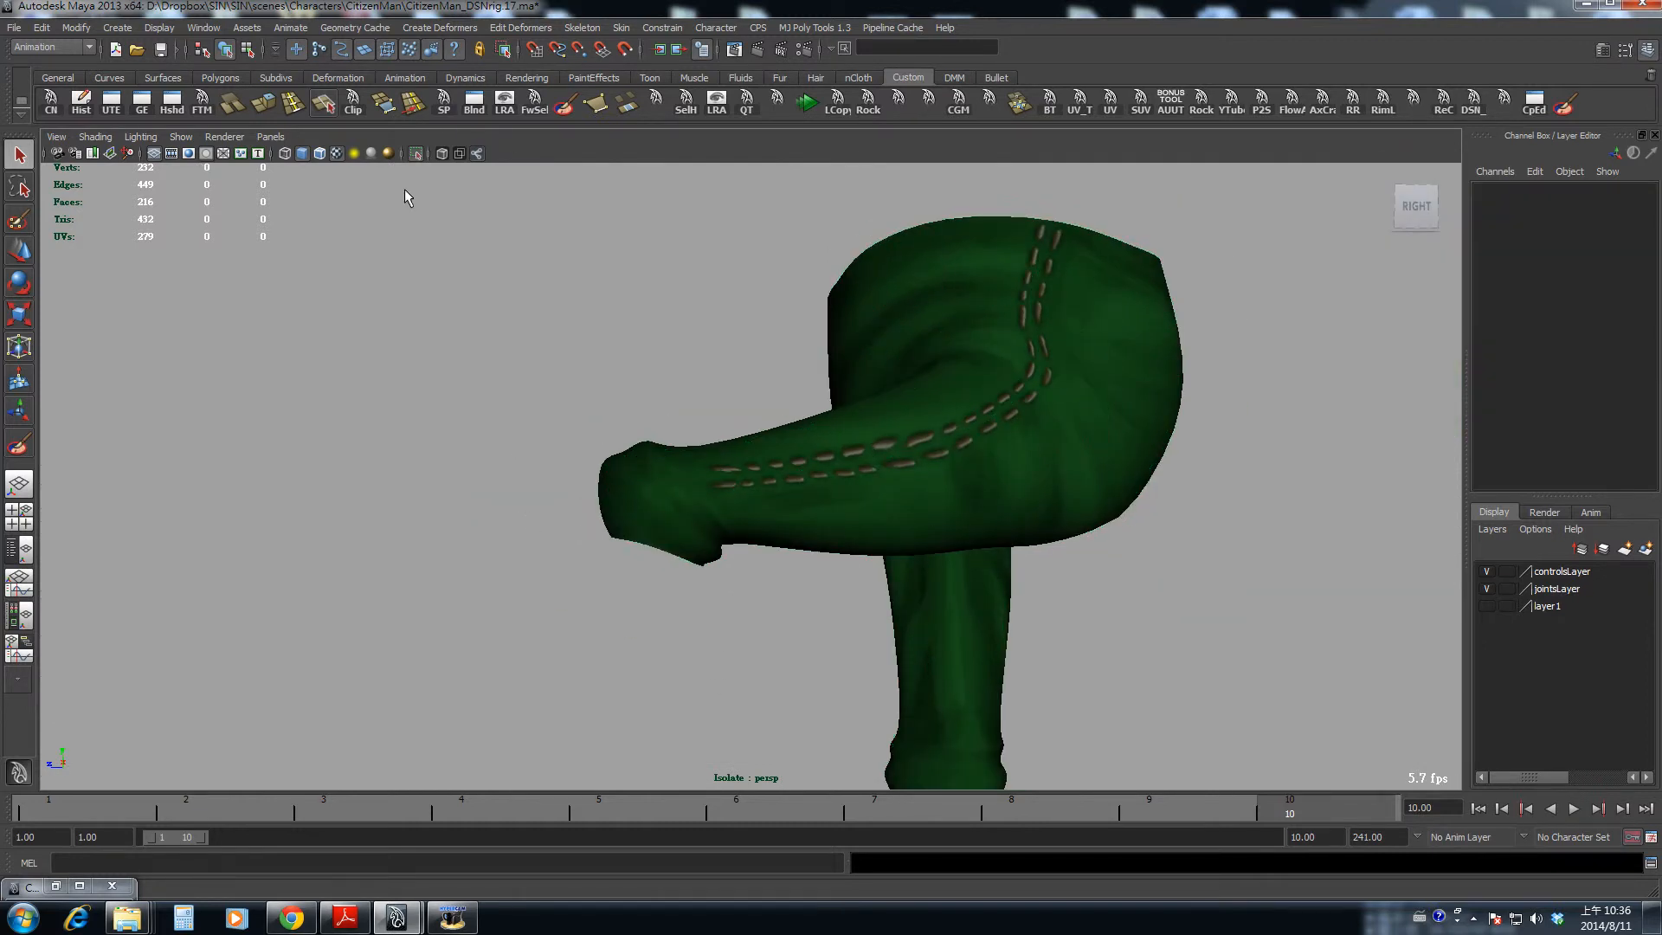
- Turn off isolation to show the whole character and inspect the raised leg from the back and the side
{"action": "left_click", "coordinate": [417, 153]}
{"action": "left_click_drag", "start_coordinate": [667, 322], "coordinate": [815, 522], "text": "alt"}
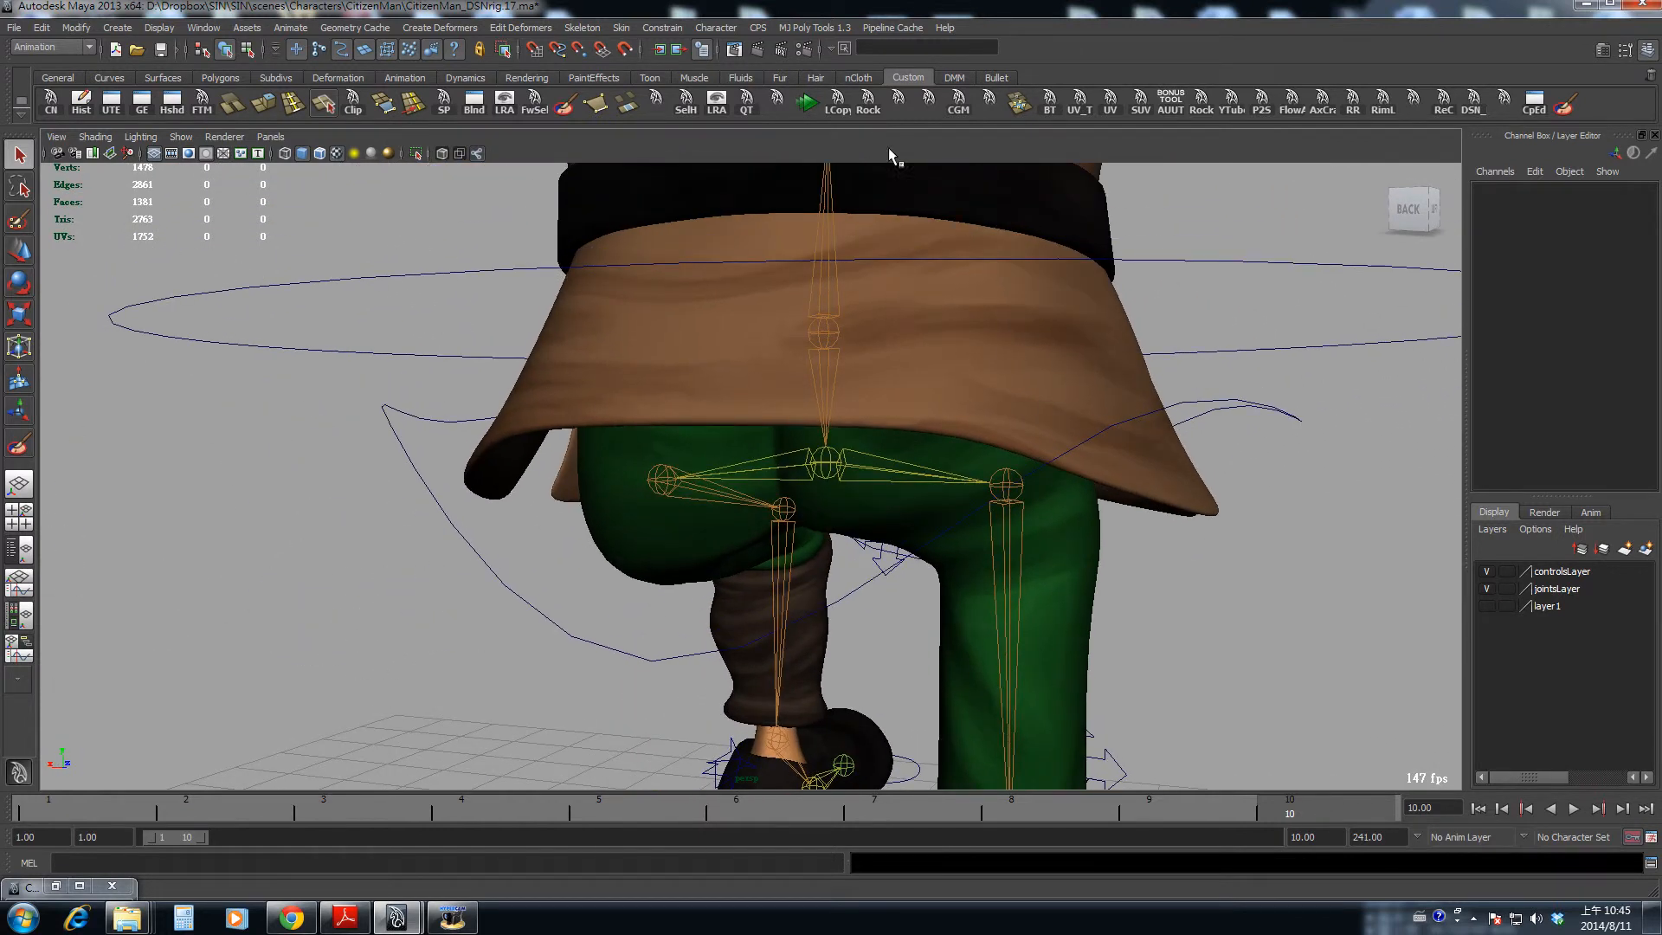
{"action": "right_click_drag", "start_coordinate": [651, 604], "coordinate": [598, 587], "text": "alt"}
{"action": "left_click_drag", "start_coordinate": [597, 586], "coordinate": [792, 578], "text": "alt"}
{"action": "middle_click_drag", "start_coordinate": [792, 578], "coordinate": [762, 507], "text": "alt"}
{"action": "left_click_drag", "start_coordinate": [762, 507], "coordinate": [797, 491], "text": "alt"}
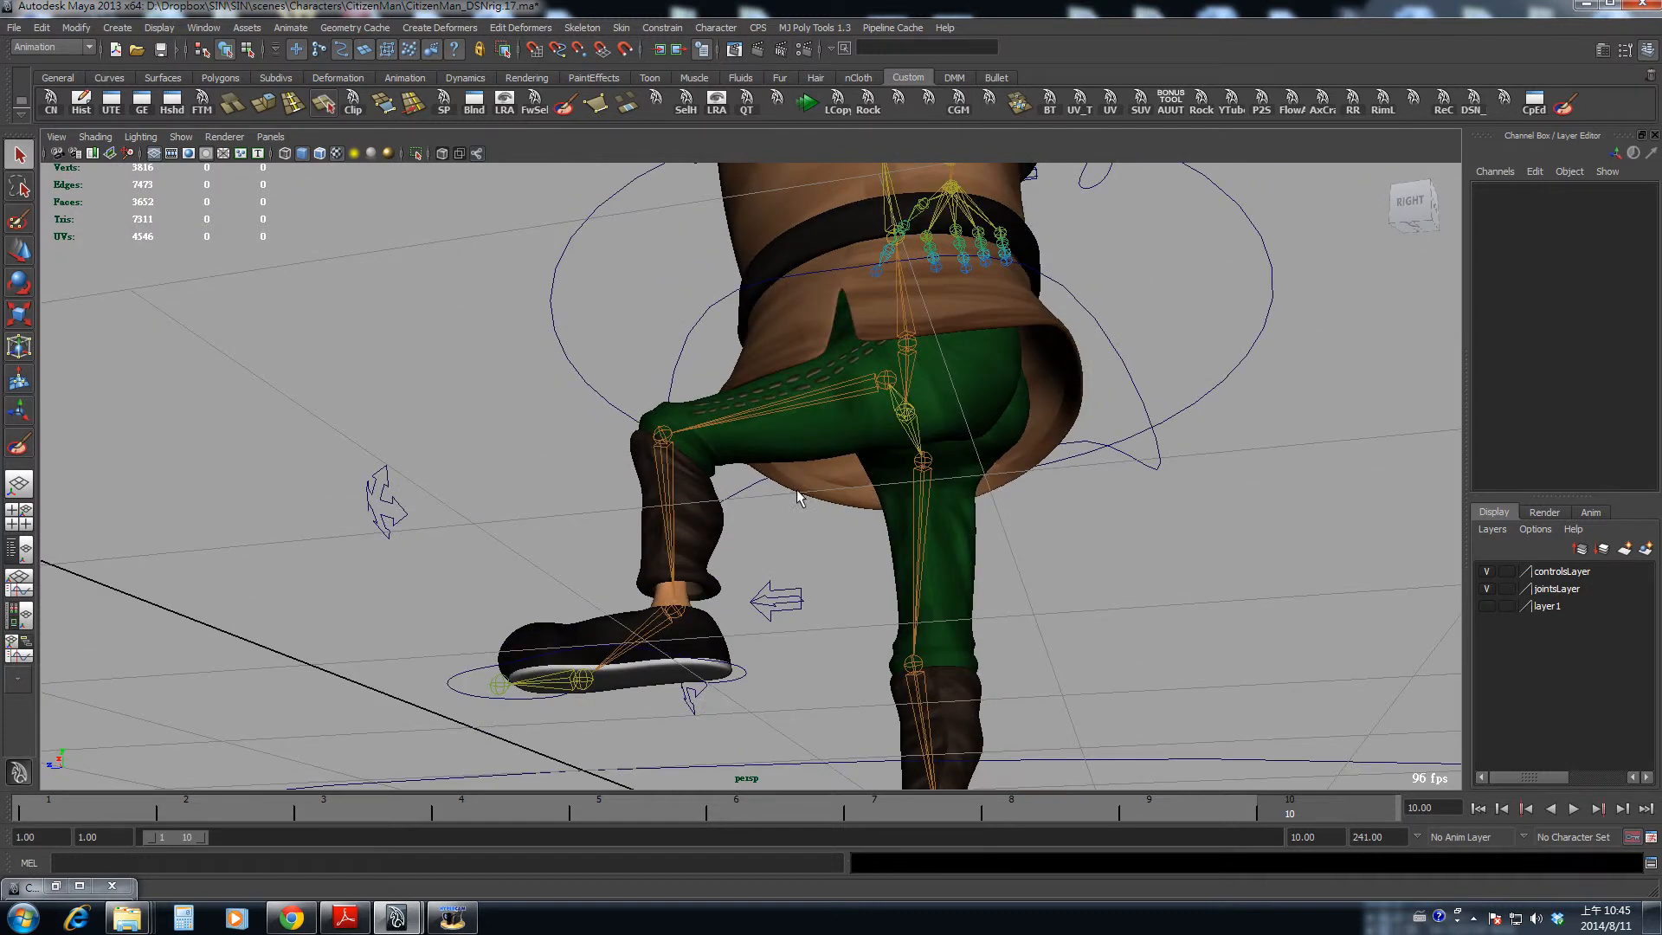
{"action": "left_click_drag", "start_coordinate": [740, 427], "coordinate": [1031, 516], "text": "alt"}
{"action": "middle_click_drag", "start_coordinate": [572, 446], "coordinate": [714, 481], "text": "alt"}
{"action": "right_click_drag", "start_coordinate": [714, 480], "coordinate": [881, 543], "text": "alt"}
{"action": "right_click_drag", "start_coordinate": [1068, 453], "coordinate": [725, 384], "text": "alt"}
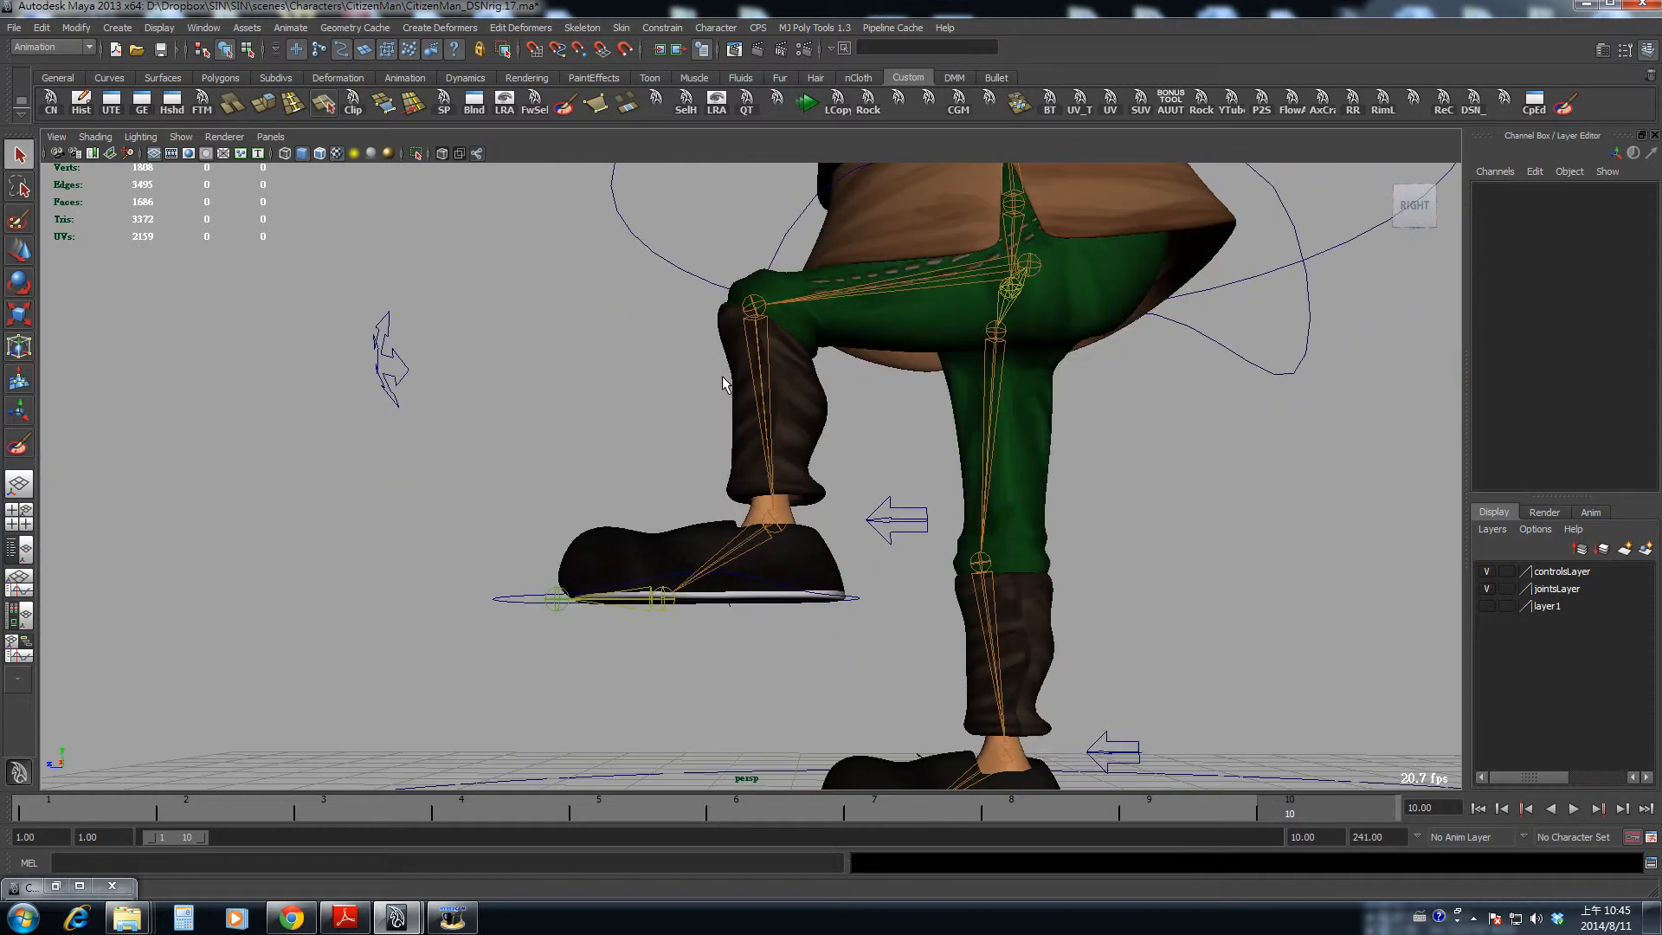
- Select the raised foot's IK control and return the timeline to frame 1
{"action": "left_click", "coordinate": [508, 600]}
{"action": "middle_click_drag", "start_coordinate": [509, 603], "coordinate": [523, 542], "text": "alt"}
{"action": "left_click_drag", "start_coordinate": [523, 543], "coordinate": [539, 590], "text": "alt"}
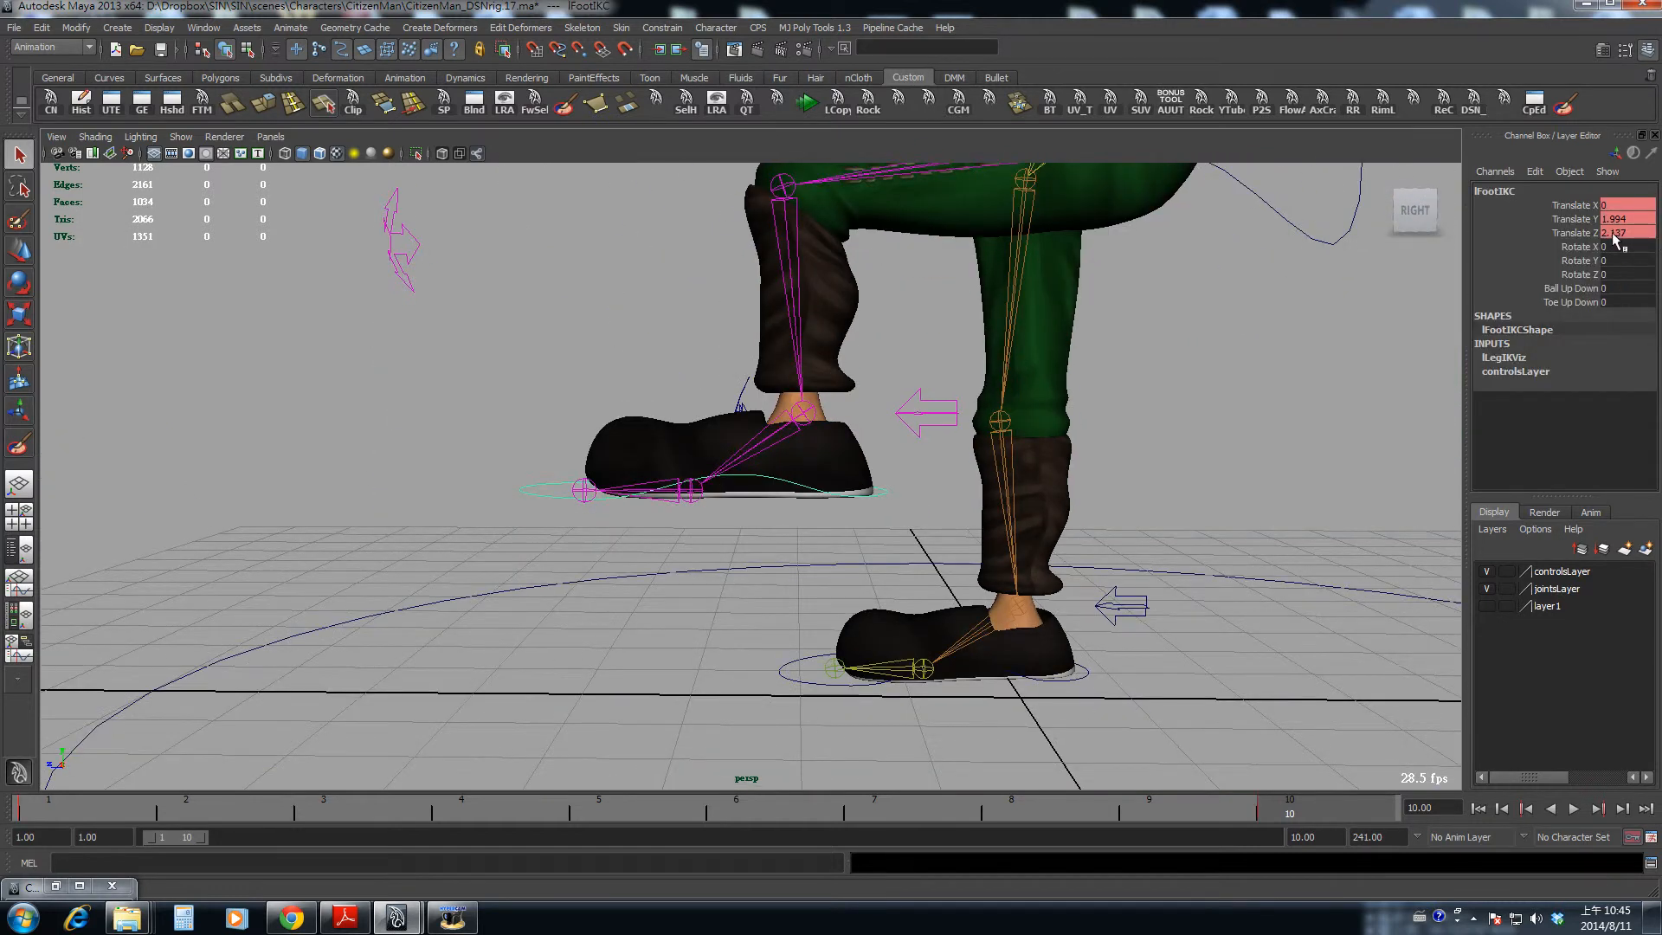
{"action": "left_click", "coordinate": [1478, 808]}
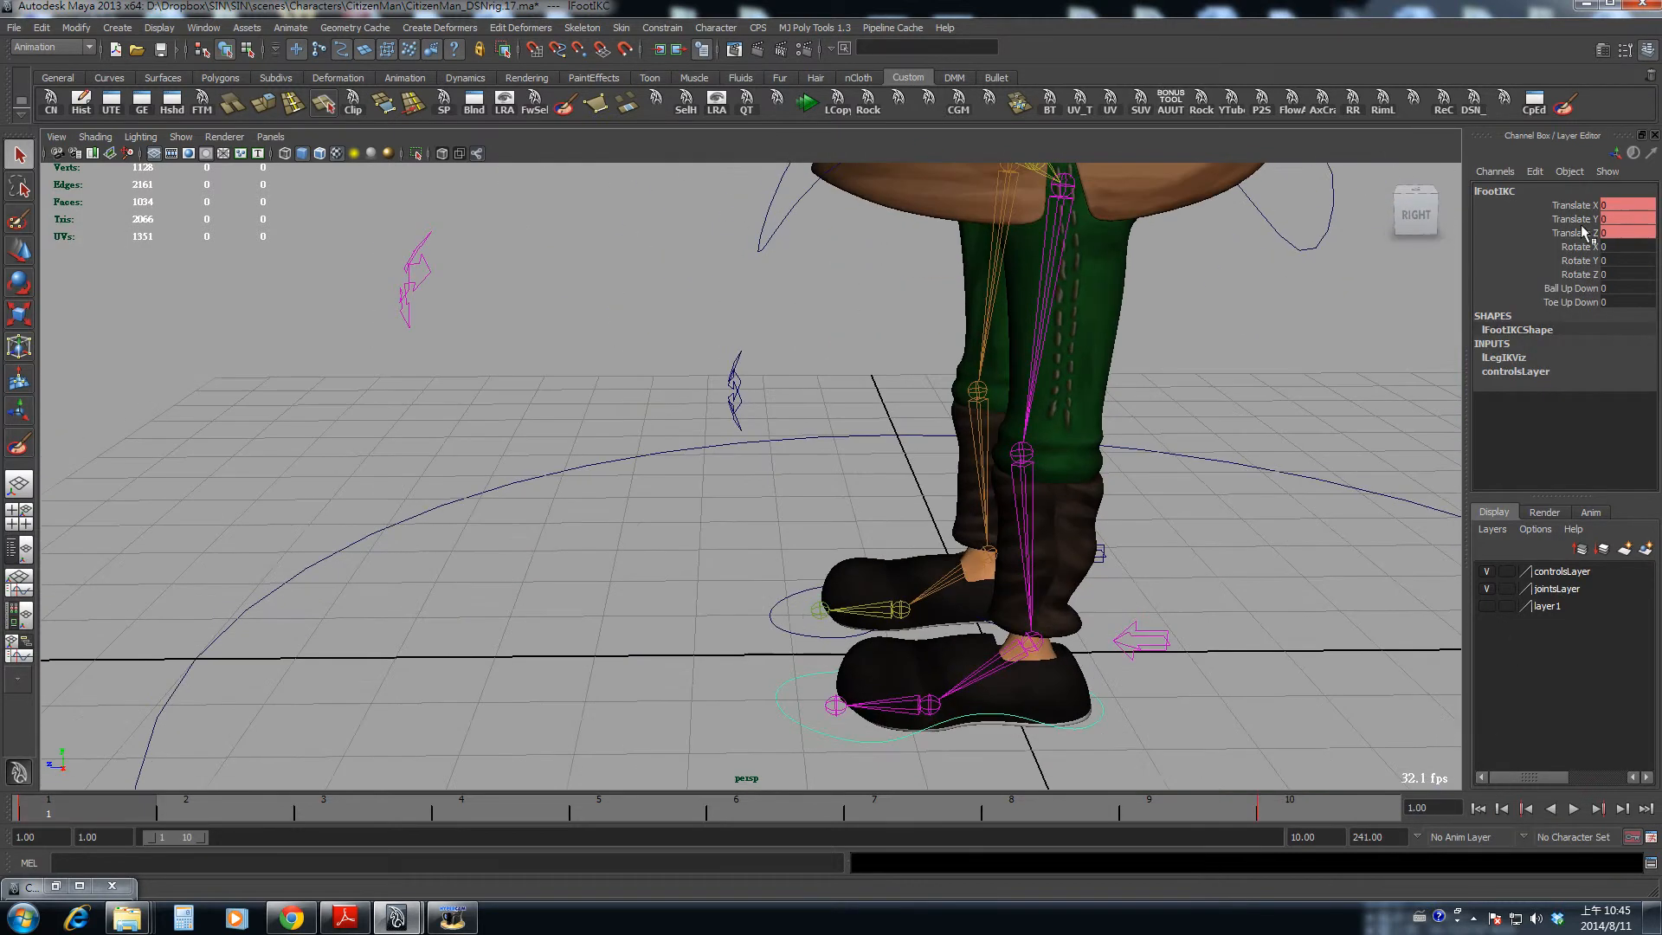
- Break the connections on the raised foot IK control's Translate X, Y and Z channels and deselect the control
{"action": "left_click_drag", "start_coordinate": [1583, 232], "coordinate": [1576, 208]}
{"action": "right_click", "coordinate": [1575, 208]}
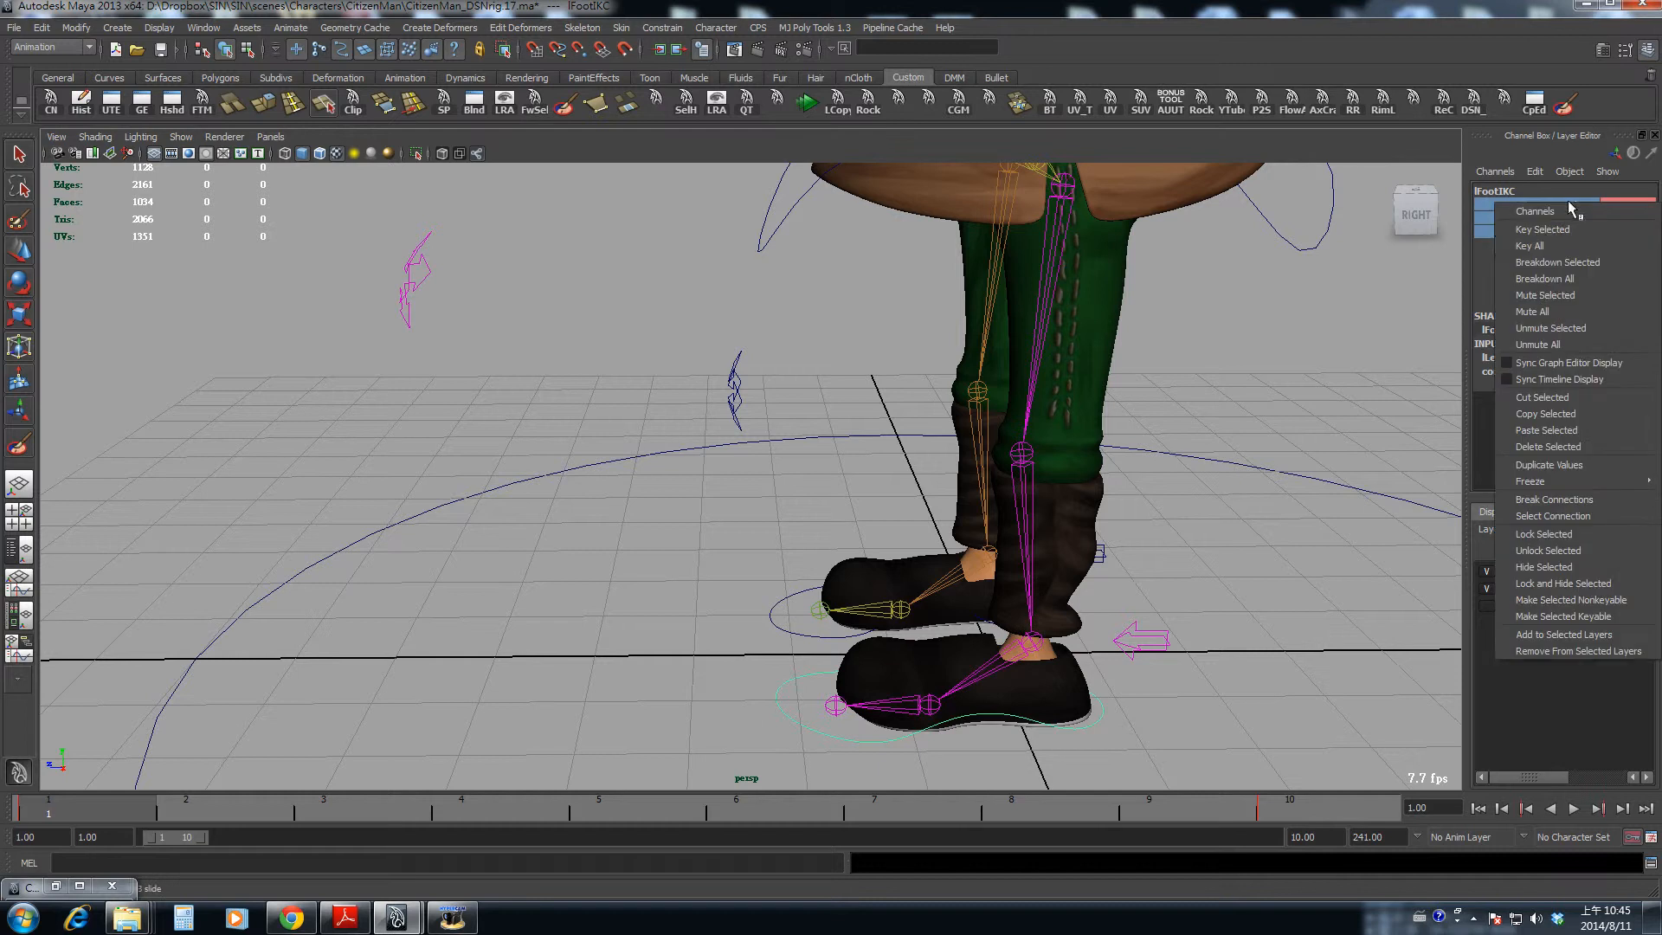
{"action": "left_click", "coordinate": [1518, 503]}
{"action": "right_click_drag", "start_coordinate": [1042, 335], "coordinate": [913, 409], "text": "alt"}
{"action": "left_click_drag", "start_coordinate": [913, 408], "coordinate": [972, 411], "text": "alt"}
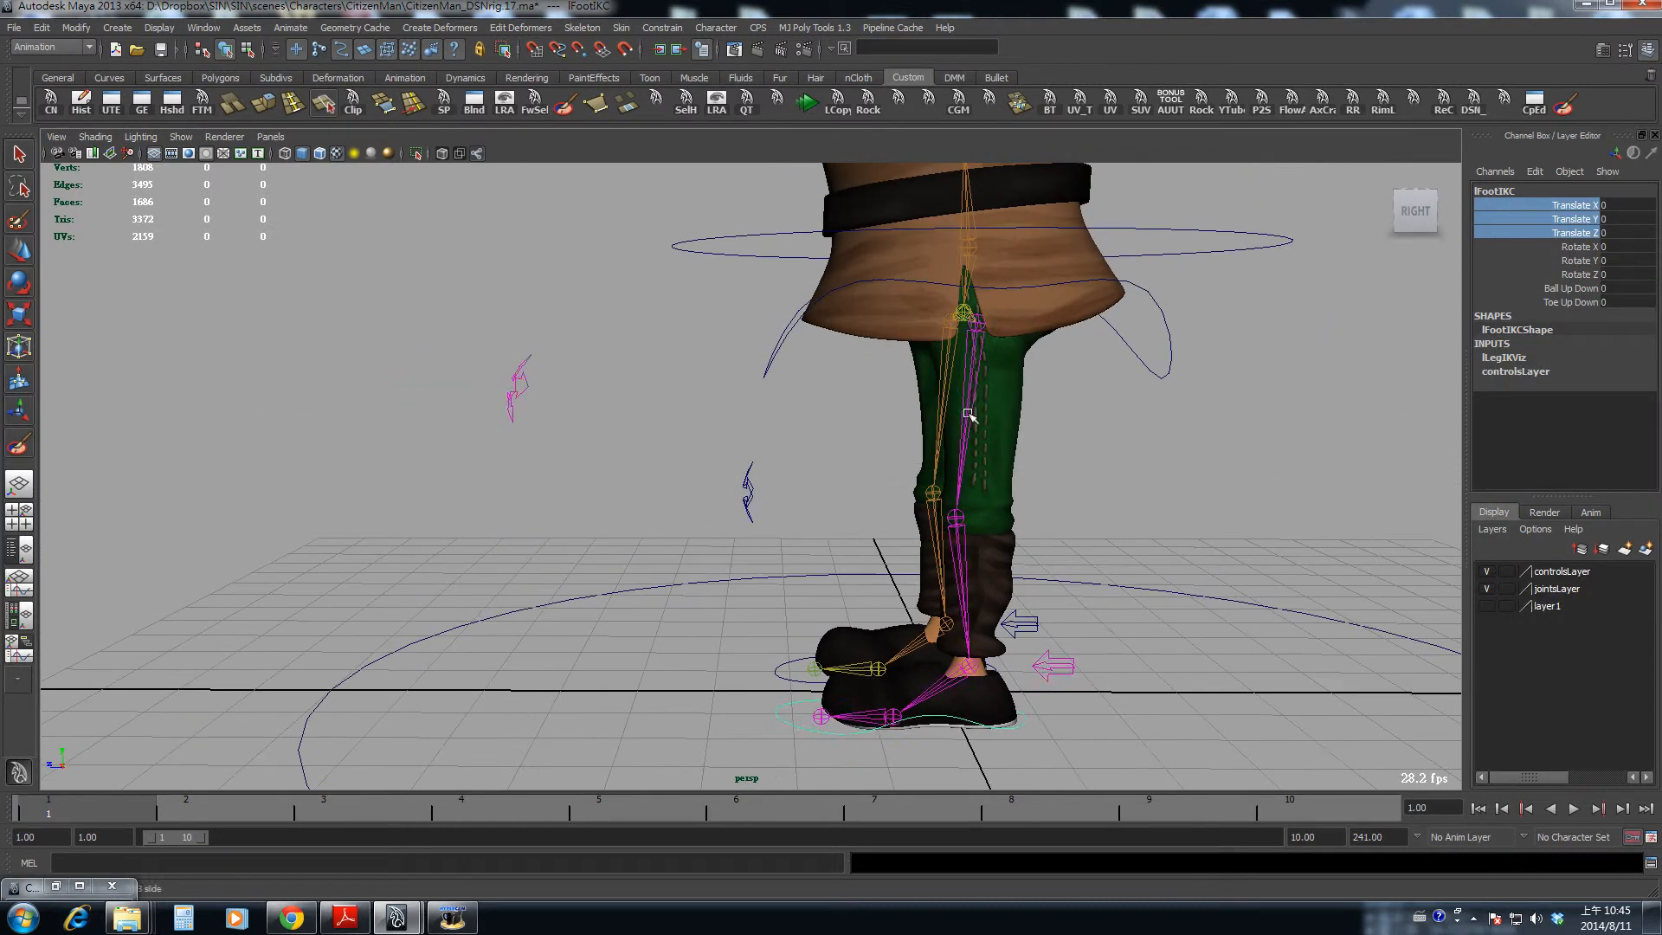
{"action": "left_click", "coordinate": [1061, 472]}
- Switch the left leg to FK by setting Ik Fk to 1 on its arrow-shaped switch control behind the foot
{"action": "middle_click_drag", "start_coordinate": [1104, 512], "coordinate": [1076, 475], "text": "alt"}
{"action": "mouse_move", "coordinate": [1076, 475]}
{"action": "left_mouse_down", "text": "alt"}
{"action": "mouse_move", "coordinate": [1007, 542]}
{"action": "mouse_move", "coordinate": [1058, 489]}
{"action": "left_mouse_up", "text": "alt"}
{"action": "right_click_drag", "start_coordinate": [1058, 490], "coordinate": [1165, 593], "text": "alt"}
{"action": "middle_click_drag", "start_coordinate": [1166, 593], "coordinate": [1076, 524], "text": "alt"}
{"action": "left_click_drag", "start_coordinate": [1078, 530], "coordinate": [996, 430], "text": "alt"}
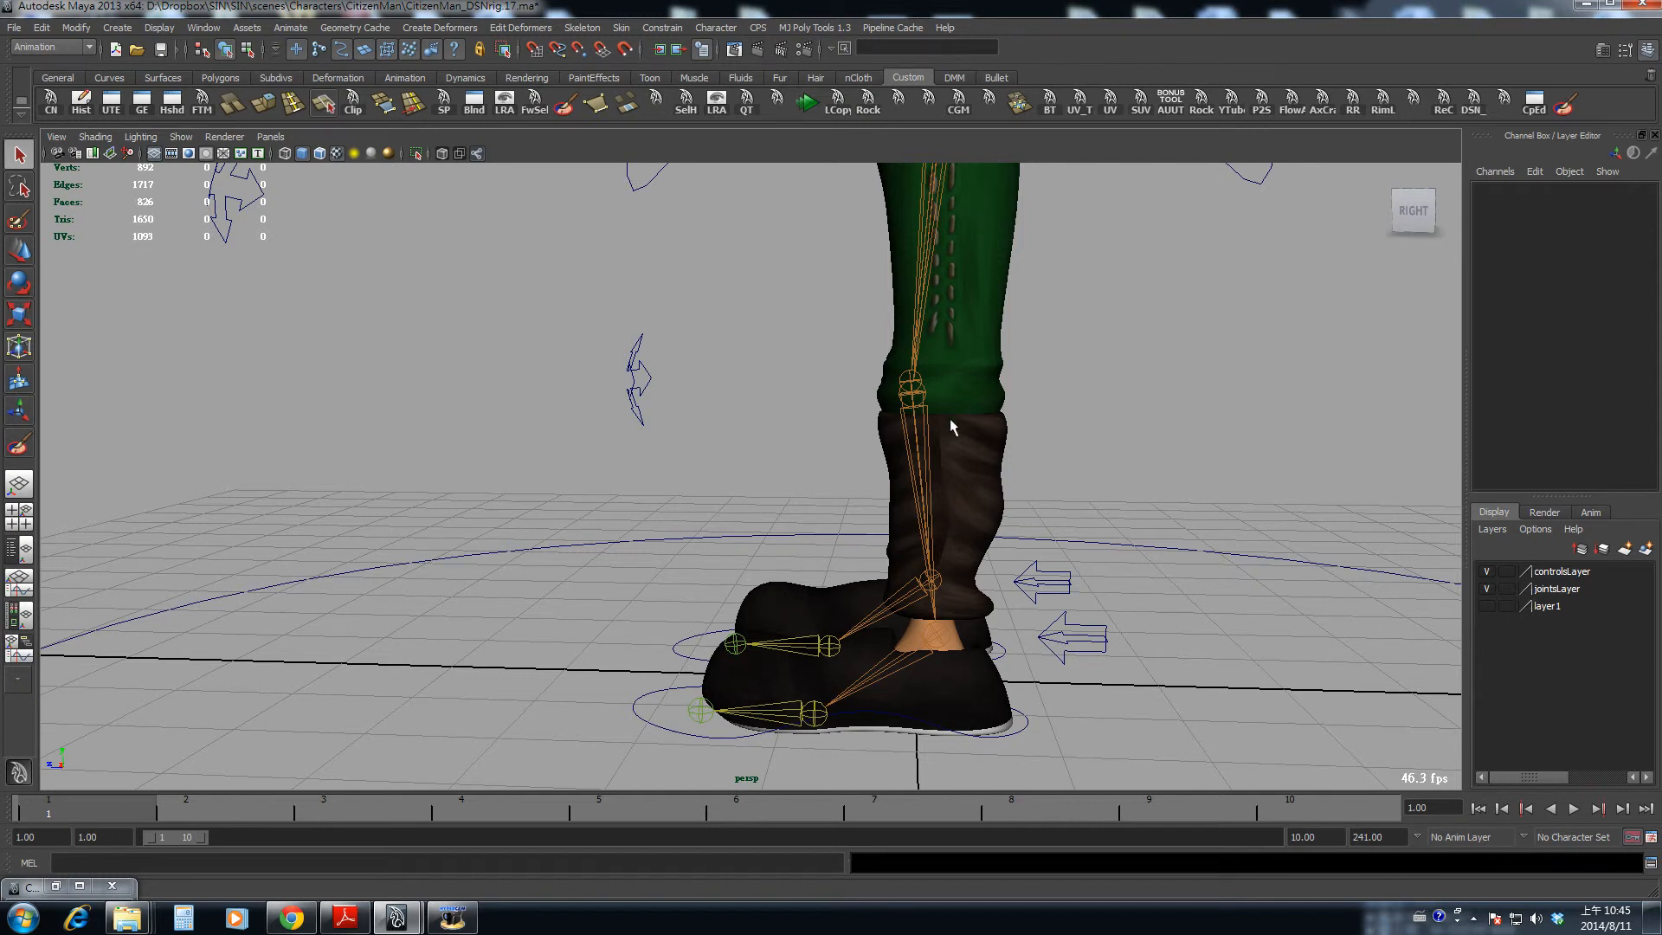
{"action": "left_click_drag", "start_coordinate": [1040, 409], "coordinate": [954, 446], "text": "alt"}
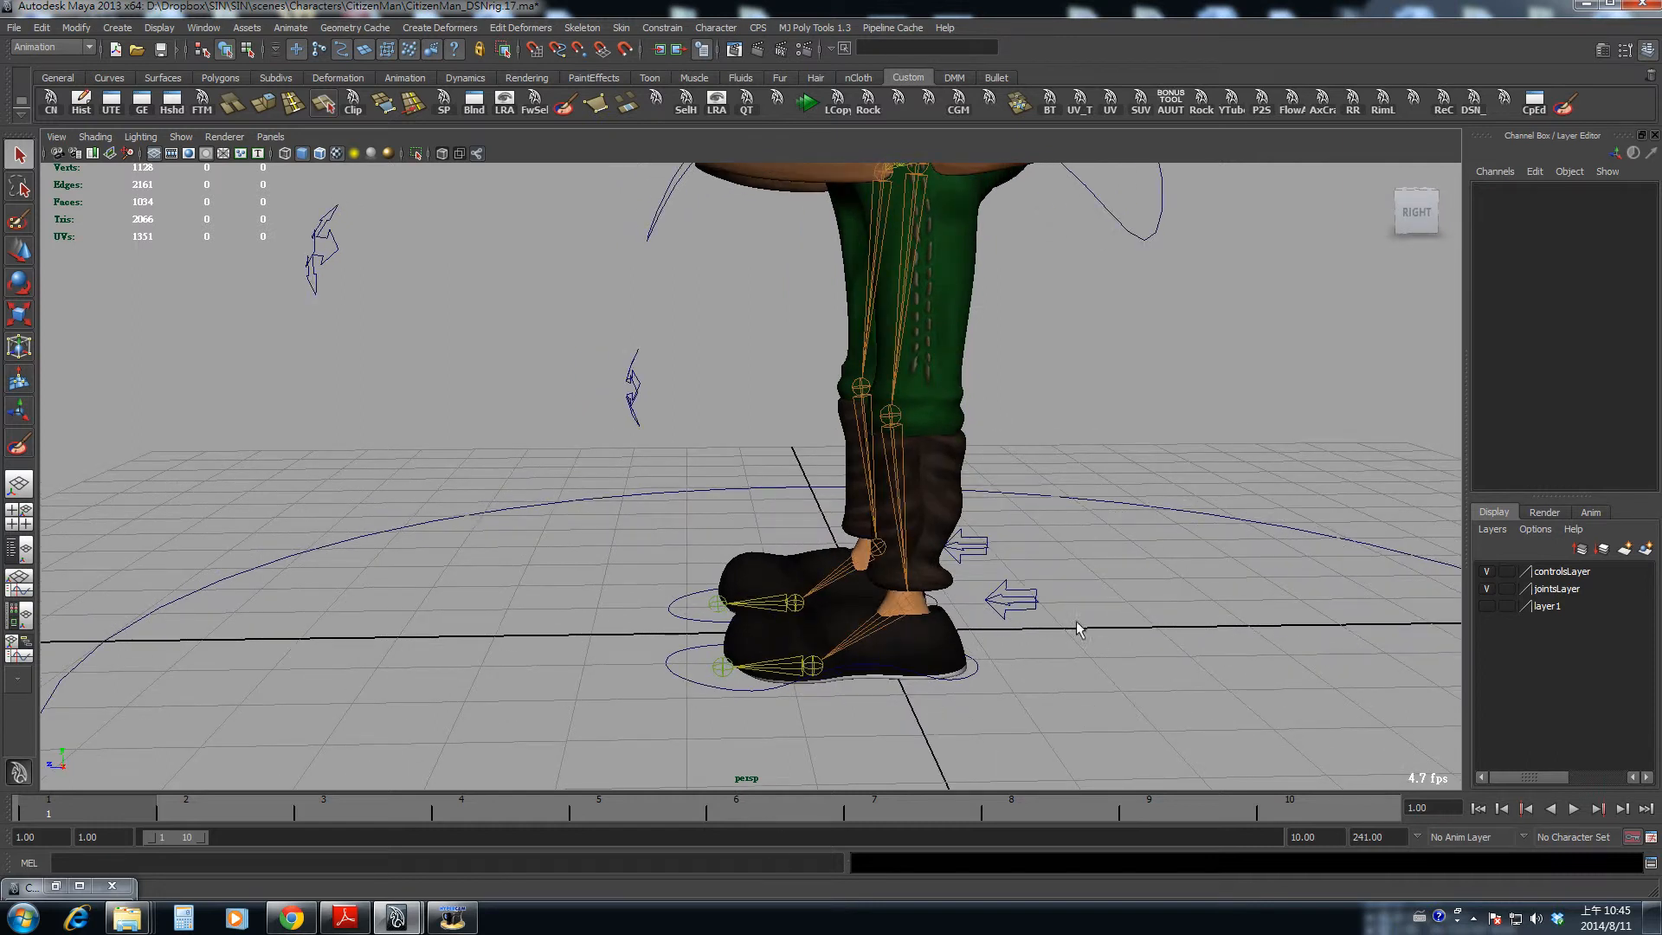
{"action": "left_click_drag", "start_coordinate": [1079, 630], "coordinate": [961, 563], "text": "alt"}
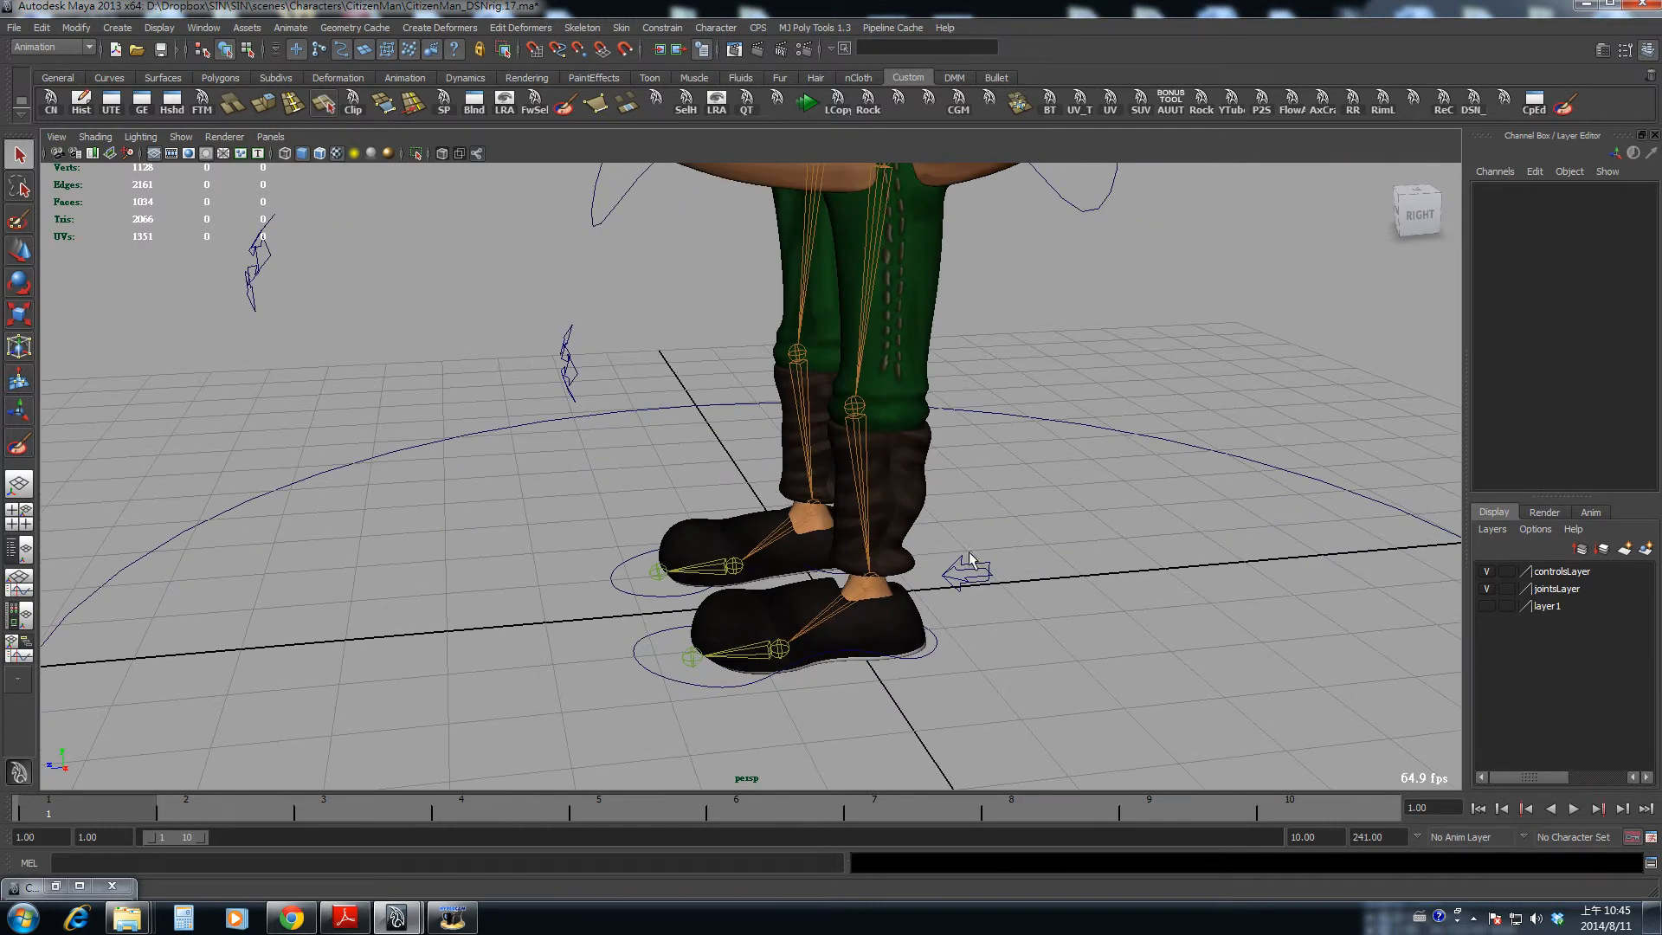
{"action": "left_click", "coordinate": [969, 551]}
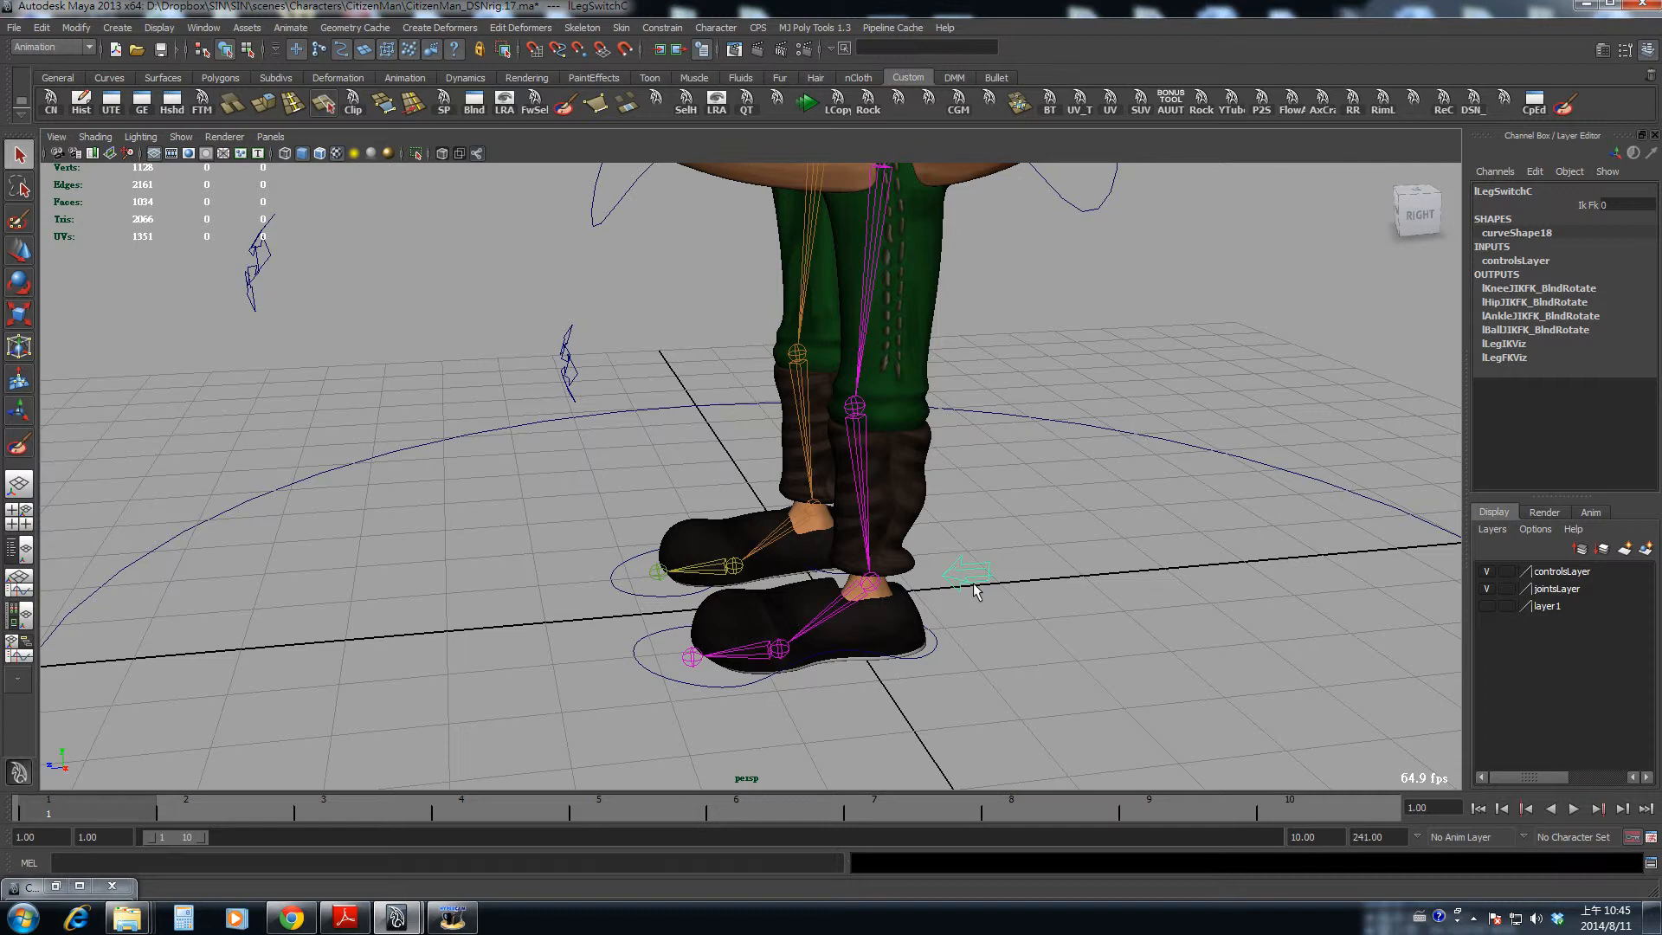
{"action": "left_click_drag", "start_coordinate": [1001, 563], "coordinate": [1041, 543], "text": "alt"}
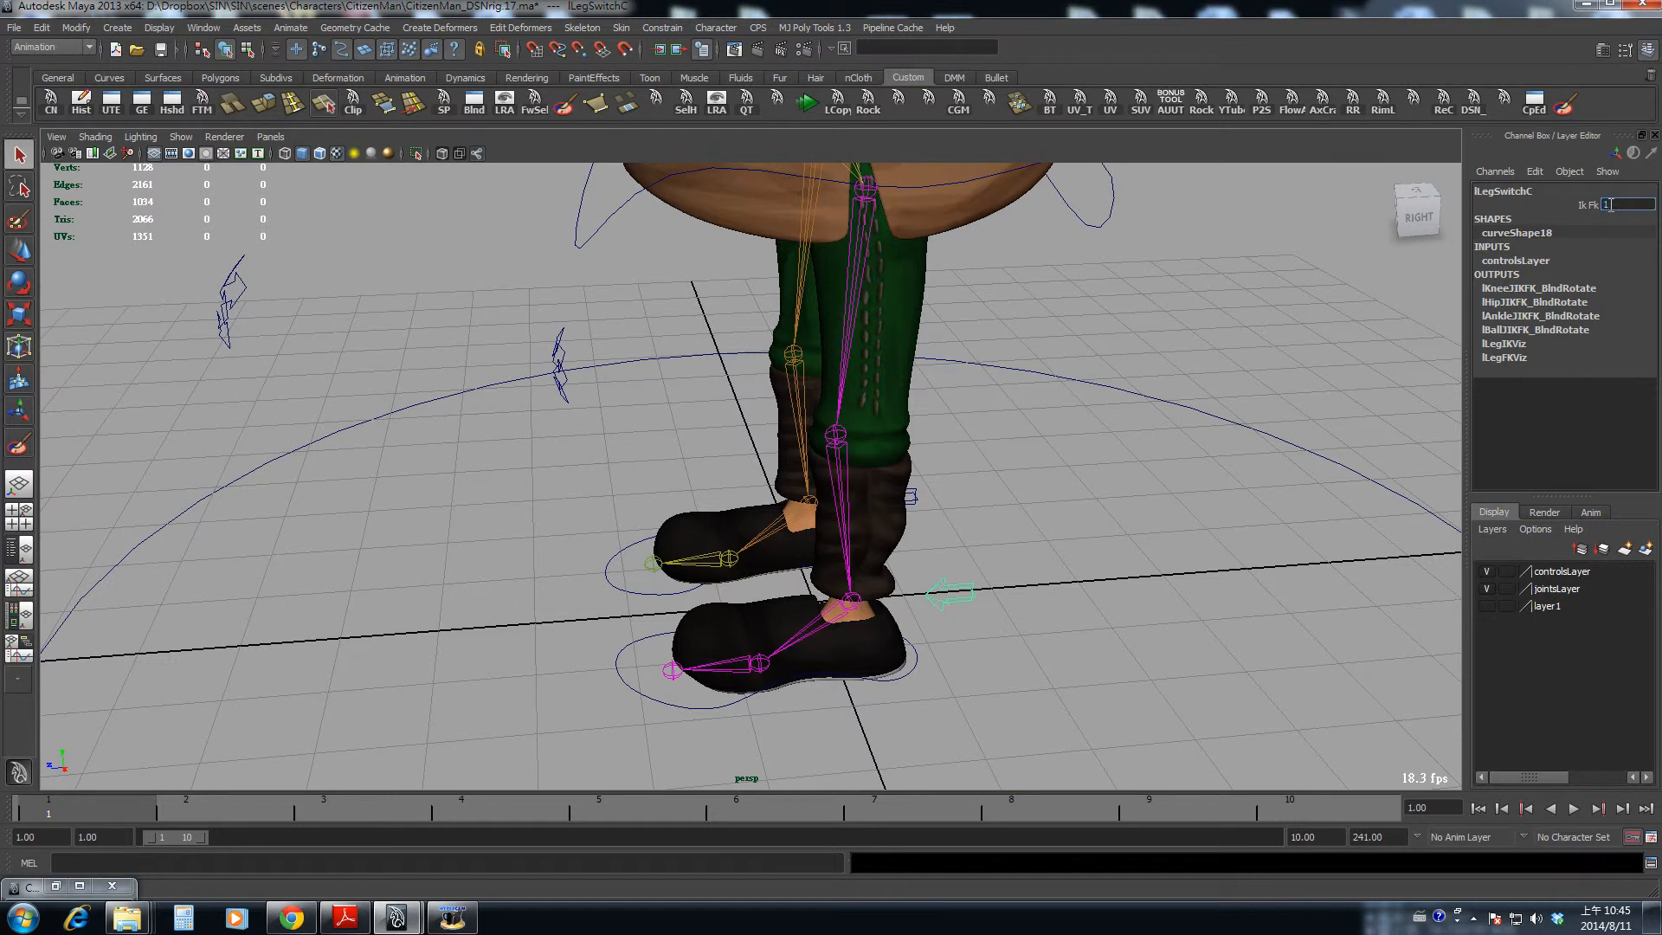
{"action": "key", "text": "Return"}
{"action": "scroll", "coordinate": [1098, 499], "scroll_direction": "down", "scroll_amount": 3}
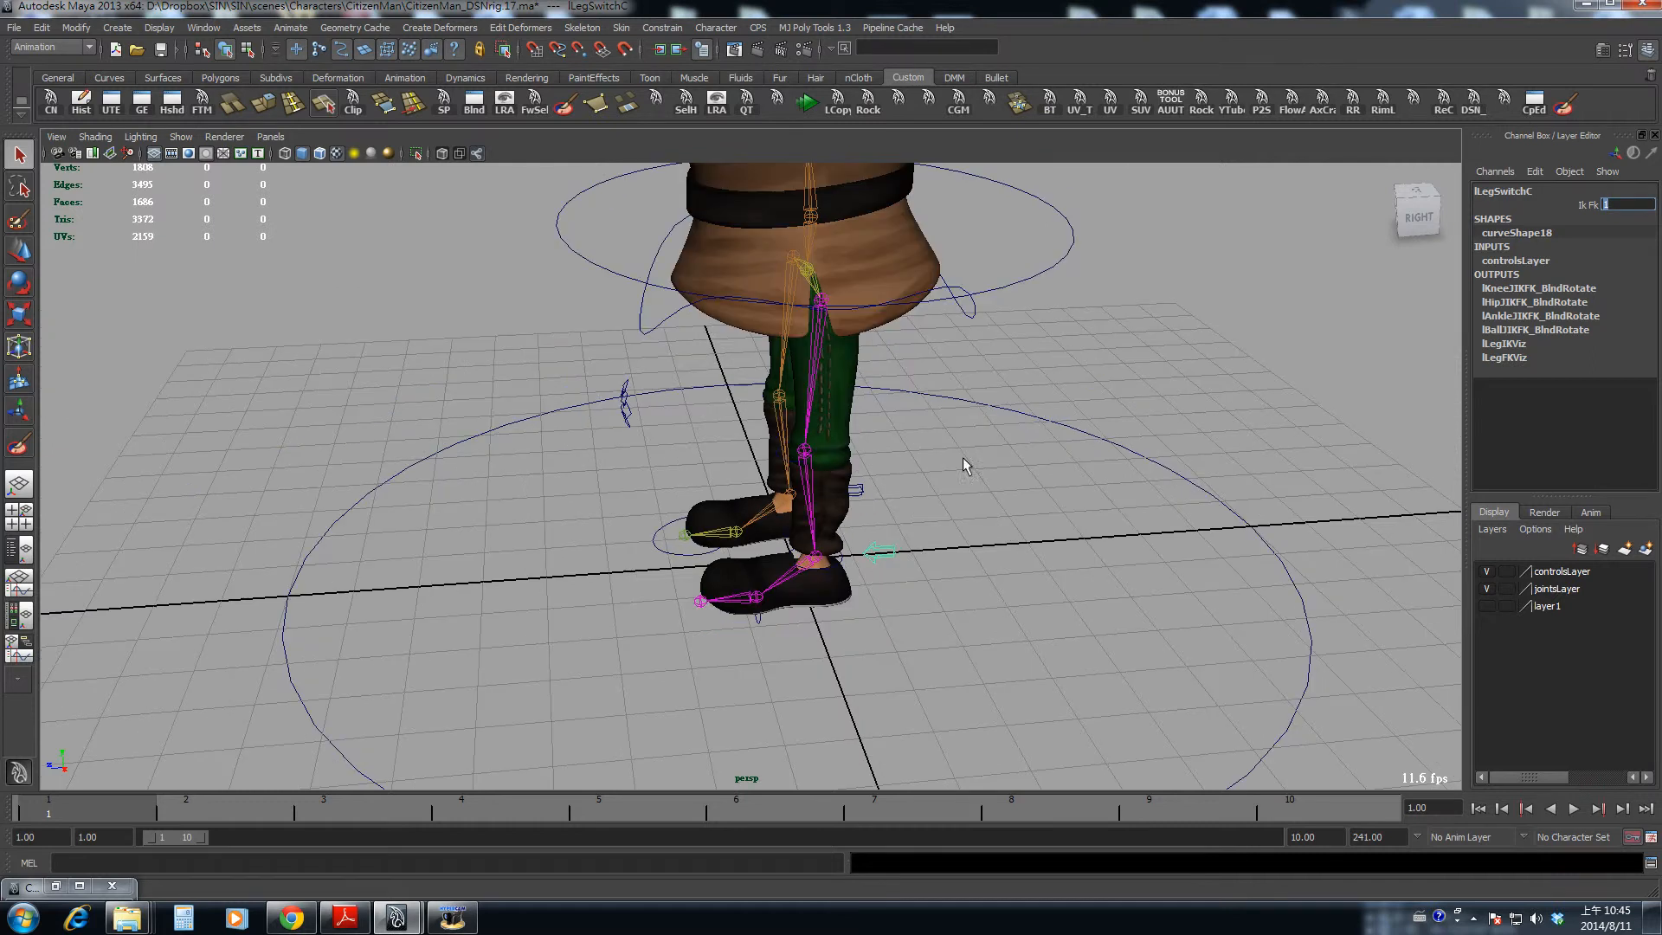
- Display the character untextured and locate the left leg's FK hip, knee and ankle controls by selecting each one
{"action": "left_click", "coordinate": [969, 568]}
{"action": "mouse_move", "coordinate": [979, 524]}
{"action": "left_mouse_down", "text": "alt"}
{"action": "mouse_move", "coordinate": [901, 552]}
{"action": "mouse_move", "coordinate": [933, 525]}
{"action": "mouse_move", "coordinate": [915, 414]}
{"action": "left_mouse_up", "text": "alt"}
{"action": "key", "text": "5"}
{"action": "left_click", "coordinate": [845, 340]}
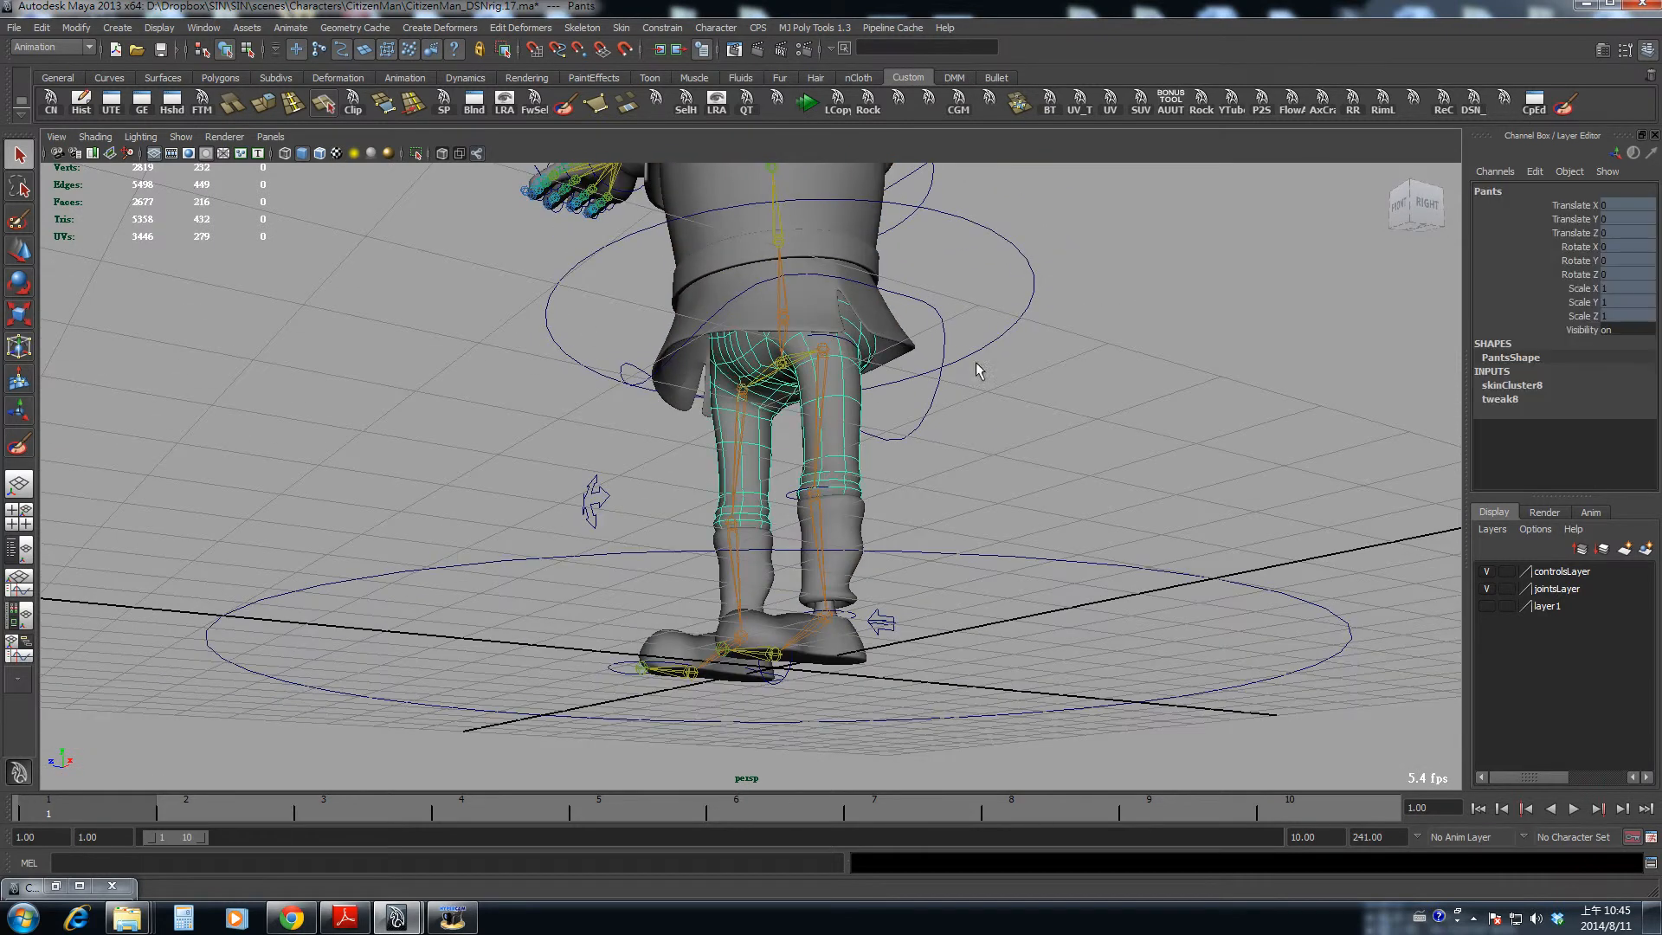
{"action": "left_click", "coordinate": [975, 362]}
{"action": "left_click_drag", "start_coordinate": [874, 416], "coordinate": [853, 383], "text": "alt"}
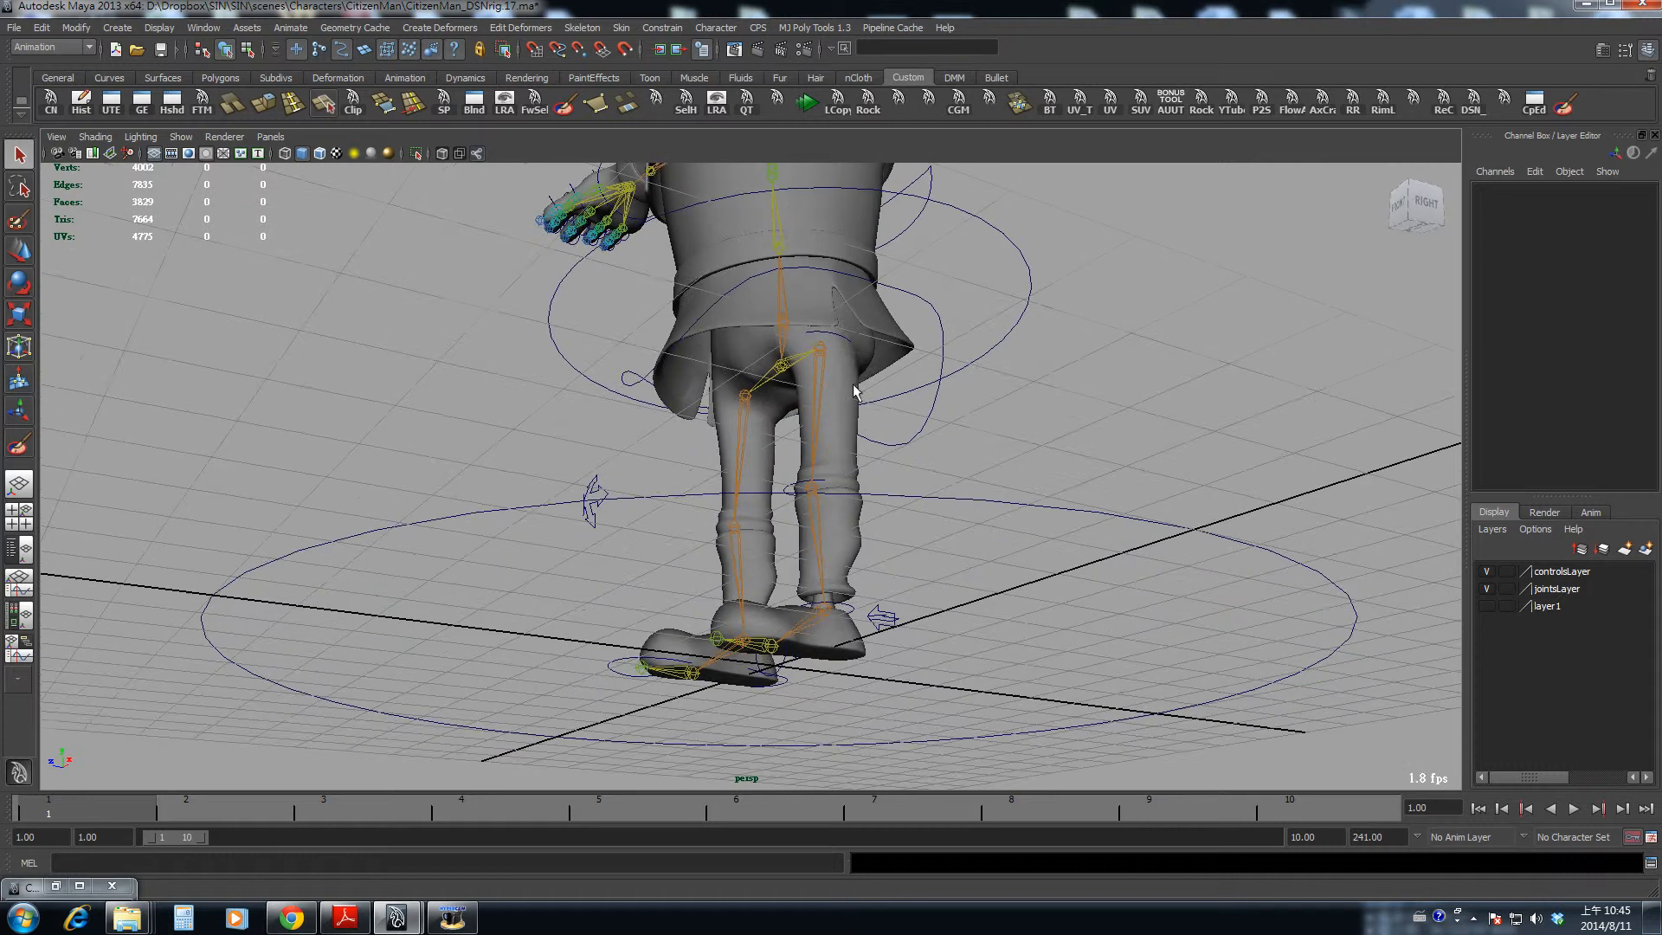
{"action": "left_click", "coordinate": [844, 339]}
{"action": "key", "text": "4"}
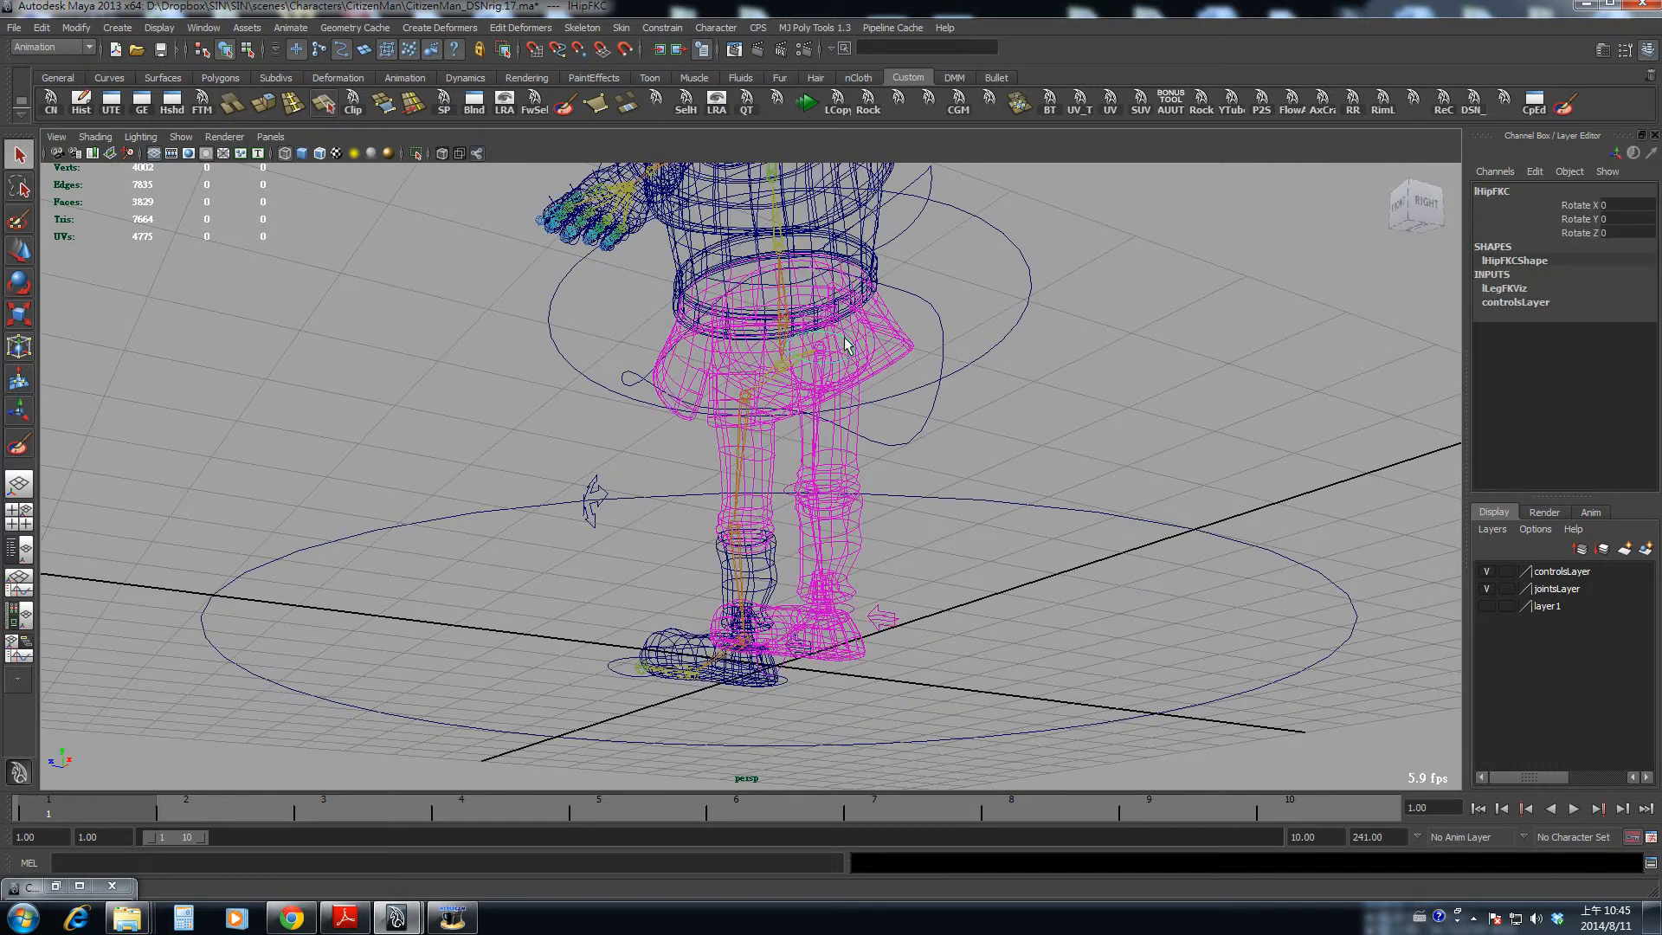
{"action": "left_click", "coordinate": [845, 485]}
{"action": "left_click", "coordinate": [848, 606]}
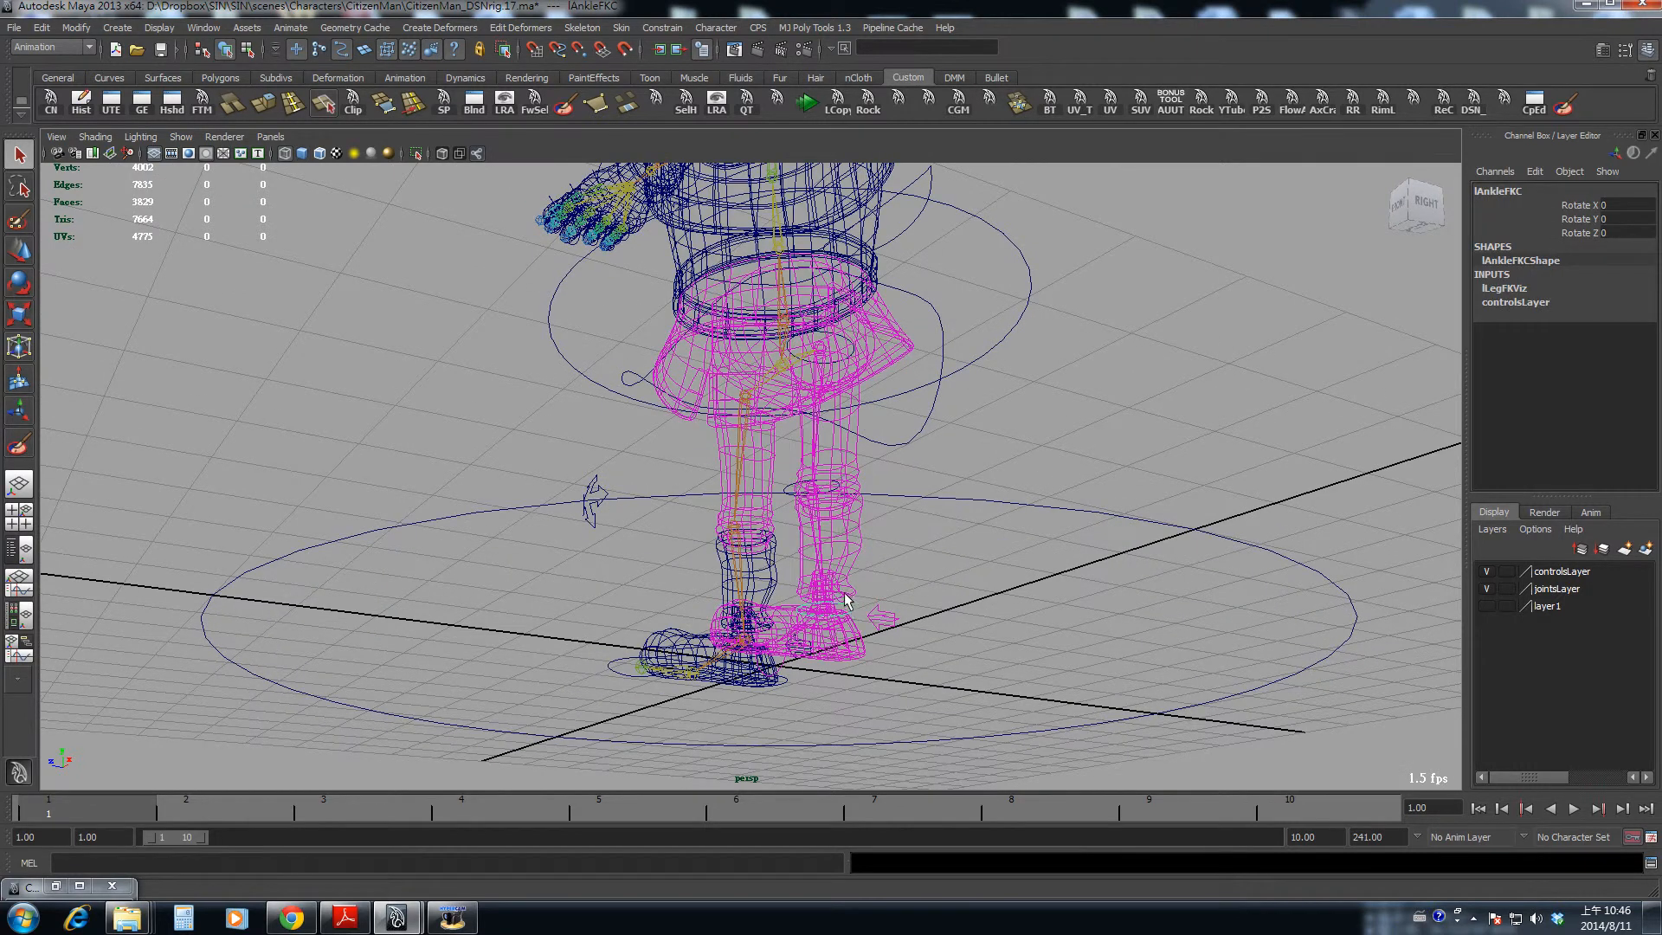
- Isolate the left knee FK control, select all its control vertices and restore the full character view
{"action": "left_click_drag", "start_coordinate": [846, 598], "coordinate": [931, 639], "text": "alt"}
{"action": "key", "text": "5"}
{"action": "right_click_drag", "start_coordinate": [878, 586], "coordinate": [909, 588], "text": "alt"}
{"action": "middle_click_drag", "start_coordinate": [909, 589], "coordinate": [875, 493], "text": "alt"}
{"action": "right_click_drag", "start_coordinate": [875, 493], "coordinate": [909, 649], "text": "alt"}
{"action": "left_click_drag", "start_coordinate": [909, 649], "coordinate": [912, 592], "text": "alt"}
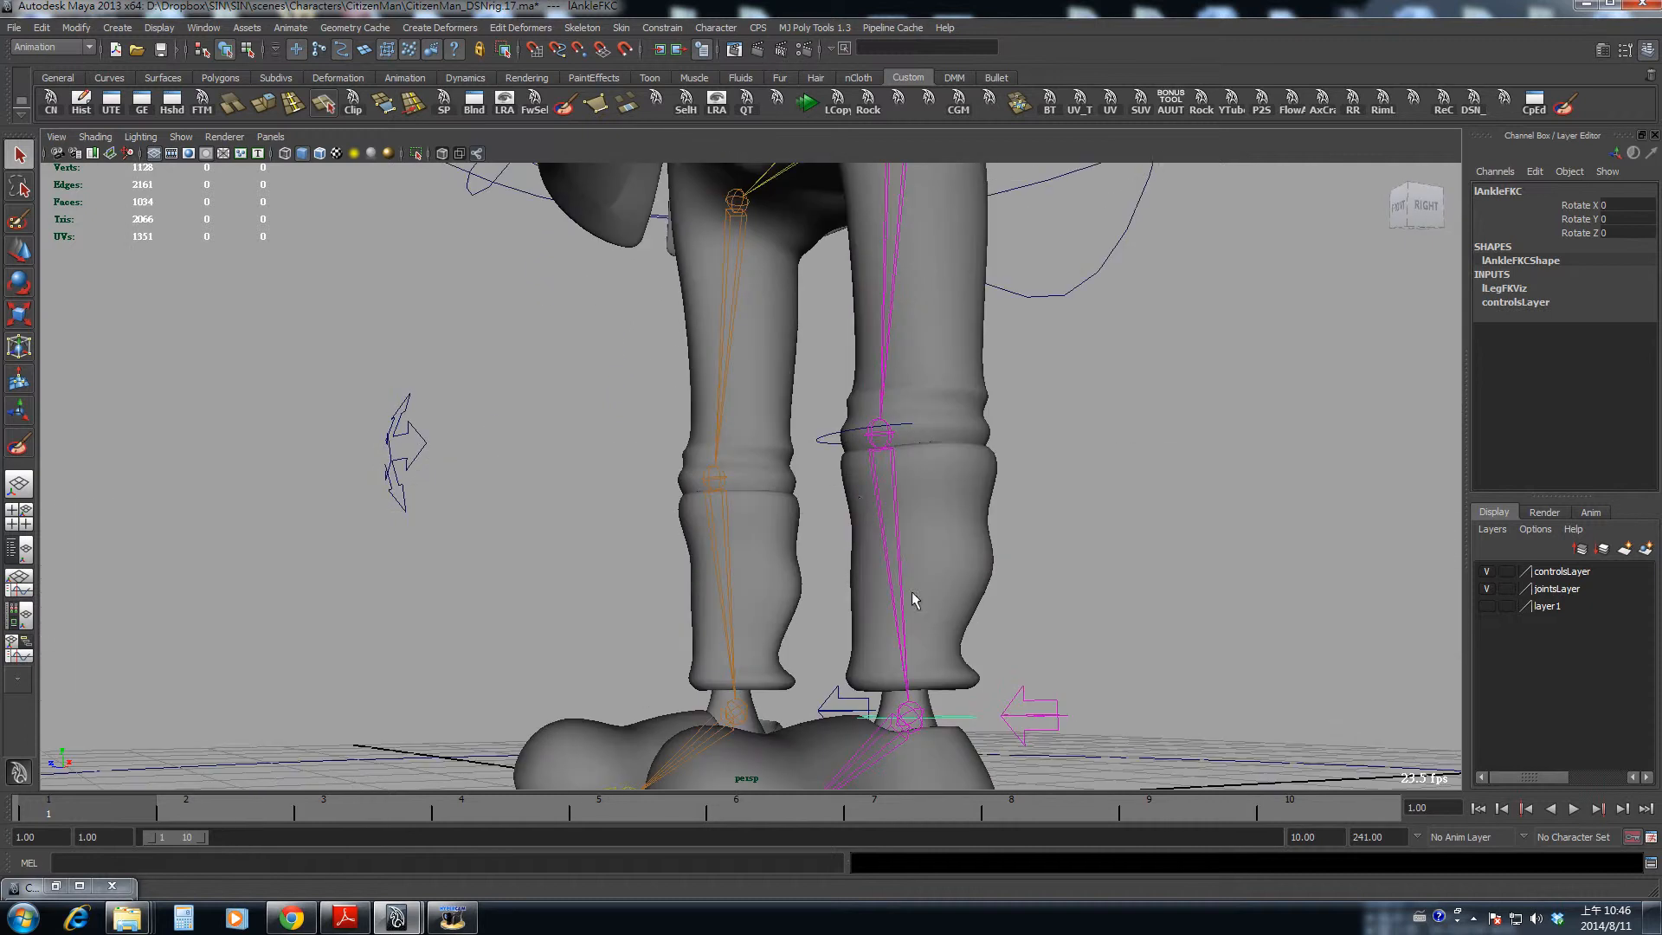
{"action": "left_click", "coordinate": [829, 443]}
{"action": "left_click_drag", "start_coordinate": [849, 438], "coordinate": [927, 475], "text": "alt"}
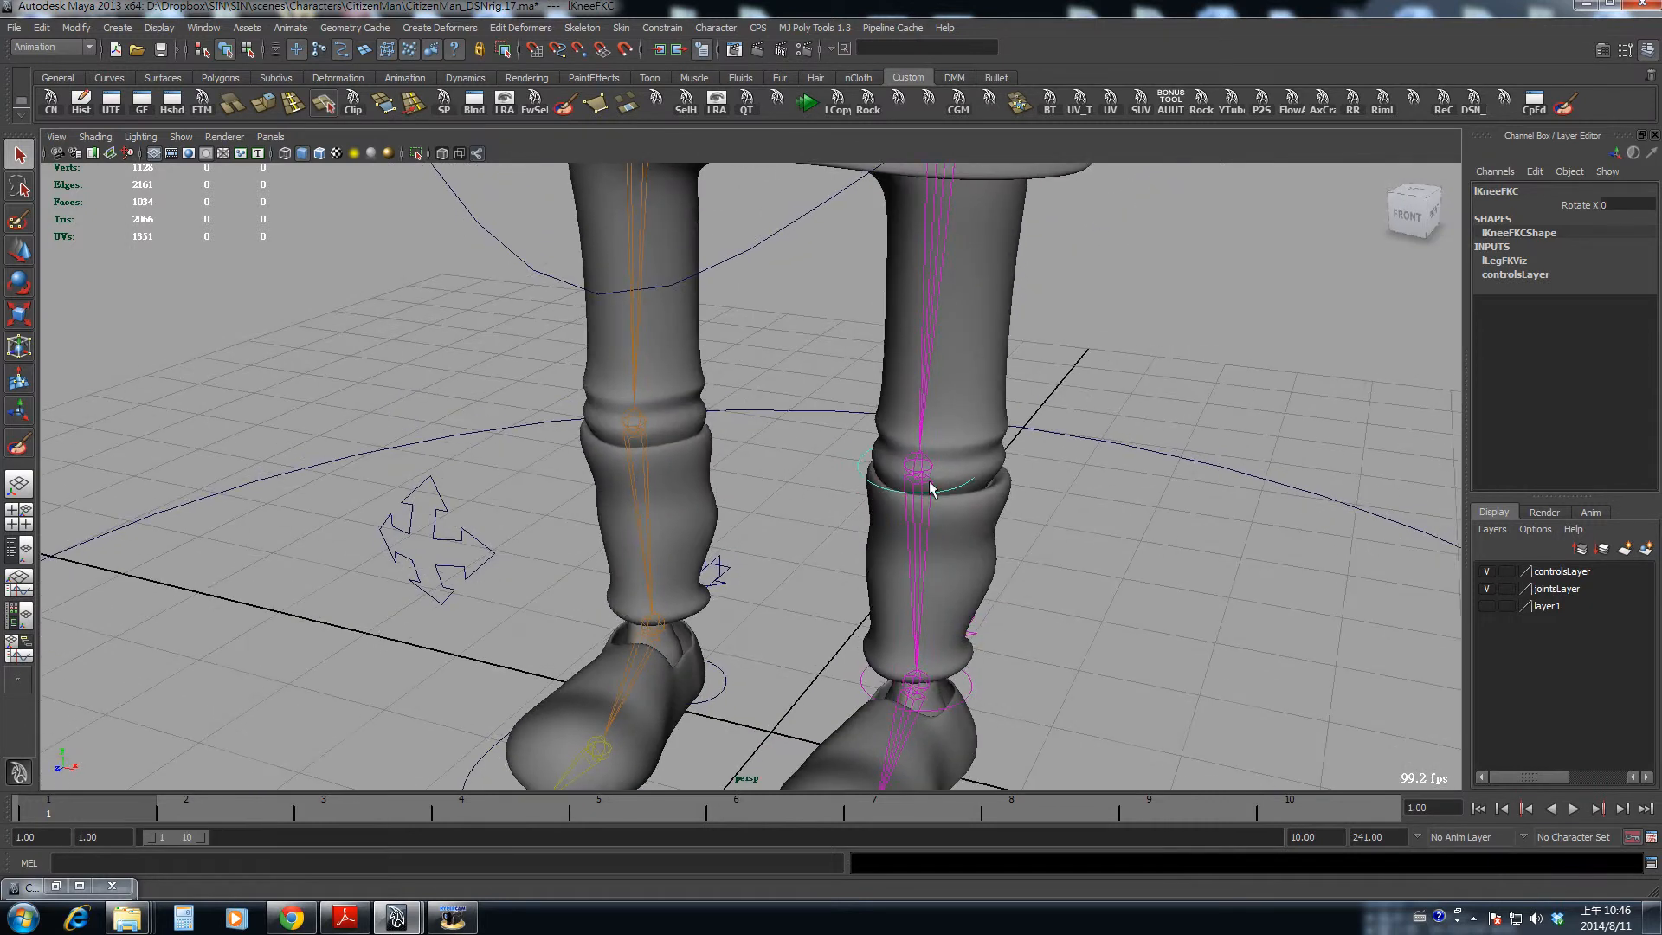
{"action": "mouse_move", "coordinate": [1023, 452]}
{"action": "left_mouse_down", "text": "alt"}
{"action": "mouse_move", "coordinate": [995, 464]}
{"action": "mouse_move", "coordinate": [1036, 452]}
{"action": "left_mouse_up", "text": "alt"}
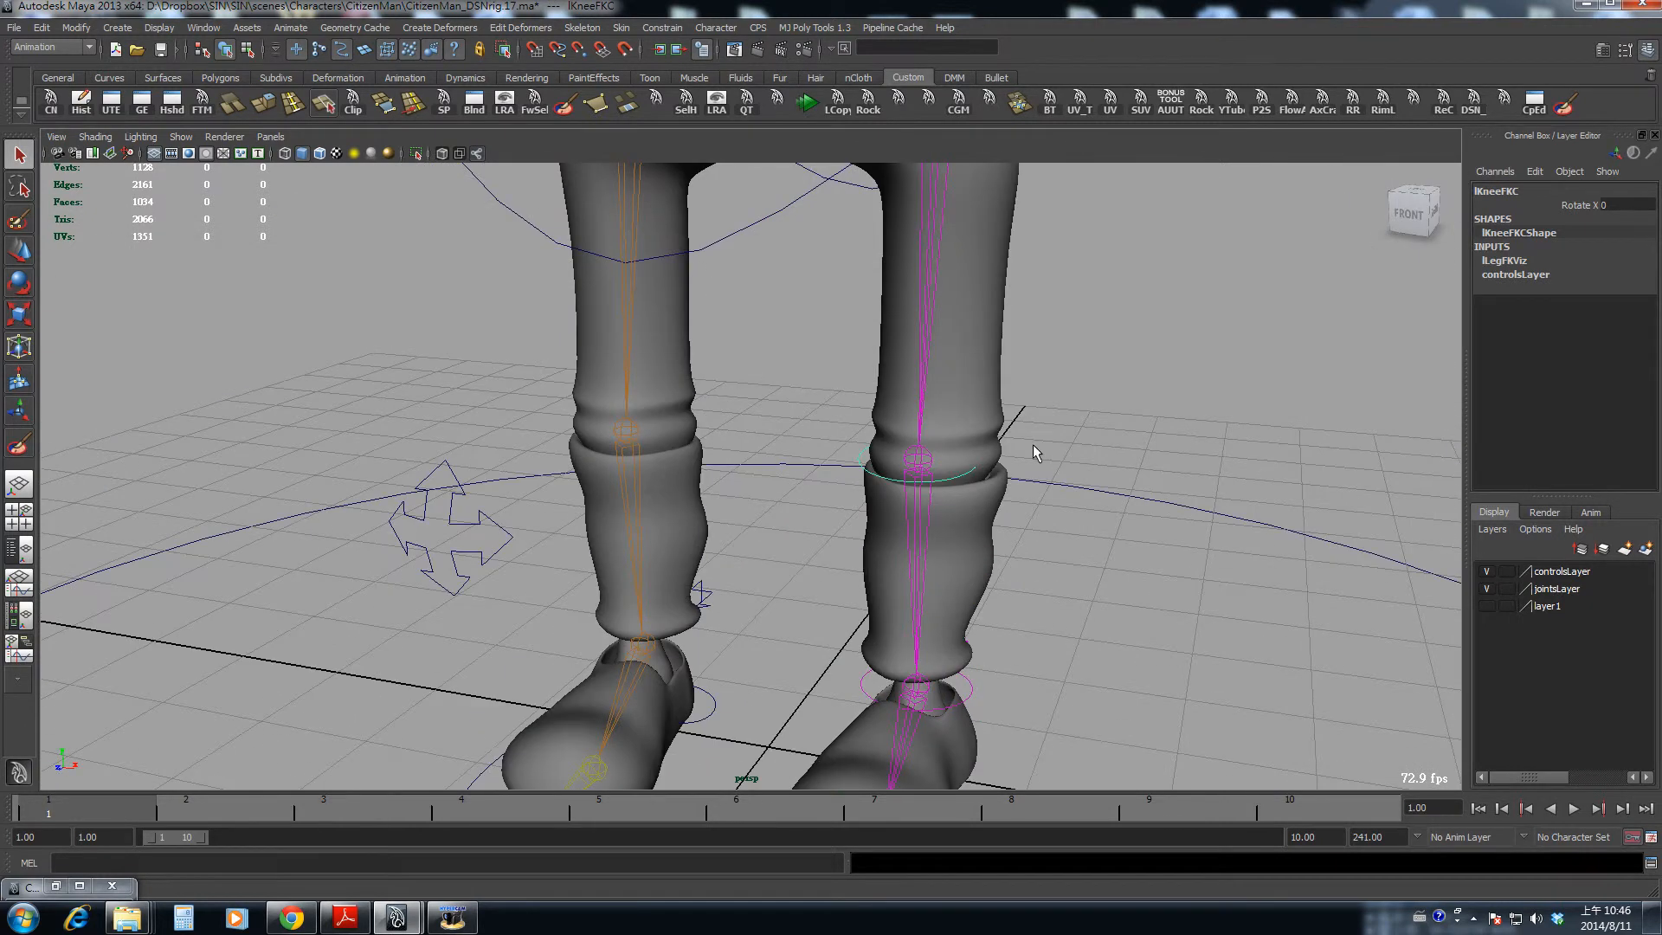
{"action": "left_click", "coordinate": [413, 152]}
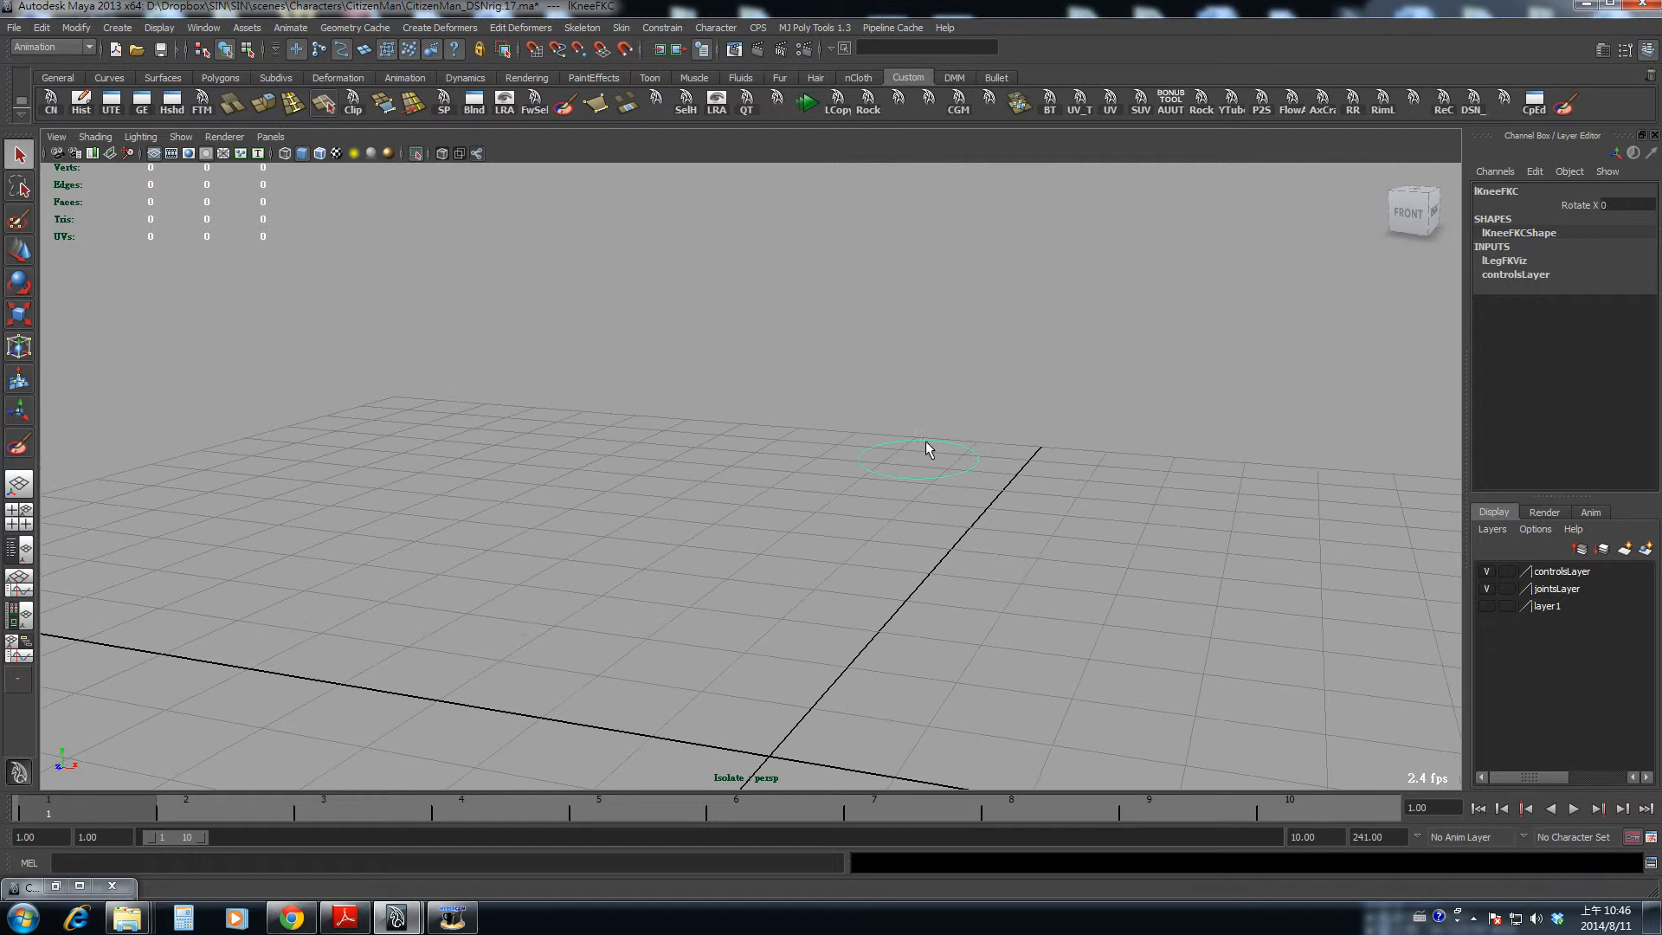
{"action": "key", "text": "F8"}
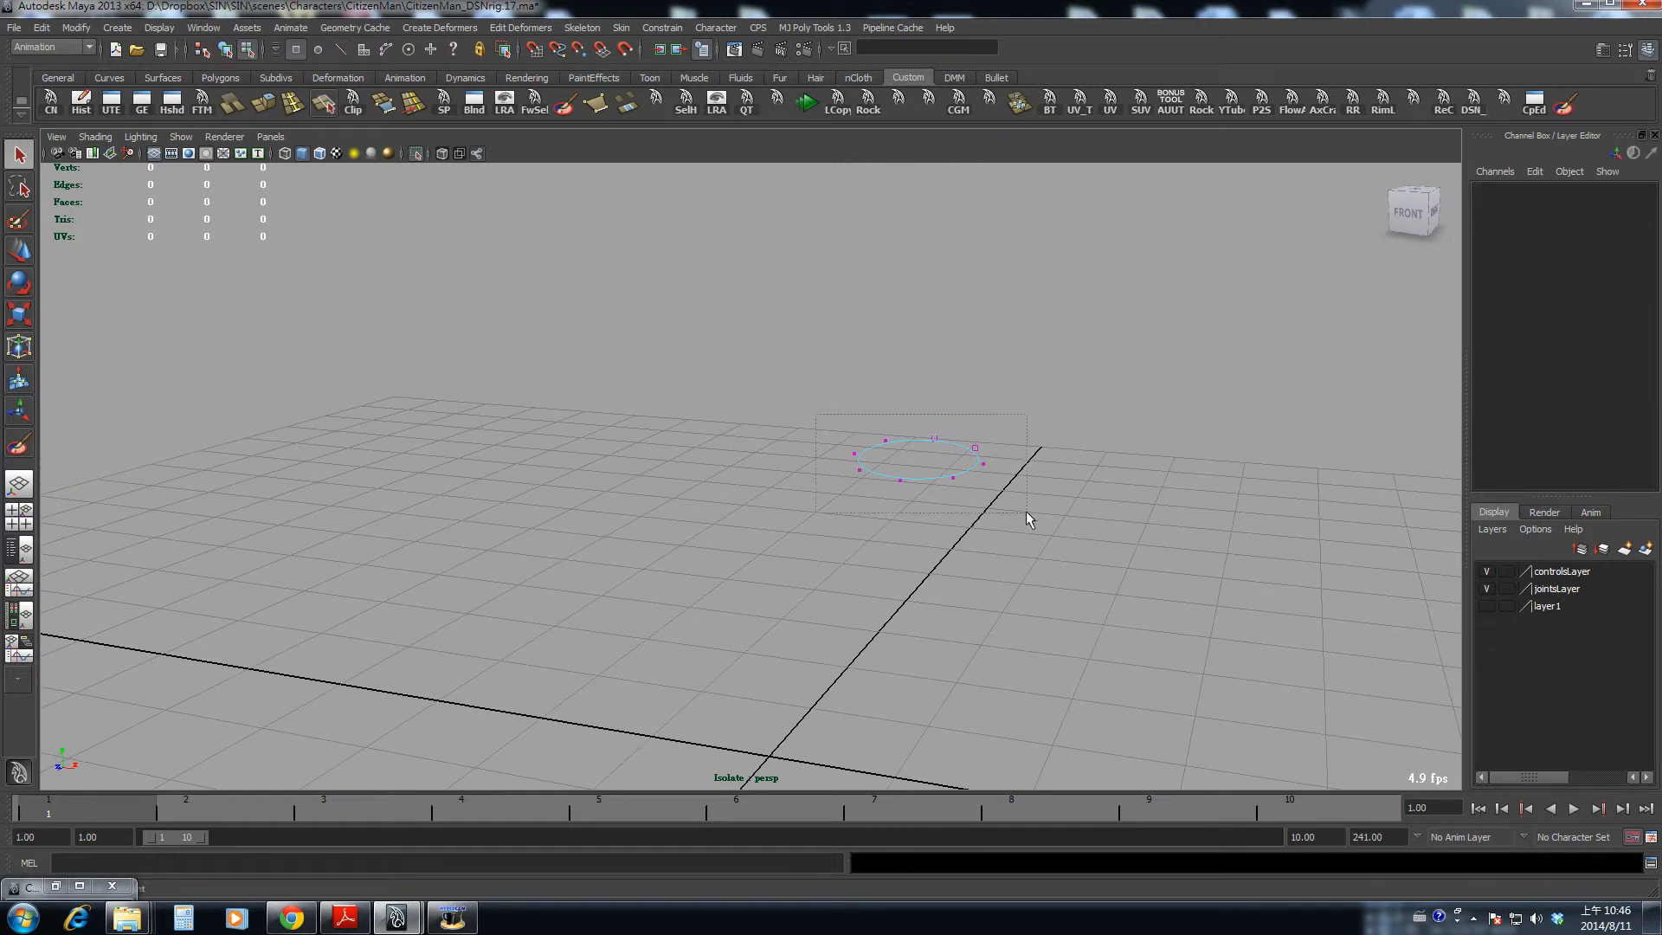
{"action": "left_click_drag", "start_coordinate": [1027, 512], "coordinate": [1027, 512]}
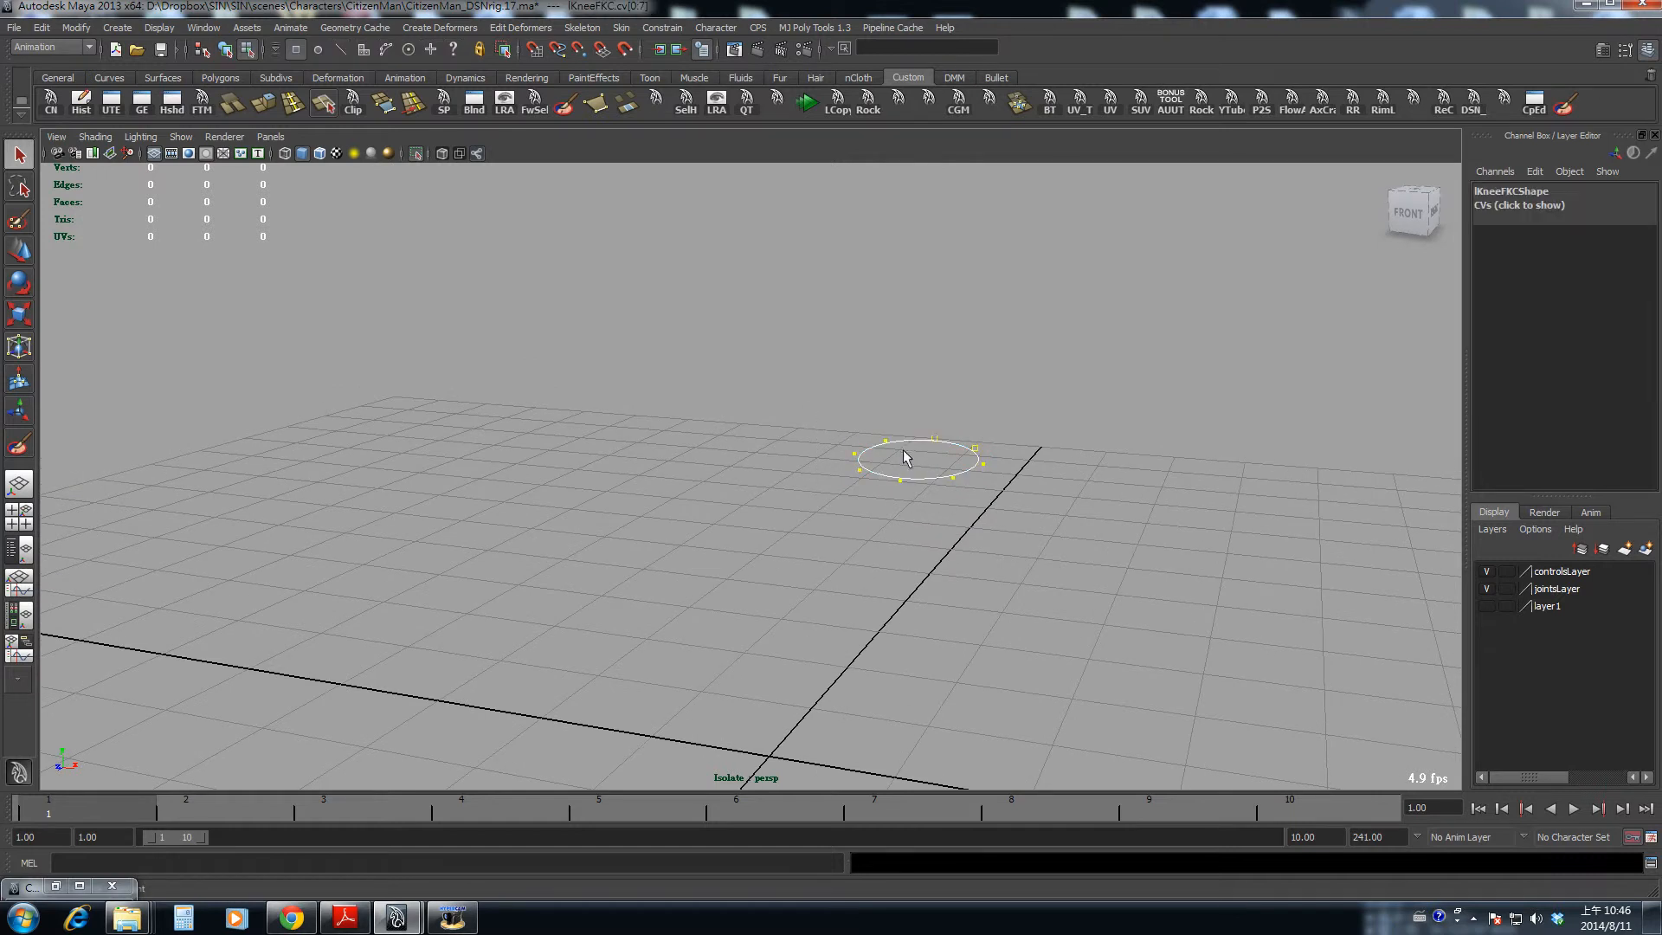
{"action": "left_click", "coordinate": [413, 152]}
- Enlarge and shift the knee FK control's curve so it encircles the knee outside the mesh, and return to object mode
{"action": "key", "text": "w"}
{"action": "key", "text": "r"}
{"action": "left_click_drag", "start_coordinate": [918, 467], "coordinate": [876, 453], "text": "alt"}
{"action": "mouse_move", "coordinate": [936, 451]}
{"action": "left_mouse_down"}
{"action": "mouse_move", "coordinate": [907, 452]}
{"action": "mouse_move", "coordinate": [857, 505]}
{"action": "mouse_move", "coordinate": [840, 496]}
{"action": "mouse_move", "coordinate": [941, 479]}
{"action": "mouse_move", "coordinate": [838, 437]}
{"action": "mouse_move", "coordinate": [912, 444]}
{"action": "mouse_move", "coordinate": [956, 509]}
{"action": "mouse_move", "coordinate": [927, 446]}
{"action": "left_mouse_up"}
{"action": "key", "text": "w"}
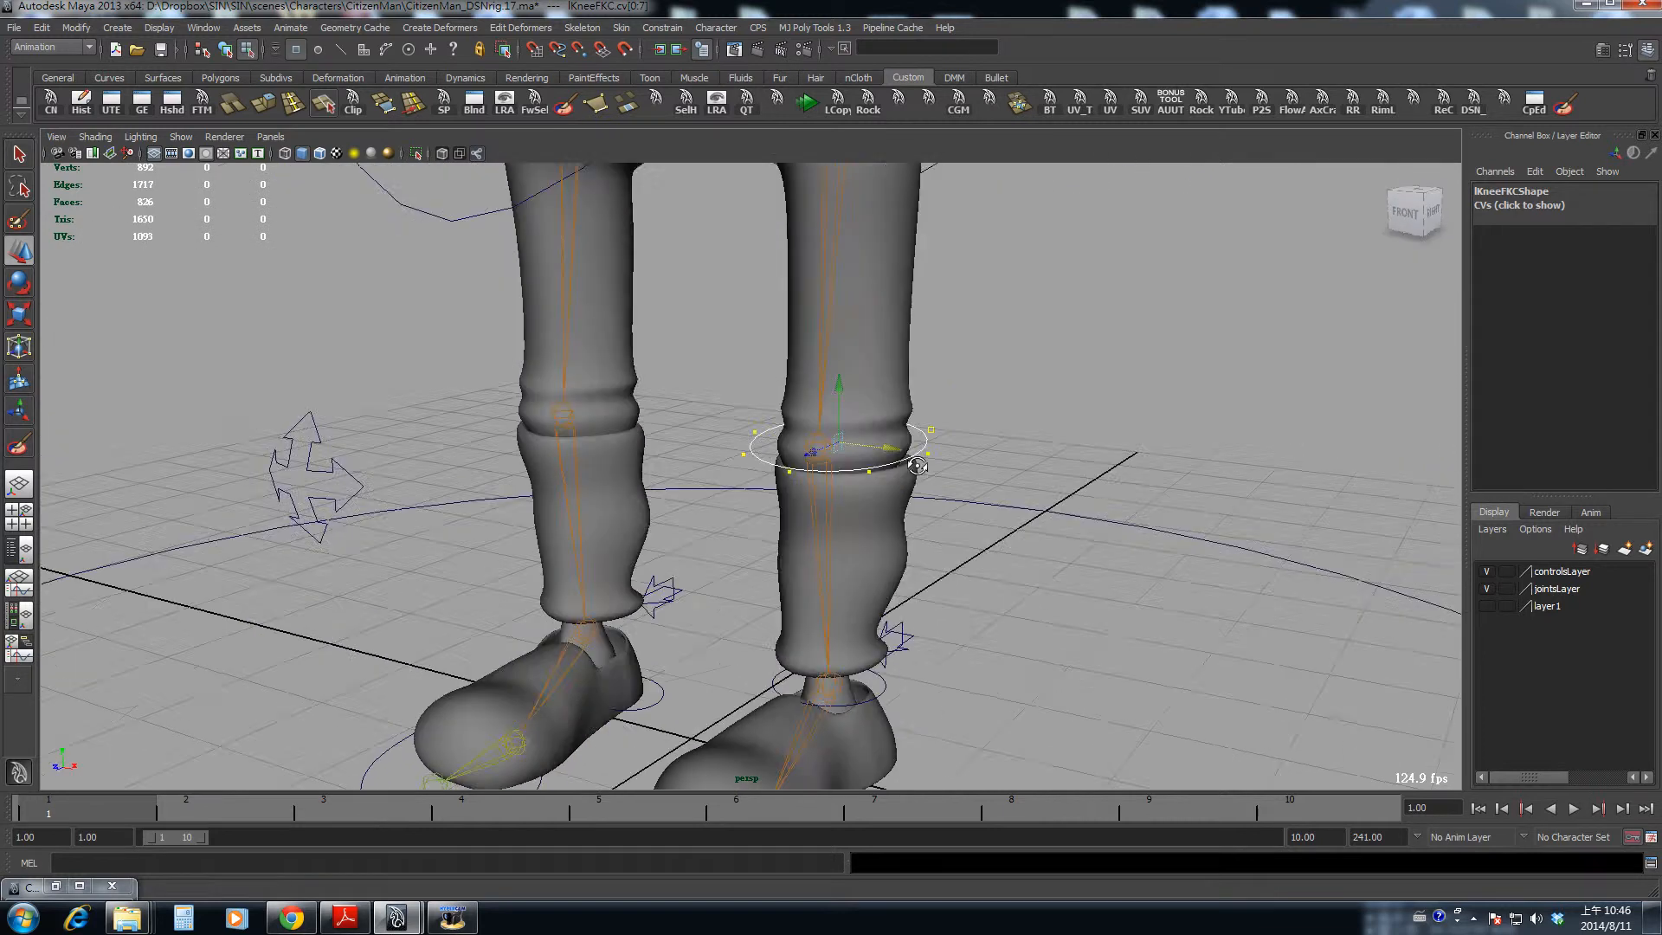
{"action": "right_click_drag", "start_coordinate": [927, 445], "coordinate": [1002, 497], "text": "alt"}
{"action": "left_click_drag", "start_coordinate": [1002, 497], "coordinate": [983, 487], "text": "alt"}
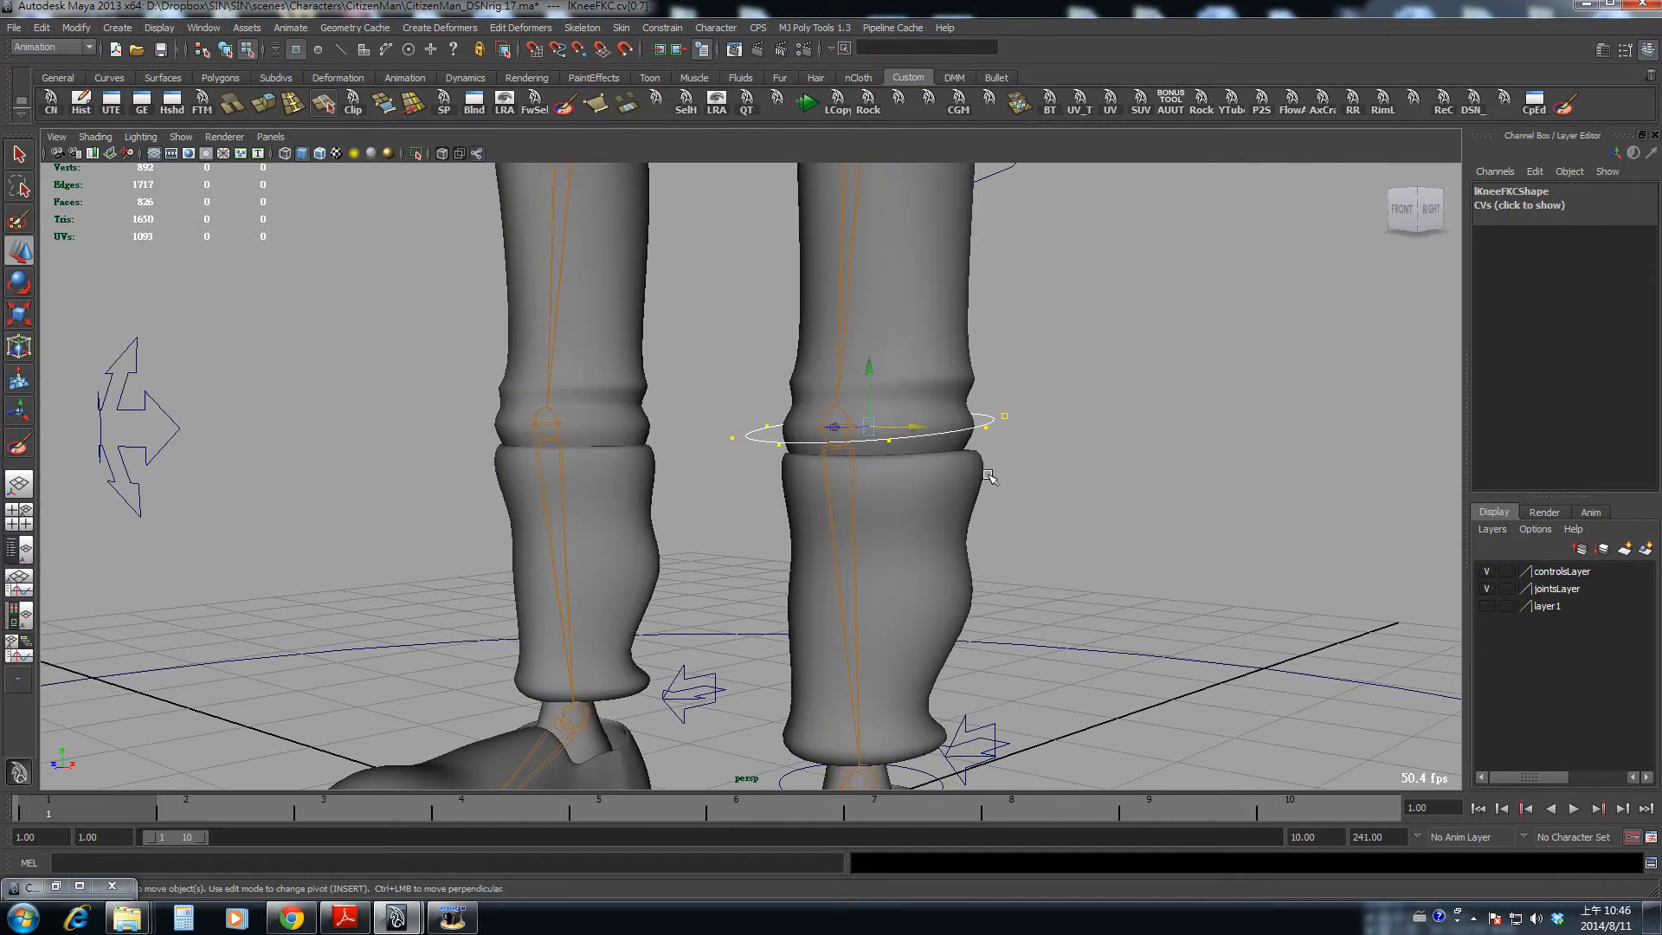
{"action": "key", "text": "F8"}
{"action": "key", "text": "F8"}
{"action": "key", "text": "F8"}
{"action": "left_click", "coordinate": [1087, 401]}
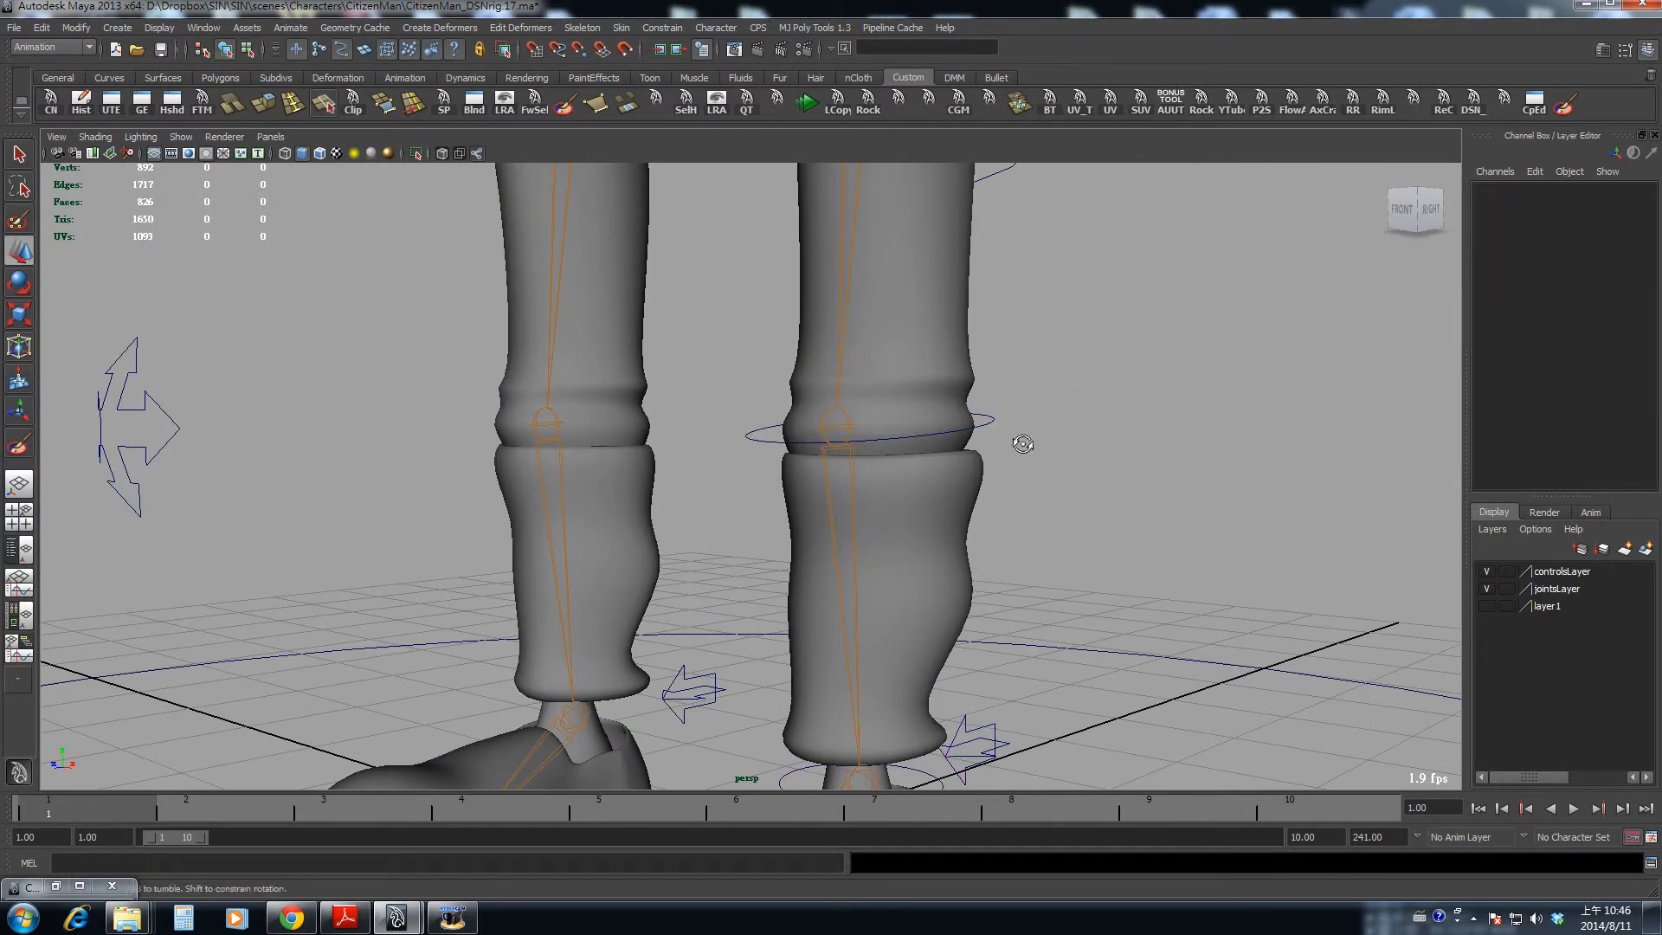
- Isolate the left hip FK control, select all its control vertices and bring back the full character view
{"action": "left_click_drag", "start_coordinate": [1022, 444], "coordinate": [1098, 453], "text": "alt"}
{"action": "left_click", "coordinate": [994, 438]}
{"action": "middle_click_drag", "start_coordinate": [1099, 453], "coordinate": [993, 406], "text": "alt"}
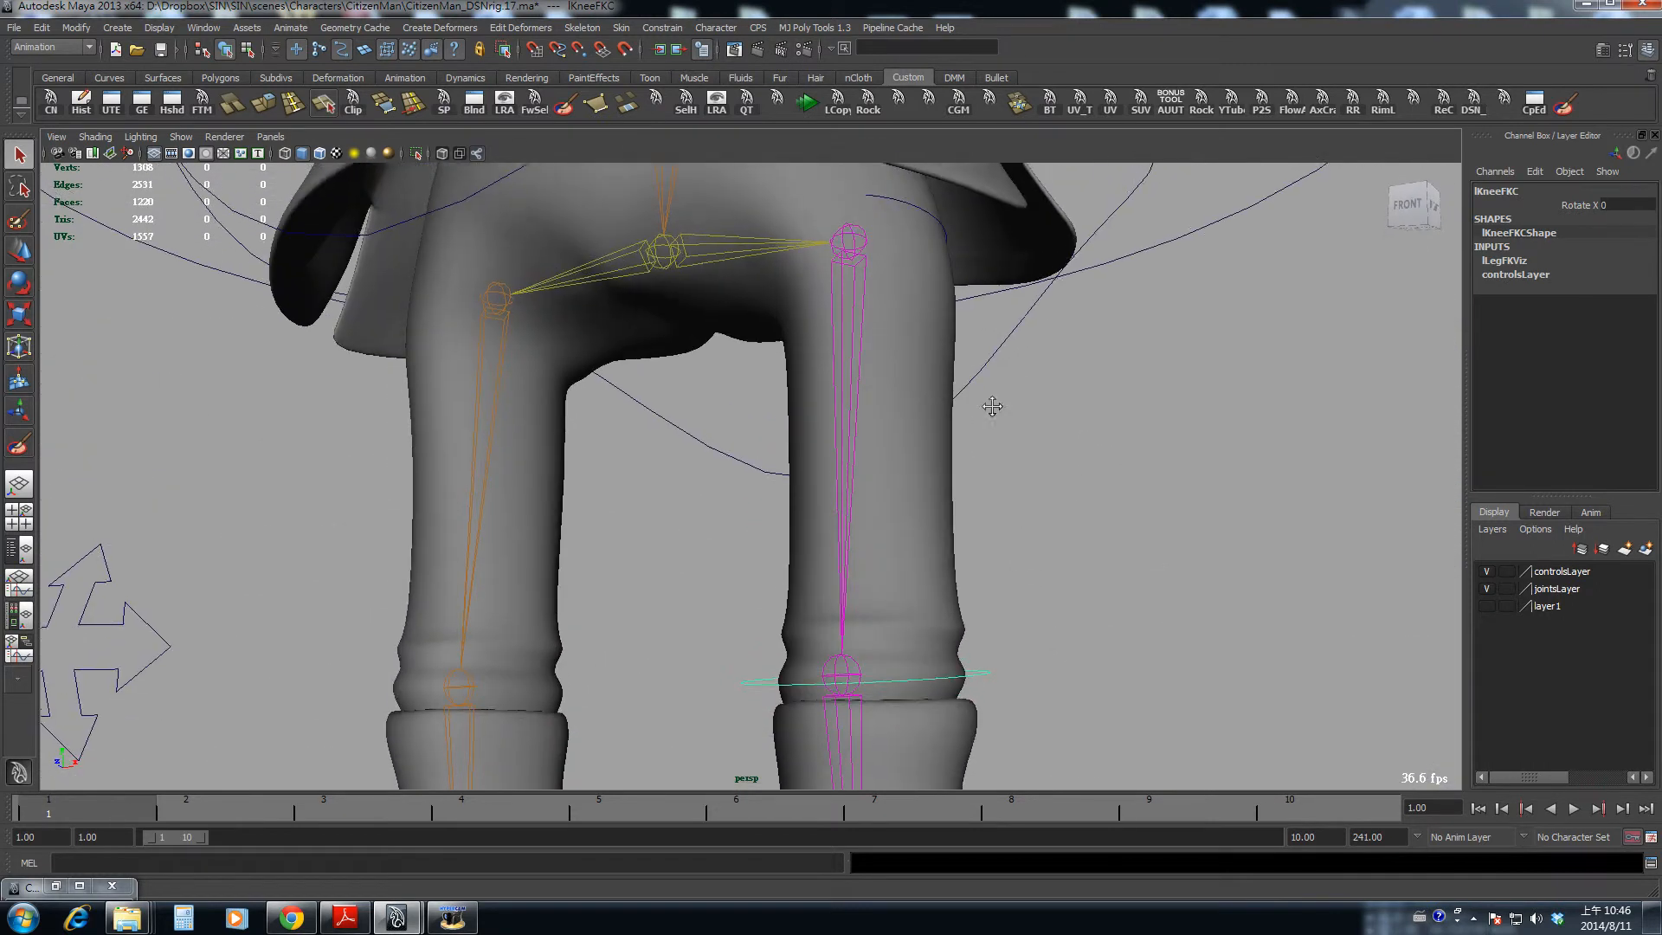
{"action": "left_click", "coordinate": [922, 242]}
{"action": "key", "text": "ctrl+1"}
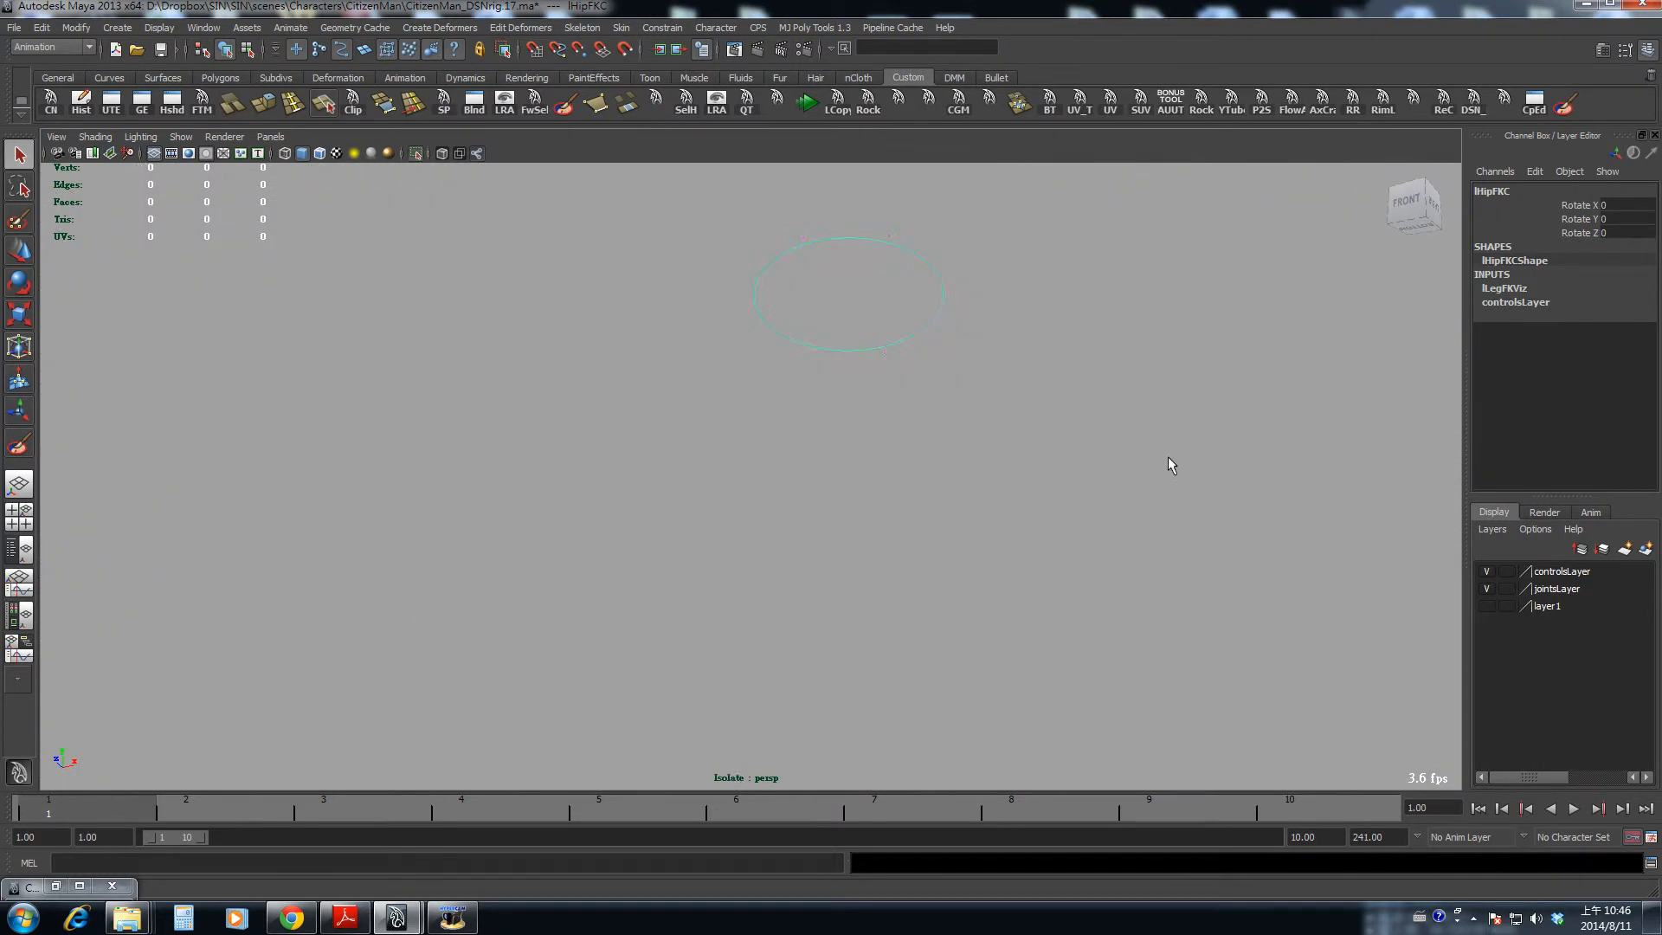
{"action": "key", "text": "F8"}
{"action": "left_click_drag", "start_coordinate": [694, 196], "coordinate": [978, 372]}
{"action": "key", "text": "ctrl+1"}
{"action": "key", "text": "w"}
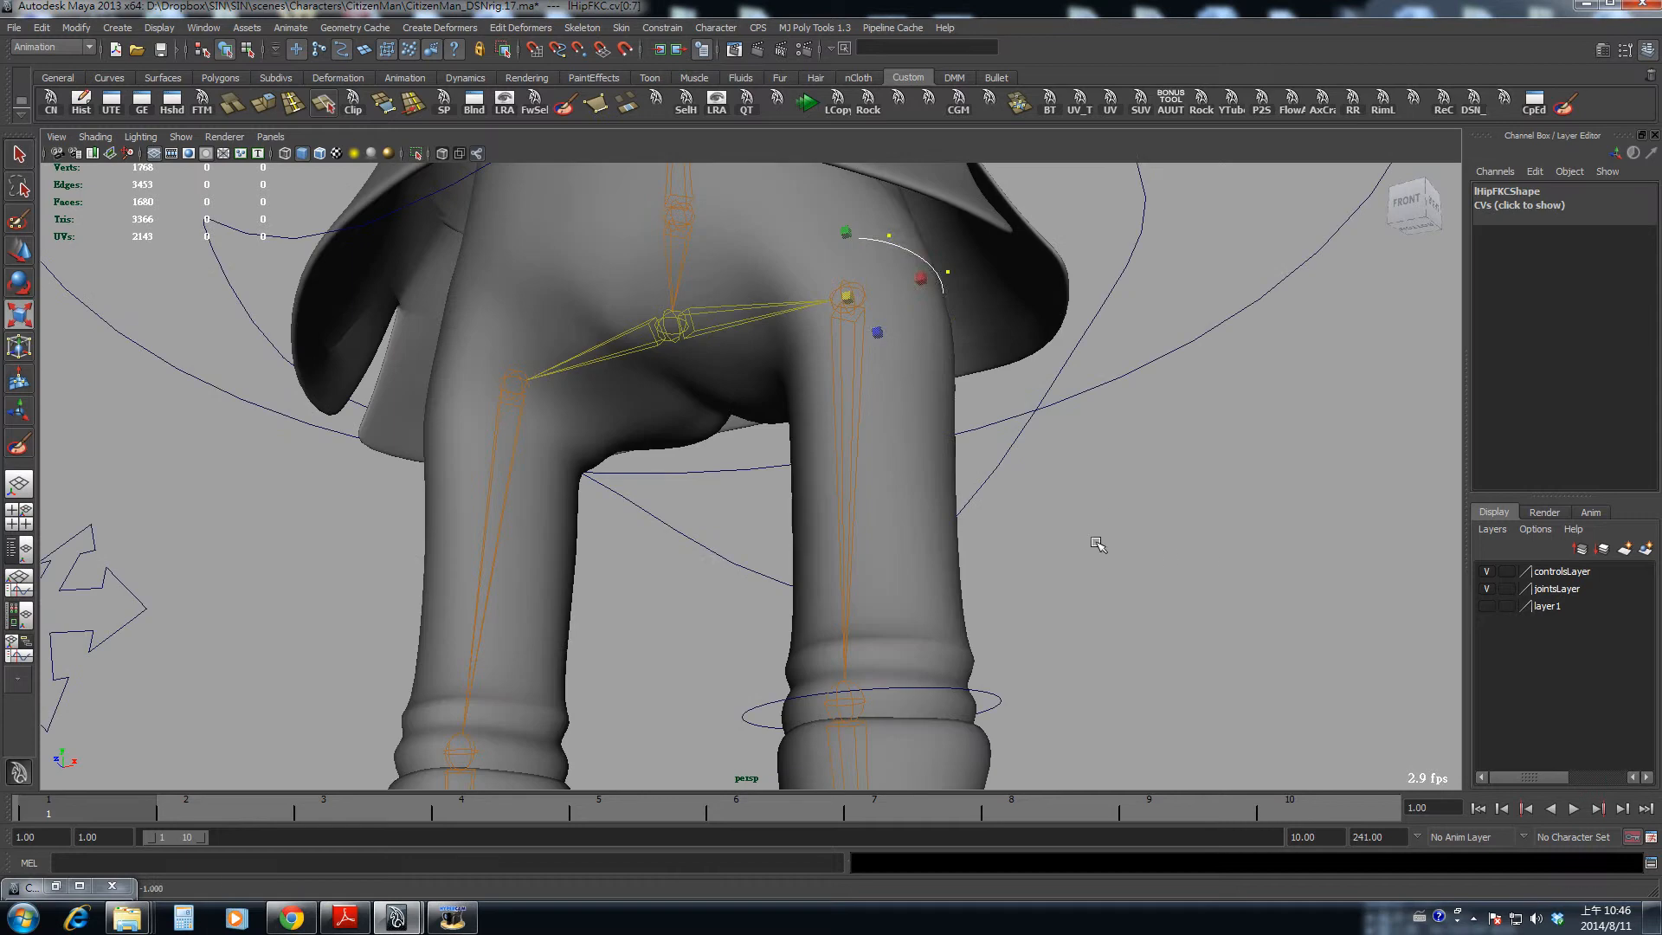
- Enlarge and reposition the hip FK control's curve outside the upper thigh, and return to object mode
{"action": "left_click_drag", "start_coordinate": [848, 249], "coordinate": [898, 340]}
{"action": "key", "text": "e"}
{"action": "key", "text": "w"}
{"action": "key", "text": "ctrl+z"}
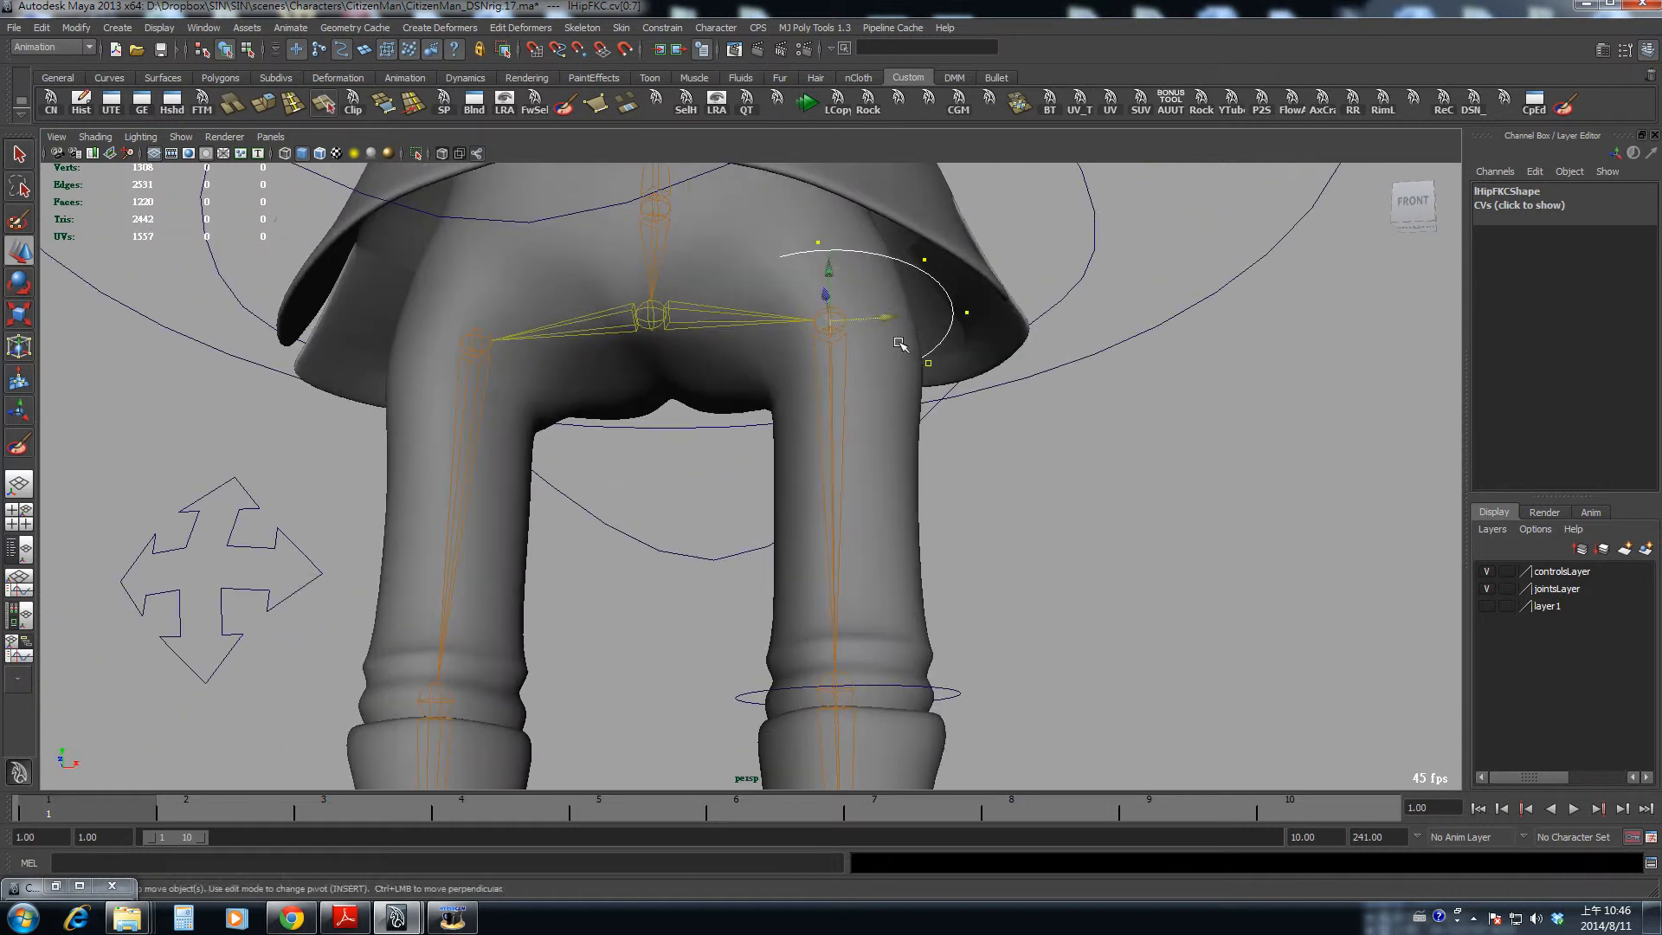
{"action": "key", "text": "q"}
{"action": "key", "text": "F8"}
- Select the left knee FK control and key its Rotate X channel at frame 1
{"action": "left_click_drag", "start_coordinate": [957, 416], "coordinate": [1037, 392], "text": "alt"}
{"action": "right_click_drag", "start_coordinate": [1036, 392], "coordinate": [900, 554], "text": "alt"}
{"action": "left_click_drag", "start_coordinate": [900, 554], "coordinate": [708, 564], "text": "alt"}
{"action": "middle_click_drag", "start_coordinate": [708, 565], "coordinate": [707, 450], "text": "alt"}
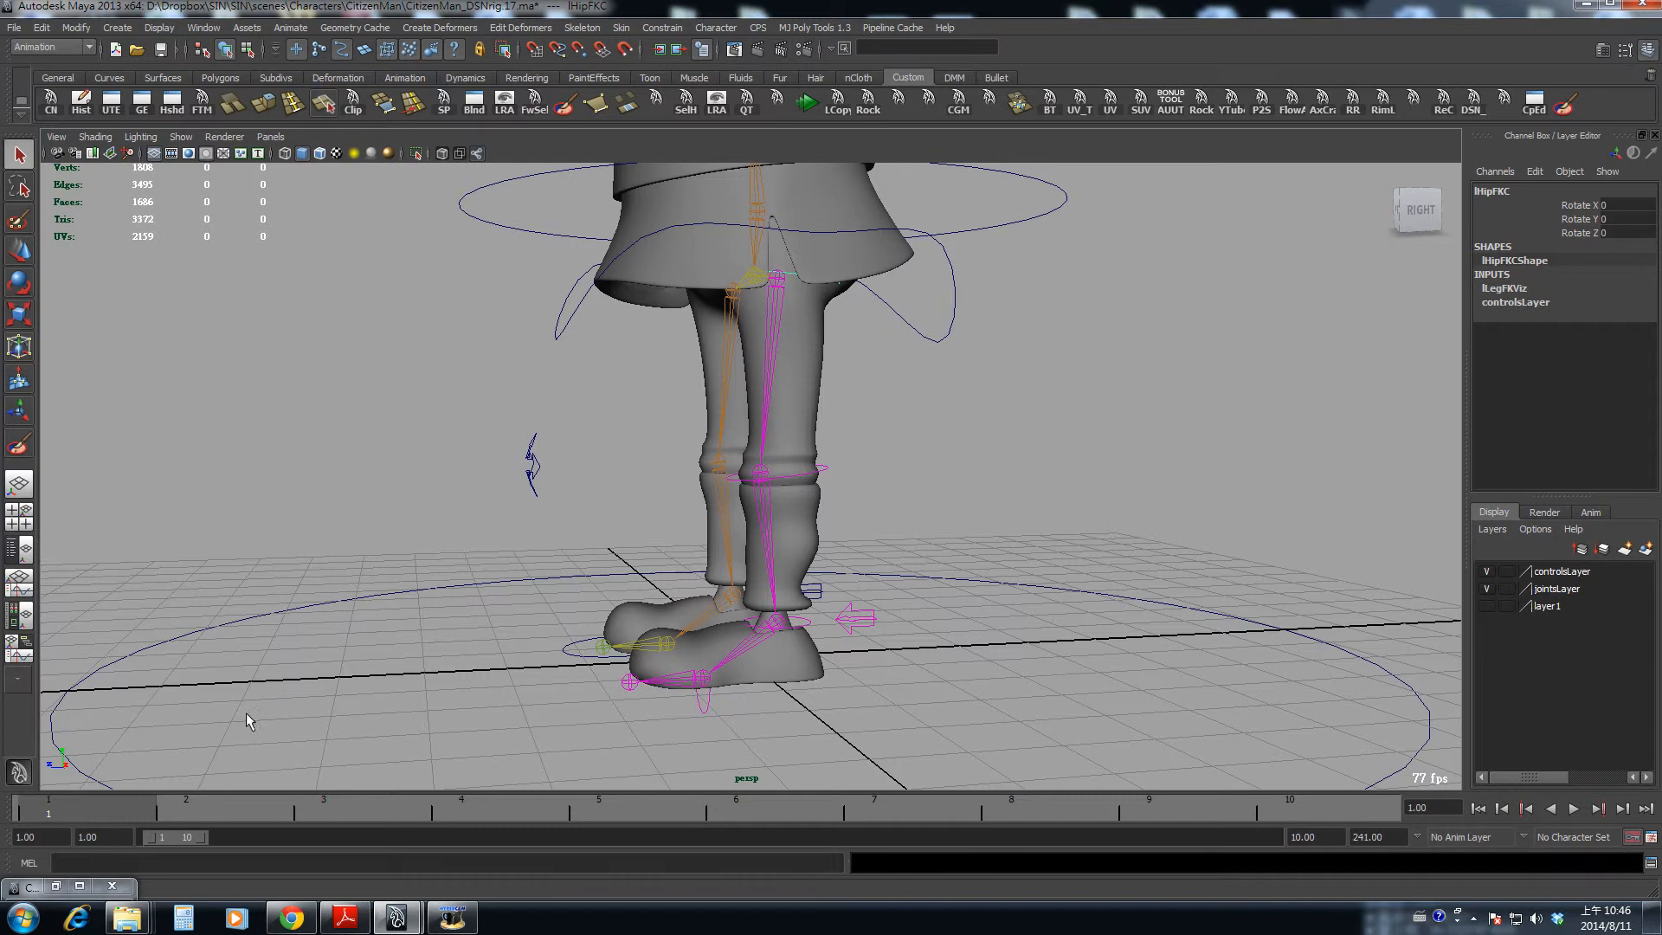
{"action": "left_click", "coordinate": [179, 809]}
{"action": "left_click_drag", "start_coordinate": [179, 809], "coordinate": [97, 810]}
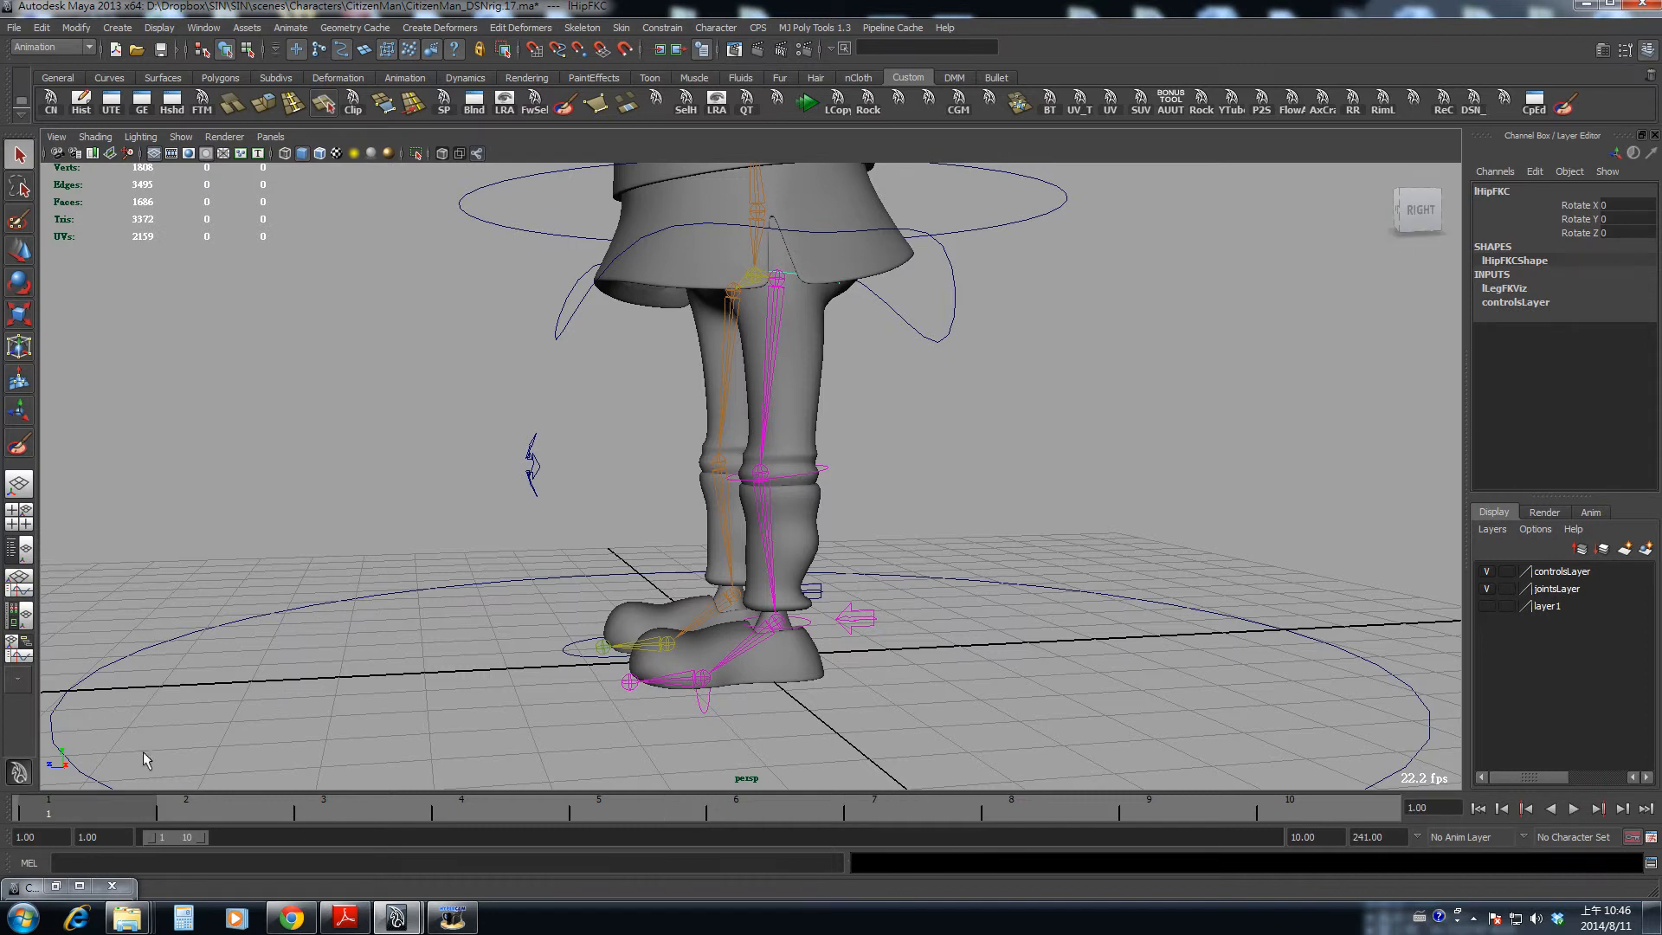
{"action": "left_click", "coordinate": [826, 474]}
{"action": "left_click_drag", "start_coordinate": [826, 474], "coordinate": [1167, 610], "text": "alt"}
{"action": "middle_click_drag", "start_coordinate": [1167, 609], "coordinate": [1155, 569], "text": "alt"}
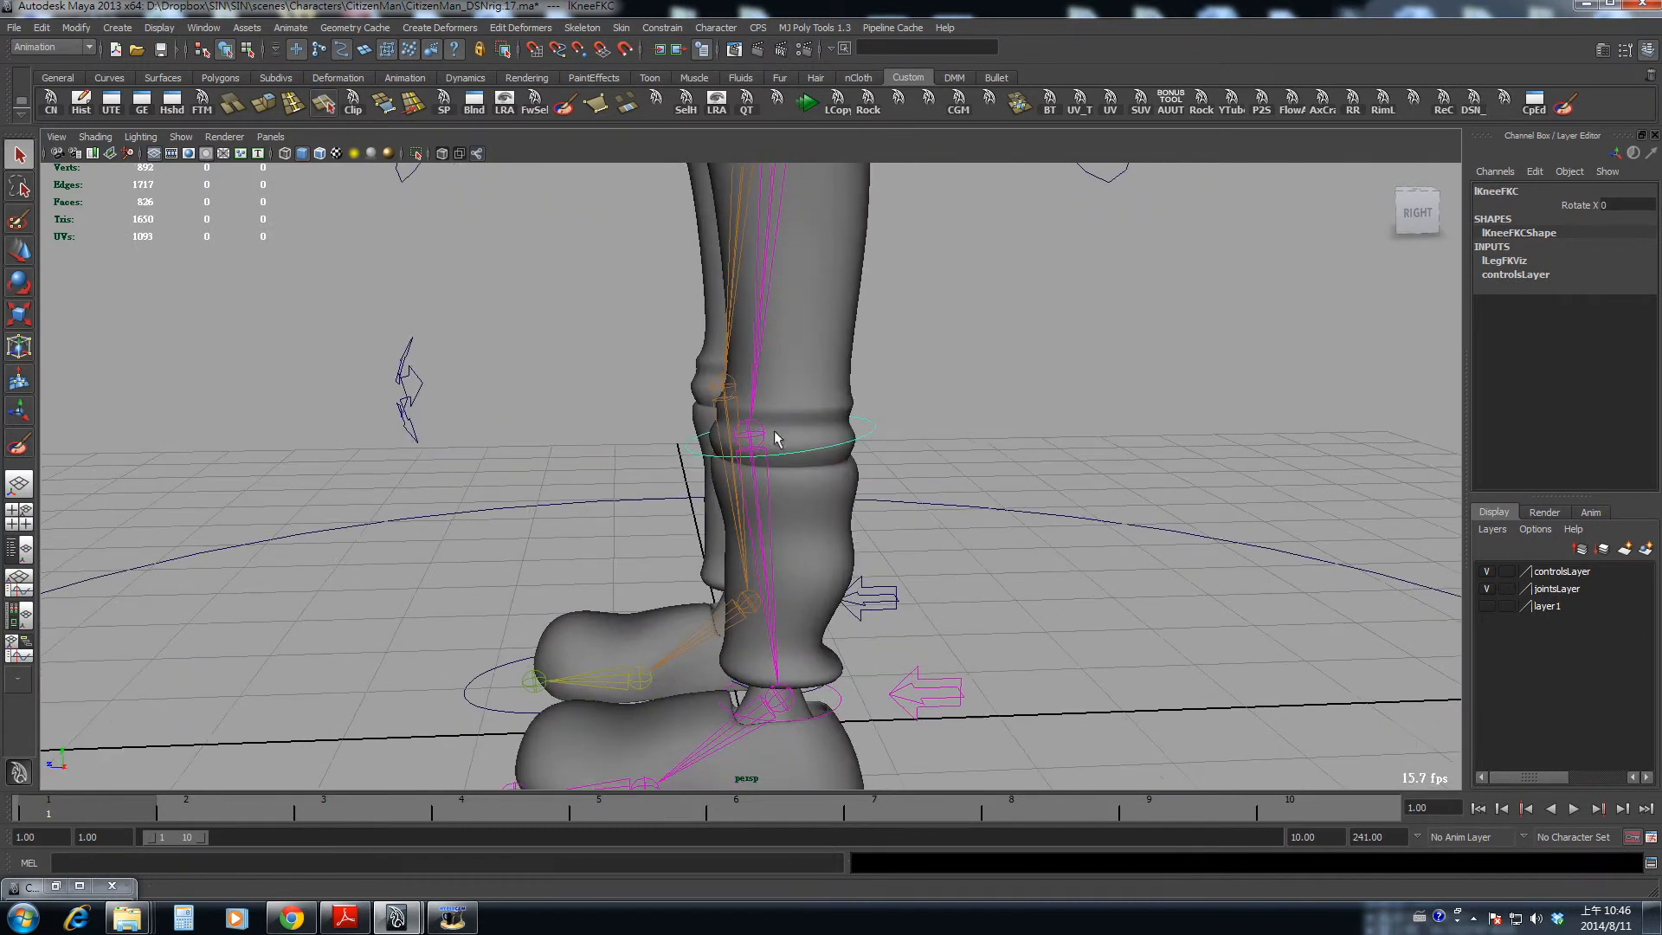
{"action": "left_click", "coordinate": [1572, 208]}
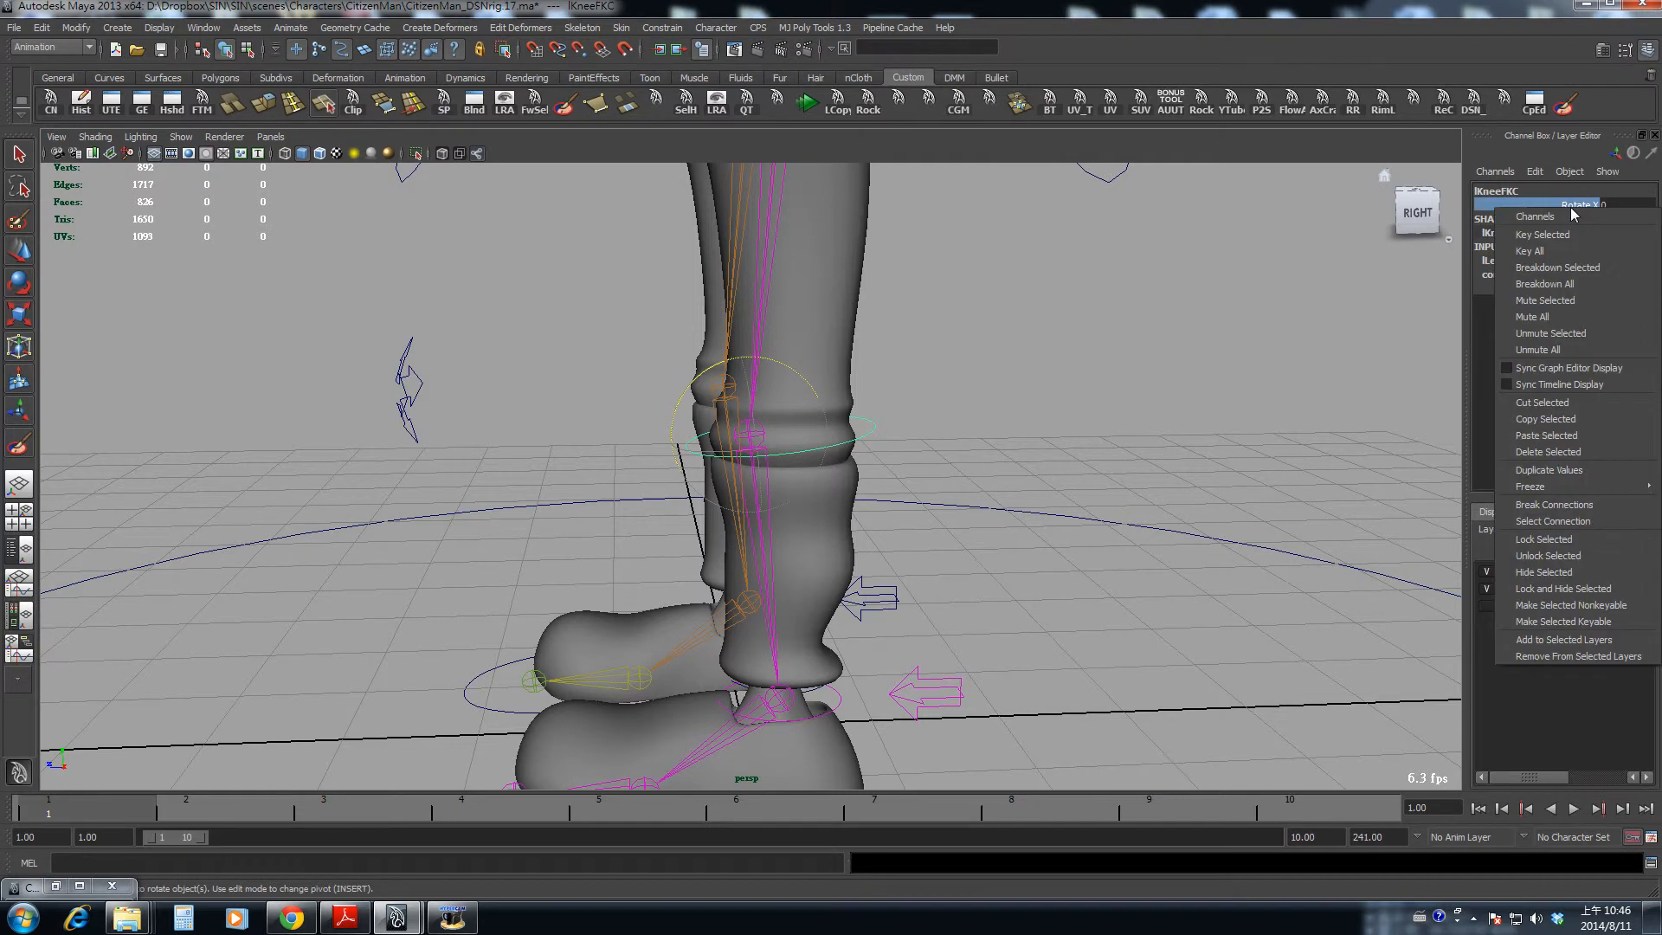
{"action": "right_click", "coordinate": [1572, 210]}
{"action": "left_click", "coordinate": [1566, 235]}
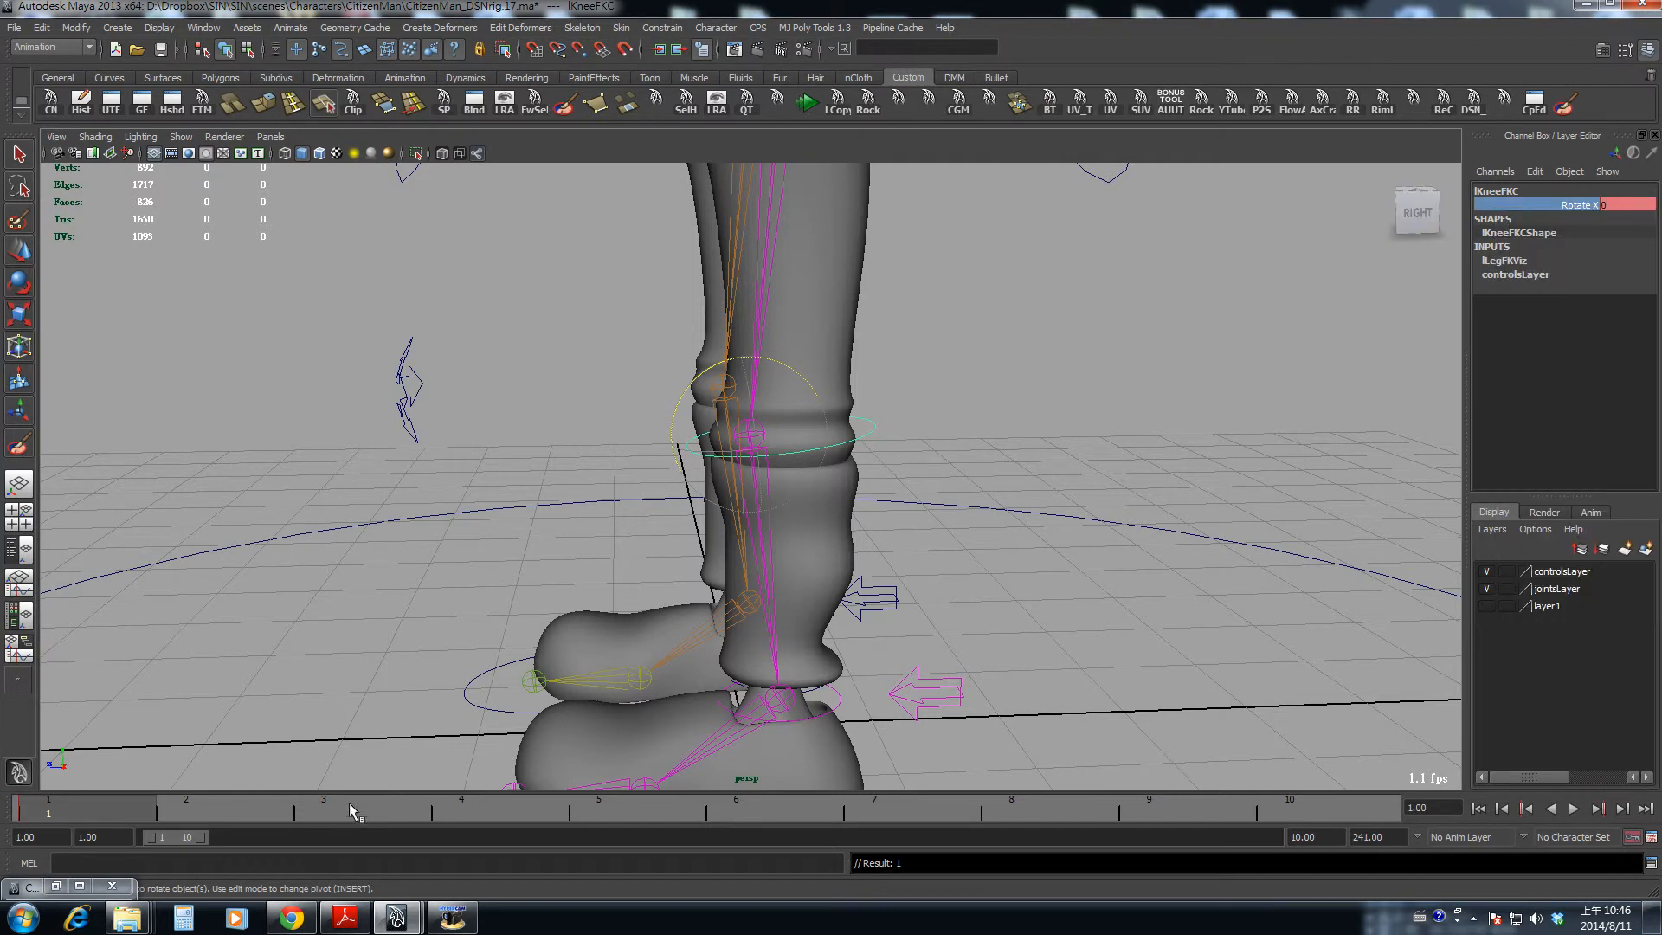
- At frame 10, bend the left knee backward with its FK control and set Rotate X to 90
{"action": "left_click", "coordinate": [1290, 810]}
{"action": "left_click_drag", "start_coordinate": [961, 498], "coordinate": [917, 517], "text": "alt"}
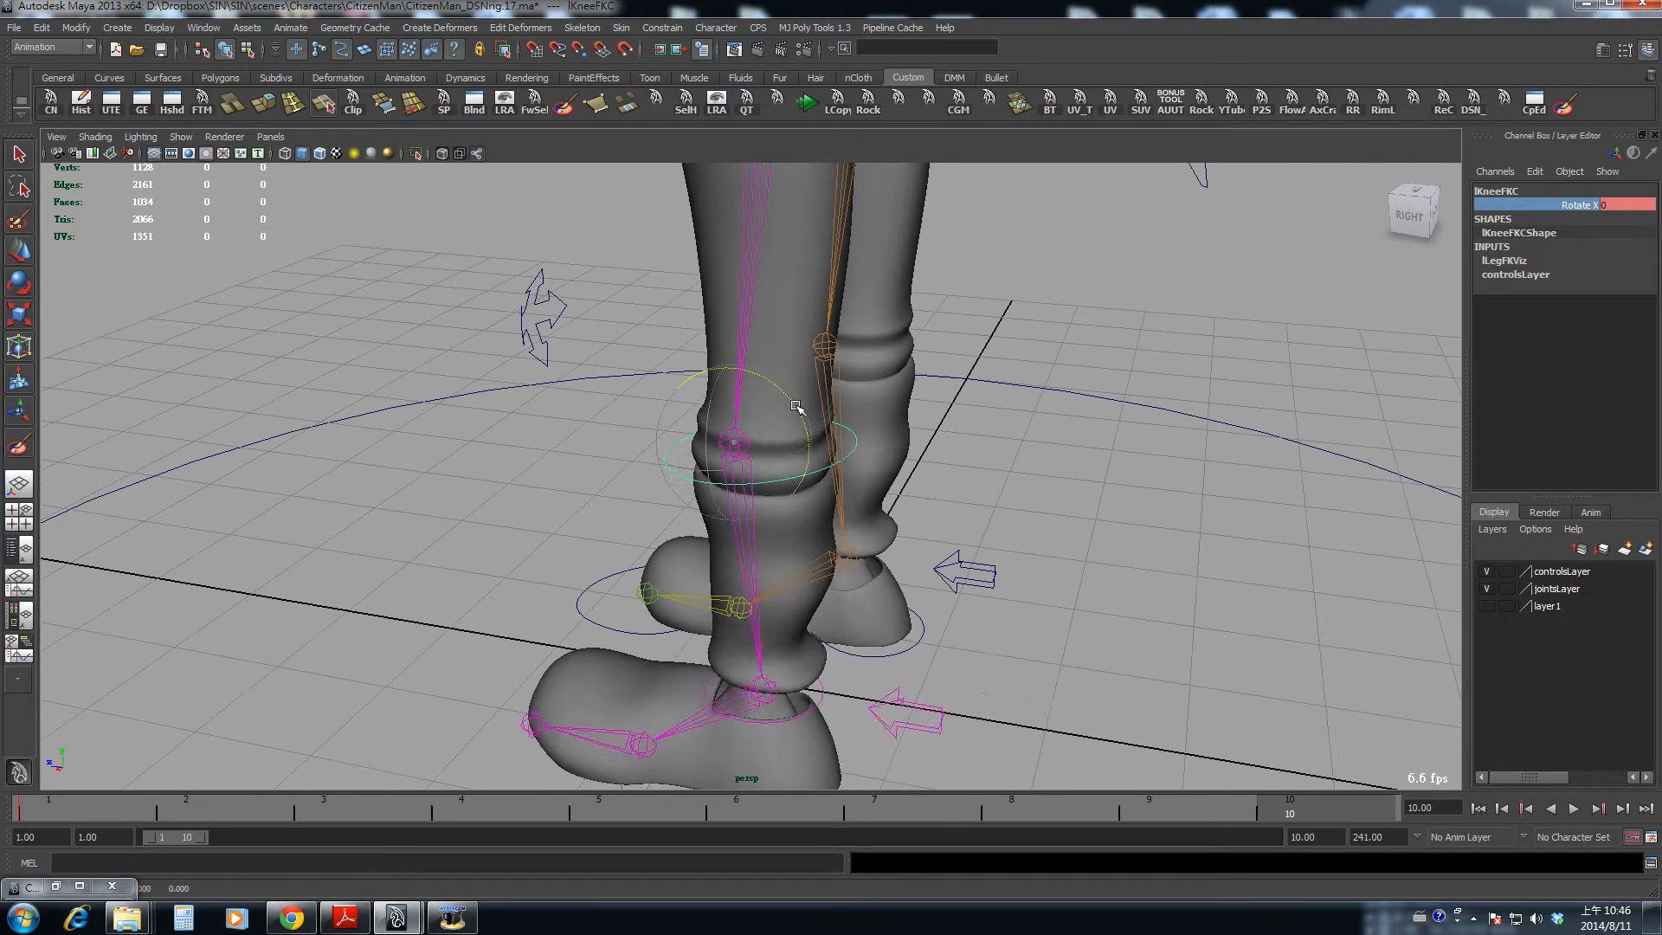
{"action": "left_click_drag", "start_coordinate": [799, 408], "coordinate": [762, 406]}
{"action": "left_click_drag", "start_coordinate": [994, 413], "coordinate": [1083, 374], "text": "alt"}
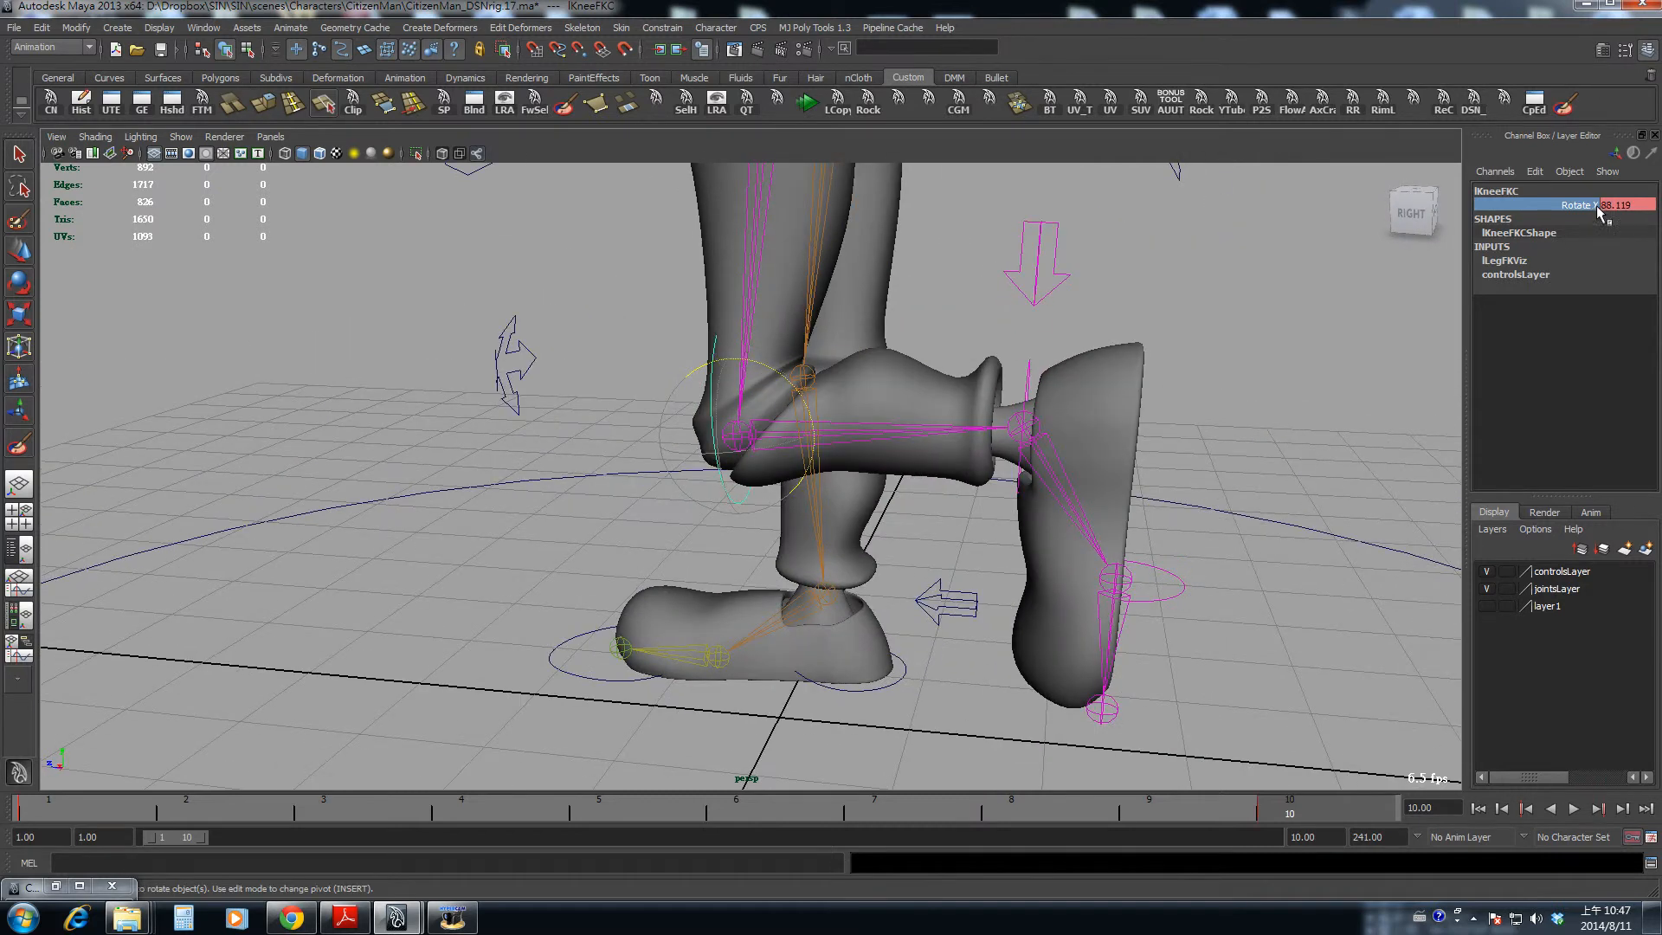
{"action": "double_click", "coordinate": [1610, 205]}
{"action": "type", "text": "90"}
{"action": "key", "text": "Return"}
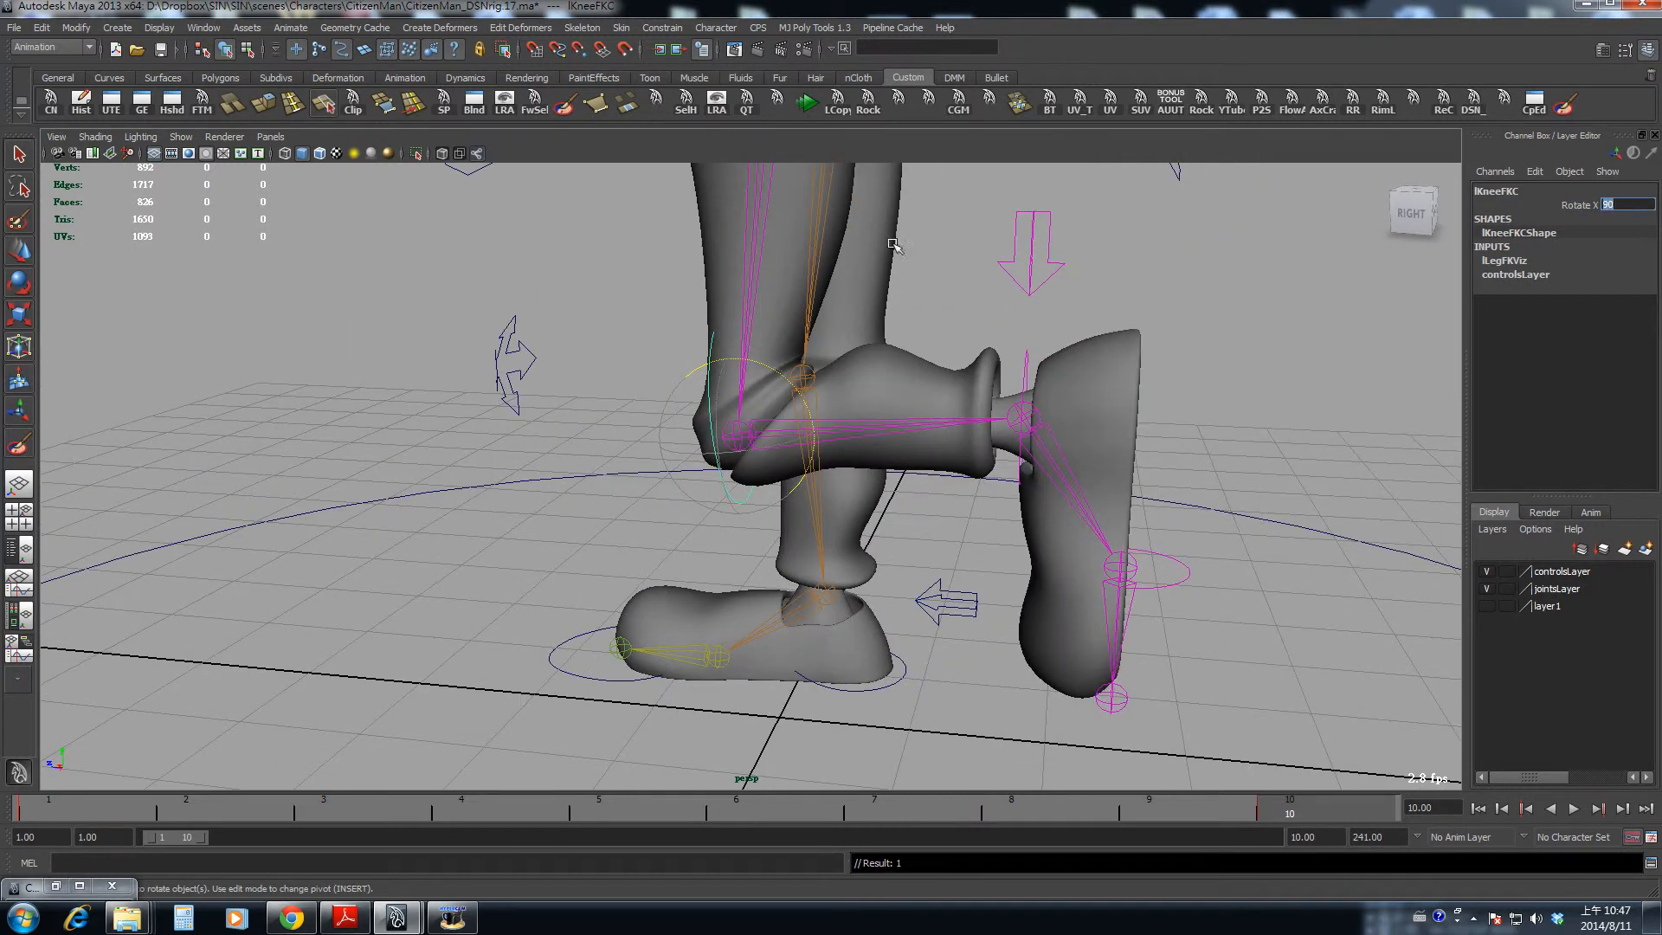
- View the bent knee from the side, return to the Select tool and deselect the knee control
{"action": "middle_click_drag", "start_coordinate": [848, 410], "coordinate": [836, 444], "text": "alt"}
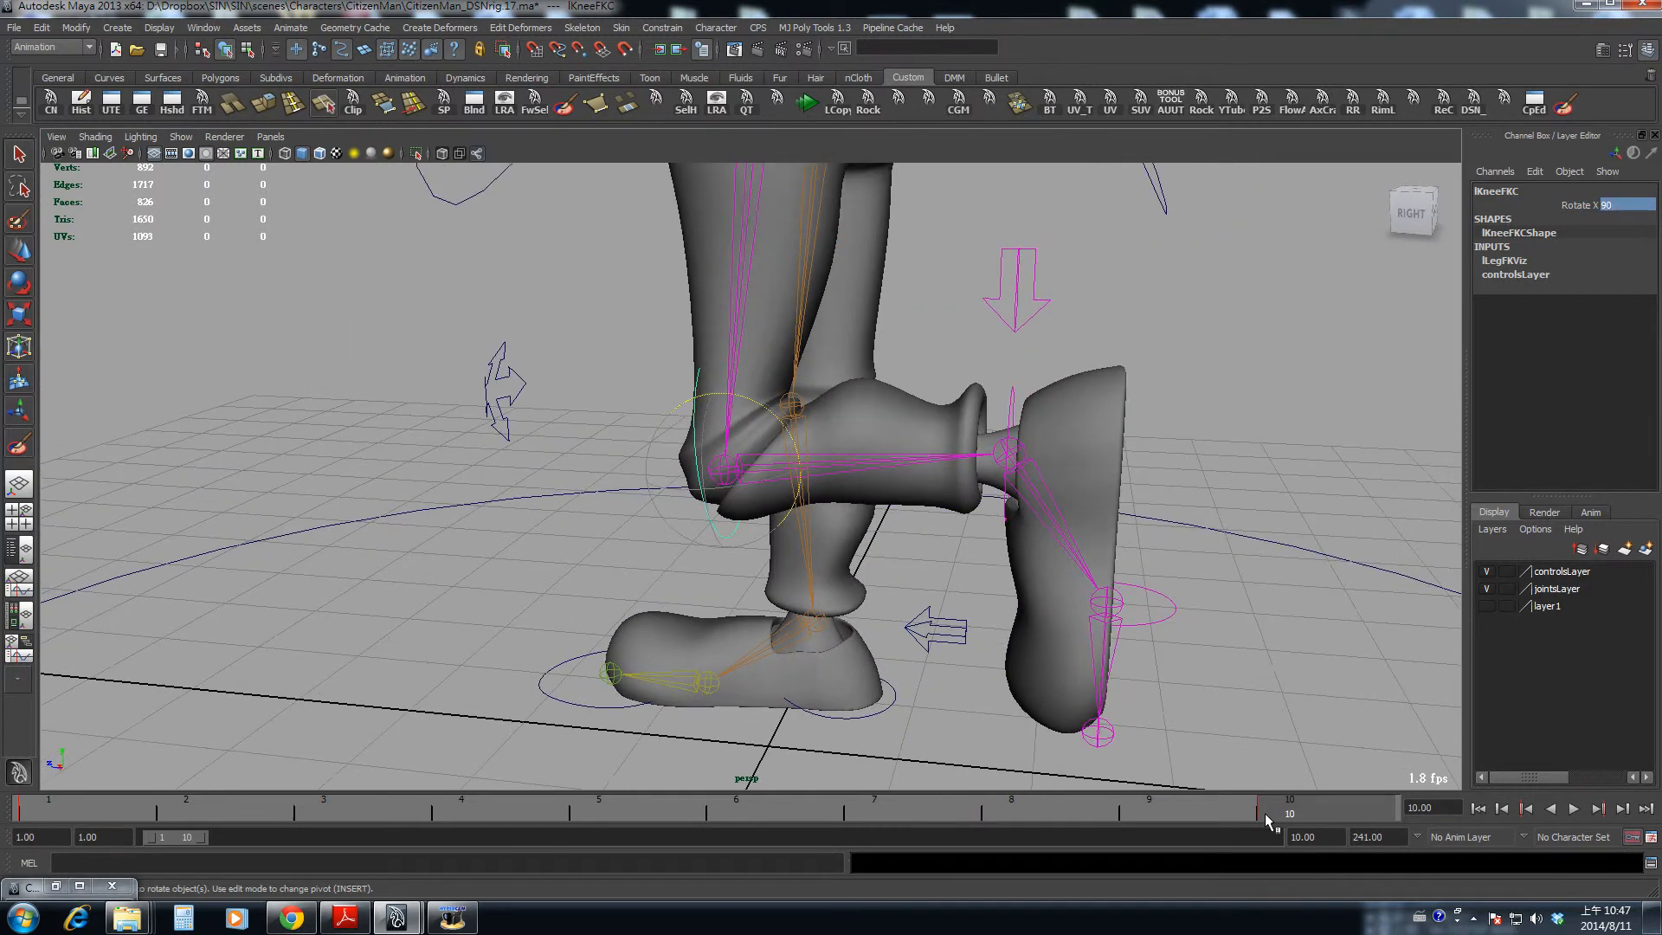
{"action": "left_click_drag", "start_coordinate": [983, 572], "coordinate": [1039, 564], "text": "alt"}
{"action": "key", "text": "q"}
{"action": "left_click", "coordinate": [853, 563]}
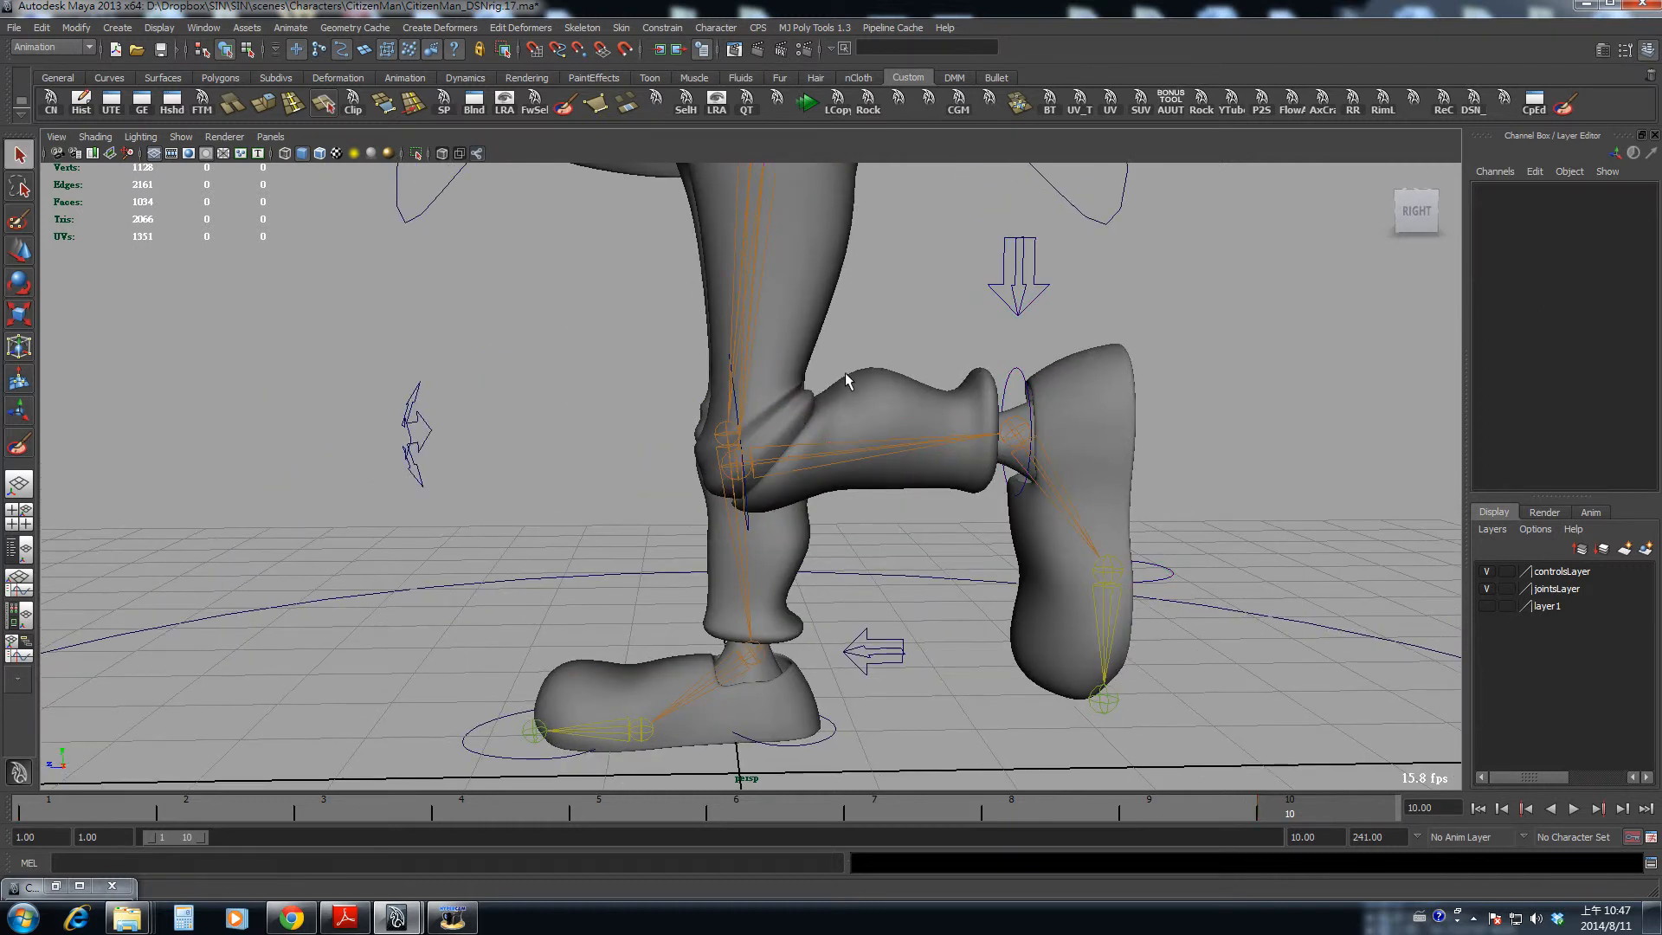
- Select the pants and the left lower leg mesh and isolate them in the viewport
{"action": "left_click", "coordinate": [789, 305]}
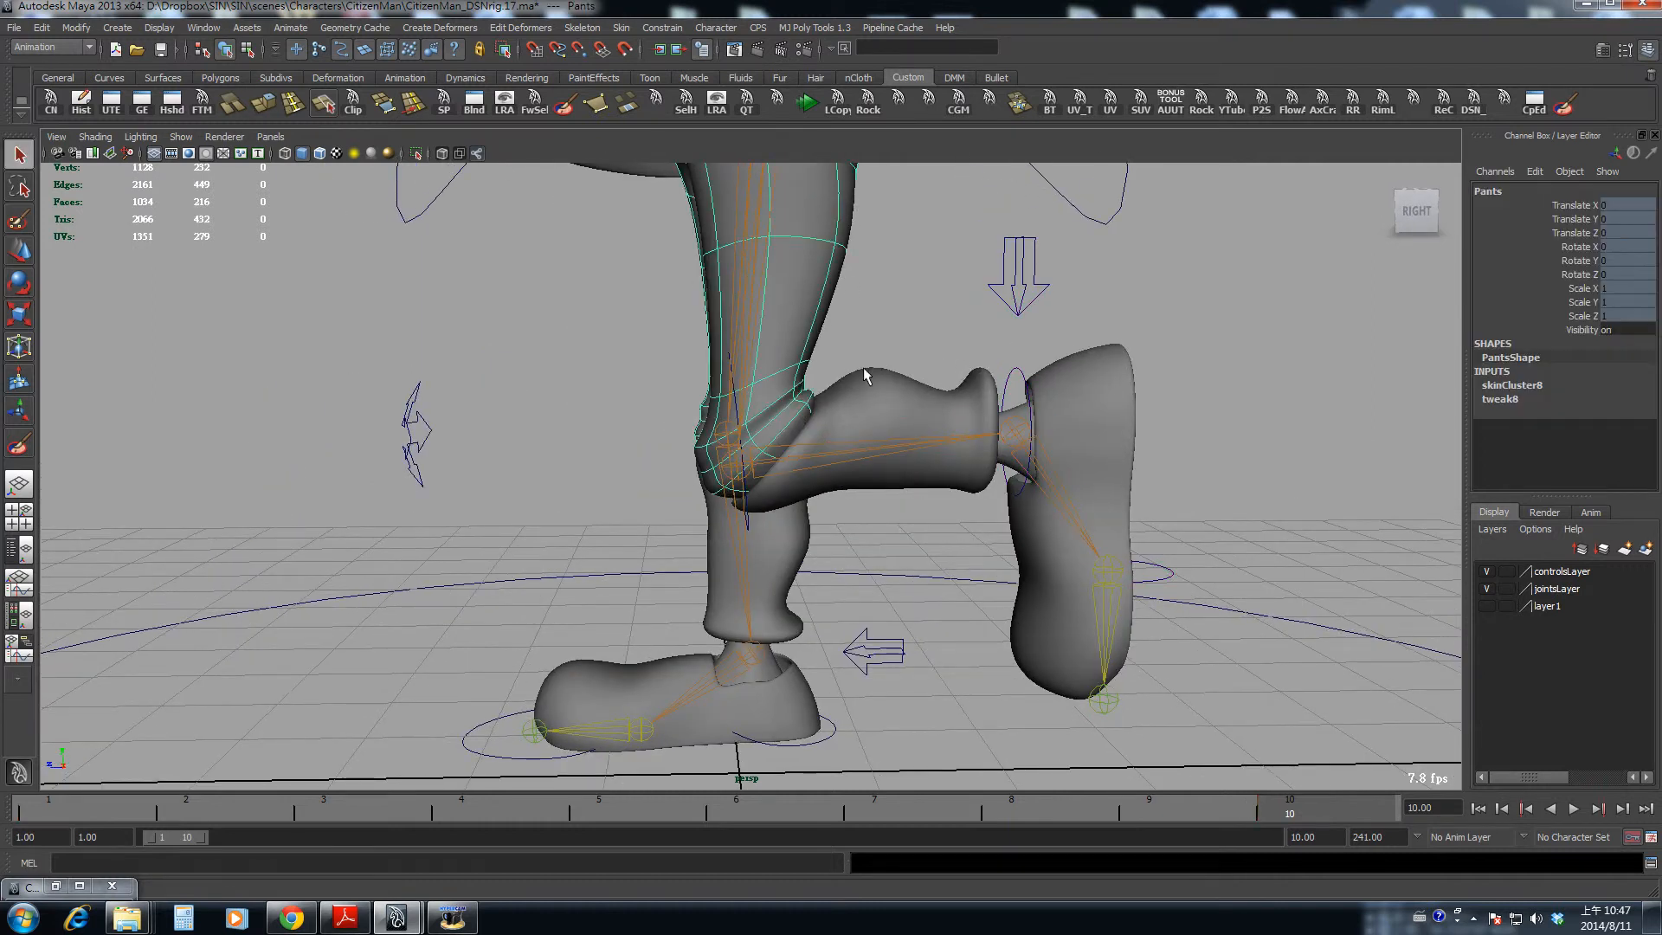
{"action": "left_click", "coordinate": [909, 400], "text": "shift"}
{"action": "left_click", "coordinate": [413, 154]}
- Switch to the side view and play back the knee bend animation on the isolated meshes
{"action": "key", "text": "space"}
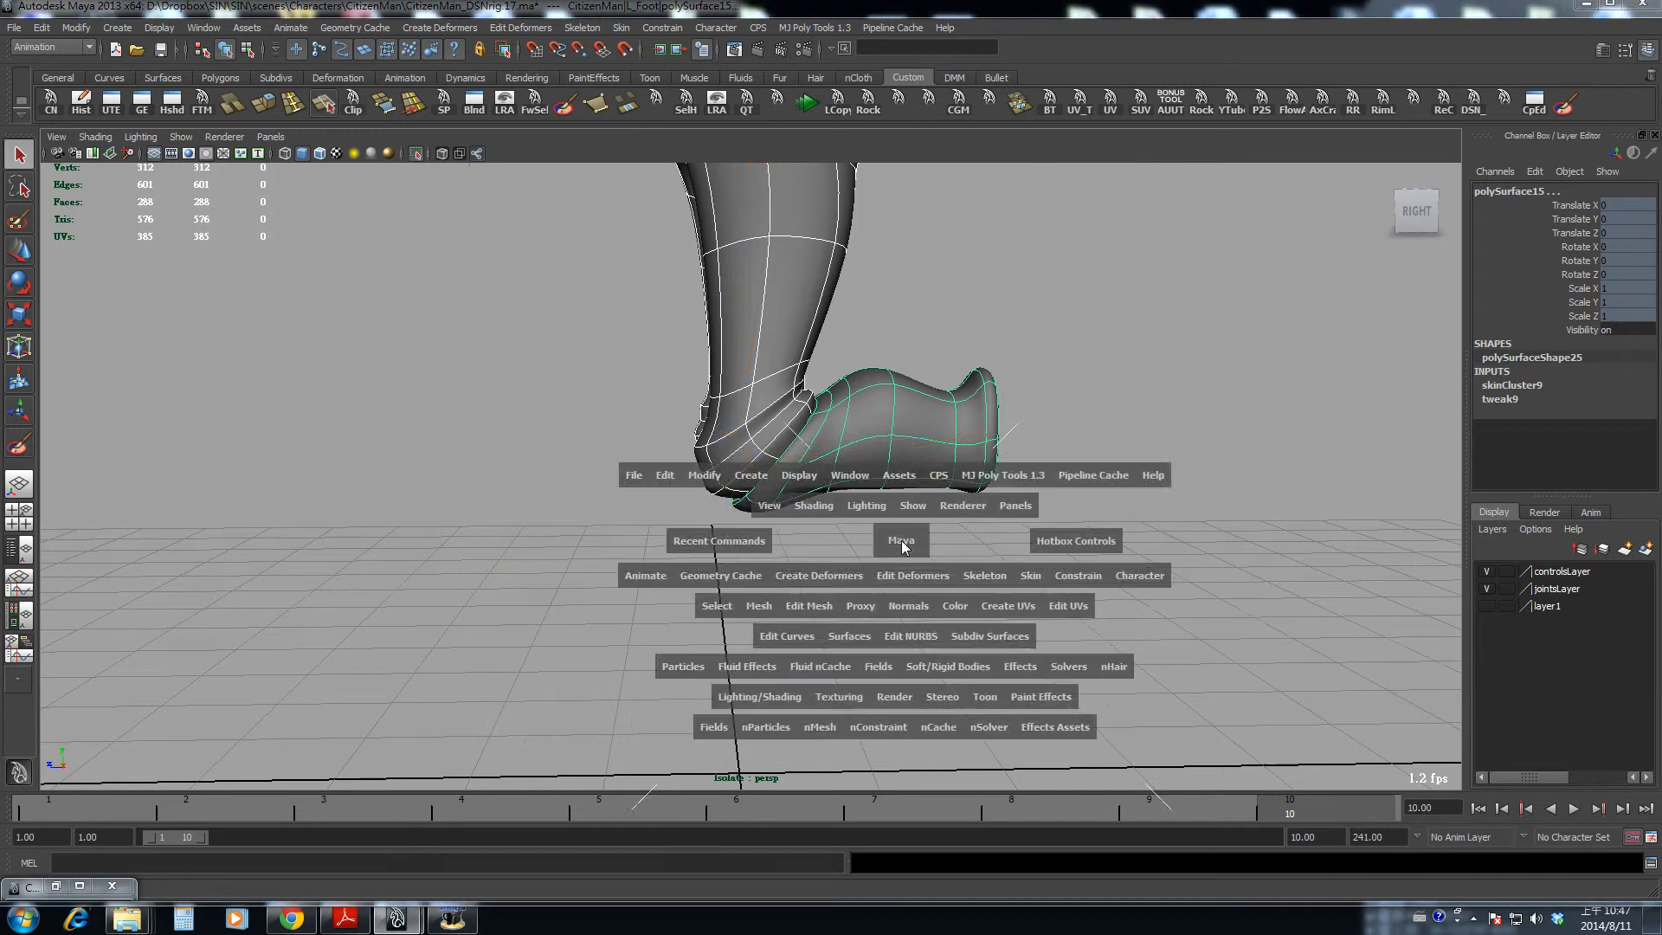
{"action": "left_click_drag", "start_coordinate": [900, 543], "coordinate": [1033, 538]}
{"action": "left_click", "coordinate": [1037, 541]}
{"action": "middle_click_drag", "start_coordinate": [1044, 643], "coordinate": [1015, 271], "text": "alt"}
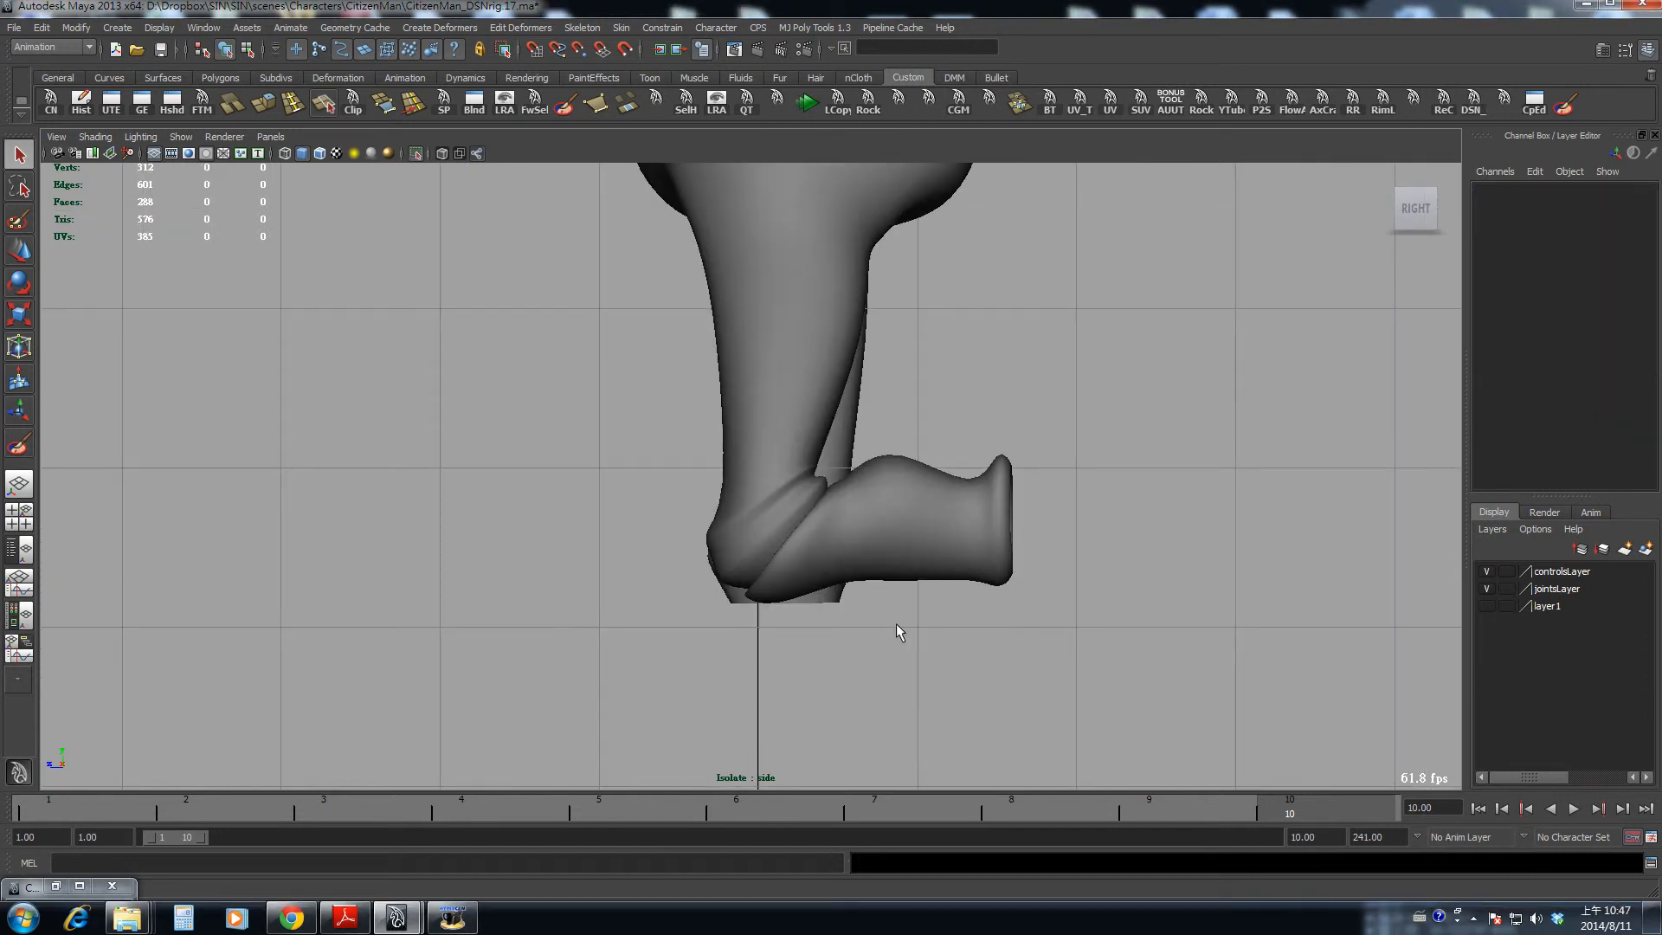
{"action": "key", "text": "alt+v"}
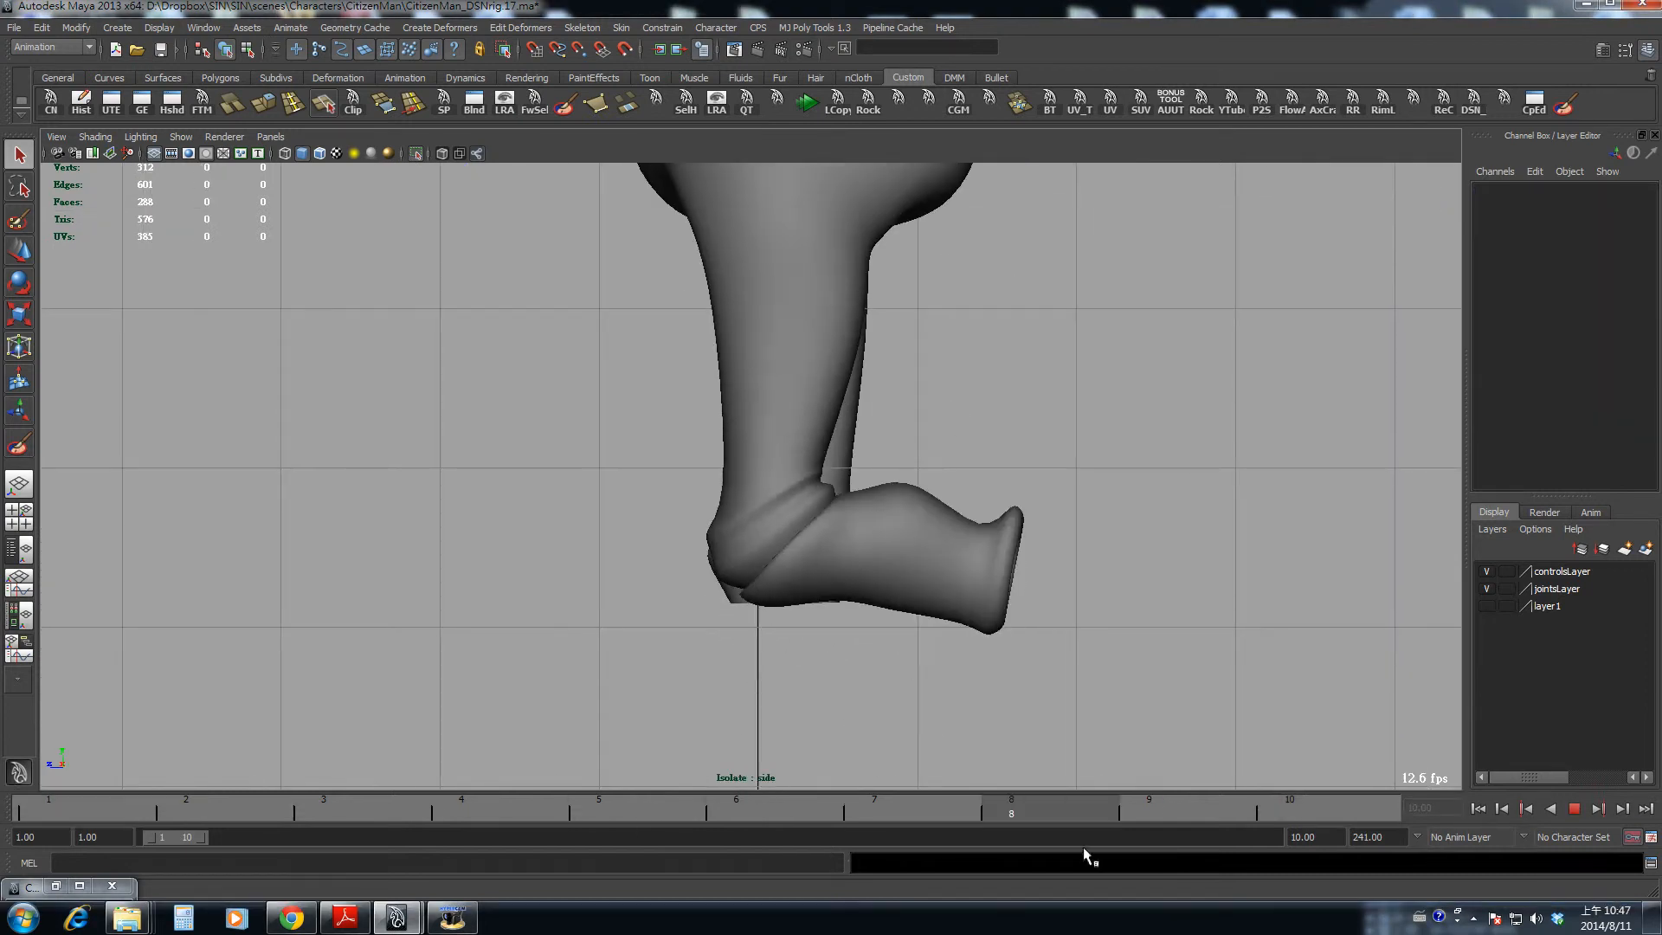
- Start the Paint Skin Weights Tool on the pants in perspective view and choose the lHipJ influence
{"action": "left_click", "coordinate": [840, 391]}
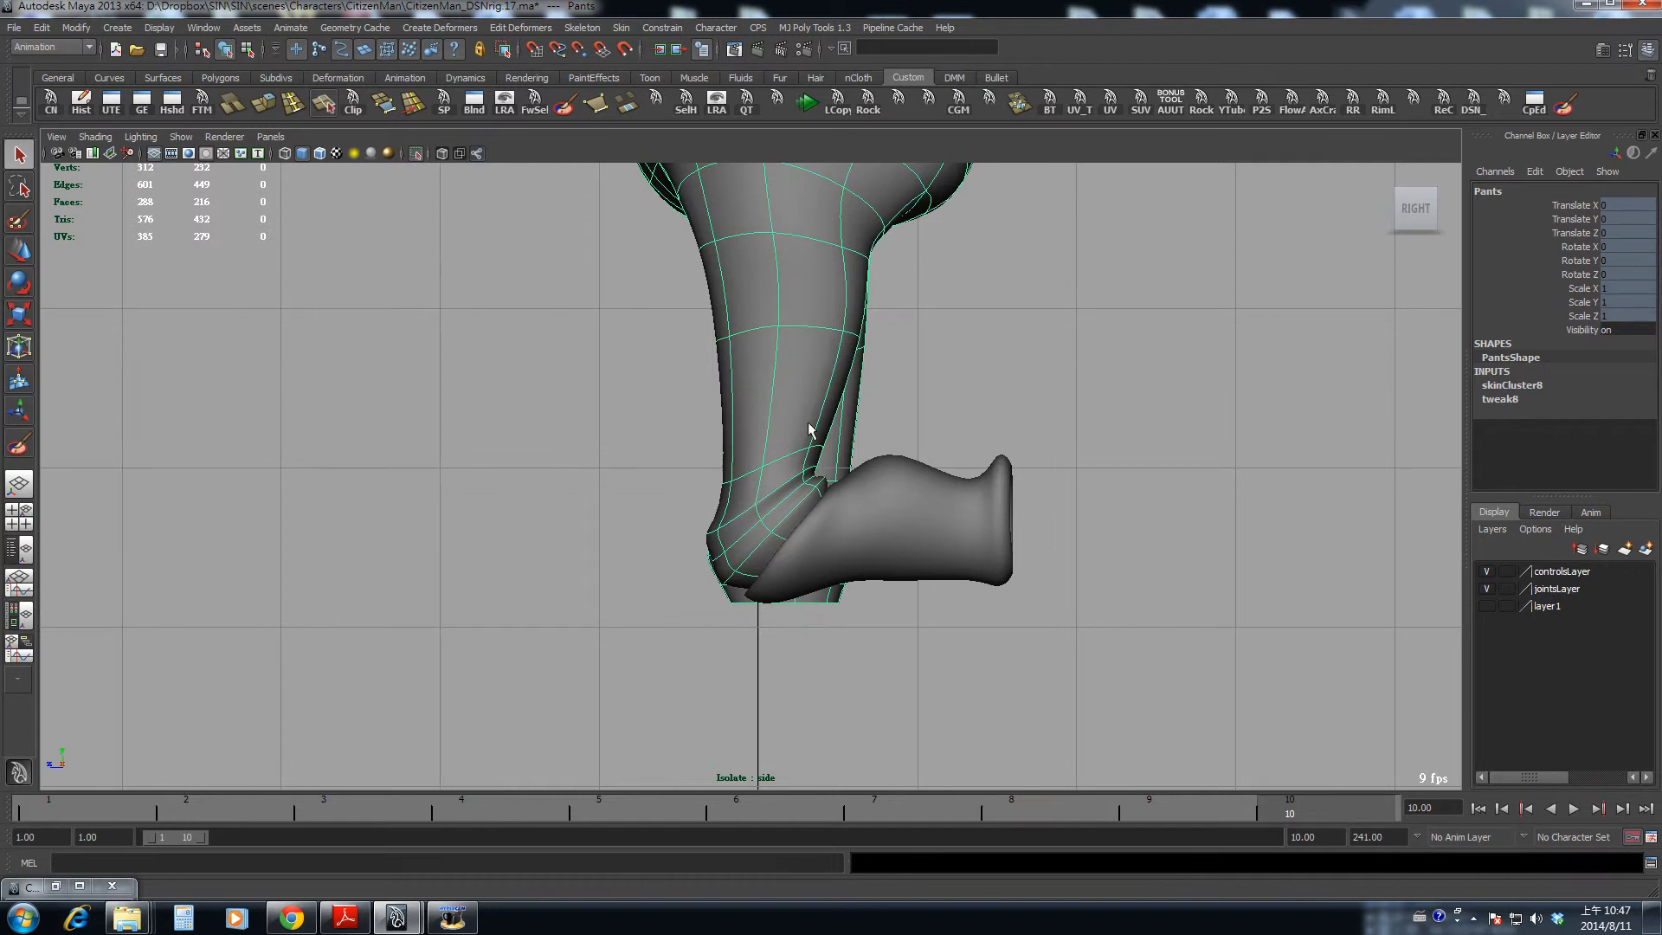
{"action": "mouse_move", "coordinate": [769, 399]}
{"action": "left_mouse_down", "text": "alt"}
{"action": "mouse_move", "coordinate": [833, 518]}
{"action": "mouse_move", "coordinate": [672, 490]}
{"action": "mouse_move", "coordinate": [696, 521]}
{"action": "mouse_move", "coordinate": [601, 520]}
{"action": "left_mouse_up", "text": "alt"}
{"action": "left_click", "coordinate": [1565, 105]}
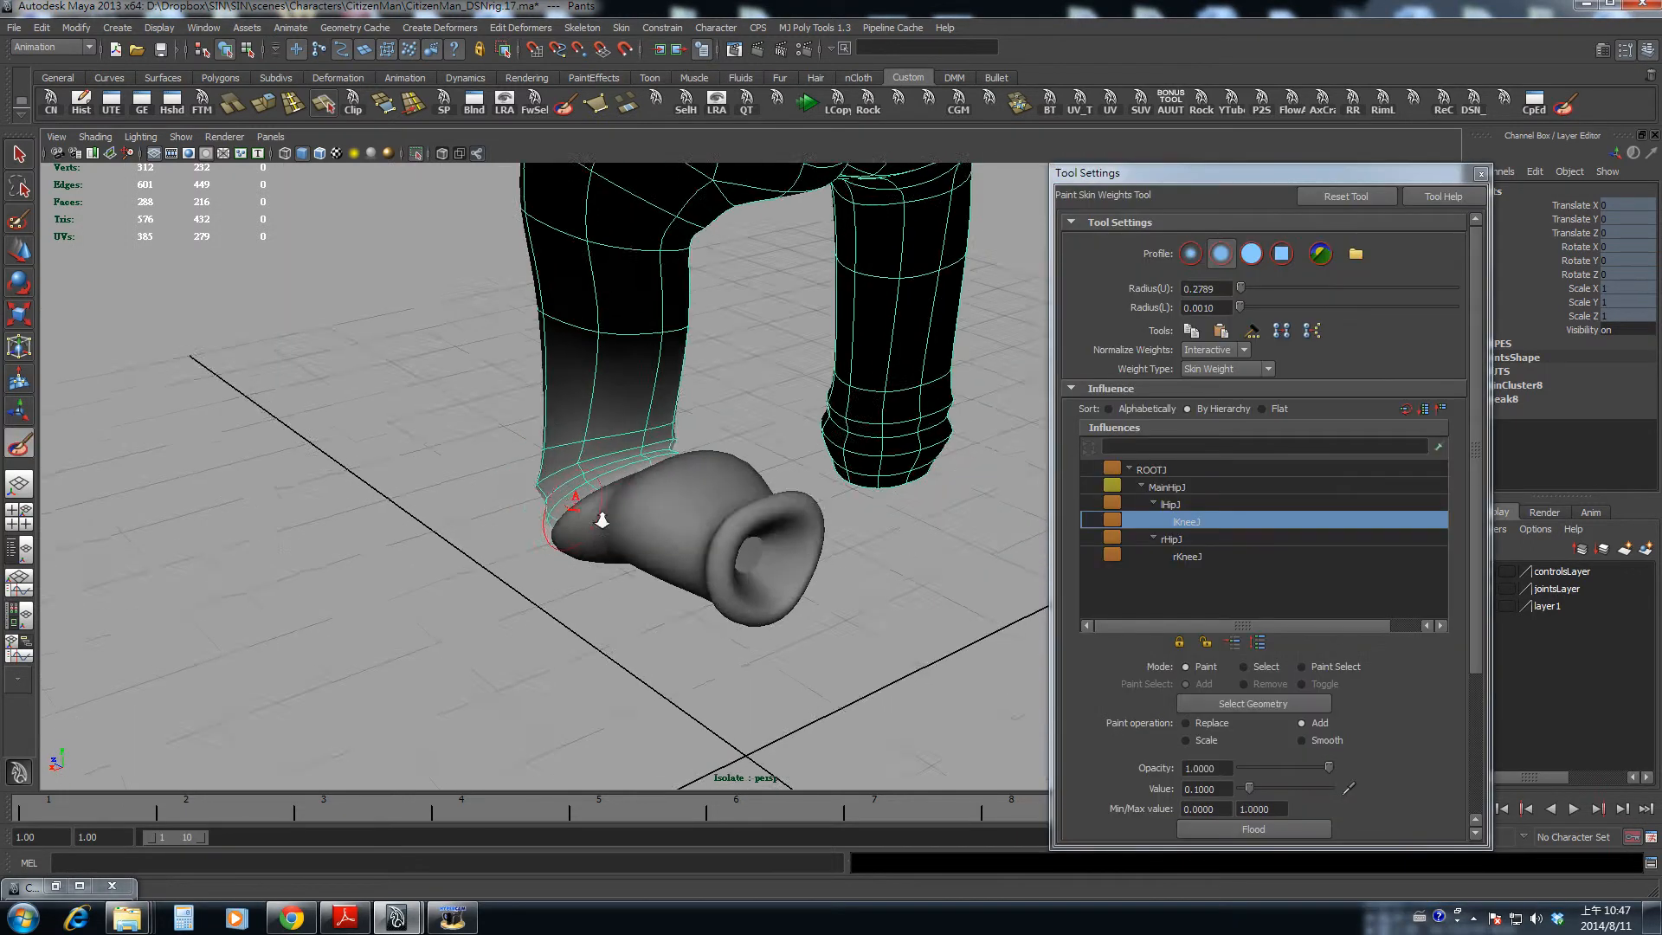
{"action": "right_click_drag", "start_coordinate": [601, 520], "coordinate": [926, 589], "text": "alt"}
{"action": "left_click", "coordinate": [1170, 504]}
{"action": "right_click_drag", "start_coordinate": [485, 467], "coordinate": [539, 483], "text": "alt"}
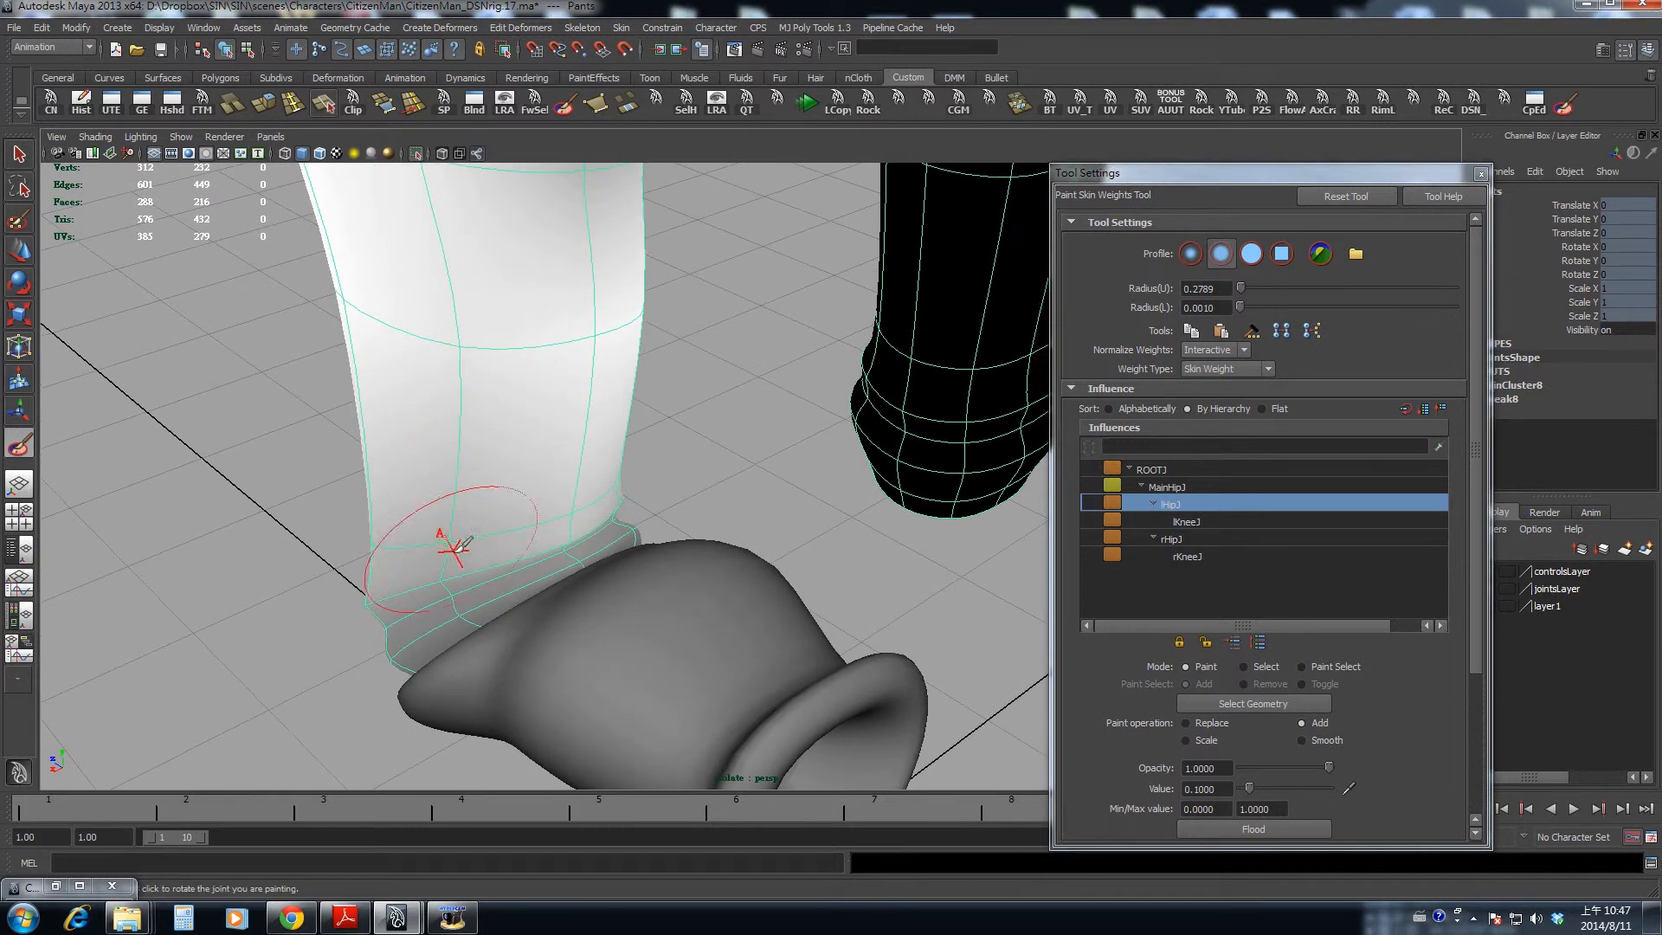
- Paint additional lHipJ weight with value 0.1 around the pants just above the bent left knee, and return to the Select tool
{"action": "left_click_drag", "start_coordinate": [544, 509], "coordinate": [499, 525], "text": "alt"}
{"action": "mouse_move", "coordinate": [531, 471]}
{"action": "left_mouse_down"}
{"action": "mouse_move", "coordinate": [504, 482]}
{"action": "mouse_move", "coordinate": [622, 478]}
{"action": "mouse_move", "coordinate": [546, 545]}
{"action": "left_mouse_up"}
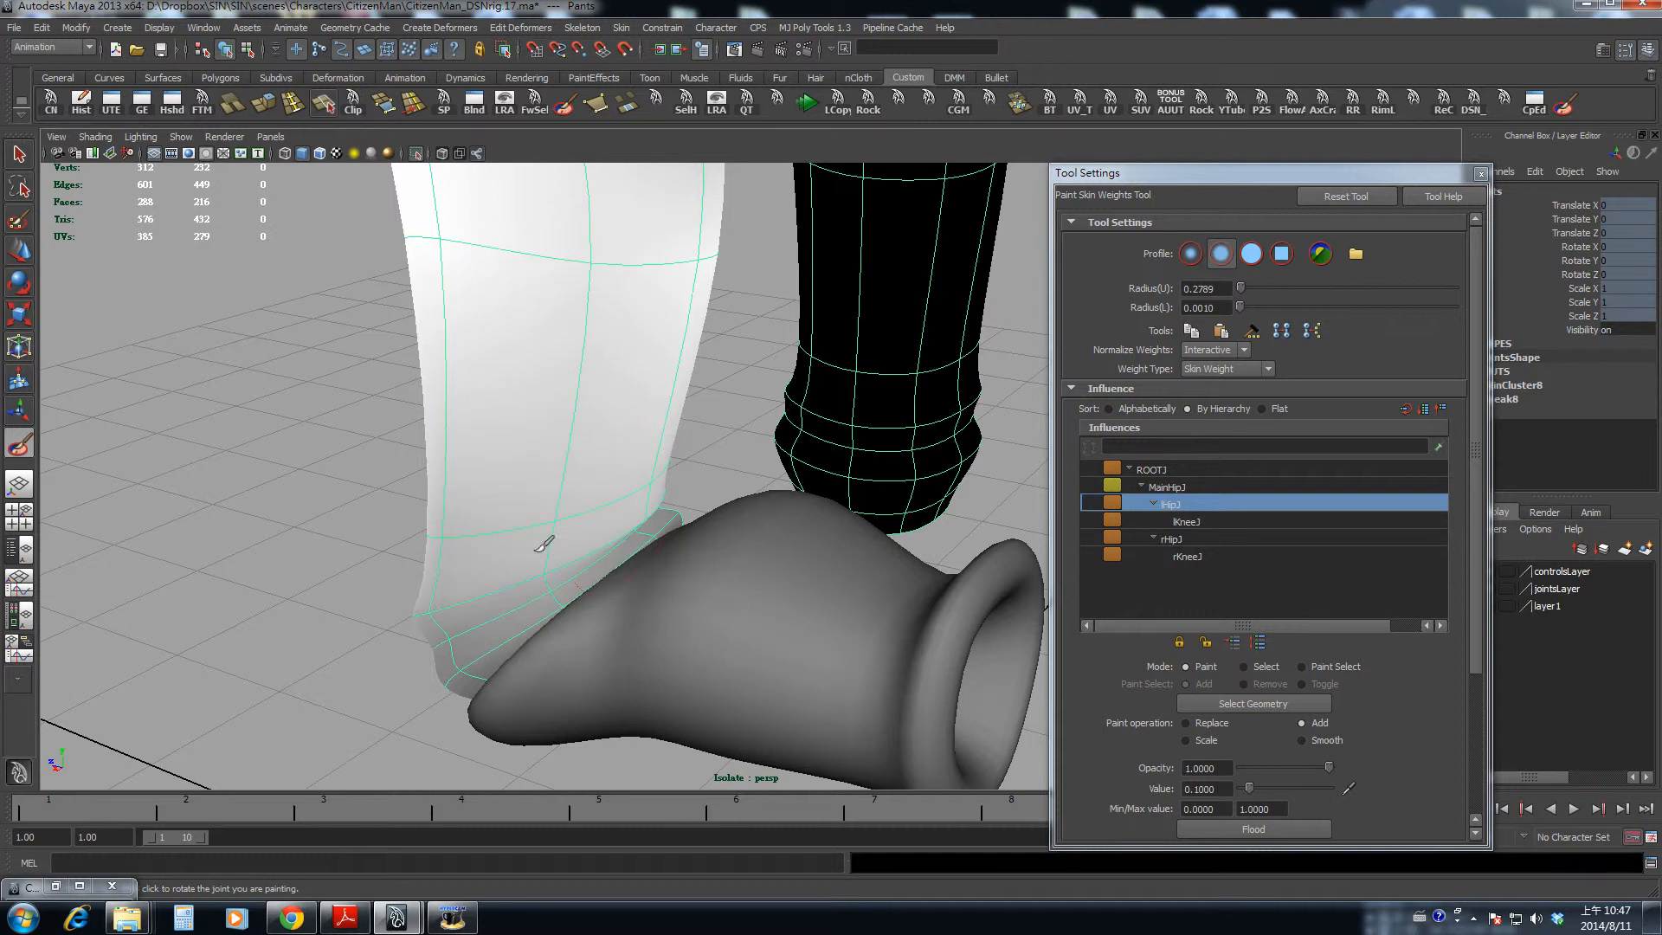
{"action": "left_click_drag", "start_coordinate": [630, 511], "coordinate": [515, 532], "text": "alt"}
{"action": "left_click", "coordinate": [558, 481]}
{"action": "left_click_drag", "start_coordinate": [537, 377], "coordinate": [519, 340], "text": "alt"}
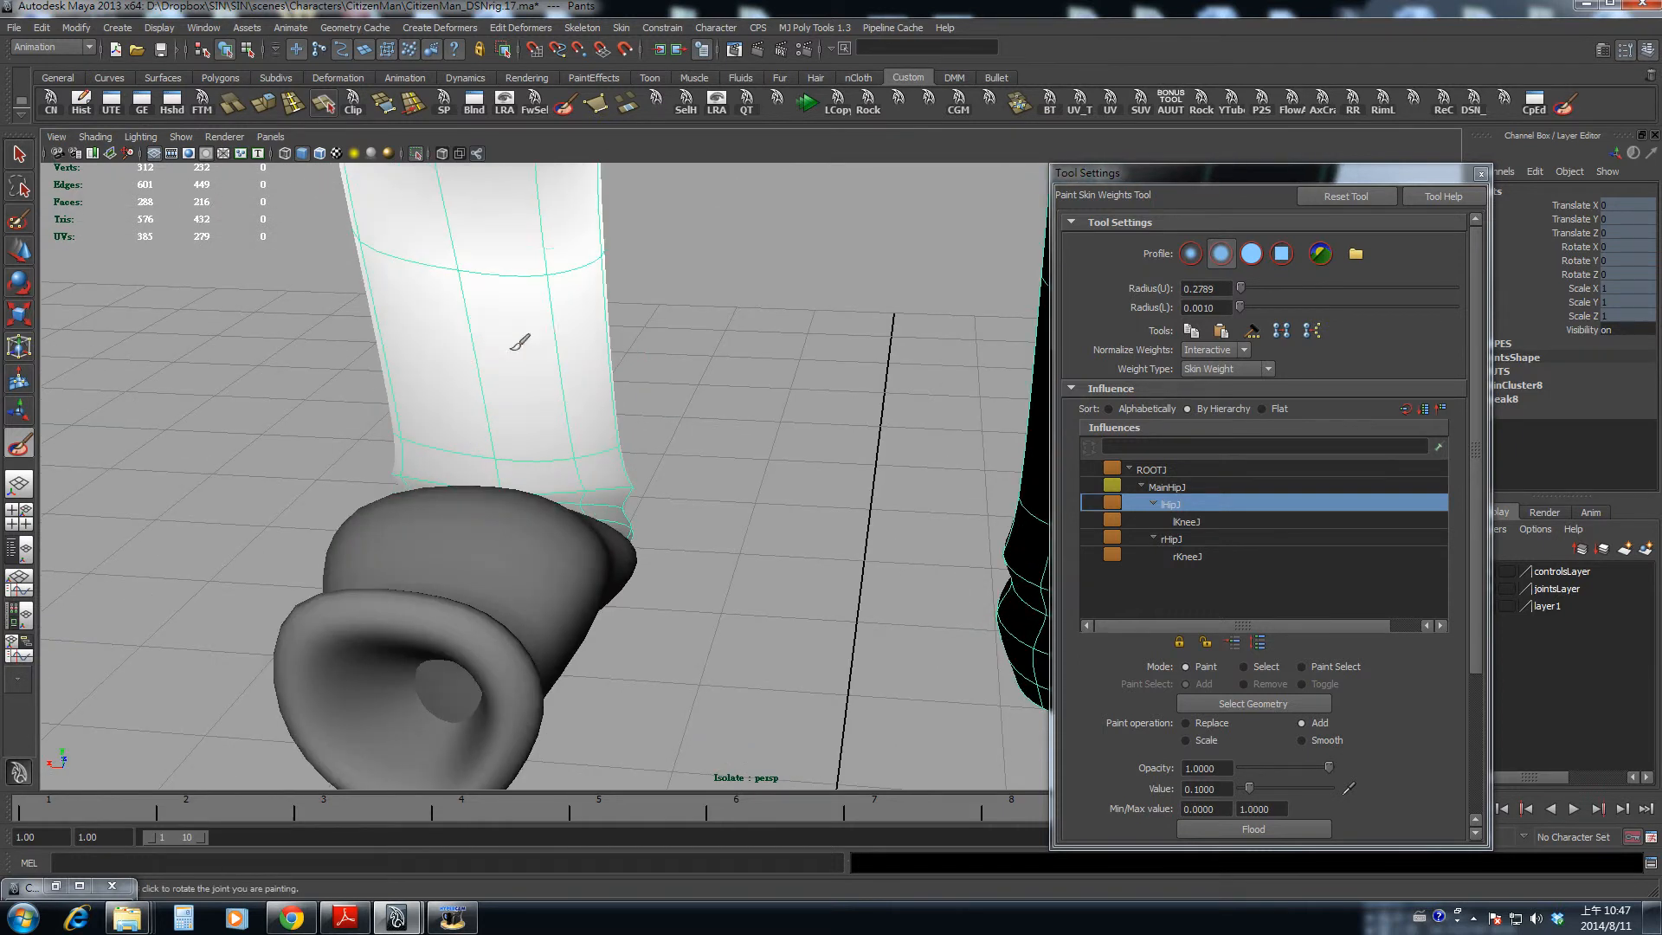
{"action": "left_click_drag", "start_coordinate": [457, 249], "coordinate": [428, 309], "text": "alt"}
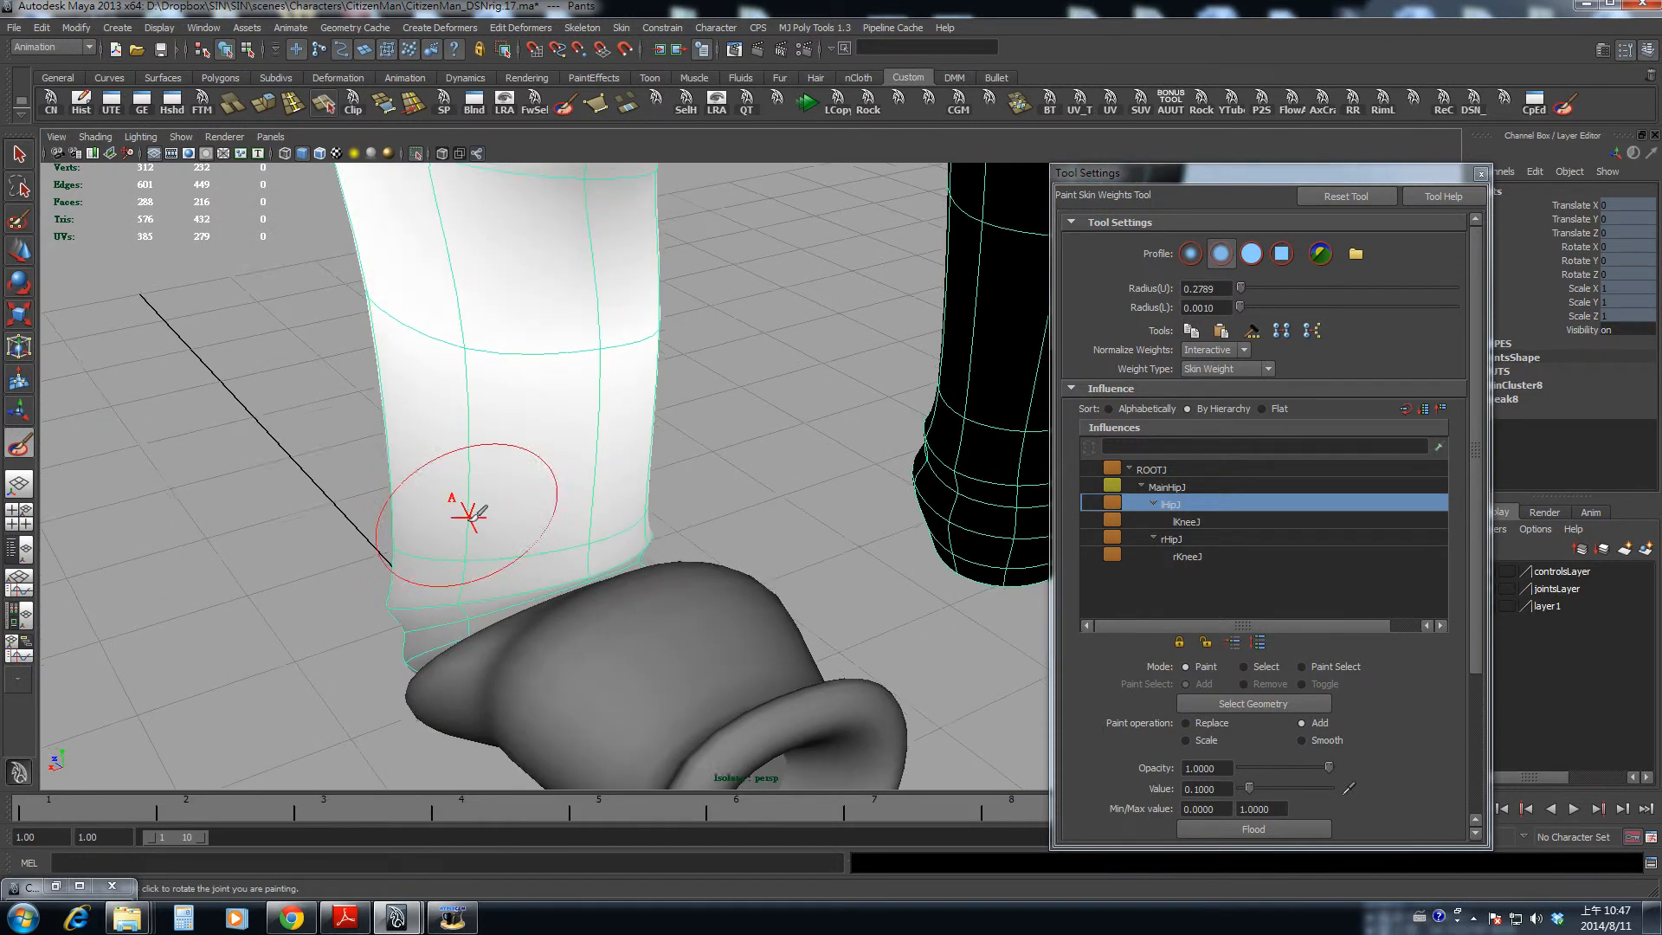
{"action": "left_click_drag", "start_coordinate": [531, 528], "coordinate": [641, 546], "text": "alt"}
{"action": "key", "text": "q"}
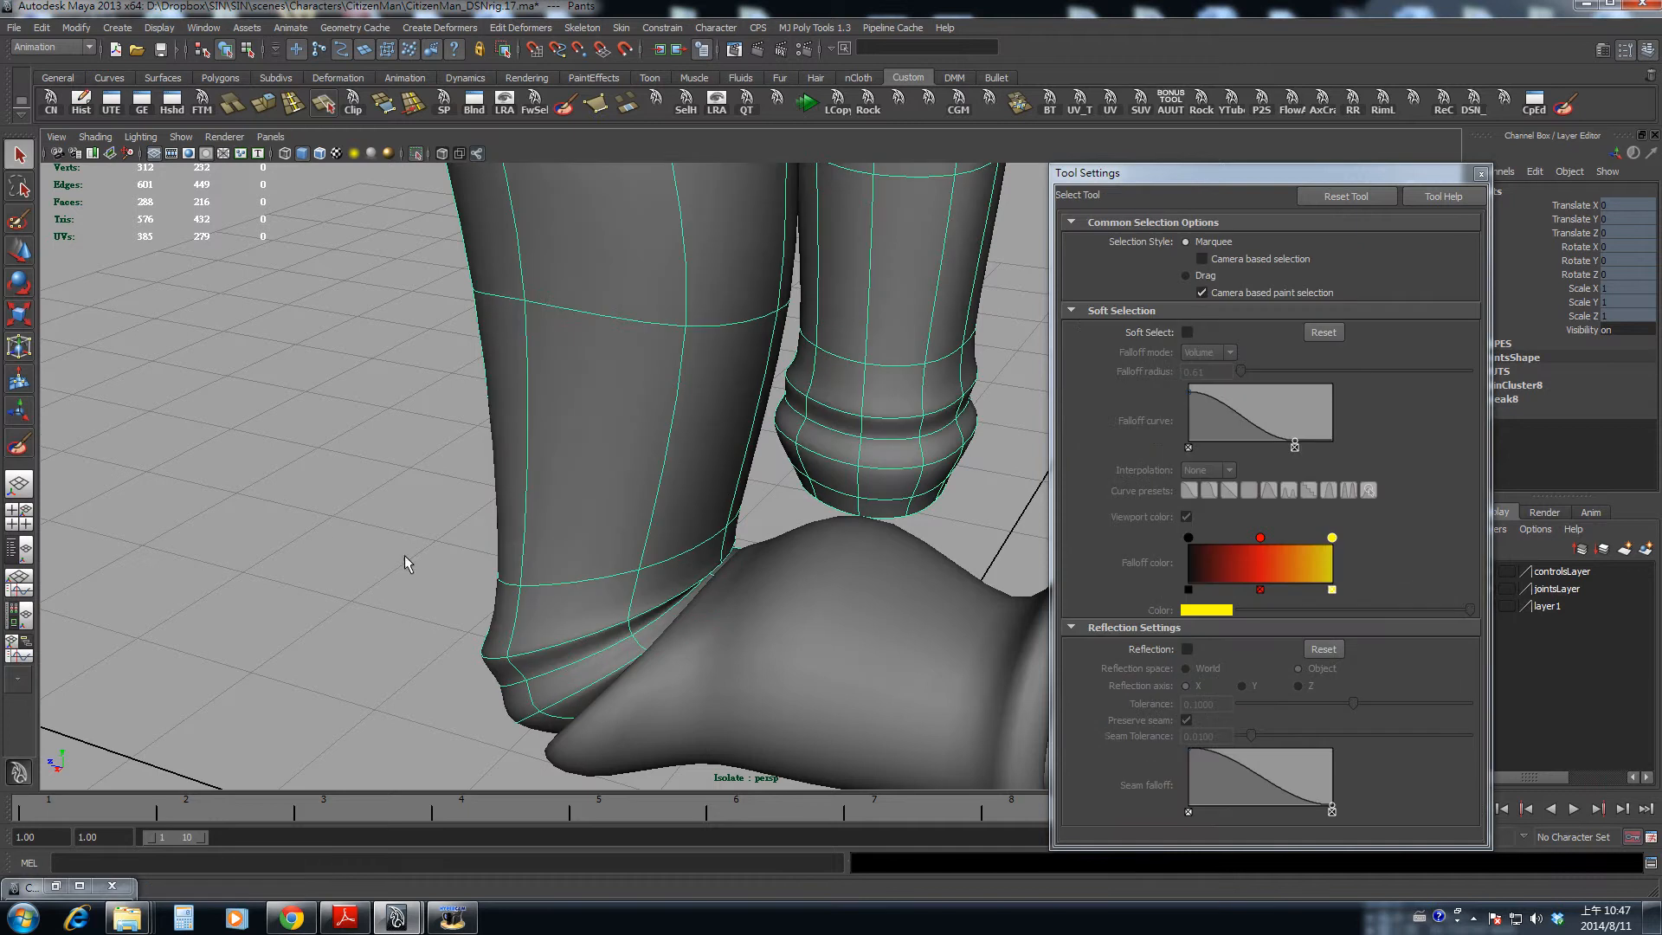
- Examine the fold and overlap of the pants around the bent left knee from several angles, with and without wireframe
{"action": "mouse_move", "coordinate": [405, 564]}
{"action": "left_mouse_down", "text": "alt"}
{"action": "mouse_move", "coordinate": [683, 549]}
{"action": "mouse_move", "coordinate": [657, 560]}
{"action": "left_mouse_up", "text": "alt"}
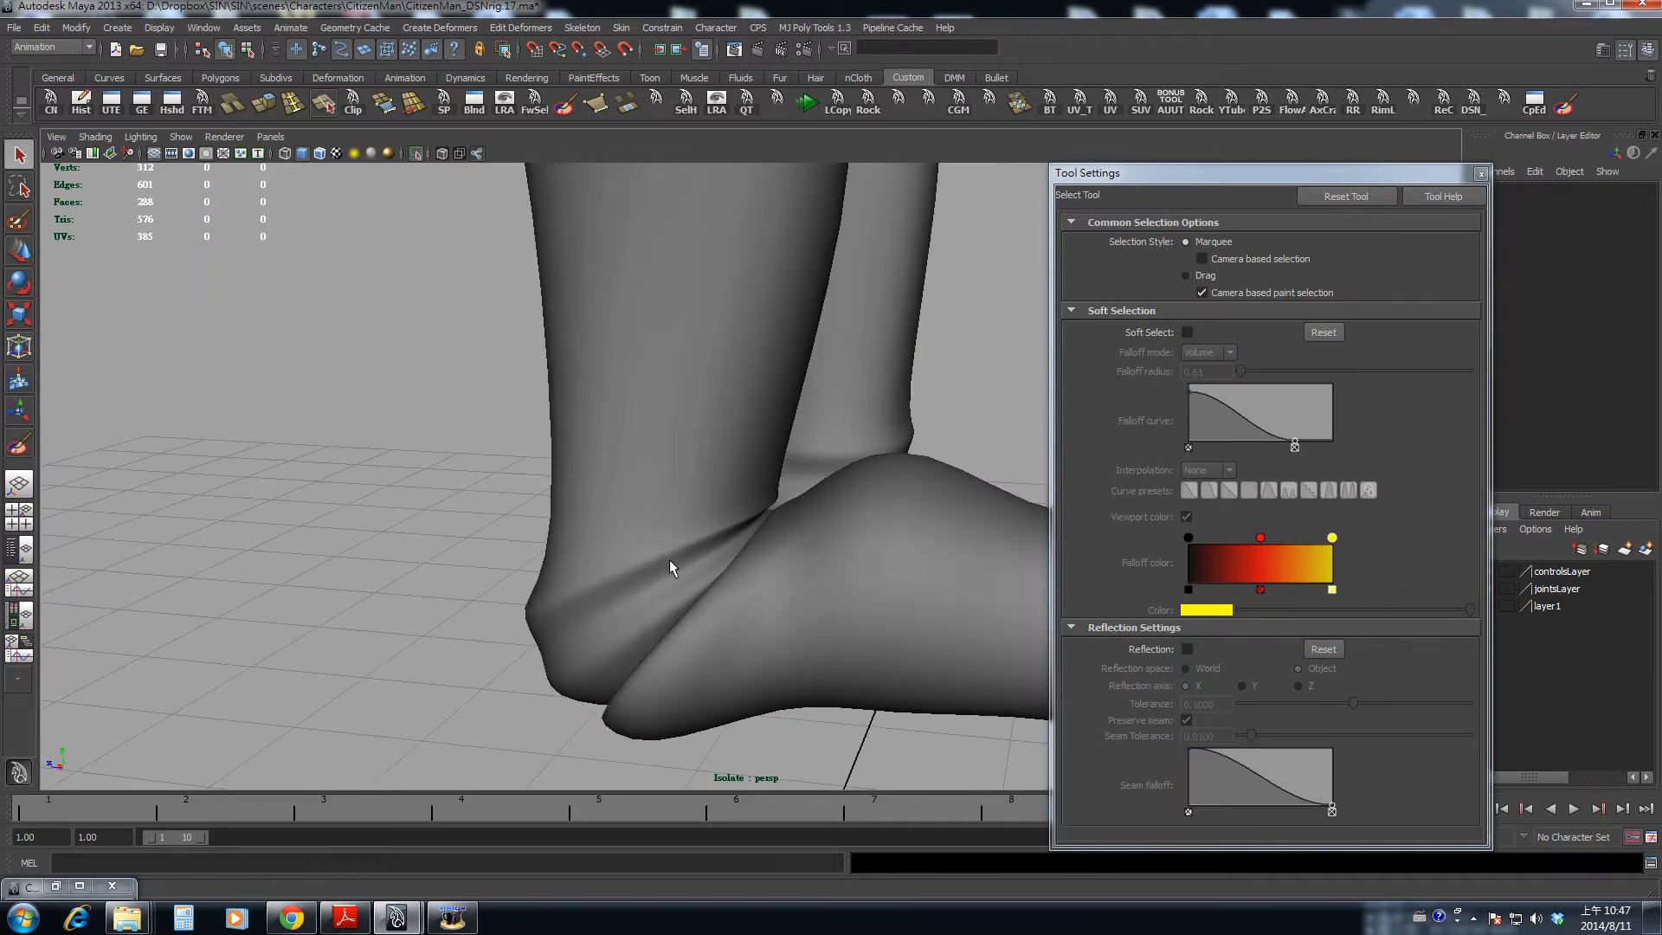
{"action": "left_click", "coordinate": [673, 554]}
{"action": "right_click_drag", "start_coordinate": [675, 554], "coordinate": [714, 561], "text": "alt"}
{"action": "mouse_move", "coordinate": [715, 561]}
{"action": "left_mouse_down", "text": "alt"}
{"action": "mouse_move", "coordinate": [757, 572]}
{"action": "mouse_move", "coordinate": [654, 555]}
{"action": "mouse_move", "coordinate": [658, 574]}
{"action": "mouse_move", "coordinate": [612, 490]}
{"action": "mouse_move", "coordinate": [734, 490]}
{"action": "mouse_move", "coordinate": [701, 464]}
{"action": "mouse_move", "coordinate": [538, 482]}
{"action": "left_mouse_up", "text": "alt"}
{"action": "key", "text": "4"}
{"action": "key", "text": "5"}
{"action": "key", "text": "space"}
{"action": "key", "text": "space"}
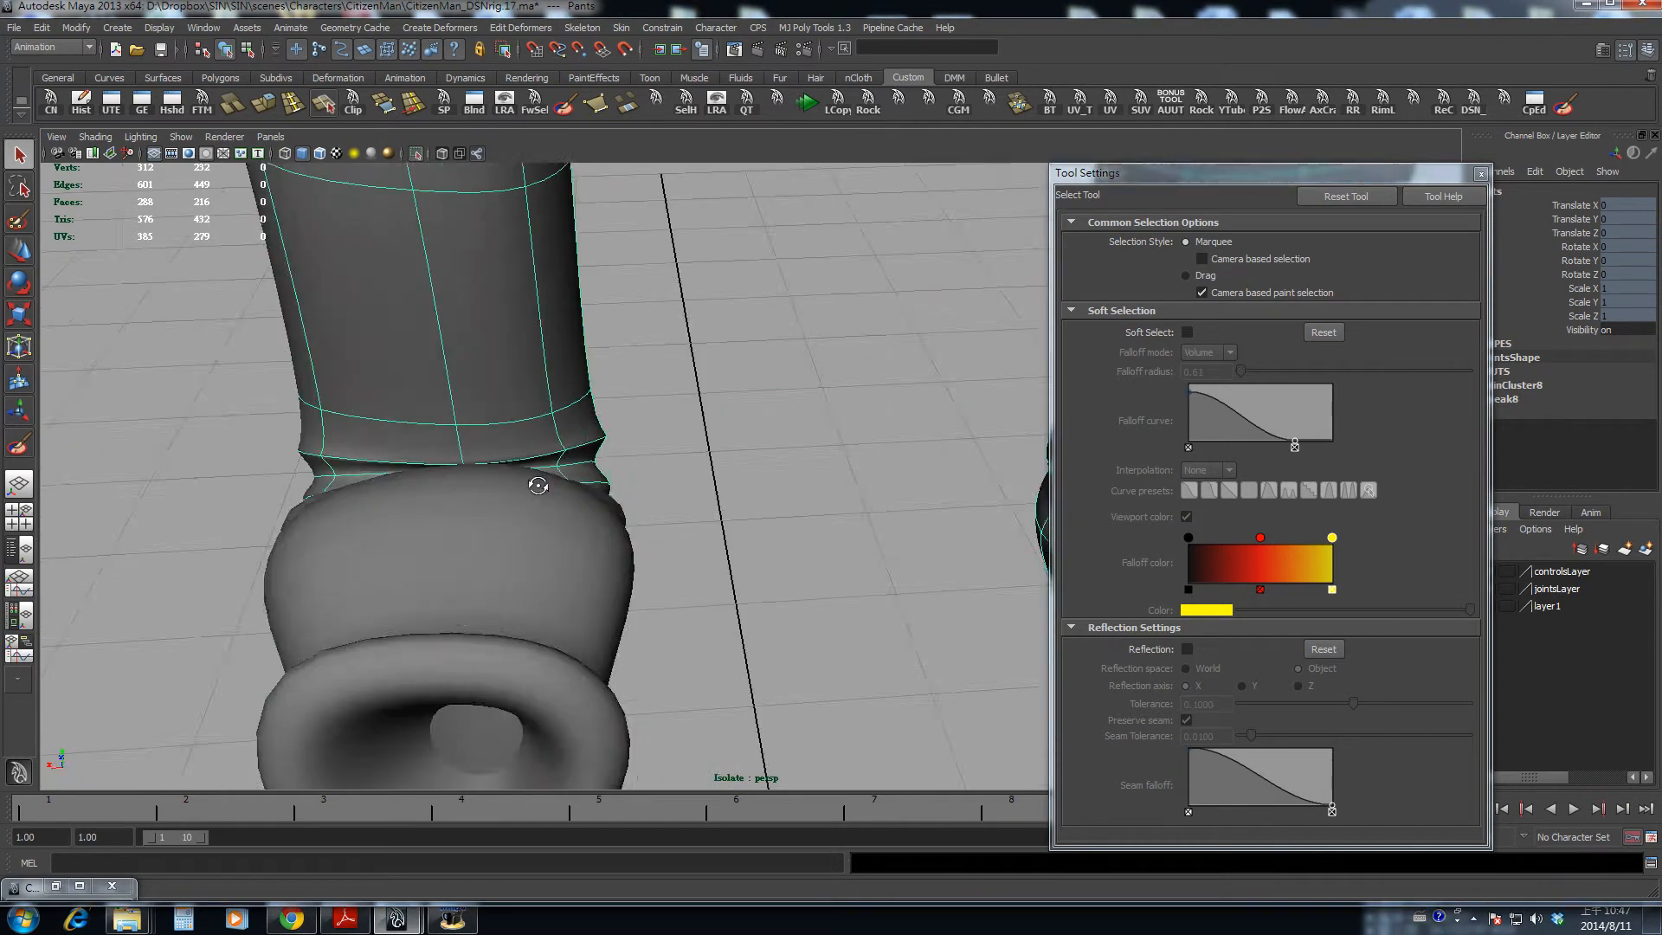
{"action": "middle_click_drag", "start_coordinate": [538, 482], "coordinate": [786, 481], "text": "alt"}
{"action": "left_click_drag", "start_coordinate": [786, 482], "coordinate": [610, 416], "text": "alt"}
- Open pants vertex 74 above the knee in the Component Editor, set its MainHipJ weight to 0 and hide zero columns
{"action": "left_click", "coordinate": [708, 450]}
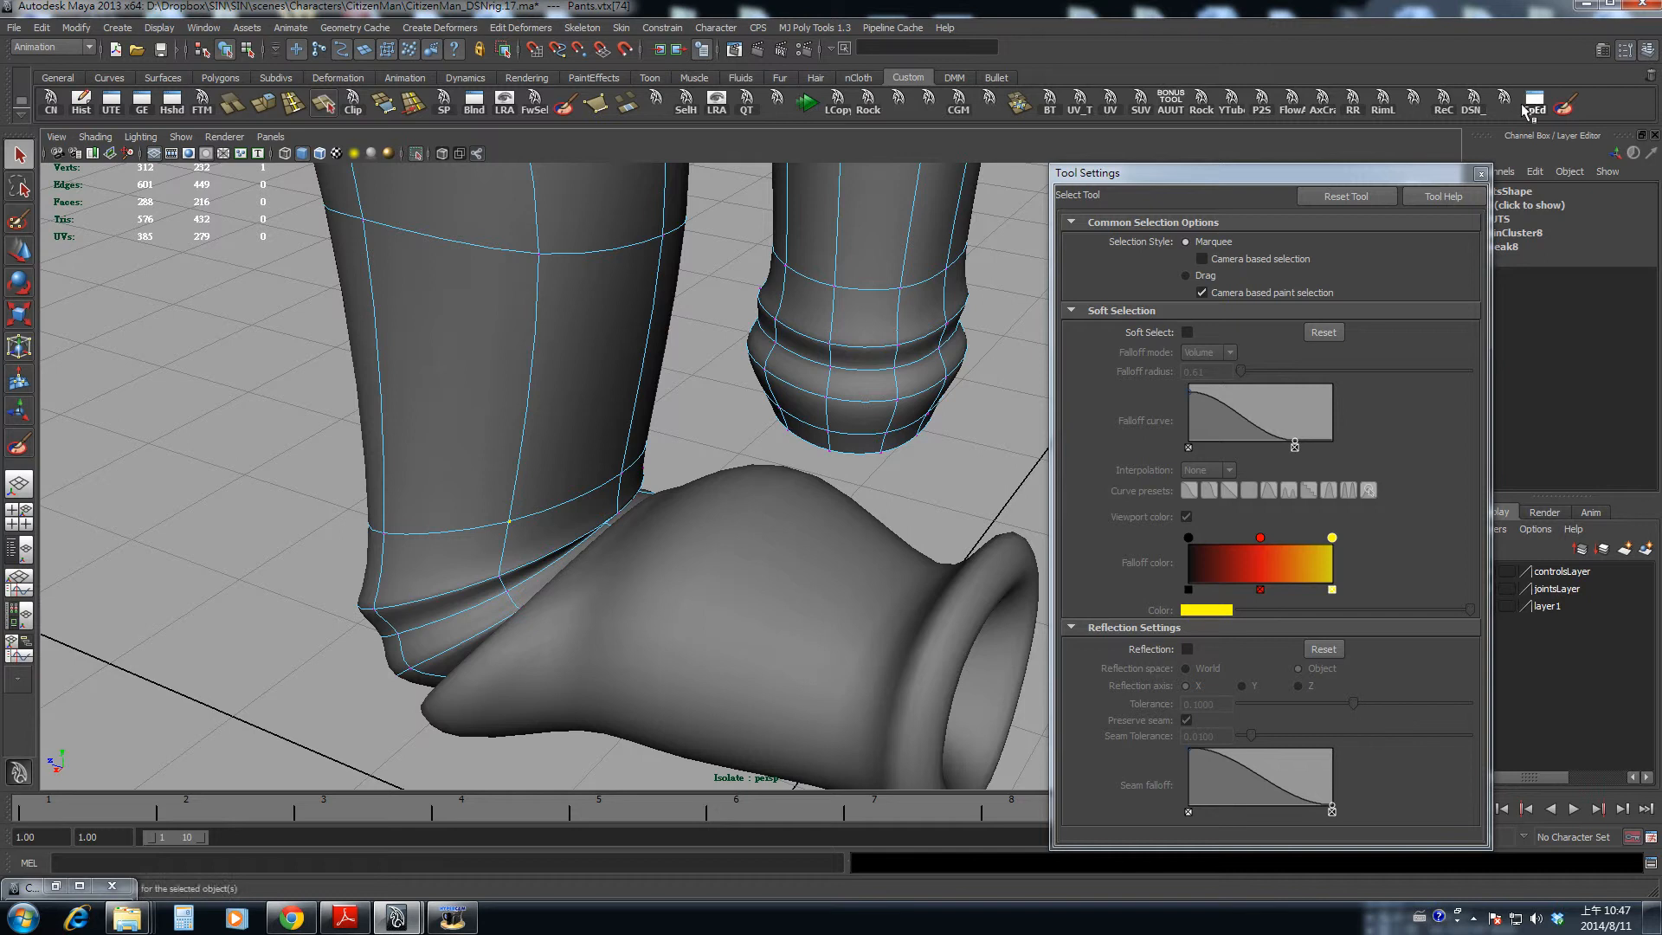
{"action": "left_click", "coordinate": [1532, 106]}
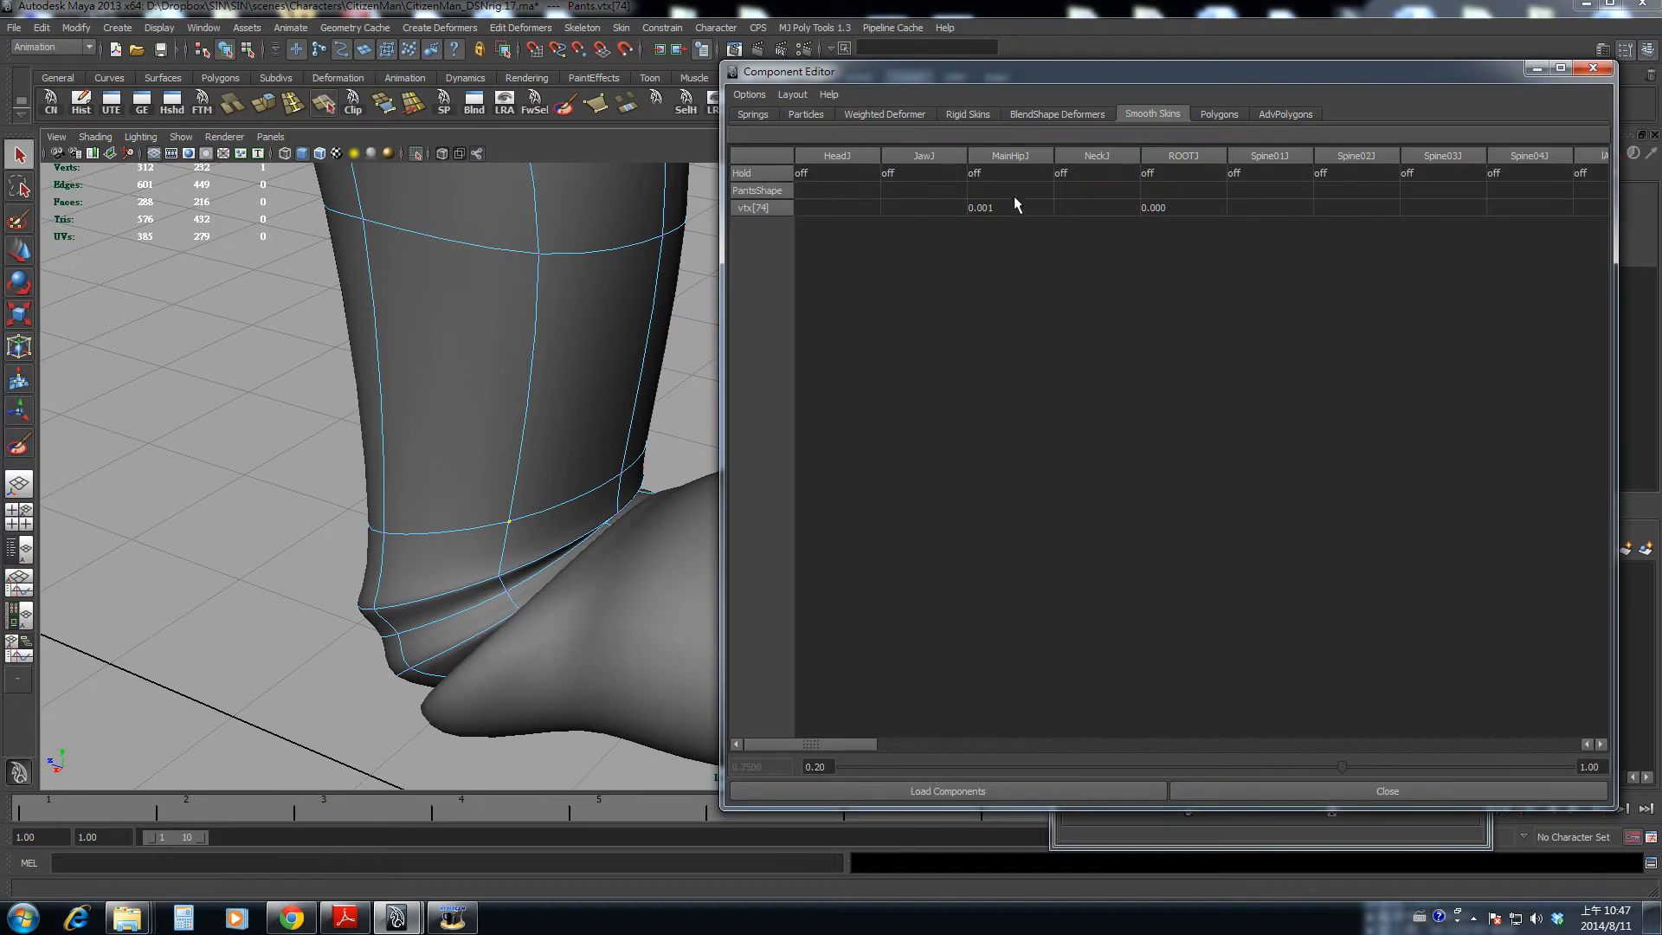
{"action": "left_click", "coordinate": [994, 208]}
{"action": "left_click", "coordinate": [748, 95]}
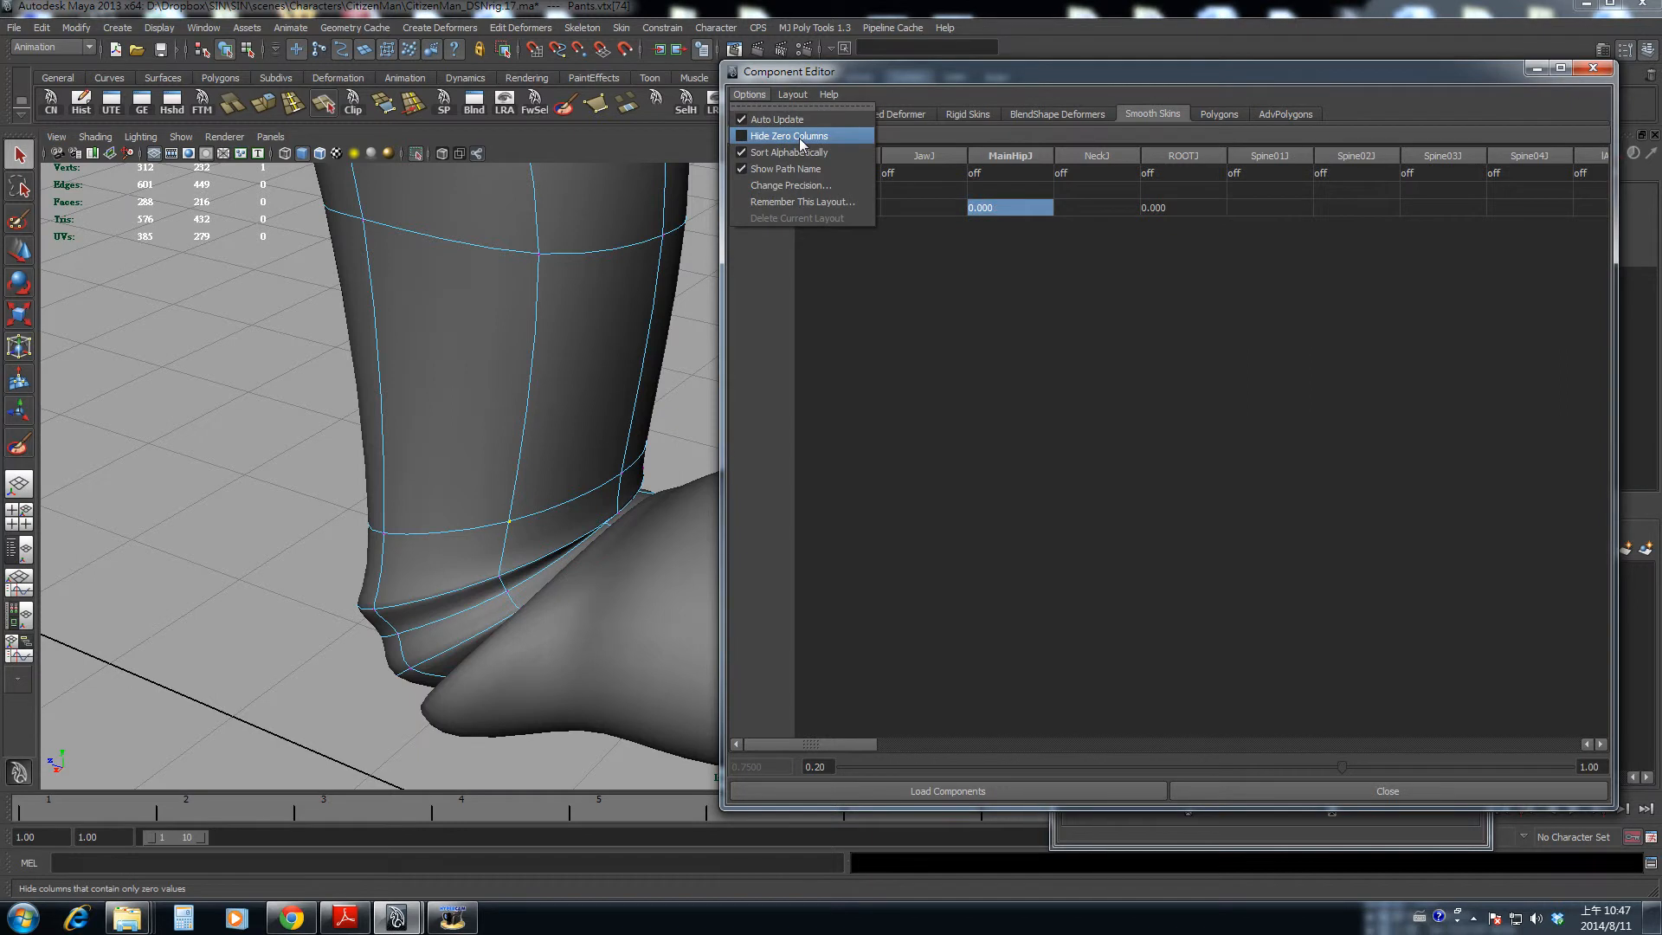
{"action": "left_click", "coordinate": [796, 136]}
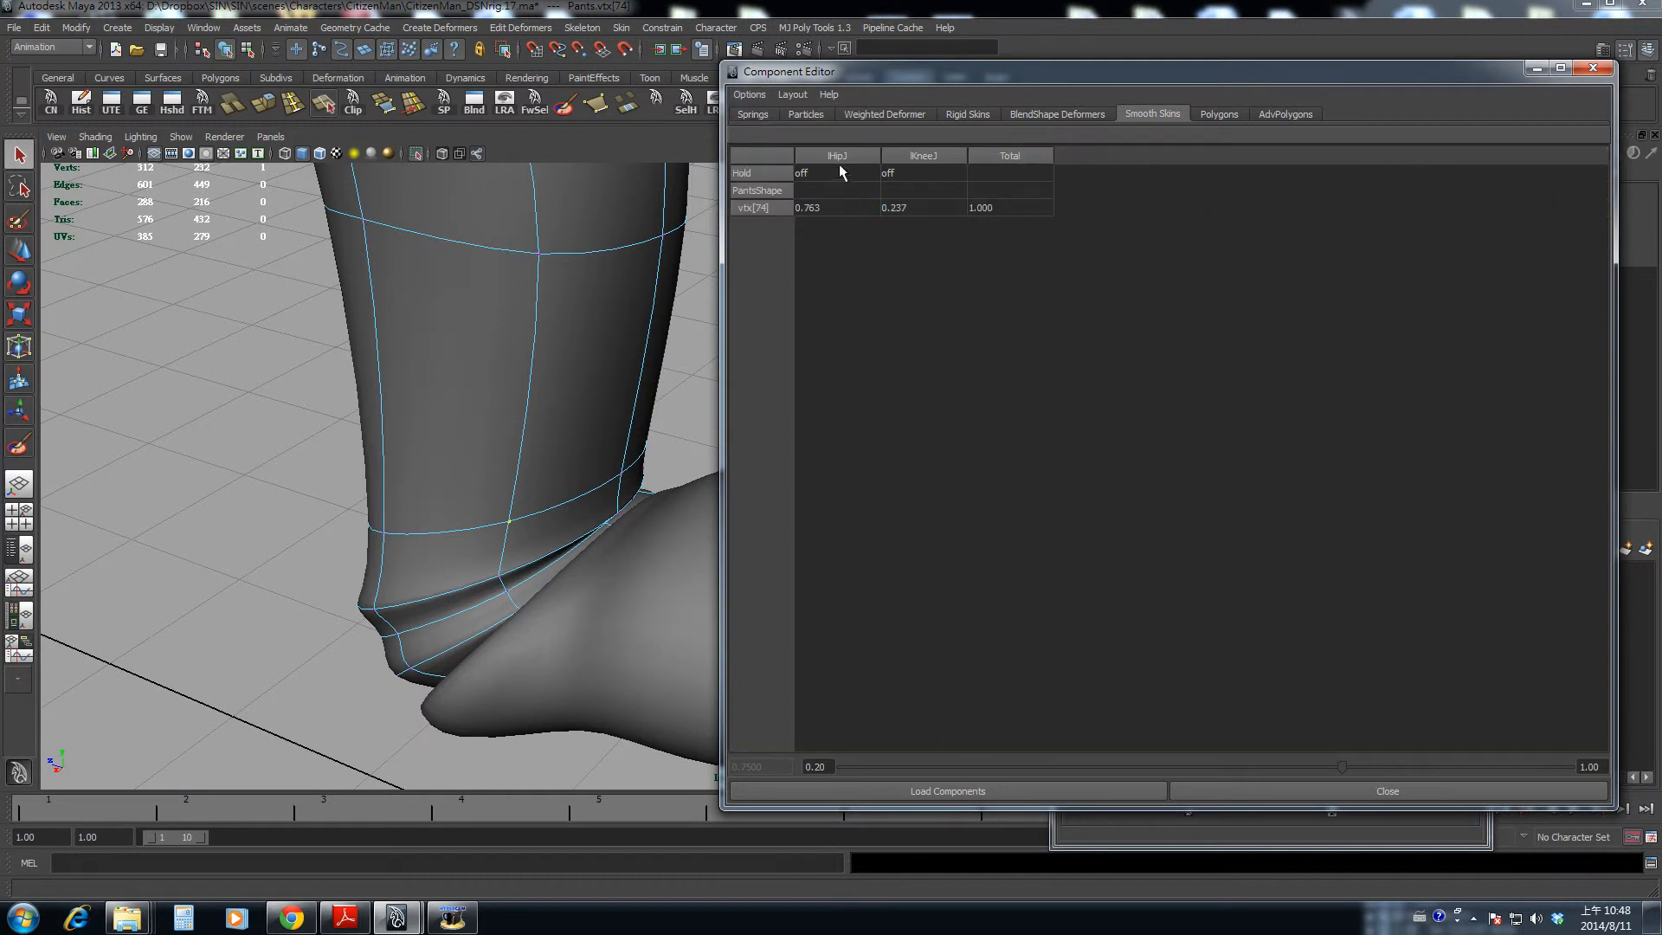
- Set the lHipJ weight of vertex 74 to 0.8
{"action": "mouse_move", "coordinate": [561, 384]}
{"action": "middle_mouse_down", "text": "alt"}
{"action": "mouse_move", "coordinate": [344, 384]}
{"action": "mouse_move", "coordinate": [555, 383]}
{"action": "middle_mouse_up", "text": "alt"}
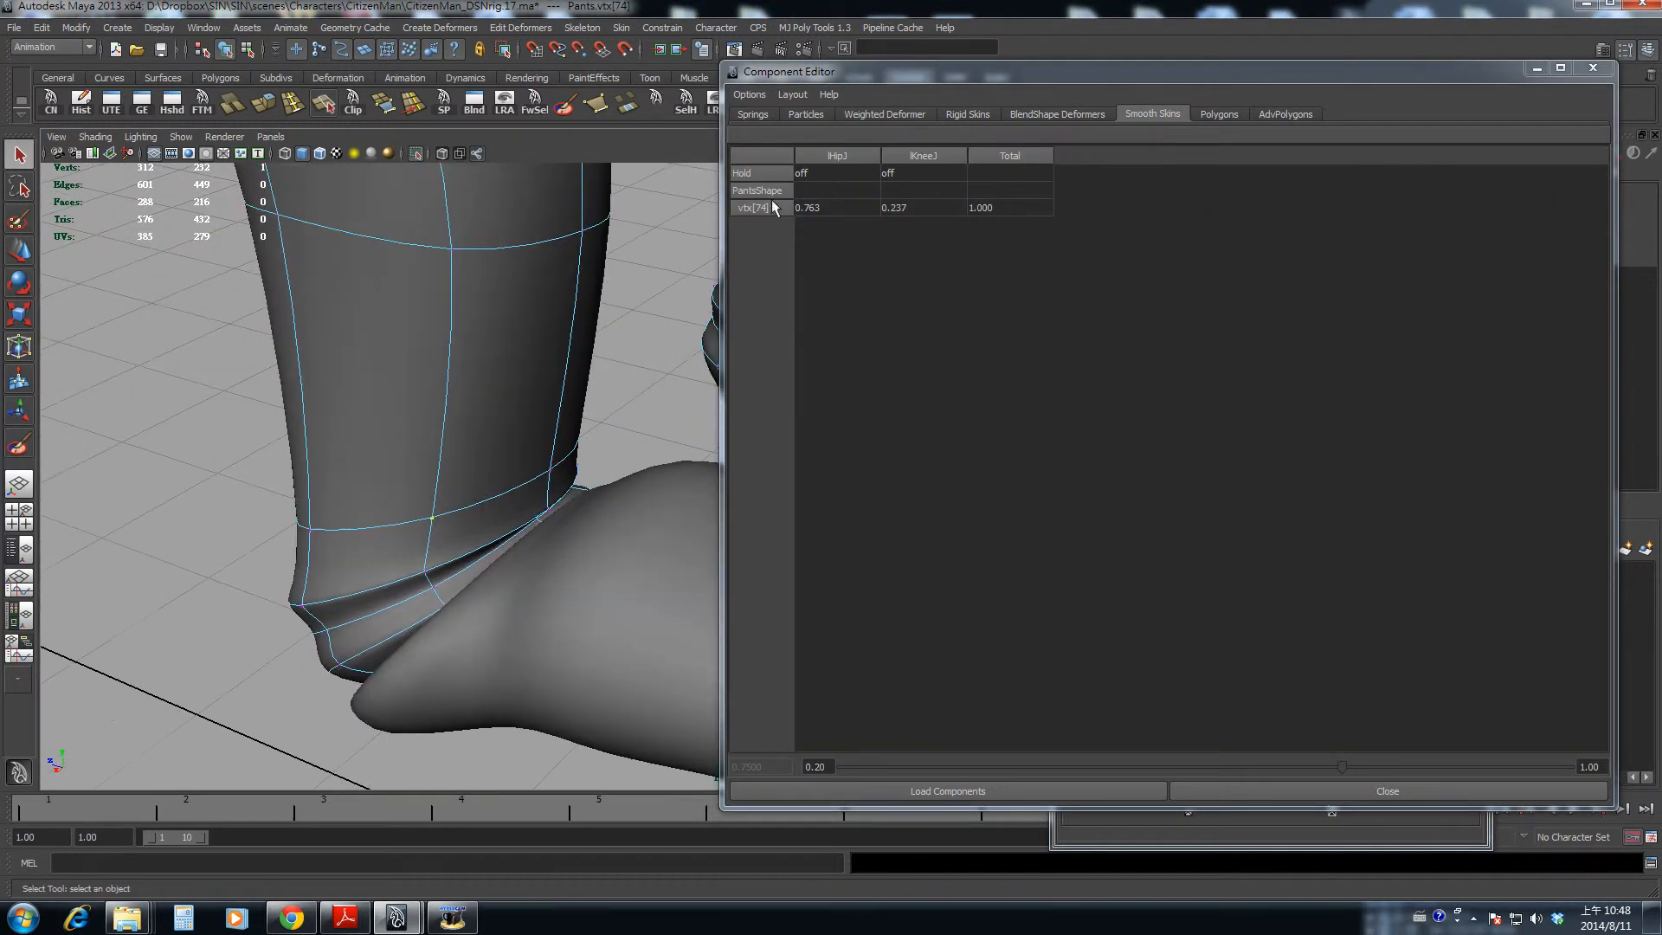
{"action": "left_click_drag", "start_coordinate": [538, 336], "coordinate": [498, 298], "text": "alt"}
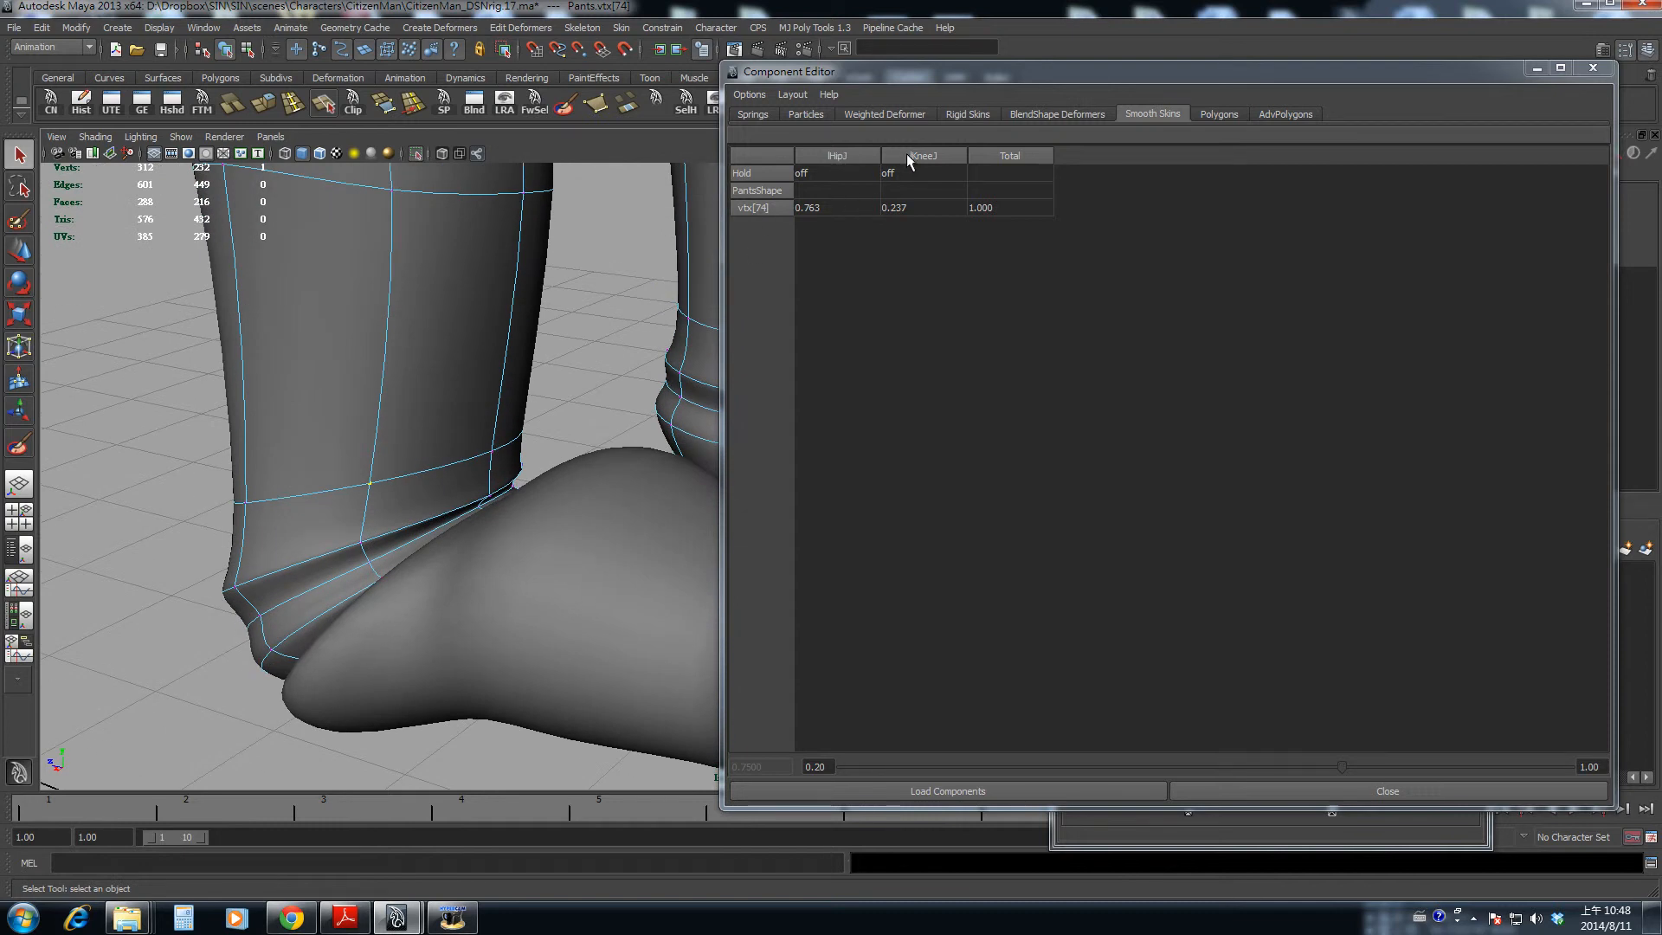
{"action": "double_click", "coordinate": [829, 210]}
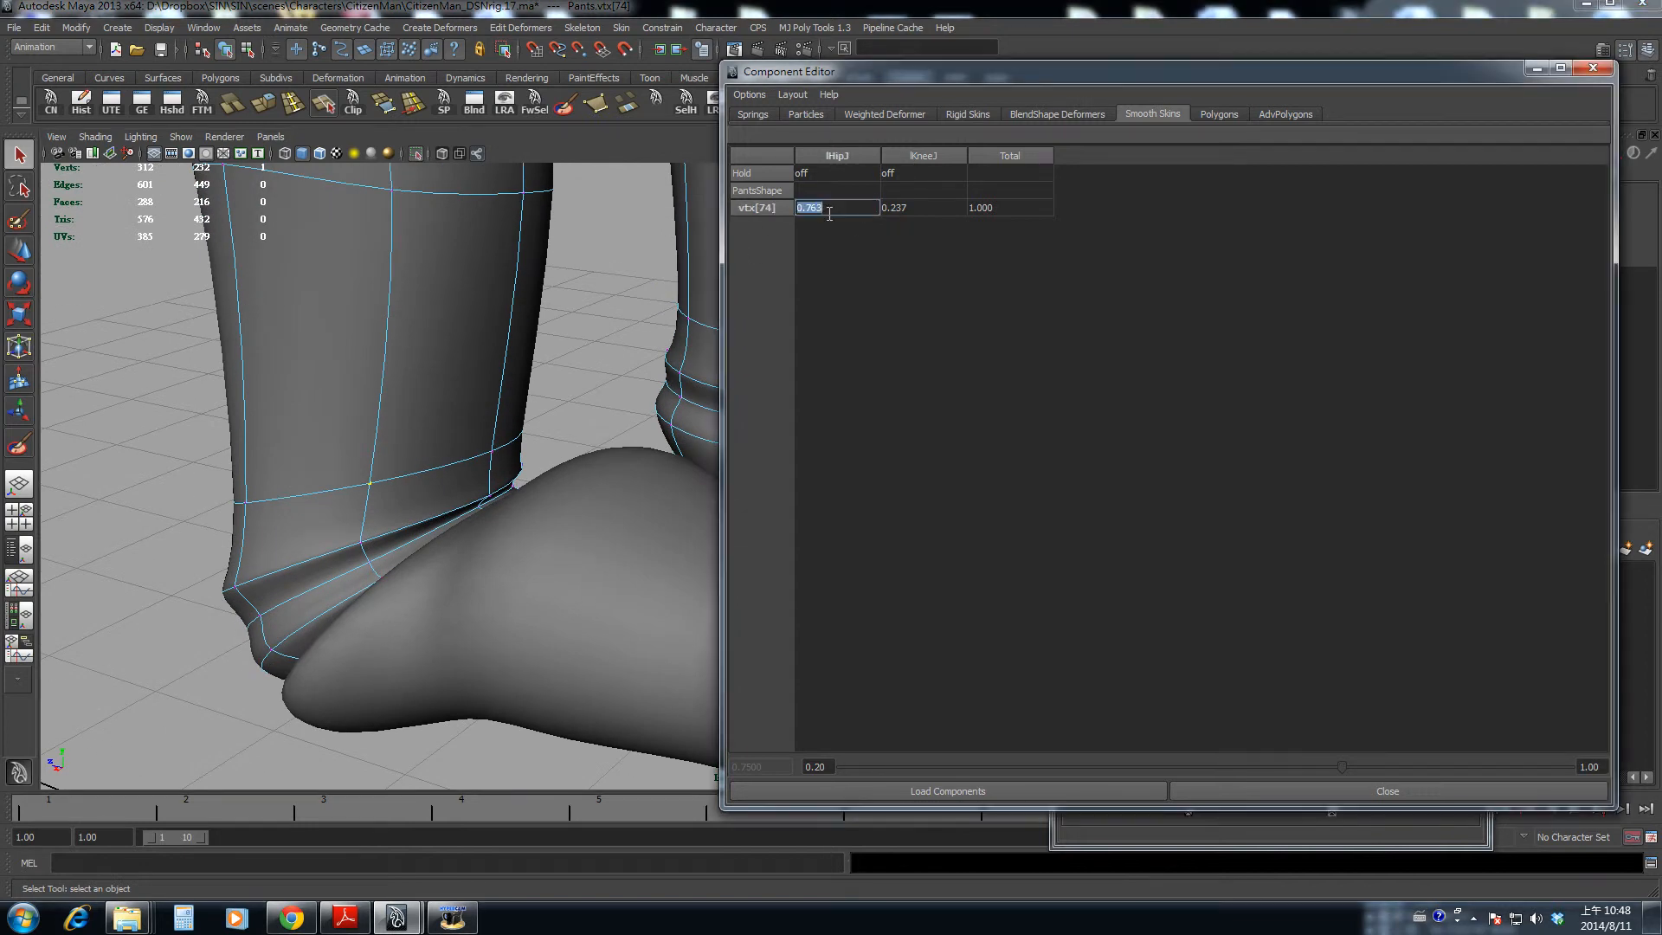
{"action": "key", "text": "Return"}
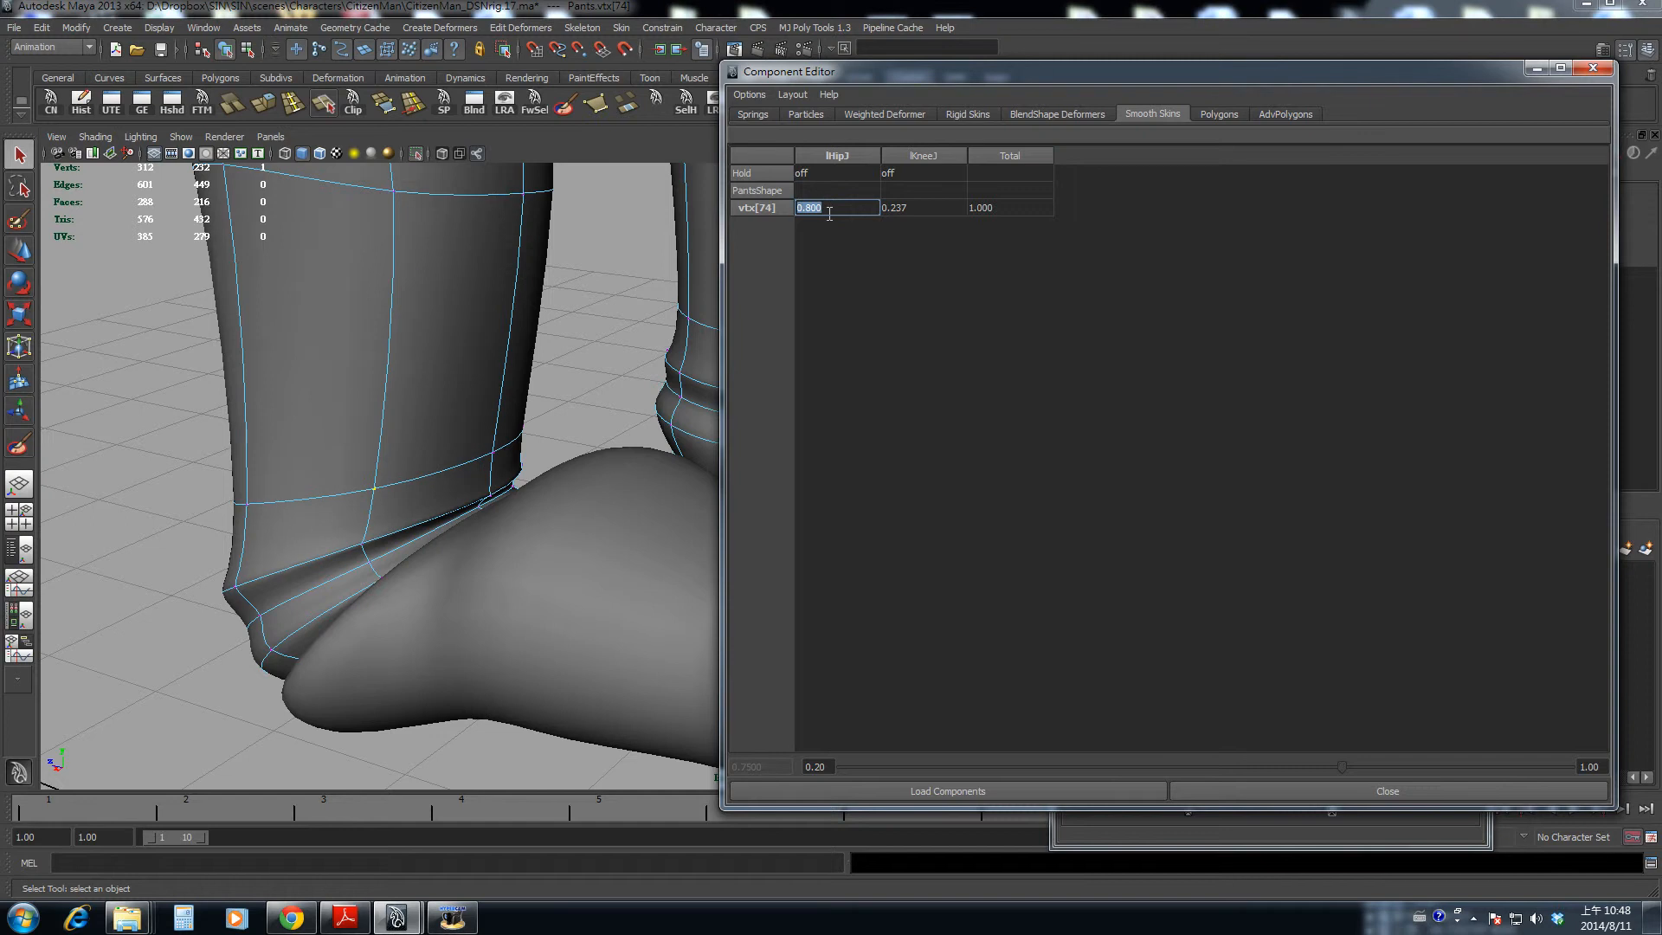
- Set pants vertex 76 on the back of the leg to MainHipJ weight 0 and lHipJ weight 0.8, trying 0.9 in between
{"action": "left_click_drag", "start_coordinate": [656, 329], "coordinate": [502, 394], "text": "alt"}
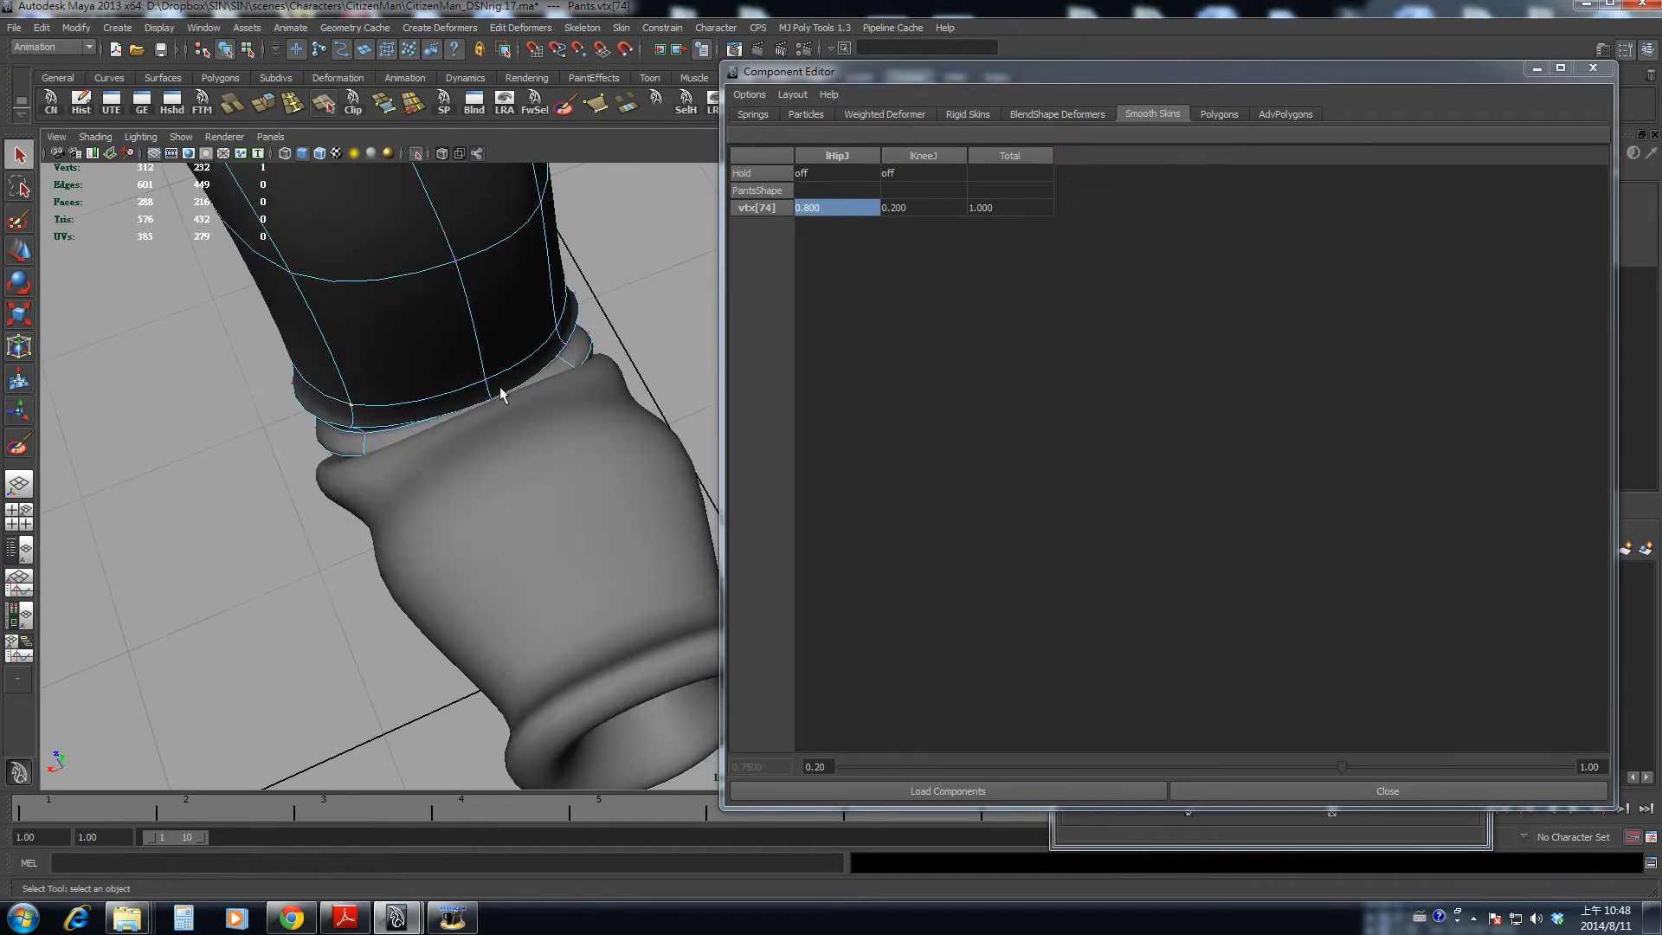
{"action": "left_click", "coordinate": [555, 331]}
{"action": "left_click", "coordinate": [839, 206]}
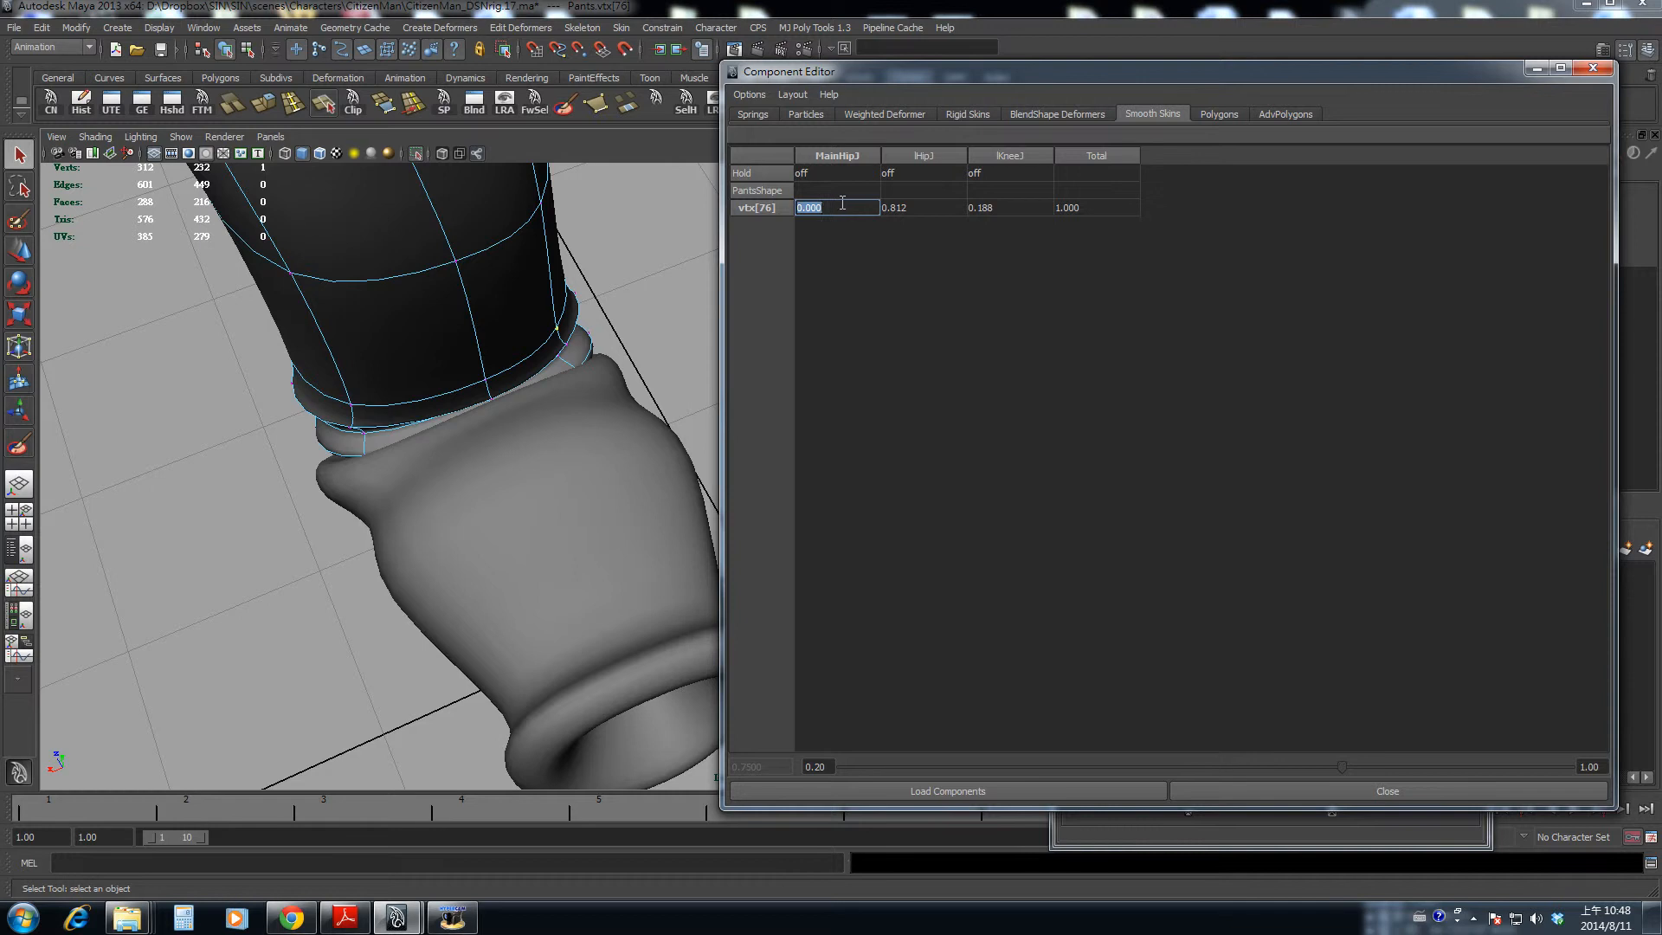
{"action": "type", "text": "0"}
{"action": "key", "text": "Return"}
{"action": "left_click", "coordinate": [834, 209]}
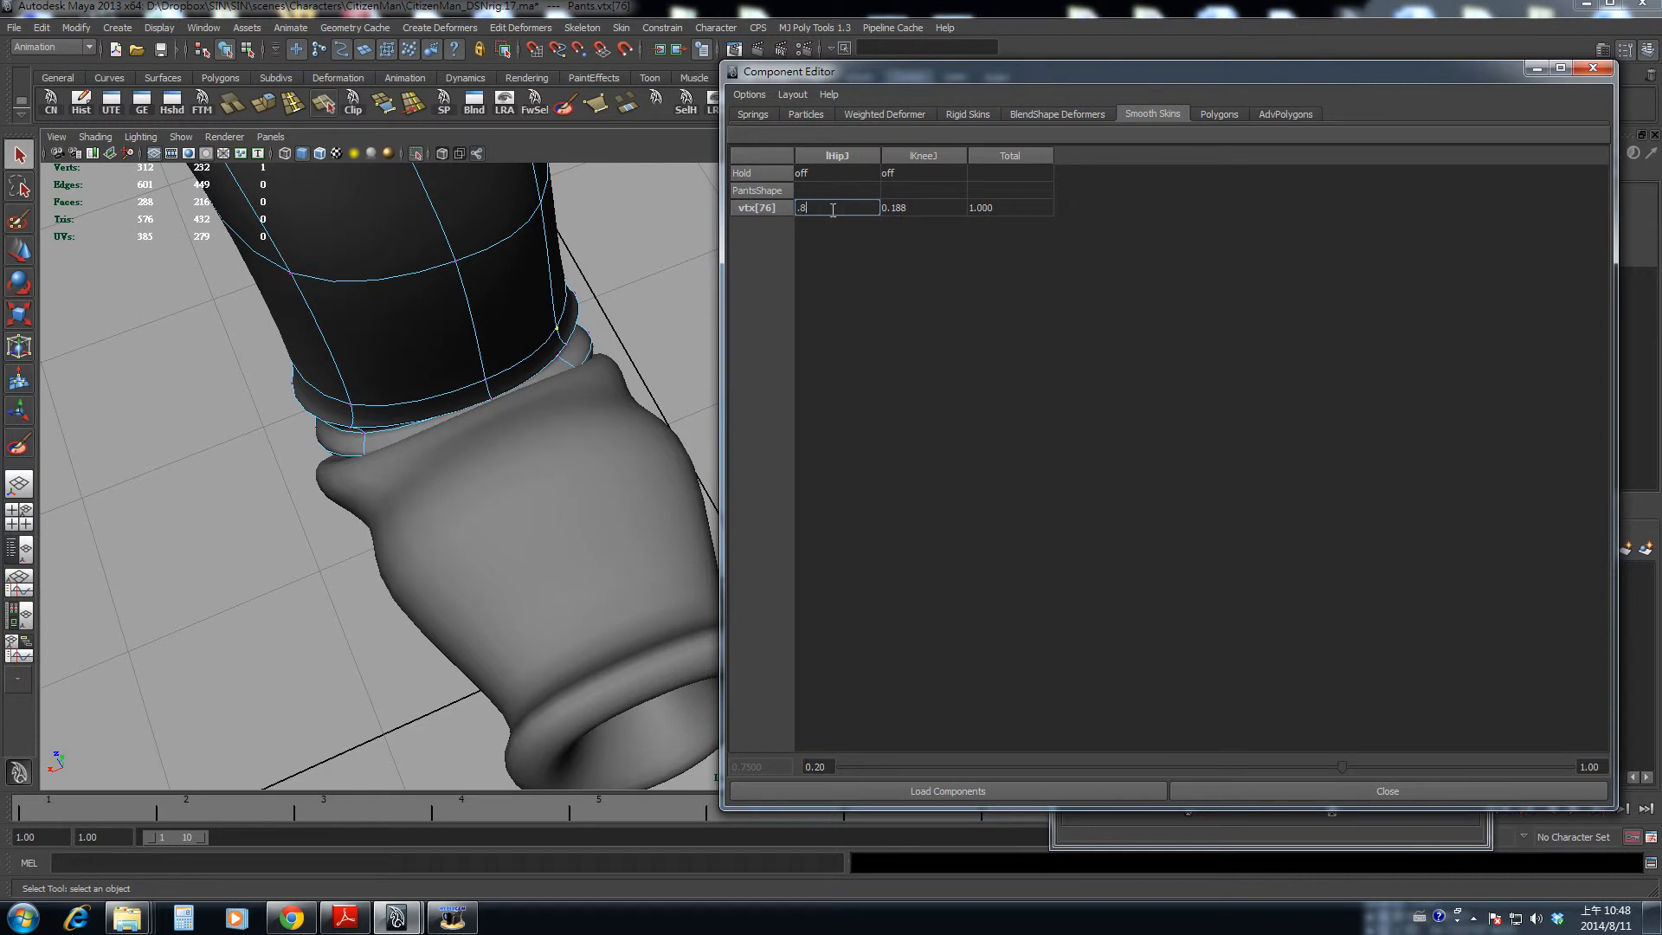
{"action": "type", "text": ".8"}
{"action": "key", "text": "Return"}
{"action": "type", "text": ".9"}
{"action": "key", "text": "Return"}
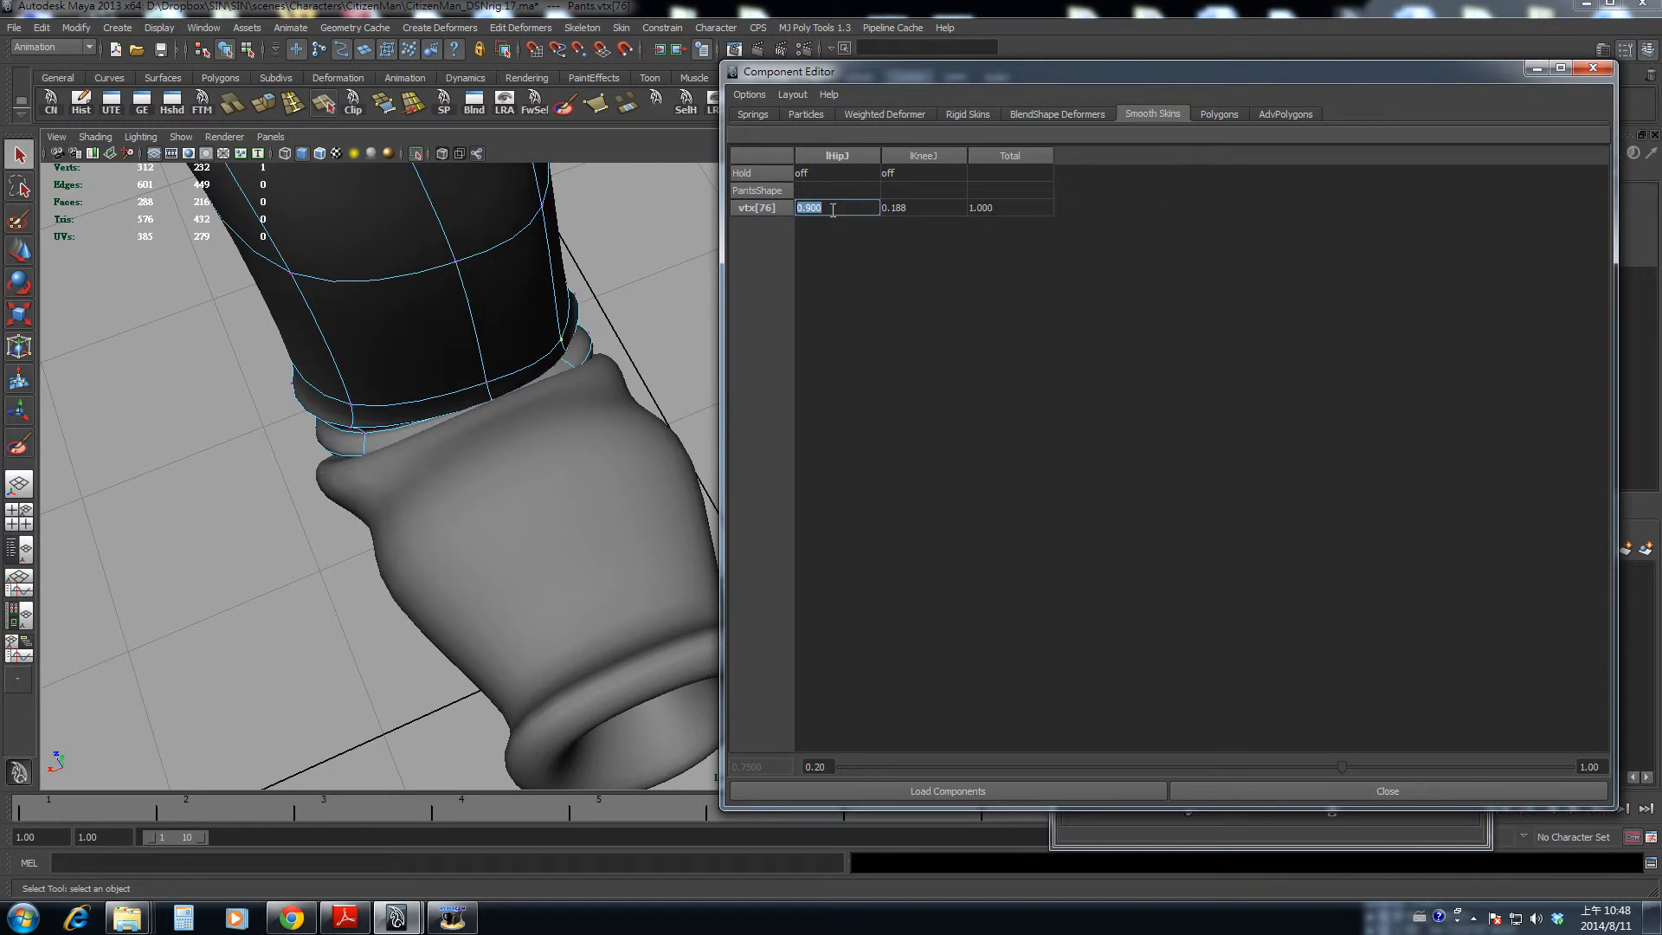
{"action": "type", "text": ".8"}
{"action": "key", "text": "Return"}
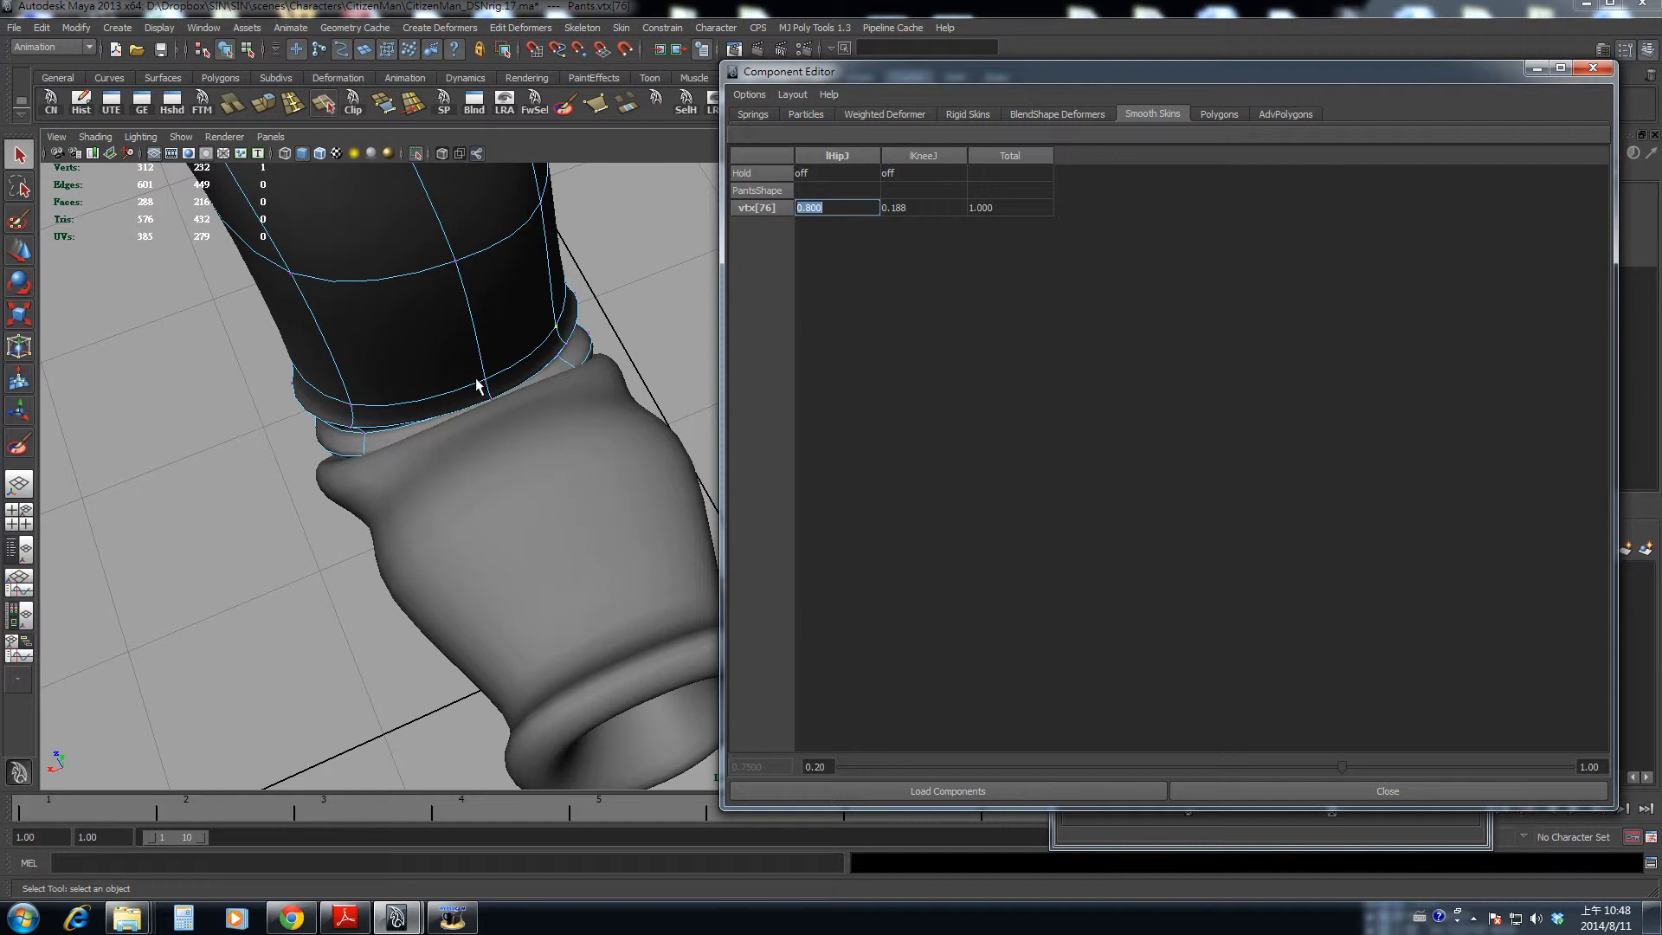
- Set the lHipJ weight of pants vertex 75 behind the knee to 0.9 and scrub the timeline to check the bend
{"action": "left_click", "coordinate": [489, 386]}
{"action": "left_click", "coordinate": [941, 207]}
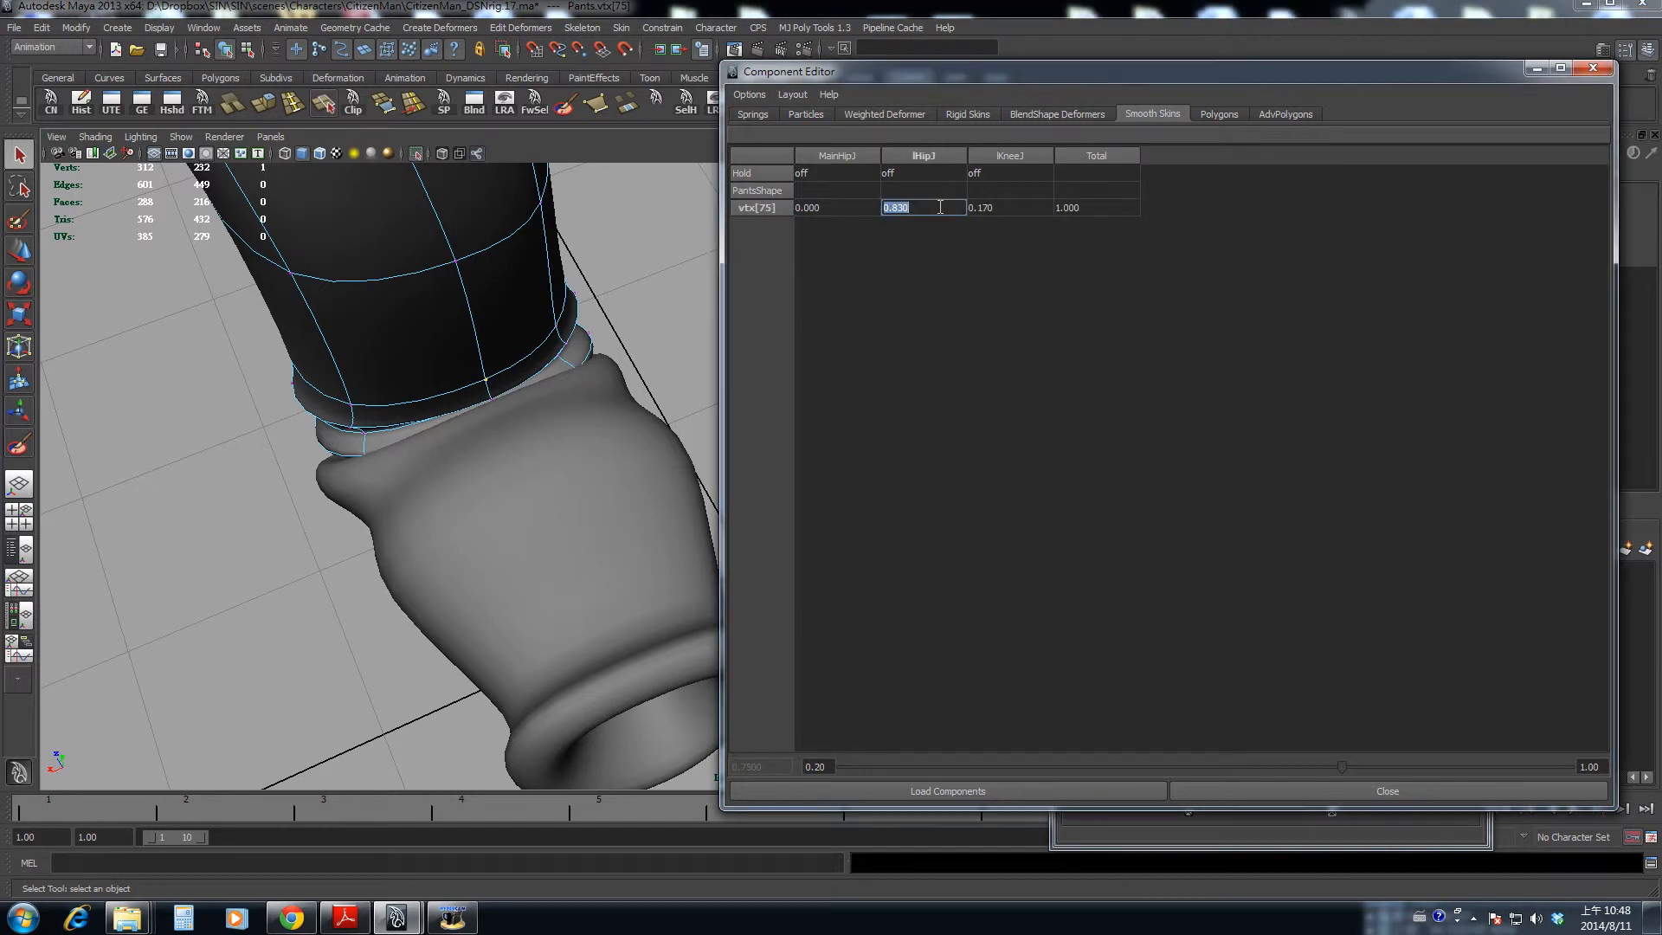
{"action": "type", "text": ".9"}
{"action": "key", "text": "Return"}
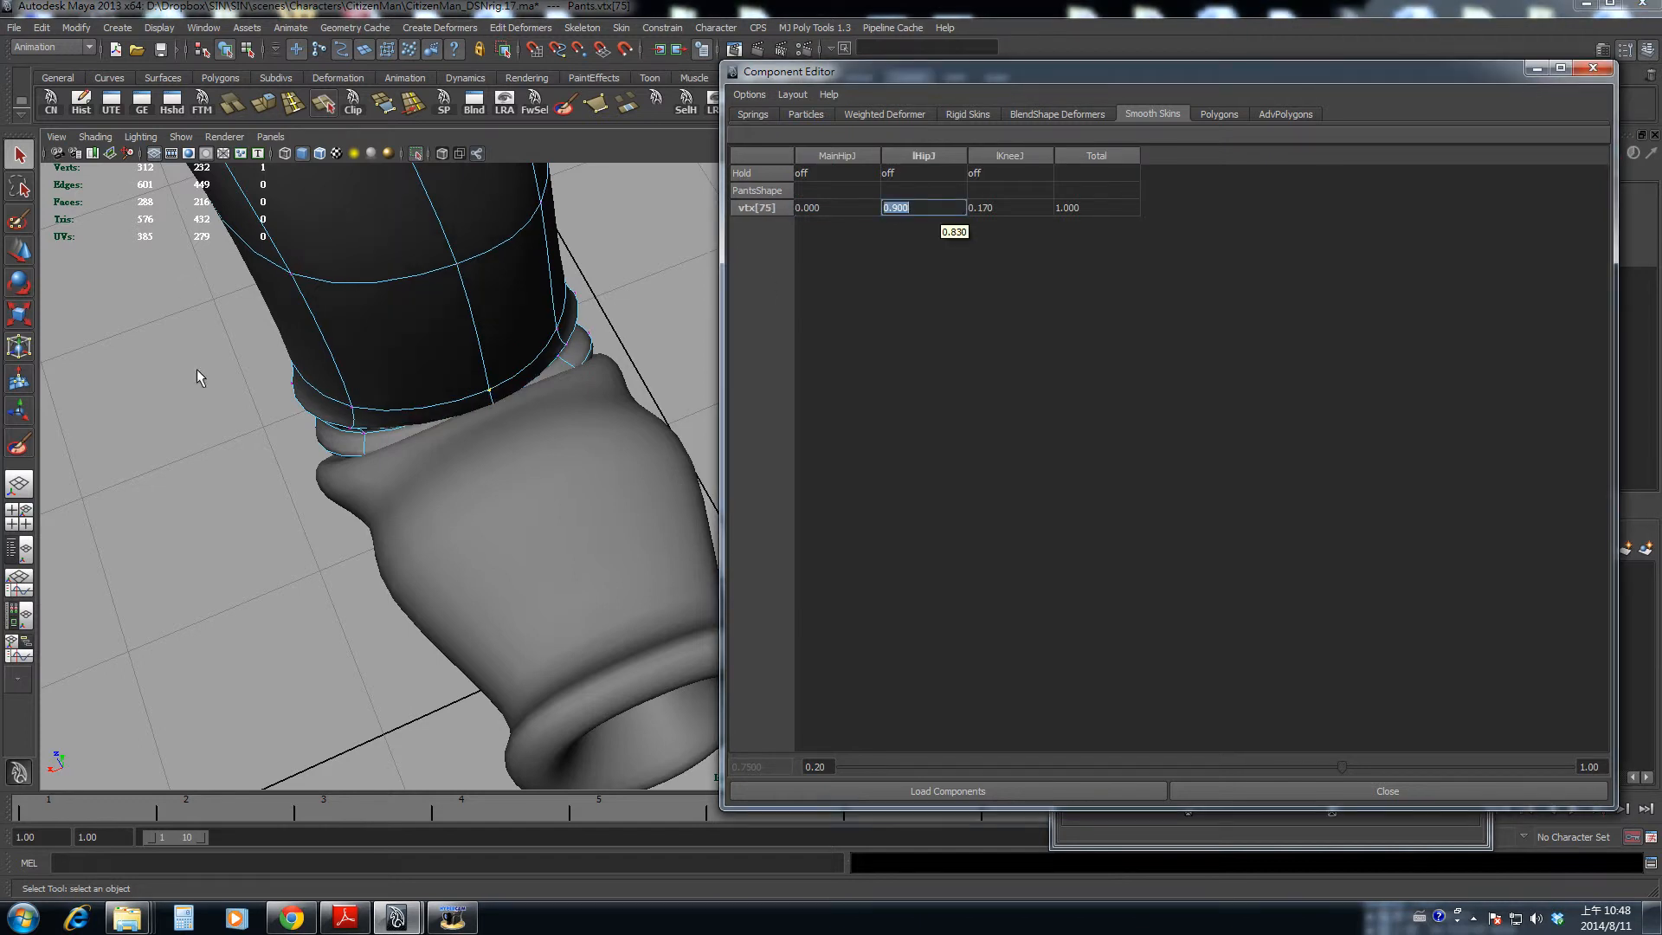
{"action": "left_click_drag", "start_coordinate": [198, 377], "coordinate": [514, 407], "text": "alt"}
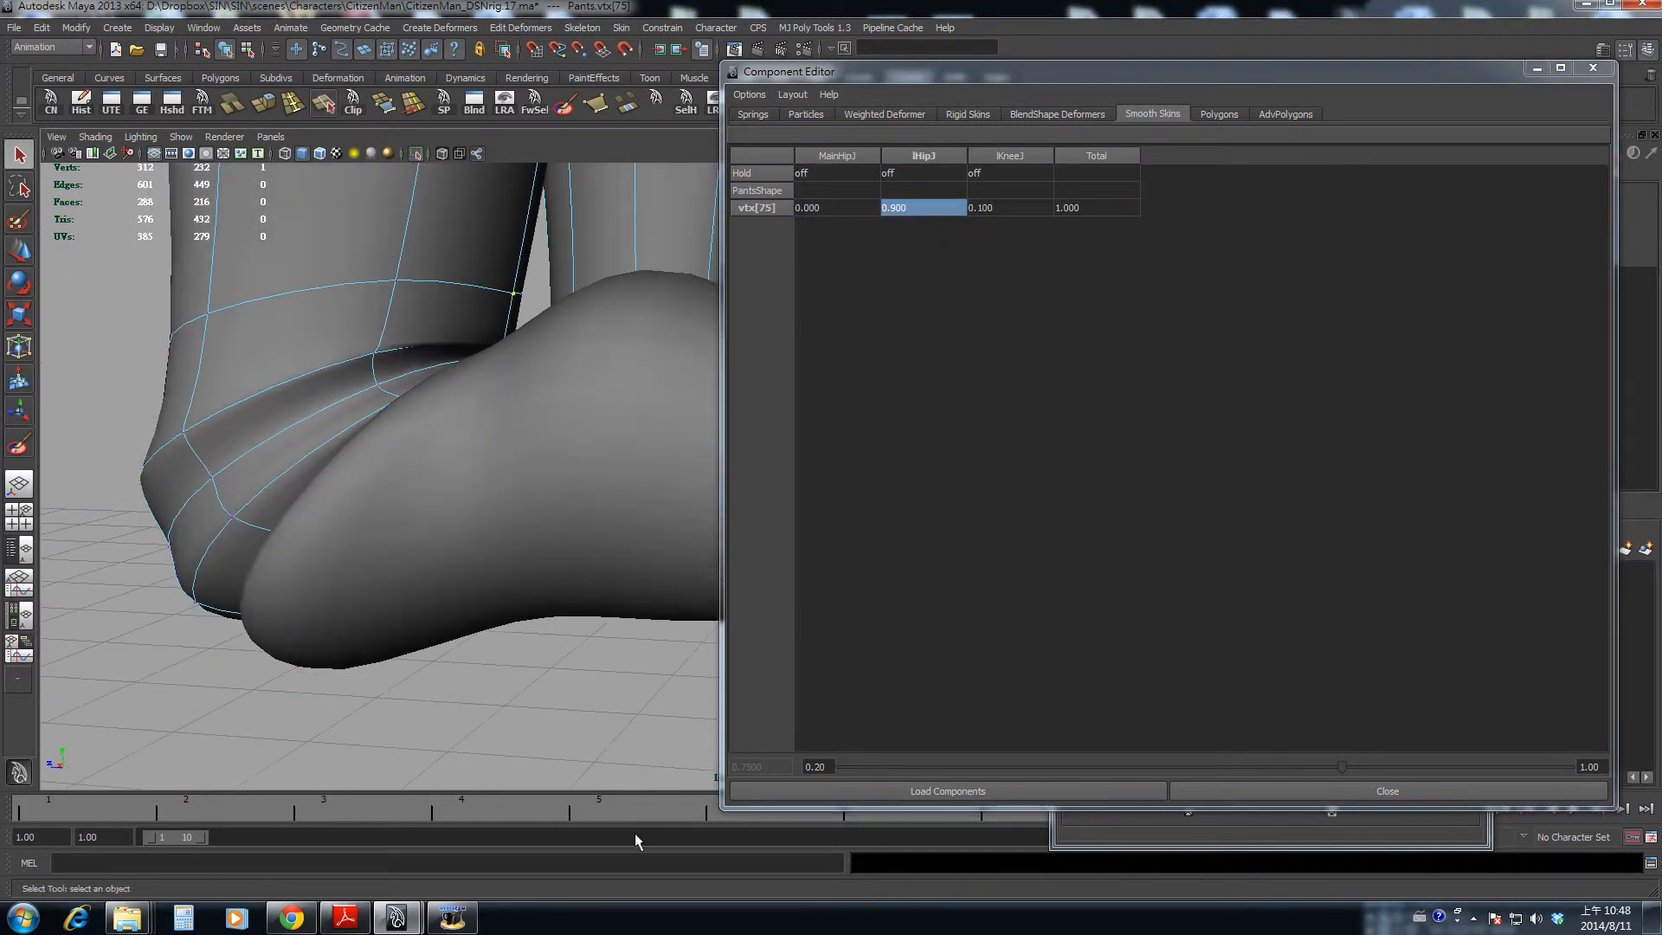
{"action": "left_click_drag", "start_coordinate": [572, 814], "coordinate": [735, 804]}
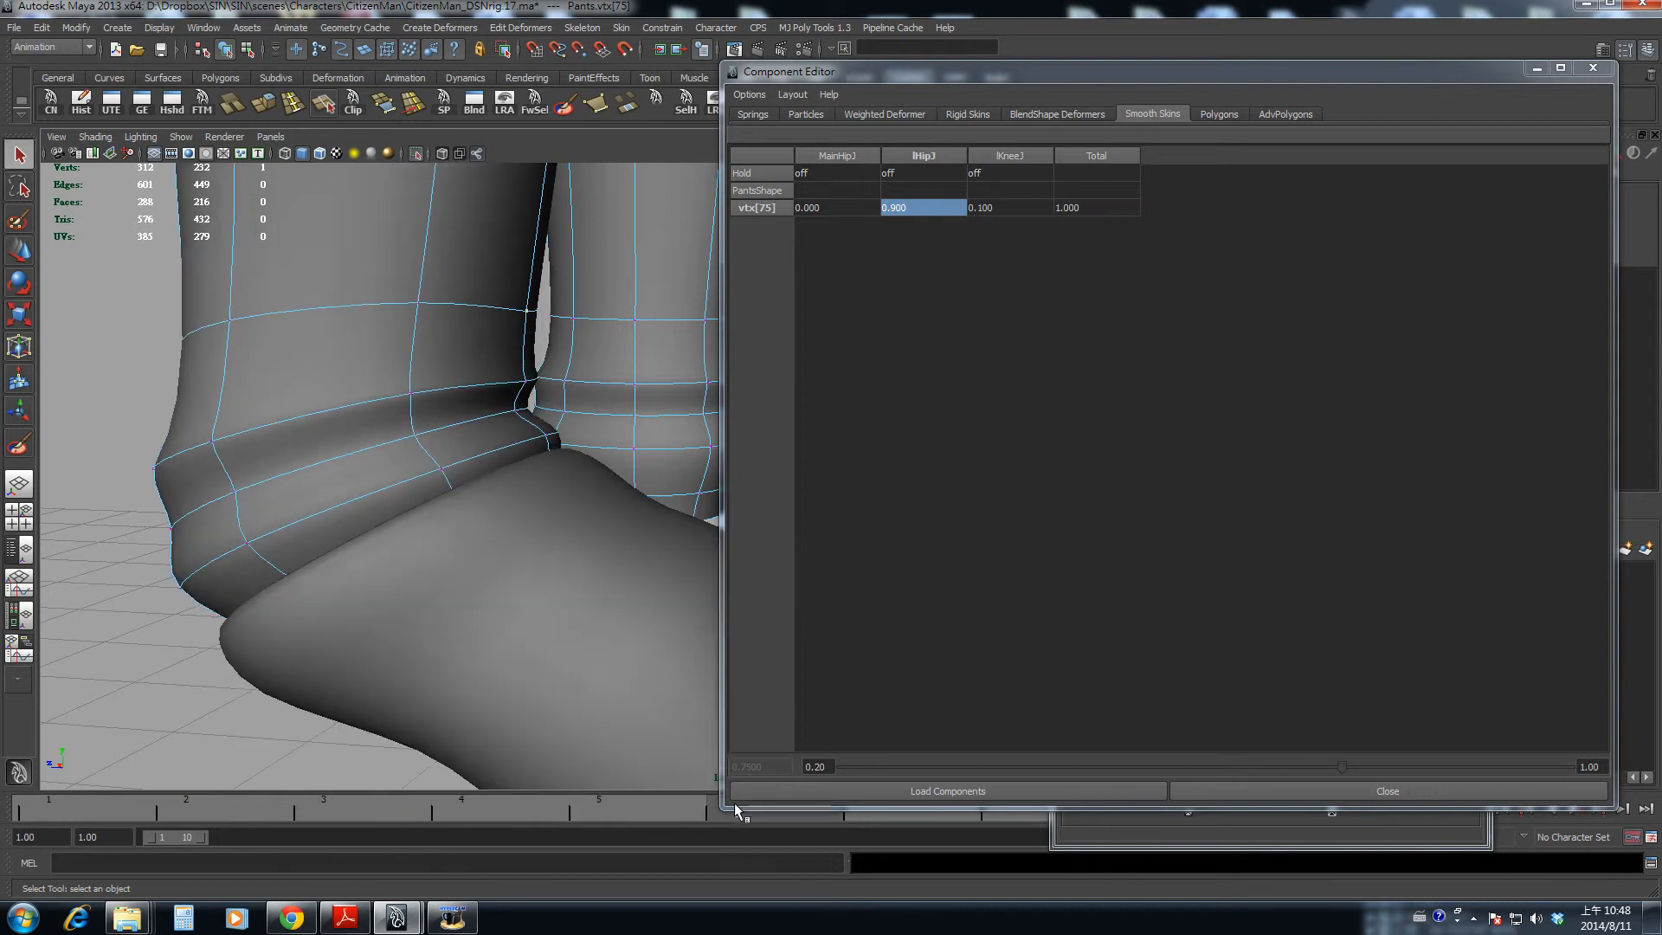
- Select the four pants vertices 83, 102, 111 and 117 in the crease behind the left knee and scrub through the bend
{"action": "left_click", "coordinate": [518, 412]}
{"action": "mouse_move", "coordinate": [537, 469]}
{"action": "left_mouse_down", "text": "alt"}
{"action": "mouse_move", "coordinate": [502, 453]}
{"action": "mouse_move", "coordinate": [492, 520]}
{"action": "mouse_move", "coordinate": [512, 525]}
{"action": "mouse_move", "coordinate": [482, 530]}
{"action": "mouse_move", "coordinate": [491, 503]}
{"action": "left_mouse_up", "text": "alt"}
{"action": "left_click", "coordinate": [475, 425], "text": "shift"}
{"action": "key", "text": "4"}
{"action": "key", "text": "5"}
{"action": "left_click_drag", "start_coordinate": [498, 814], "coordinate": [1055, 842]}
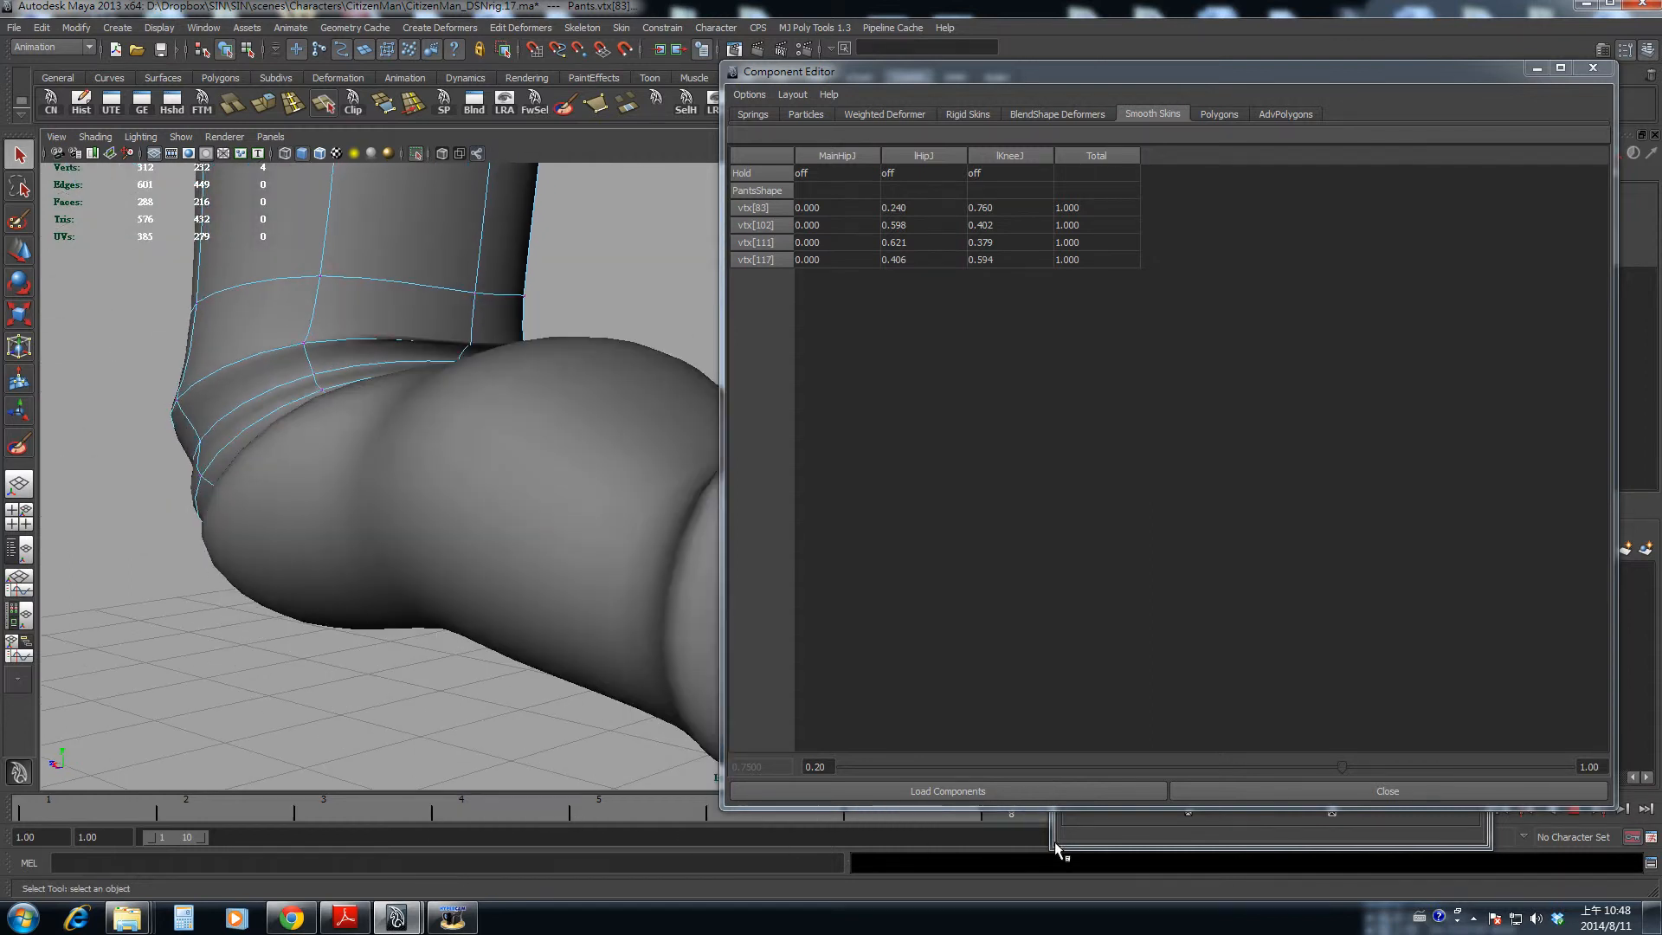
- Set the MainHipJ weight of the four selected knee-crease vertices to 0
{"action": "left_click_drag", "start_coordinate": [372, 554], "coordinate": [496, 438], "text": "alt"}
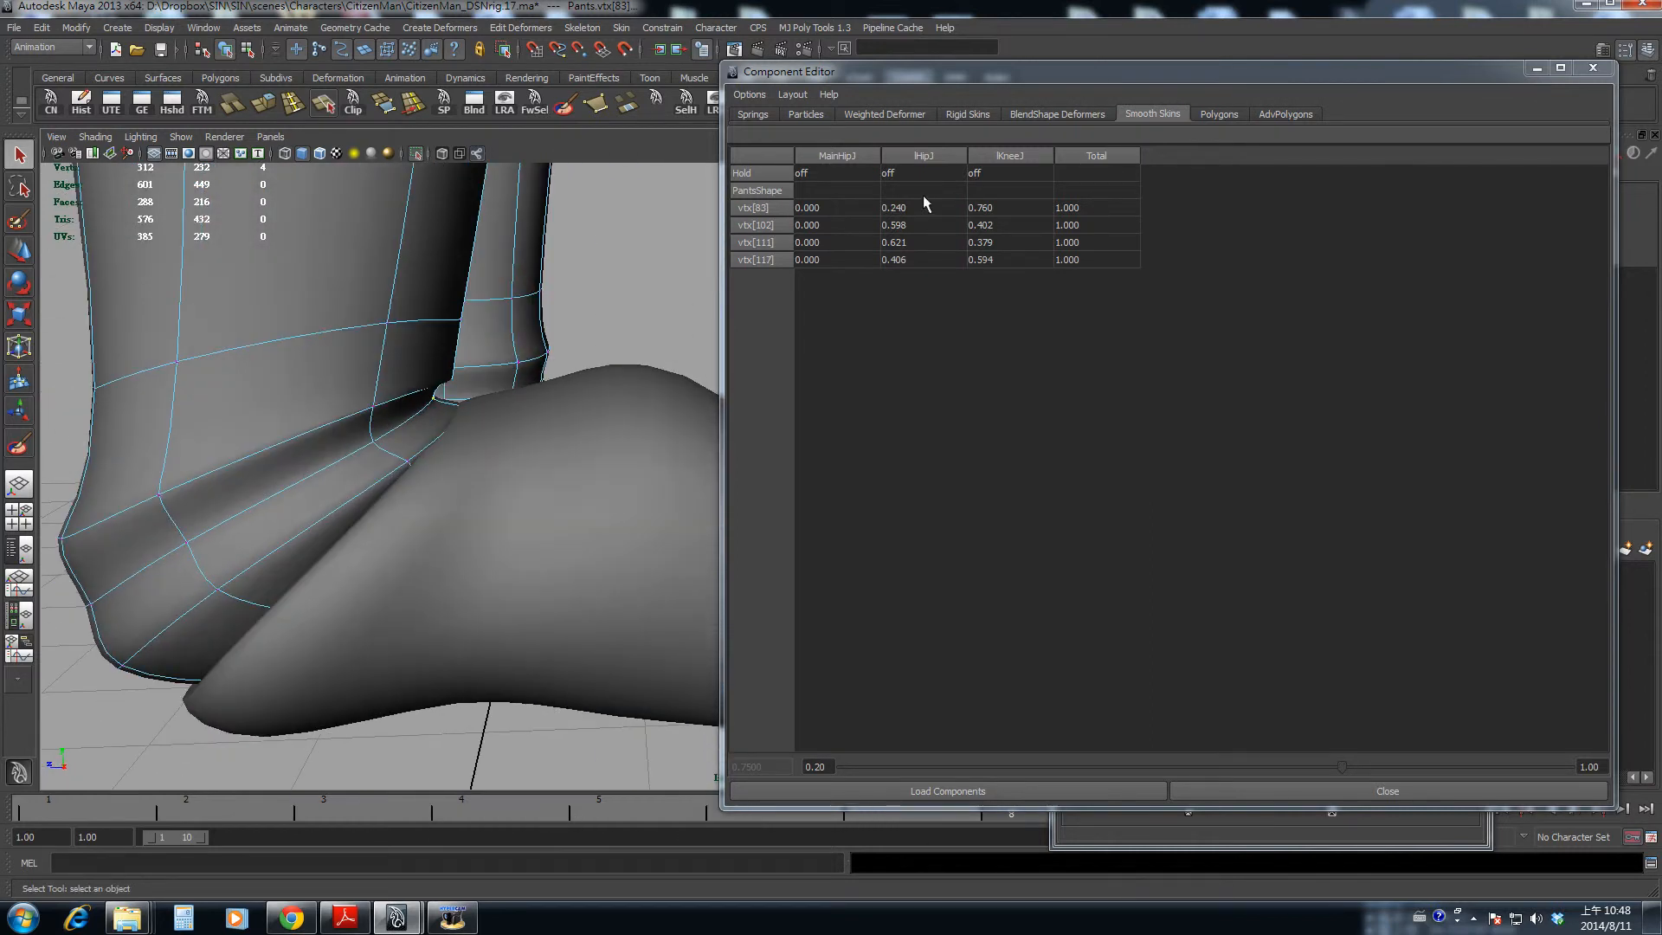
{"action": "left_click_drag", "start_coordinate": [818, 208], "coordinate": [824, 267]}
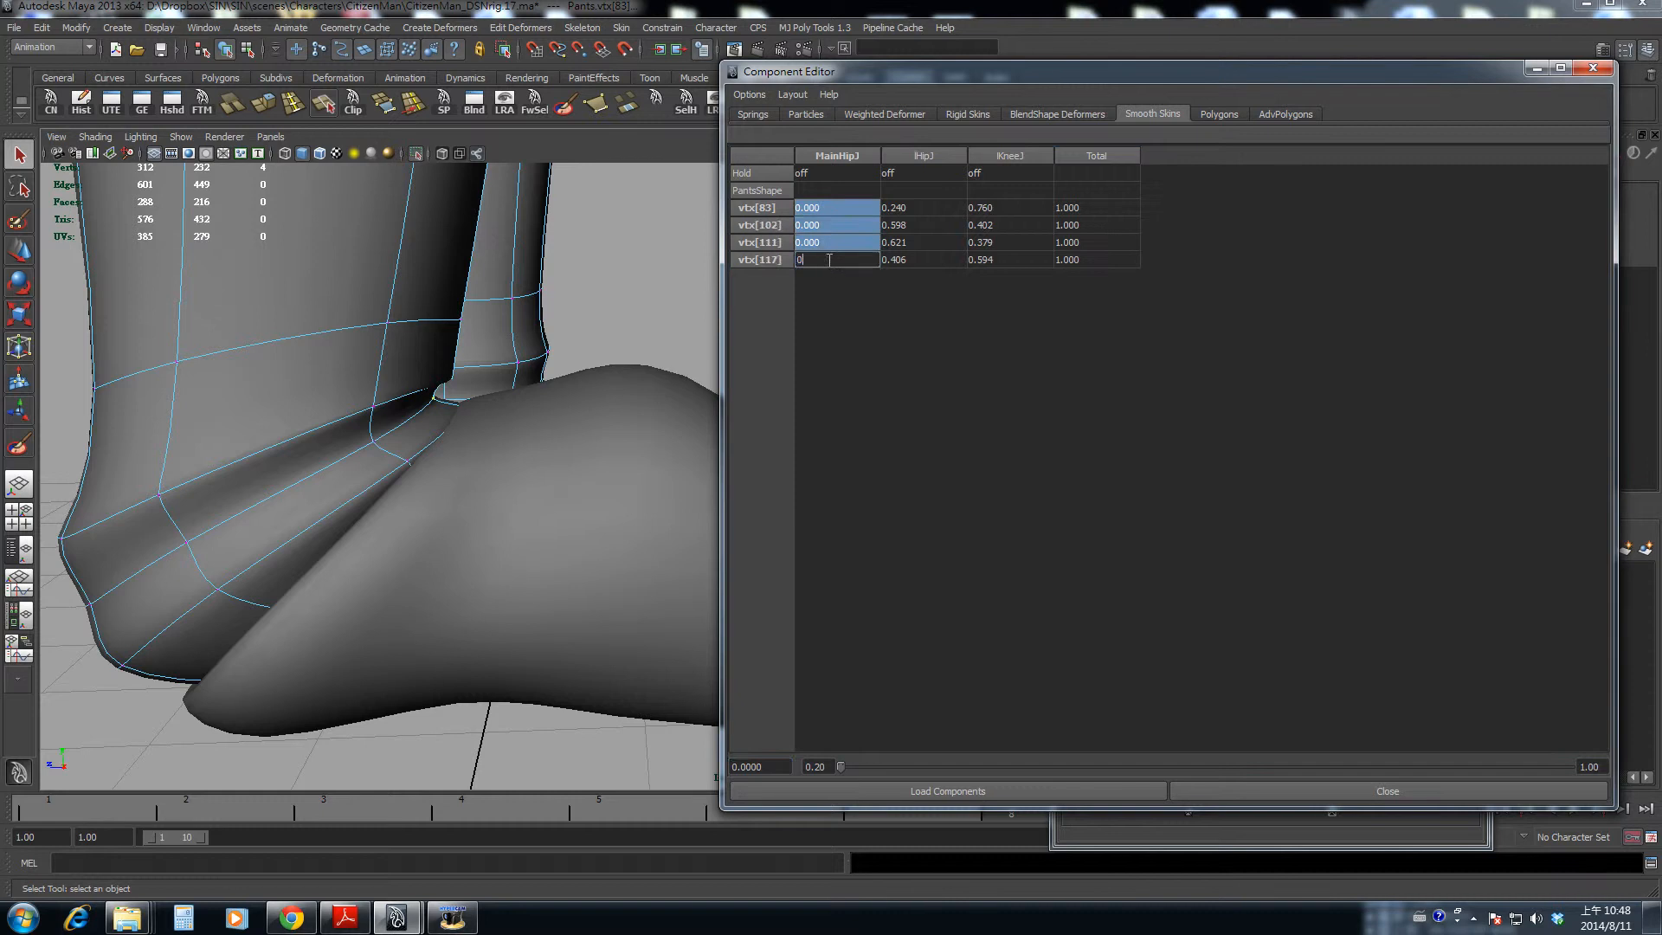
{"action": "type", "text": "0"}
{"action": "key", "text": "Return"}
- Test lKneeJ weights of 0.3 and 0.9 on the four selected knee-crease vertices
{"action": "left_click_drag", "start_coordinate": [907, 208], "coordinate": [929, 260]}
{"action": "type", "text": ".3"}
{"action": "key", "text": "Return"}
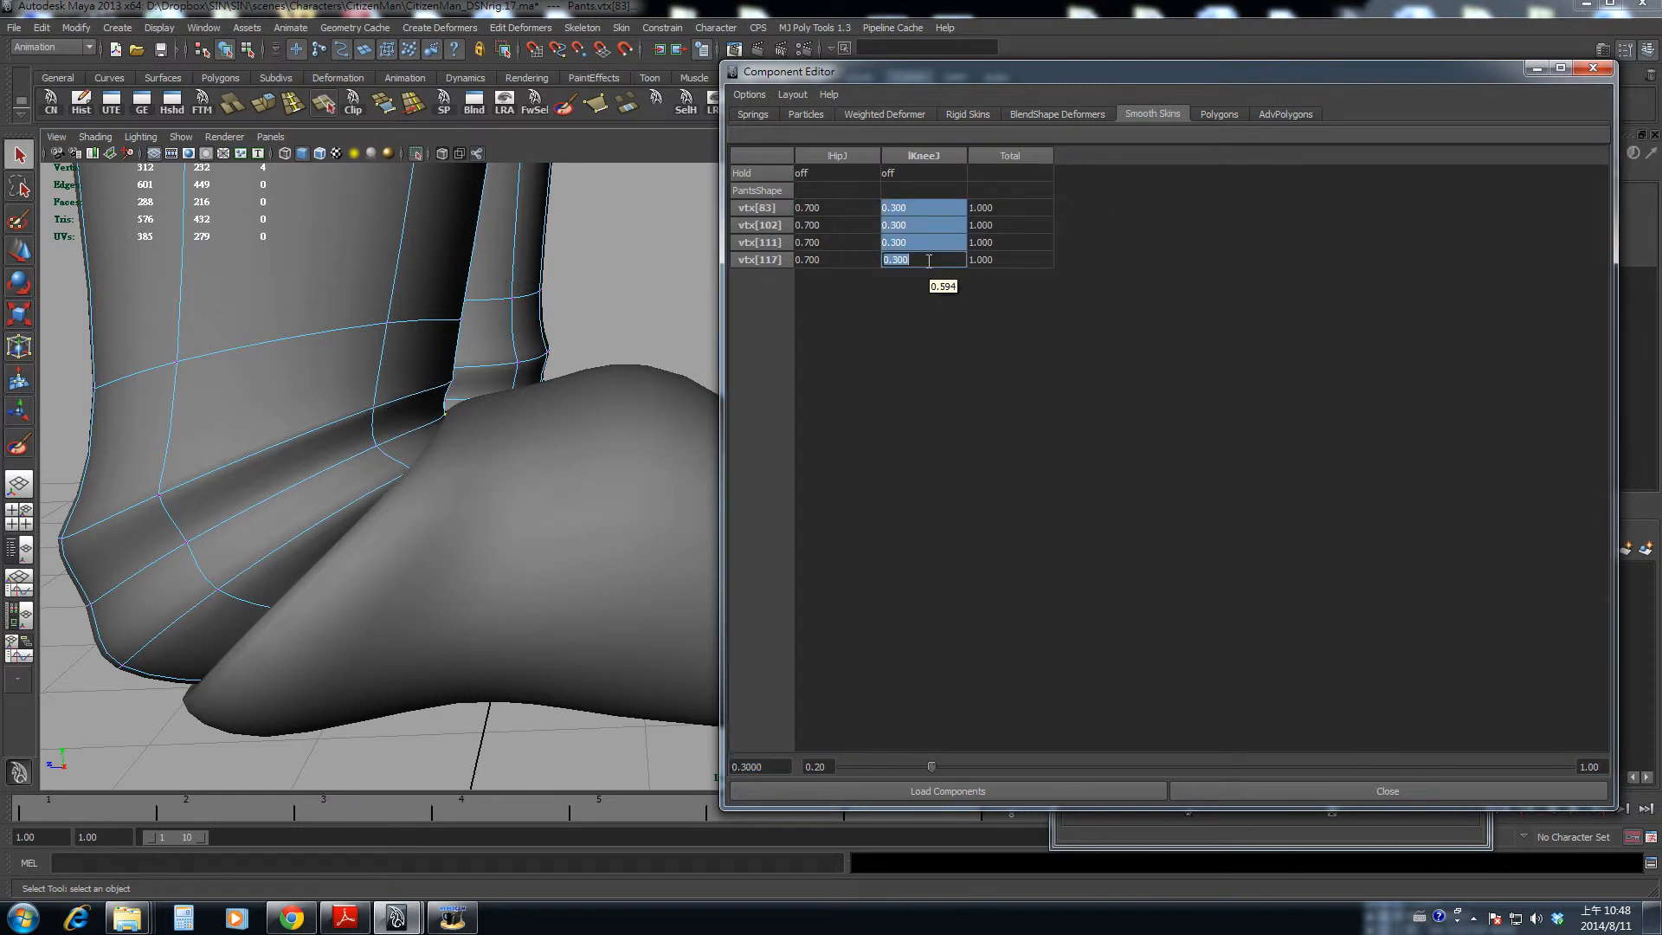
{"action": "type", "text": ".9"}
{"action": "key", "text": "Return"}
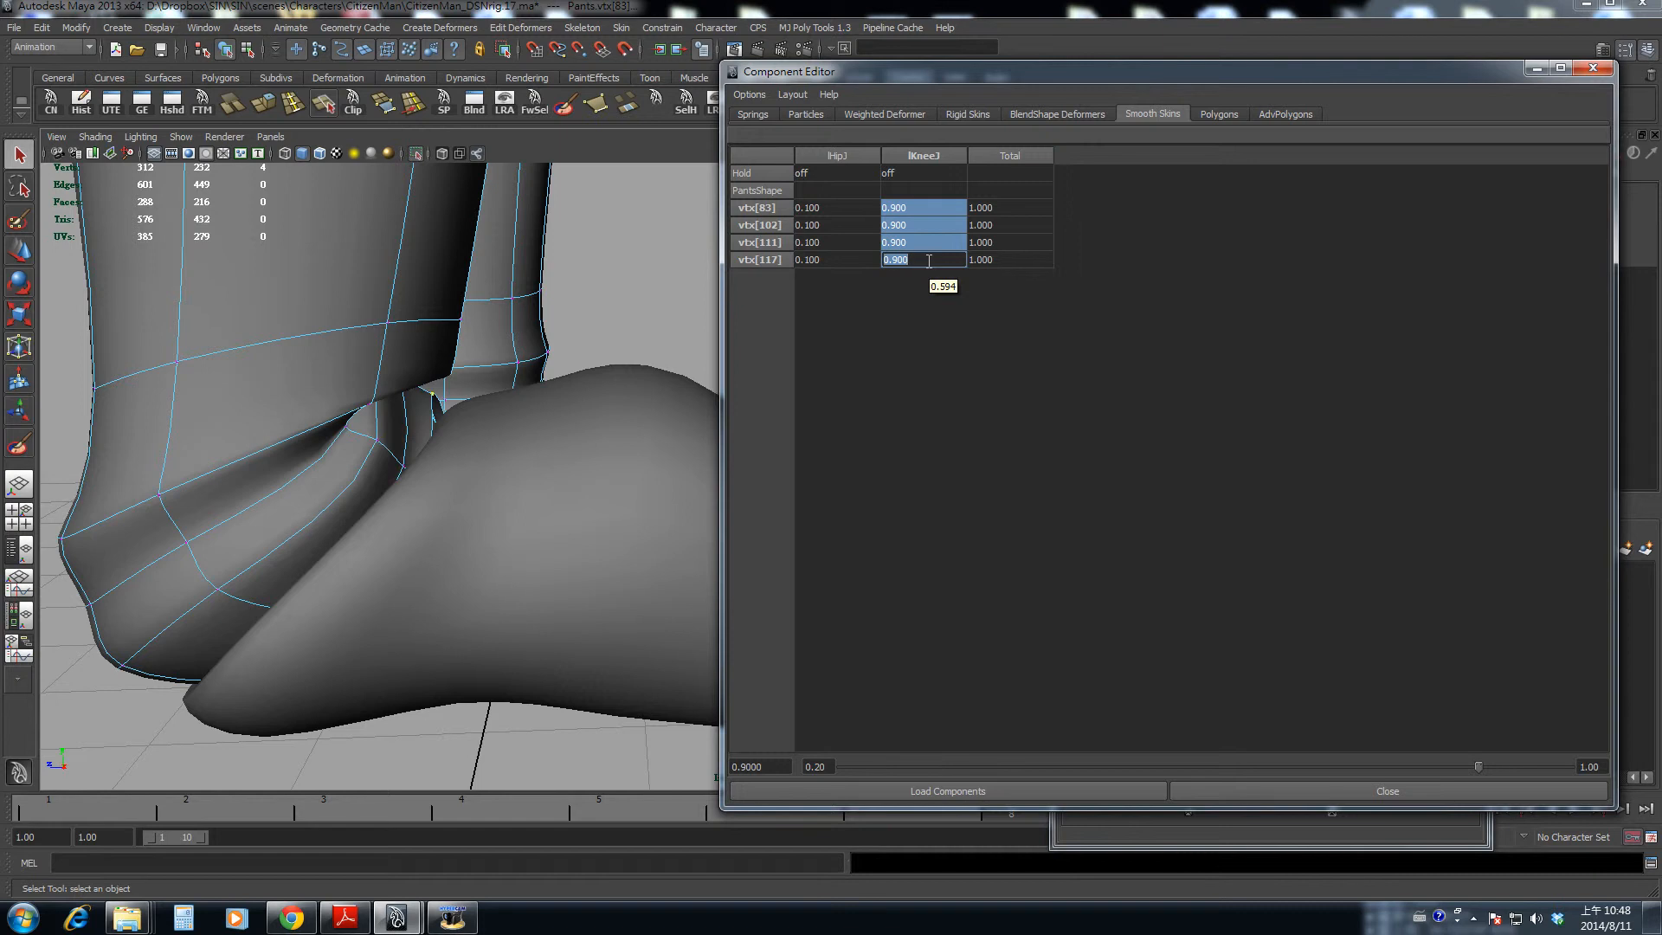
- Set the lKneeJ weight of the four selected knee-crease vertices to 0.5 after trying 0.6, and scrub the bend
{"action": "key", "text": "Return"}
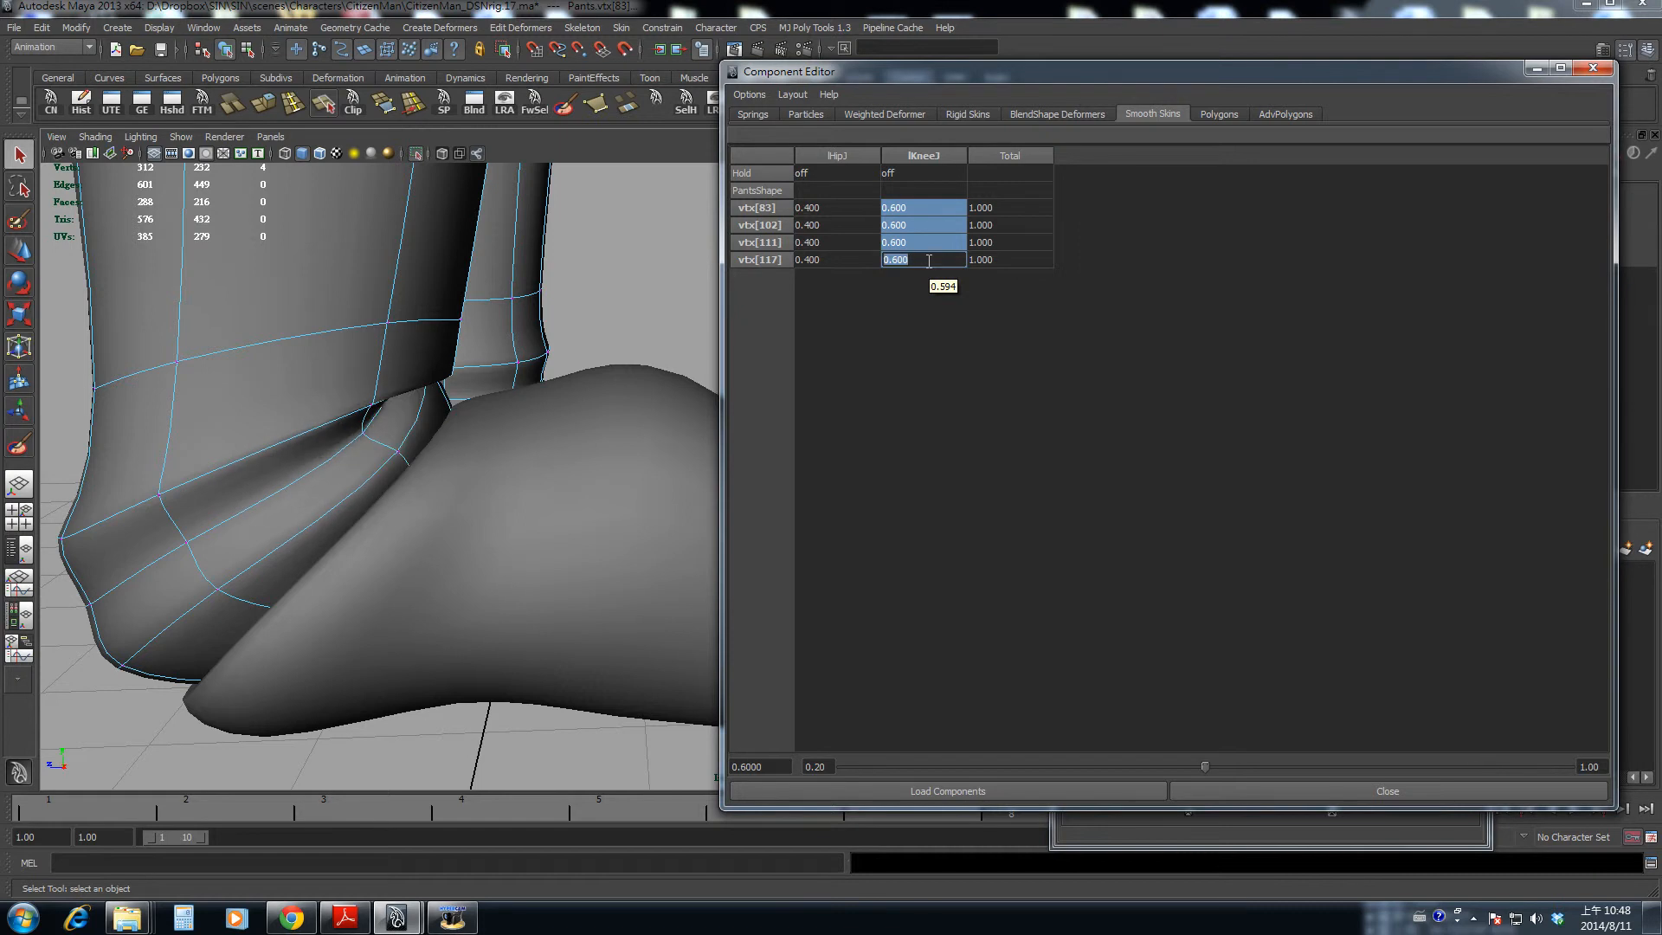
{"action": "type", "text": ".5"}
{"action": "key", "text": "Return"}
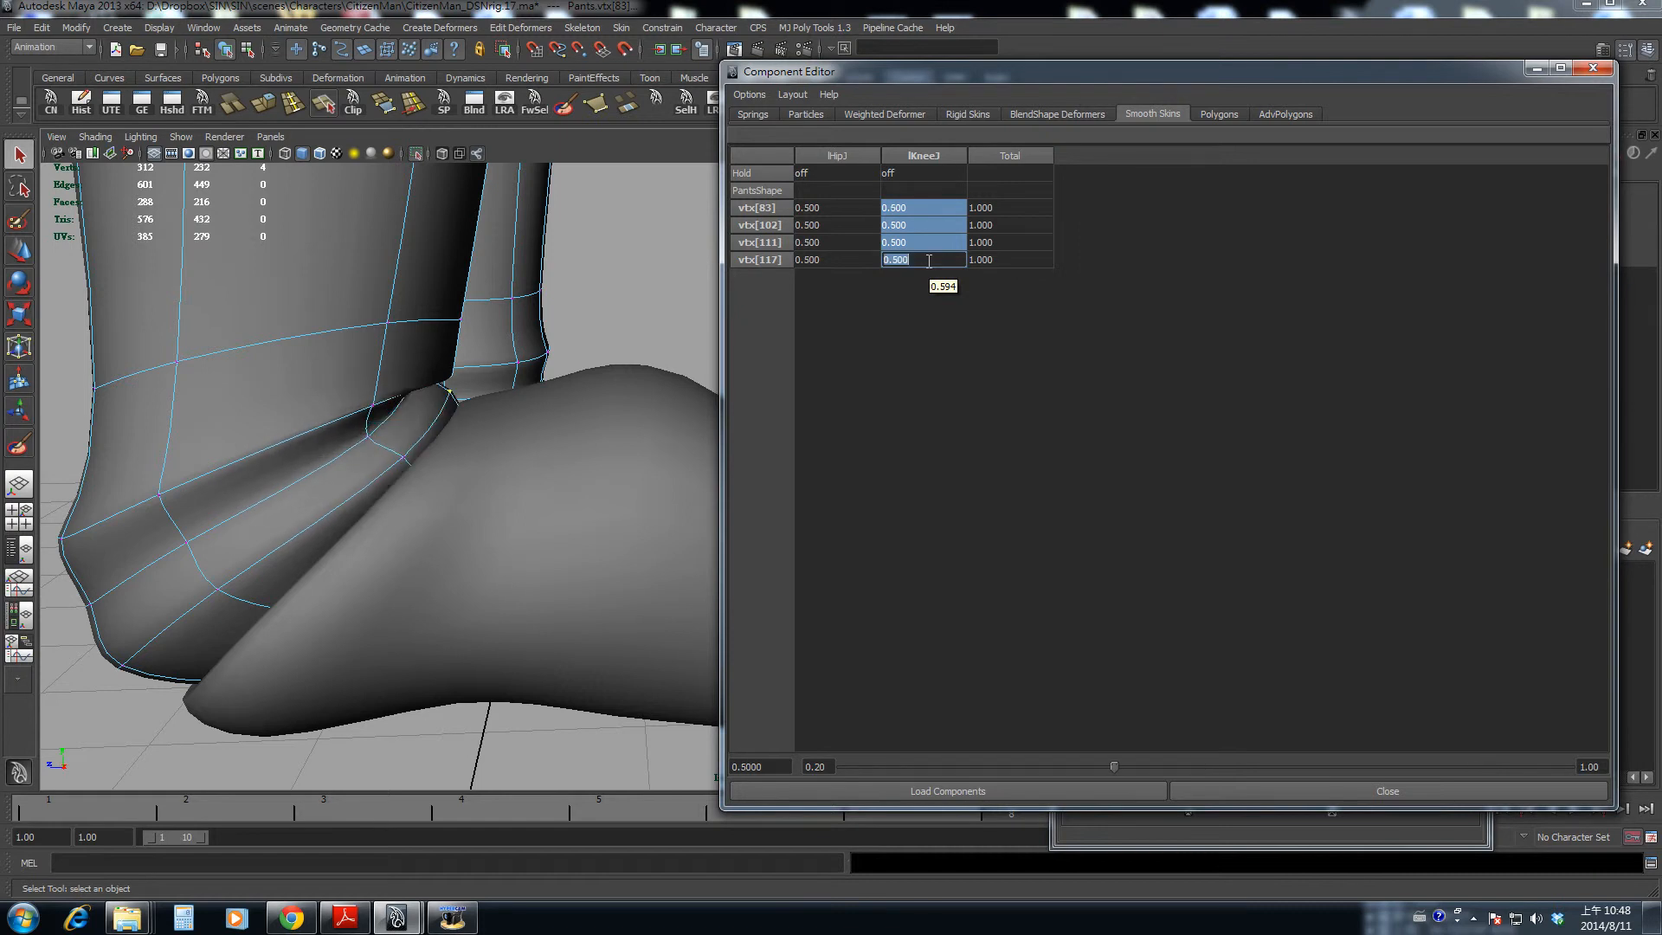
{"action": "left_click_drag", "start_coordinate": [528, 415], "coordinate": [471, 766], "text": "alt"}
{"action": "left_click", "coordinate": [554, 811]}
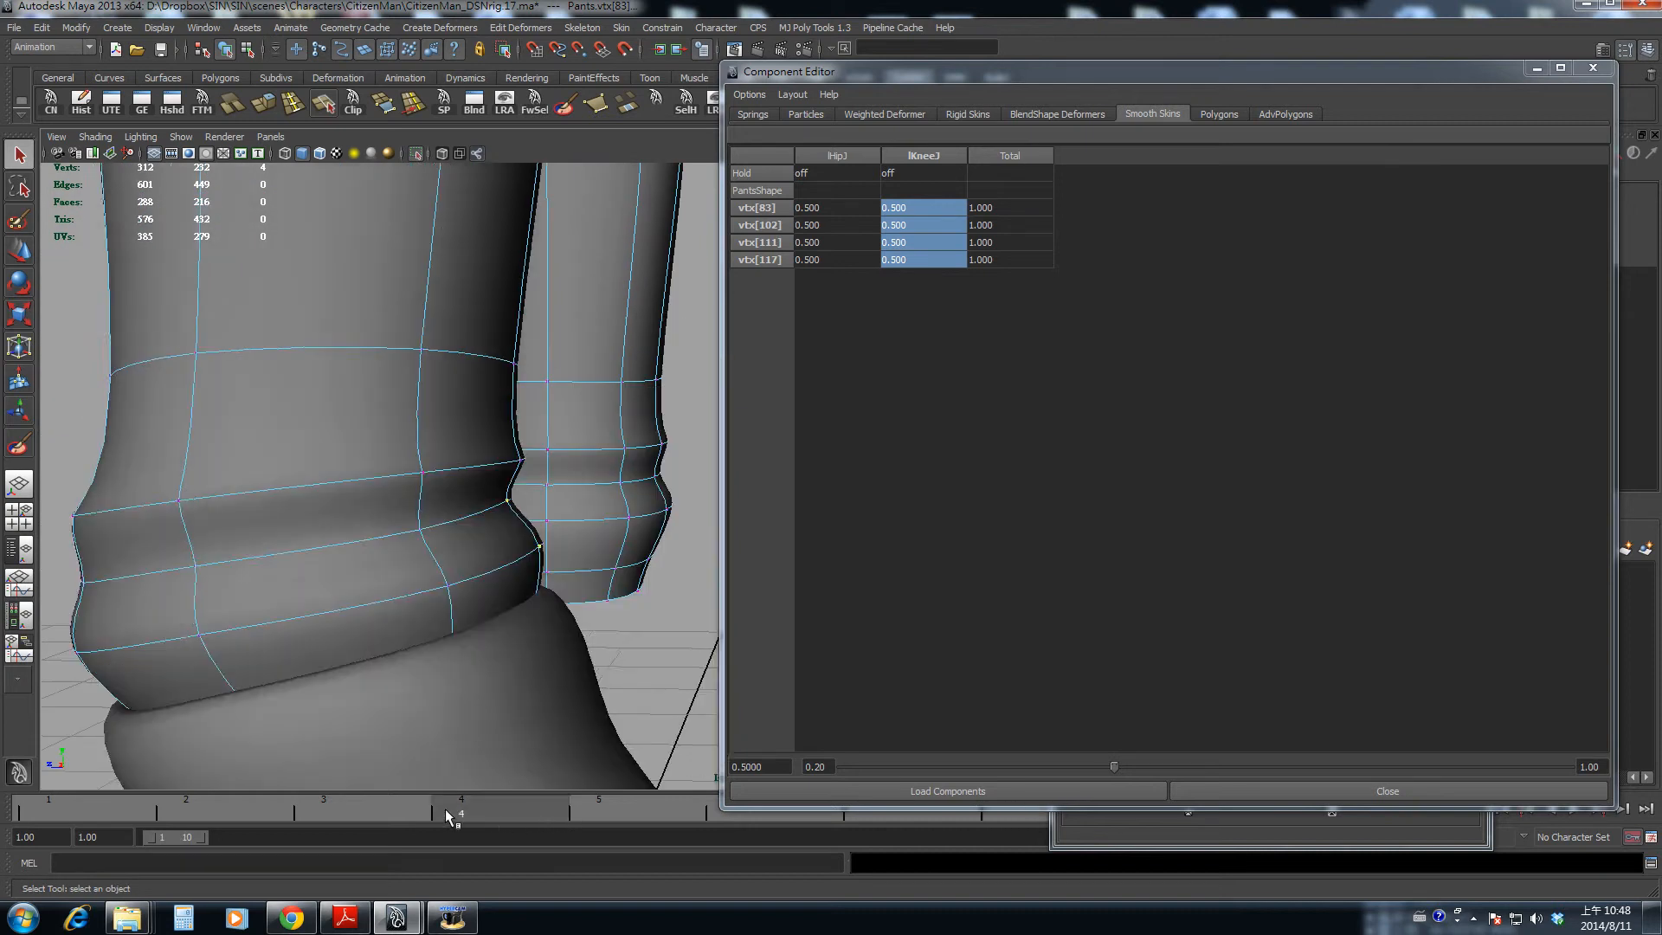
- Set the lKneeJ weight of pants vertex 111 in the knee crease to 0.45 after trying 0.3, and scrub the timeline
{"action": "left_click", "coordinate": [492, 468]}
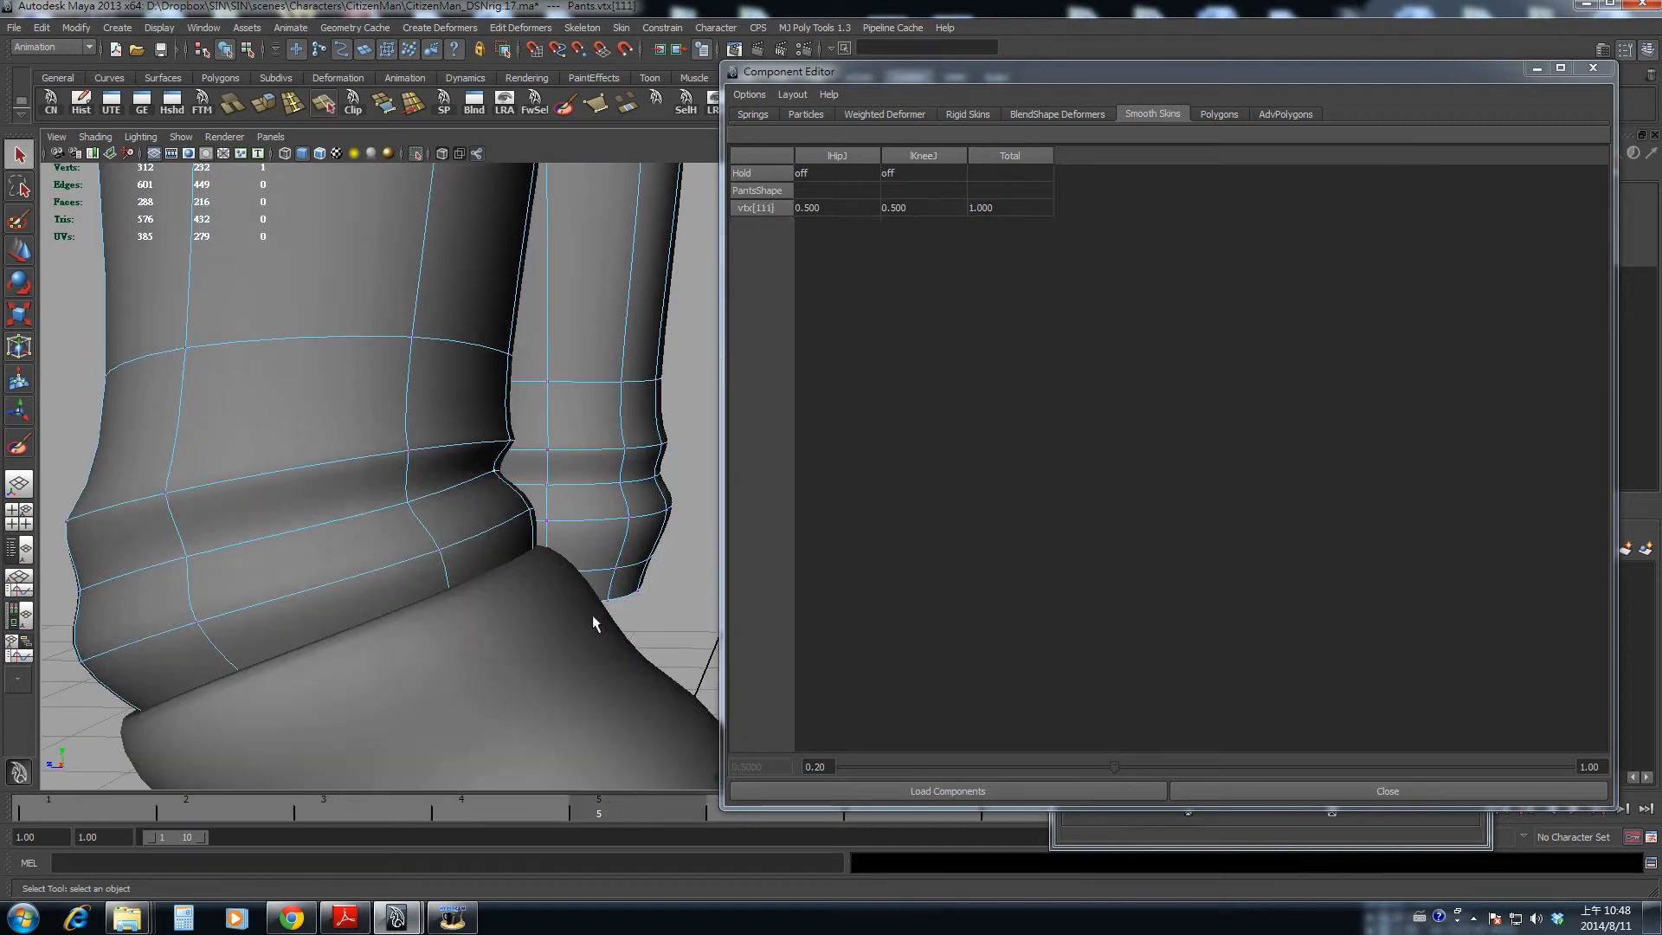
{"action": "left_click_drag", "start_coordinate": [600, 819], "coordinate": [1311, 858]}
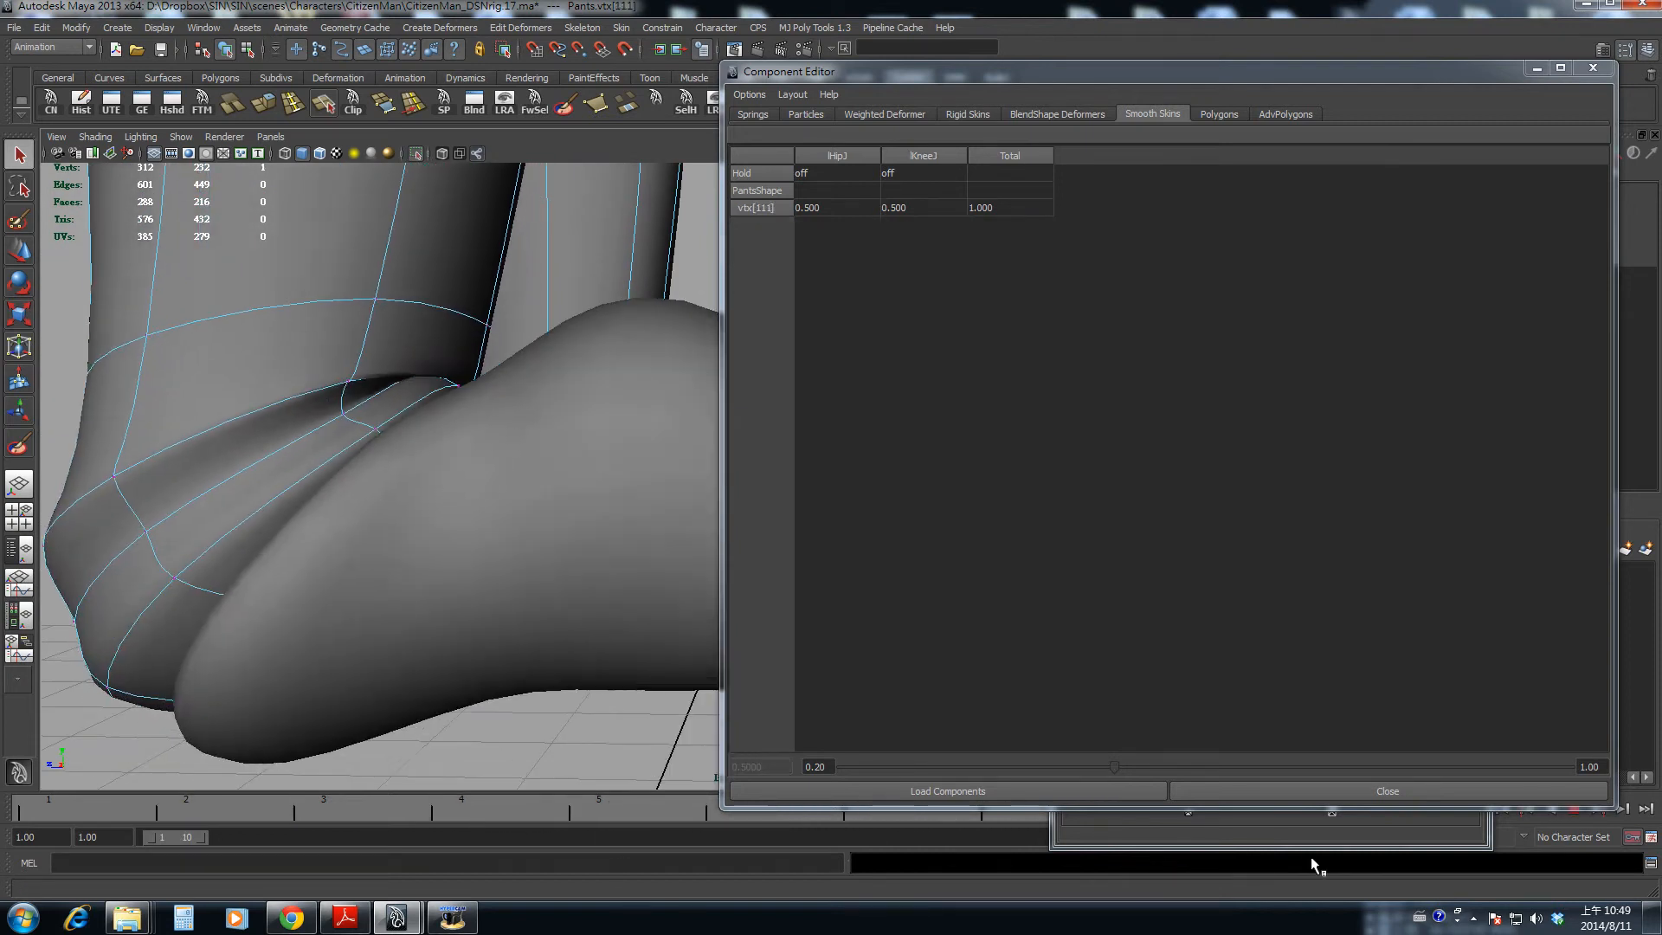
{"action": "left_click", "coordinate": [935, 206]}
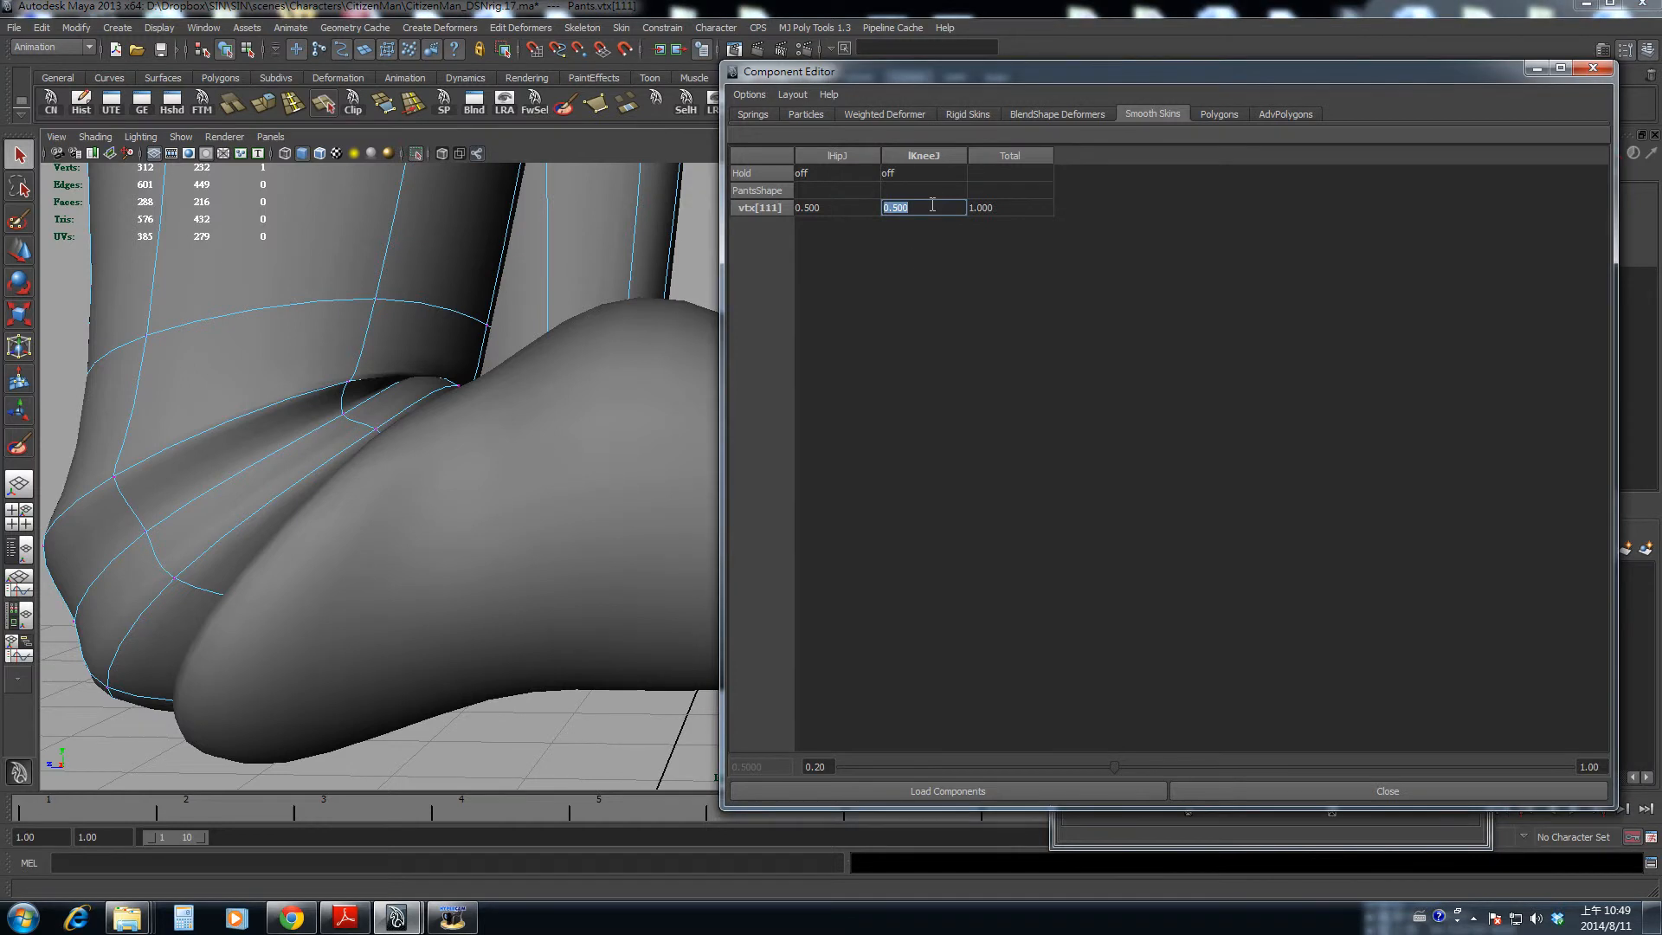
{"action": "type", "text": "0.3"}
{"action": "key", "text": "Return"}
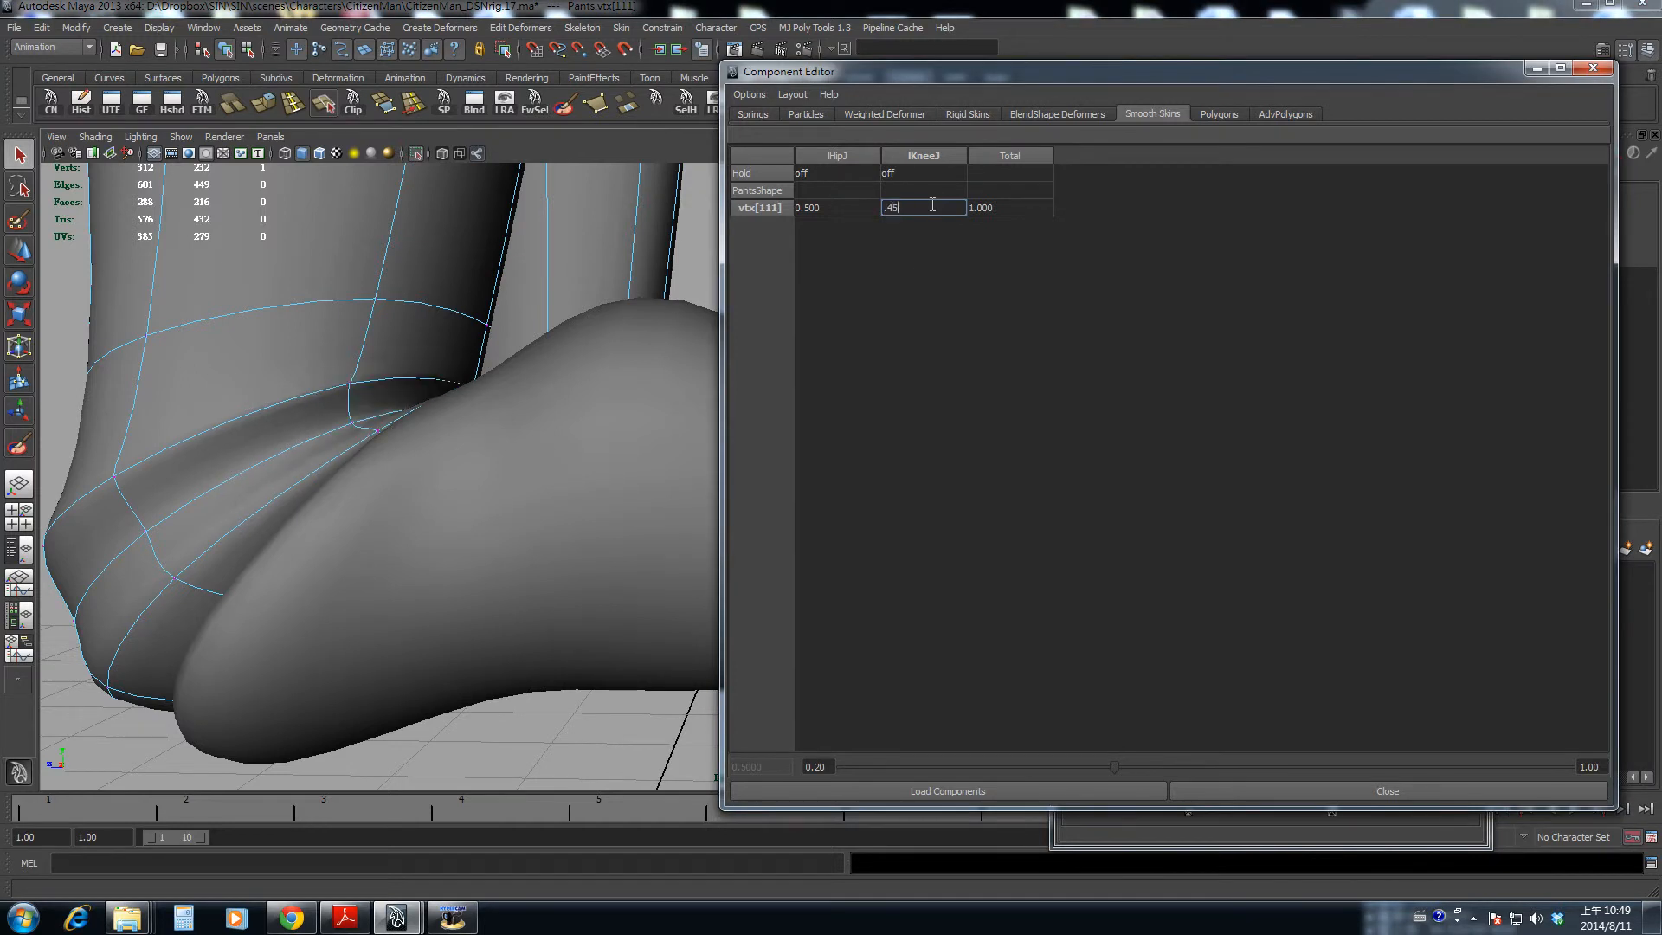
{"action": "type", "text": ".45"}
{"action": "key", "text": "Return"}
{"action": "left_click_drag", "start_coordinate": [413, 553], "coordinate": [490, 410], "text": "alt"}
{"action": "left_click_drag", "start_coordinate": [467, 805], "coordinate": [987, 866]}
- Select pants vertex 95 at the upper edge of the knee crease and test lHipJ weights of 0.6 and 0.7
{"action": "left_click", "coordinate": [547, 485]}
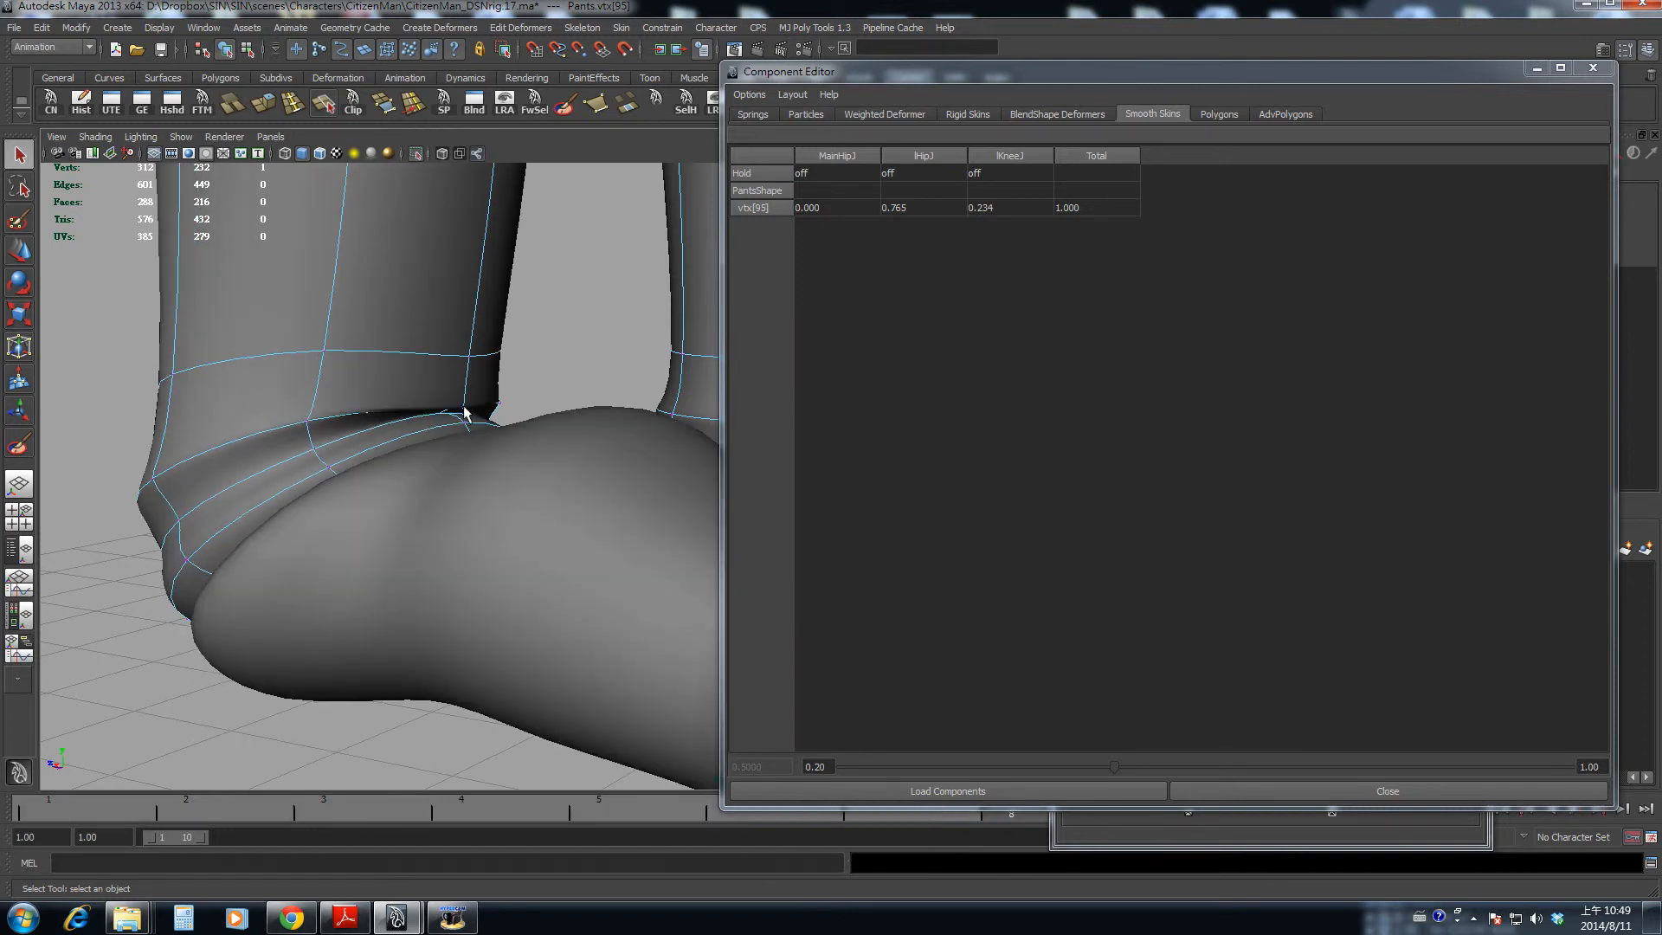
{"action": "left_click_drag", "start_coordinate": [465, 413], "coordinate": [592, 378], "text": "alt"}
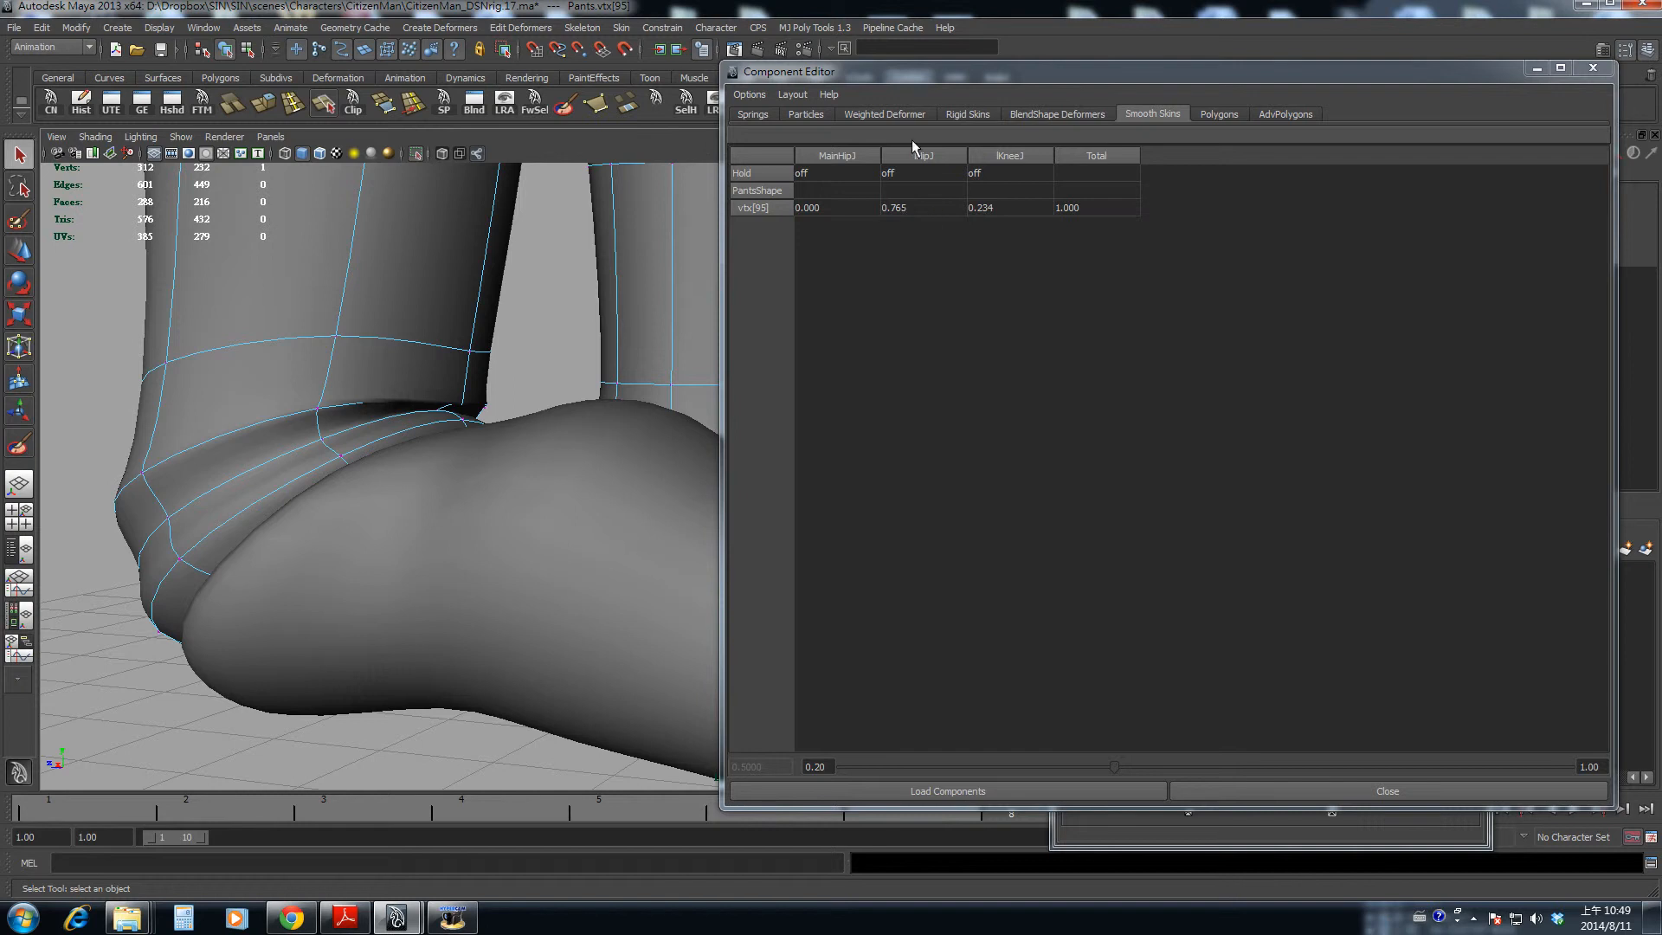
{"action": "left_click", "coordinate": [906, 206]}
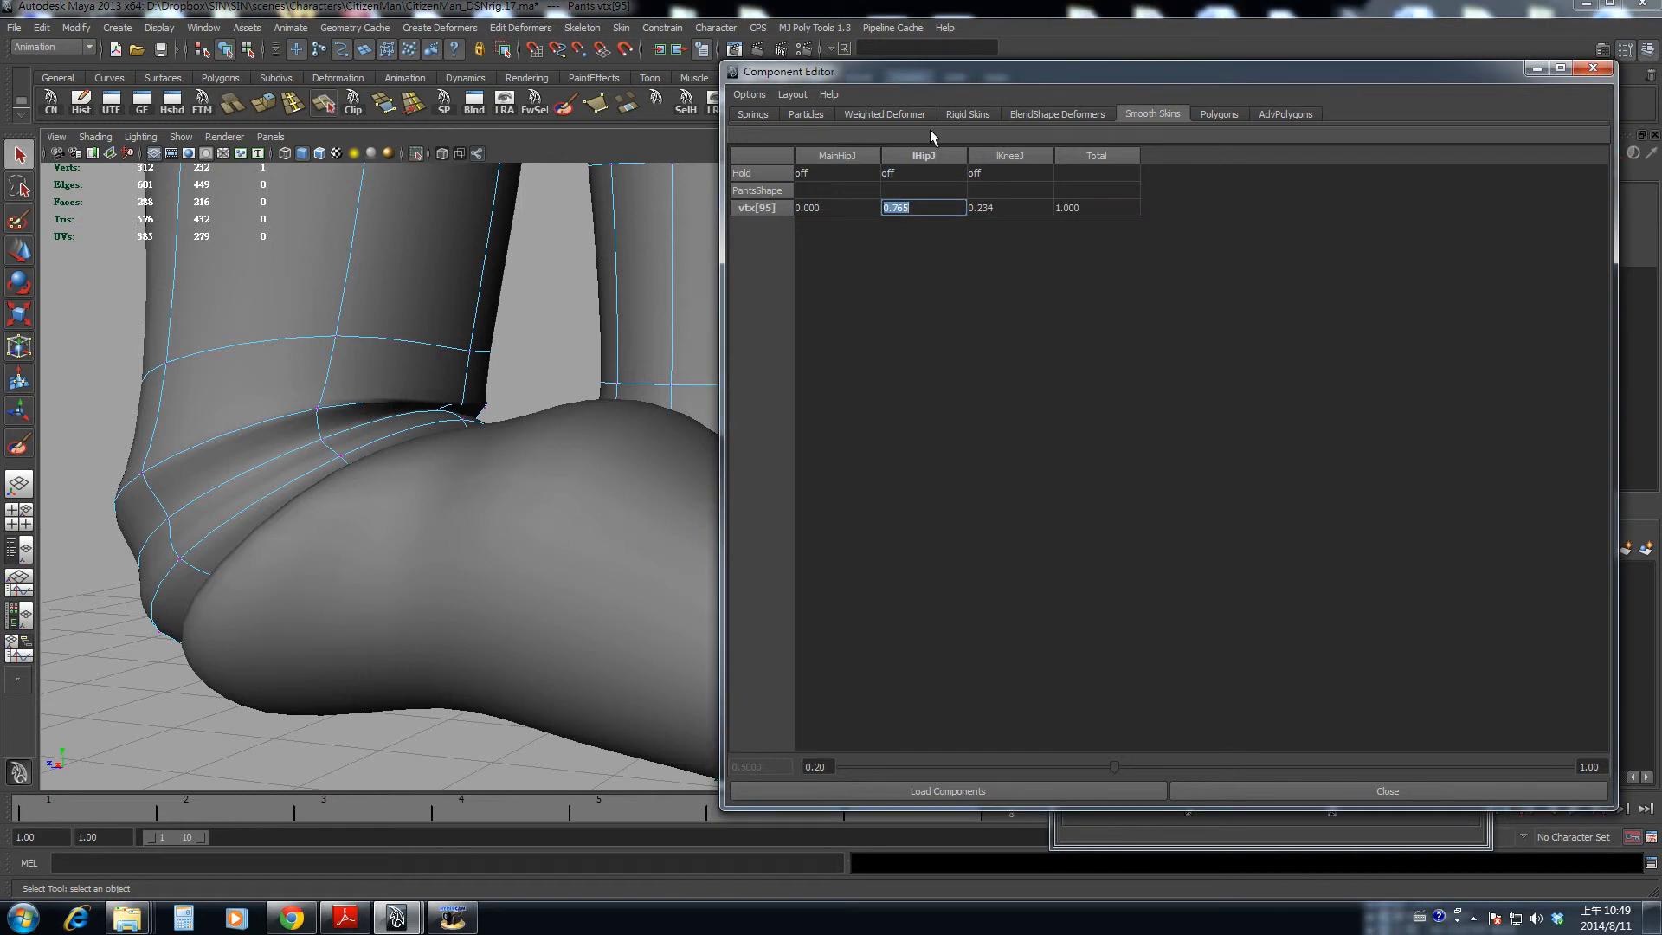
{"action": "type", "text": "0.6"}
{"action": "key", "text": "Return"}
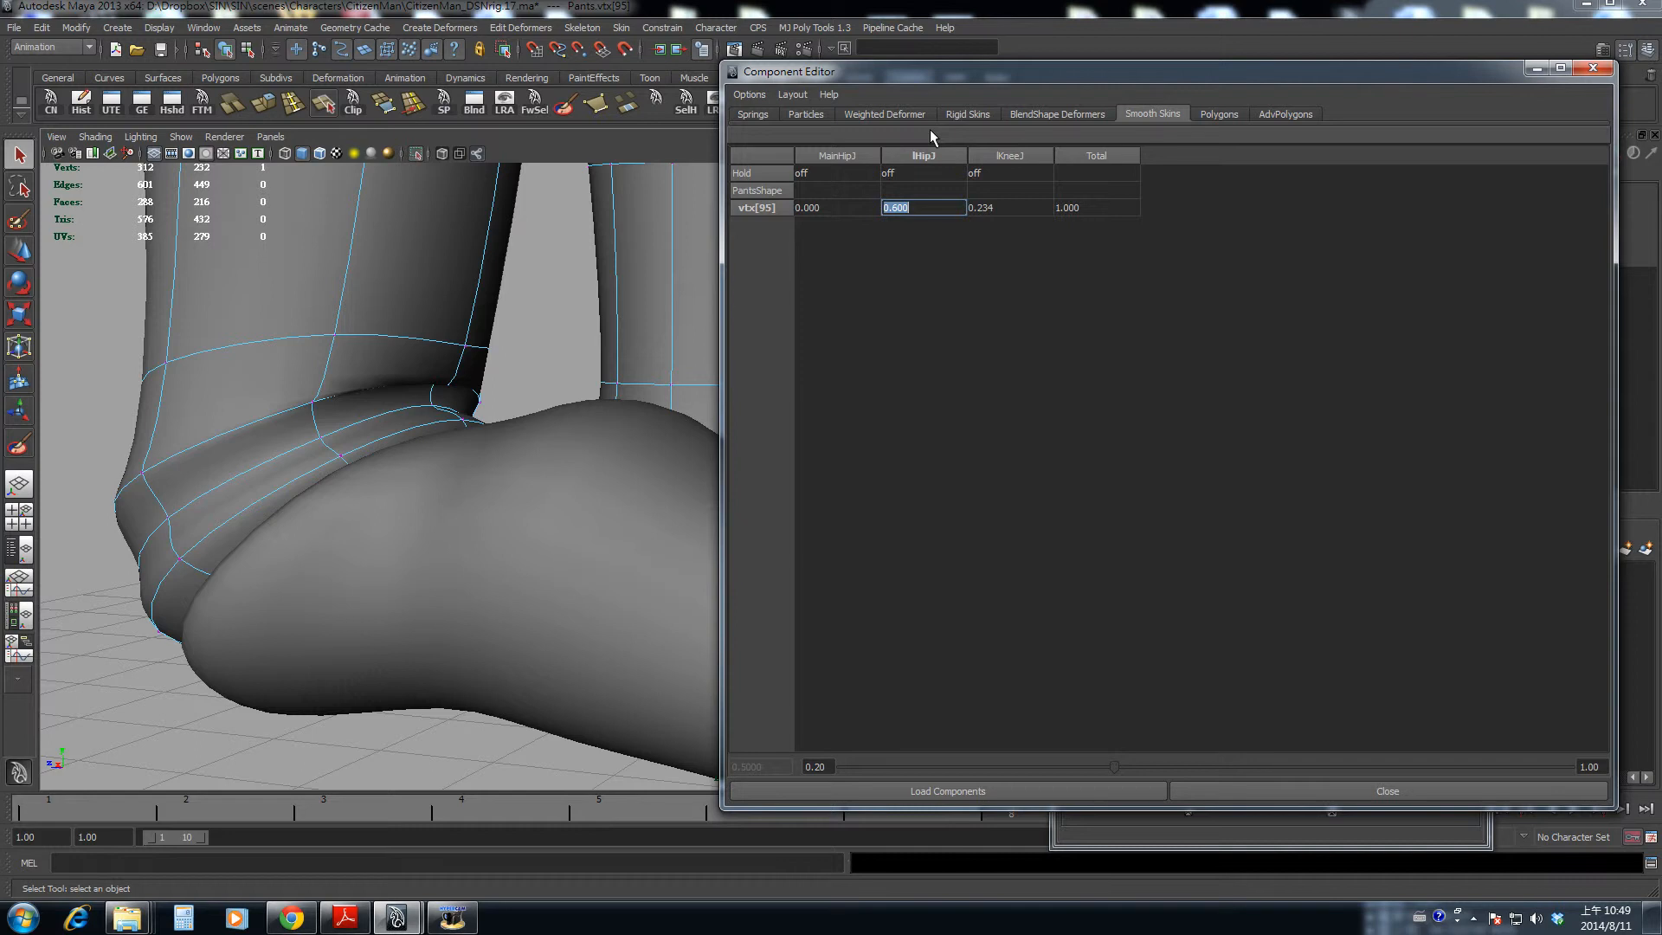
{"action": "left_click_drag", "start_coordinate": [508, 363], "coordinate": [590, 345], "text": "alt"}
{"action": "left_click", "coordinate": [911, 208]}
{"action": "type", "text": "."}
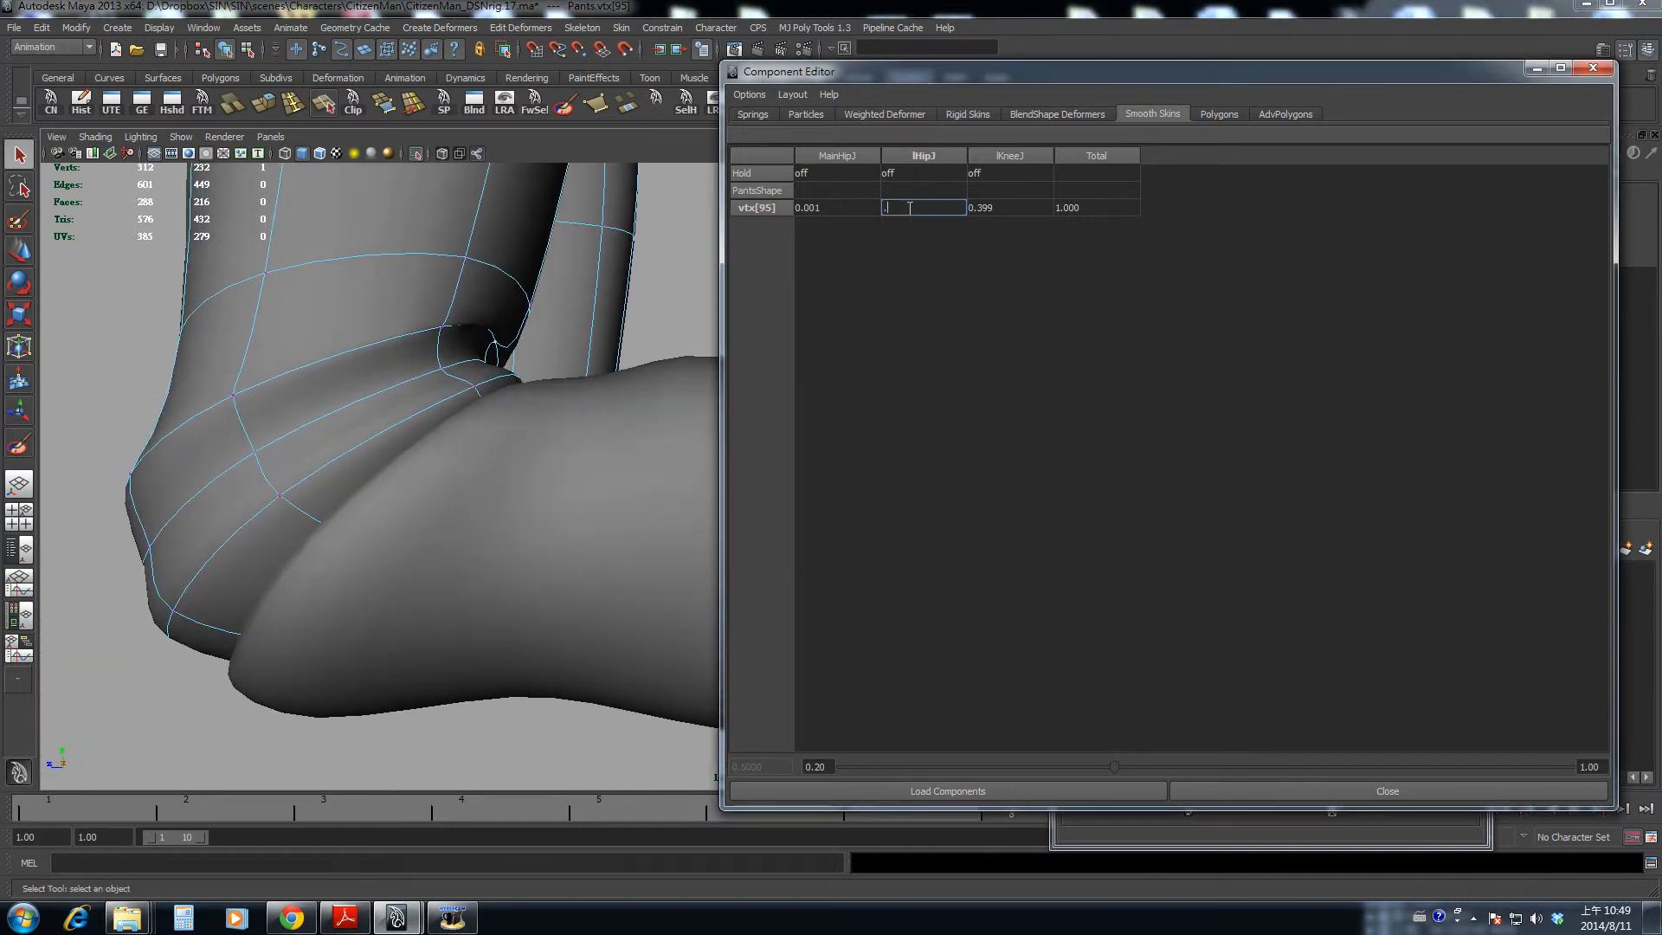
{"action": "type", "text": "7"}
{"action": "key", "text": "Return"}
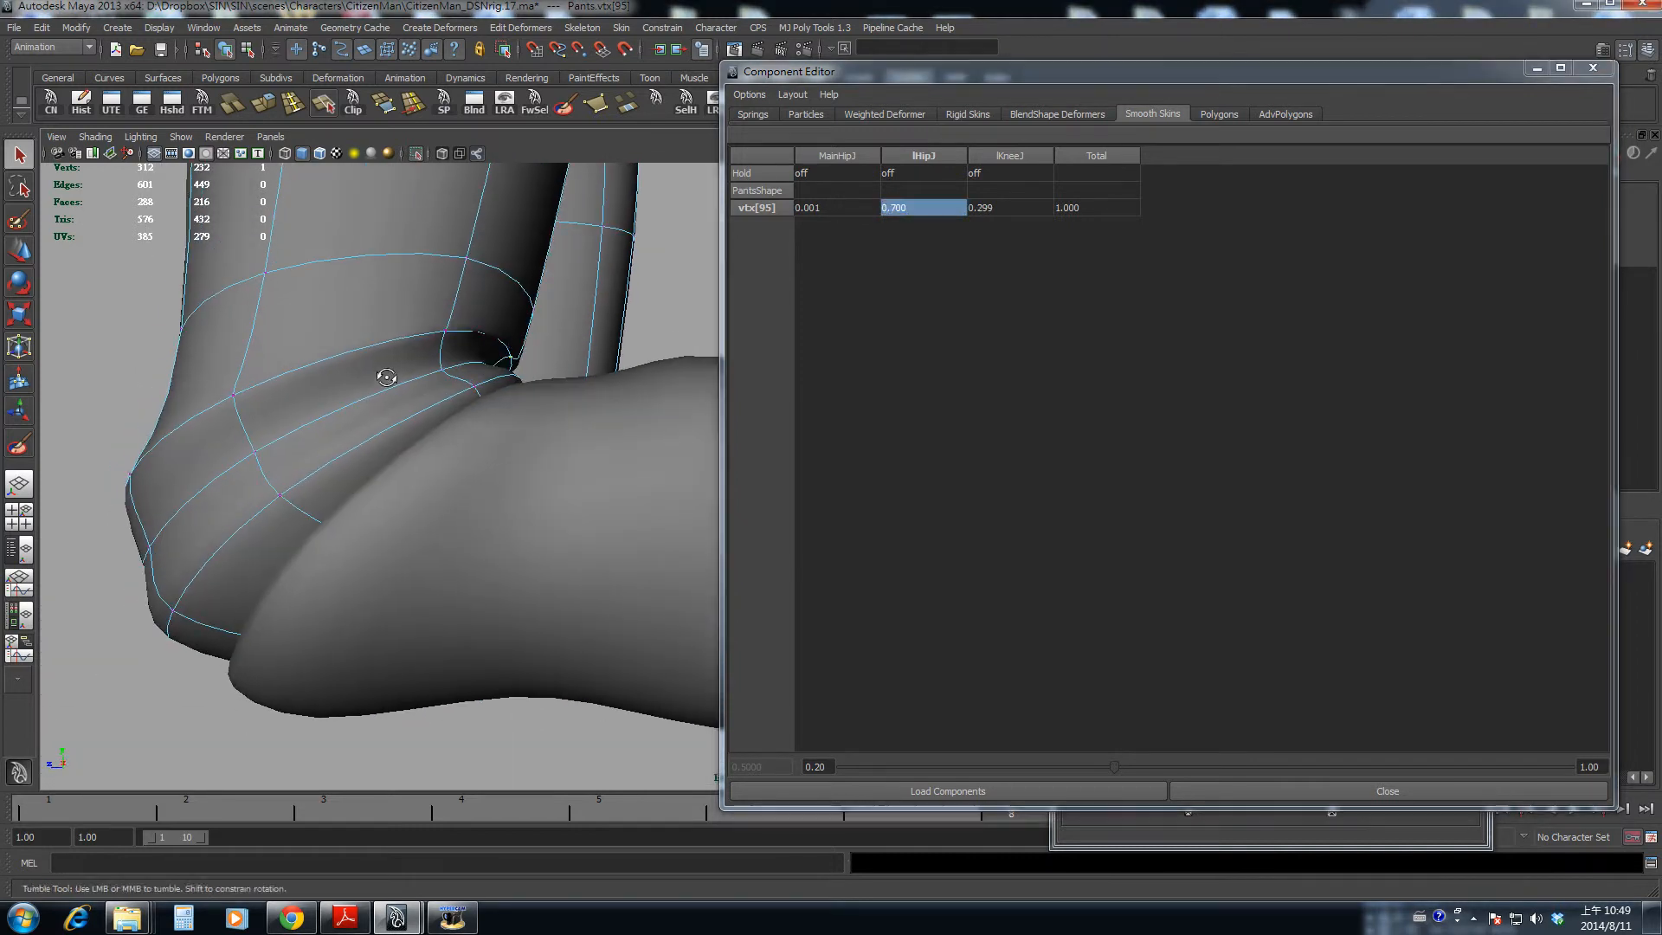
- Set the lHipJ weight of vertex 95 to 0.8 and scrub the timeline to check the knee bend
{"action": "left_click_drag", "start_coordinate": [537, 351], "coordinate": [474, 355], "text": "alt"}
{"action": "left_click", "coordinate": [913, 209]}
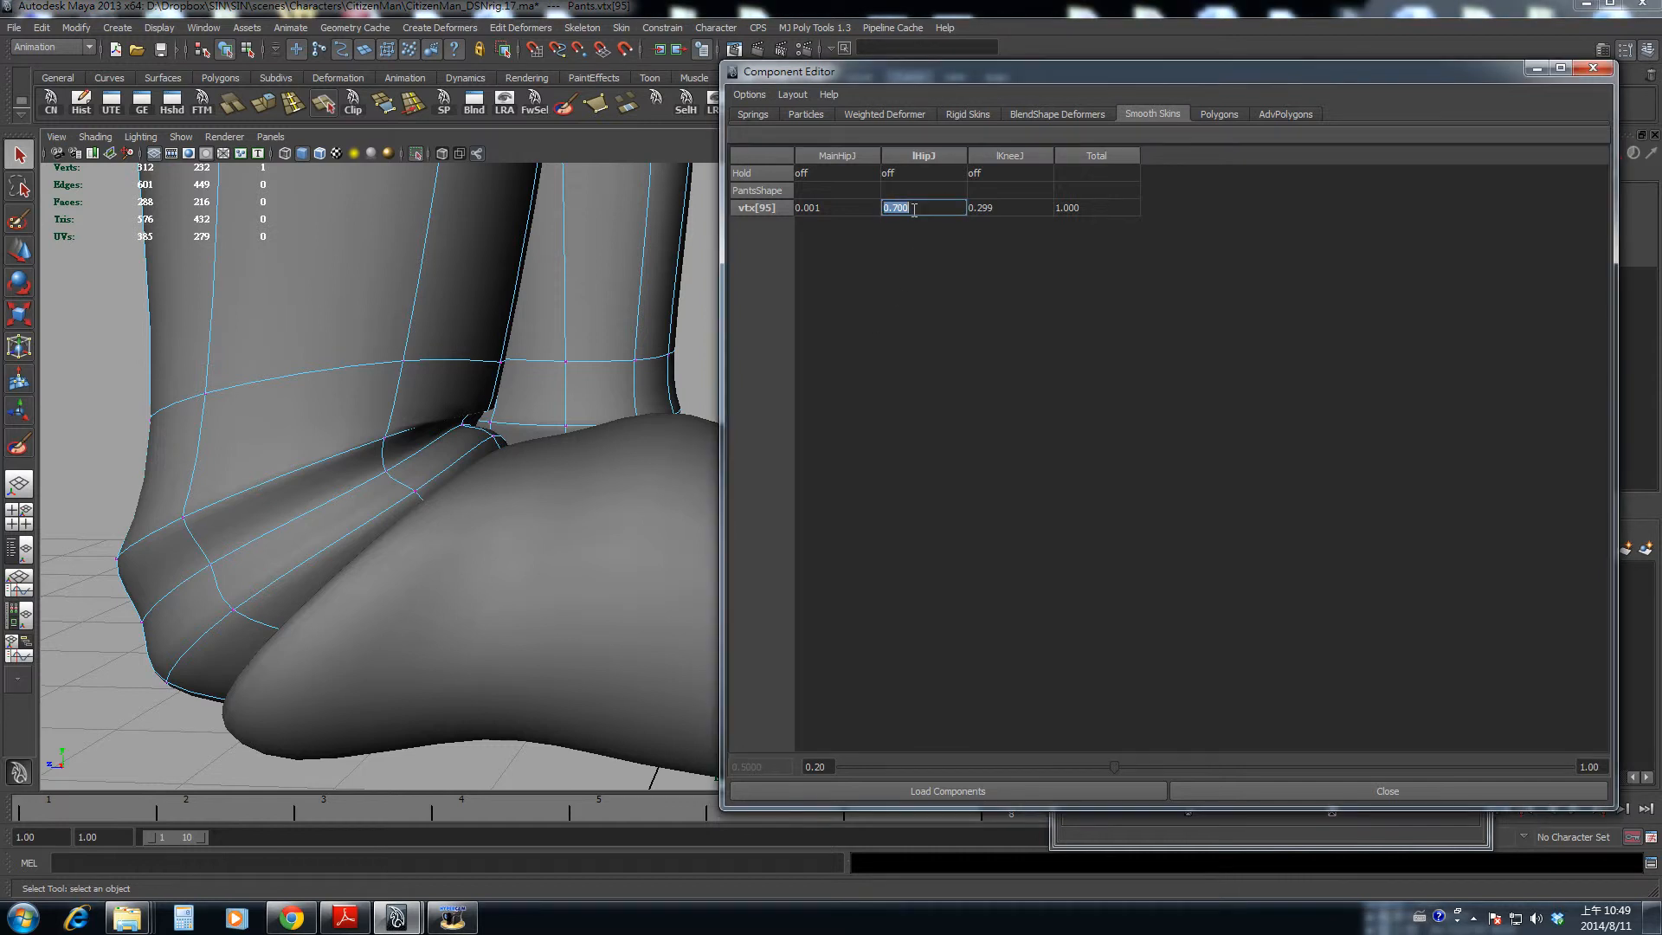
{"action": "type", "text": ".8"}
{"action": "key", "text": "Return"}
{"action": "middle_click_drag", "start_coordinate": [466, 486], "coordinate": [471, 408], "text": "alt"}
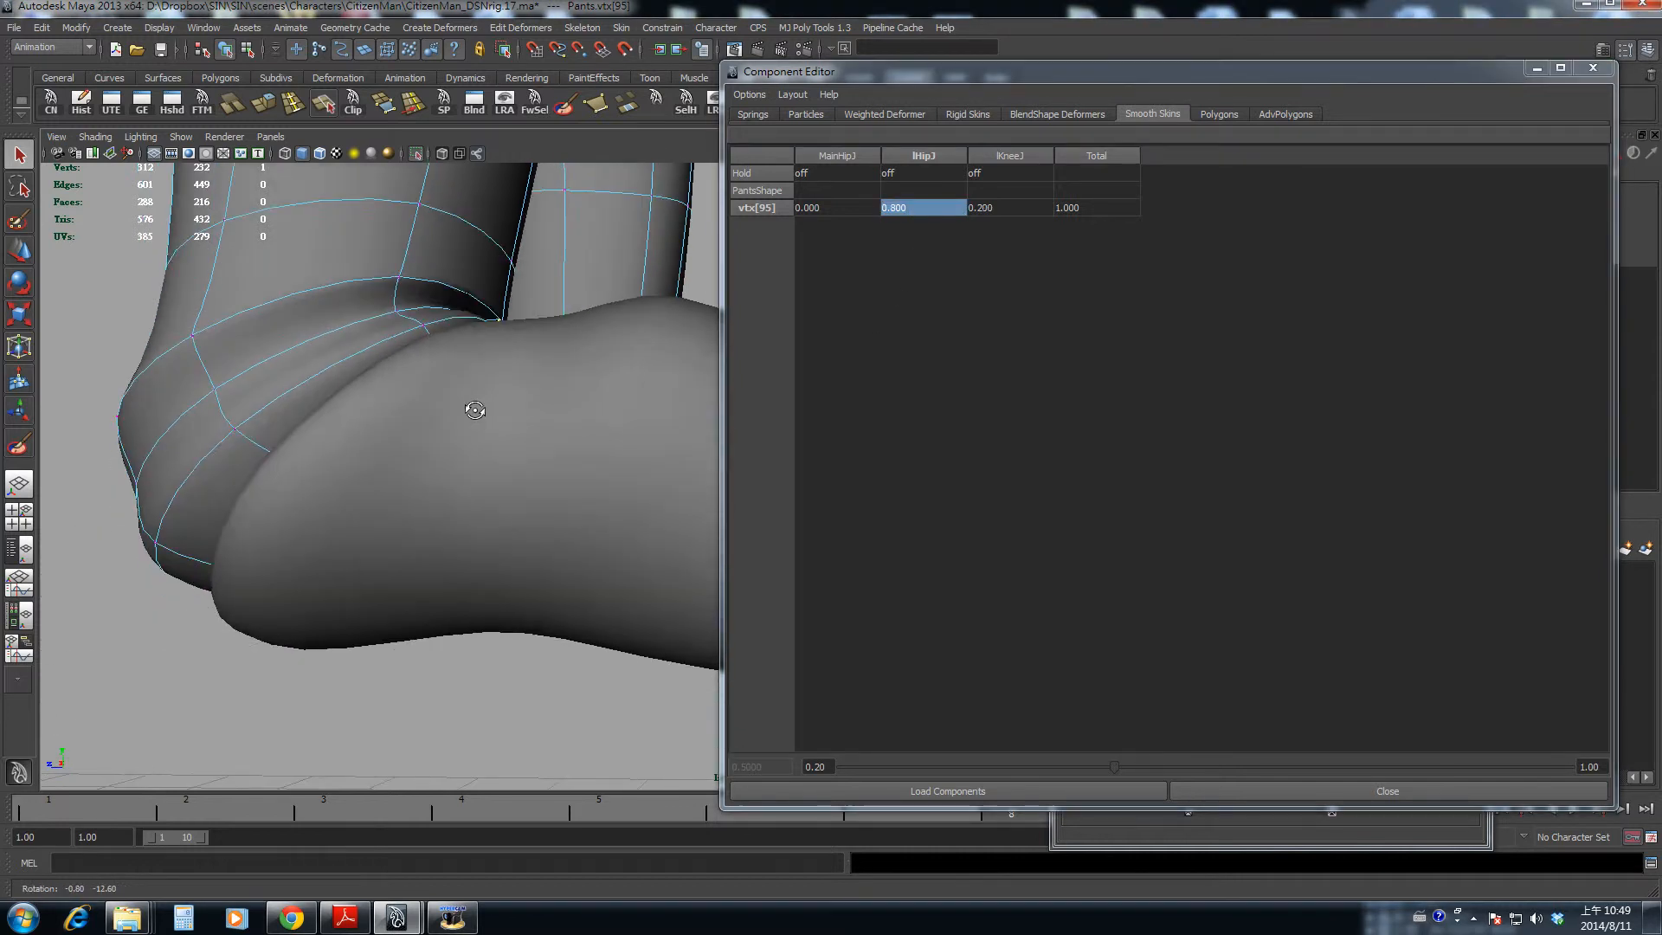
{"action": "left_click_drag", "start_coordinate": [453, 307], "coordinate": [521, 699], "text": "alt"}
{"action": "left_click_drag", "start_coordinate": [592, 813], "coordinate": [745, 800]}
- Reselect vertex 111 in the knee crease, scrub the bend and test lKneeJ weights of 0.6 and 0.45
{"action": "left_click", "coordinate": [479, 443]}
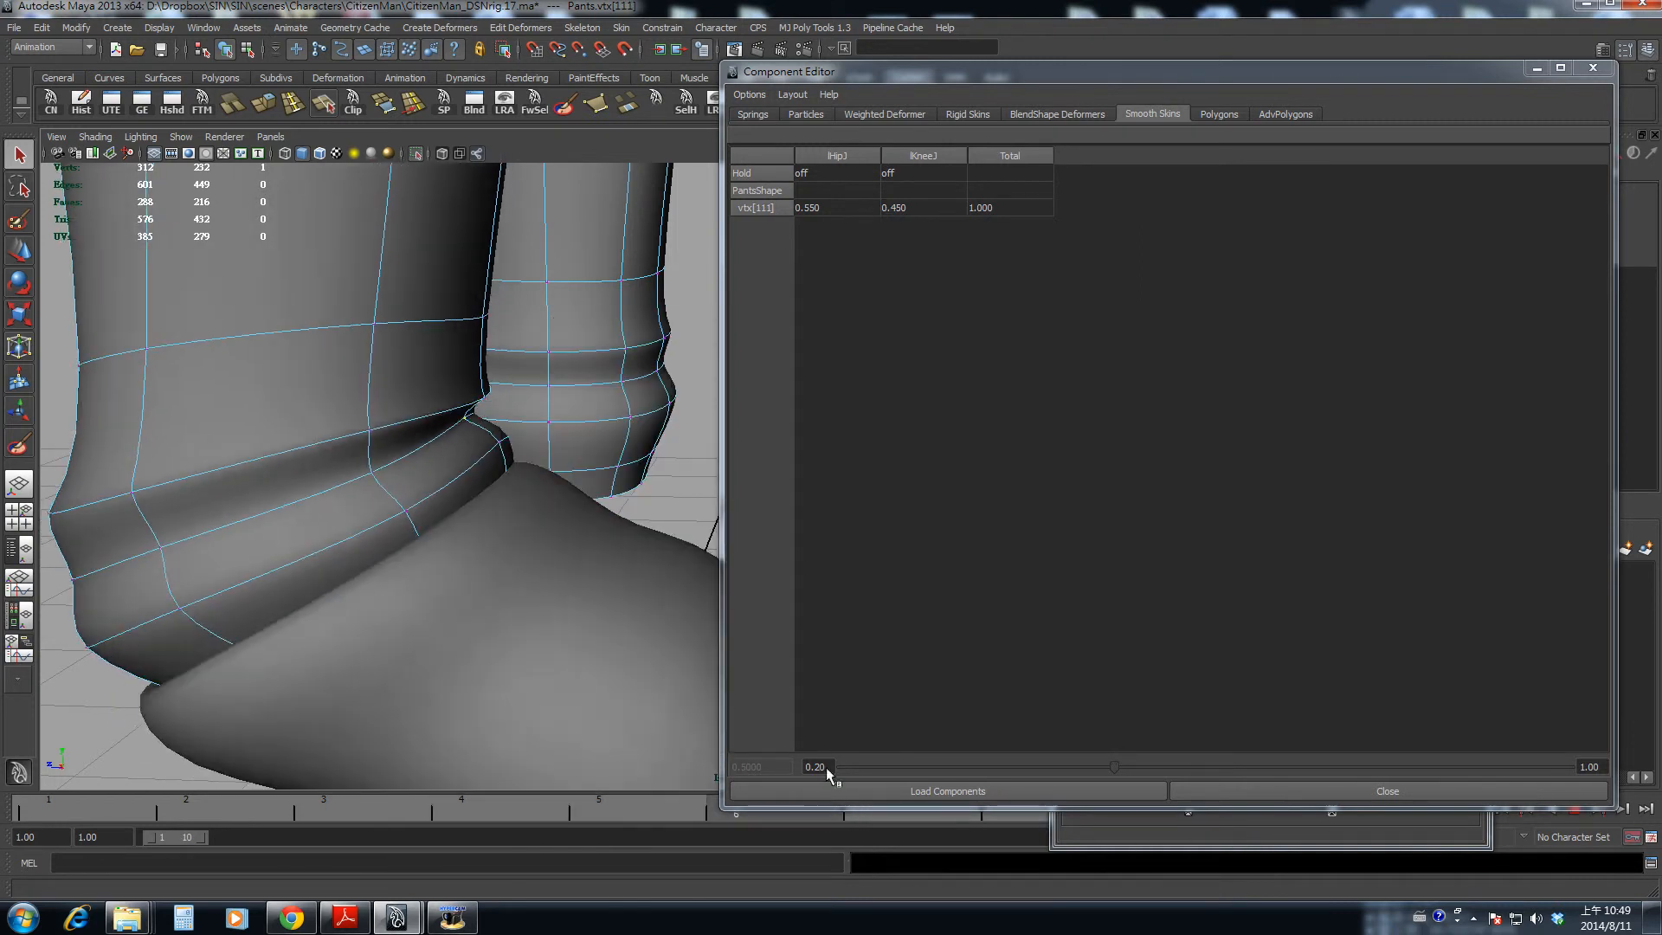
{"action": "left_click_drag", "start_coordinate": [468, 554], "coordinate": [525, 711], "text": "alt"}
{"action": "left_click_drag", "start_coordinate": [596, 805], "coordinate": [901, 826]}
{"action": "left_click_drag", "start_coordinate": [422, 376], "coordinate": [391, 390], "text": "alt"}
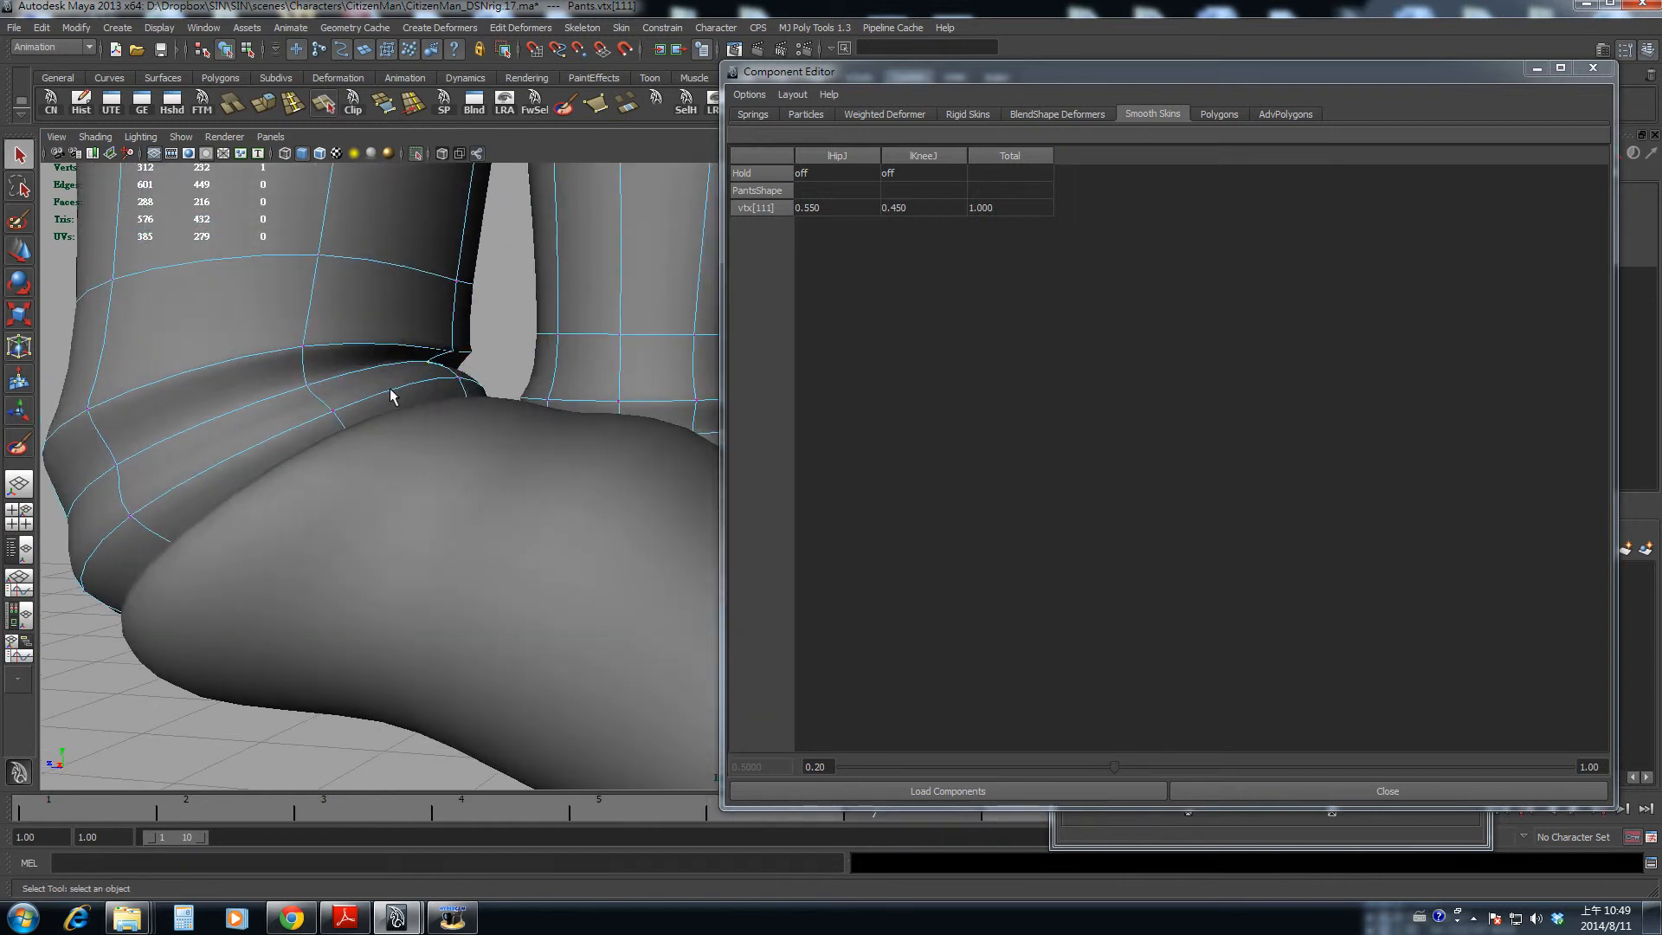
{"action": "double_click", "coordinate": [907, 208]}
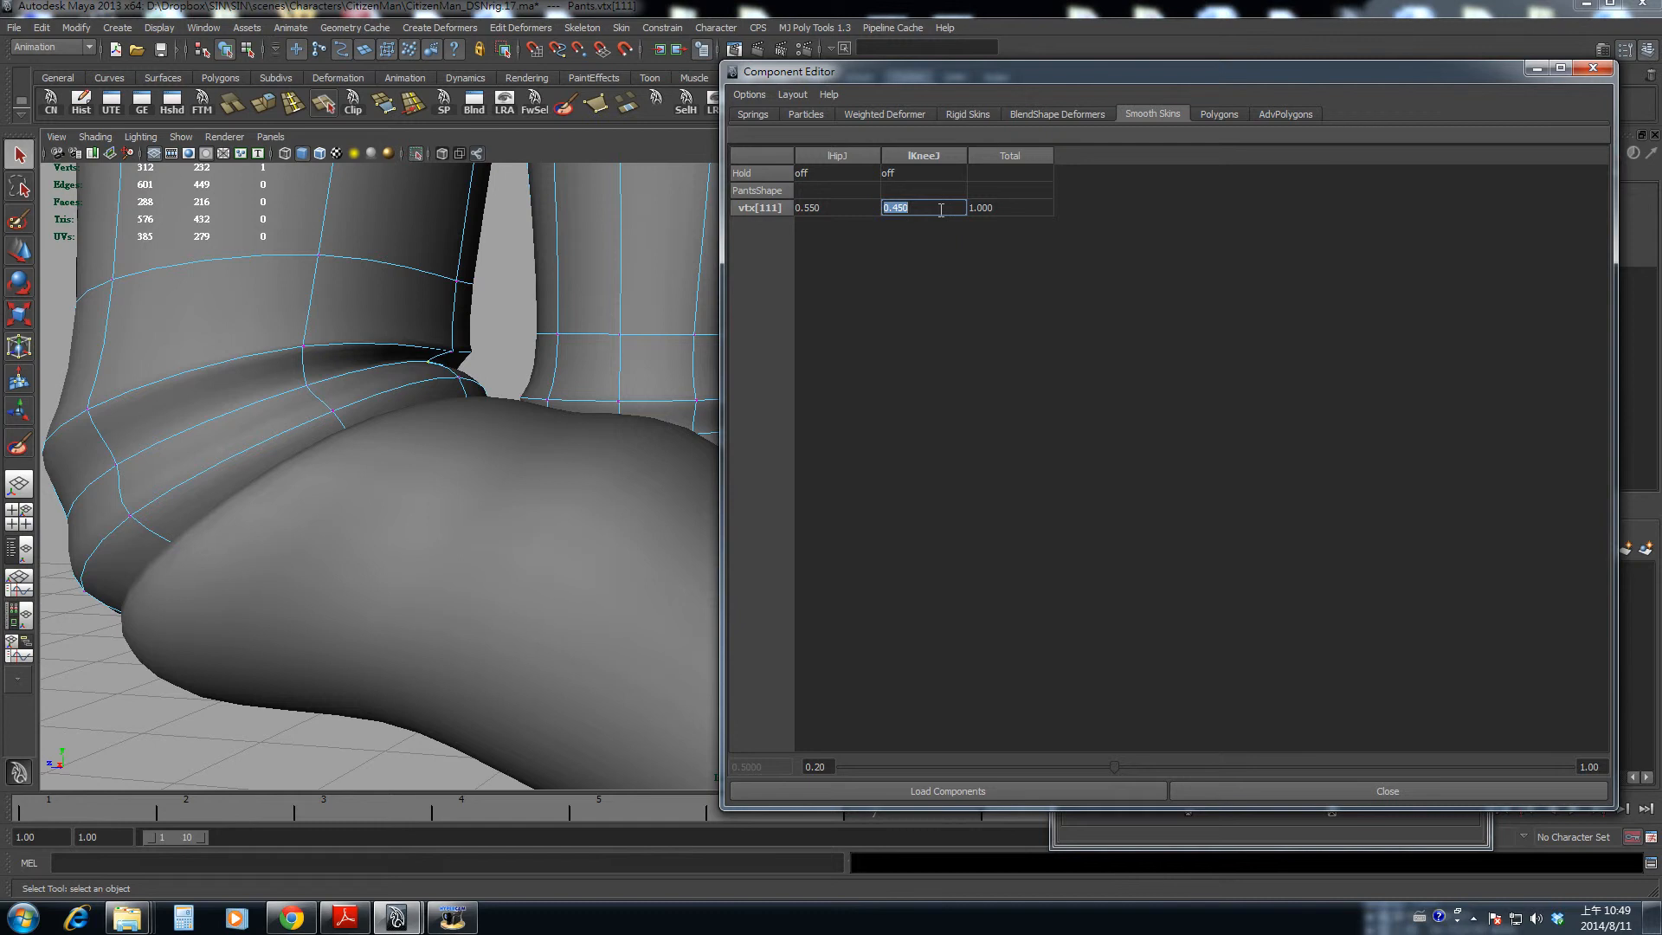
{"action": "key", "text": "Return"}
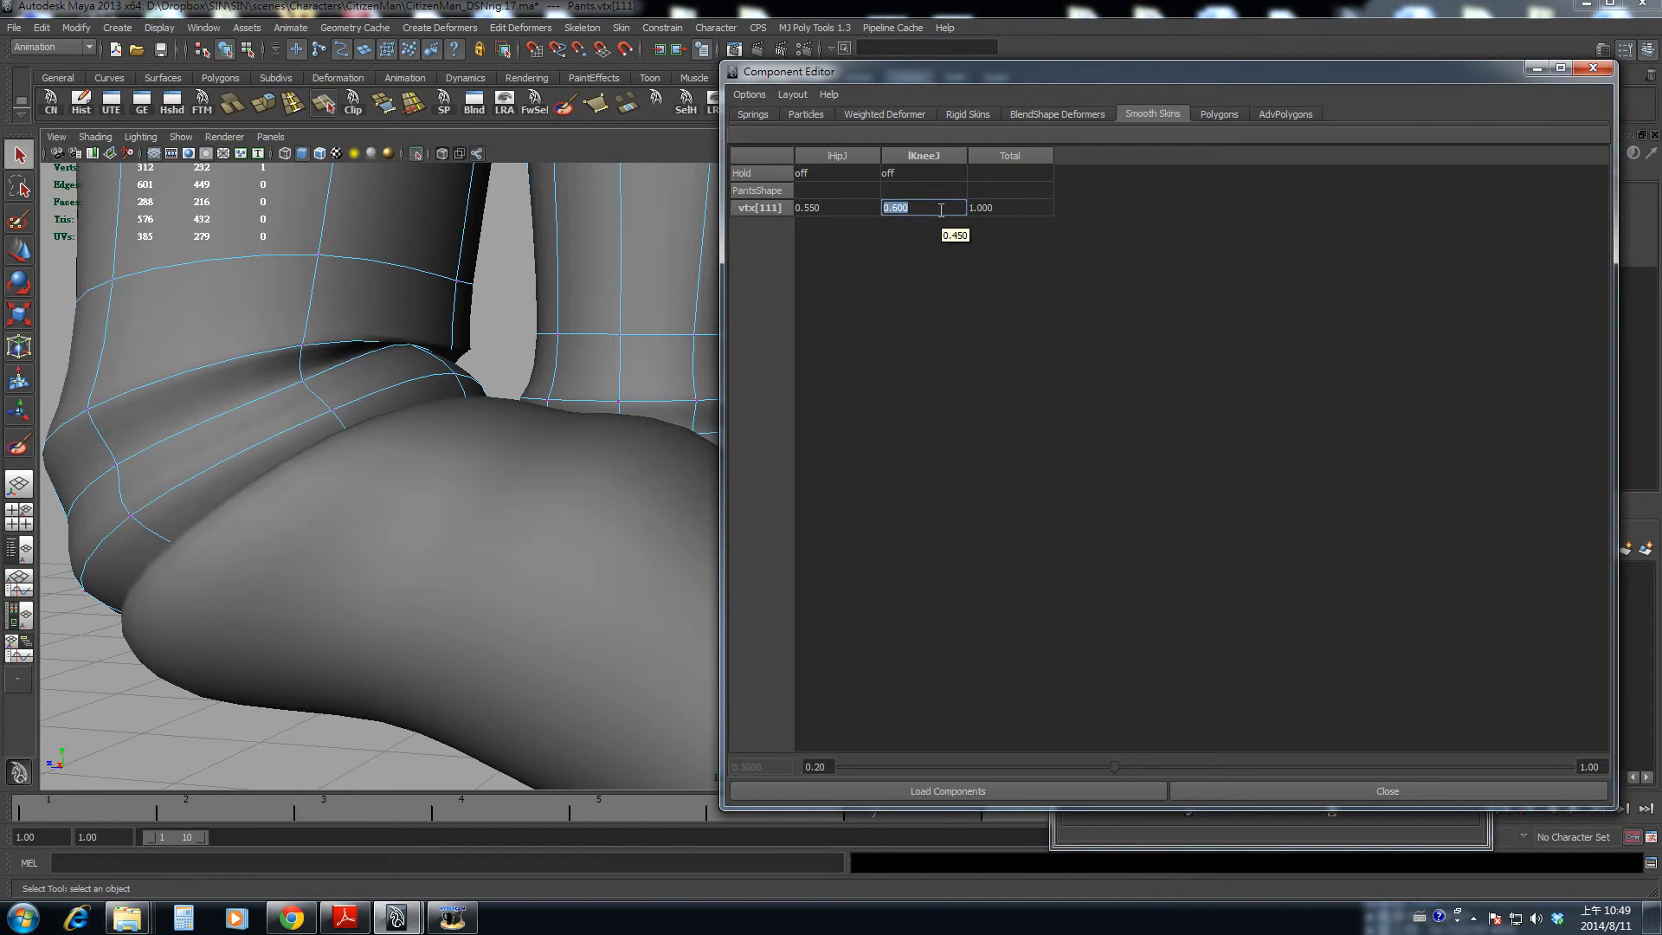
{"action": "type", "text": ".45"}
{"action": "key", "text": "Return"}
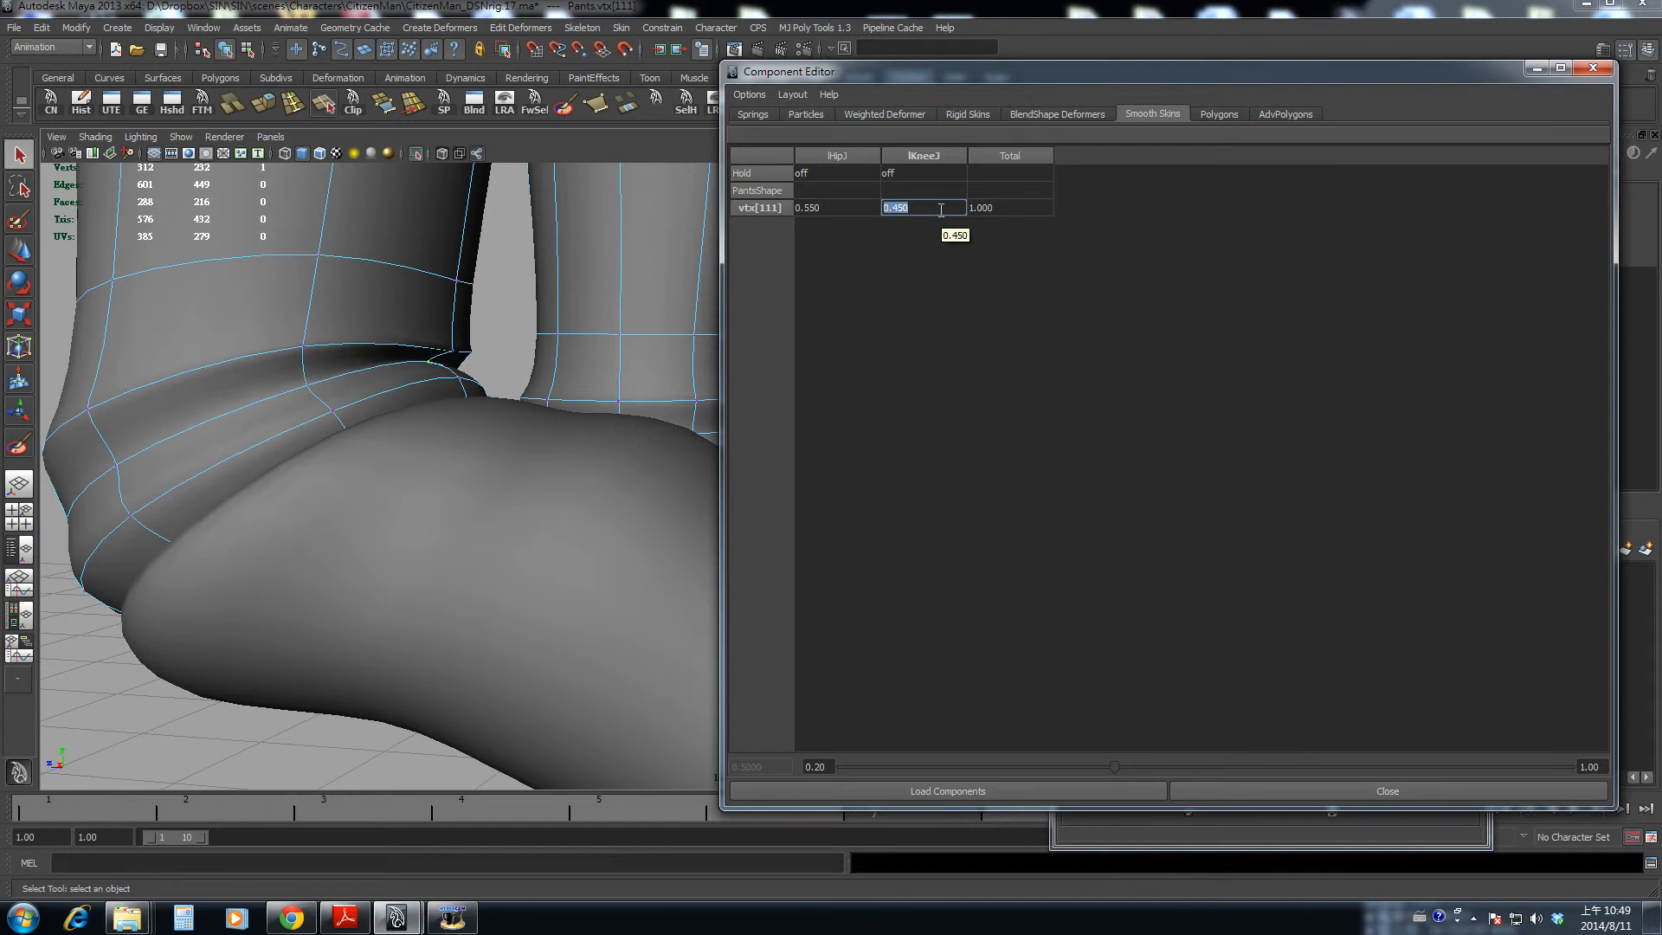
- Set the lKneeJ weight of vertex 111 to 0.35 and scrub the timeline through the bend
{"action": "key", "text": "Return"}
{"action": "type", "text": "."}
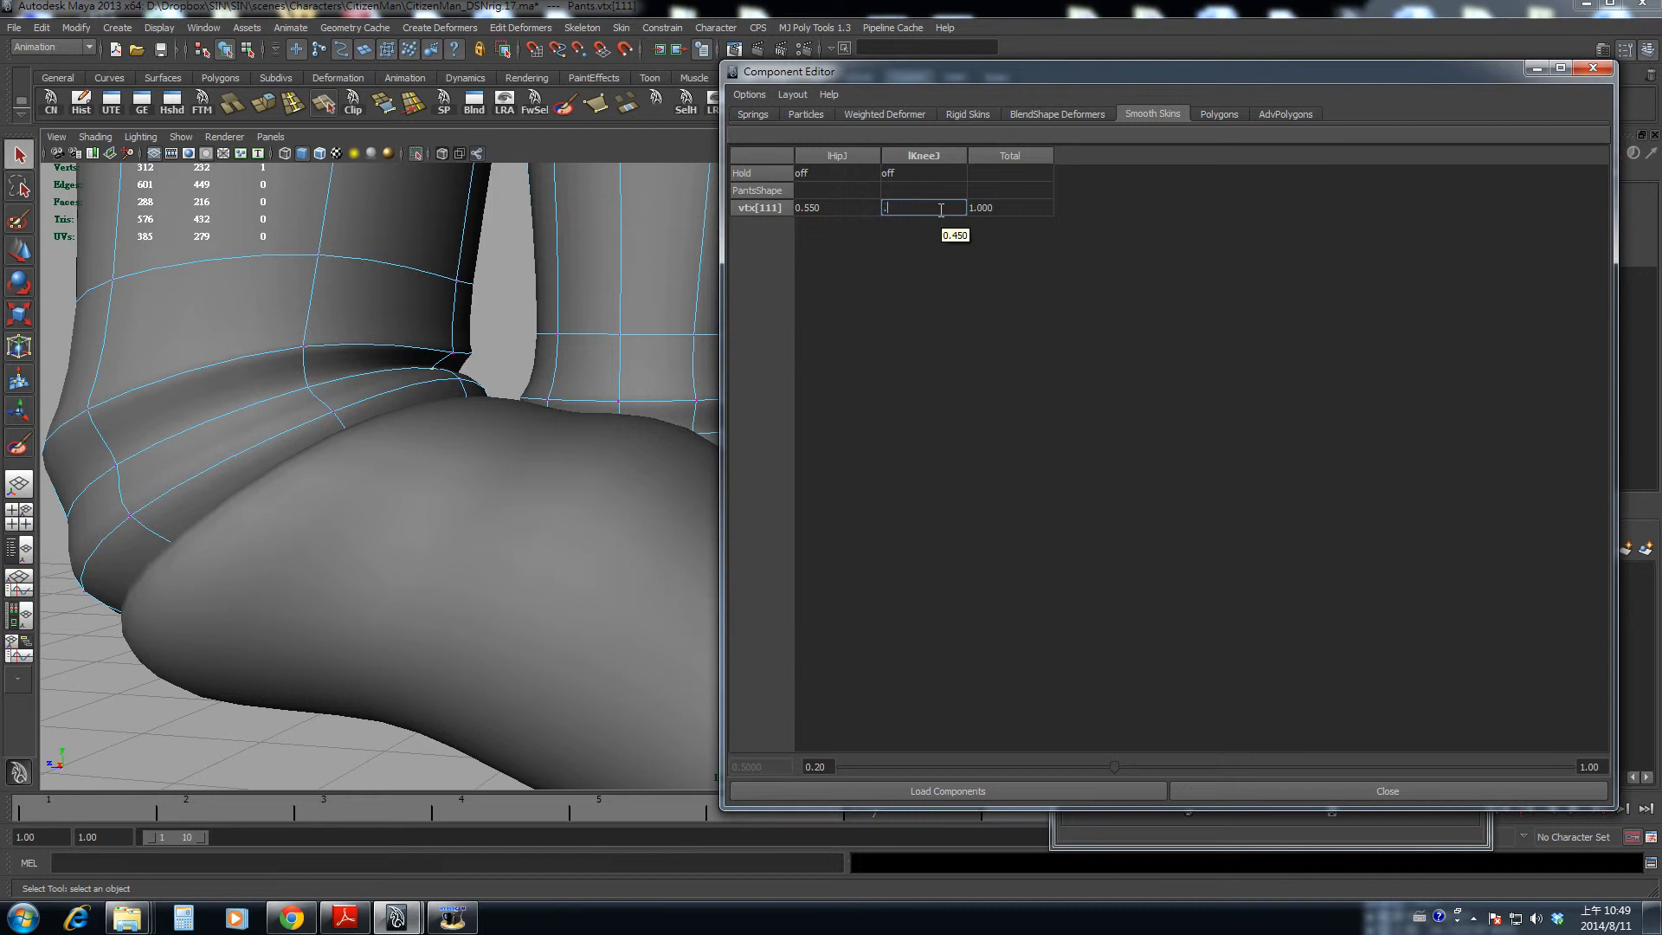
{"action": "type", "text": "35"}
{"action": "key", "text": "Return"}
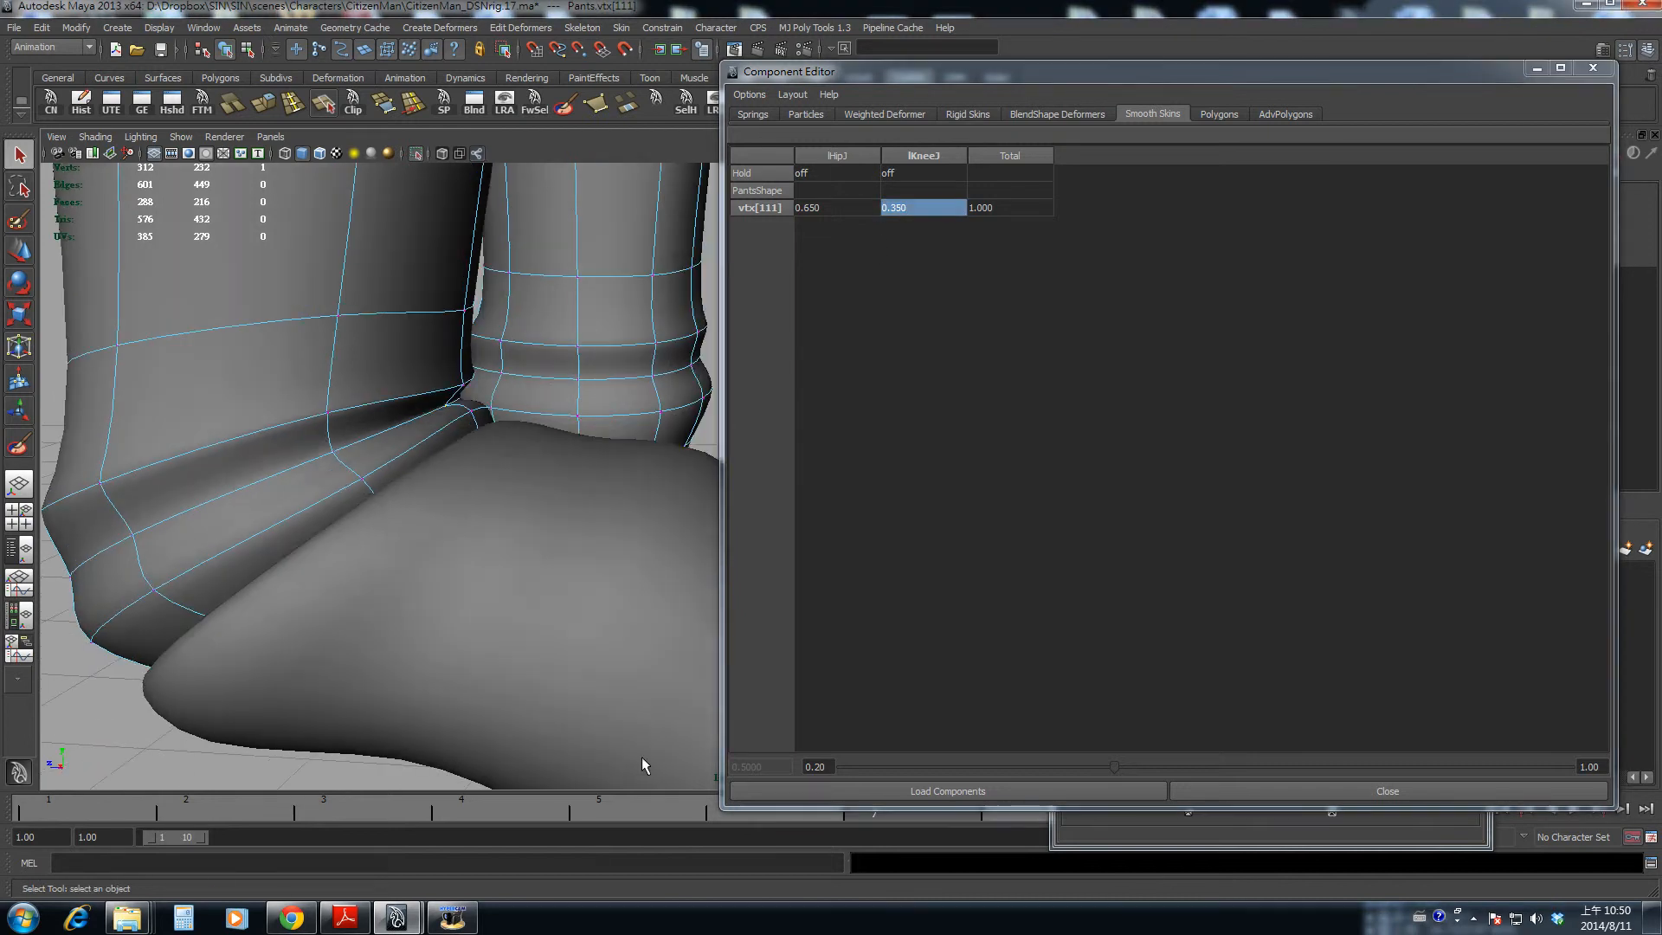
{"action": "left_click_drag", "start_coordinate": [631, 805], "coordinate": [1355, 856]}
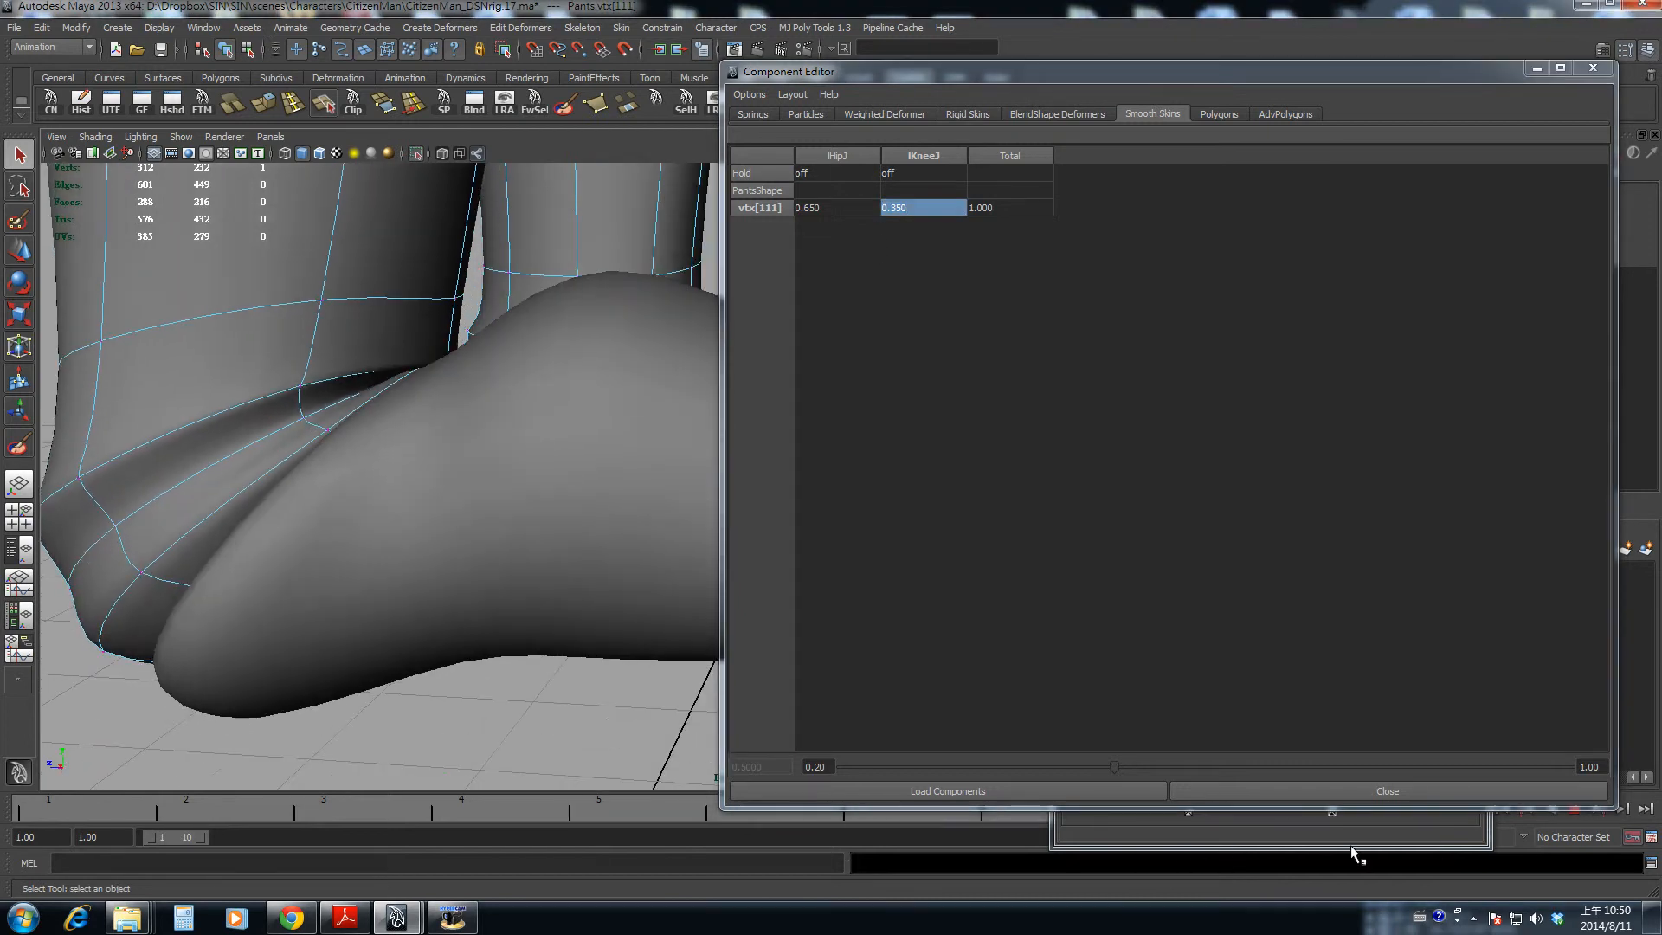
- Select the pants mesh and isolate it in the viewport so the lower leg no longer hides the knee crease
{"action": "left_click_drag", "start_coordinate": [472, 584], "coordinate": [237, 430], "text": "alt"}
{"action": "left_click", "coordinate": [553, 499]}
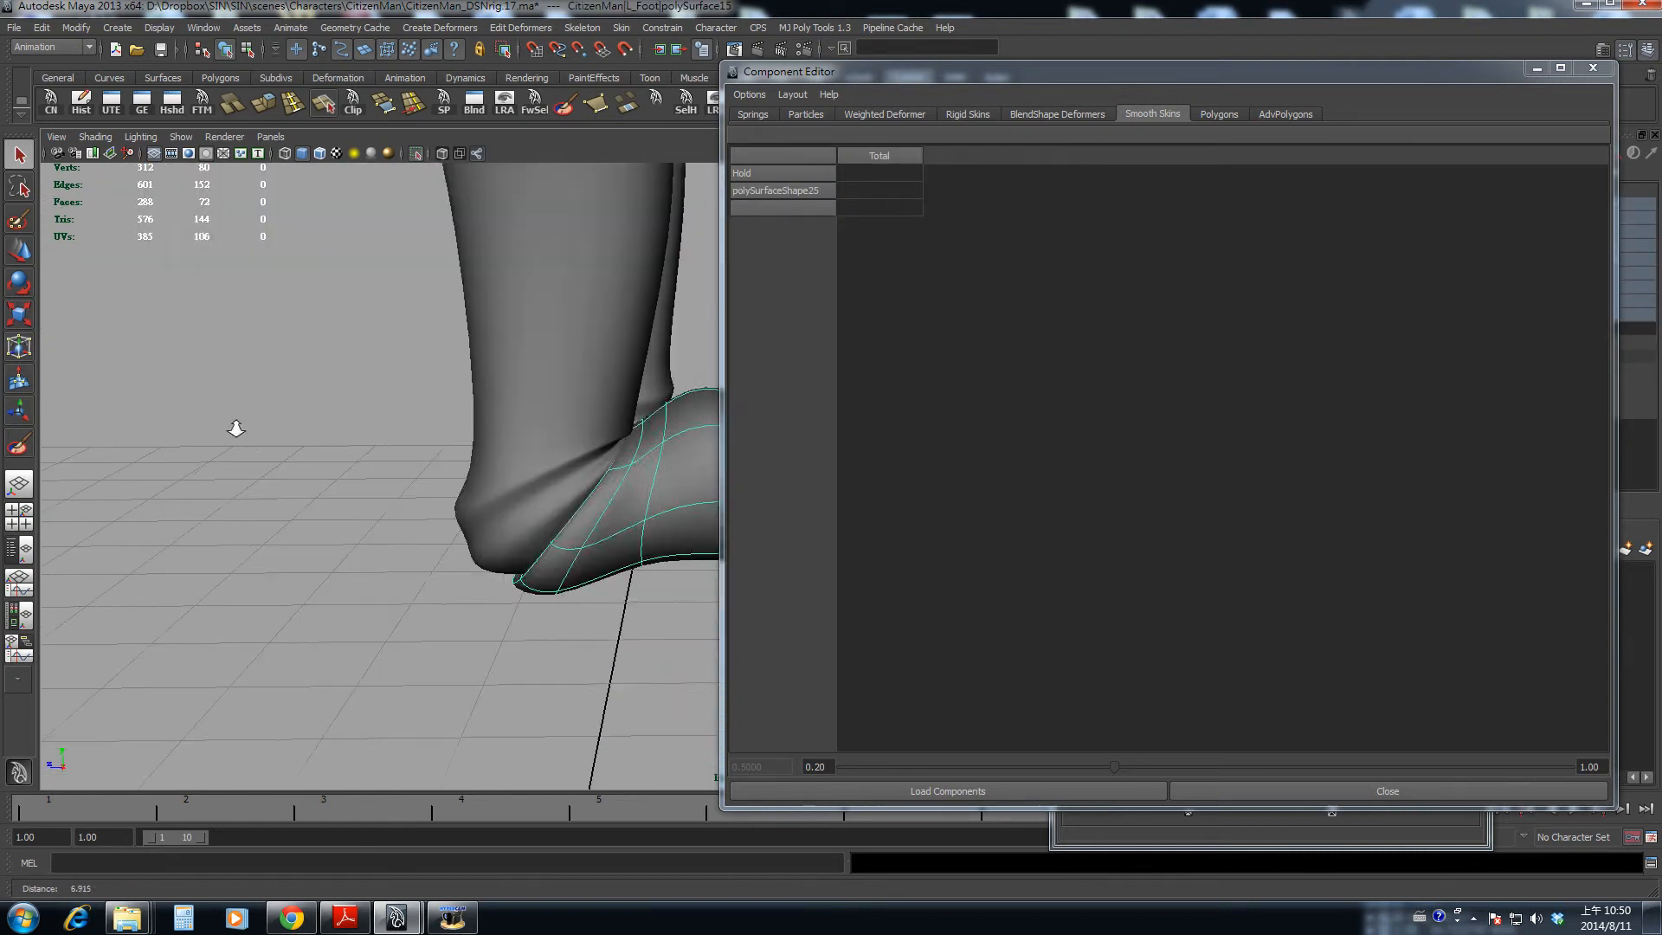
{"action": "left_click", "coordinate": [342, 476]}
{"action": "left_click_drag", "start_coordinate": [341, 476], "coordinate": [489, 433], "text": "alt"}
{"action": "left_click", "coordinate": [456, 431]}
{"action": "key", "text": "shift+i"}
{"action": "key", "text": "shift+i"}
{"action": "right_click_drag", "start_coordinate": [494, 451], "coordinate": [542, 545], "text": "alt"}
{"action": "left_click_drag", "start_coordinate": [459, 424], "coordinate": [460, 462], "text": "alt"}
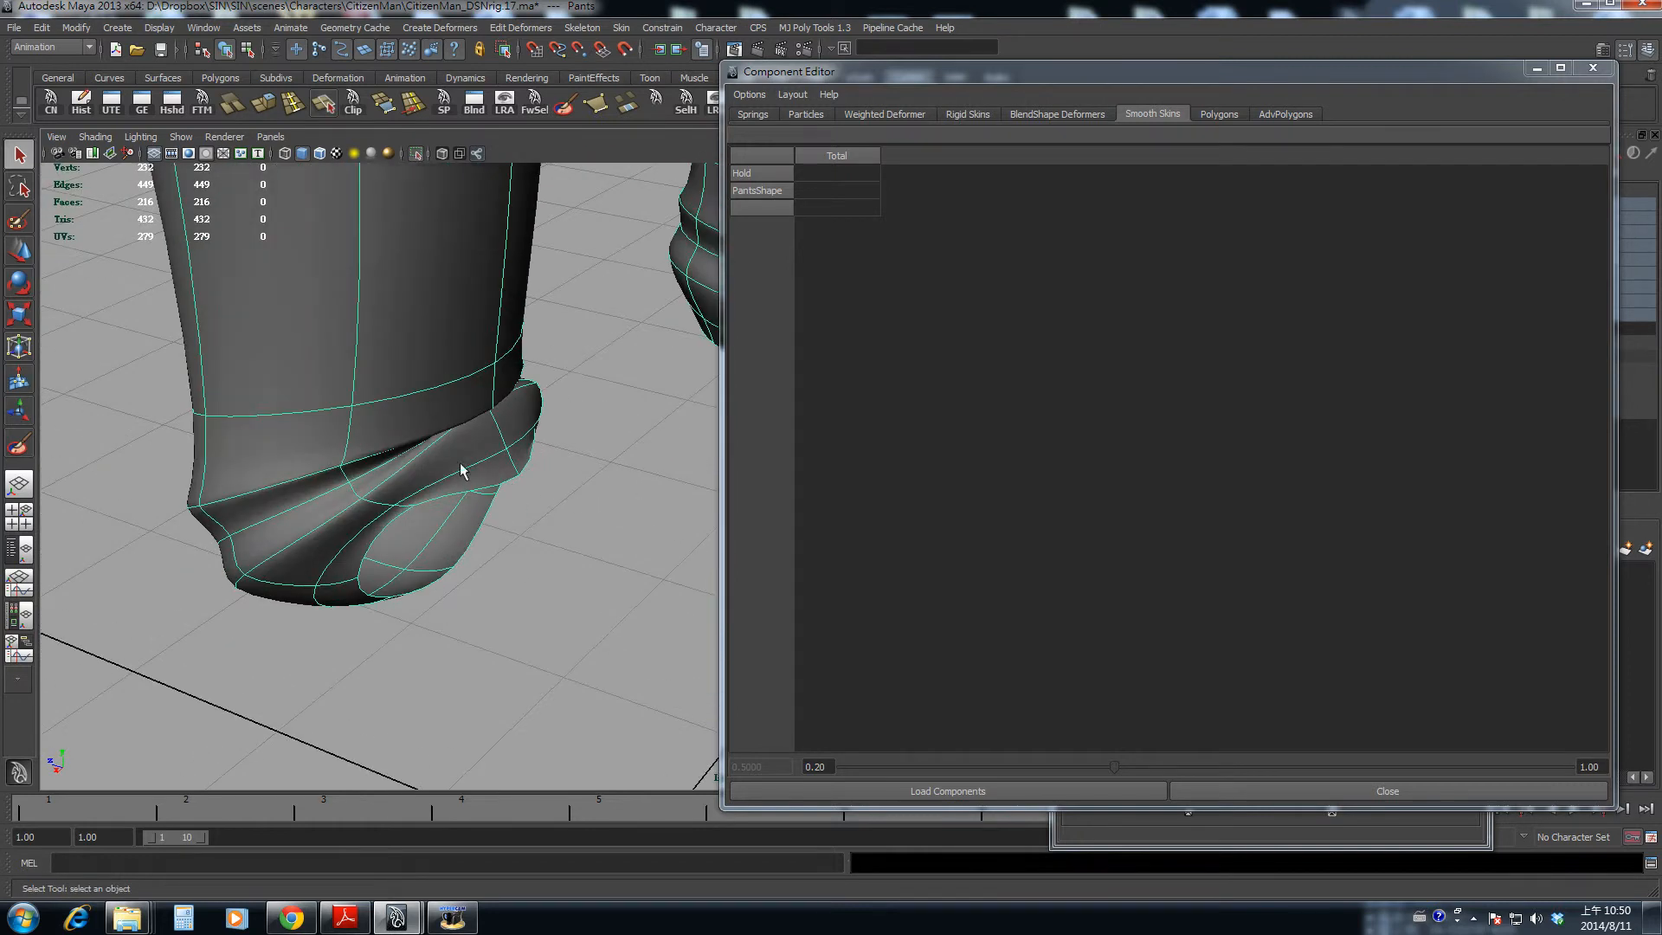
- Select pants vertices 83 and 117 behind the left knee and try an lKneeJ weight of 0.35 on both
{"action": "right_click_drag", "start_coordinate": [459, 462], "coordinate": [393, 461]}
{"action": "left_click", "coordinate": [521, 475]}
{"action": "left_click", "coordinate": [508, 449], "text": "shift"}
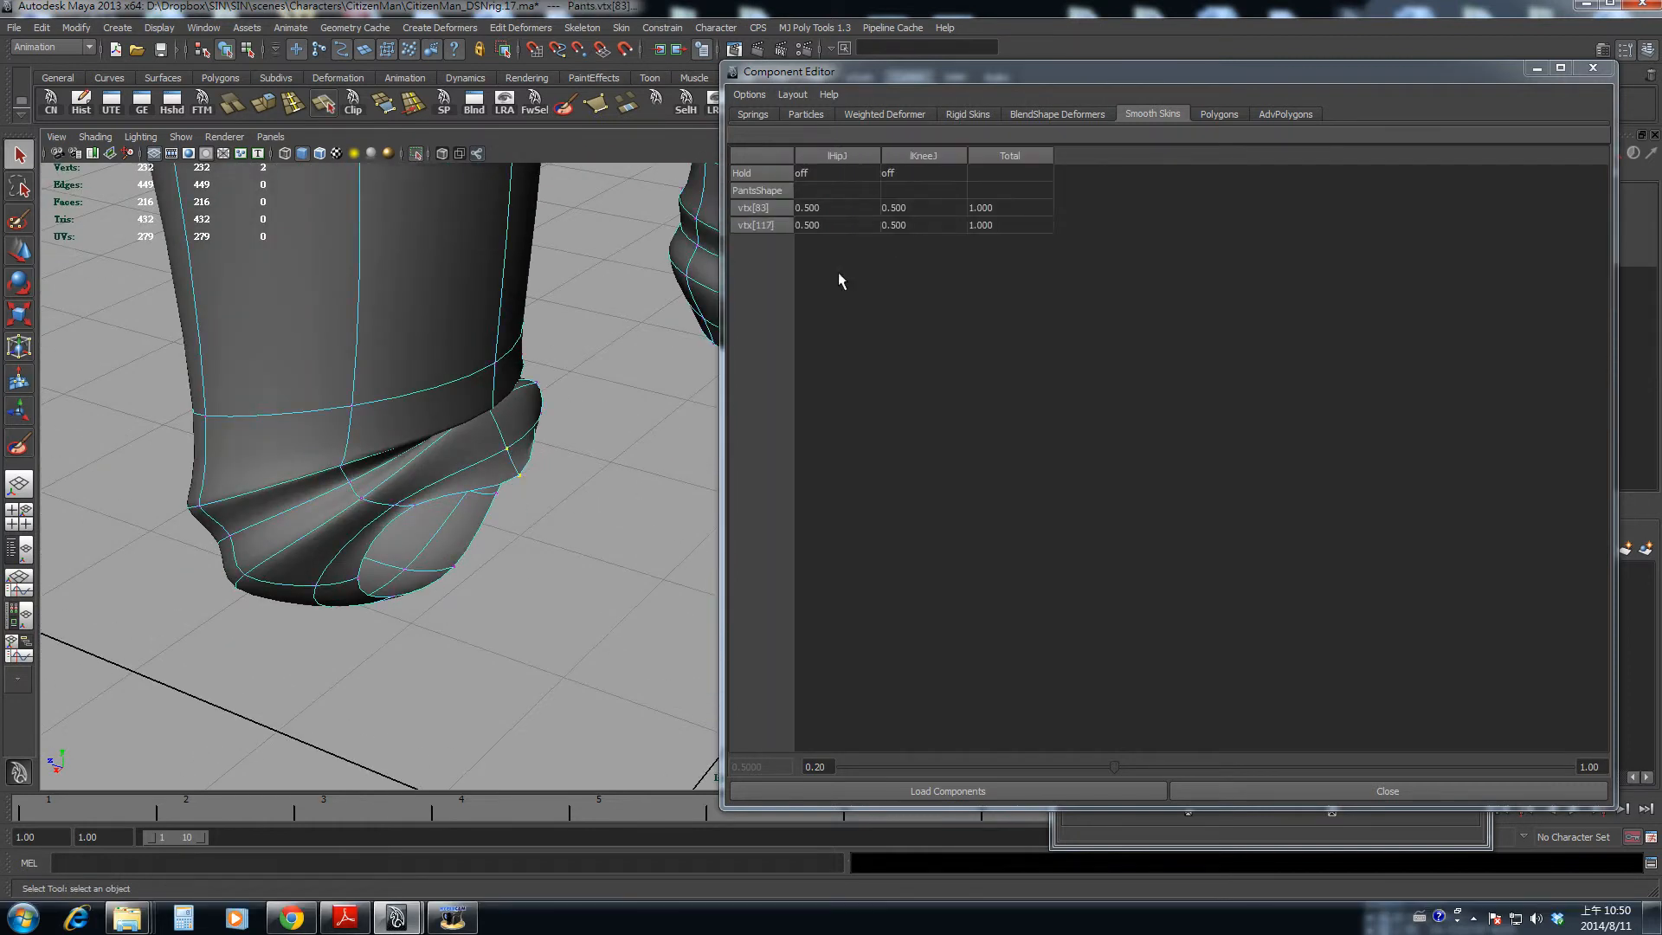
{"action": "left_click_drag", "start_coordinate": [914, 213], "coordinate": [910, 227]}
{"action": "type", "text": "0.35"}
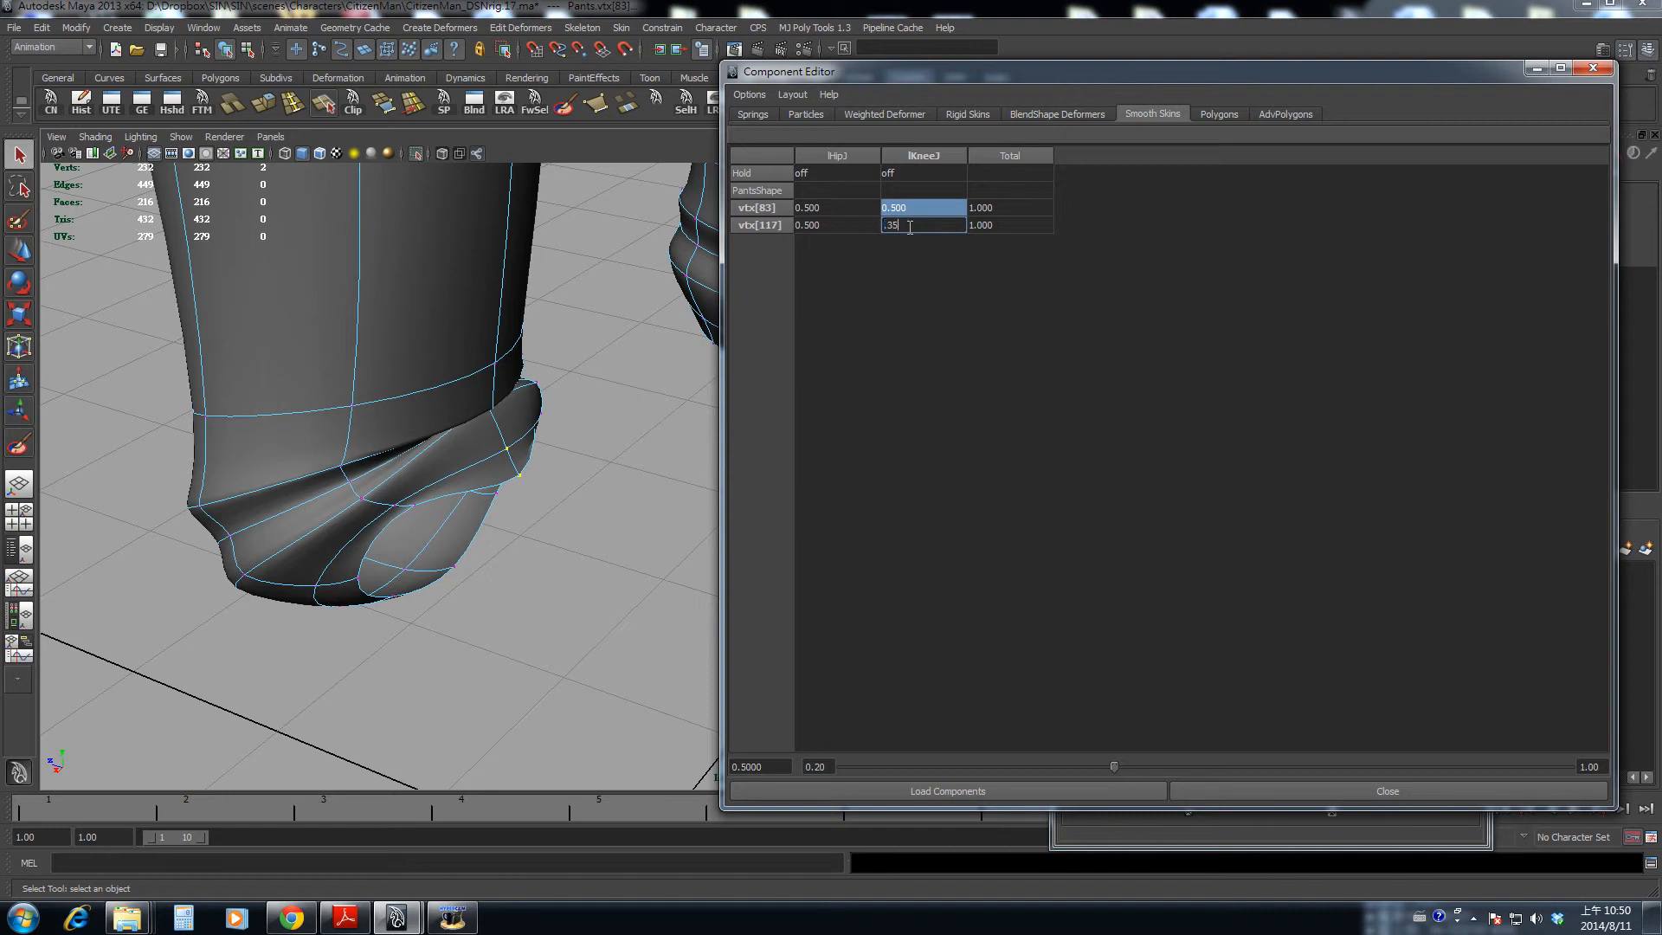
{"action": "key", "text": "Return"}
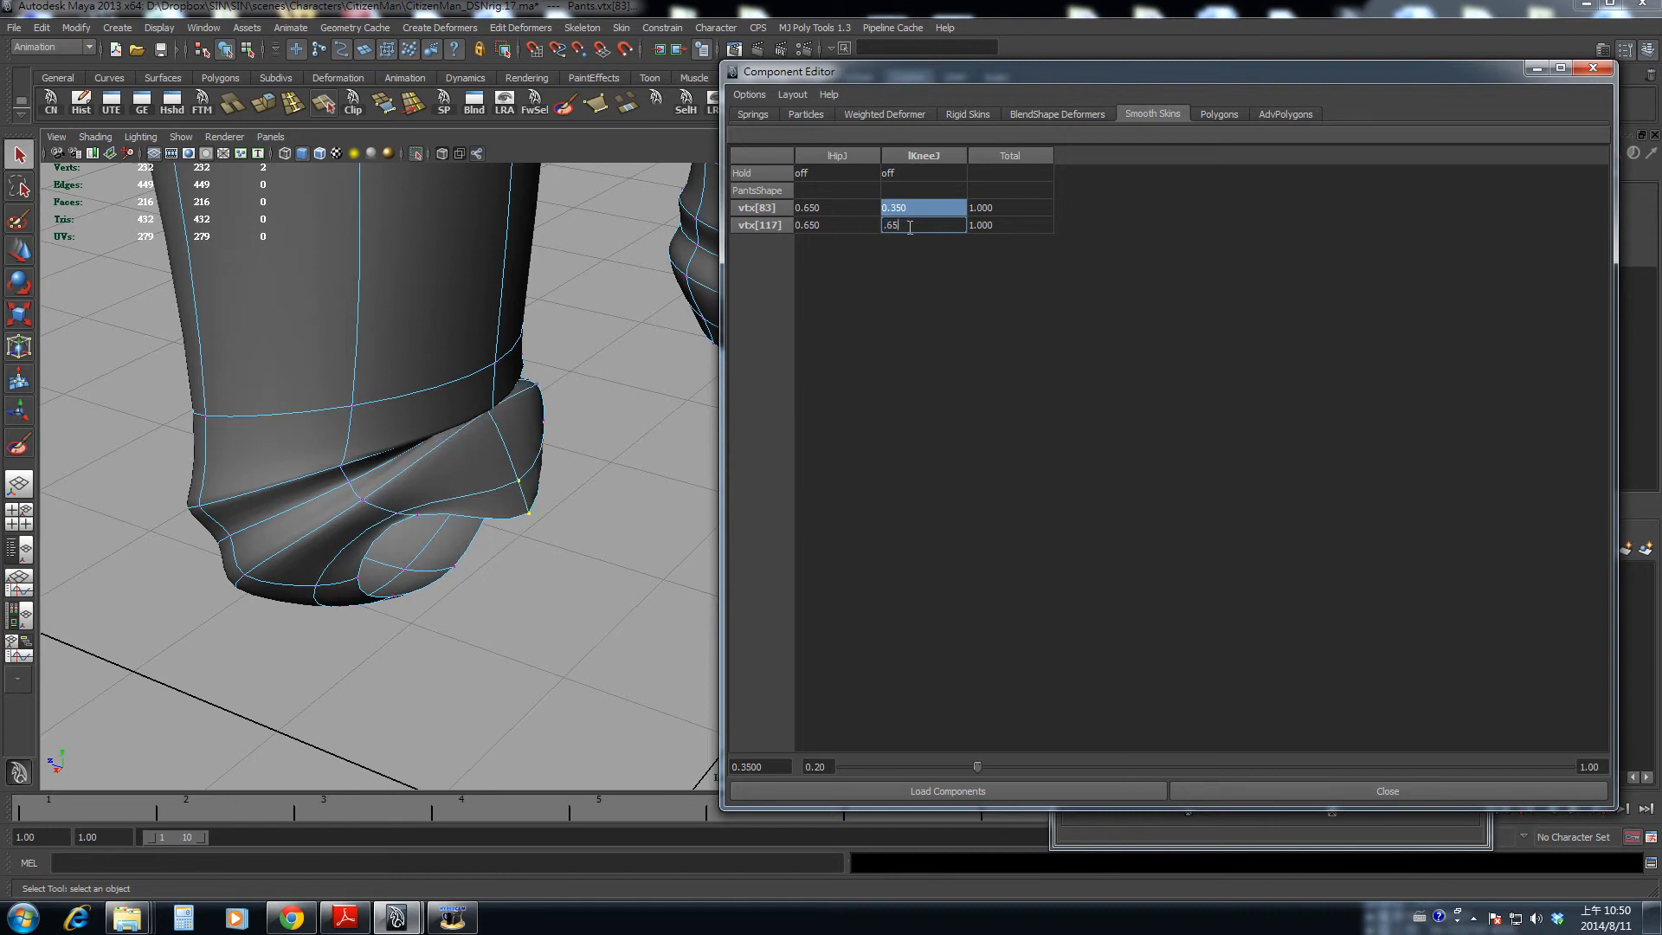
- Set the lKneeJ weight of vertices 83 and 117 to 0.65, scrub the bend and clear the selection
{"action": "type", "text": ".65"}
{"action": "key", "text": "Return"}
{"action": "left_click_drag", "start_coordinate": [643, 263], "coordinate": [522, 679], "text": "alt"}
{"action": "left_click_drag", "start_coordinate": [540, 814], "coordinate": [1099, 857]}
{"action": "left_click", "coordinate": [585, 511]}
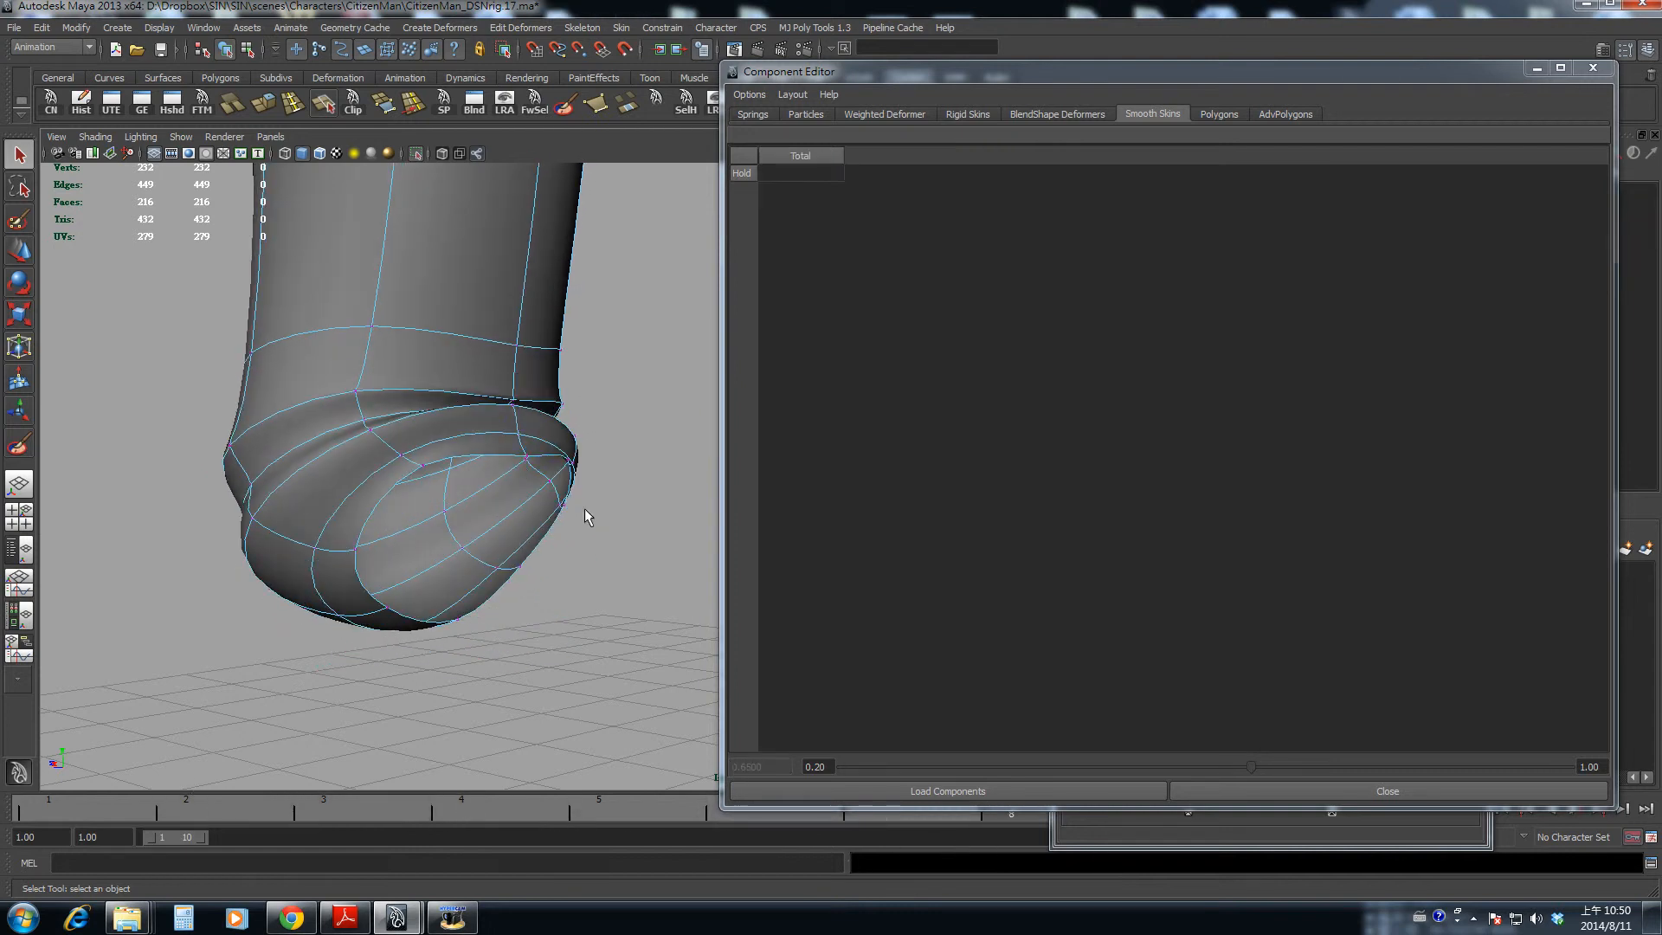
- Set the lKneeJ weight of pants vertex 83 alone to 0.68 and scrub the timeline to check the hem
{"action": "left_click_drag", "start_coordinate": [530, 459], "coordinate": [520, 476], "text": "alt"}
{"action": "left_click", "coordinate": [519, 459]}
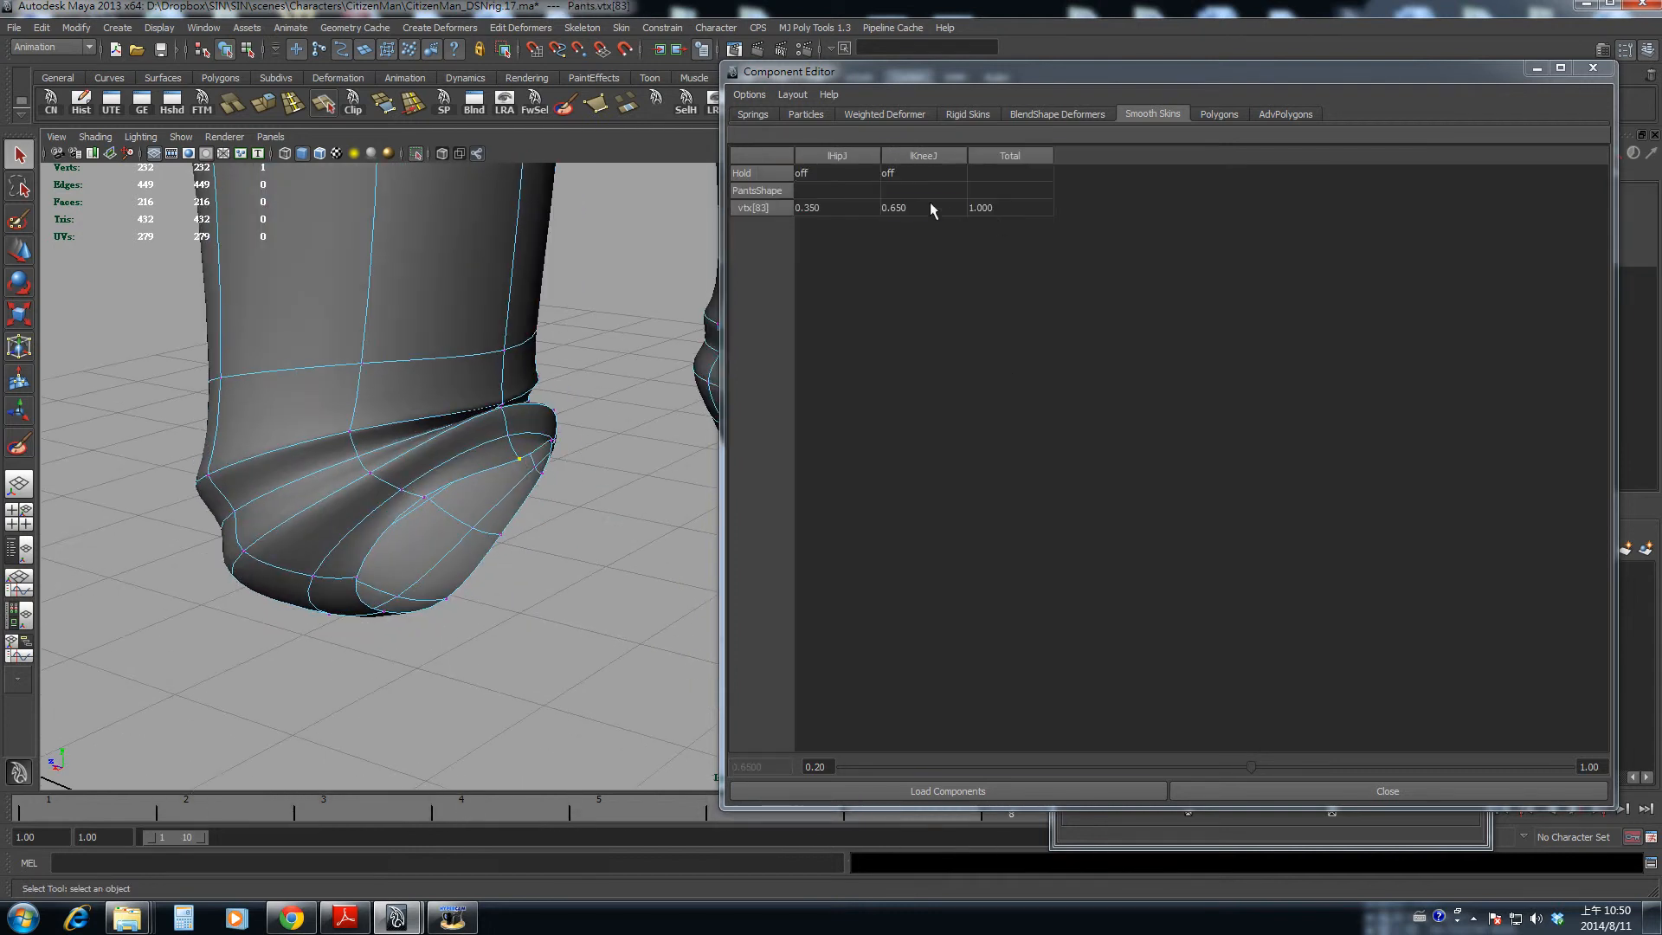
{"action": "left_click", "coordinate": [931, 207]}
{"action": "type", "text": ".8"}
{"action": "key", "text": "Return"}
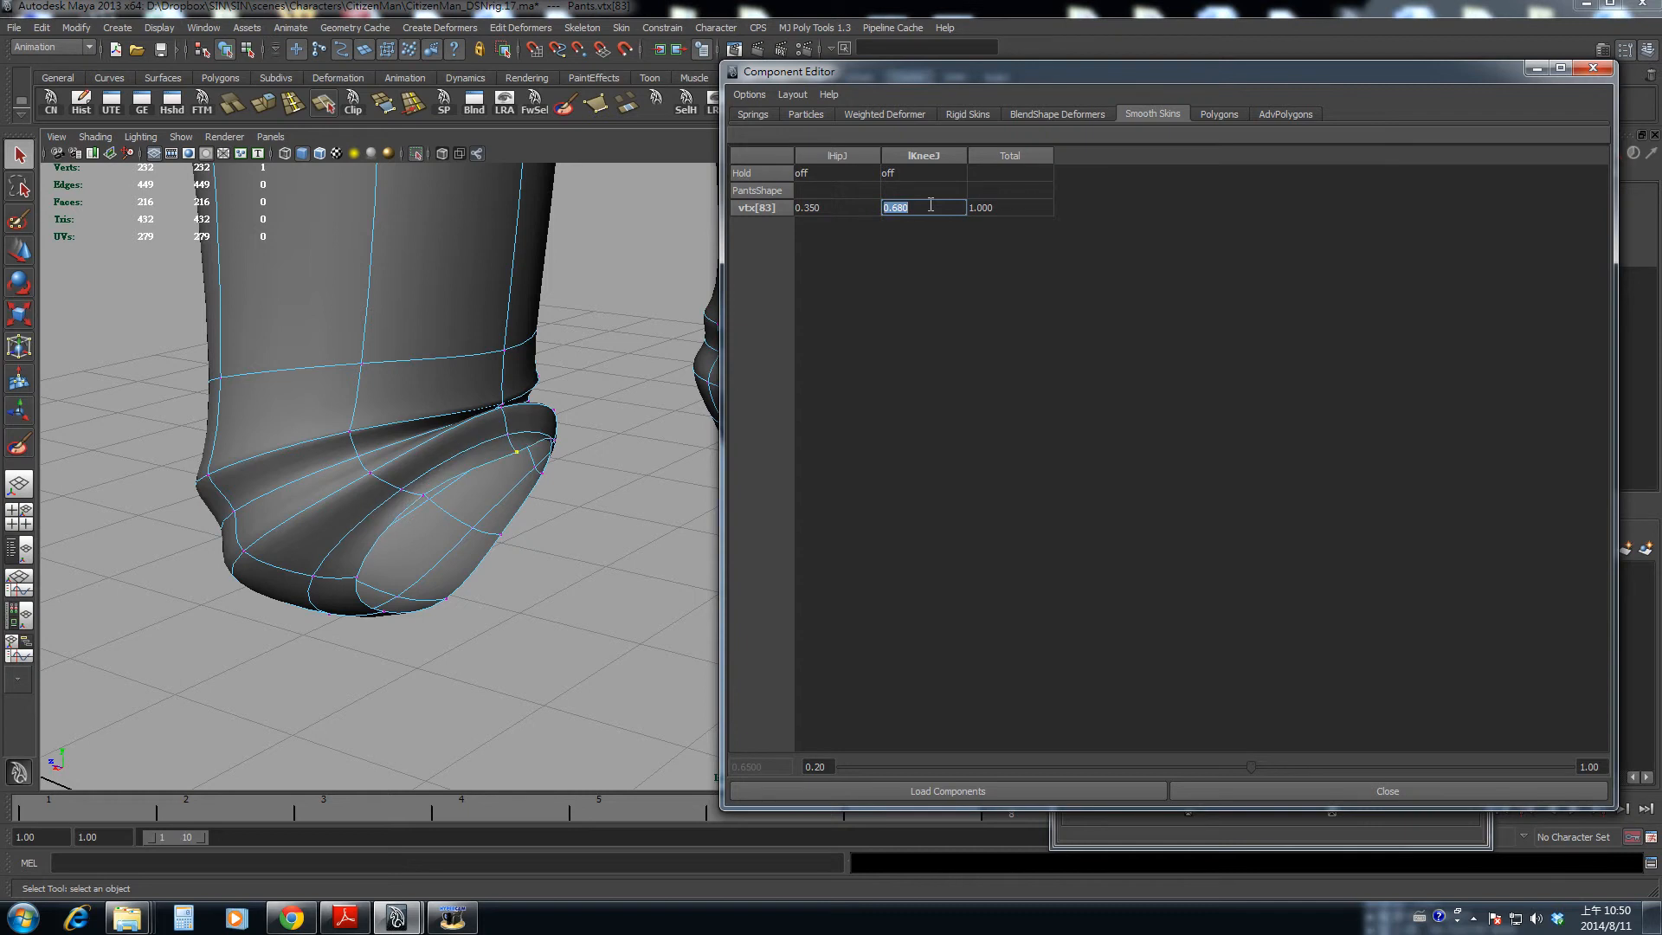
{"action": "left_click_drag", "start_coordinate": [472, 626], "coordinate": [624, 500], "text": "alt"}
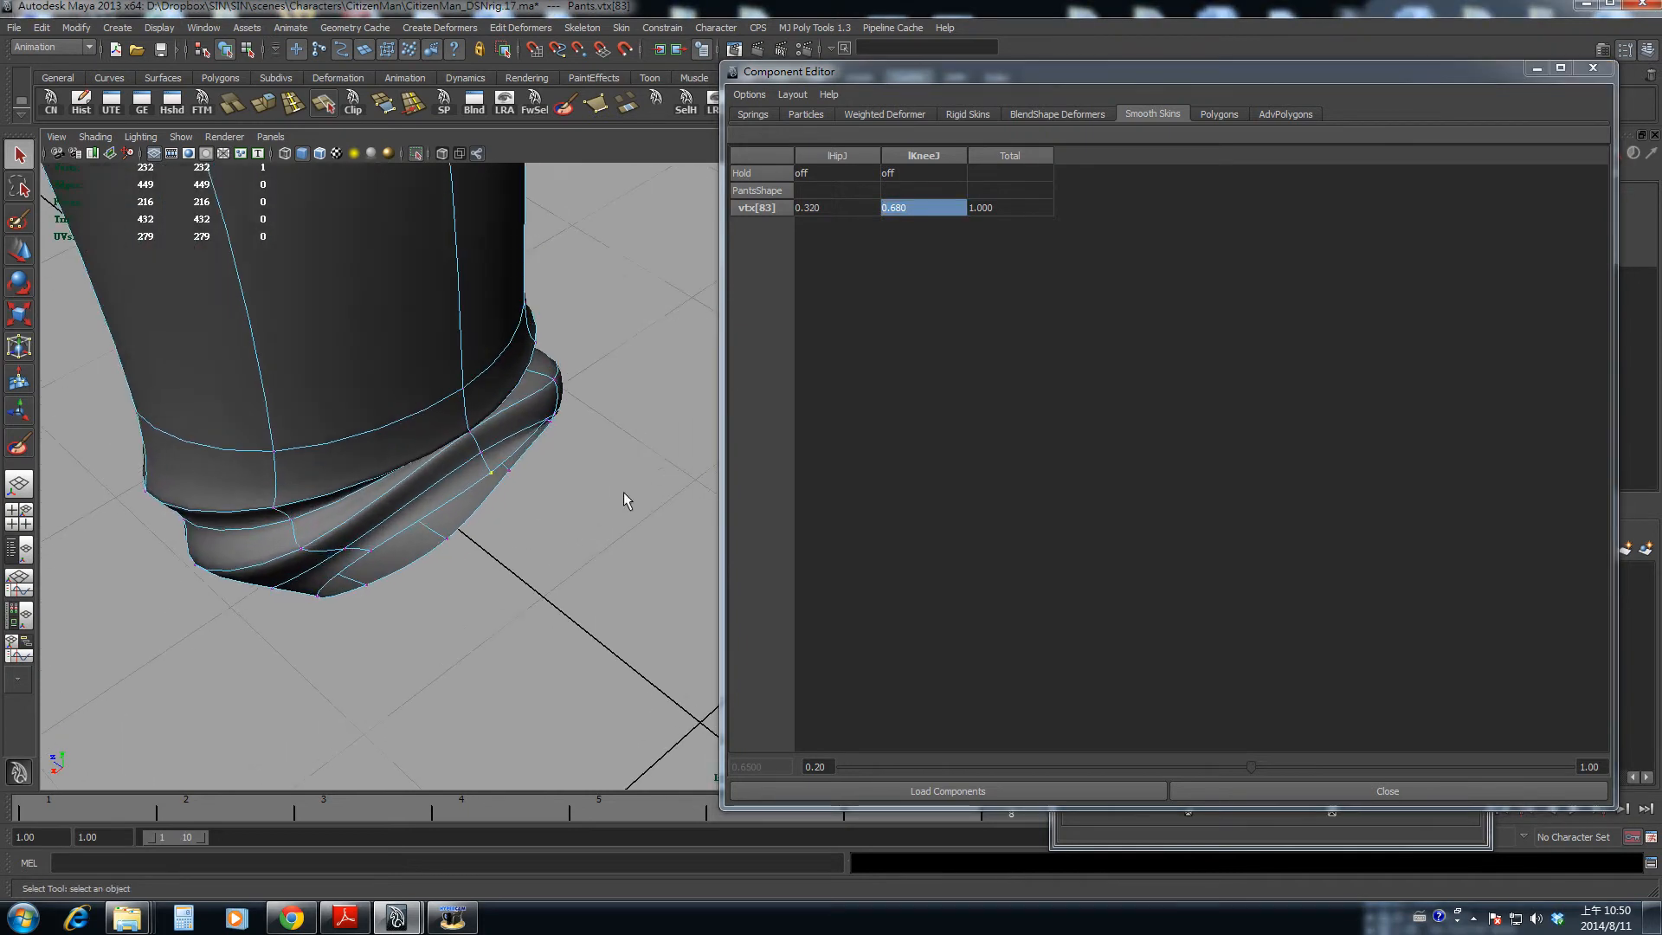
{"action": "left_click_drag", "start_coordinate": [465, 801], "coordinate": [714, 812]}
- Select pants vertices 84 and 118 at the knee opening, scrub the bend and set their lKneeJ weight to 0.65
{"action": "left_click_drag", "start_coordinate": [514, 603], "coordinate": [423, 543], "text": "alt"}
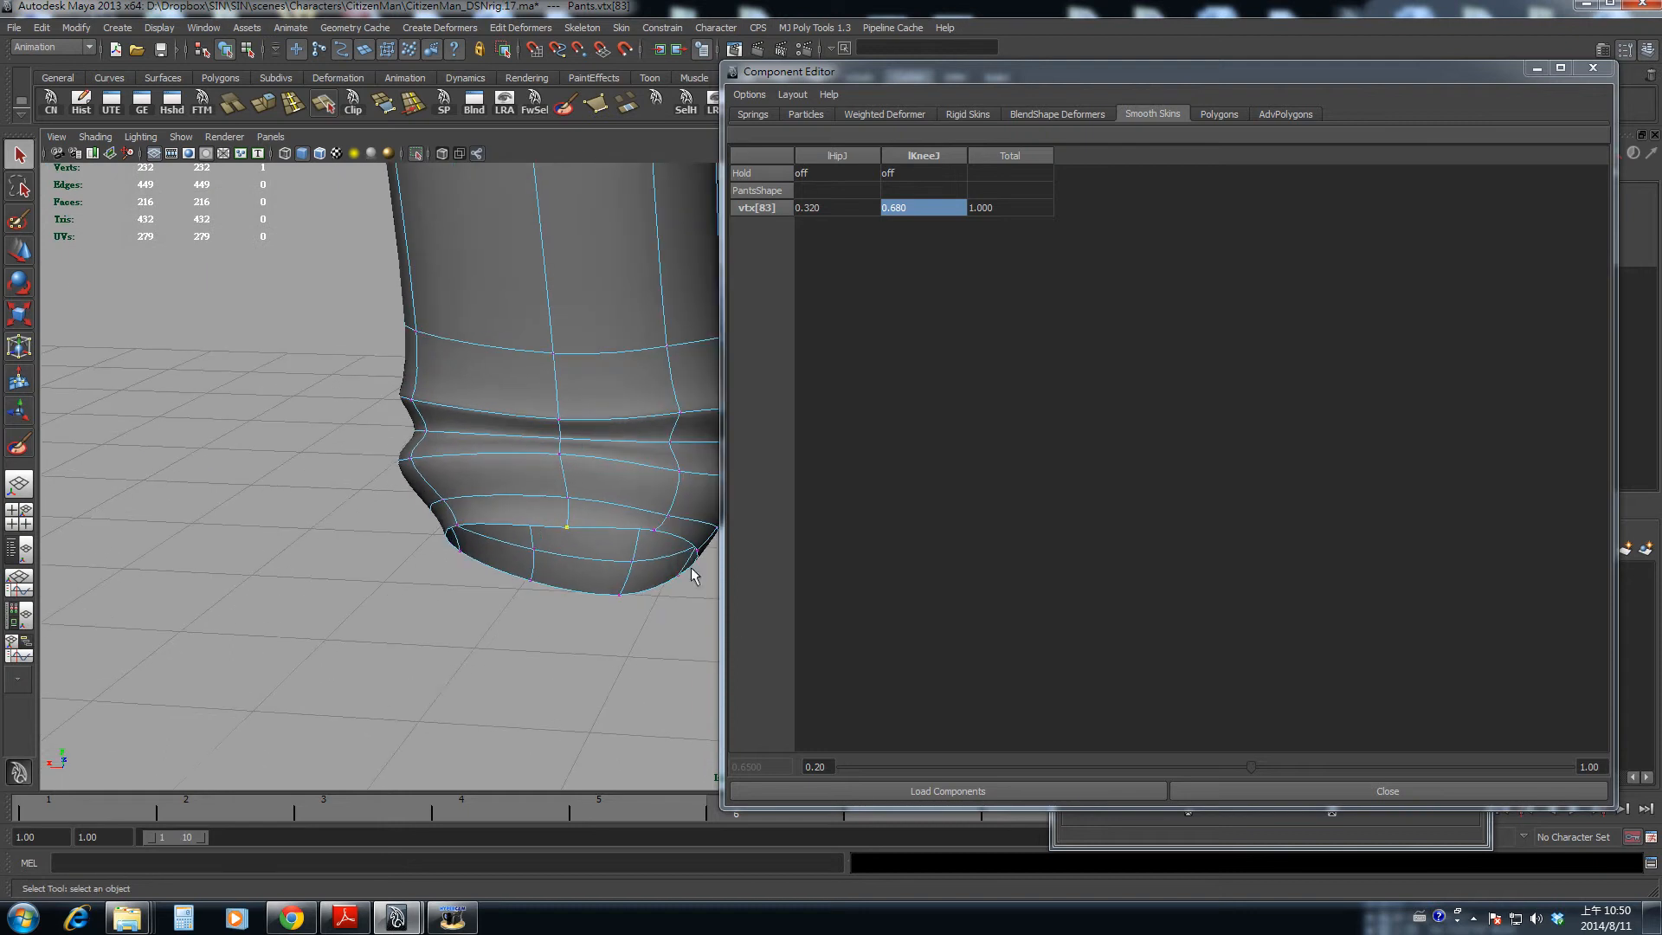
{"action": "left_click", "coordinate": [663, 529]}
{"action": "left_click", "coordinate": [668, 520], "text": "shift"}
{"action": "left_click_drag", "start_coordinate": [667, 522], "coordinate": [547, 567], "text": "alt"}
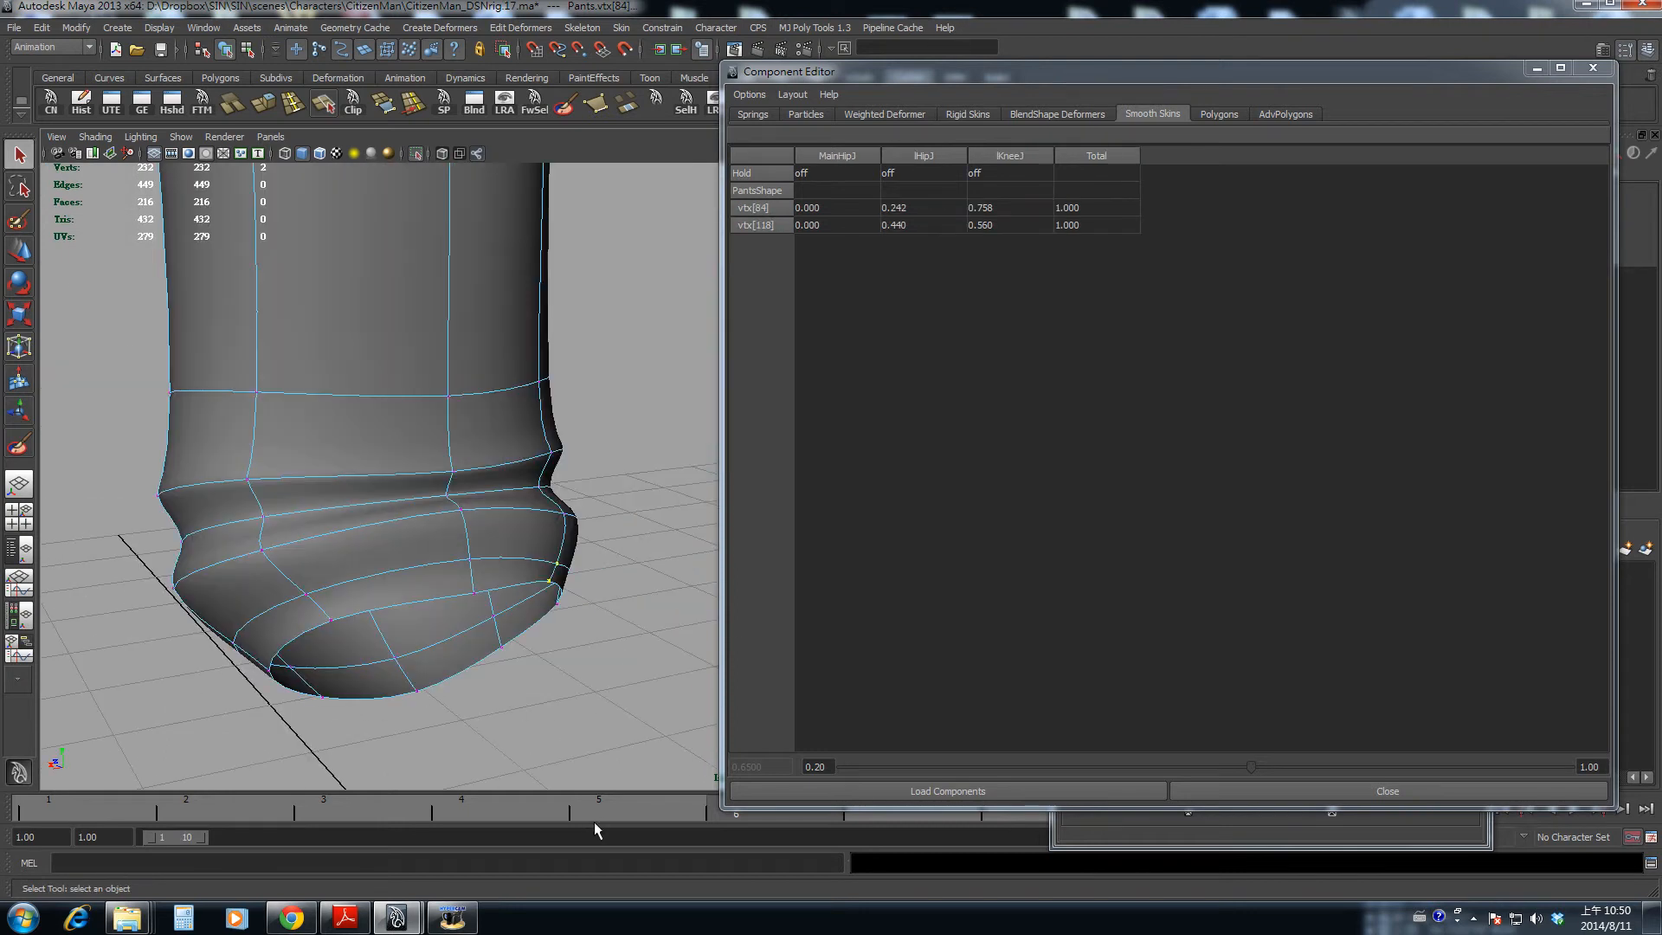
{"action": "left_click_drag", "start_coordinate": [594, 820], "coordinate": [1082, 818]}
{"action": "left_click_drag", "start_coordinate": [515, 479], "coordinate": [563, 467], "text": "alt"}
{"action": "left_click_drag", "start_coordinate": [1016, 211], "coordinate": [1004, 225]}
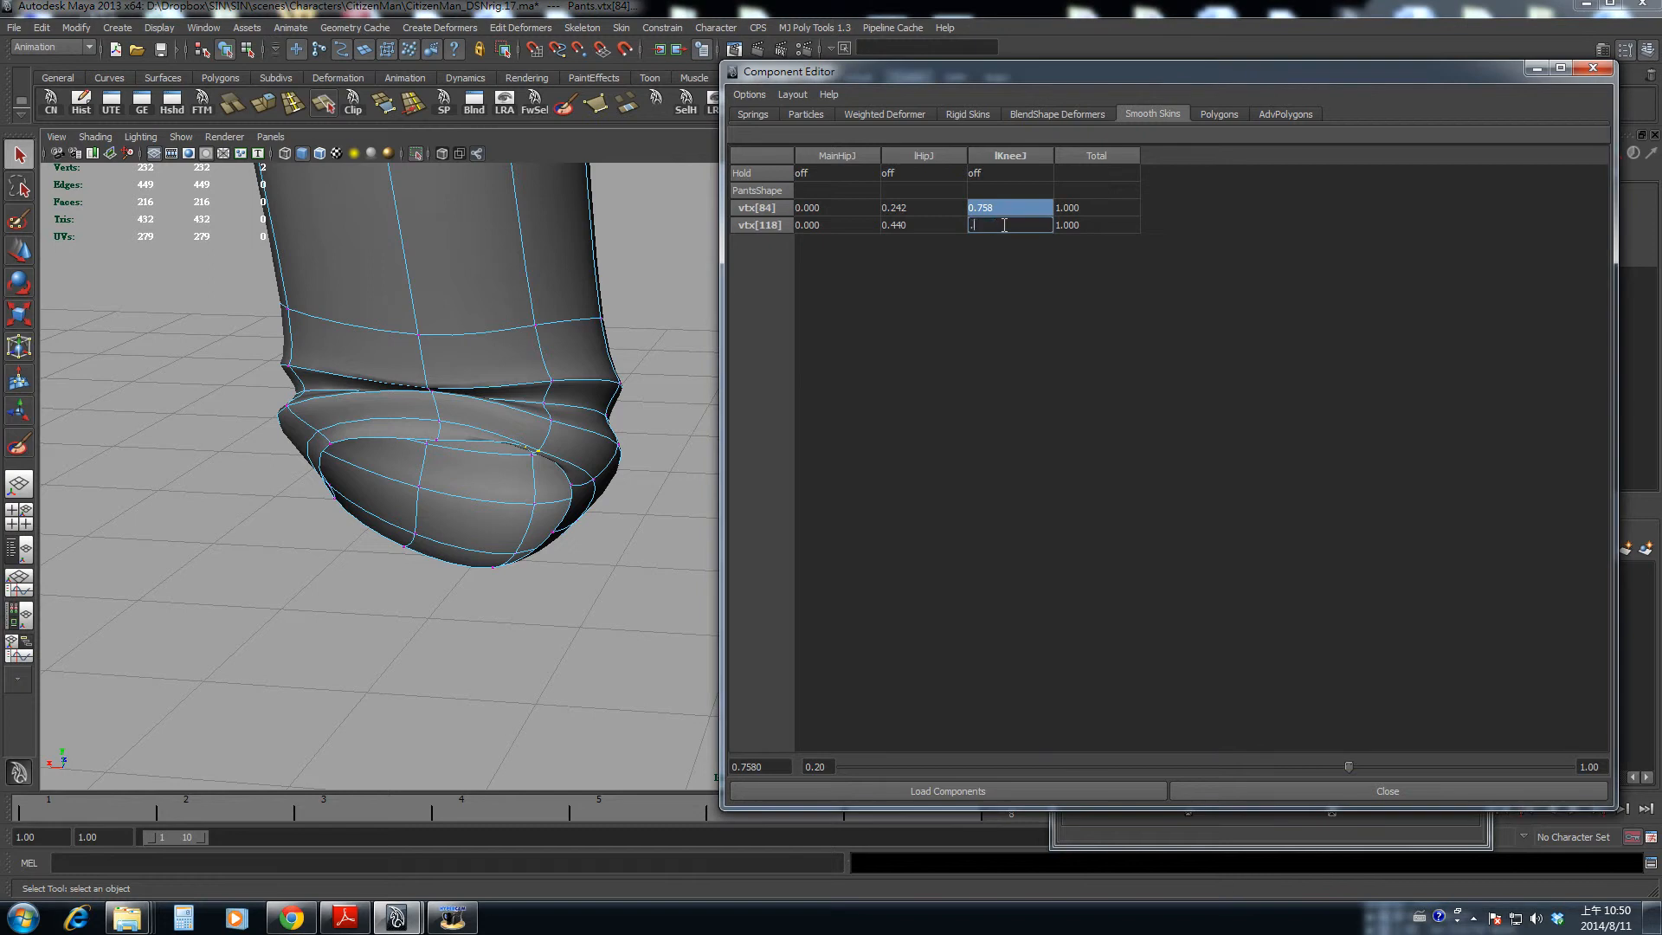
{"action": "type", "text": ".65"}
{"action": "key", "text": "Return"}
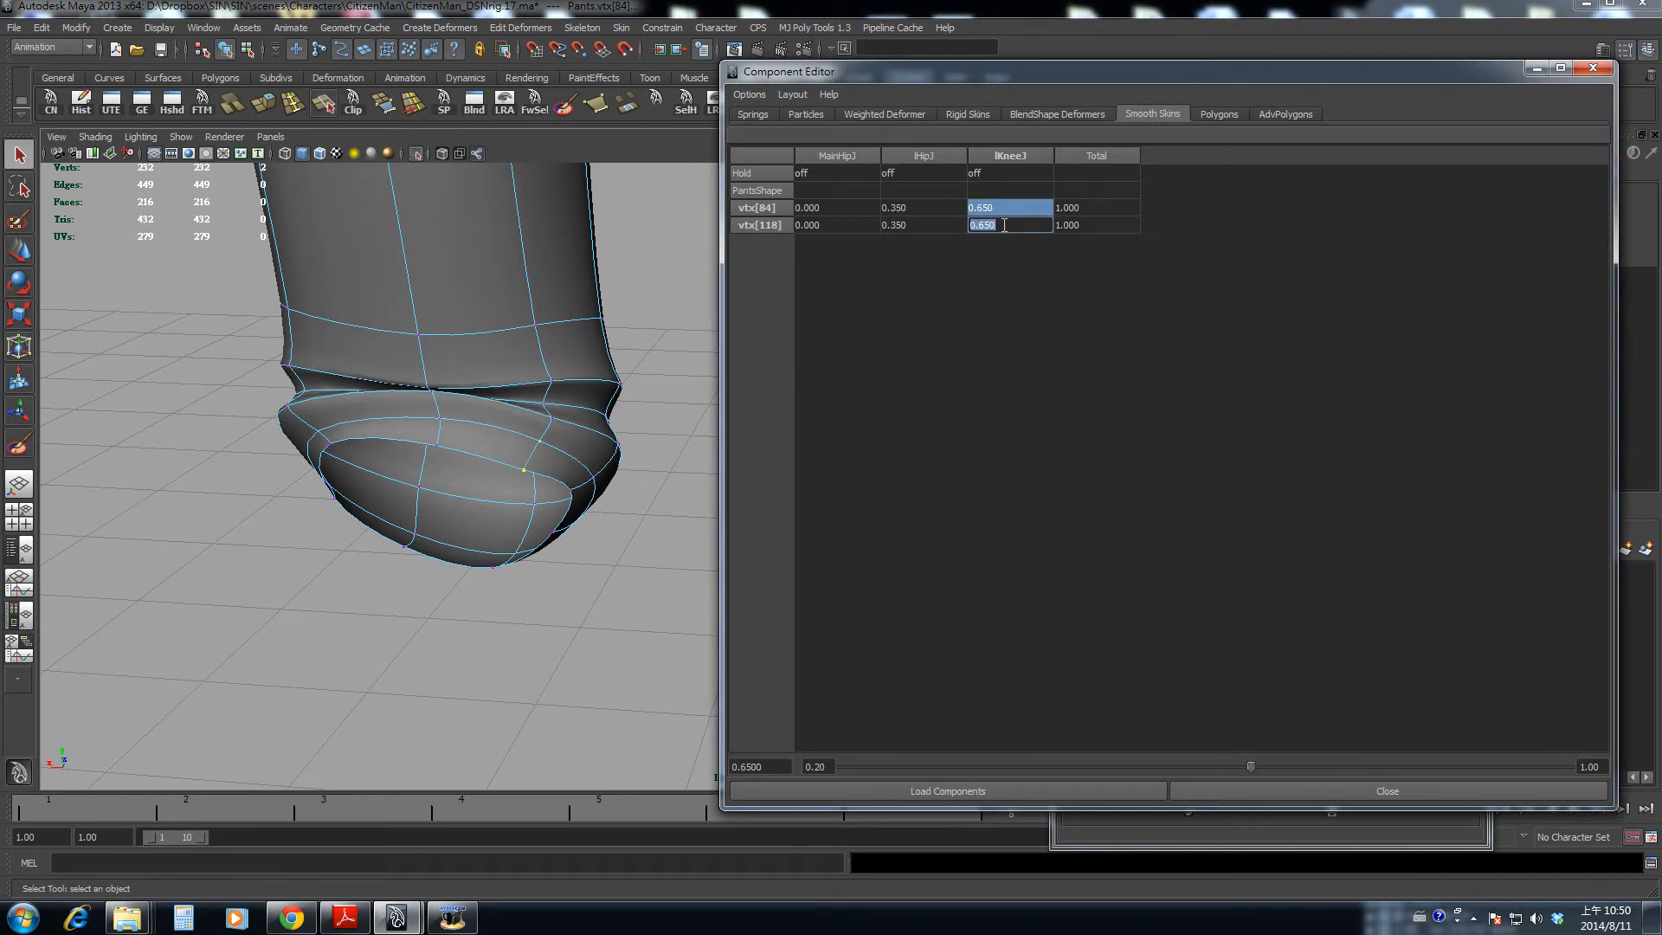
- Select pants vertices 82 and 116 on the opposite side of the crease and set their lKneeJ weight to 0.65
{"action": "left_click_drag", "start_coordinate": [471, 617], "coordinate": [475, 519], "text": "alt"}
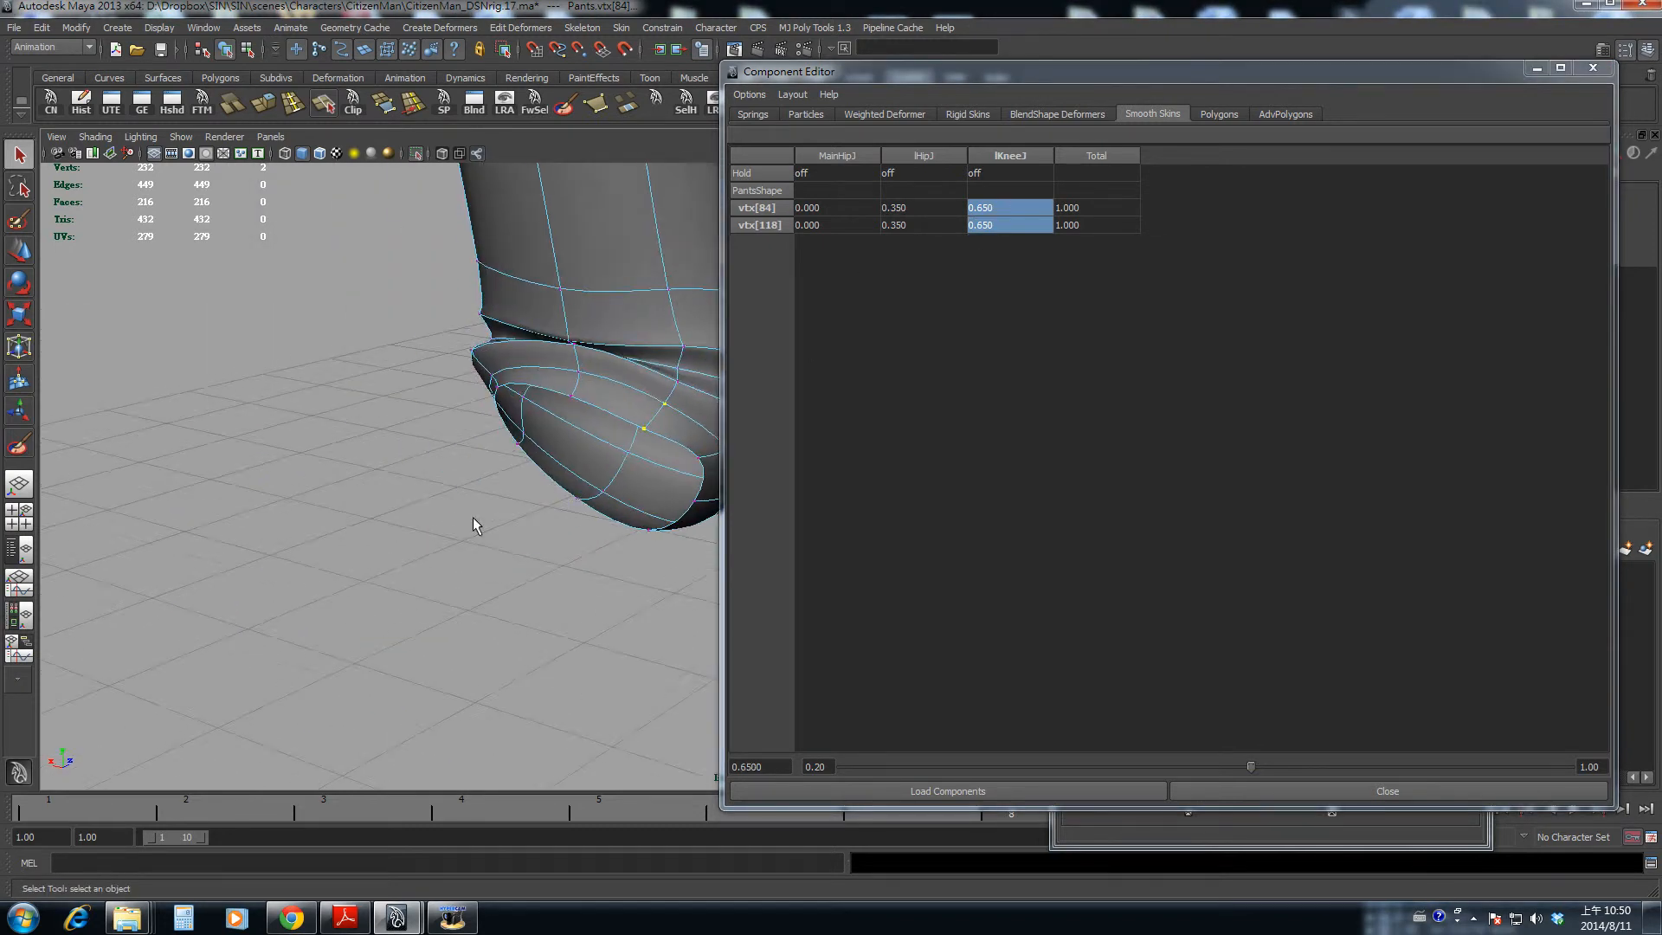
{"action": "left_click_drag", "start_coordinate": [514, 424], "coordinate": [371, 453], "text": "alt"}
{"action": "left_click", "coordinate": [366, 454]}
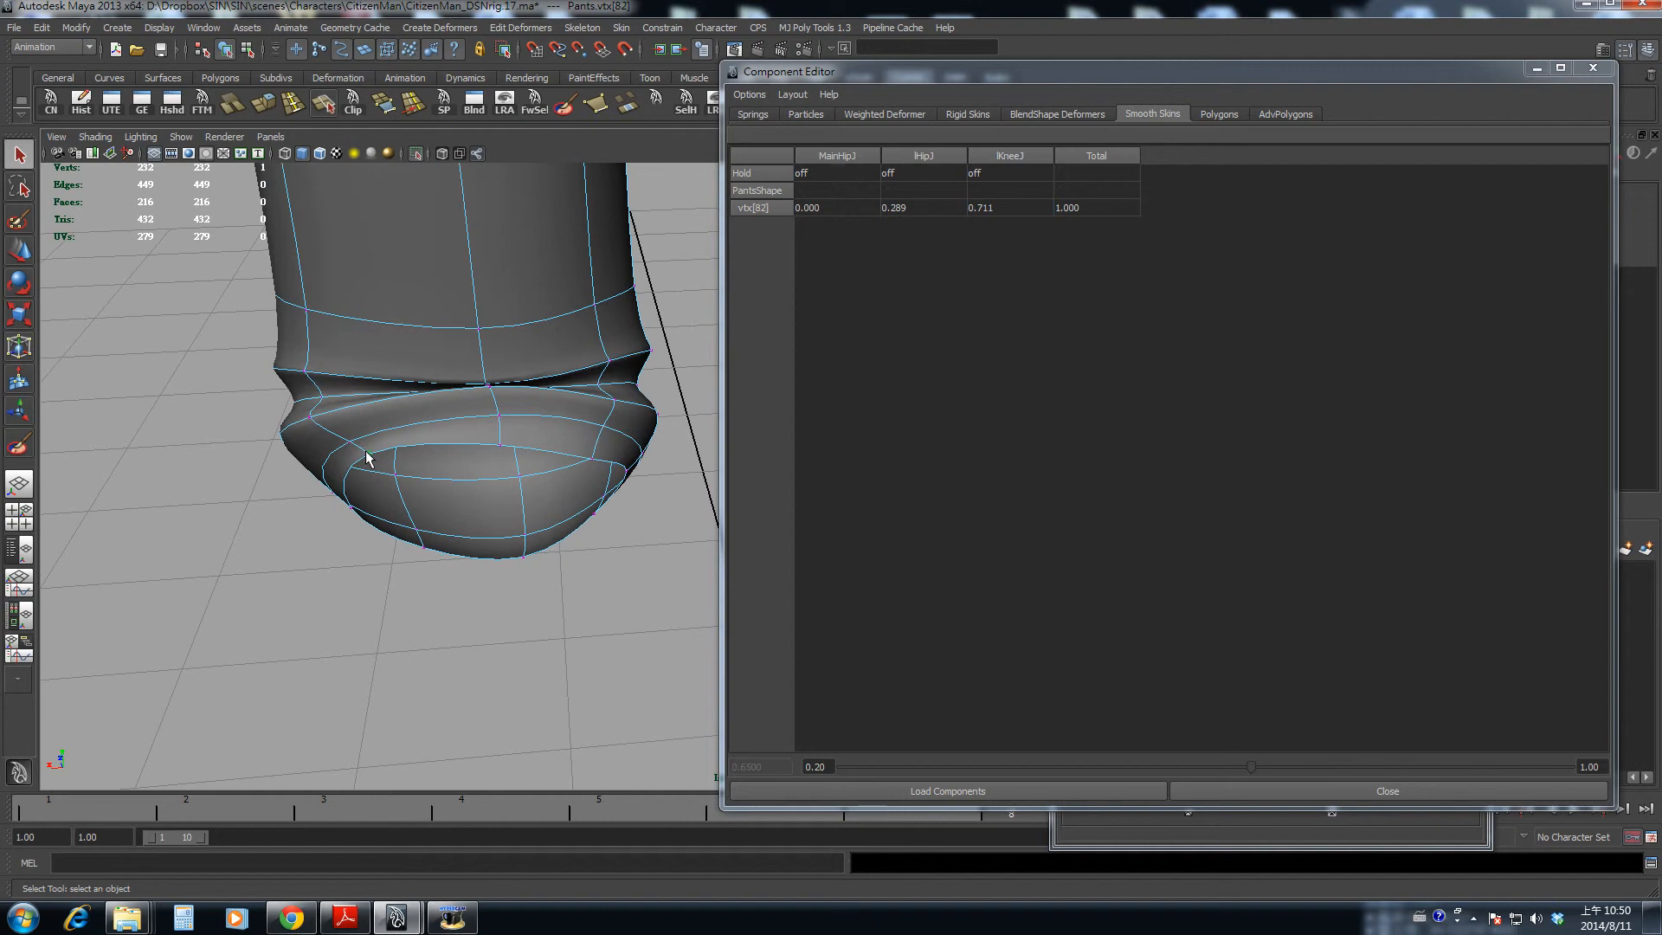
{"action": "left_click", "coordinate": [350, 444], "text": "shift"}
{"action": "left_click_drag", "start_coordinate": [997, 211], "coordinate": [999, 224]}
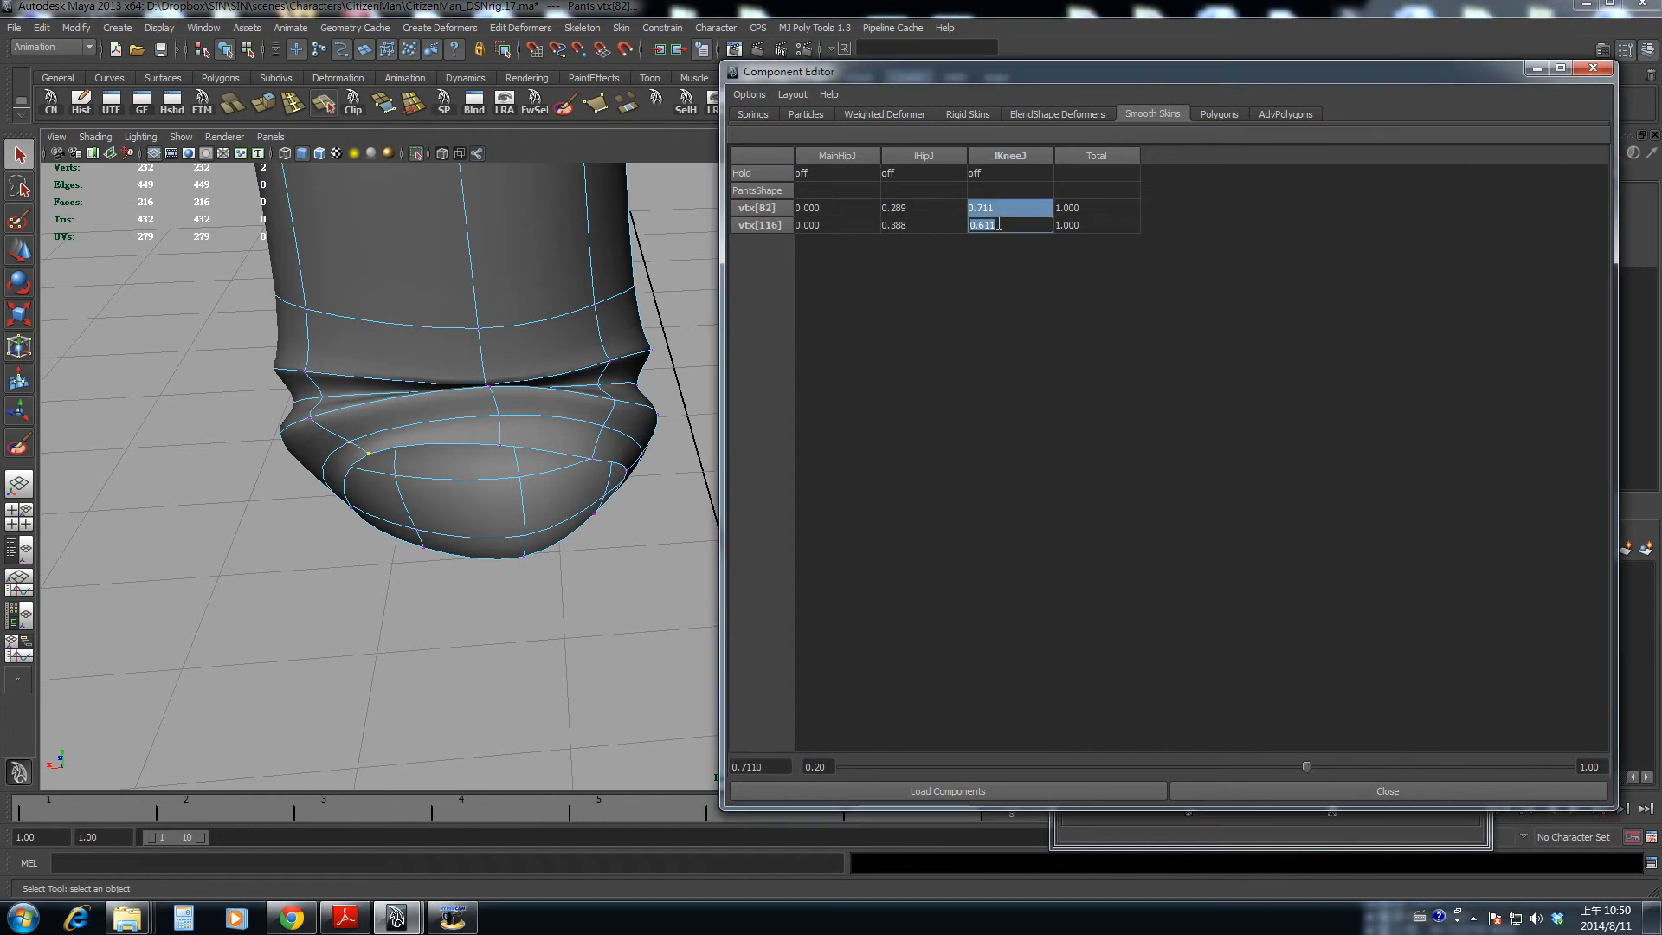
{"action": "type", "text": ".65"}
{"action": "key", "text": "Return"}
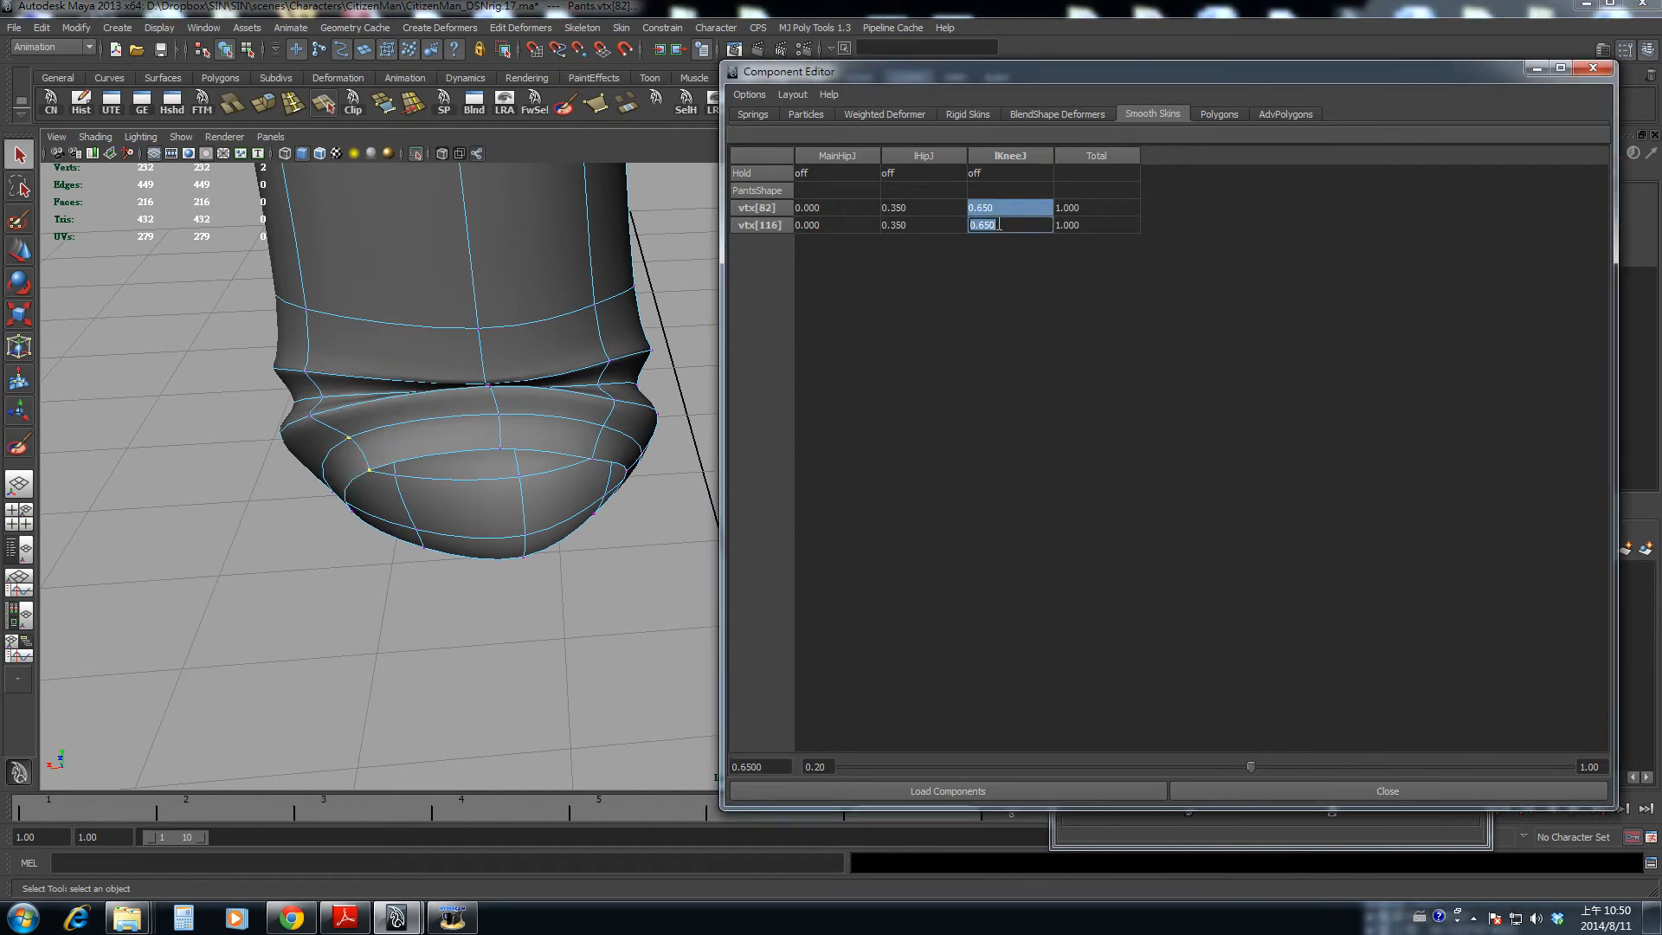
- Try an lKneeJ weight of 0.3 on pants vertex 101 beside the crease, and settle on 0.4
{"action": "left_click", "coordinate": [311, 418]}
{"action": "left_click", "coordinate": [996, 207]}
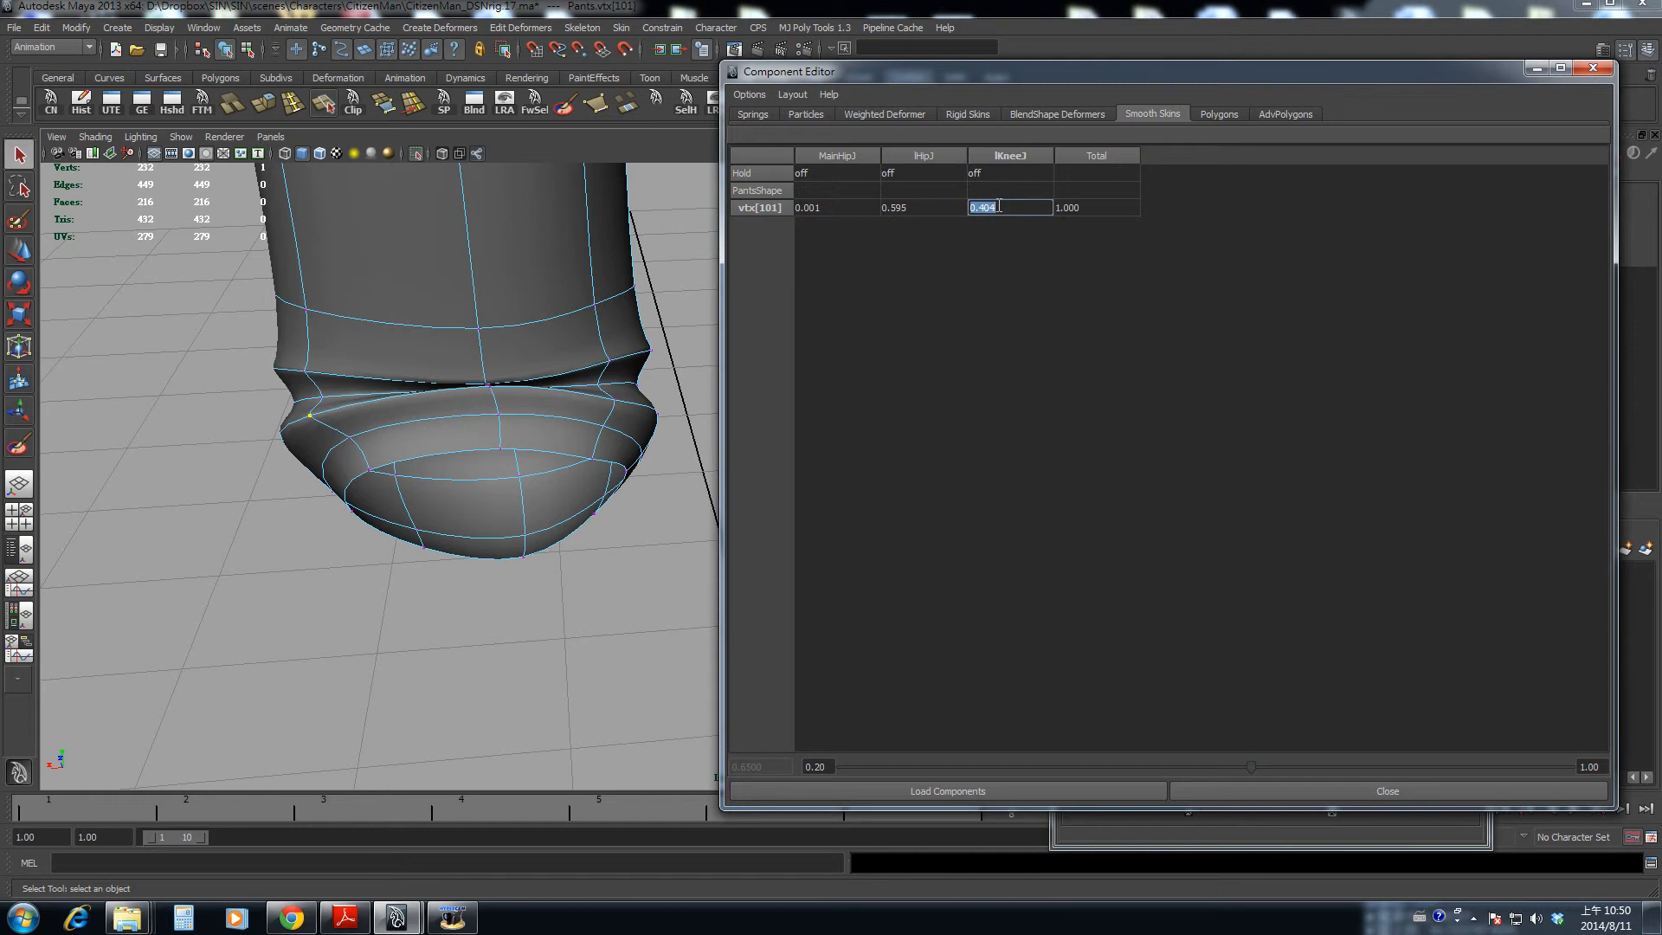
{"action": "type", "text": ".3"}
{"action": "key", "text": "Return"}
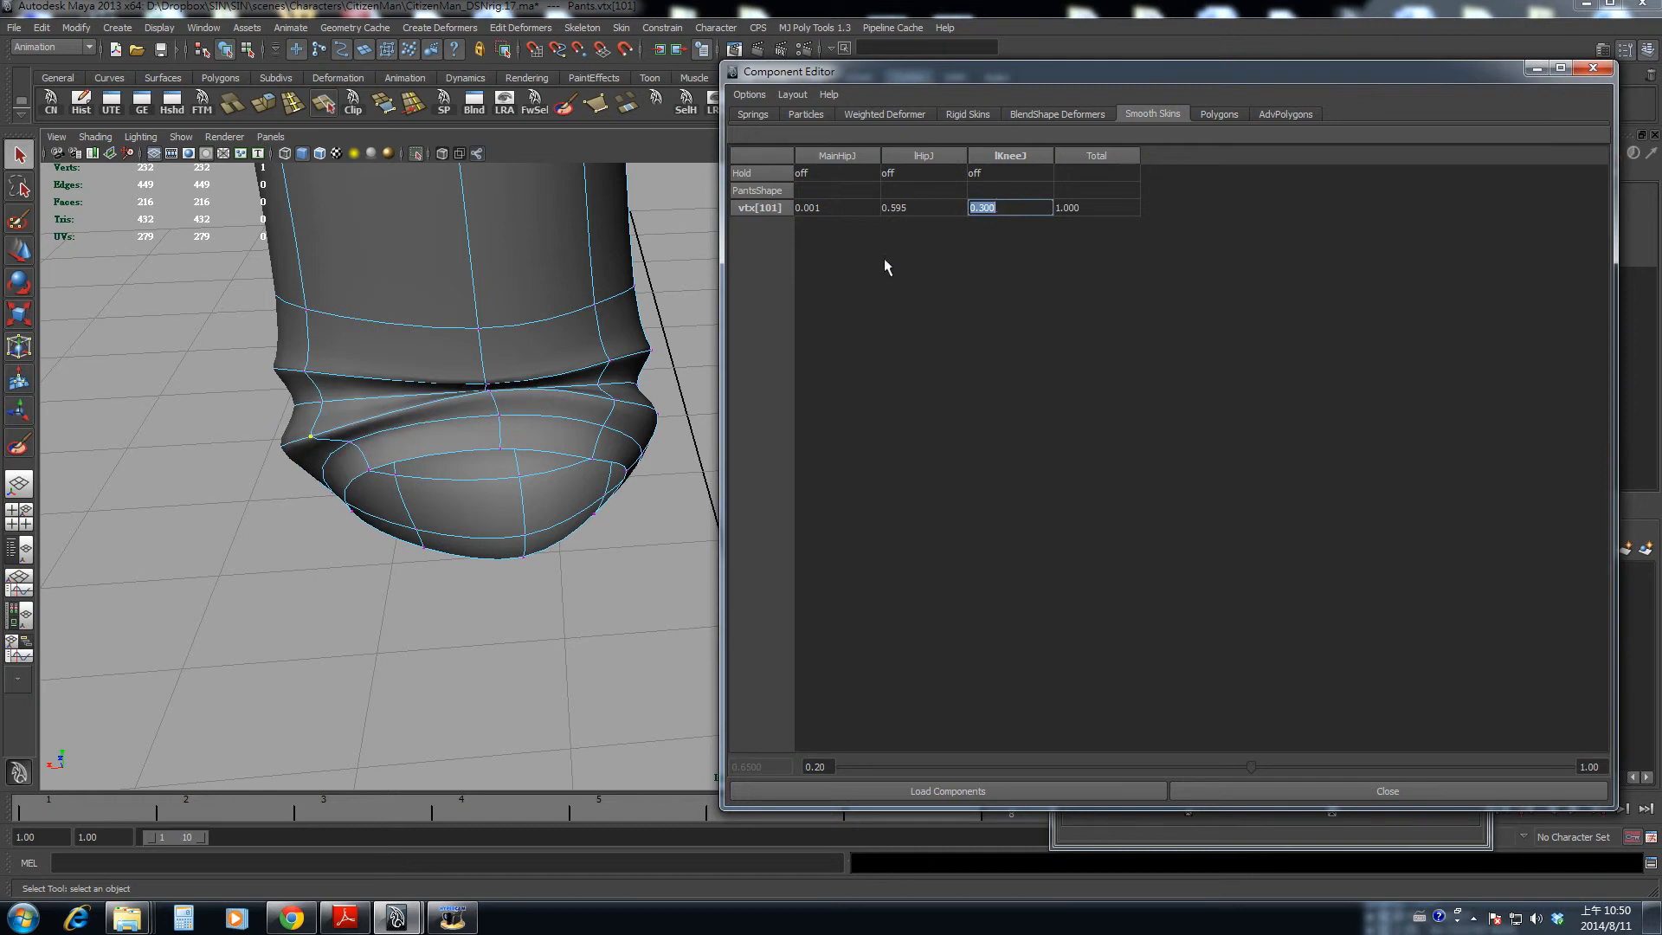
{"action": "left_click_drag", "start_coordinate": [692, 312], "coordinate": [519, 511], "text": "alt"}
{"action": "double_click", "coordinate": [987, 208]}
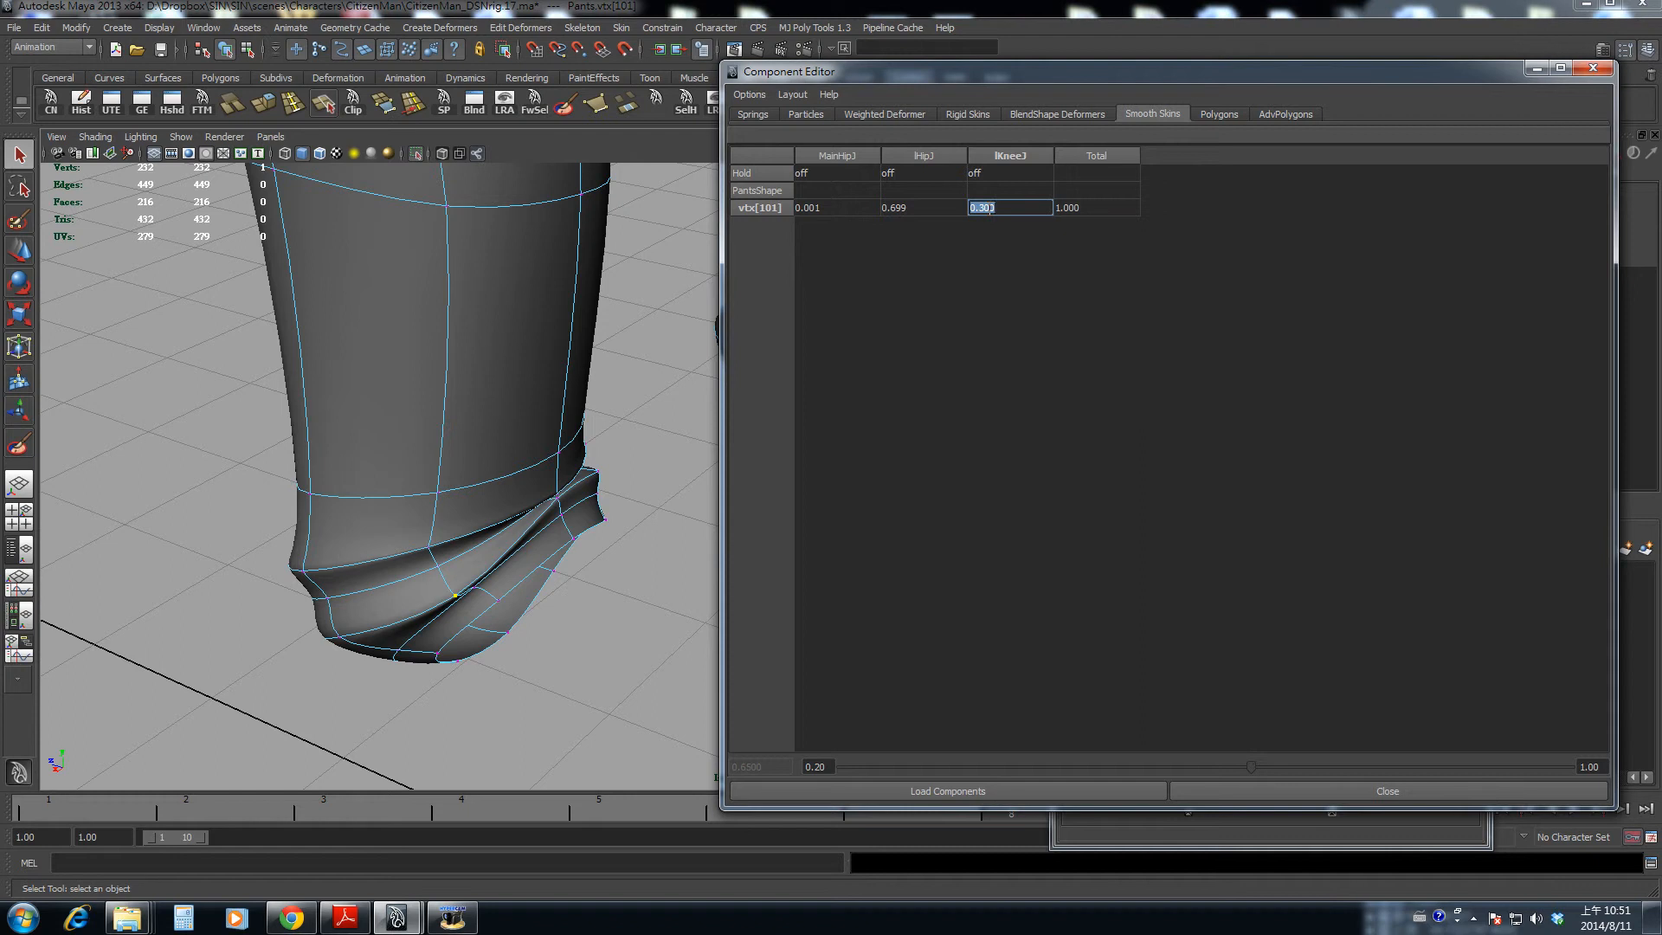
{"action": "type", "text": ".4"}
{"action": "key", "text": "Return"}
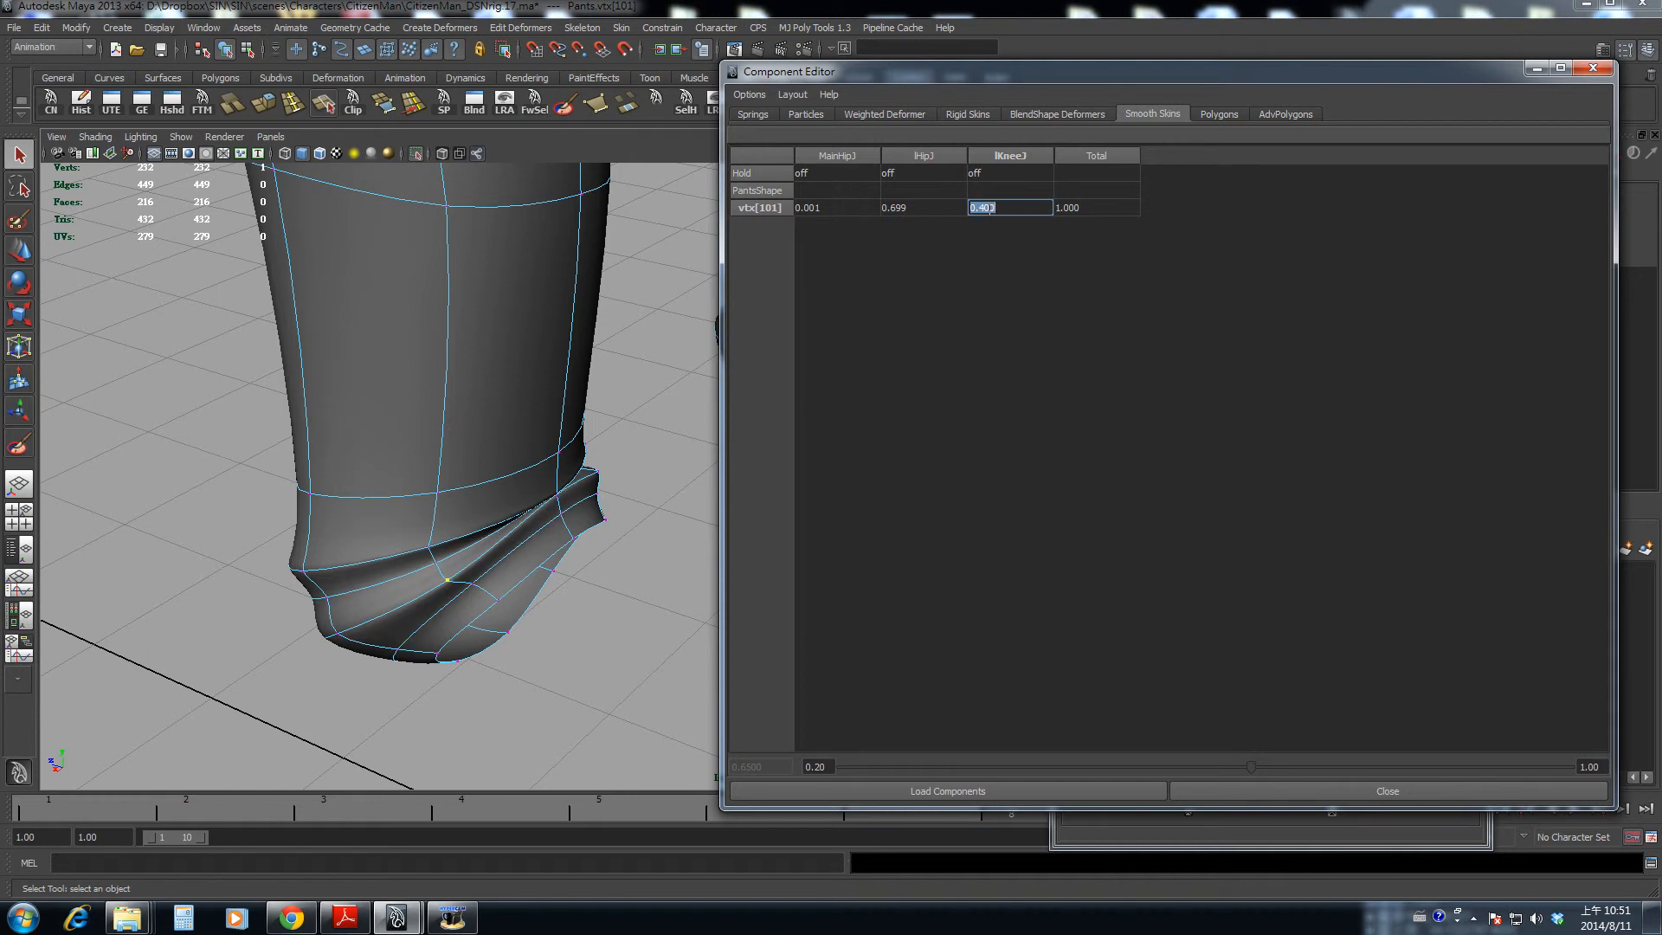
{"action": "key", "text": "Return"}
- Try lKneeJ weights of 0.5 and 0.7 on pants vertex 117, and settle on 0.5
{"action": "left_click_drag", "start_coordinate": [586, 487], "coordinate": [486, 457], "text": "alt"}
{"action": "left_click", "coordinate": [521, 490]}
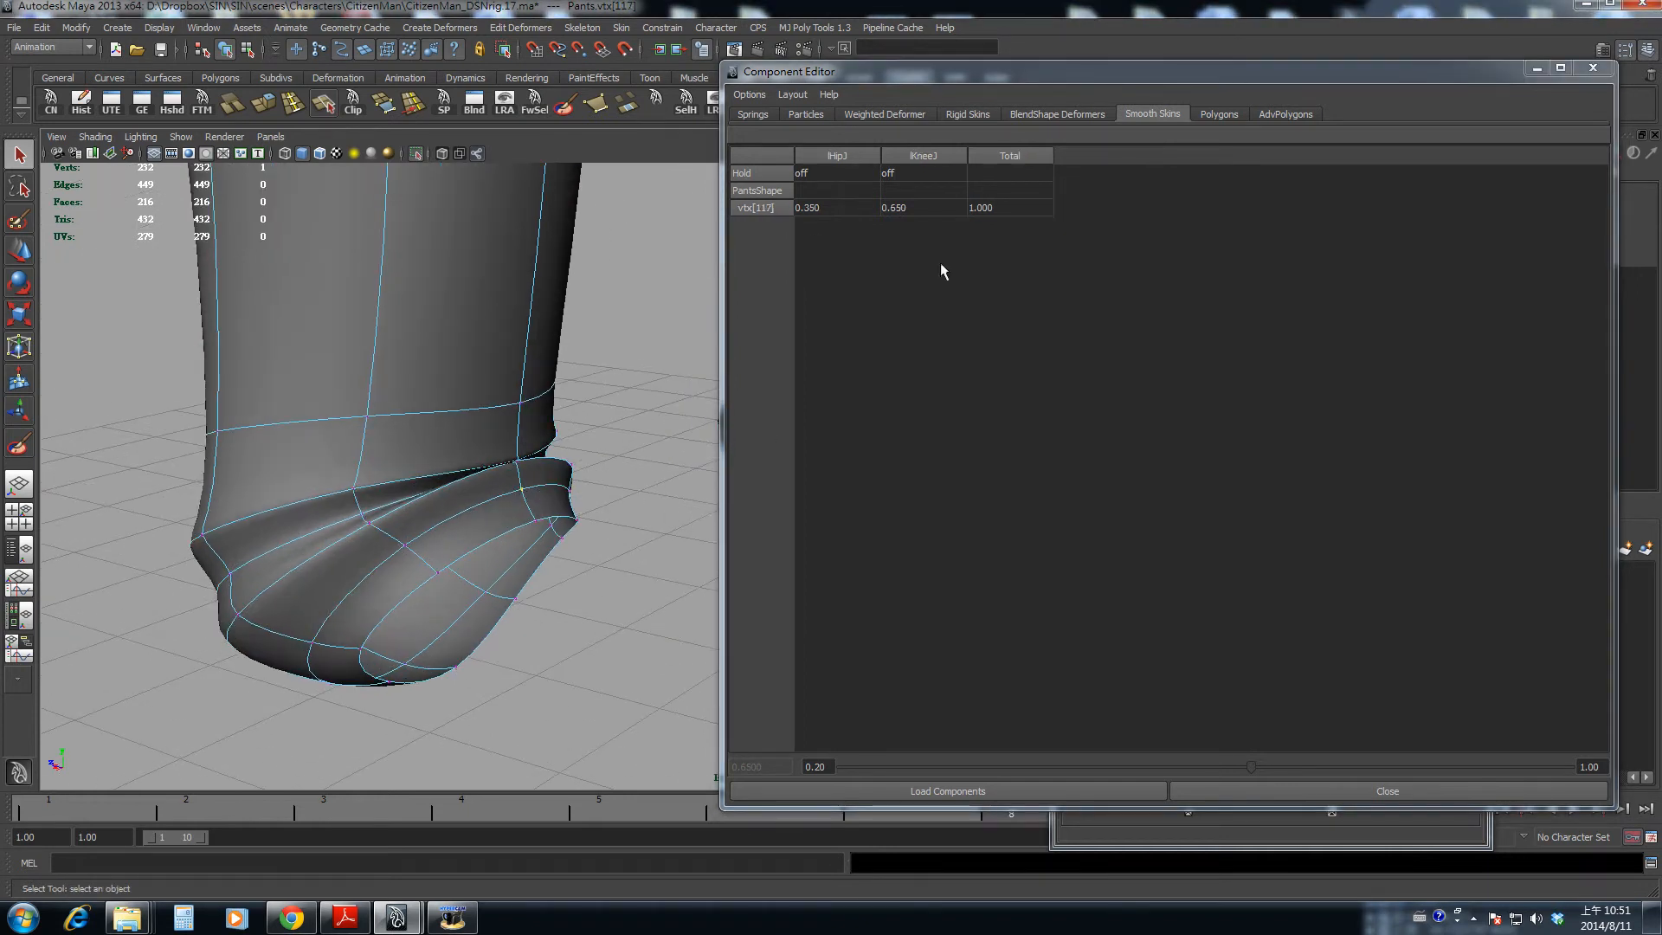
{"action": "double_click", "coordinate": [899, 208]}
{"action": "type", "text": ".5"}
{"action": "key", "text": "Return"}
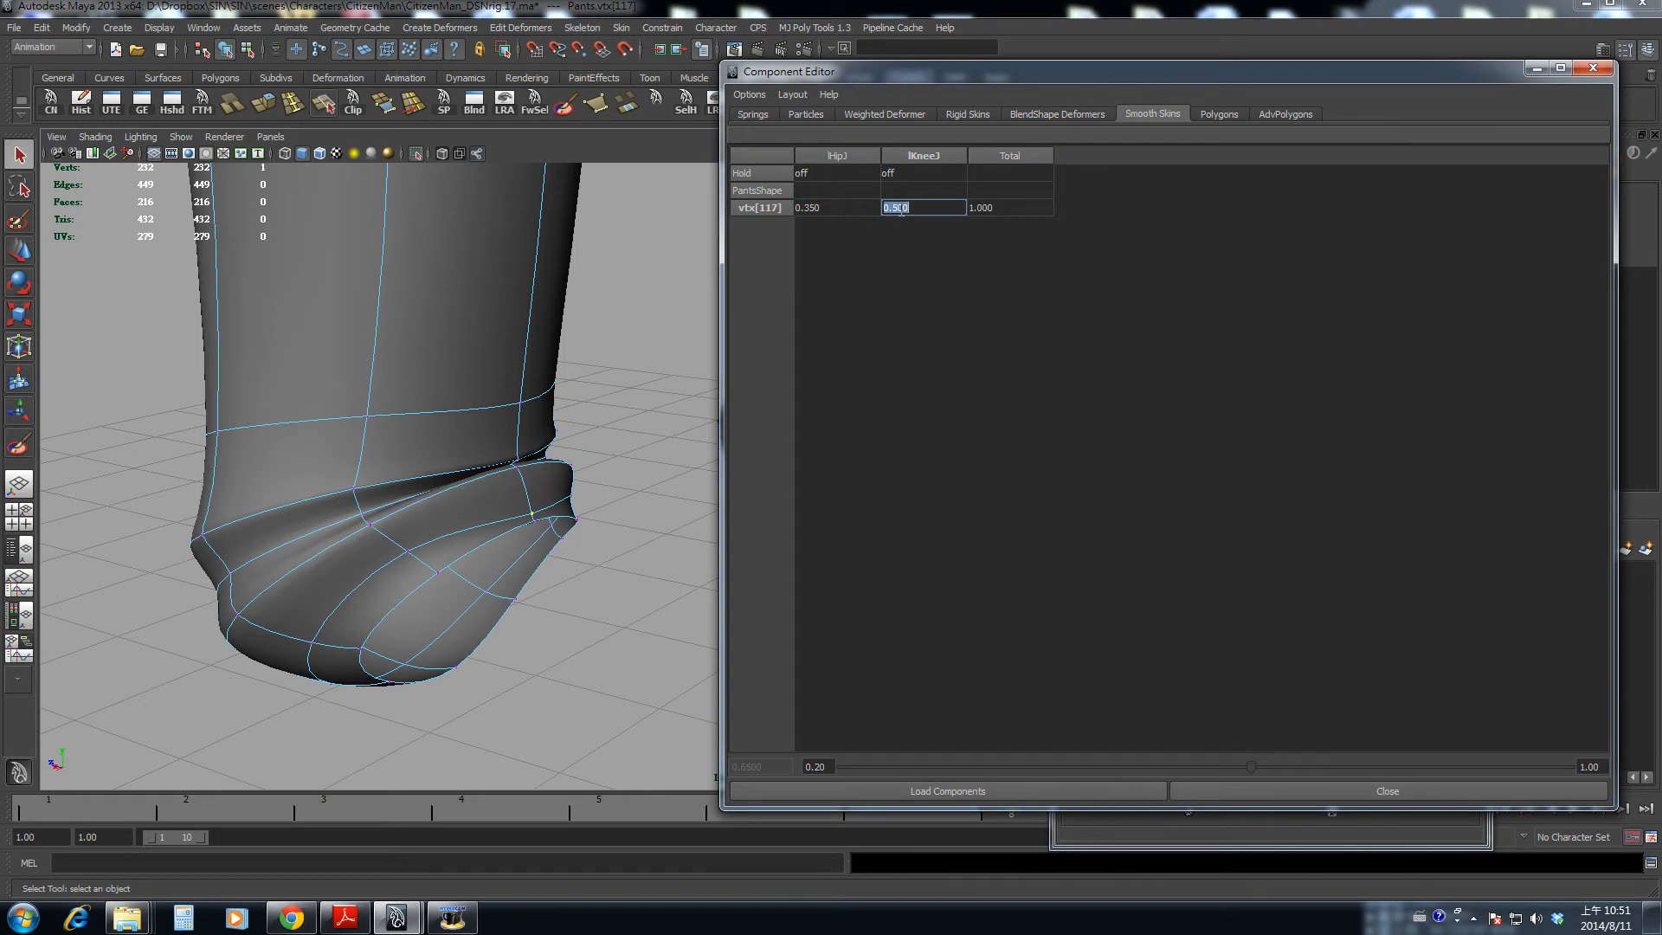
{"action": "type", "text": ".7"}
{"action": "key", "text": "Return"}
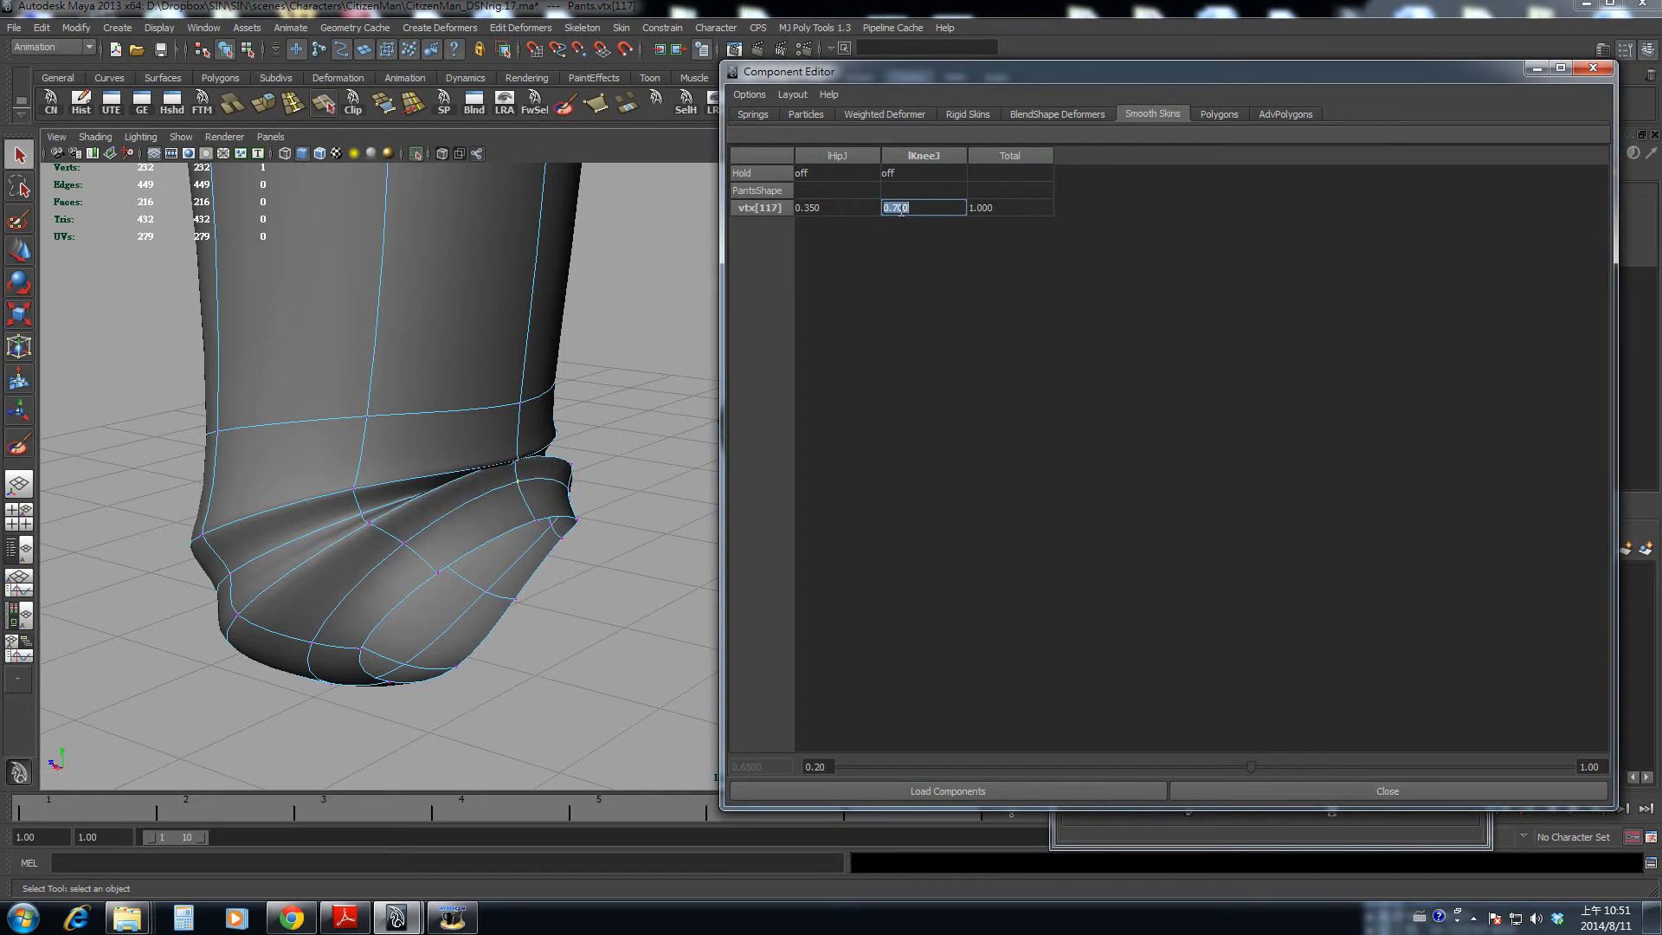
{"action": "key", "text": "Return"}
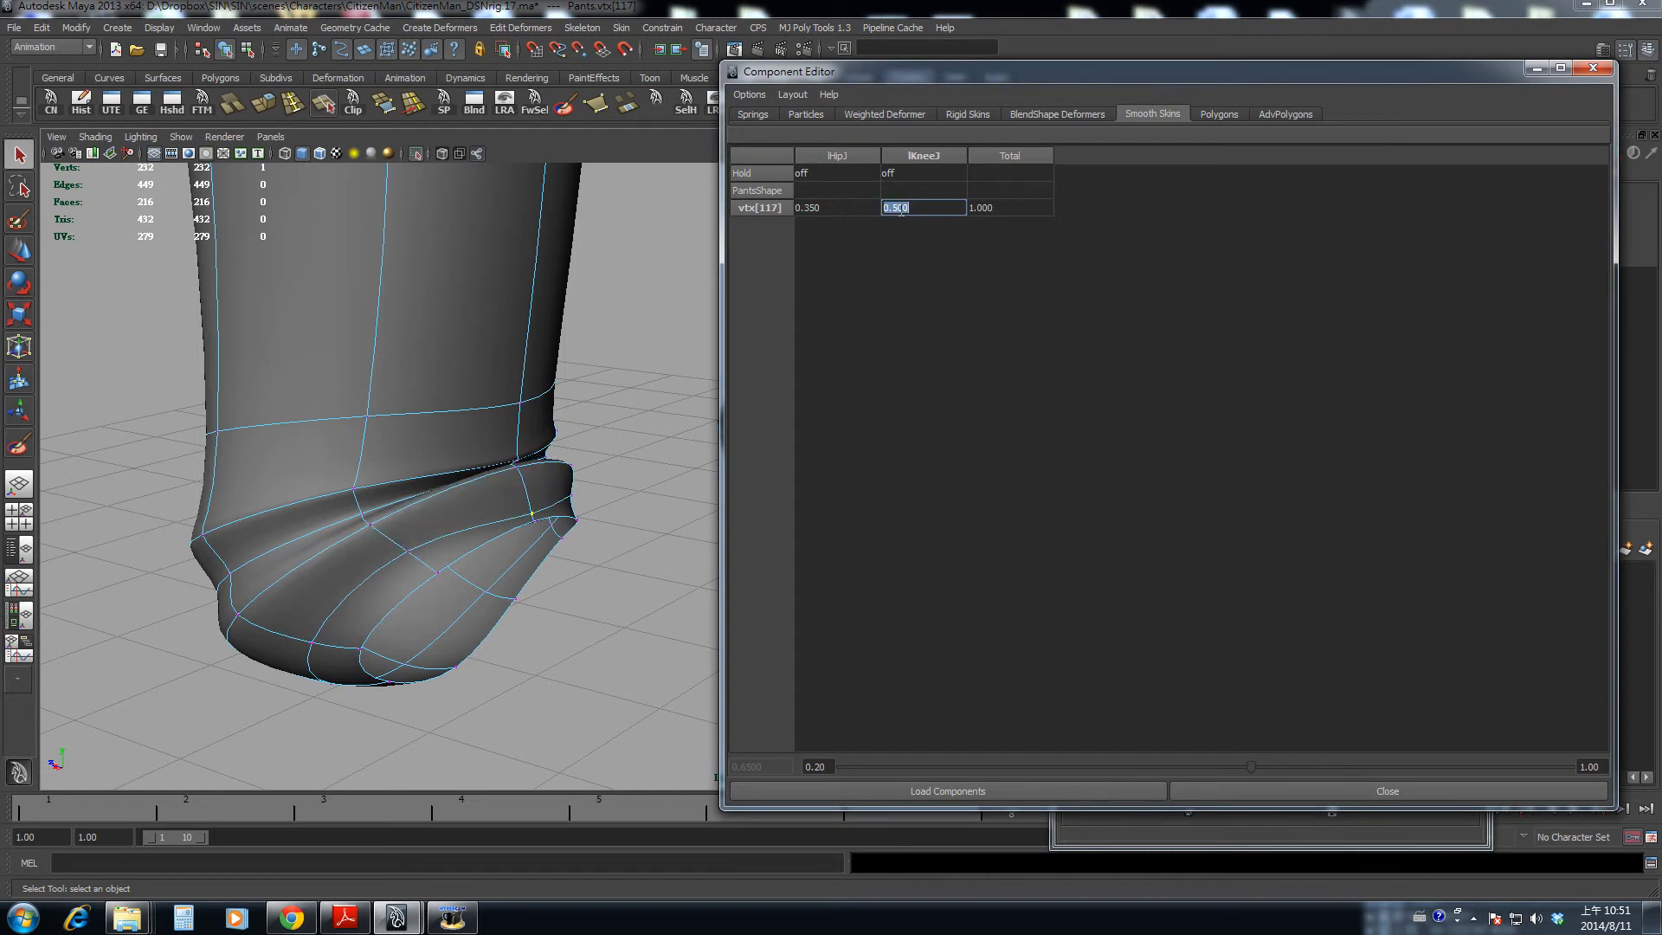
- Select pants vertex 102 at the inner end of the crease, try lKneeJ weights of 0.3 and 0.35, and settle on 0.4
{"action": "left_click_drag", "start_coordinate": [395, 678], "coordinate": [564, 497], "text": "alt"}
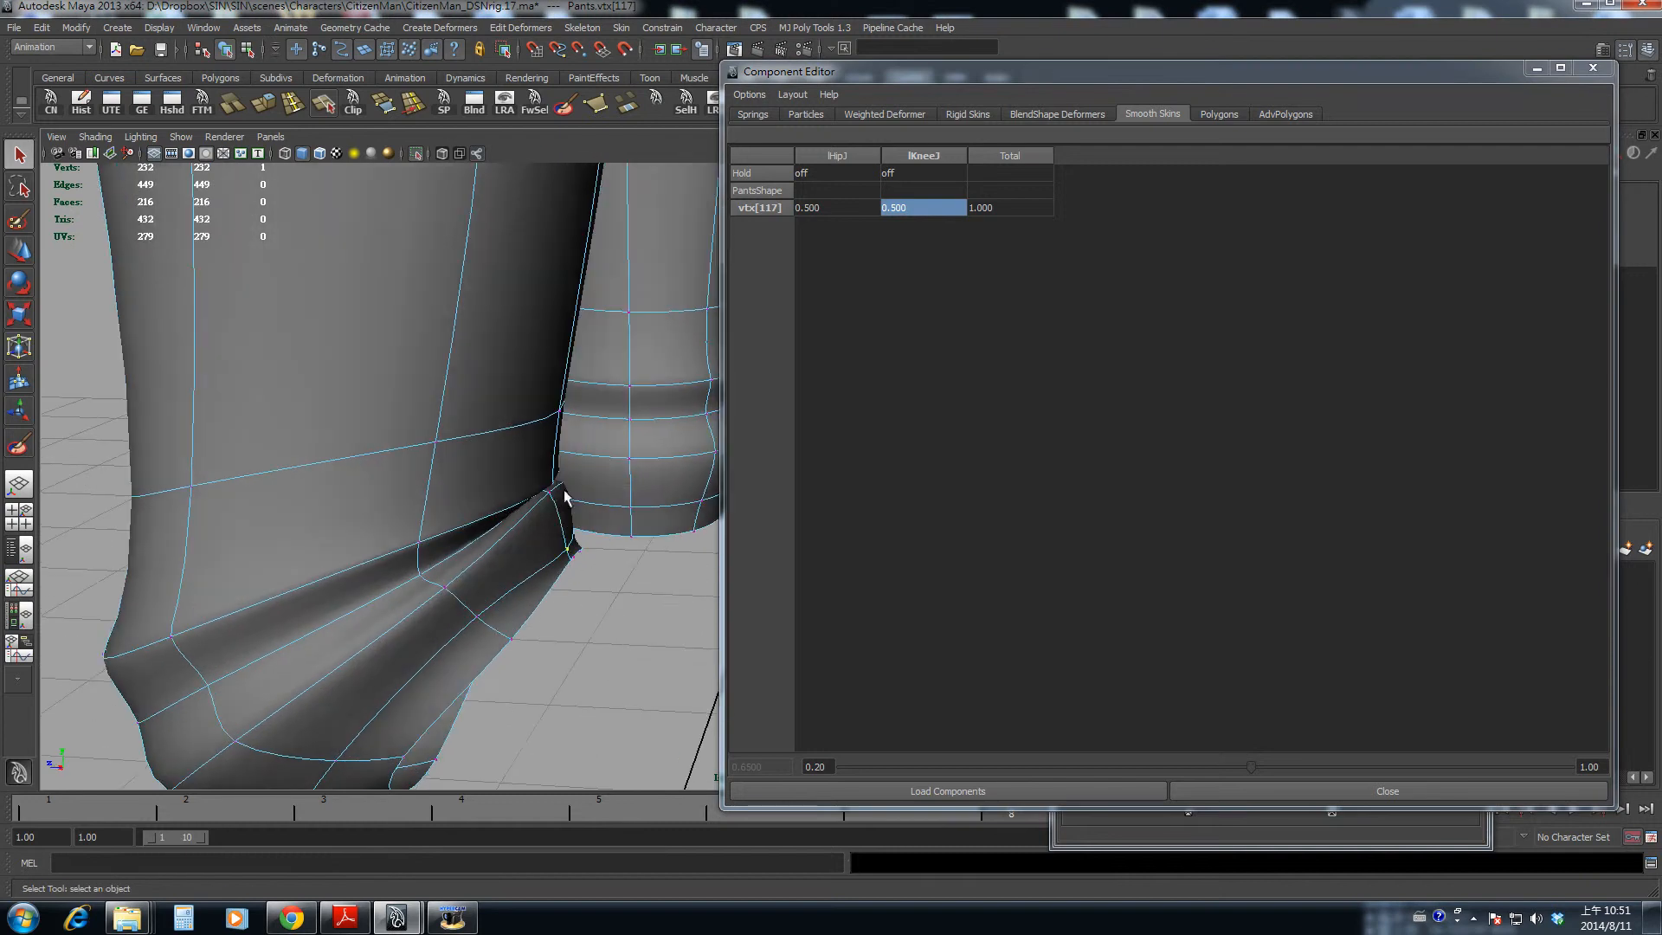
{"action": "left_click", "coordinate": [549, 493]}
{"action": "left_click_drag", "start_coordinate": [625, 807], "coordinate": [1037, 842]}
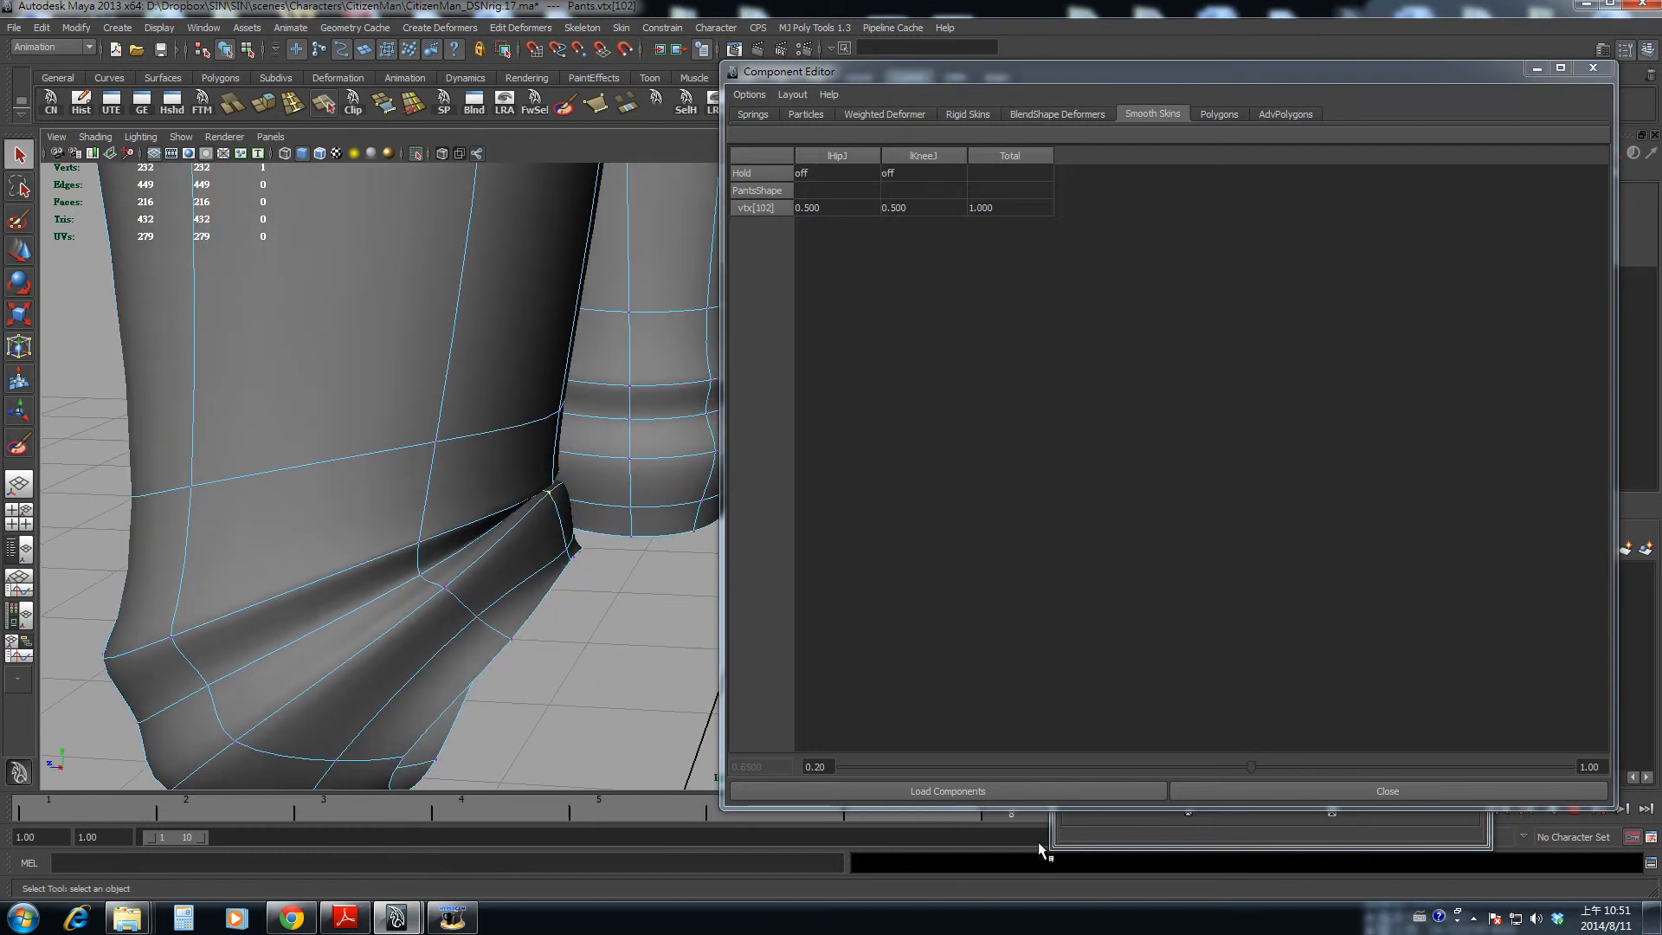
{"action": "left_click", "coordinate": [912, 206]}
{"action": "left_click", "coordinate": [915, 206]}
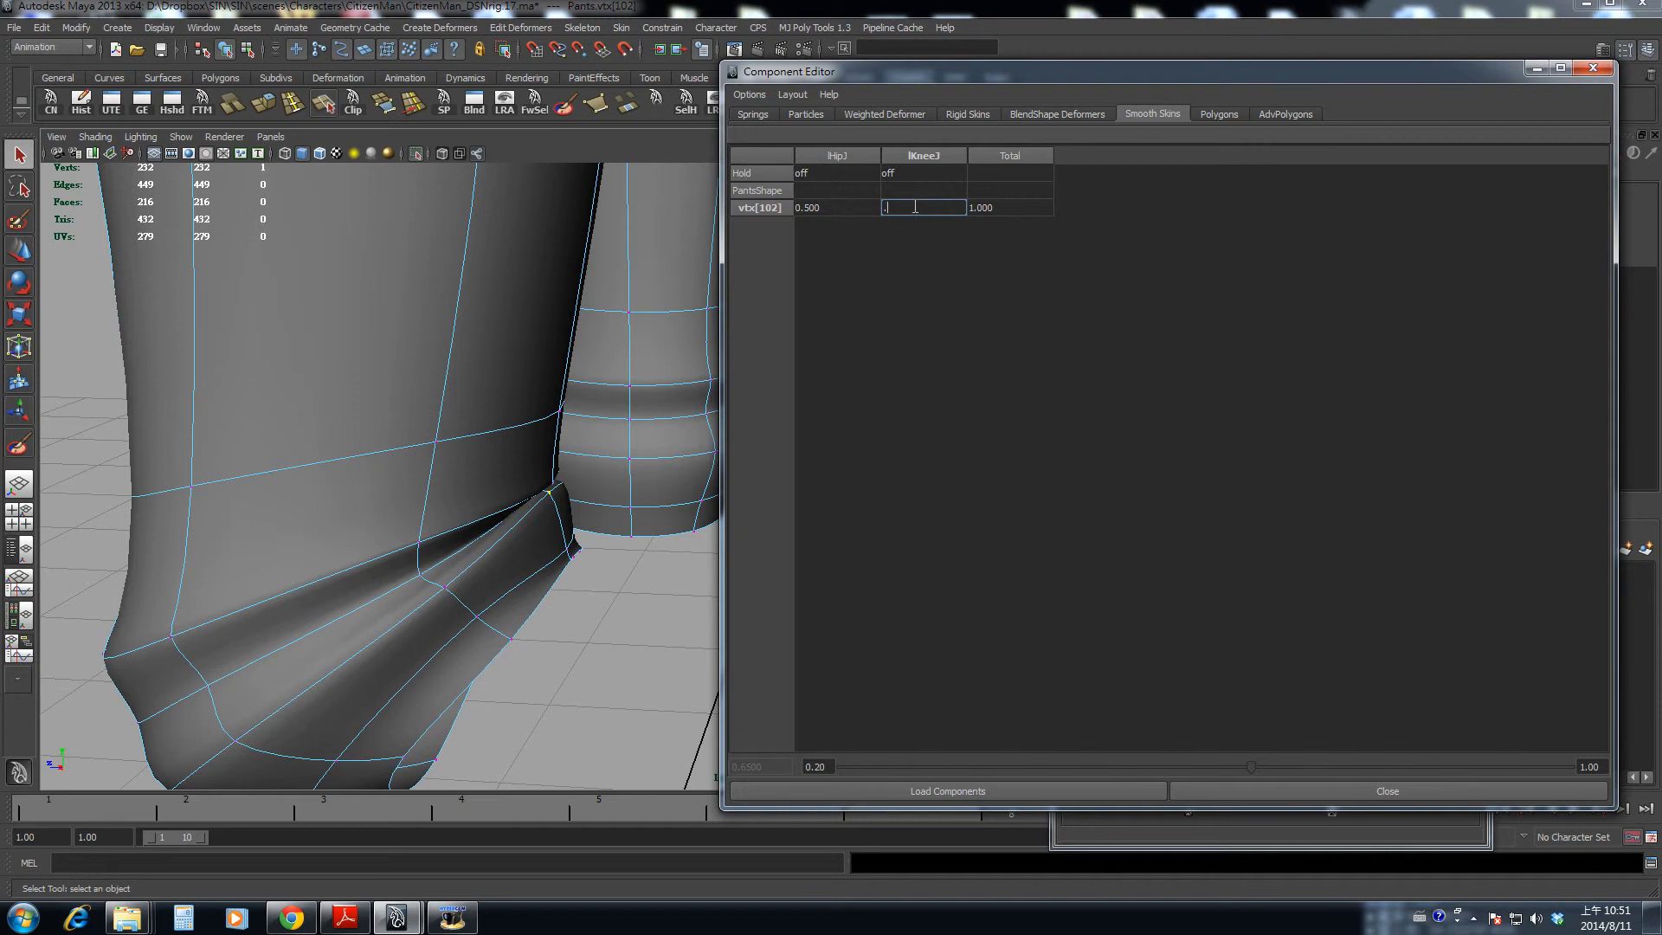
{"action": "type", "text": ".3"}
{"action": "key", "text": "Return"}
{"action": "type", "text": "."}
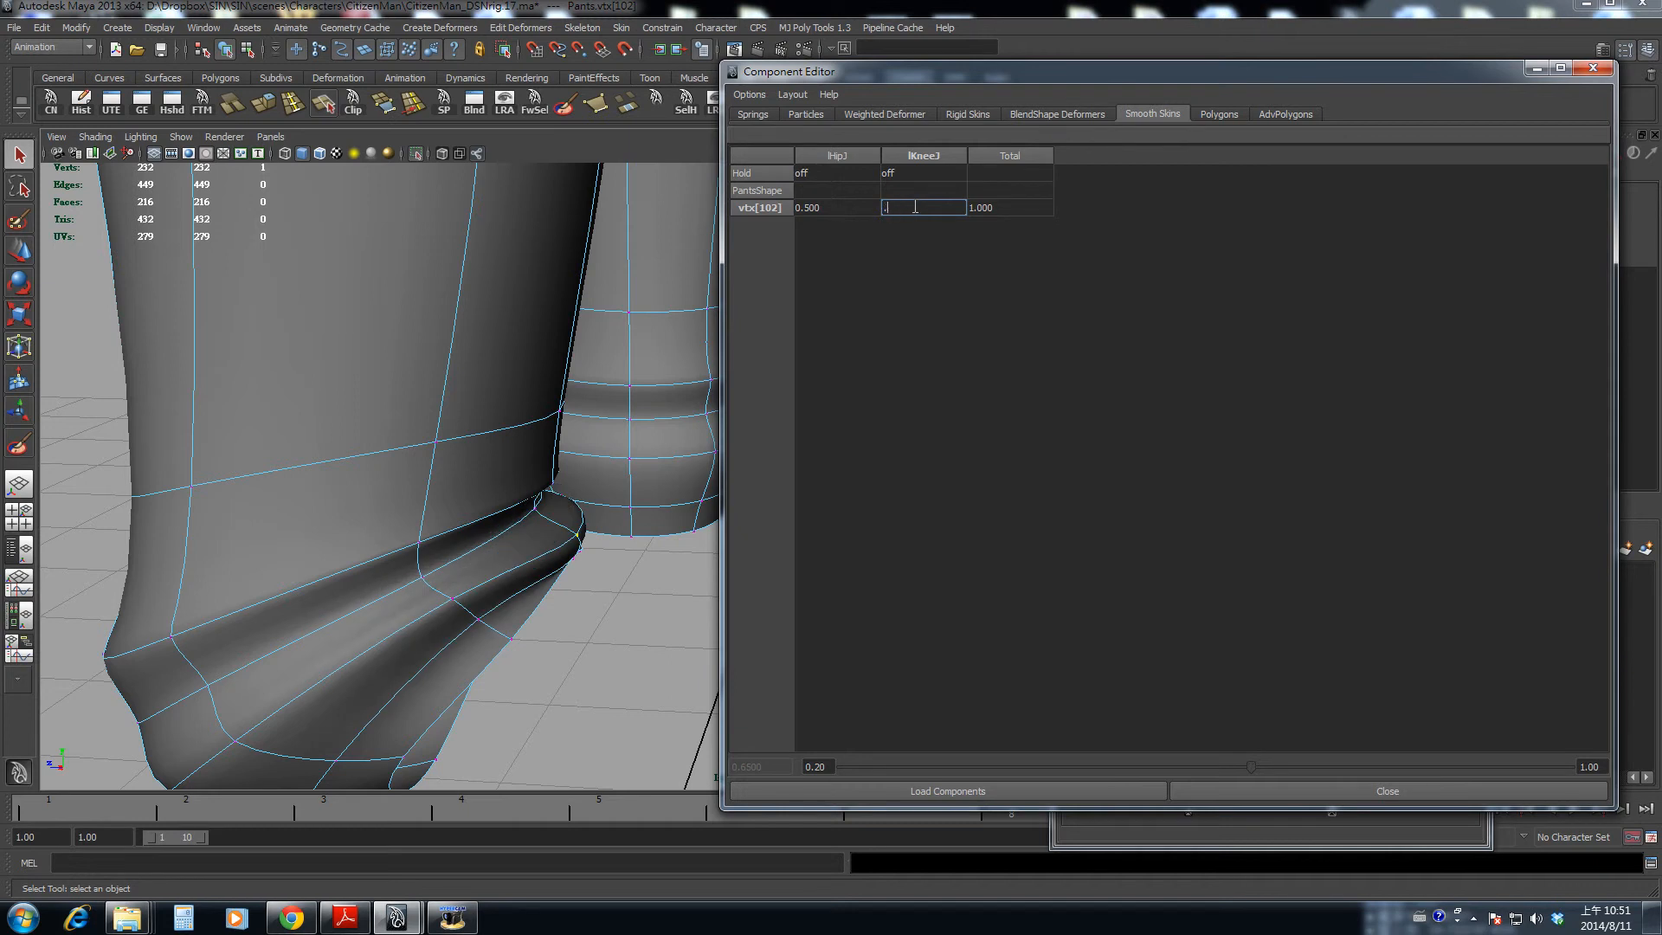
{"action": "type", "text": "35"}
{"action": "key", "text": "Return"}
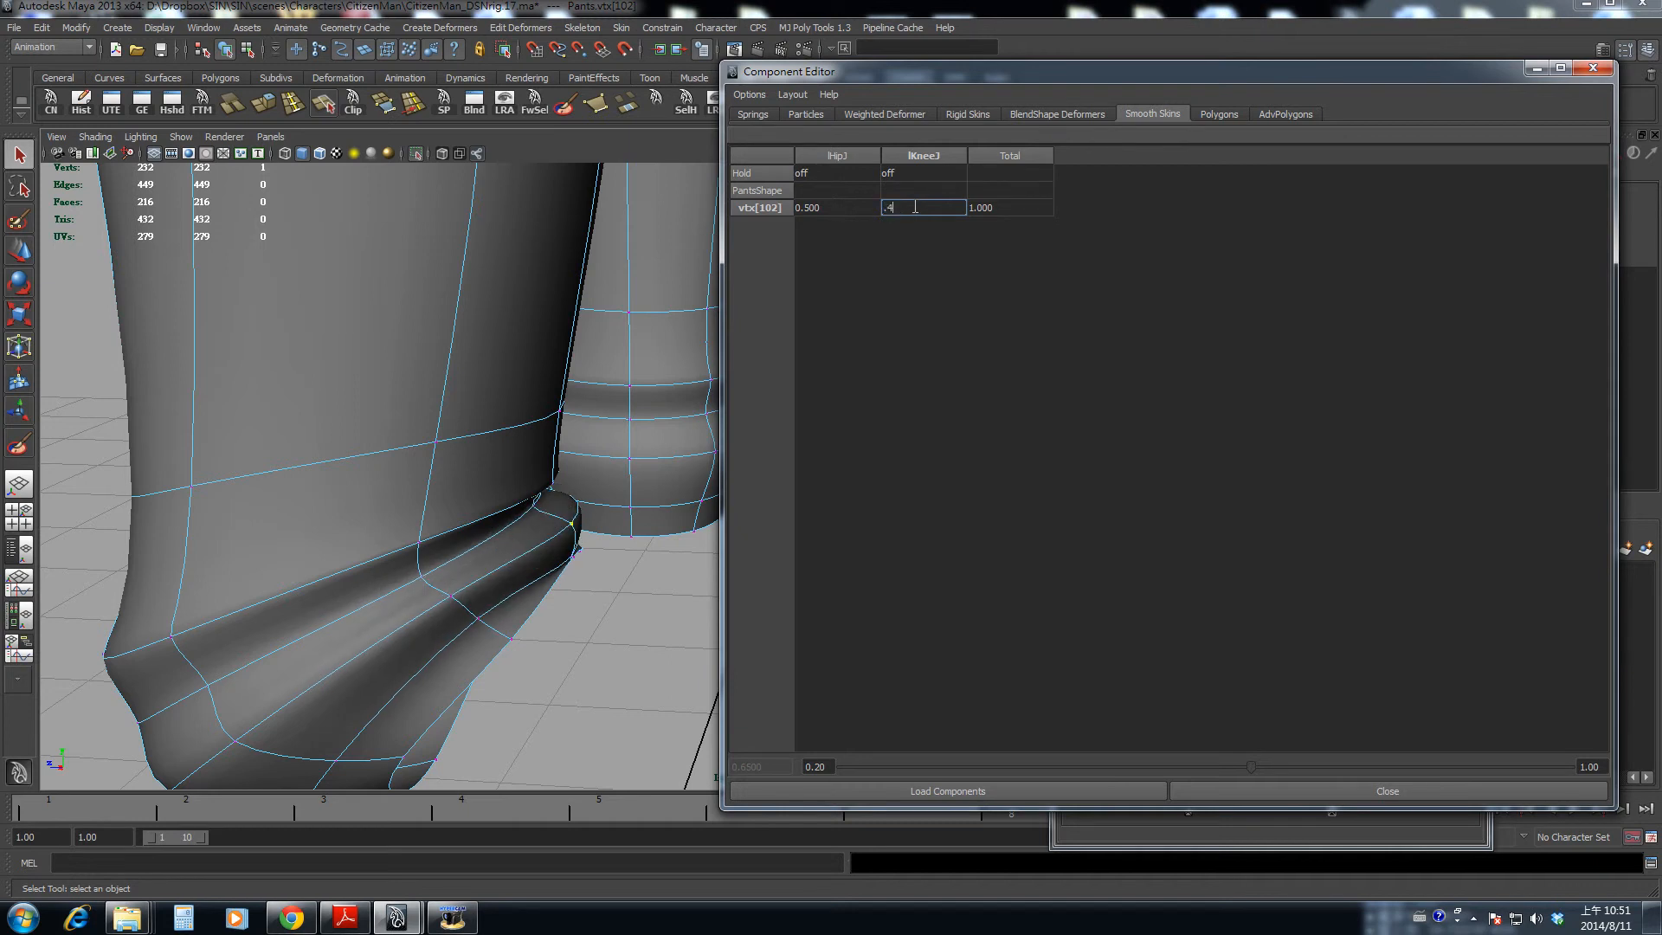
{"action": "key", "text": "Return"}
- Scrub the knee bend and inspect the reweighted crease with the pants isolated and with the whole leg shown
{"action": "left_click_drag", "start_coordinate": [656, 402], "coordinate": [479, 487], "text": "alt"}
{"action": "key", "text": "shift+i"}
{"action": "left_click_drag", "start_coordinate": [411, 808], "coordinate": [1378, 850]}
{"action": "left_click_drag", "start_coordinate": [330, 400], "coordinate": [408, 386], "text": "alt"}
{"action": "left_click", "coordinate": [549, 419]}
{"action": "left_click", "coordinate": [373, 397]}
{"action": "key", "text": "shift+i"}
{"action": "left_click", "coordinate": [530, 543]}
{"action": "left_click_drag", "start_coordinate": [531, 547], "coordinate": [300, 468], "text": "alt"}
{"action": "right_click_drag", "start_coordinate": [300, 469], "coordinate": [440, 488], "text": "alt"}
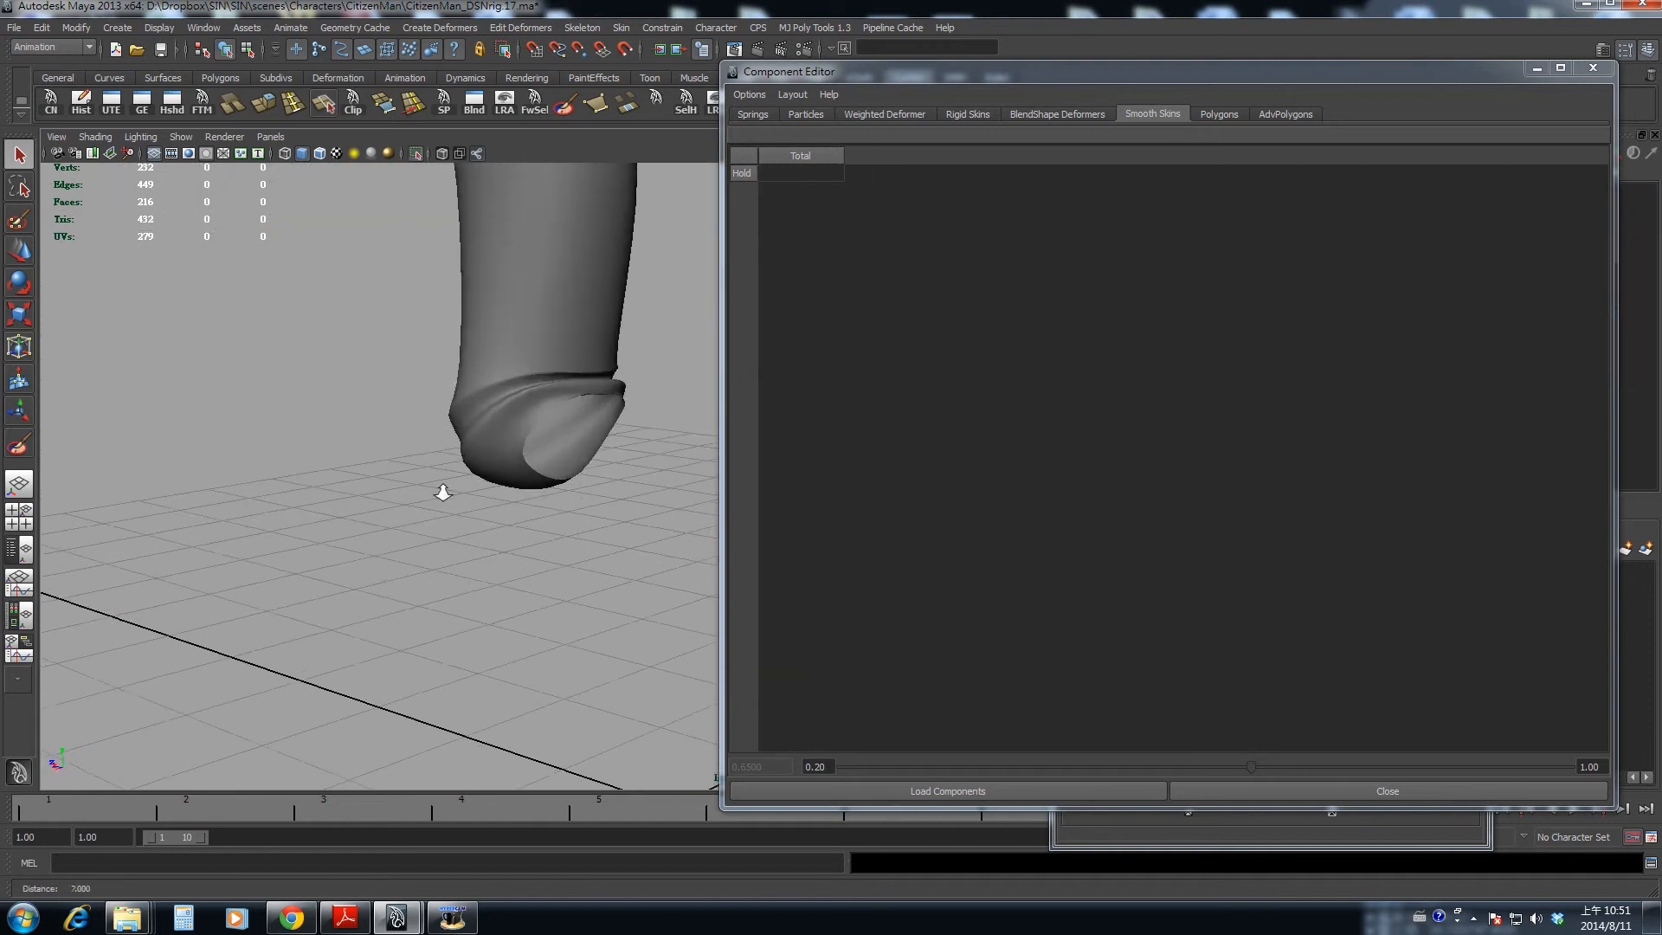
{"action": "left_click", "coordinate": [493, 455]}
{"action": "key", "text": "shift+i"}
{"action": "left_click_drag", "start_coordinate": [363, 450], "coordinate": [438, 446], "text": "alt"}
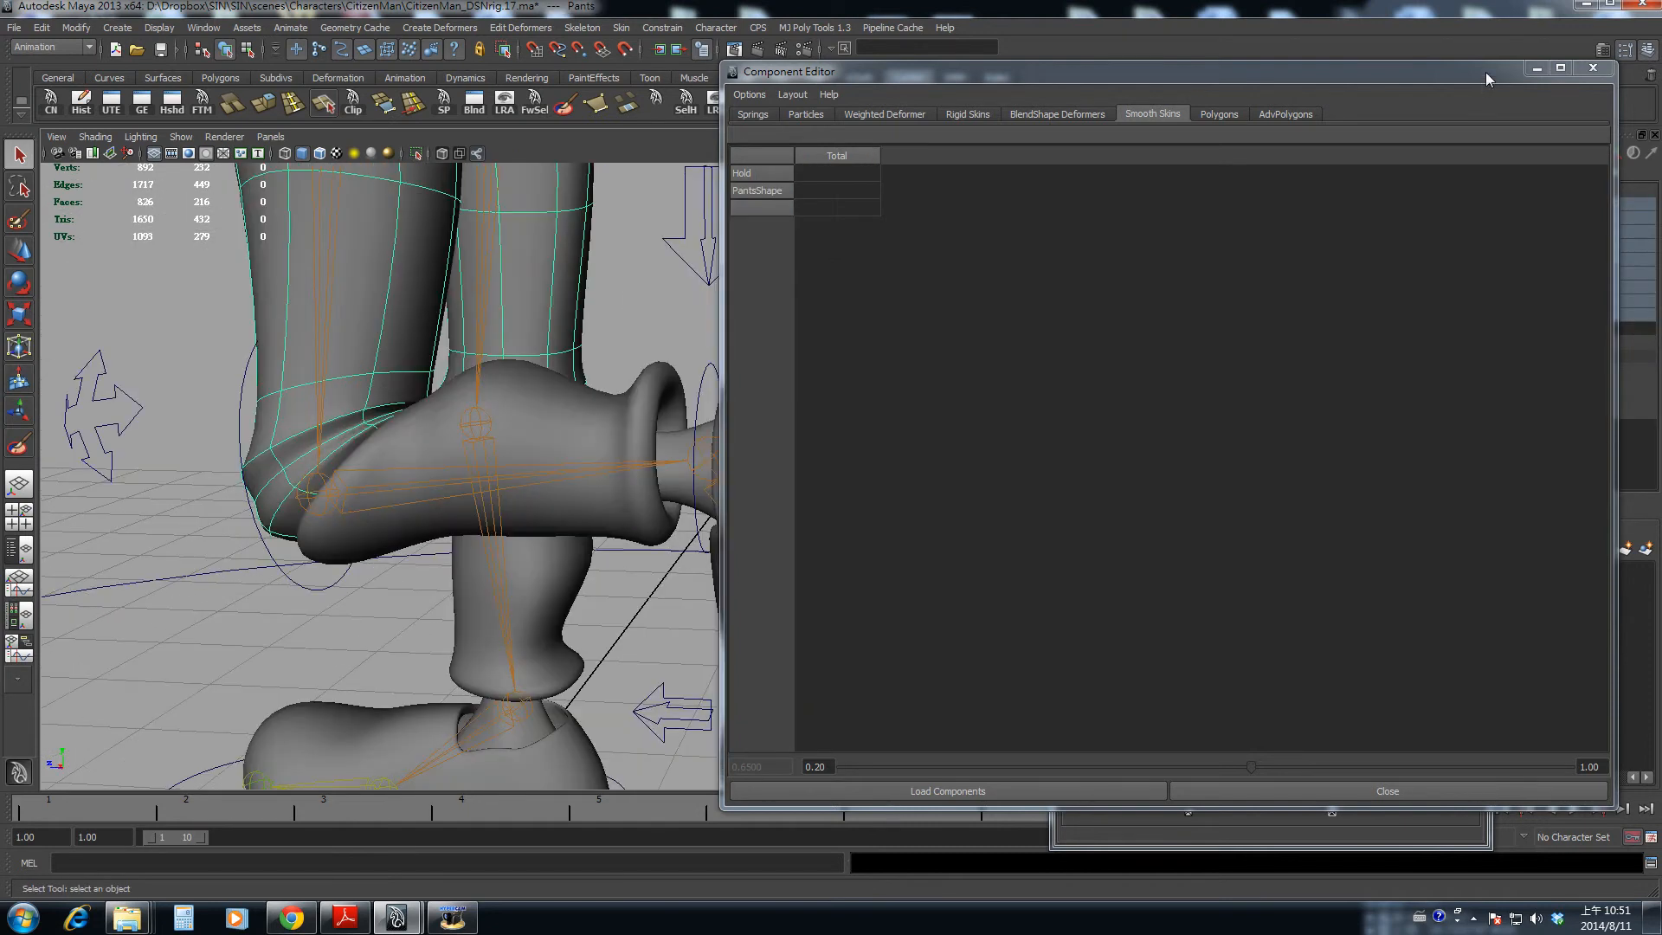
- Minimize the Component Editor, inspect both legs and select the left leg's knee FK control
{"action": "left_click", "coordinate": [1537, 69]}
{"action": "left_click_drag", "start_coordinate": [338, 464], "coordinate": [442, 472], "text": "alt"}
{"action": "right_click_drag", "start_coordinate": [441, 472], "coordinate": [318, 474], "text": "alt"}
{"action": "left_click_drag", "start_coordinate": [319, 473], "coordinate": [549, 596], "text": "alt"}
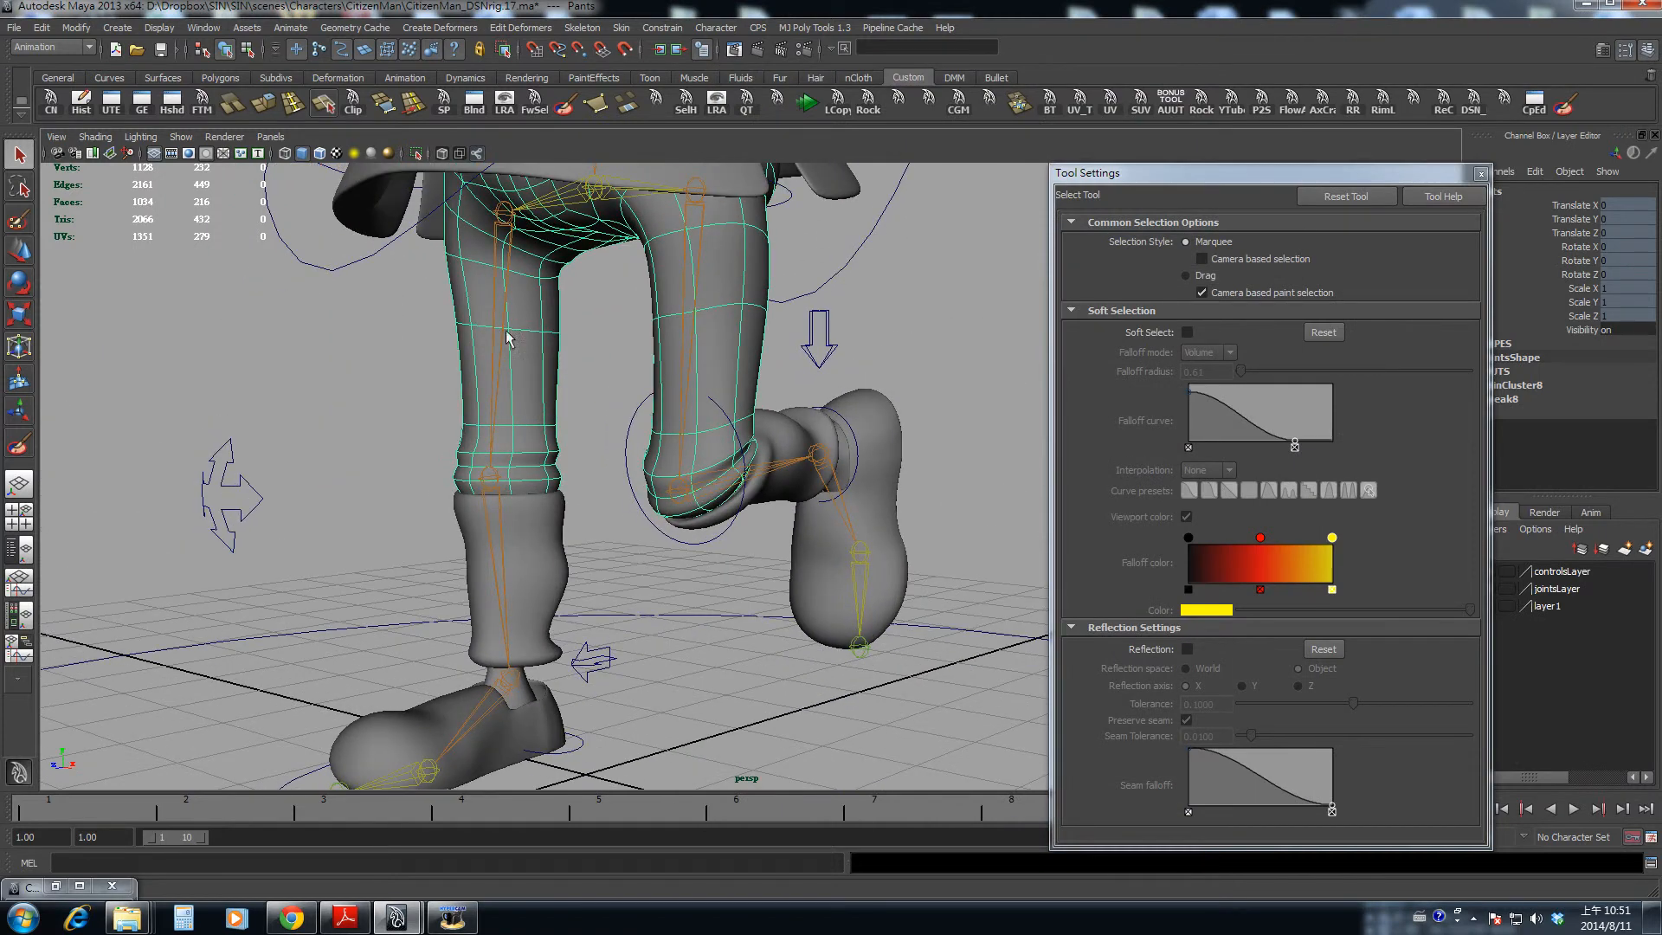
{"action": "left_click_drag", "start_coordinate": [416, 321], "coordinate": [645, 482], "text": "alt"}
{"action": "left_click", "coordinate": [651, 504]}
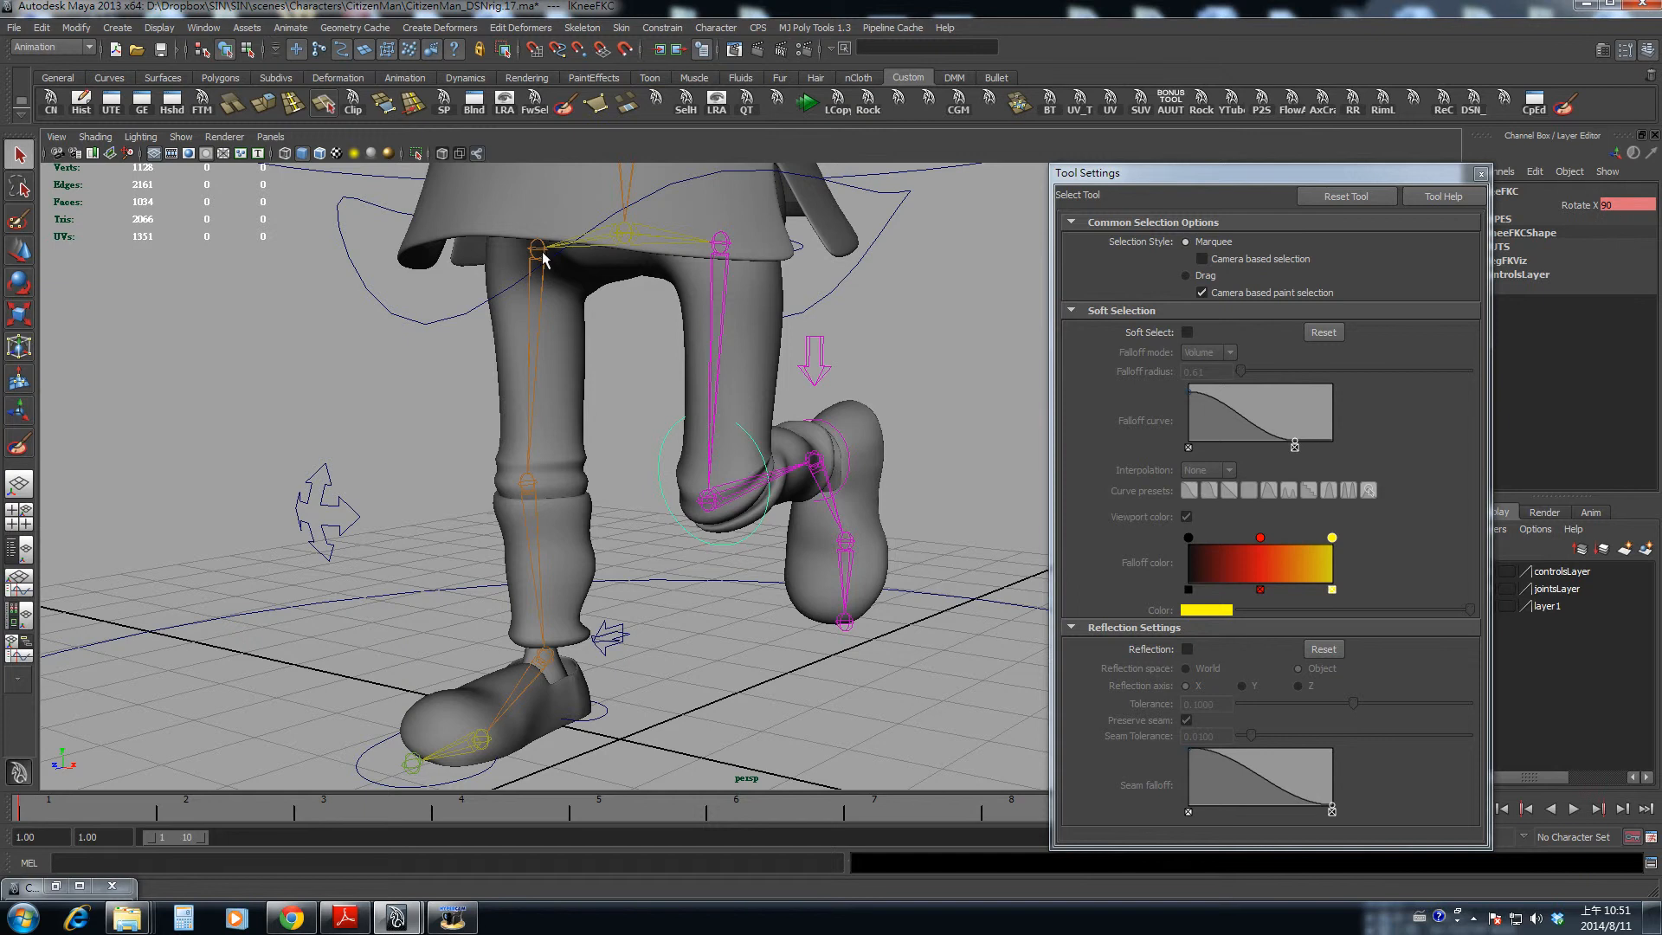
- Set the Ik Fk attribute of the right leg's switch control rLegSwitchC to 1
{"action": "left_click_drag", "start_coordinate": [481, 569], "coordinate": [620, 631], "text": "alt"}
{"action": "left_click", "coordinate": [621, 635]}
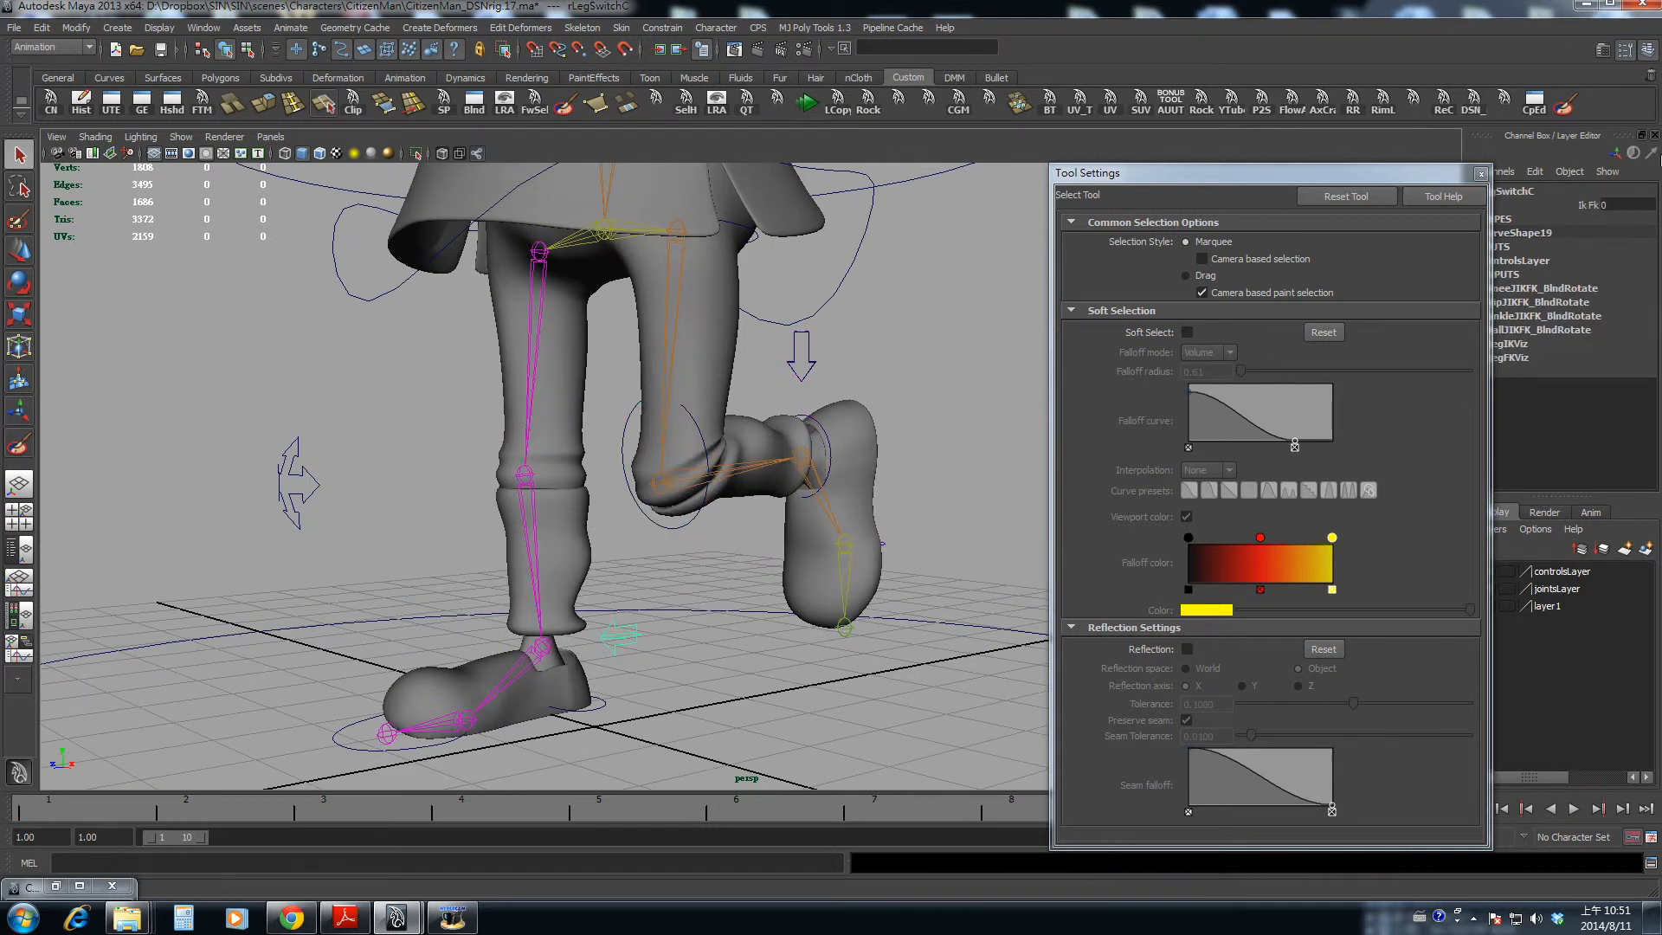
{"action": "left_click", "coordinate": [1612, 205]}
{"action": "type", "text": "1"}
{"action": "key", "text": "Return"}
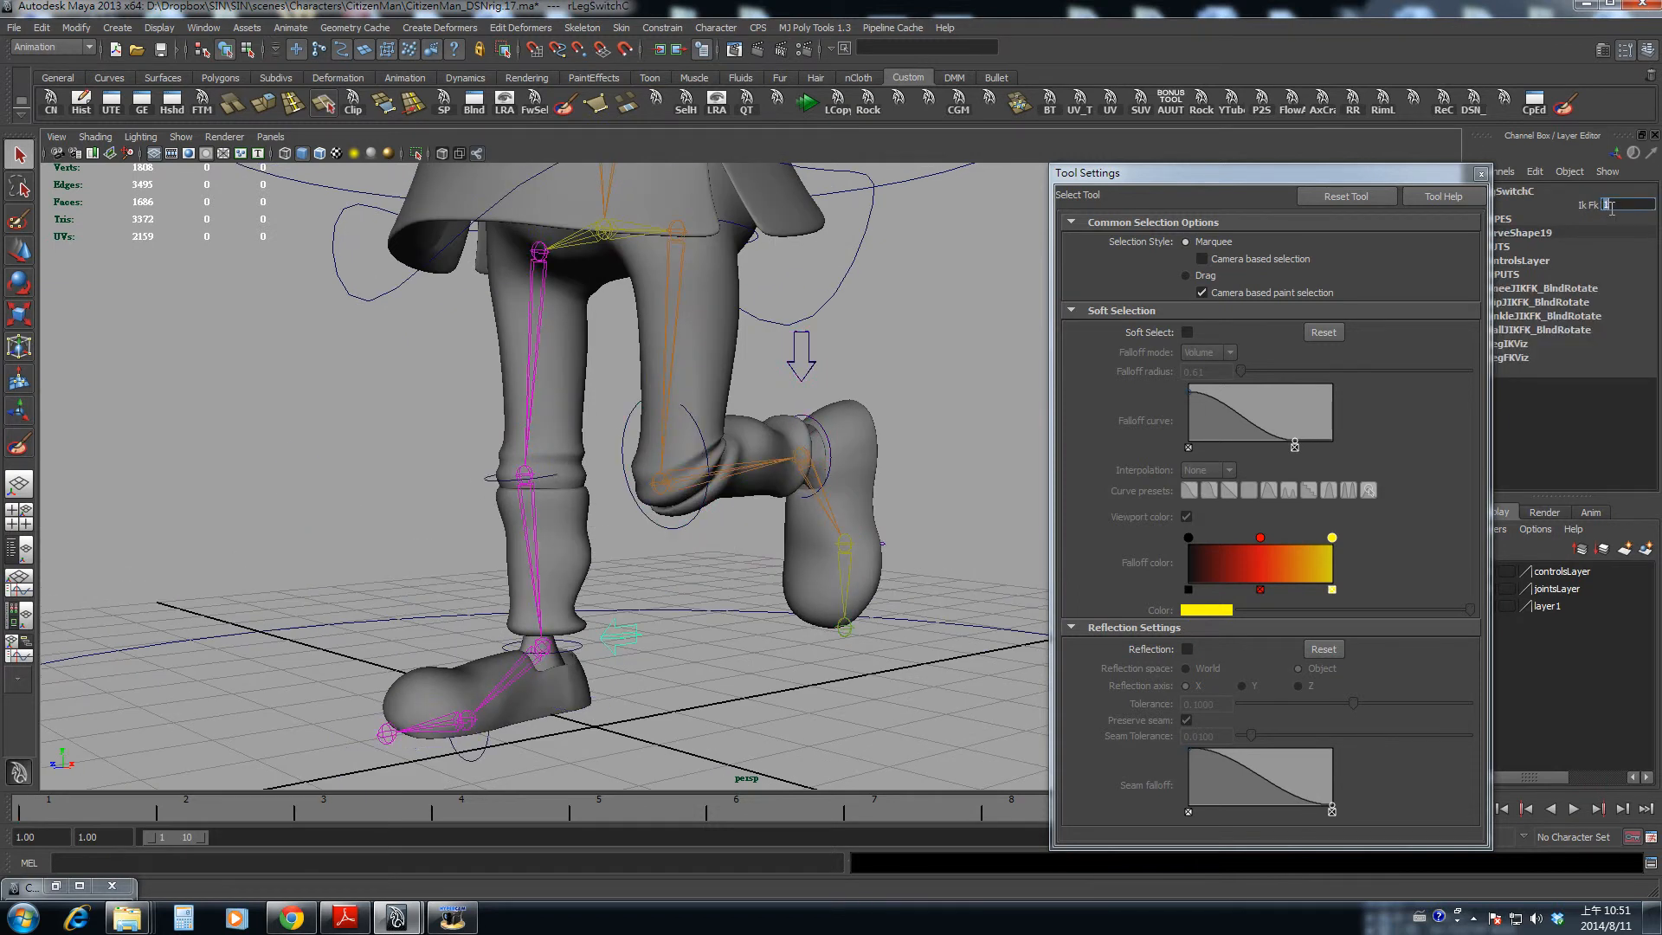
- Enlarge the right knee FK control by scaling its curve's control vertices so the ring clears the leg, and return to object mode
{"action": "left_click_drag", "start_coordinate": [456, 476], "coordinate": [622, 600], "text": "alt"}
{"action": "left_click", "coordinate": [571, 482]}
{"action": "key", "text": "shift+i"}
{"action": "key", "text": "F9"}
{"action": "key", "text": "shift+i"}
{"action": "key", "text": "w"}
{"action": "key", "text": "r"}
{"action": "key", "text": "w"}
{"action": "key", "text": "r"}
{"action": "key", "text": "q"}
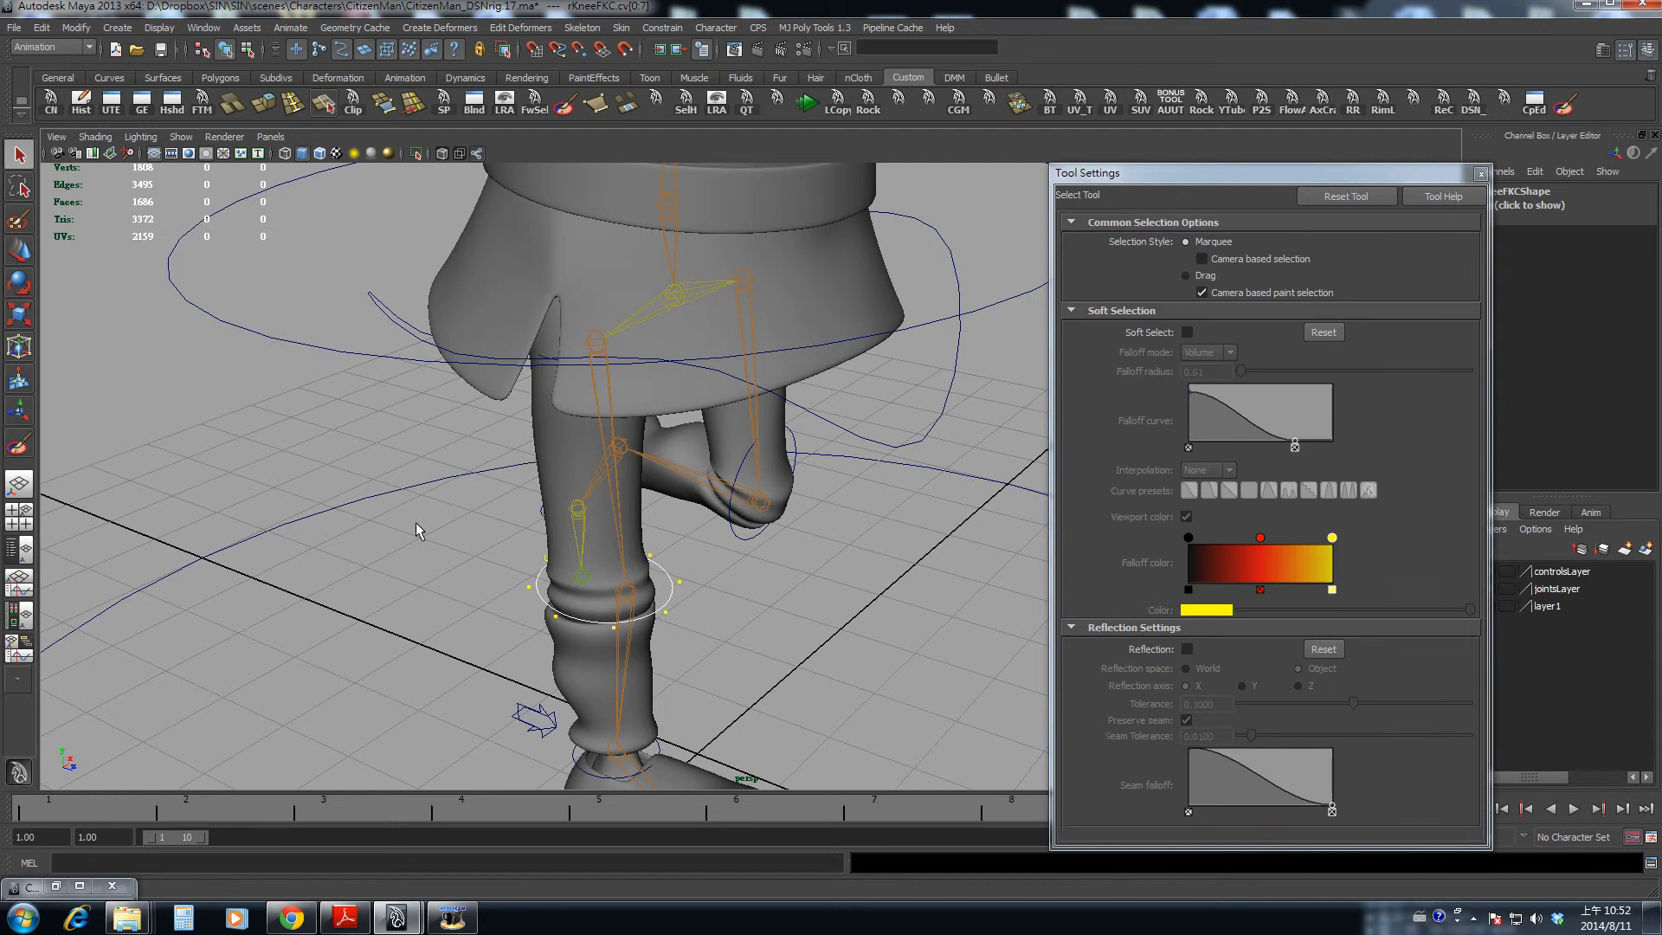
{"action": "left_click", "coordinate": [419, 527]}
{"action": "left_click_drag", "start_coordinate": [595, 496], "coordinate": [599, 499], "text": "alt"}
{"action": "key", "text": "F8"}
{"action": "left_click_drag", "start_coordinate": [407, 480], "coordinate": [603, 492], "text": "alt"}
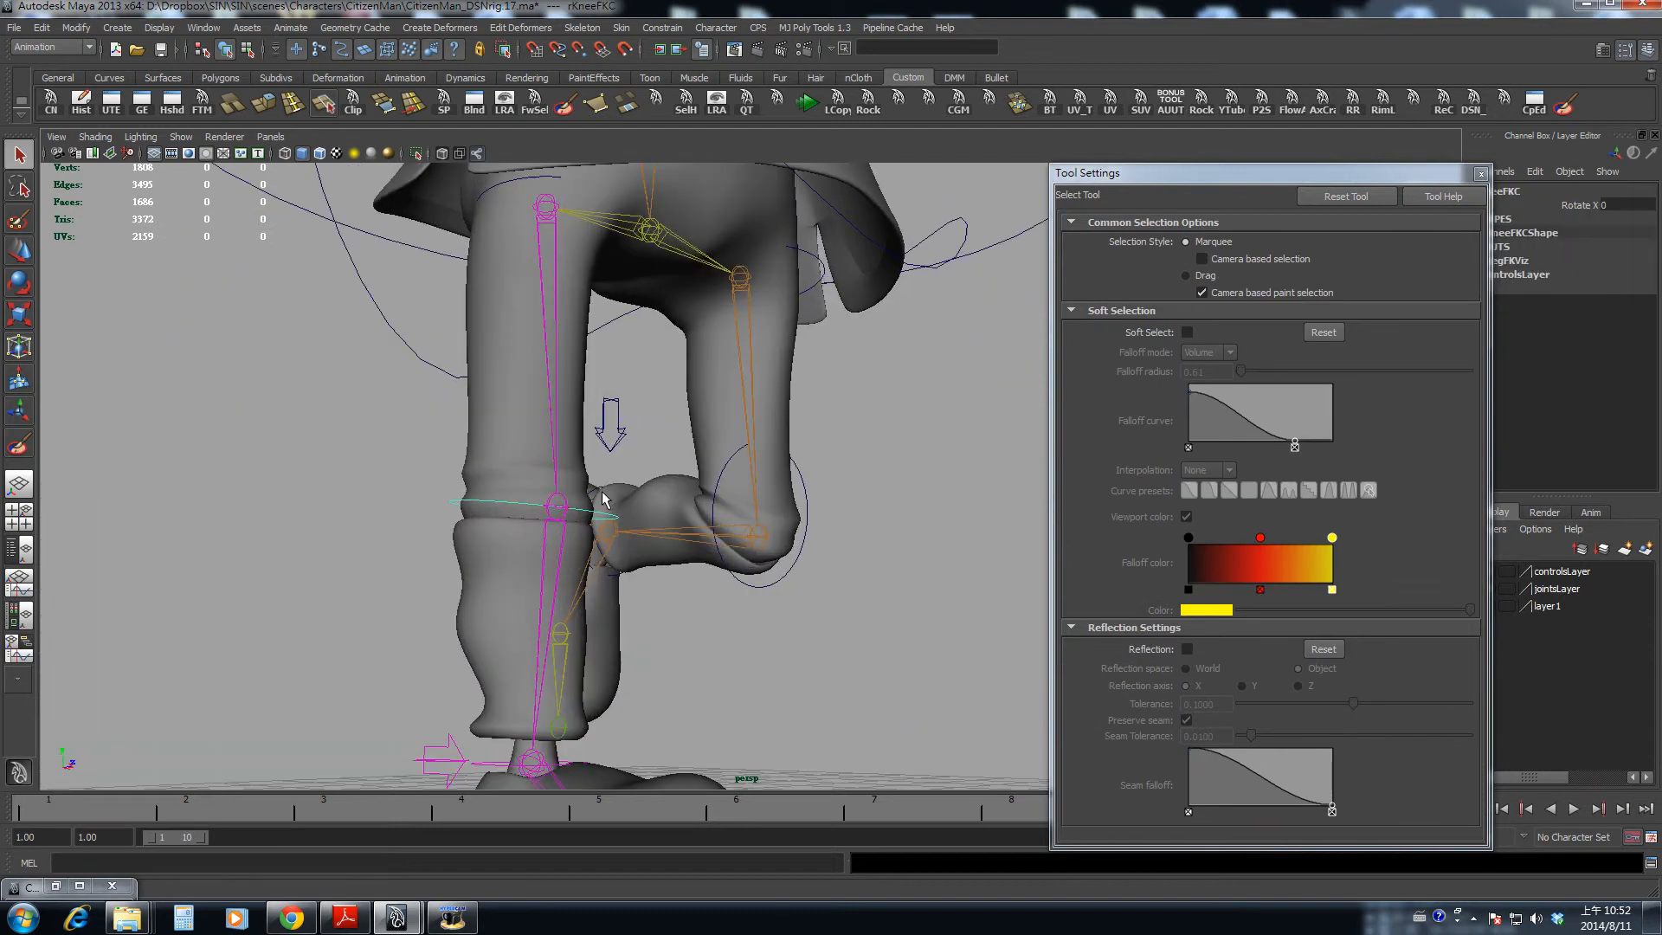
- Enlarge the right hip FK control by isolating it, selecting its control vertices and scaling them around the thigh
{"action": "left_click", "coordinate": [490, 203]}
{"action": "left_click_drag", "start_coordinate": [490, 203], "coordinate": [411, 202], "text": "alt"}
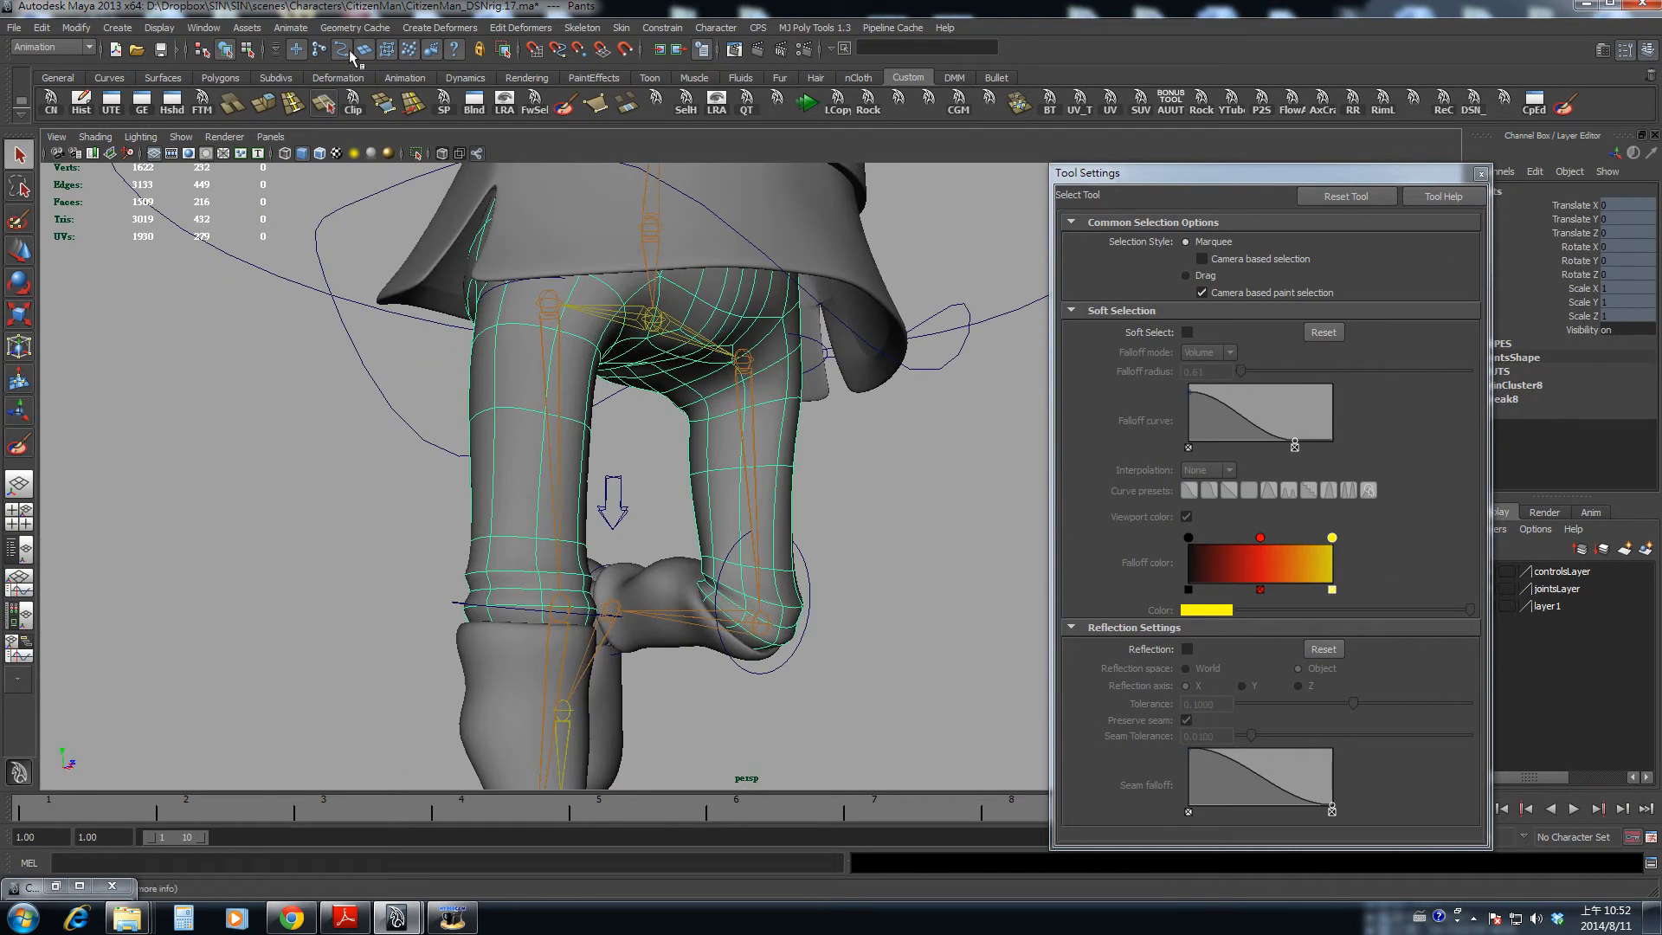
{"action": "left_click", "coordinate": [477, 285]}
{"action": "left_click", "coordinate": [505, 287]}
{"action": "key", "text": "shift+i"}
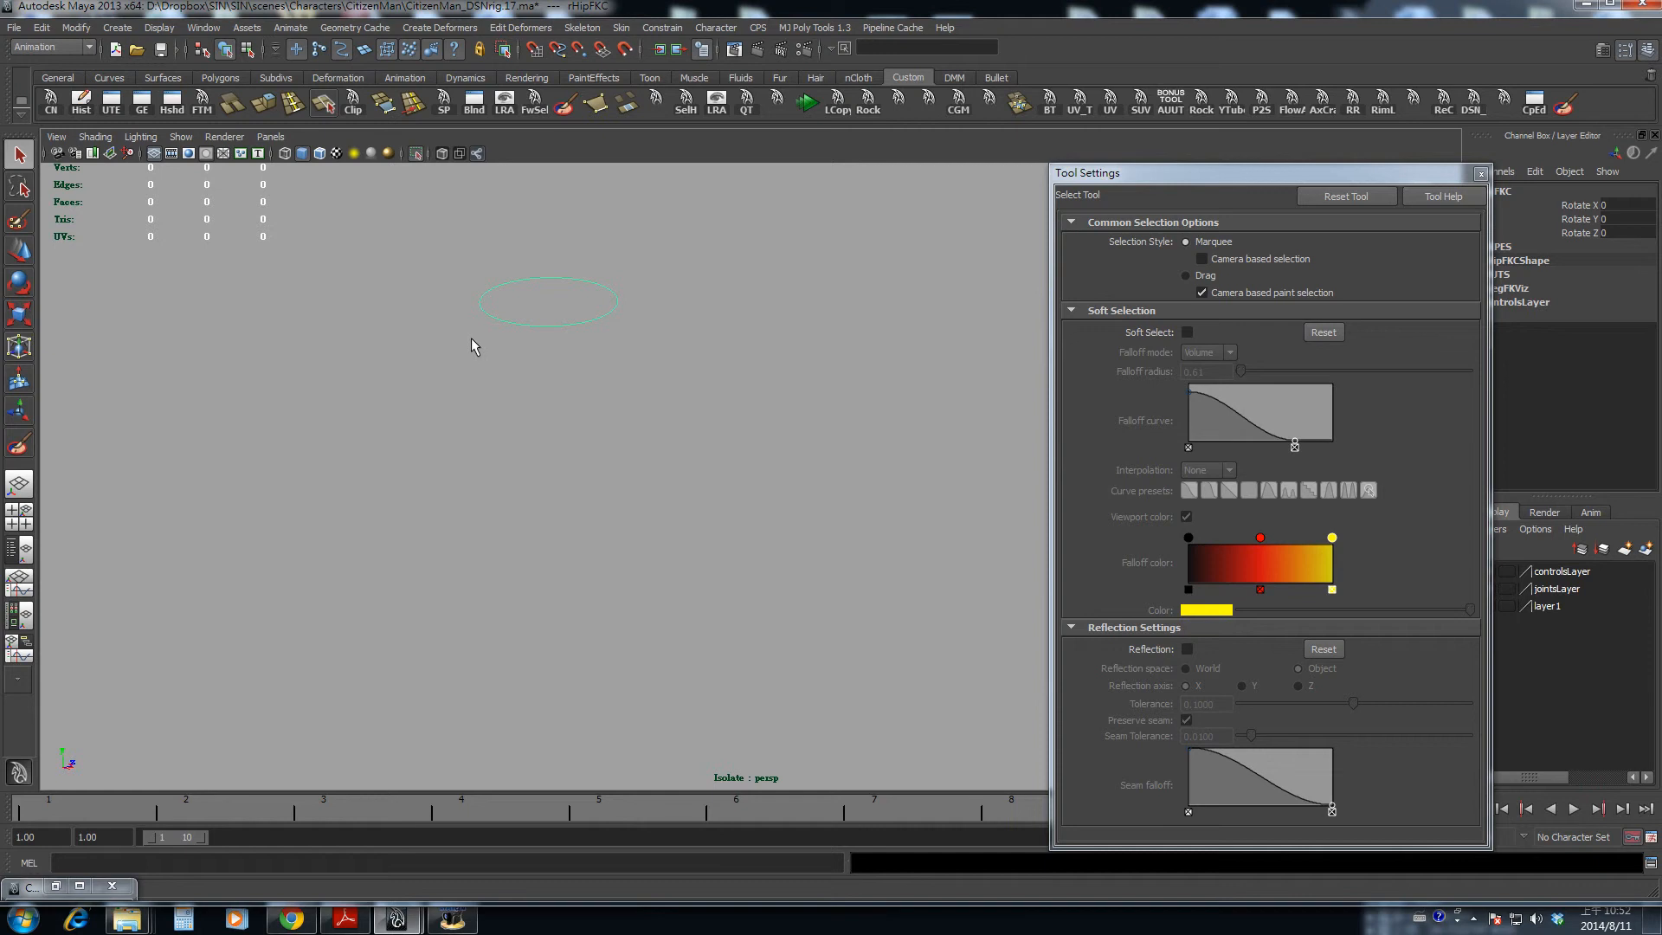
{"action": "key", "text": "F8"}
{"action": "left_click_drag", "start_coordinate": [424, 226], "coordinate": [833, 427]}
{"action": "key", "text": "shift+i"}
{"action": "key", "text": "w"}
{"action": "key", "text": "r"}
{"action": "middle_click_drag", "start_coordinate": [677, 453], "coordinate": [692, 456]}
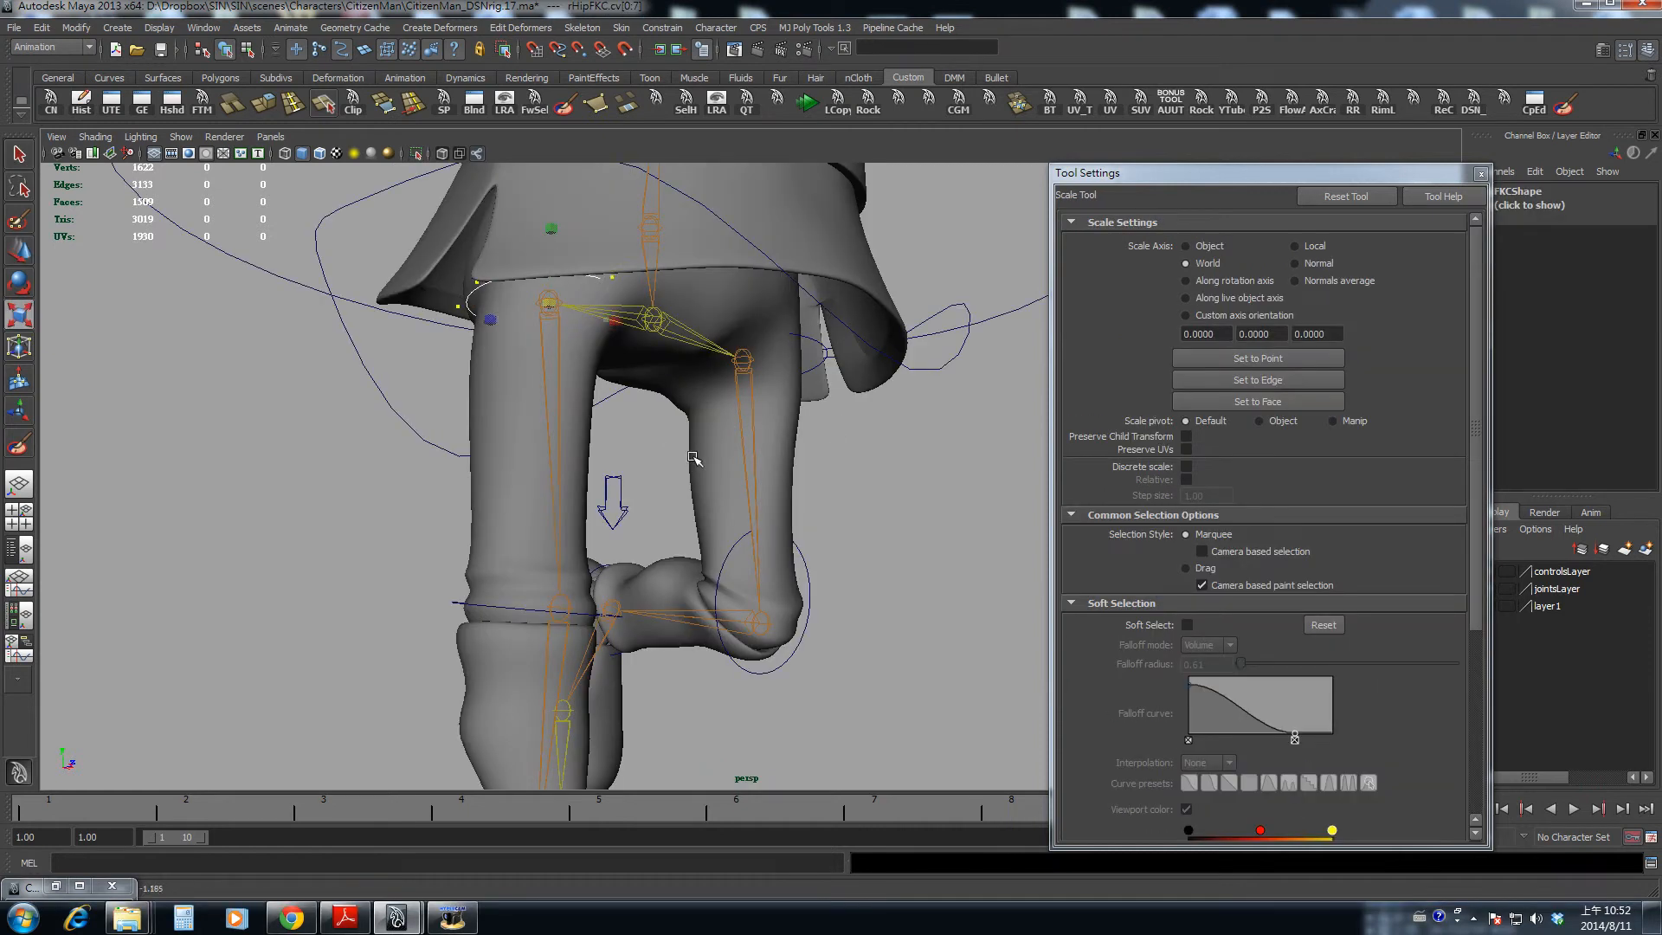
{"action": "left_click_drag", "start_coordinate": [695, 457], "coordinate": [626, 442], "text": "alt"}
{"action": "key", "text": "q"}
{"action": "left_click", "coordinate": [571, 438]}
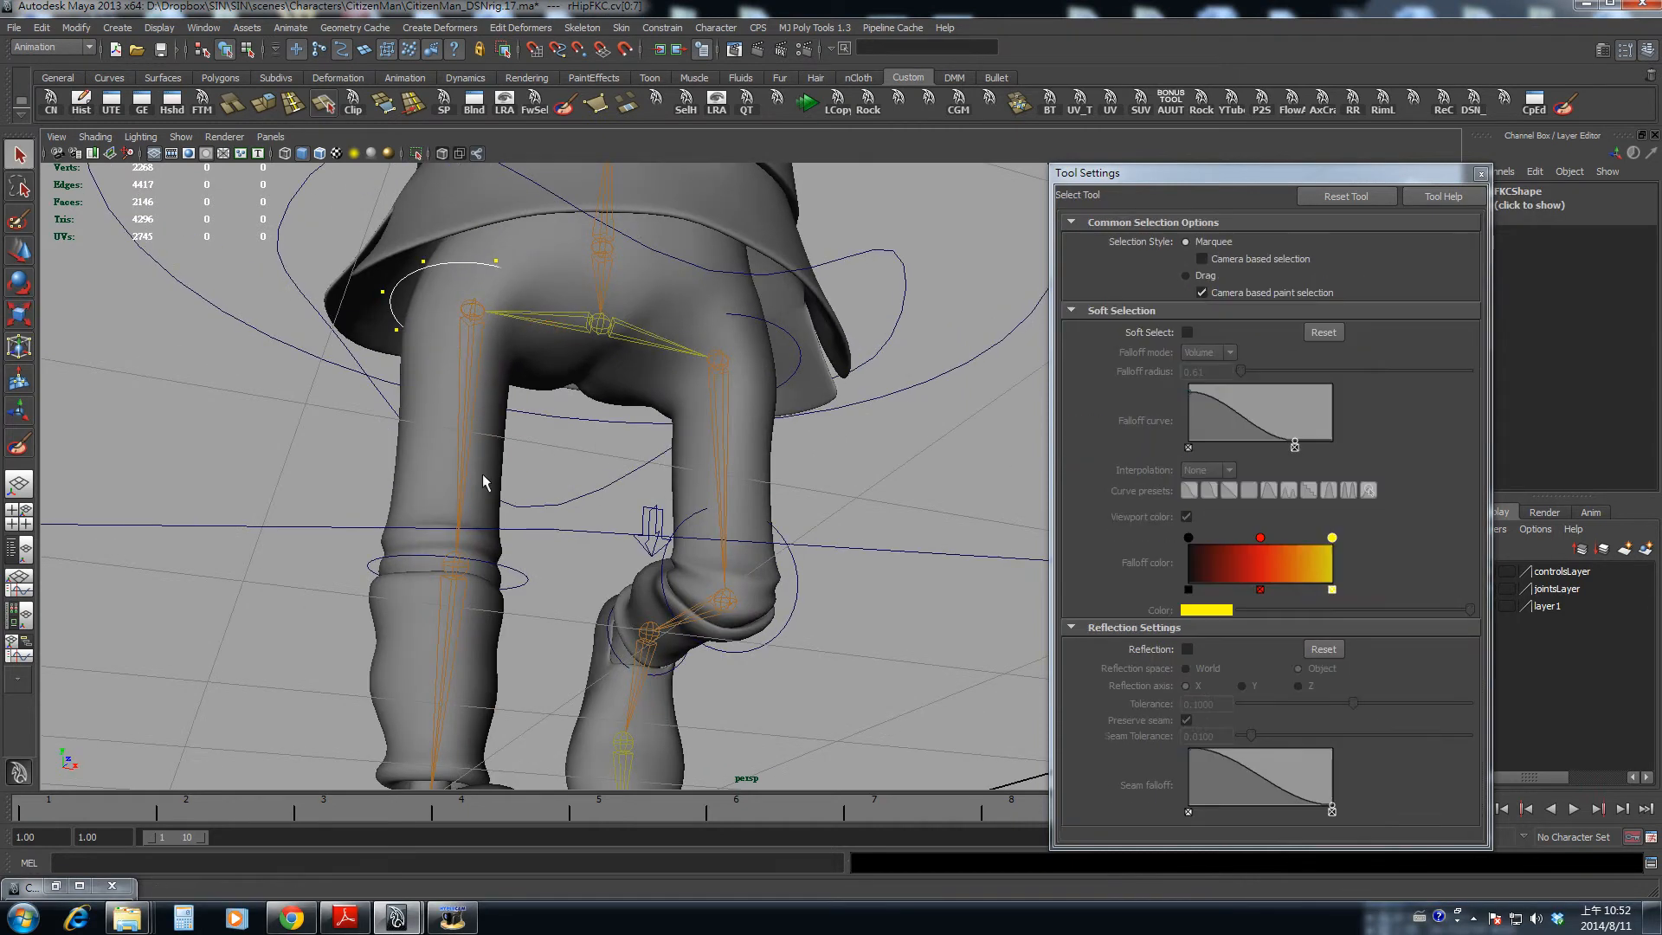
{"action": "left_click_drag", "start_coordinate": [449, 449], "coordinate": [554, 448], "text": "alt"}
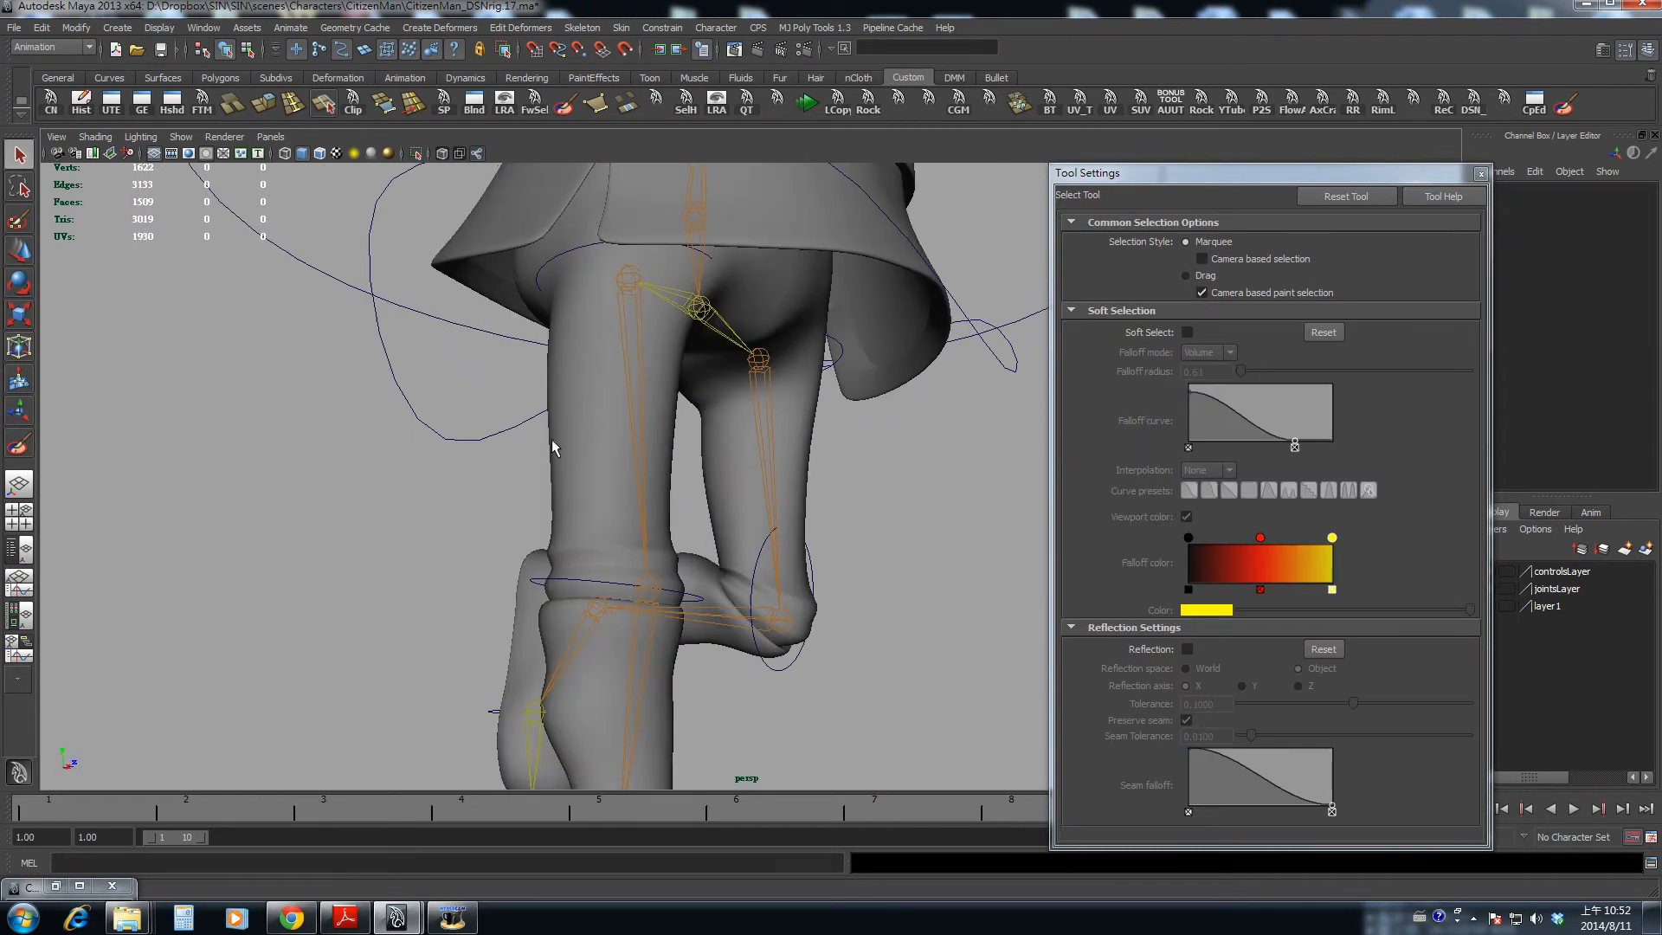
- Key the right knee FK control's Rotate X at frame 1
{"action": "left_click", "coordinate": [548, 270]}
{"action": "left_click_drag", "start_coordinate": [558, 333], "coordinate": [571, 407], "text": "alt"}
{"action": "middle_click_drag", "start_coordinate": [578, 598], "coordinate": [607, 472], "text": "alt"}
{"action": "left_click", "coordinate": [639, 475]}
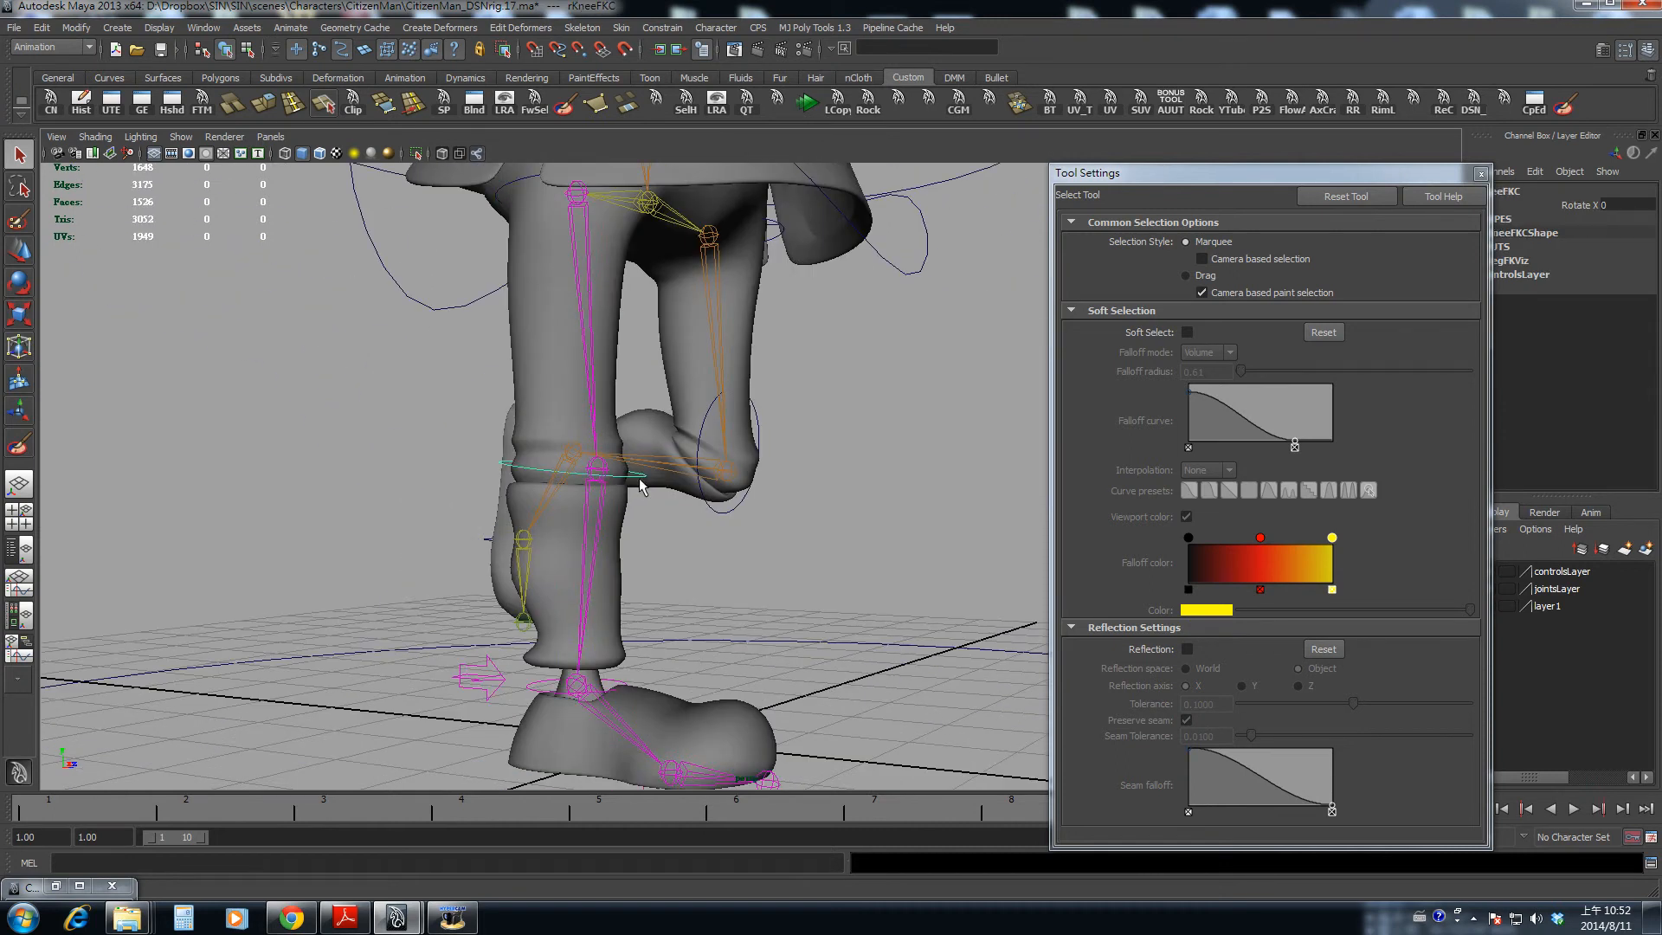
{"action": "left_click", "coordinate": [55, 818]}
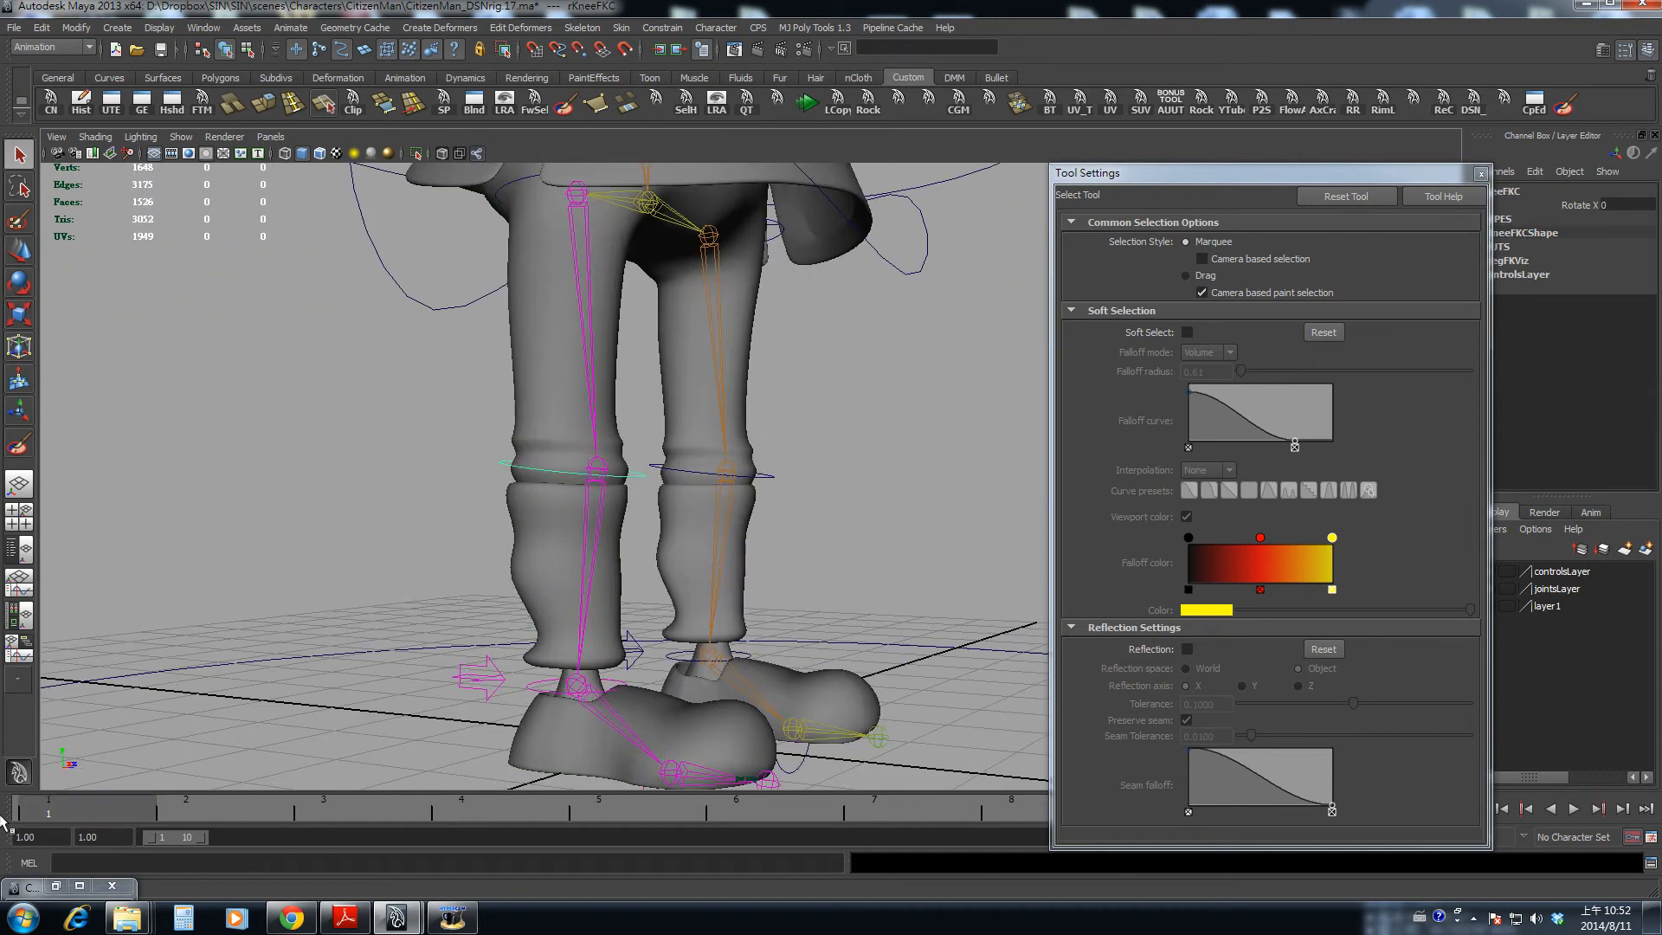
{"action": "left_click", "coordinate": [1564, 208]}
{"action": "right_click", "coordinate": [1564, 209]}
{"action": "left_click", "coordinate": [1563, 234]}
{"action": "left_click_drag", "start_coordinate": [606, 415], "coordinate": [548, 514], "text": "alt"}
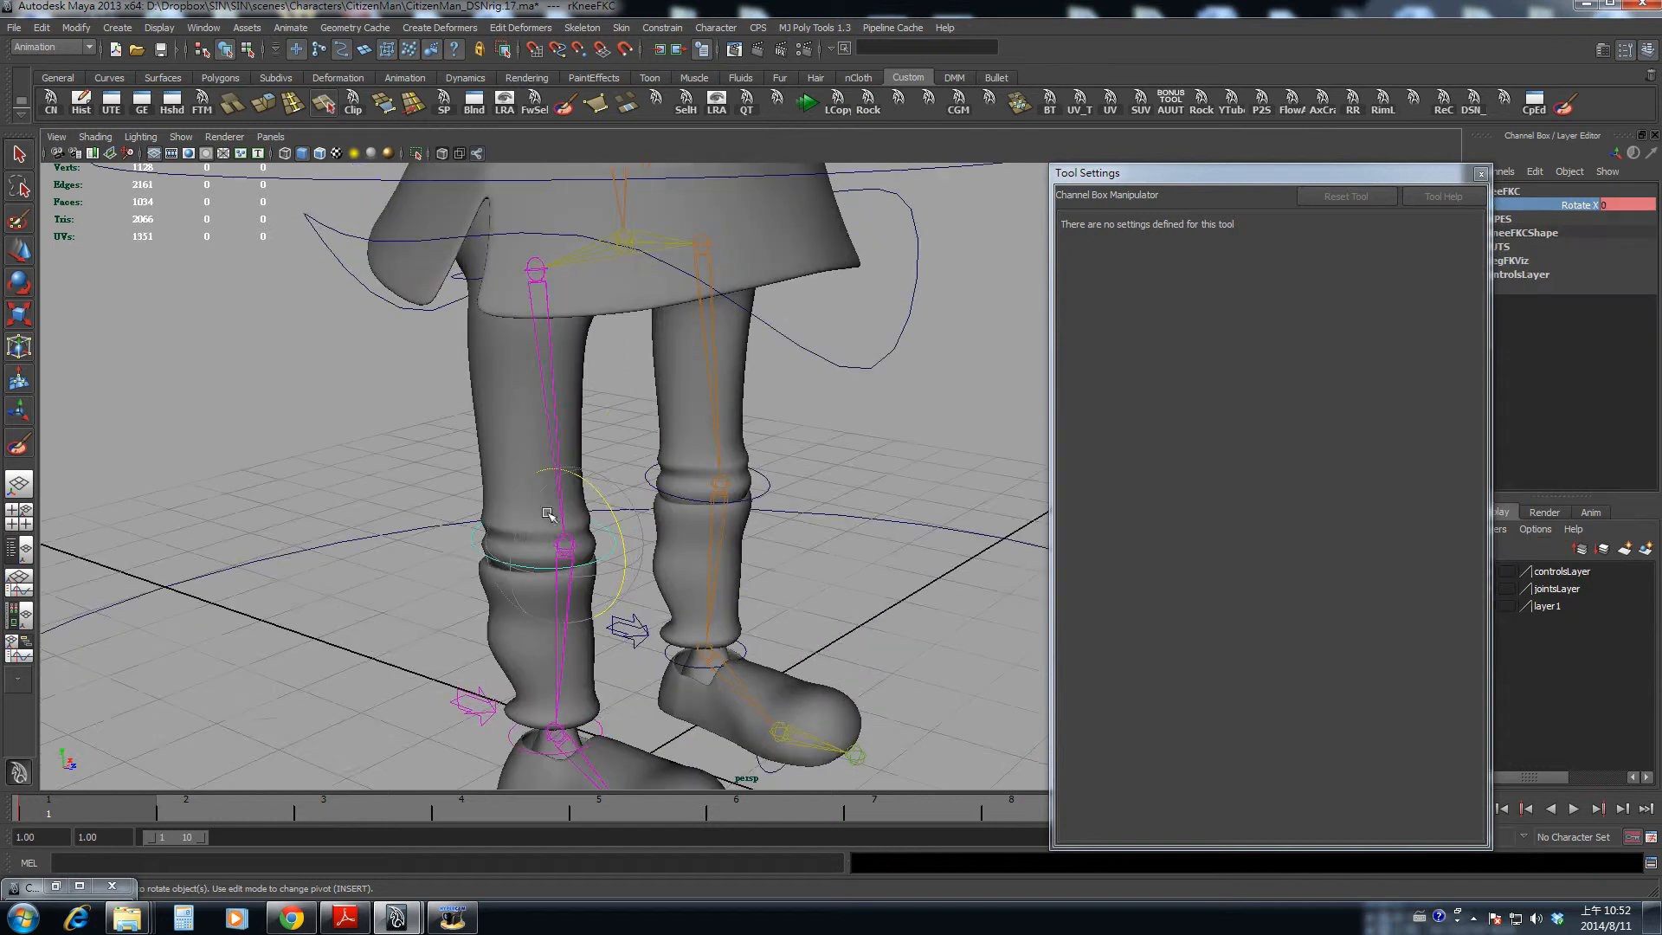
- Close the tool settings and set the right knee FK control's Rotate X to 90 at frame 10
{"action": "left_click", "coordinate": [1481, 173]}
{"action": "left_click", "coordinate": [1356, 818]}
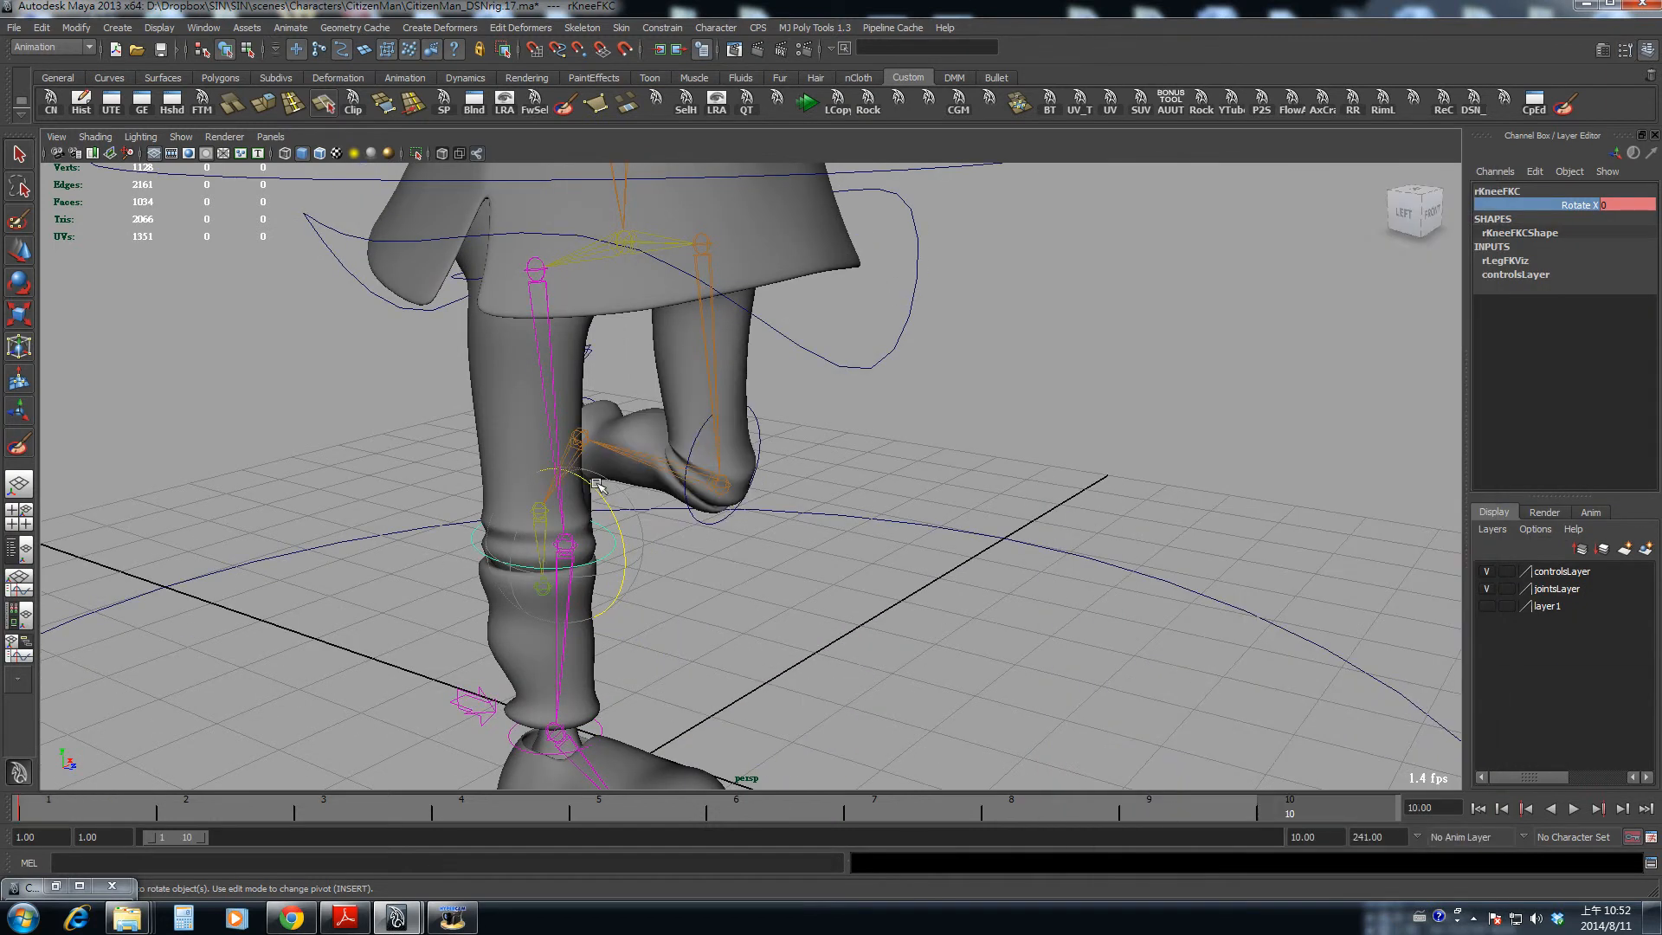
{"action": "left_click_drag", "start_coordinate": [597, 485], "coordinate": [588, 512]}
{"action": "double_click", "coordinate": [1623, 205]}
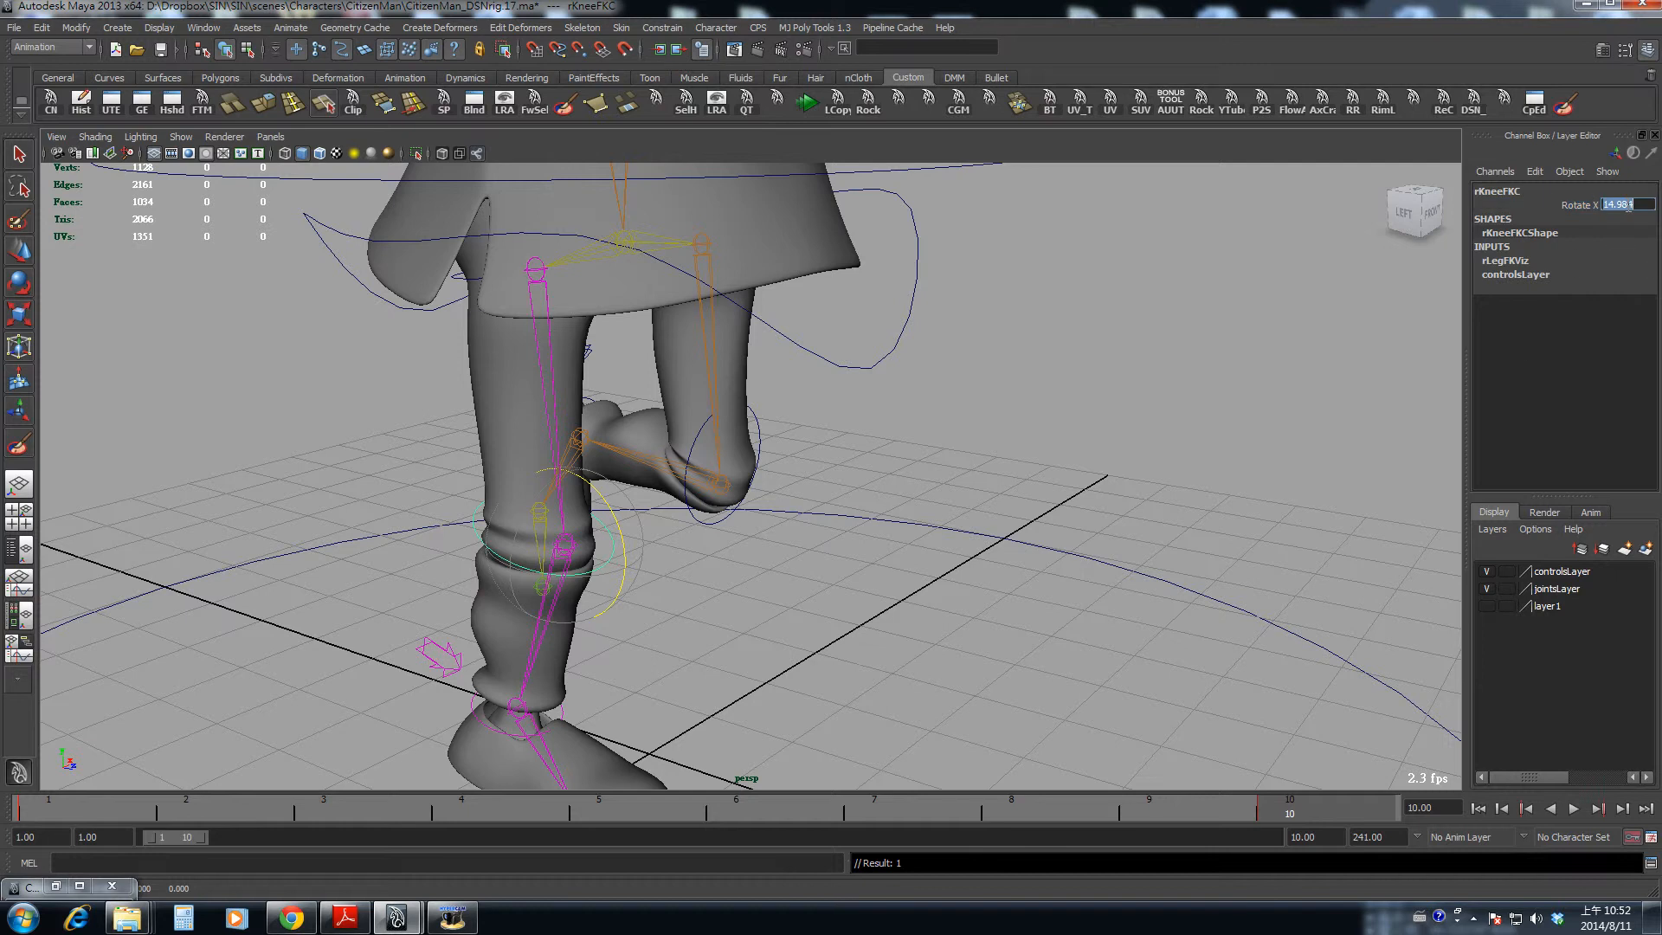
{"action": "type", "text": "90"}
{"action": "key", "text": "Return"}
- Isolate the pants mesh in the perspective view
{"action": "left_click", "coordinate": [703, 338]}
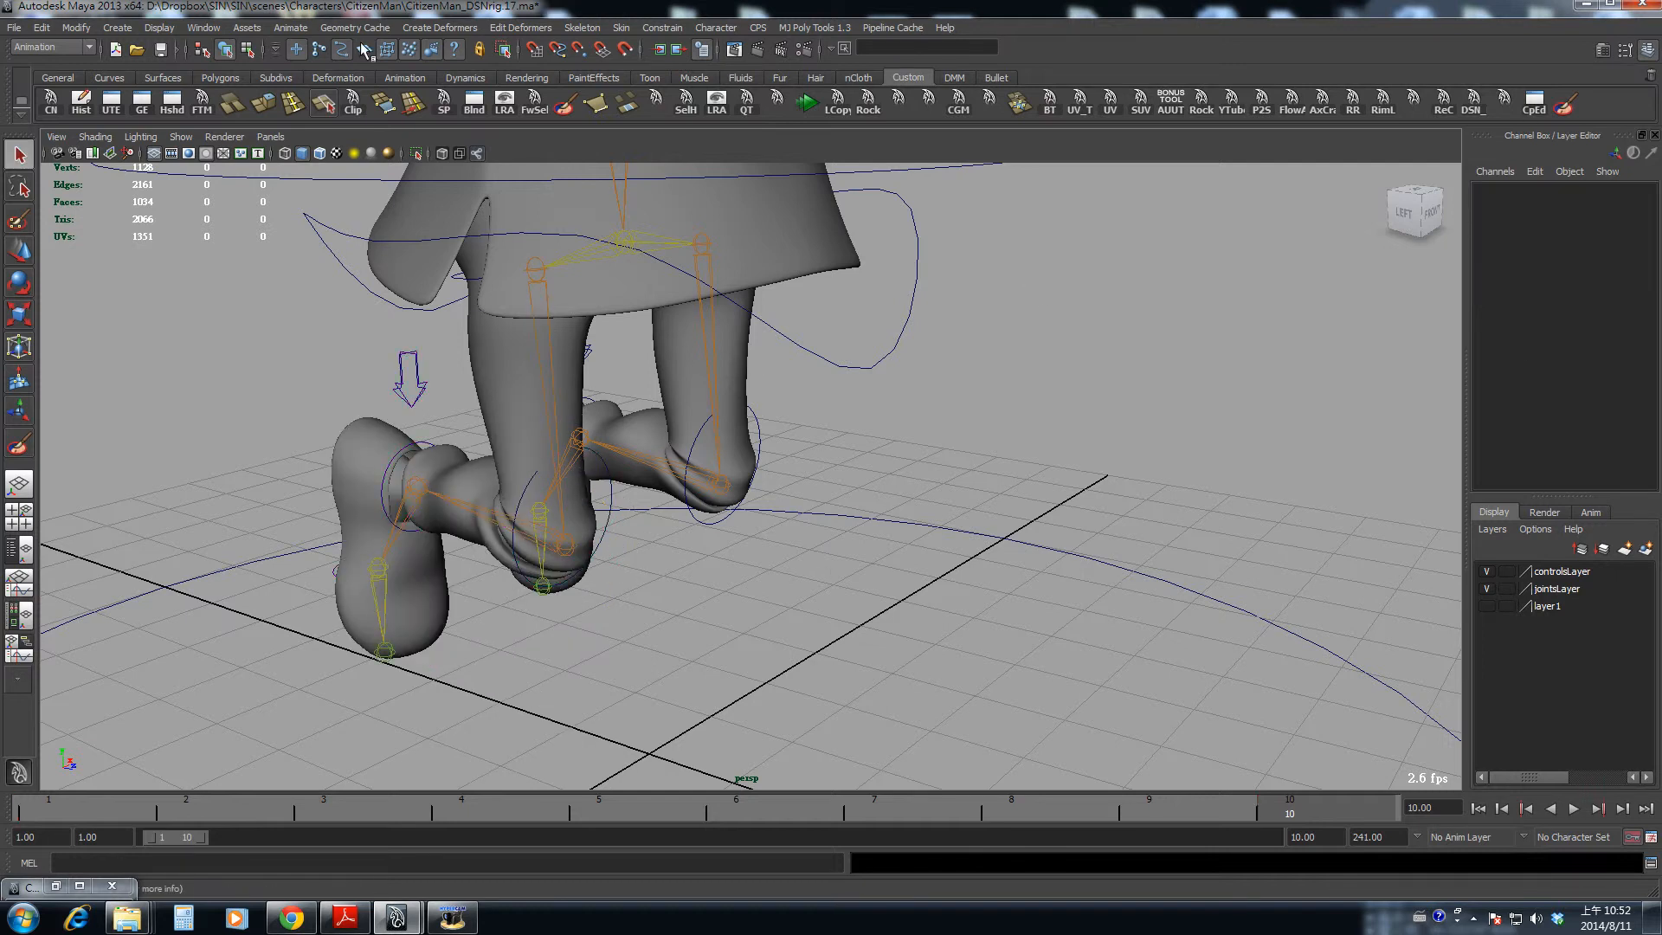
{"action": "left_click", "coordinate": [683, 372]}
{"action": "key", "text": "shift+i"}
{"action": "middle_click_drag", "start_coordinate": [775, 564], "coordinate": [813, 521], "text": "alt"}
{"action": "left_click", "coordinate": [814, 521]}
{"action": "left_click_drag", "start_coordinate": [793, 632], "coordinate": [787, 589], "text": "alt"}
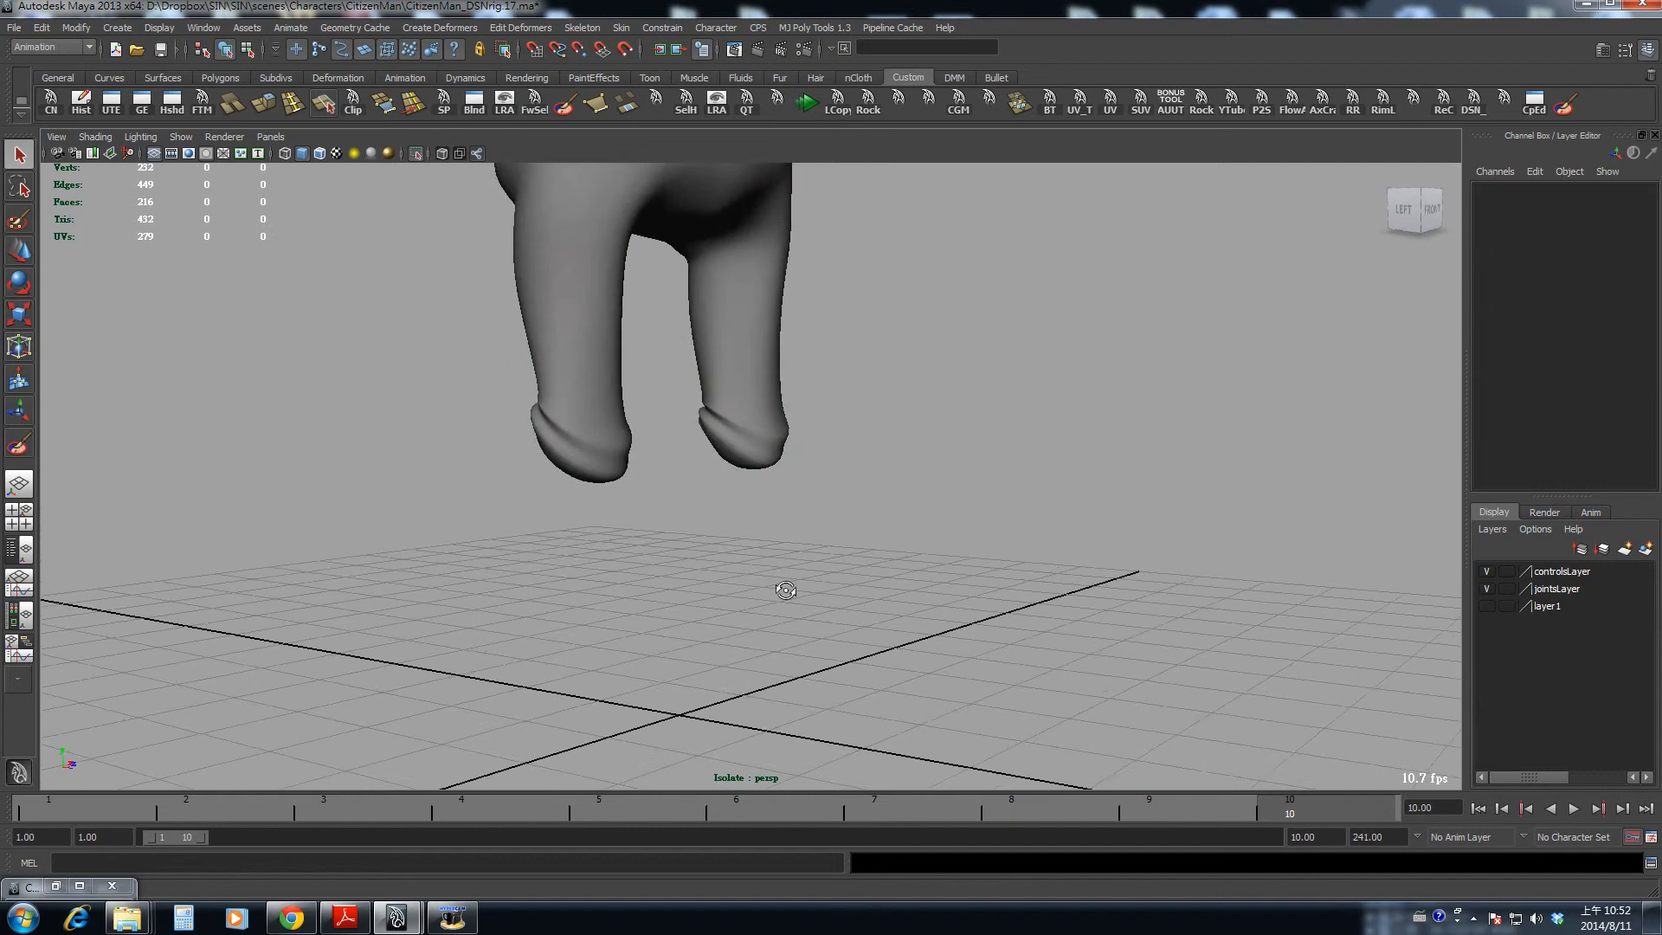
- Examine how the pants deform around both bent knees from the side, front and back
{"action": "left_click_drag", "start_coordinate": [775, 443], "coordinate": [677, 442], "text": "alt"}
{"action": "left_click", "coordinate": [678, 453]}
{"action": "left_click", "coordinate": [803, 460]}
{"action": "left_click_drag", "start_coordinate": [803, 460], "coordinate": [594, 438], "text": "alt"}
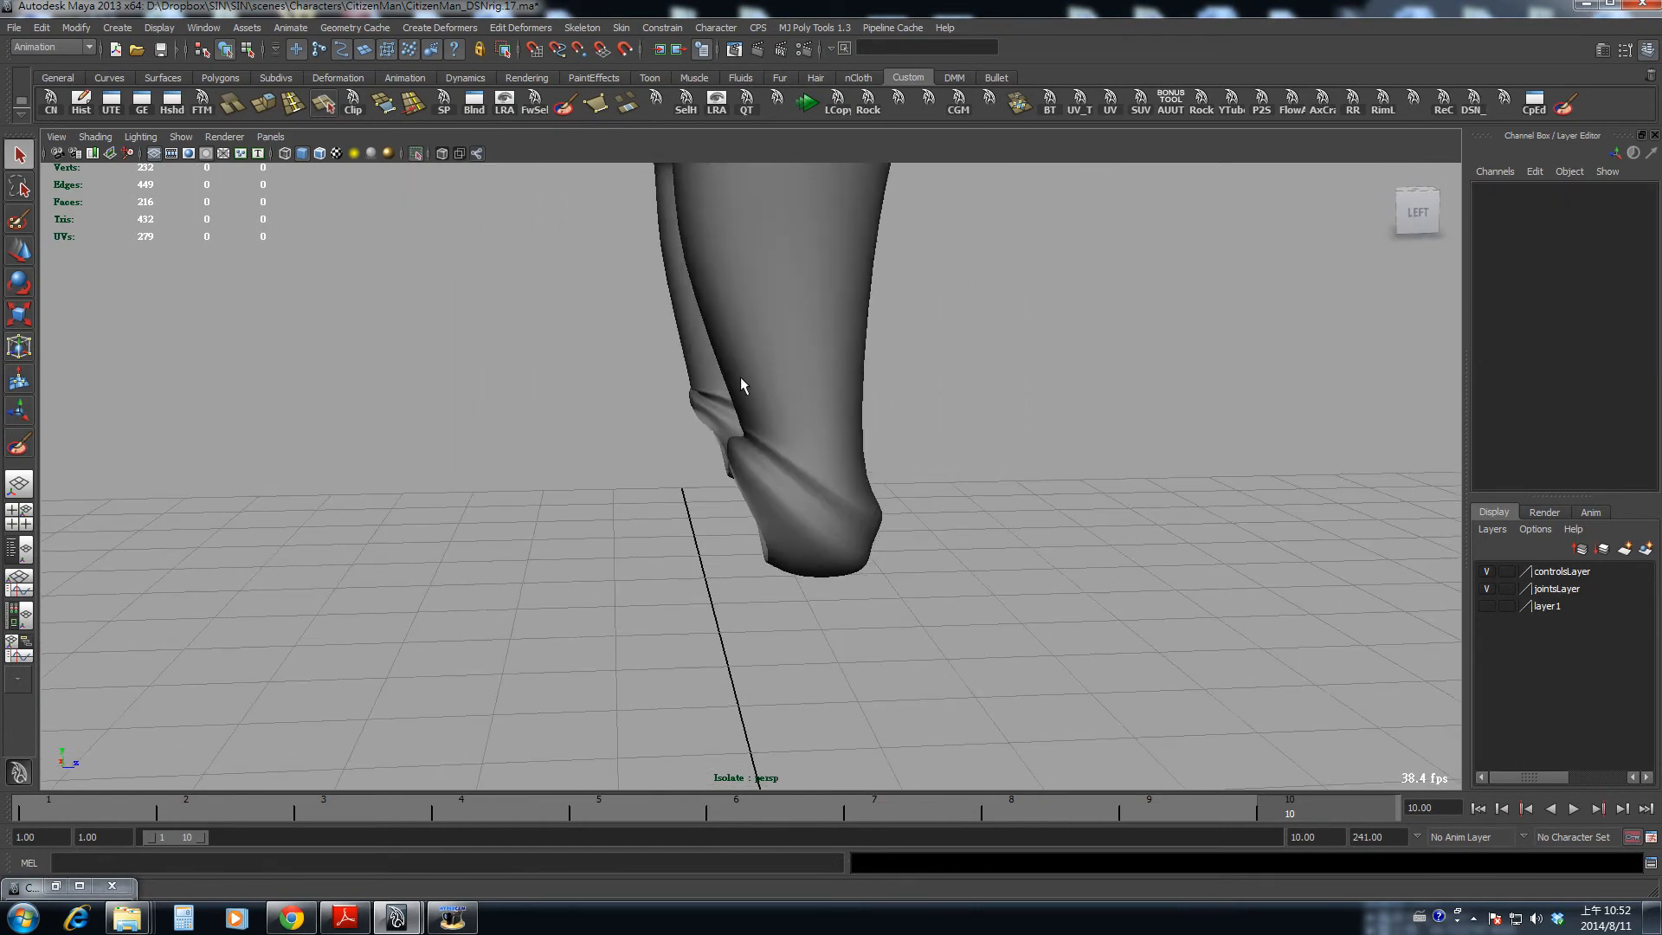
{"action": "left_click_drag", "start_coordinate": [742, 382], "coordinate": [1100, 408], "text": "alt"}
{"action": "left_click_drag", "start_coordinate": [756, 401], "coordinate": [768, 485], "text": "alt"}
{"action": "left_click", "coordinate": [681, 459]}
{"action": "right_click_drag", "start_coordinate": [768, 485], "coordinate": [928, 511], "text": "alt"}
{"action": "left_click_drag", "start_coordinate": [876, 444], "coordinate": [849, 510], "text": "alt"}
- Smooth the lHipJ and lKneeJ weights around the left knee with the Paint Skin Weights Tool
{"action": "left_click", "coordinate": [1564, 107]}
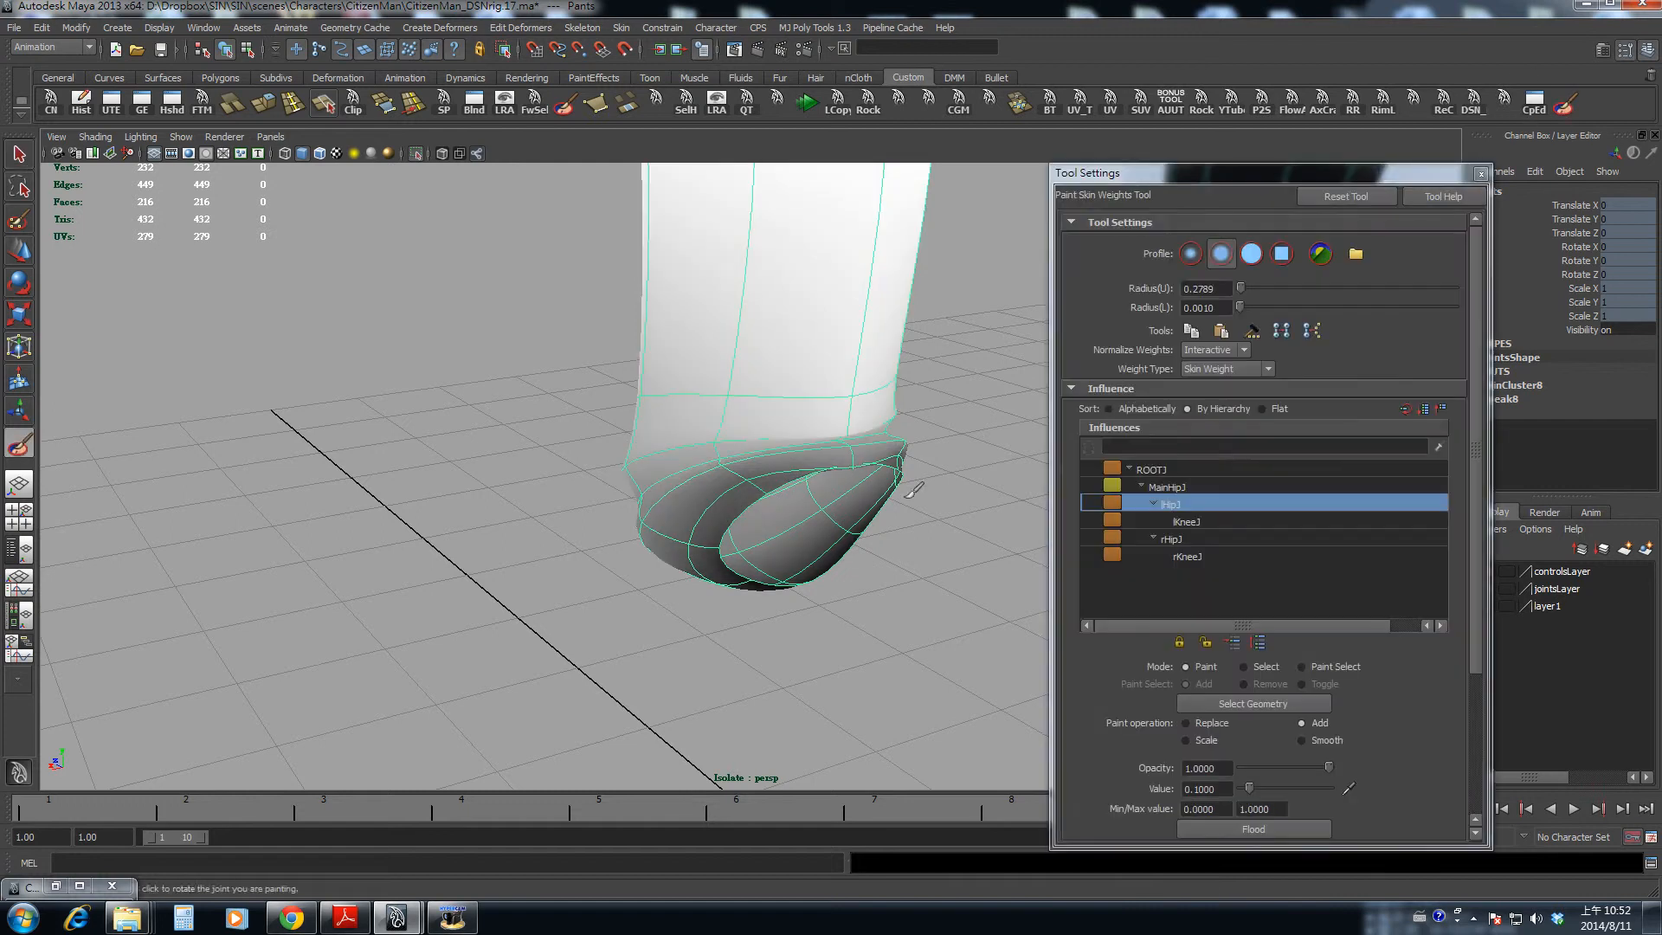
{"action": "left_click", "coordinate": [1325, 742]}
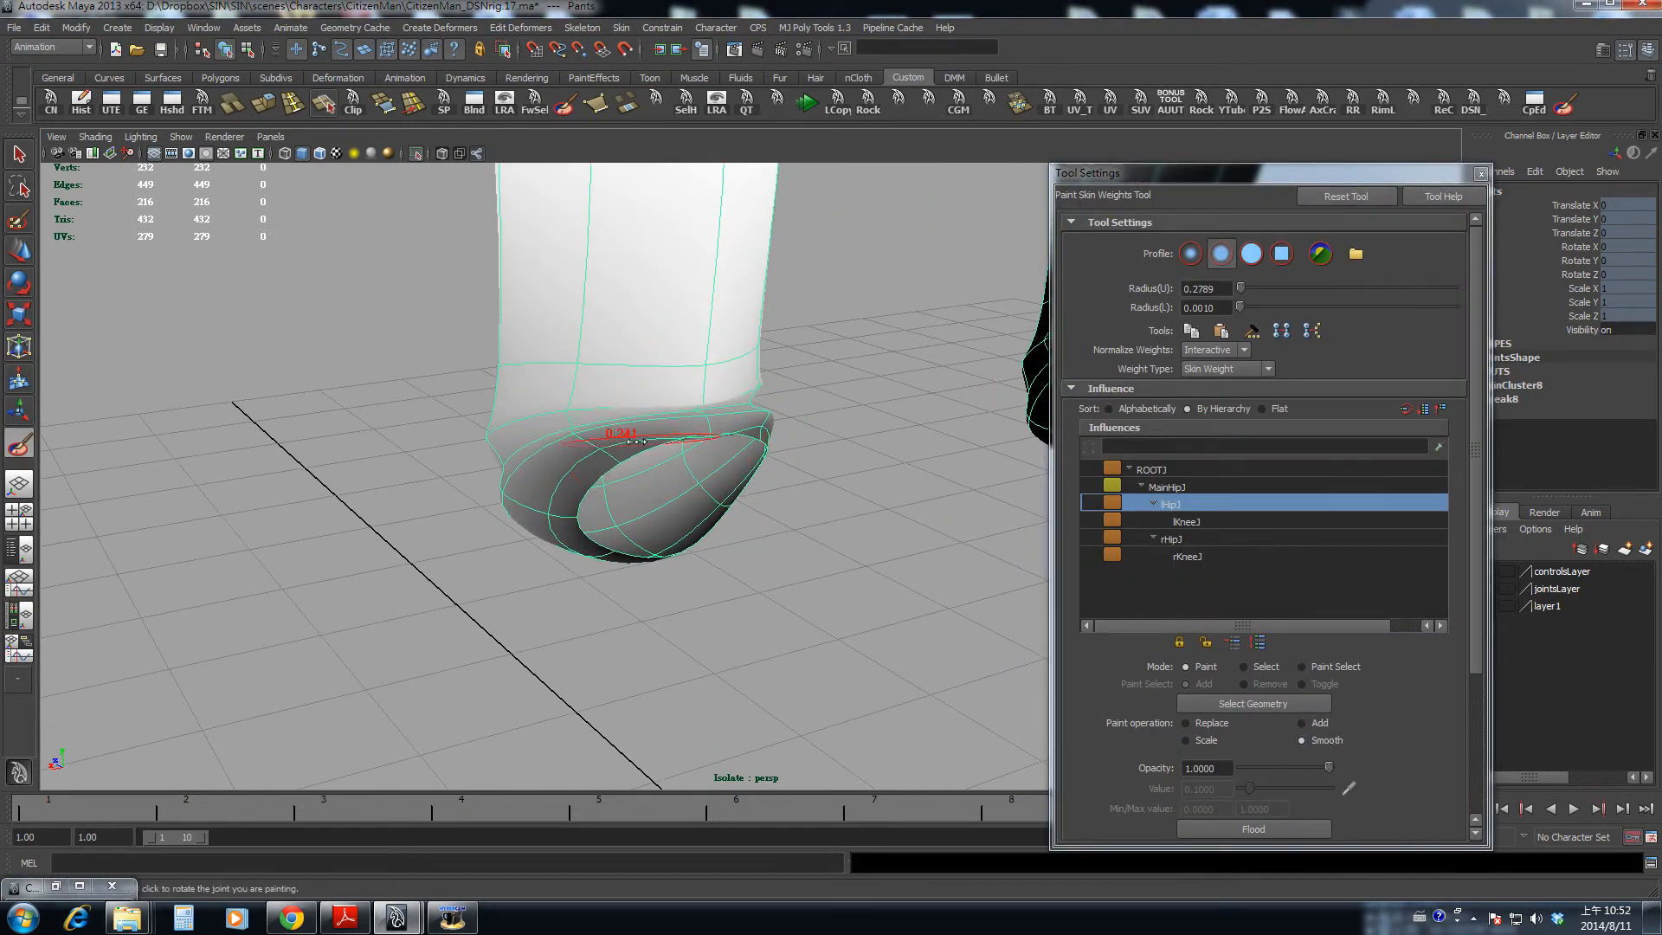
{"action": "mouse_move", "coordinate": [622, 427]}
{"action": "left_mouse_down", "text": "alt"}
{"action": "mouse_move", "coordinate": [625, 484]}
{"action": "mouse_move", "coordinate": [678, 474]}
{"action": "left_mouse_up", "text": "alt"}
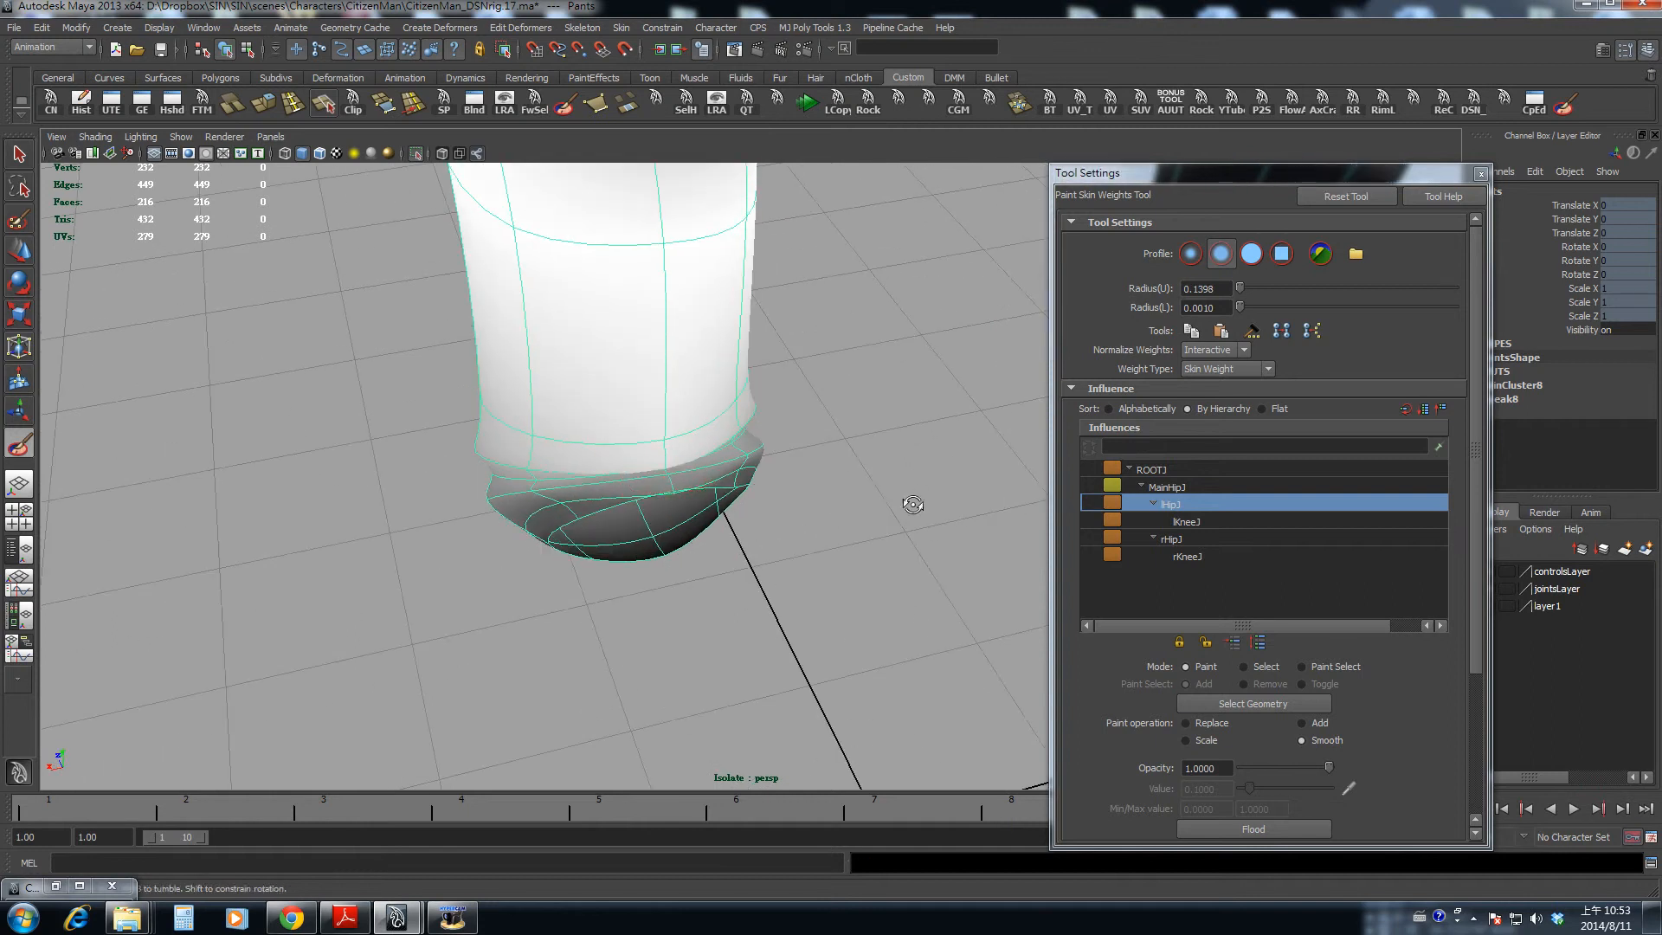
{"action": "left_click_drag", "start_coordinate": [913, 504], "coordinate": [914, 481], "text": "alt"}
{"action": "left_click", "coordinate": [1202, 521]}
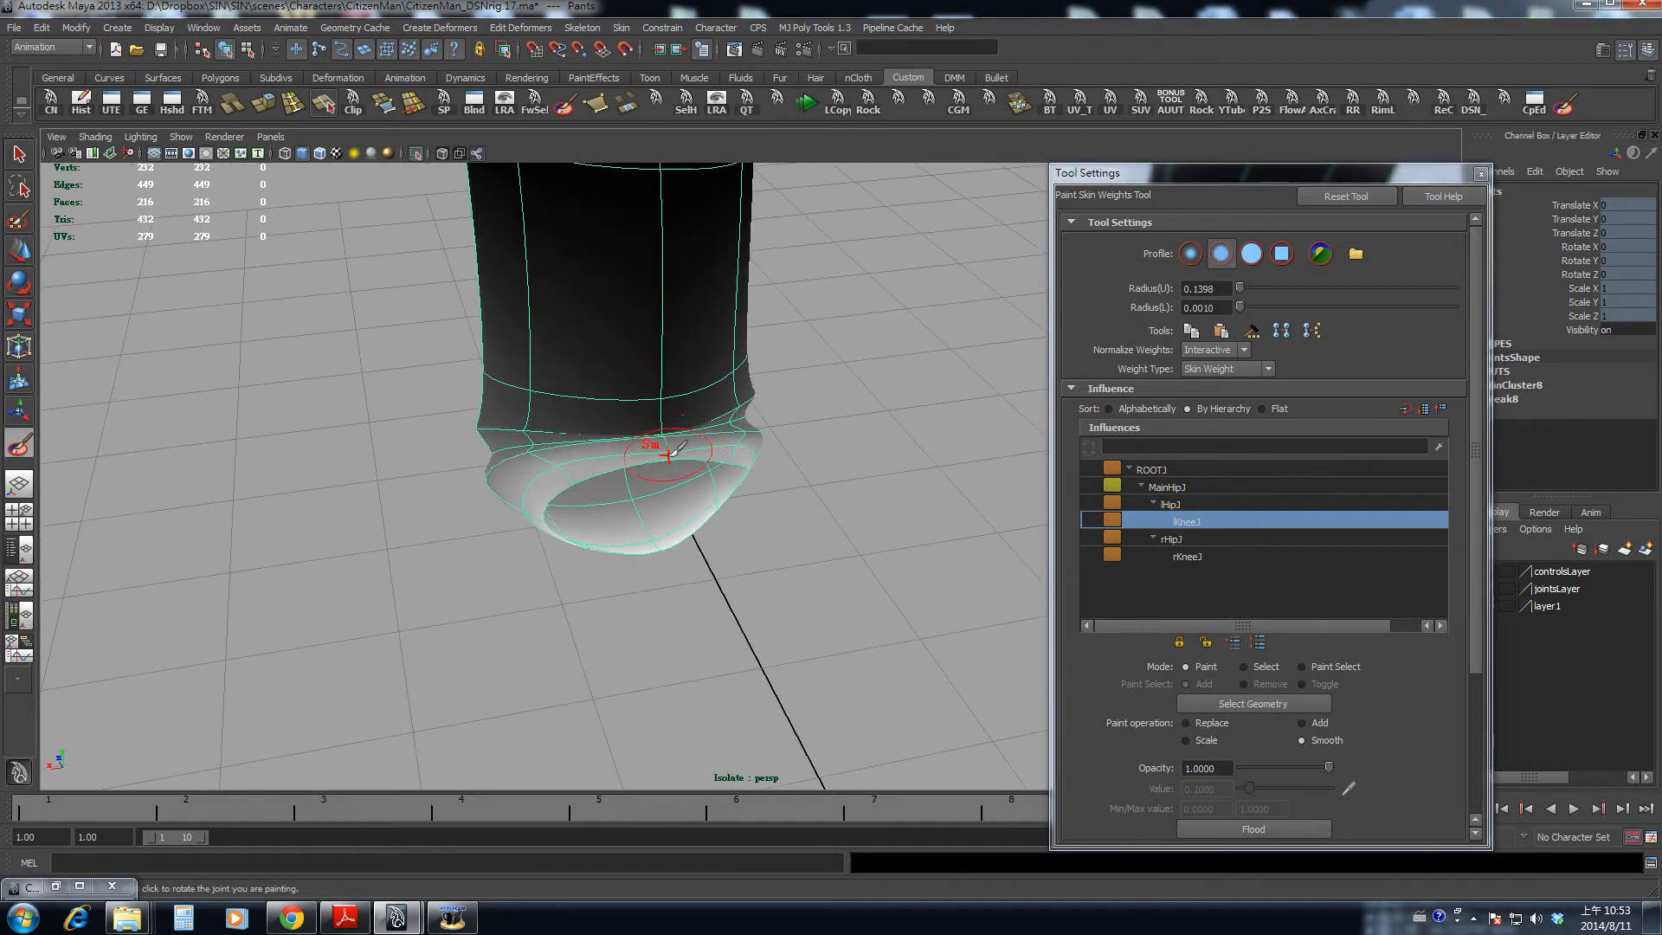
{"action": "mouse_move", "coordinate": [675, 449]}
{"action": "left_mouse_down", "text": "alt"}
{"action": "mouse_move", "coordinate": [727, 398]}
{"action": "mouse_move", "coordinate": [830, 441]}
{"action": "mouse_move", "coordinate": [752, 456]}
{"action": "left_mouse_up", "text": "alt"}
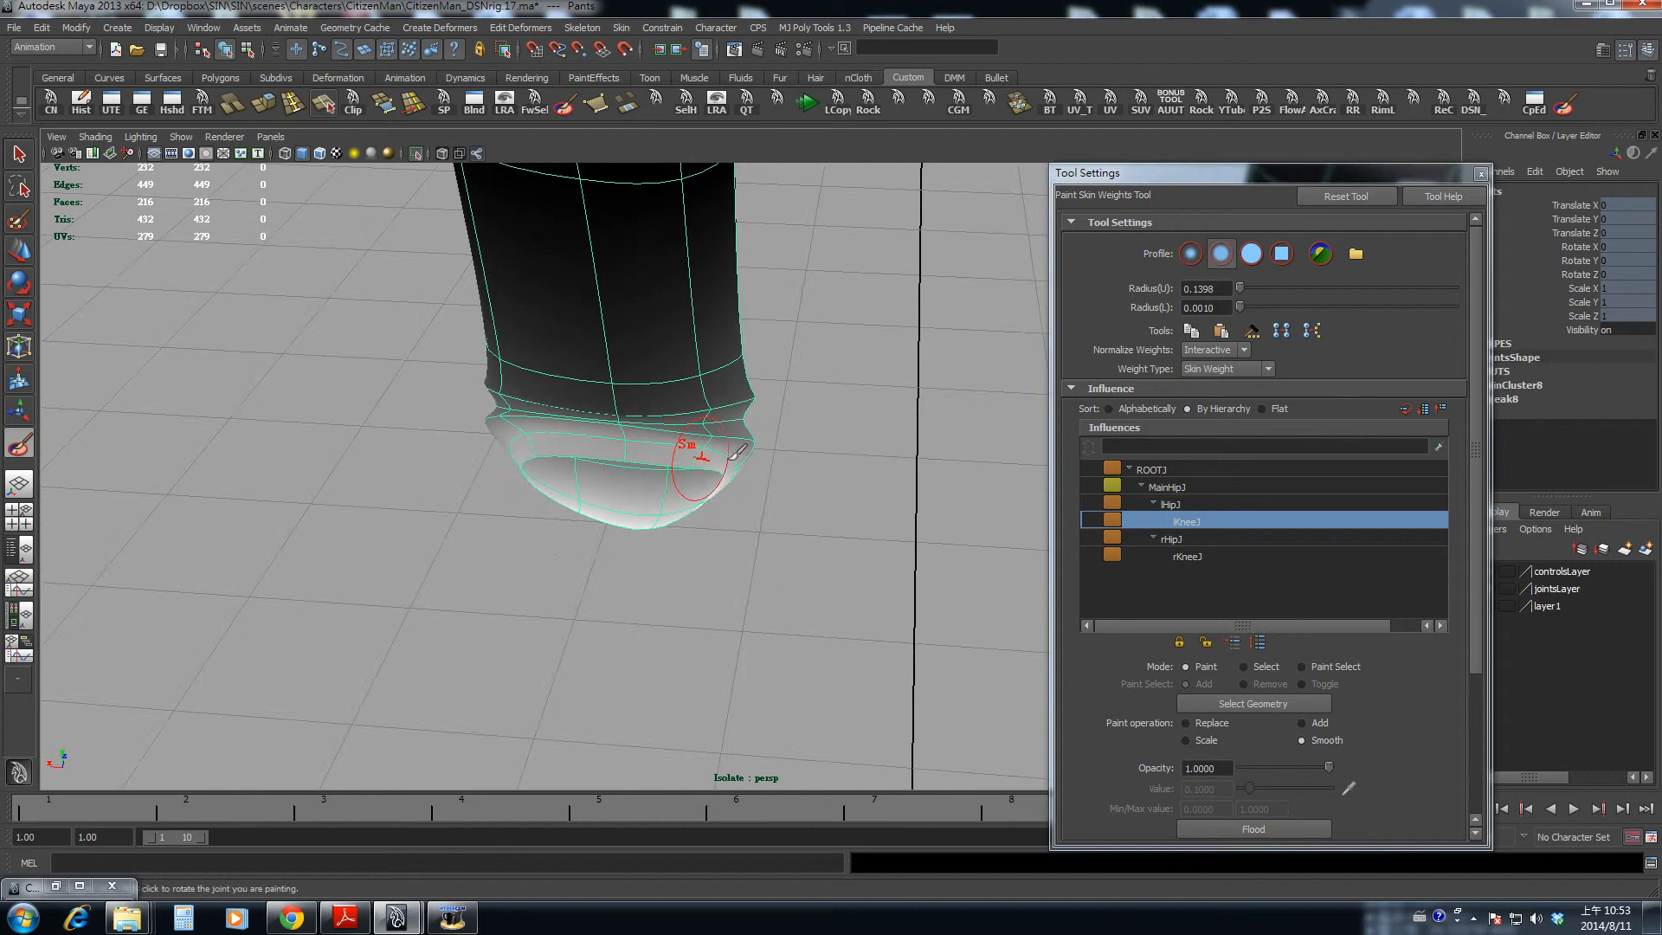
- Resume smoothing the lHipJ weights around the pants' left knee and undo the last stroke
{"action": "key", "text": "q"}
{"action": "left_click", "coordinate": [849, 501]}
{"action": "mouse_move", "coordinate": [849, 501]}
{"action": "left_mouse_down", "text": "alt"}
{"action": "mouse_move", "coordinate": [746, 506]}
{"action": "mouse_move", "coordinate": [735, 479]}
{"action": "mouse_move", "coordinate": [679, 471]}
{"action": "mouse_move", "coordinate": [796, 485]}
{"action": "mouse_move", "coordinate": [724, 357]}
{"action": "mouse_move", "coordinate": [866, 425]}
{"action": "left_mouse_up", "text": "alt"}
{"action": "left_click", "coordinate": [735, 484]}
{"action": "key", "text": "y"}
{"action": "left_click", "coordinate": [1109, 502]}
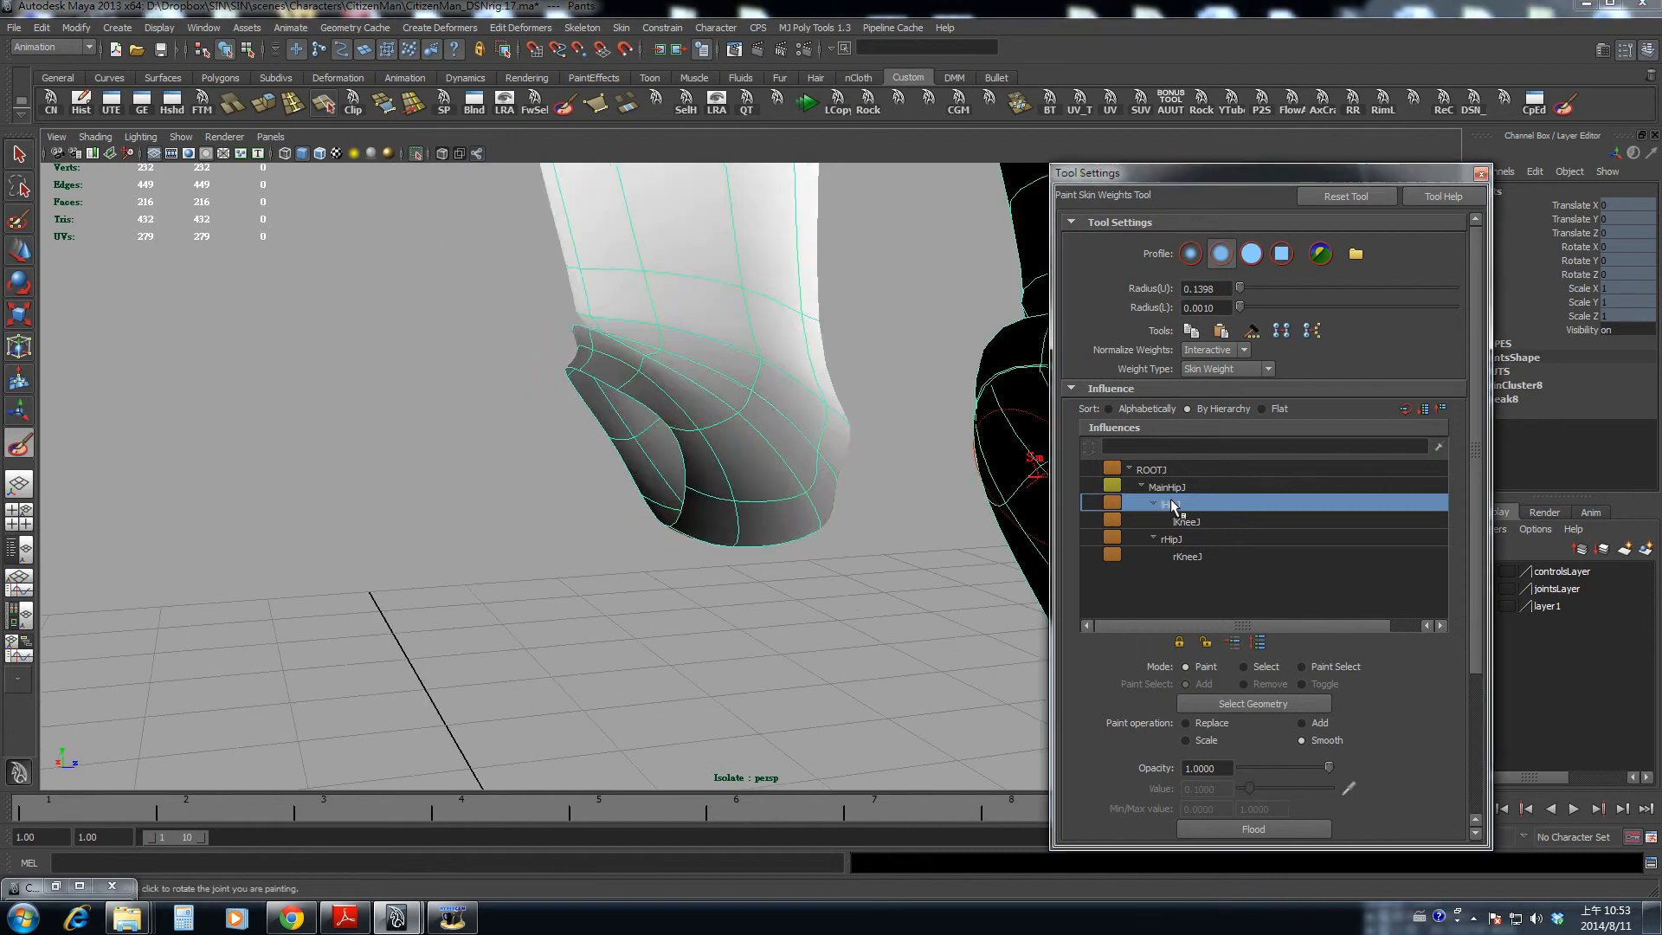
{"action": "mouse_move", "coordinate": [744, 406]}
{"action": "left_mouse_down", "text": "alt"}
{"action": "mouse_move", "coordinate": [610, 346]}
{"action": "mouse_move", "coordinate": [601, 383]}
{"action": "mouse_move", "coordinate": [575, 390]}
{"action": "mouse_move", "coordinate": [586, 408]}
{"action": "left_mouse_up", "text": "alt"}
{"action": "key", "text": "ctrl+z"}
- Inspect the MainHipJ influence along both pants legs
{"action": "left_click", "coordinate": [1180, 489]}
{"action": "scroll", "coordinate": [621, 316], "scroll_direction": "down", "scroll_amount": 5}
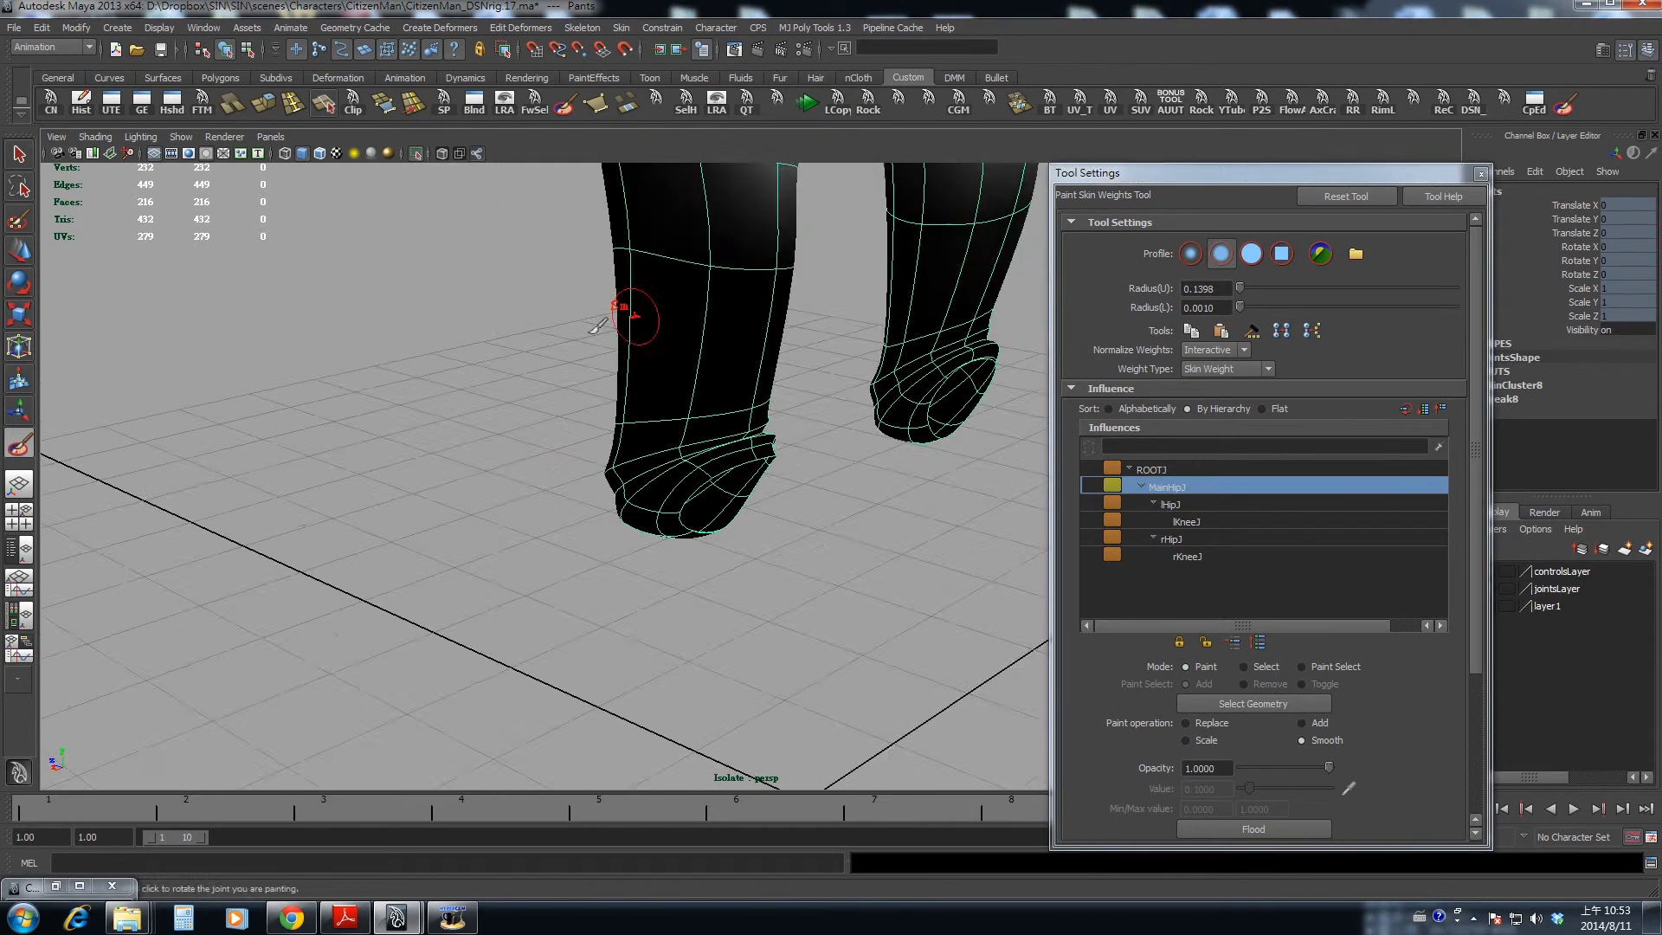
{"action": "middle_click_drag", "start_coordinate": [624, 315], "coordinate": [612, 430], "text": "alt"}
{"action": "mouse_move", "coordinate": [612, 430]}
{"action": "left_mouse_down", "text": "alt"}
{"action": "mouse_move", "coordinate": [627, 453]}
{"action": "mouse_move", "coordinate": [575, 438]}
{"action": "left_mouse_up", "text": "alt"}
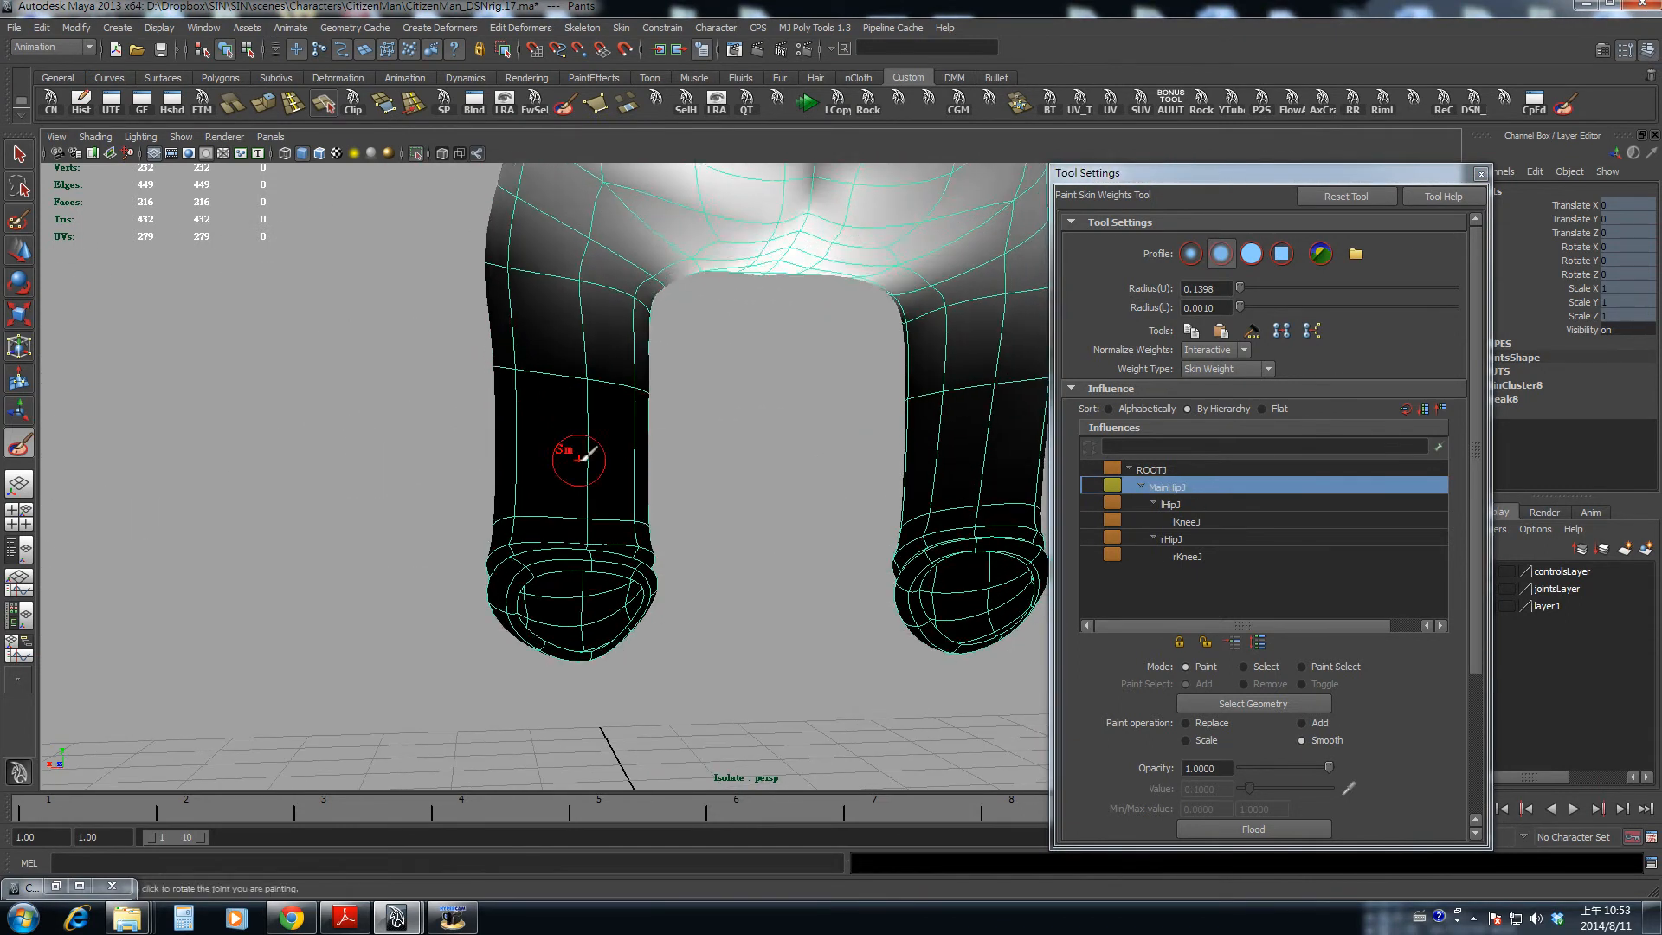
- Select the pants' vertices around the left knee together with the vertex ring on the thigh above it
{"action": "key", "text": "q"}
{"action": "right_click_drag", "start_coordinate": [534, 442], "coordinate": [441, 458]}
{"action": "left_click_drag", "start_coordinate": [430, 471], "coordinate": [680, 684]}
{"action": "left_click_drag", "start_coordinate": [580, 515], "coordinate": [680, 536], "text": "alt"}
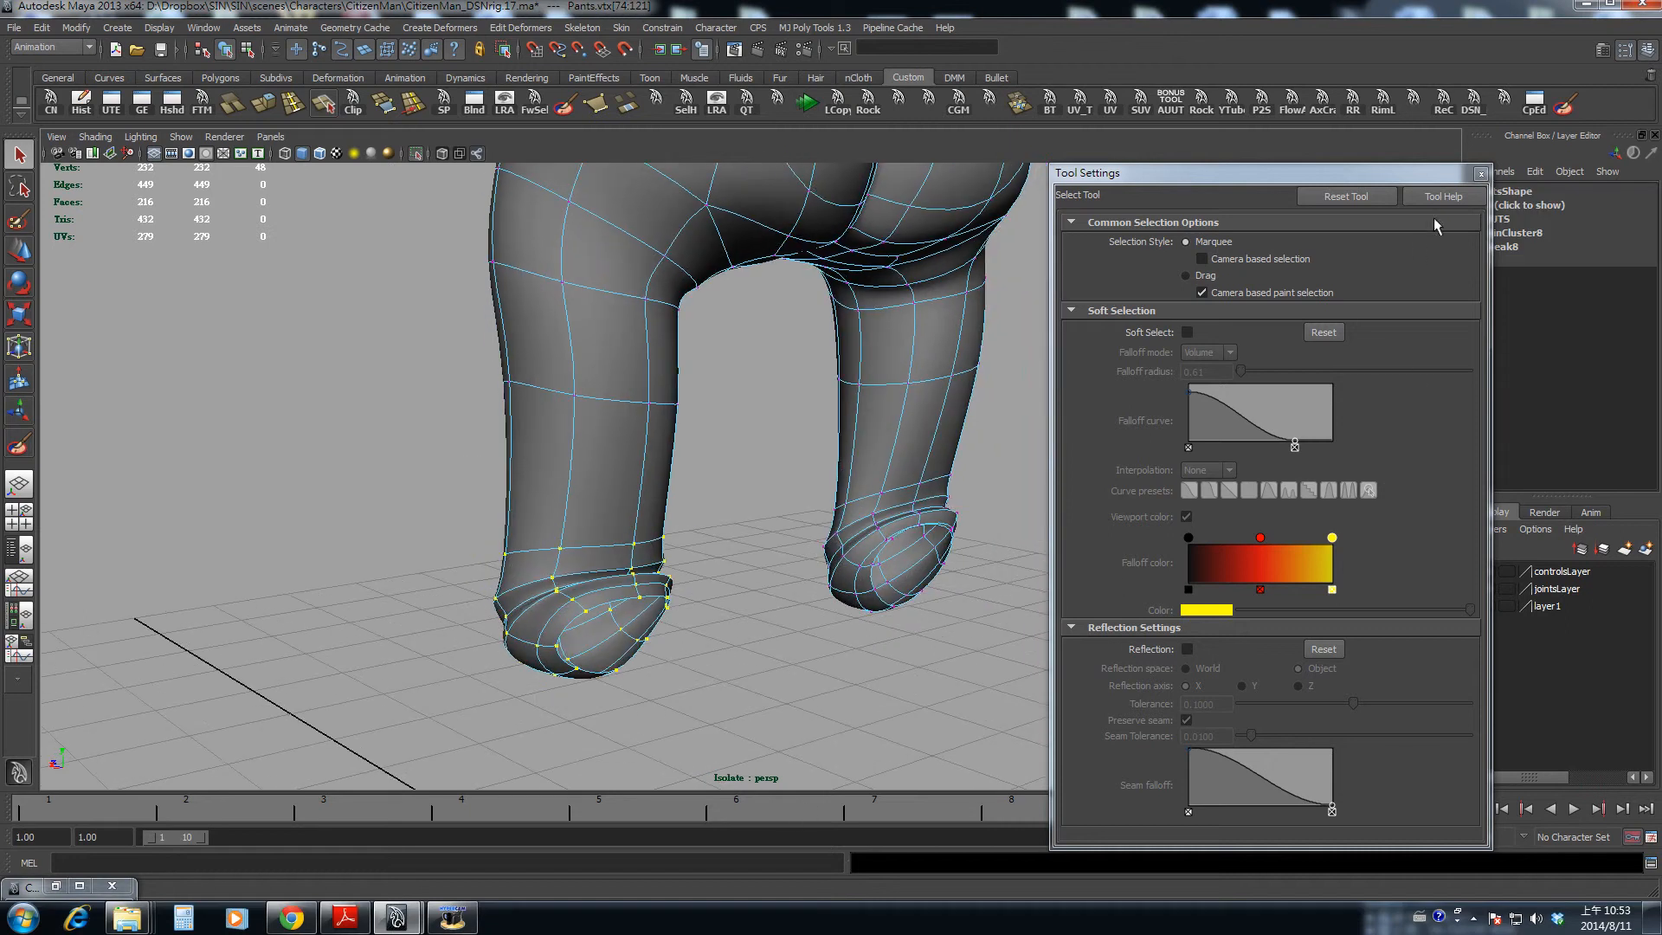
{"action": "left_click", "coordinate": [1477, 176]}
{"action": "left_click_drag", "start_coordinate": [1065, 390], "coordinate": [812, 456], "text": "alt"}
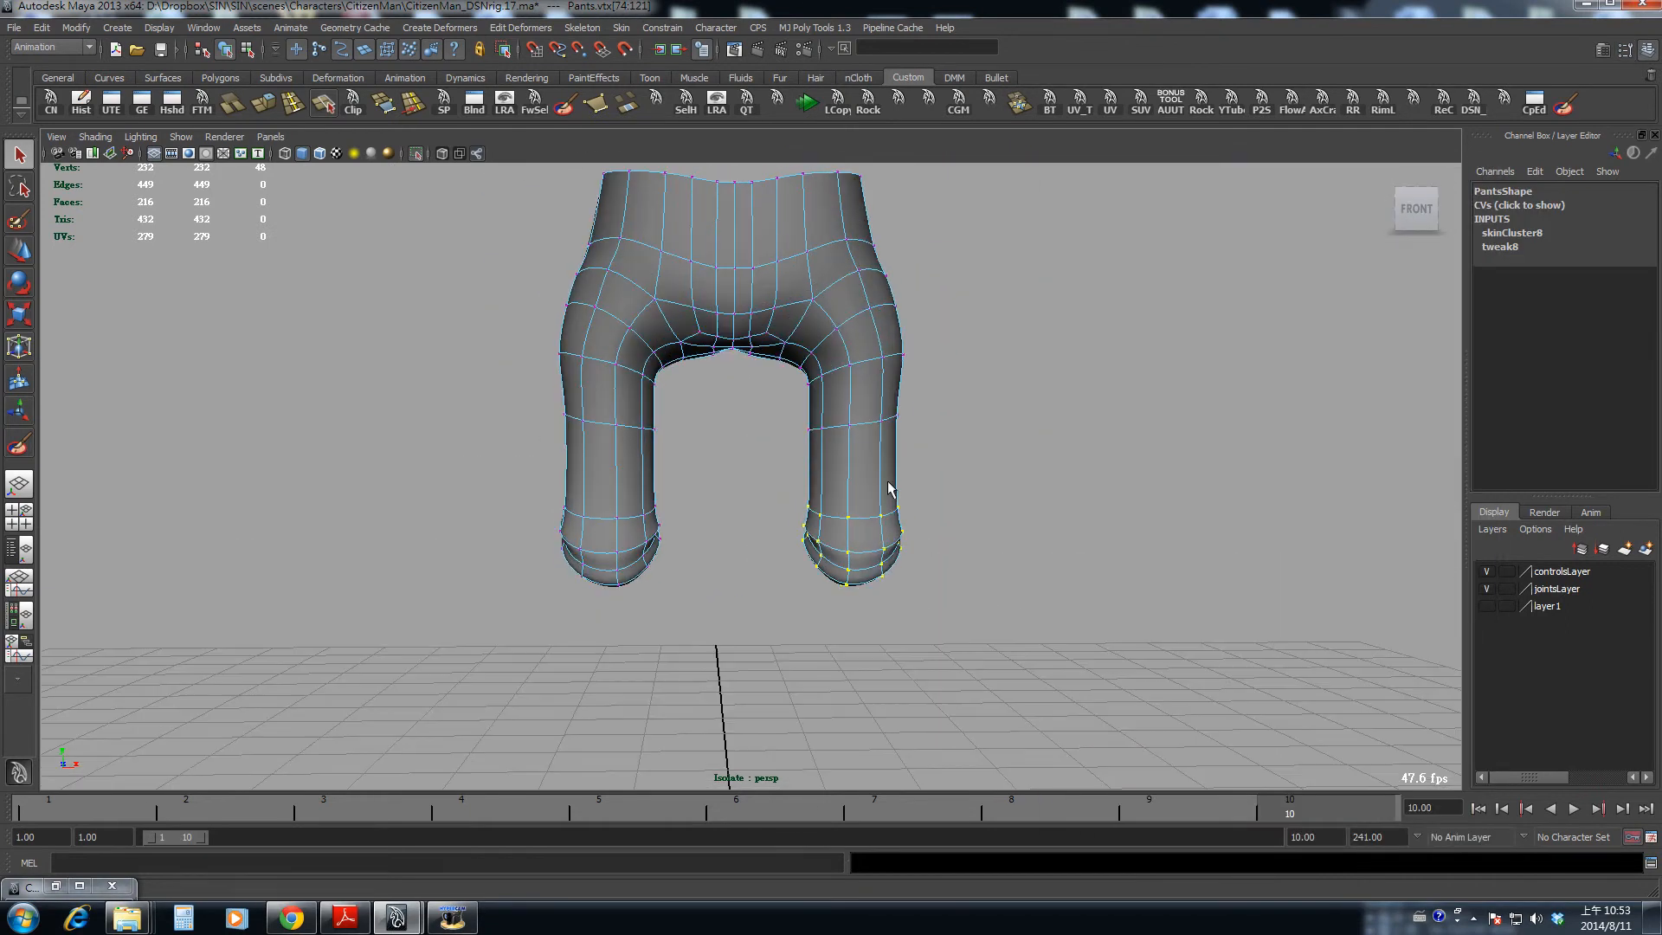
{"action": "right_click", "coordinate": [834, 470]}
{"action": "left_click", "coordinate": [762, 470]}
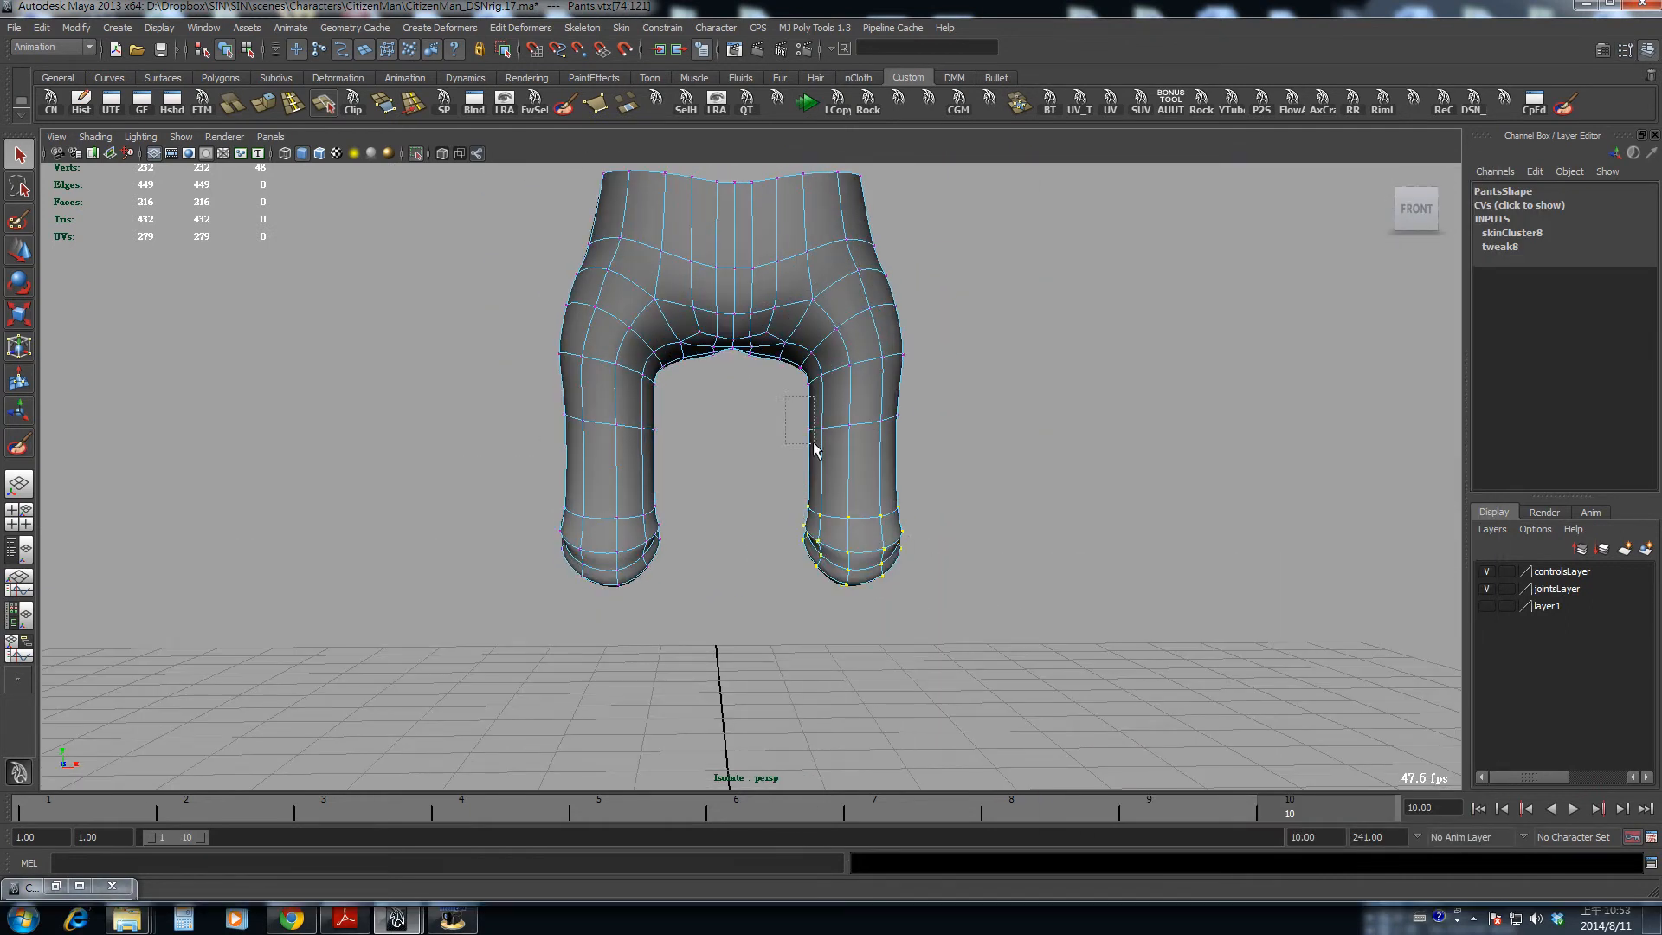
{"action": "mouse_move", "coordinate": [928, 549]}
{"action": "left_mouse_down", "text": "alt"}
{"action": "mouse_move", "coordinate": [468, 567]}
{"action": "mouse_move", "coordinate": [638, 545]}
{"action": "mouse_move", "coordinate": [910, 554]}
{"action": "left_mouse_up", "text": "alt"}
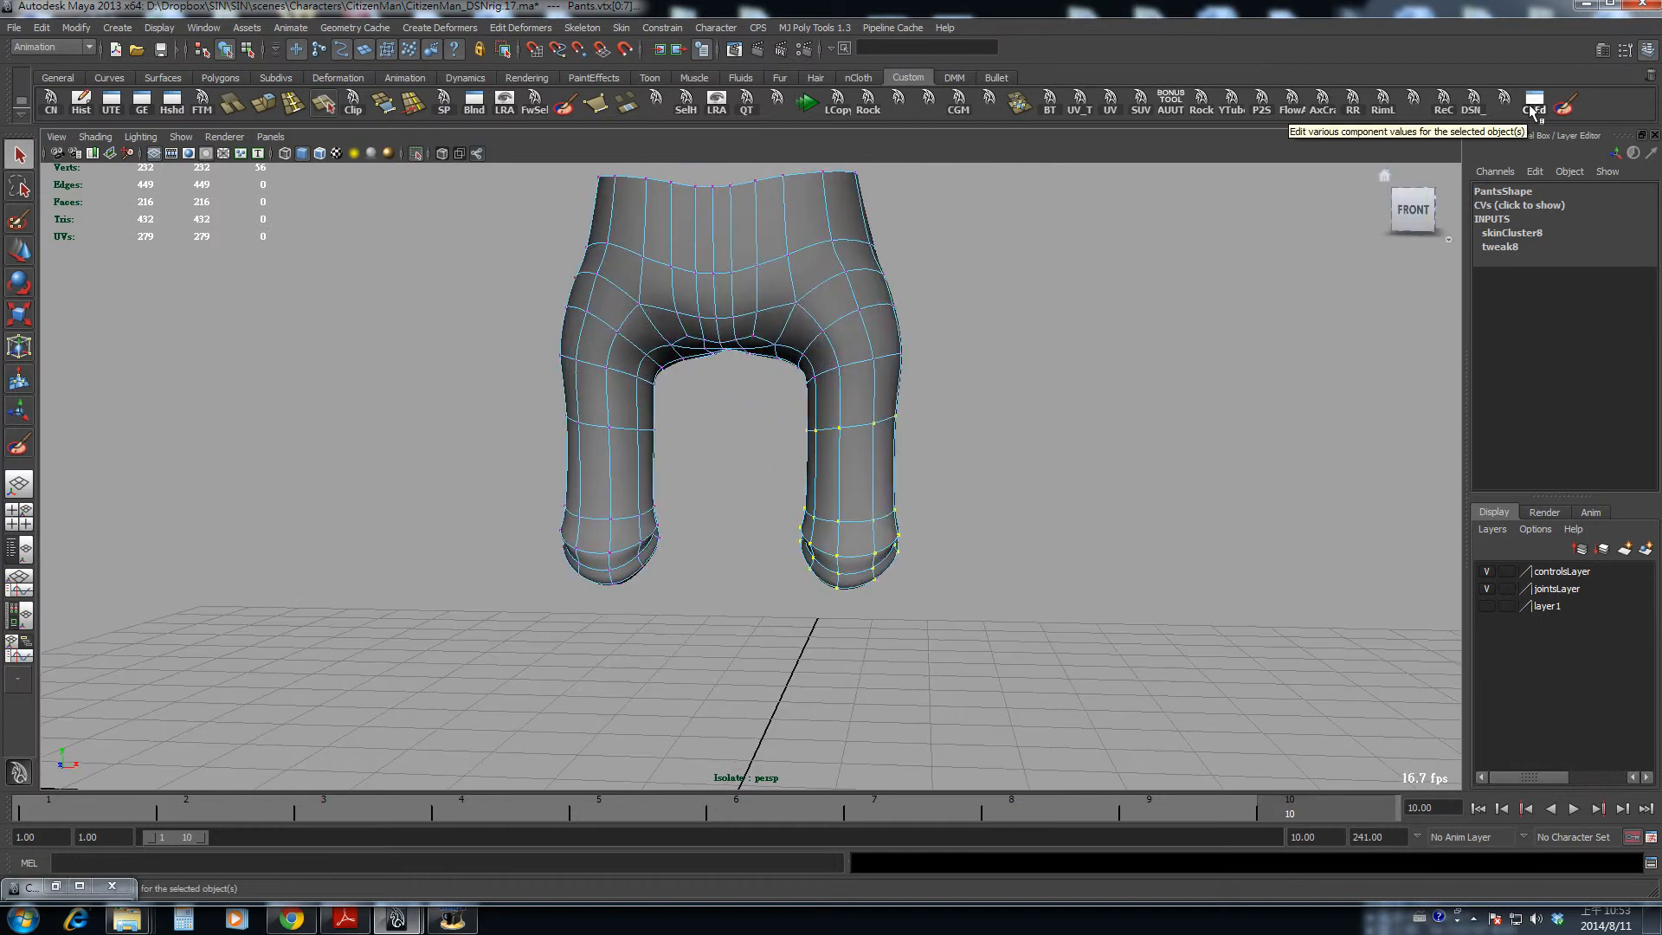
- Set the MainHipJ weight of all selected vertices, vtx[0] through vtx[121], to 0 in the Component Editor and close it
{"action": "left_click", "coordinate": [1533, 110]}
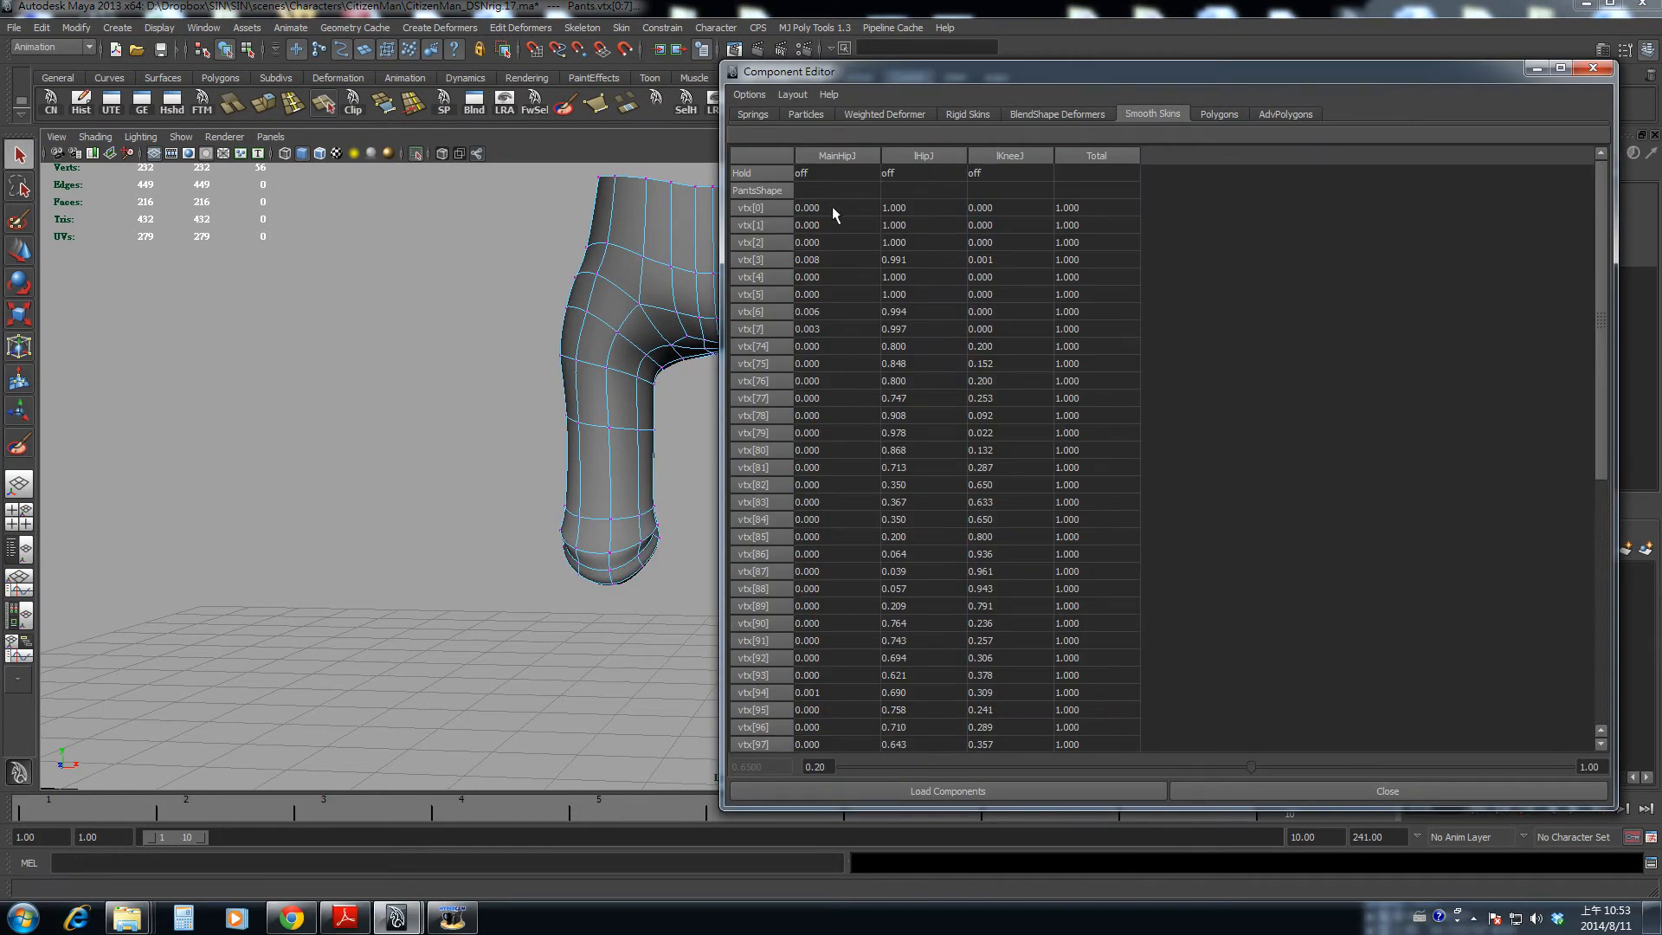
{"action": "left_click", "coordinate": [833, 207]}
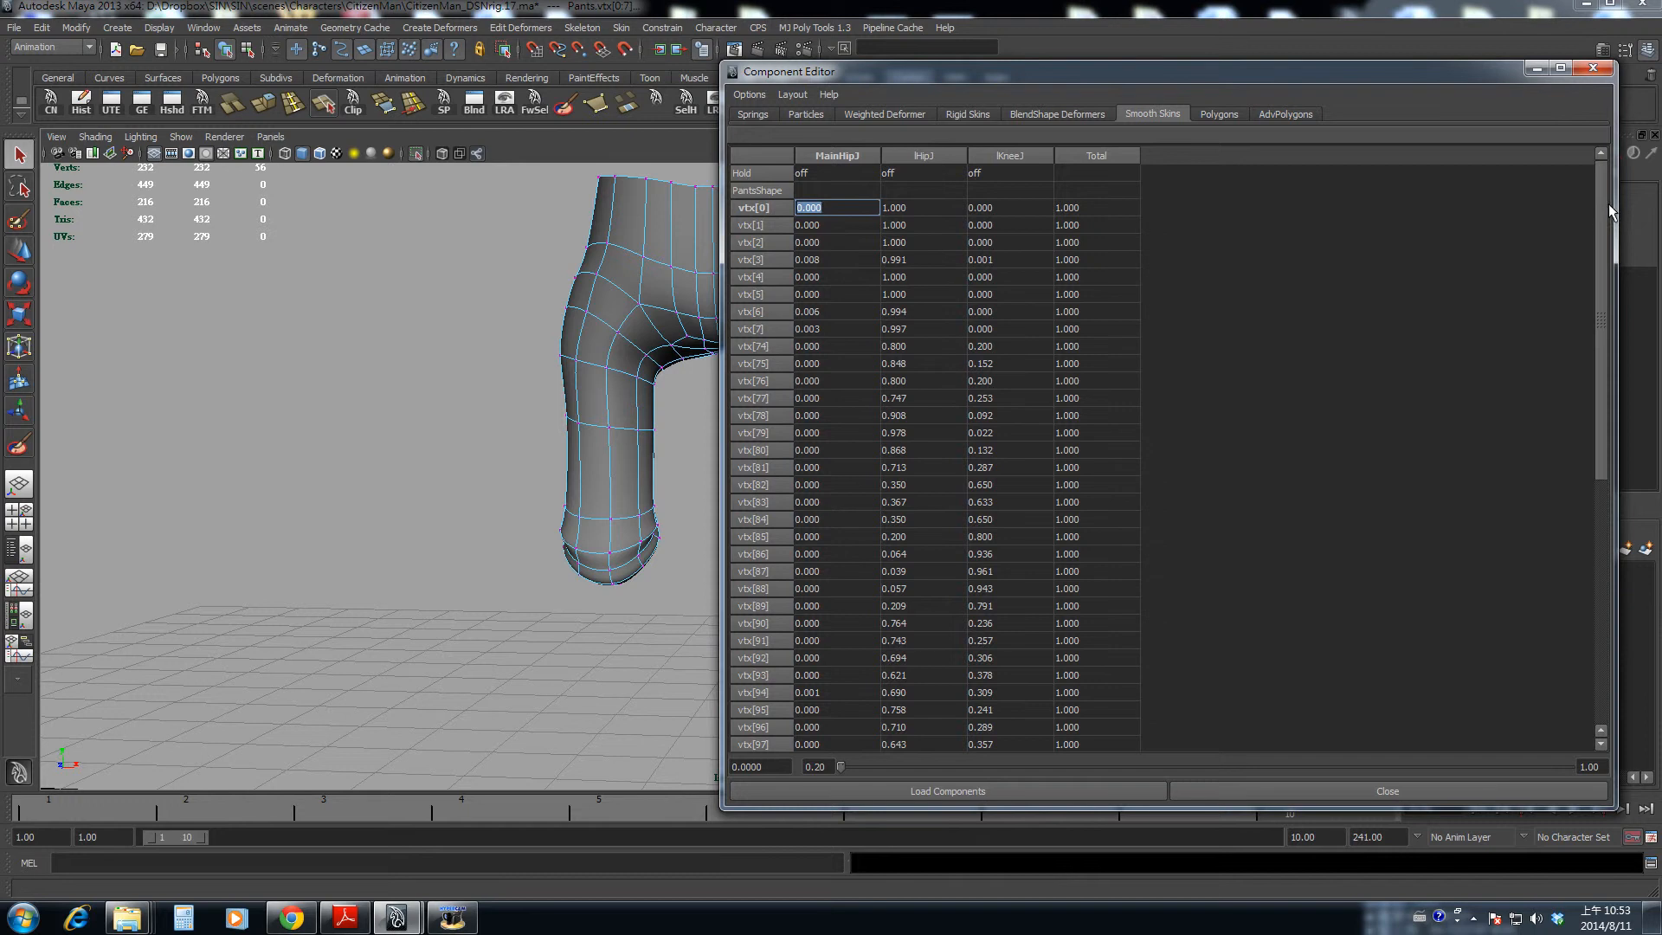
{"action": "left_click_drag", "start_coordinate": [1602, 211], "coordinate": [1607, 479]}
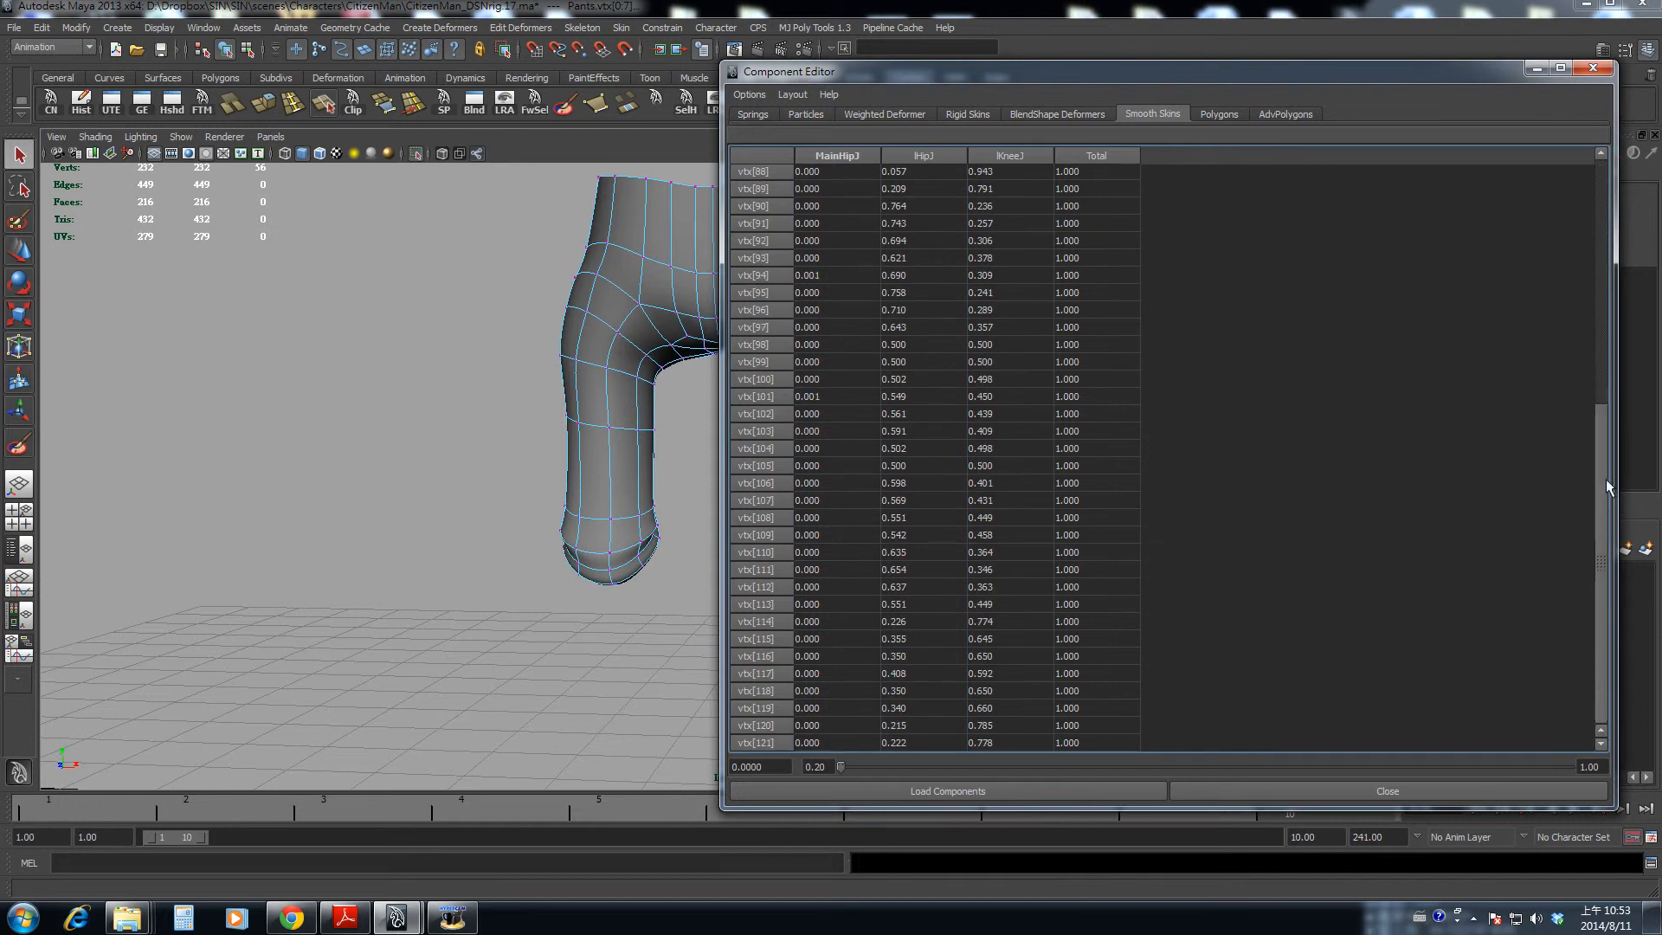
{"action": "left_click", "coordinate": [824, 742], "text": "shift"}
{"action": "type", "text": "0"}
{"action": "key", "text": "Return"}
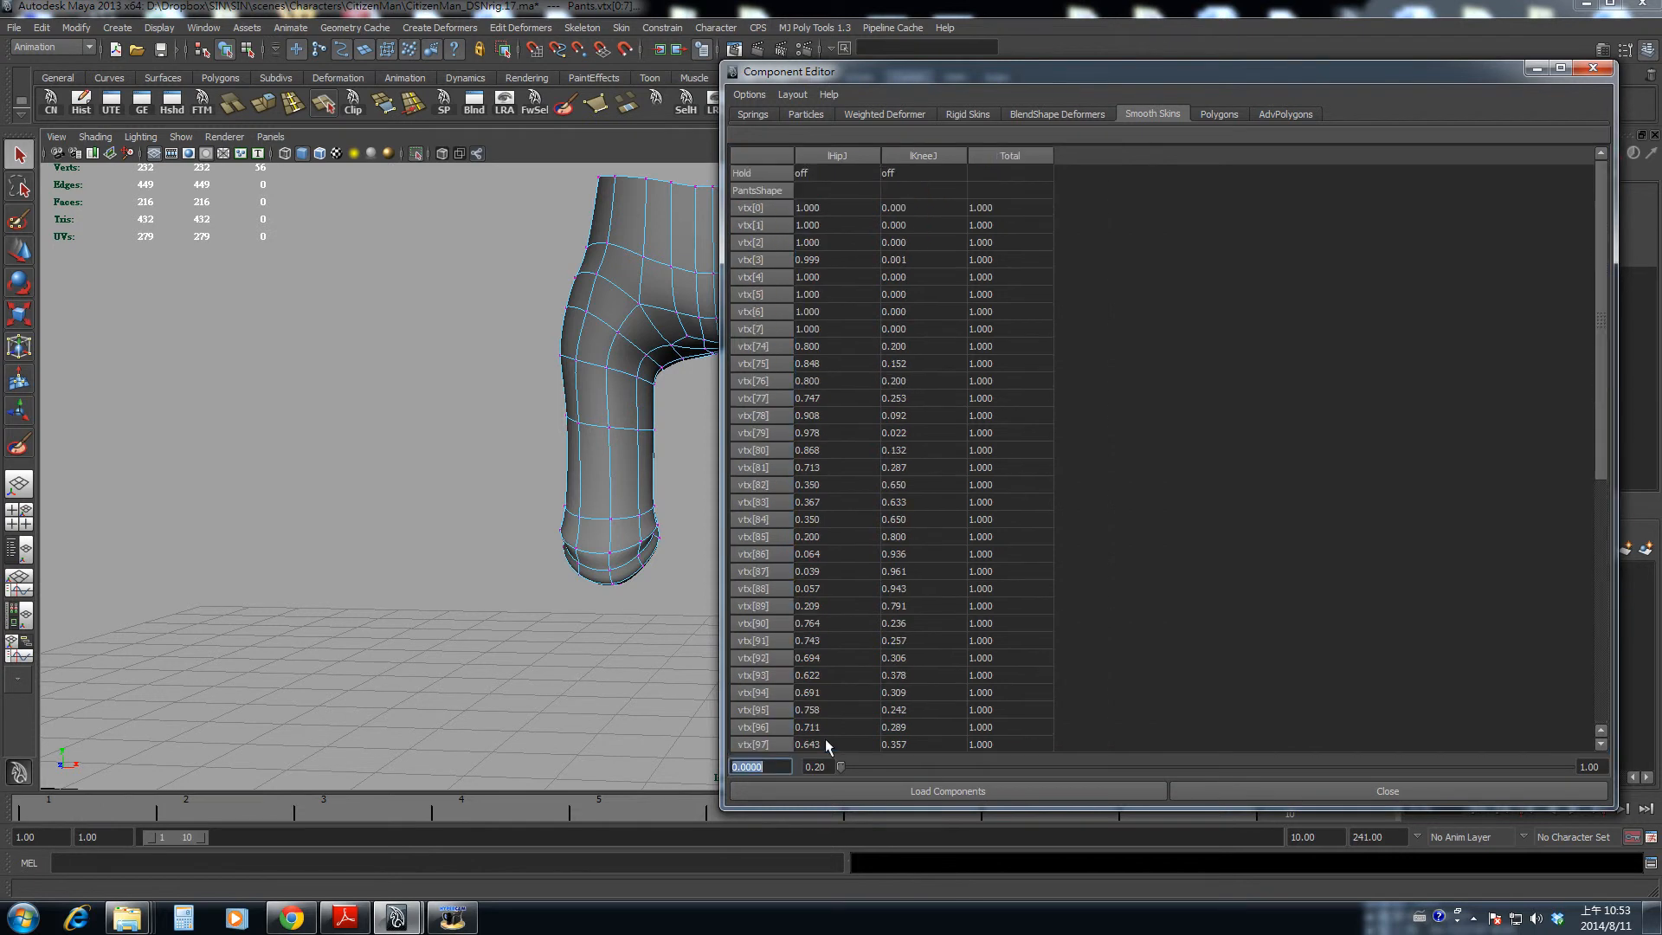
{"action": "left_click", "coordinate": [1594, 69]}
- Return the pants to object mode and mirror their skin weights at frame 1
{"action": "left_click_drag", "start_coordinate": [827, 461], "coordinate": [563, 427], "text": "alt"}
{"action": "left_click", "coordinate": [618, 473]}
{"action": "left_click", "coordinate": [686, 360]}
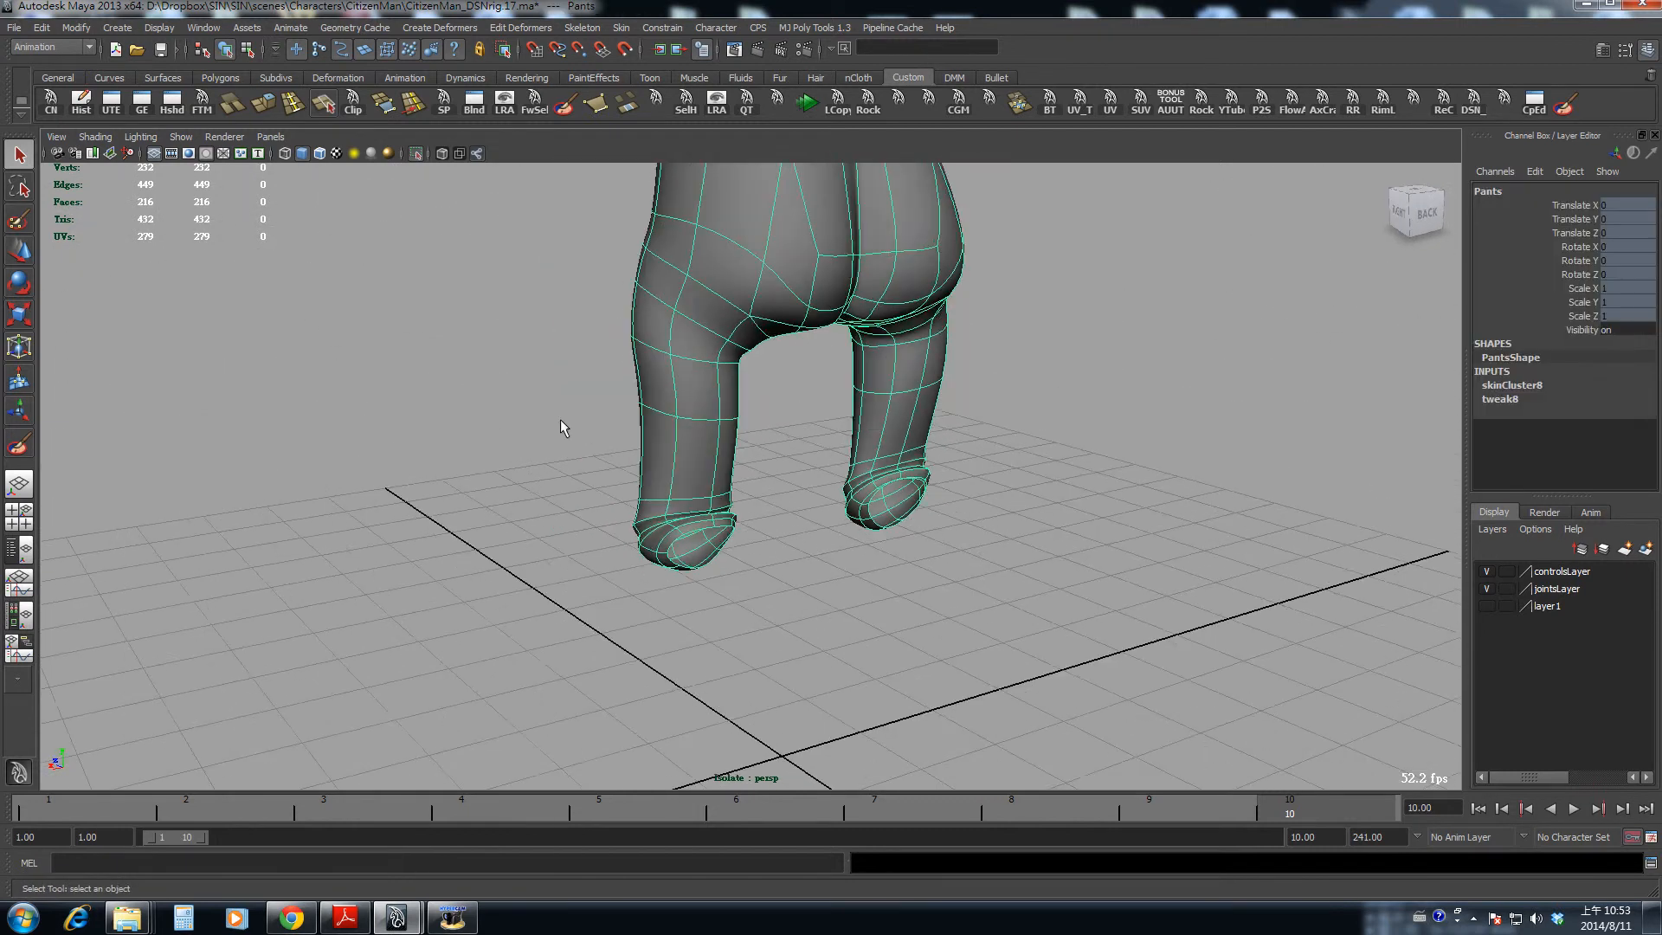
{"action": "left_click", "coordinate": [1478, 808]}
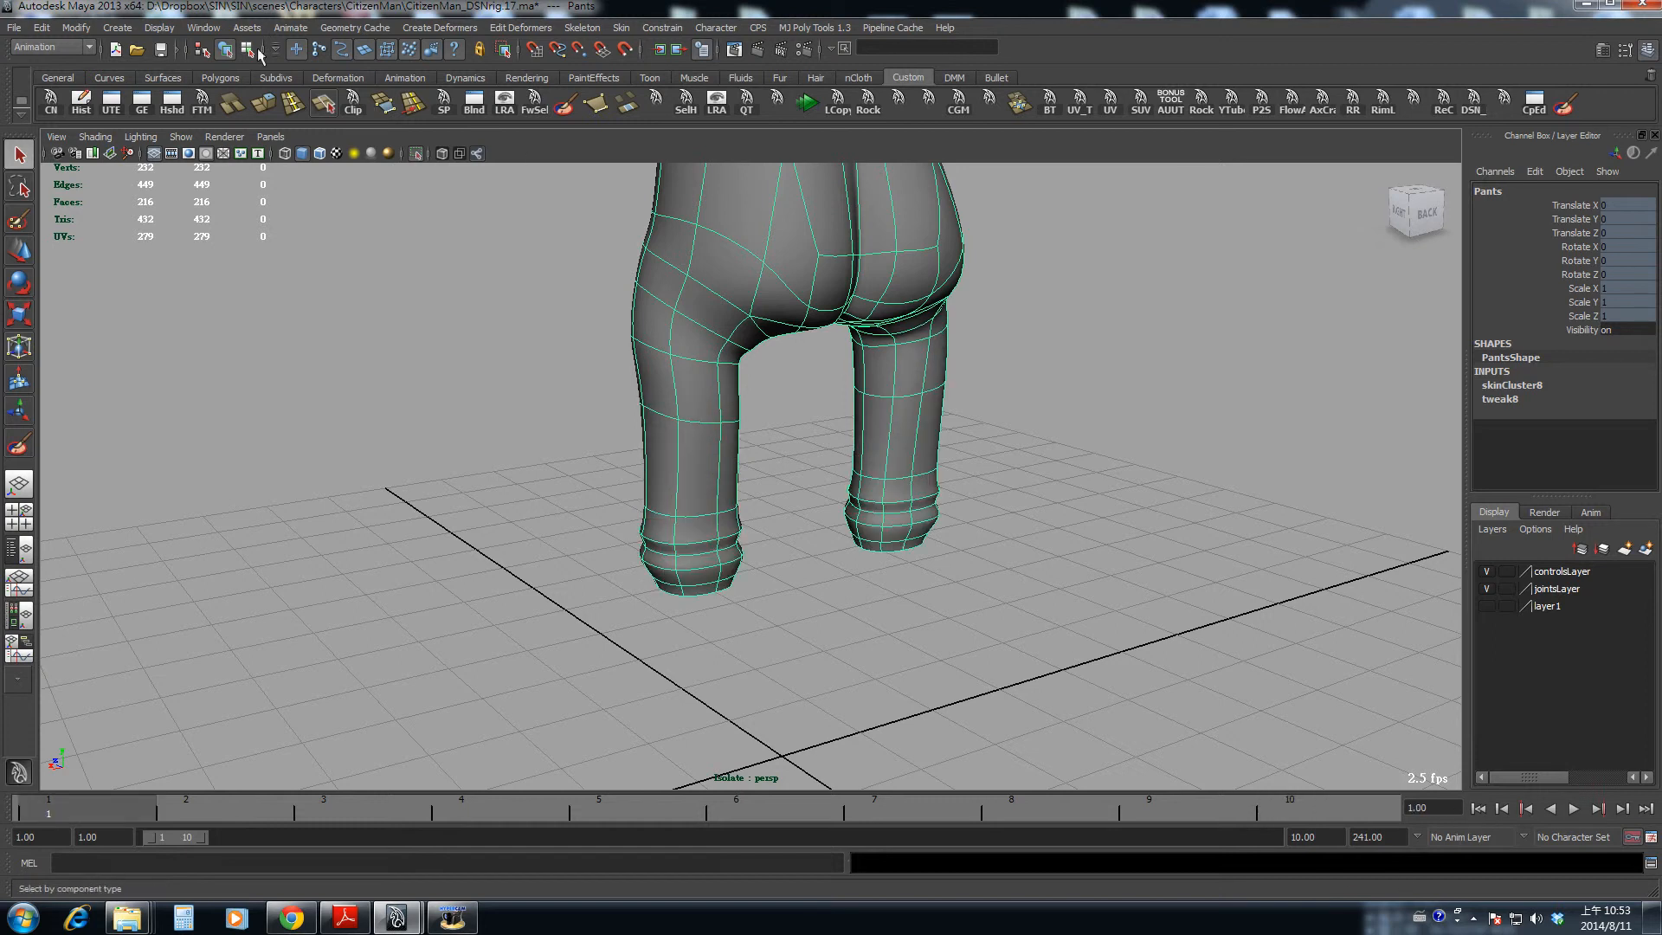
{"action": "left_click", "coordinate": [213, 28]}
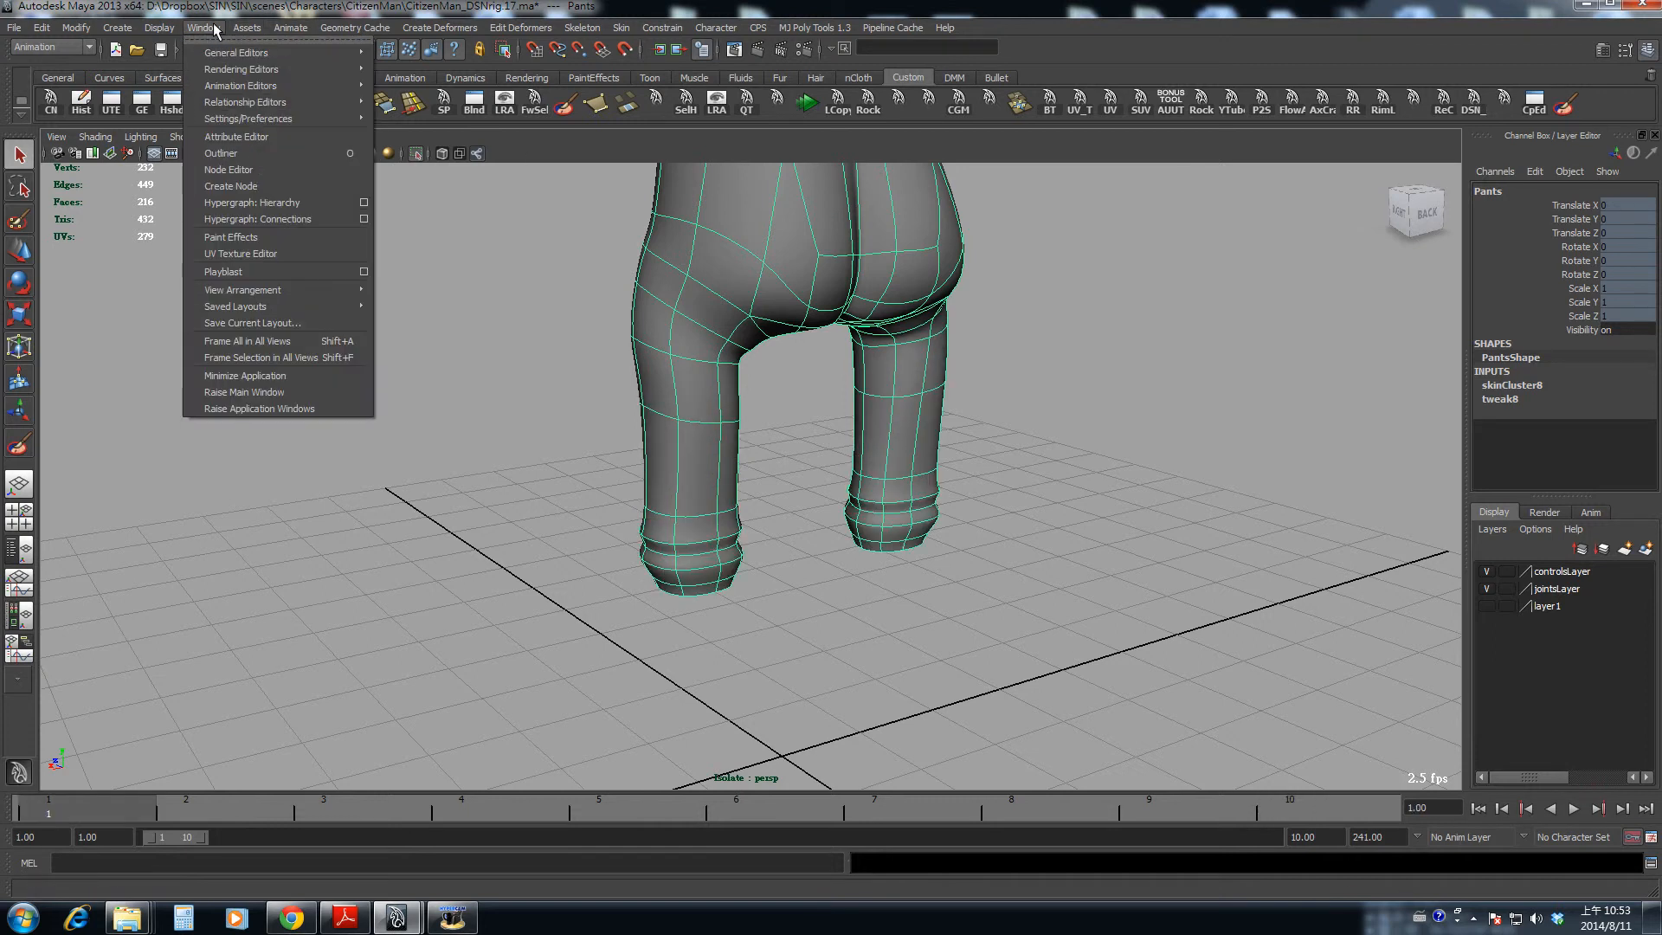
{"action": "left_click", "coordinate": [520, 28]}
{"action": "left_click", "coordinate": [622, 28]}
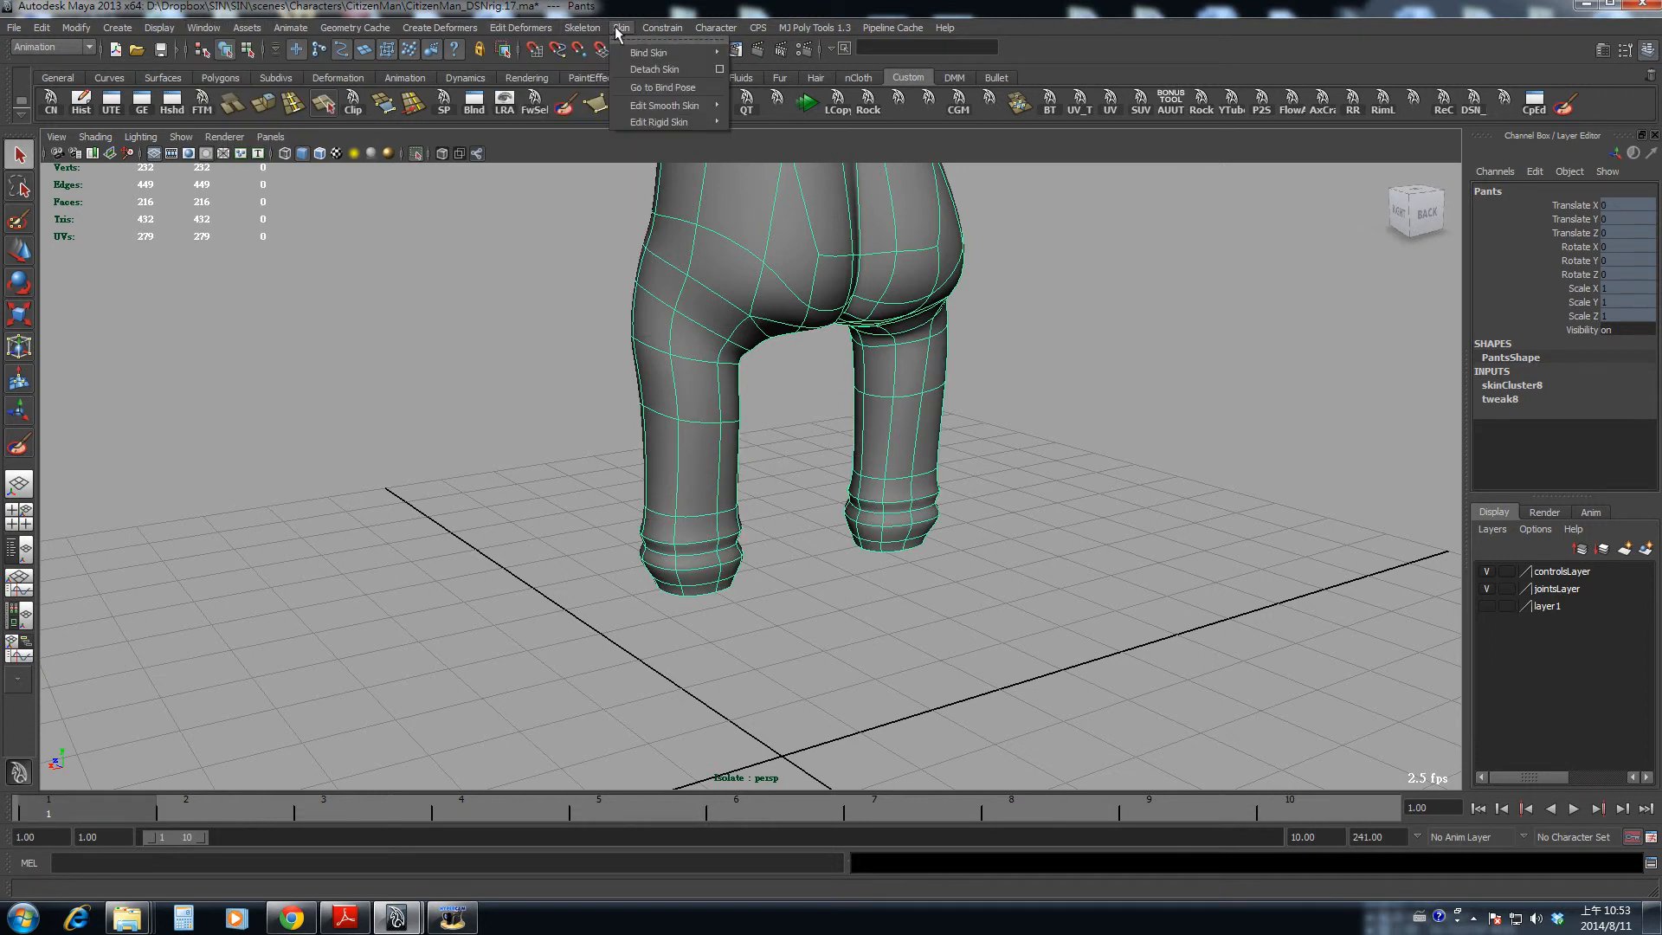
{"action": "mouse_move", "coordinate": [652, 102]}
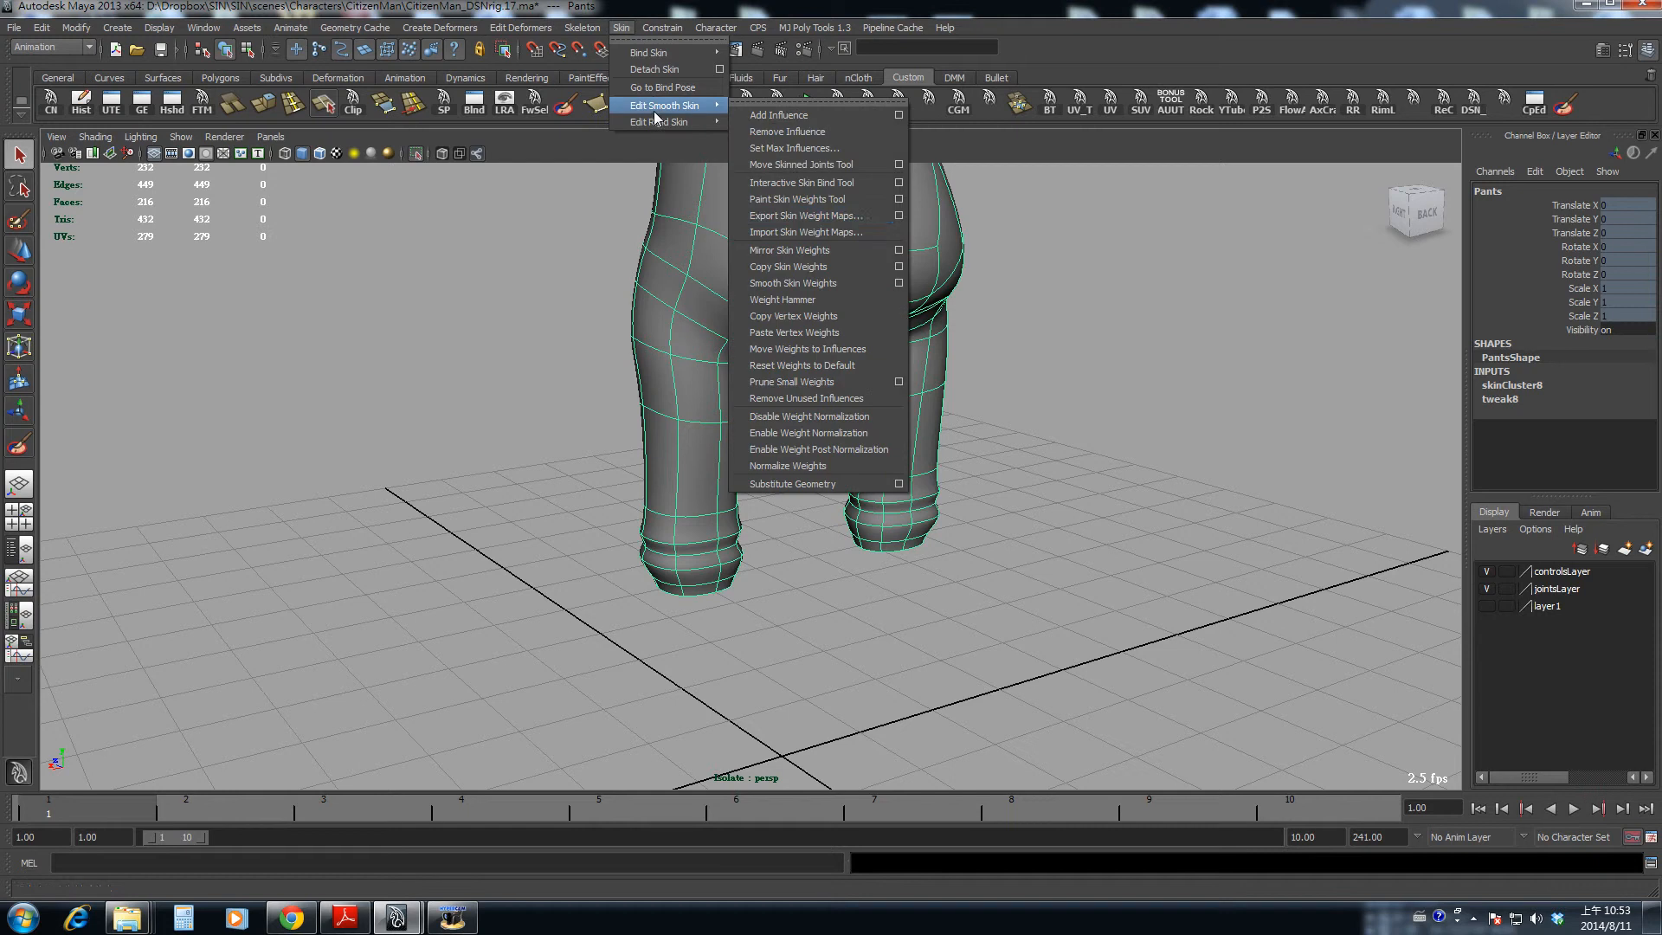
{"action": "left_click", "coordinate": [830, 251]}
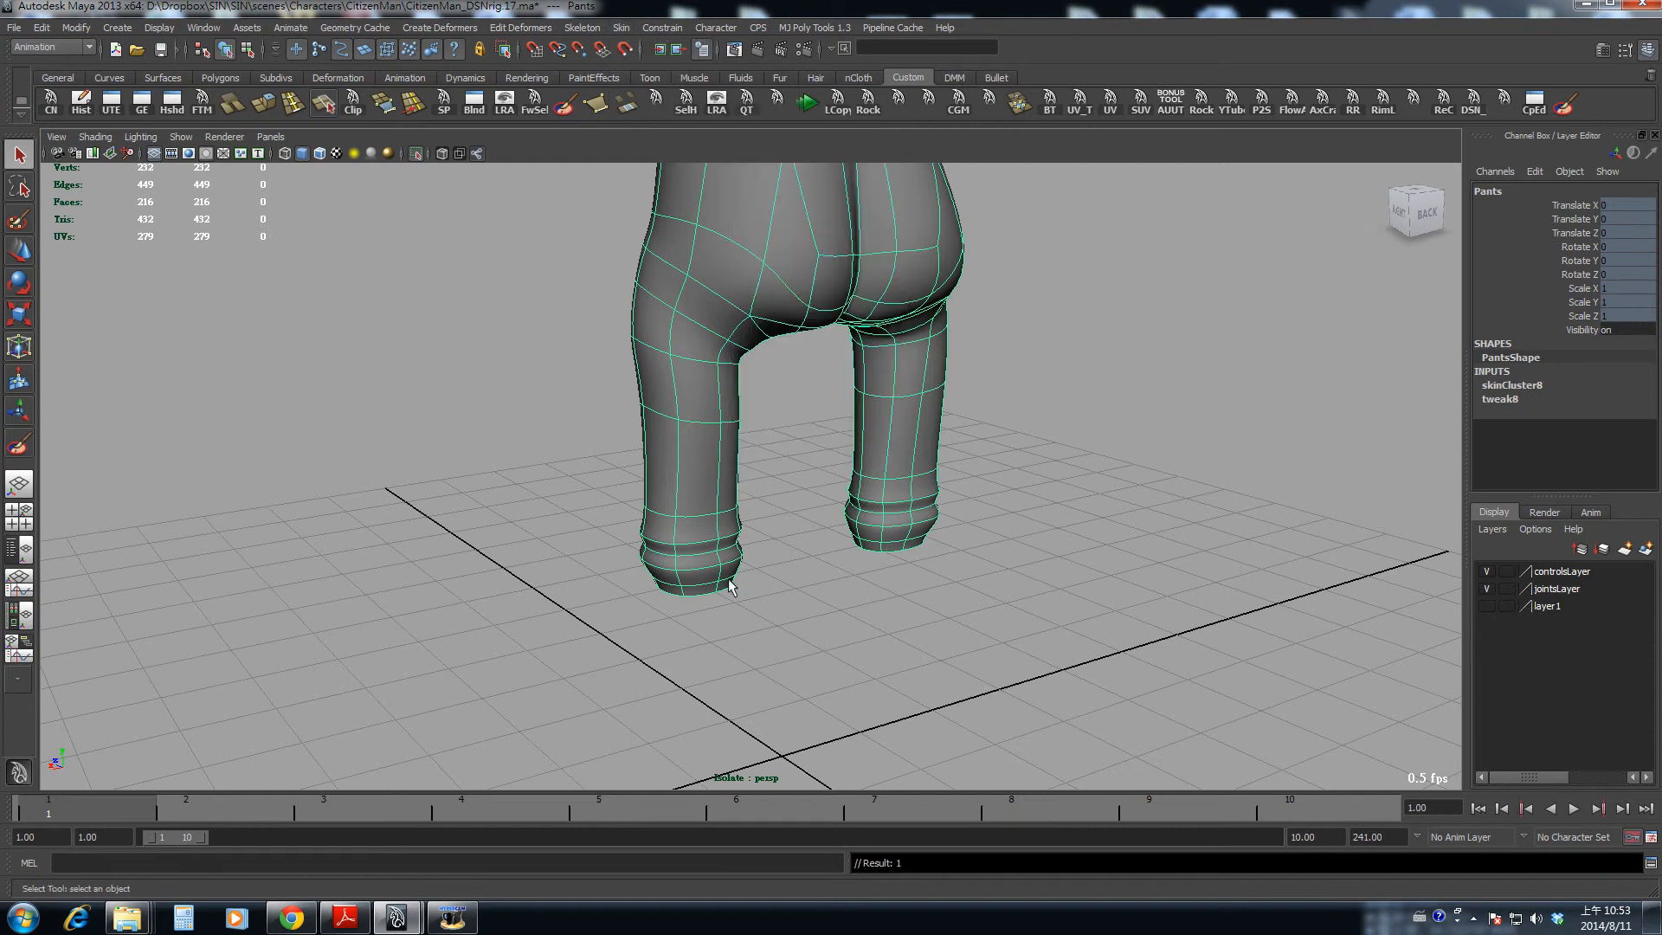
- Play the knee-bend animation and examine both pants knees in shaded perspective and the wireframe side view
{"action": "left_click", "coordinate": [622, 482]}
{"action": "key", "text": "space"}
{"action": "key", "text": "alt+v"}
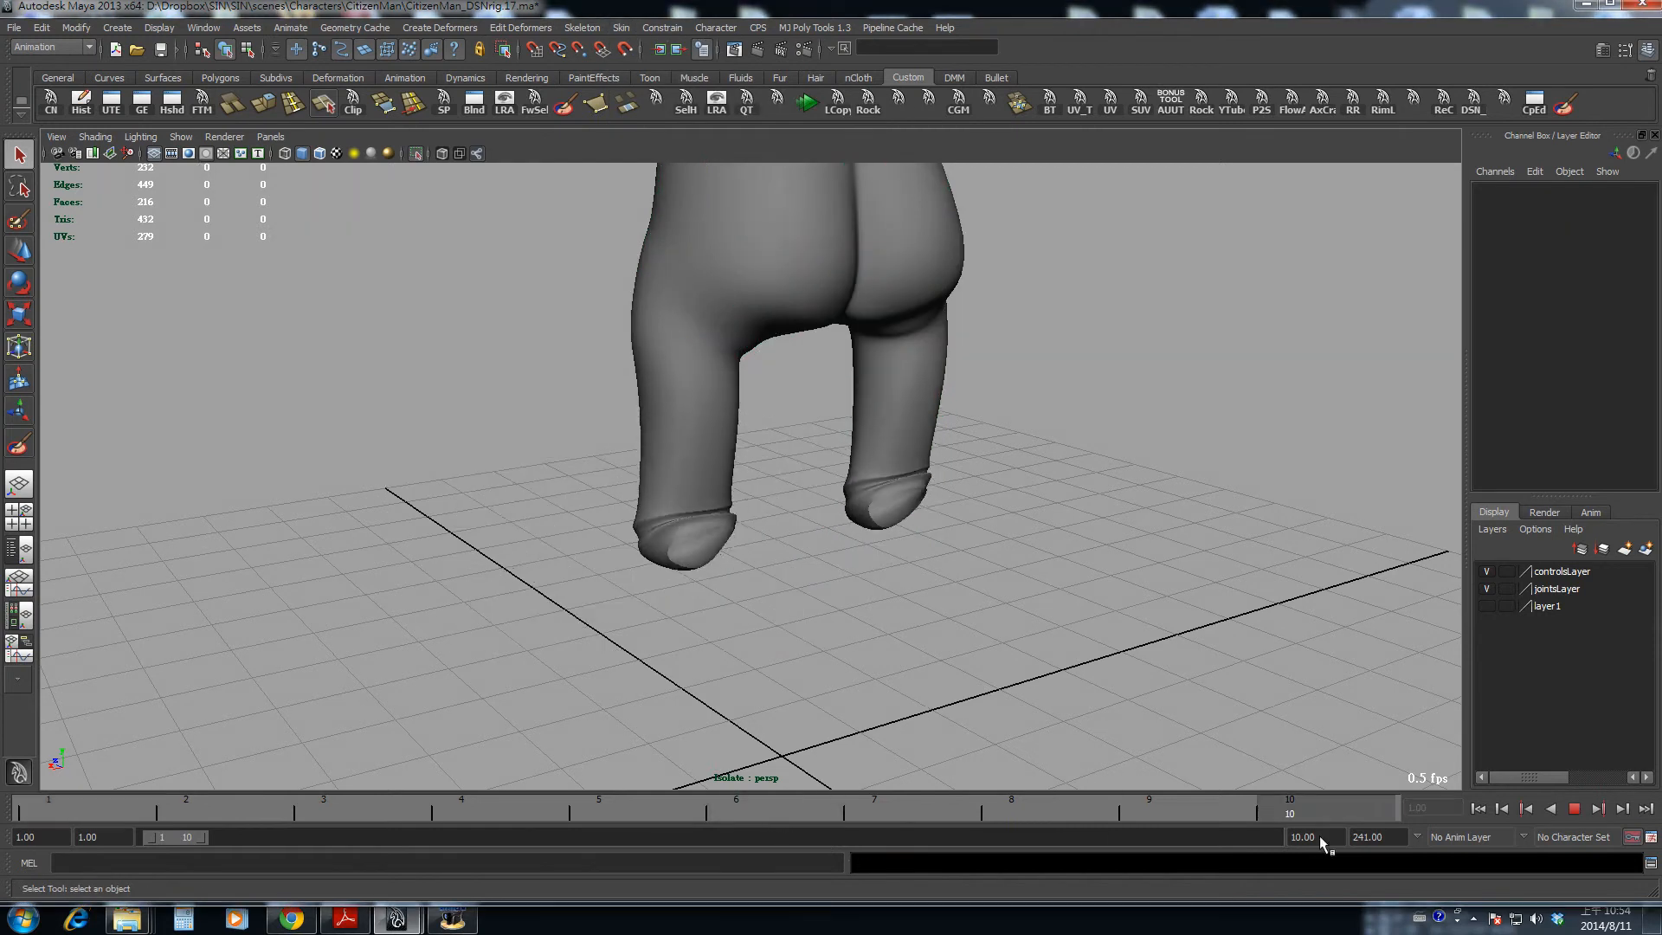
{"action": "key", "text": "alt+v"}
{"action": "left_click_drag", "start_coordinate": [822, 489], "coordinate": [837, 547], "text": "alt"}
{"action": "right_click_drag", "start_coordinate": [837, 547], "coordinate": [1131, 601], "text": "alt"}
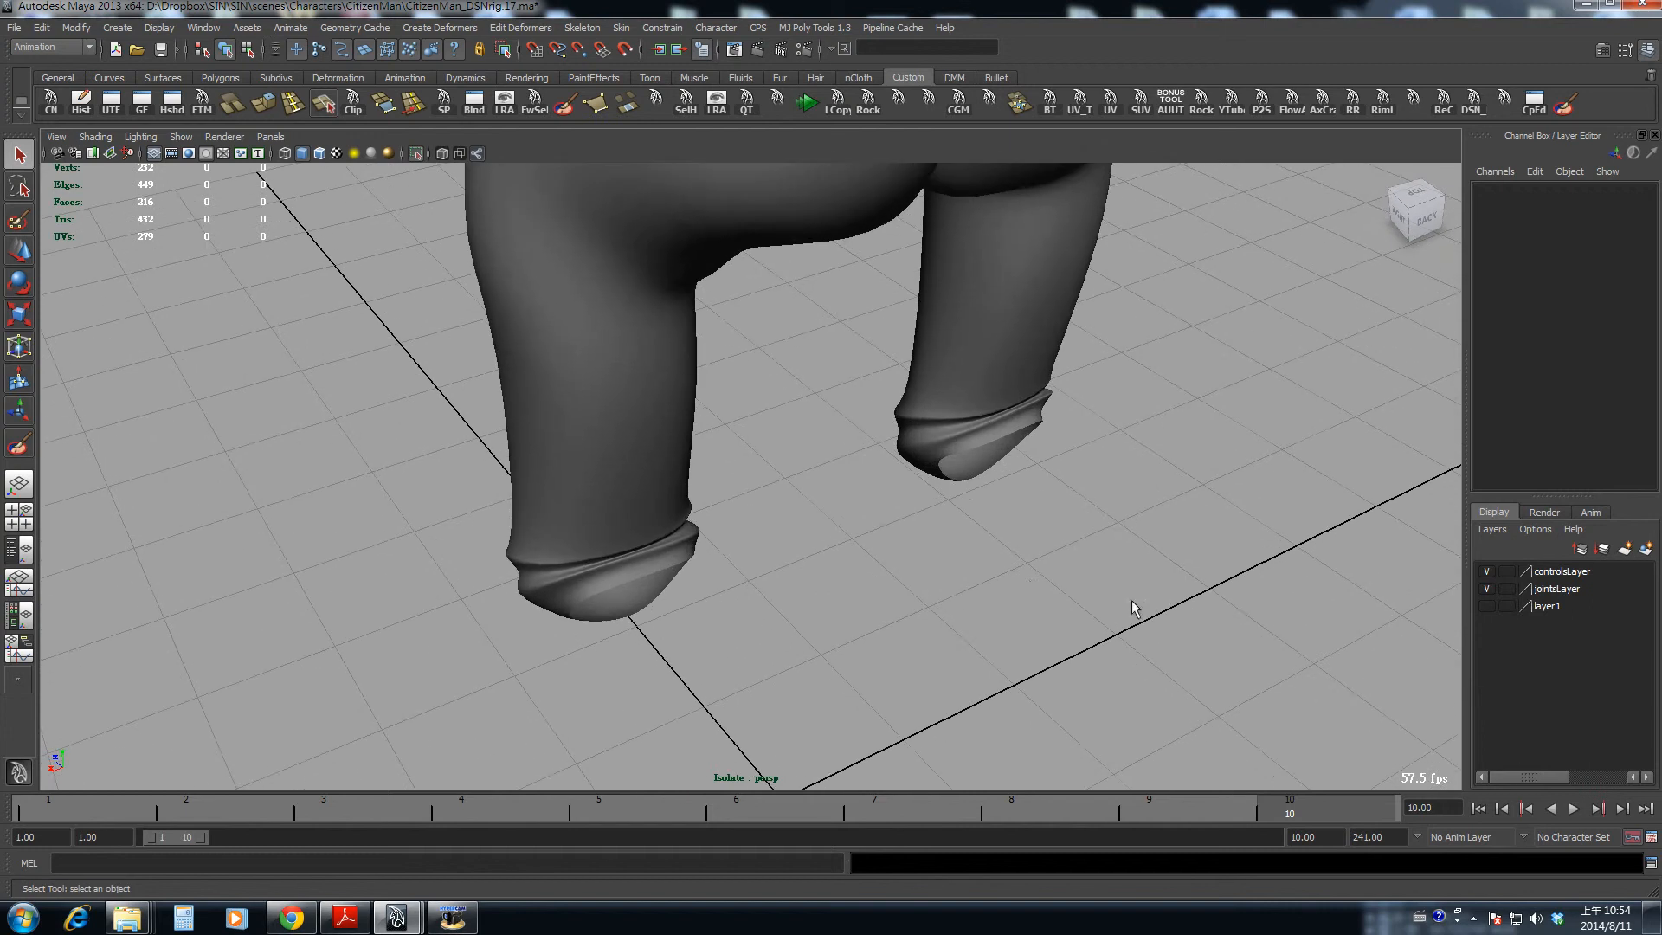
{"action": "left_click_drag", "start_coordinate": [1131, 600], "coordinate": [1026, 511], "text": "alt"}
{"action": "left_click", "coordinate": [1478, 808]}
{"action": "key", "text": "4"}
{"action": "key", "text": "alt+v"}
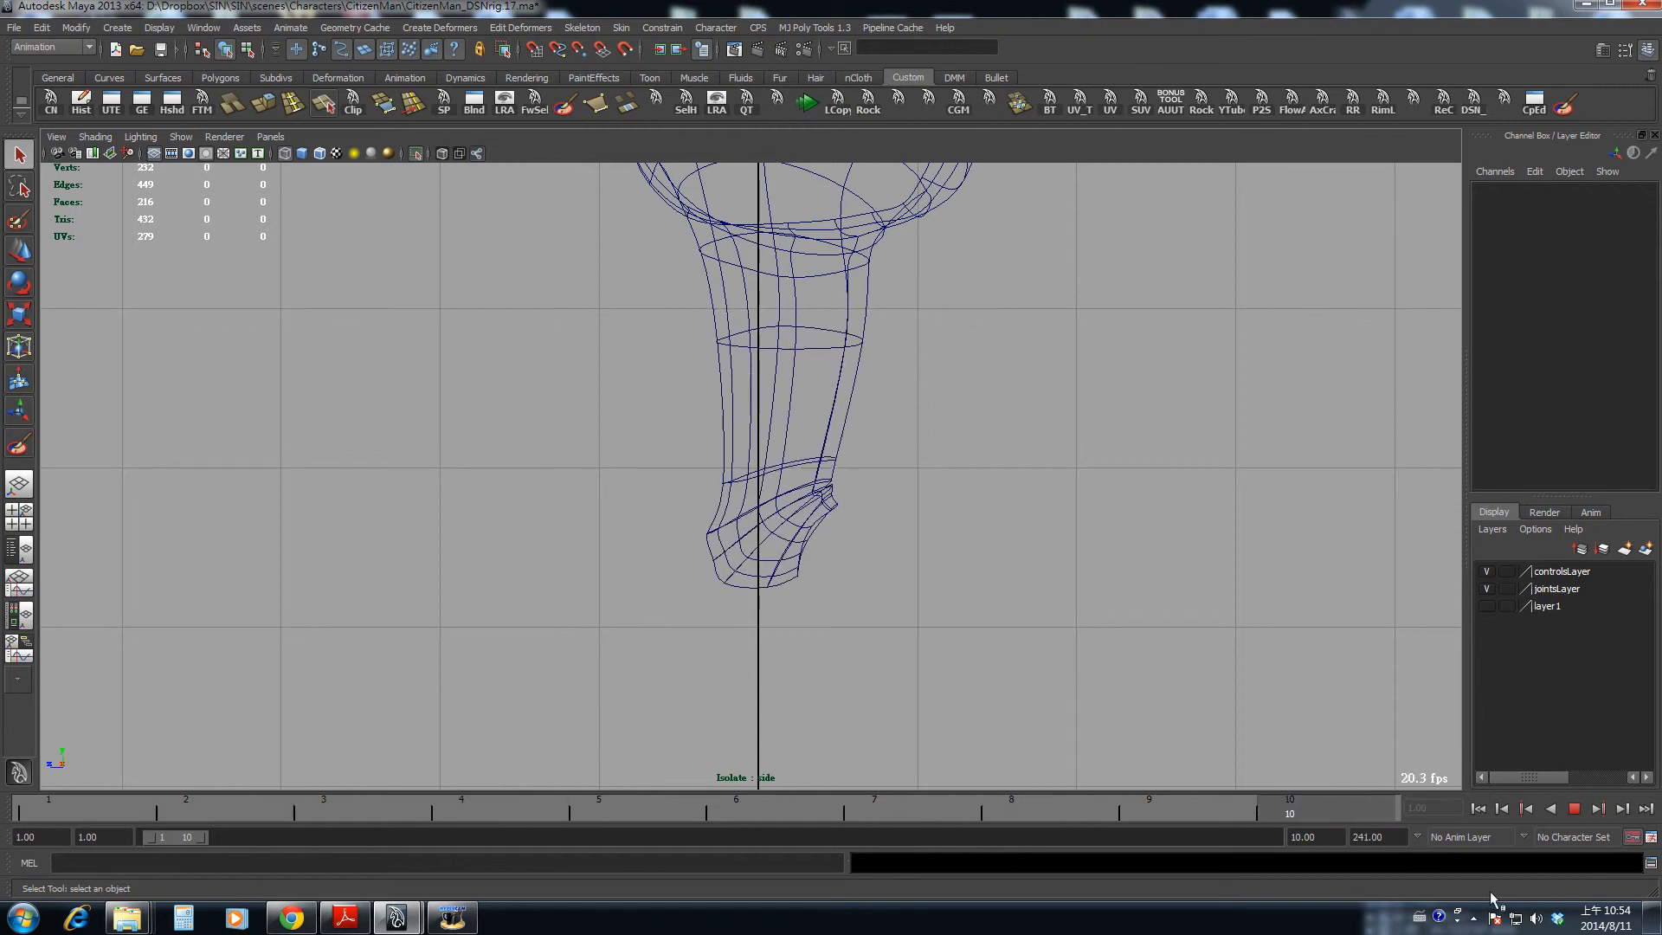
{"action": "key", "text": "alt+v"}
- Restore the full character in the shaded perspective view and select the left knee FK control
{"action": "left_click", "coordinate": [734, 564]}
{"action": "key", "text": "5"}
{"action": "key", "text": "space"}
{"action": "left_click_drag", "start_coordinate": [730, 556], "coordinate": [741, 486]}
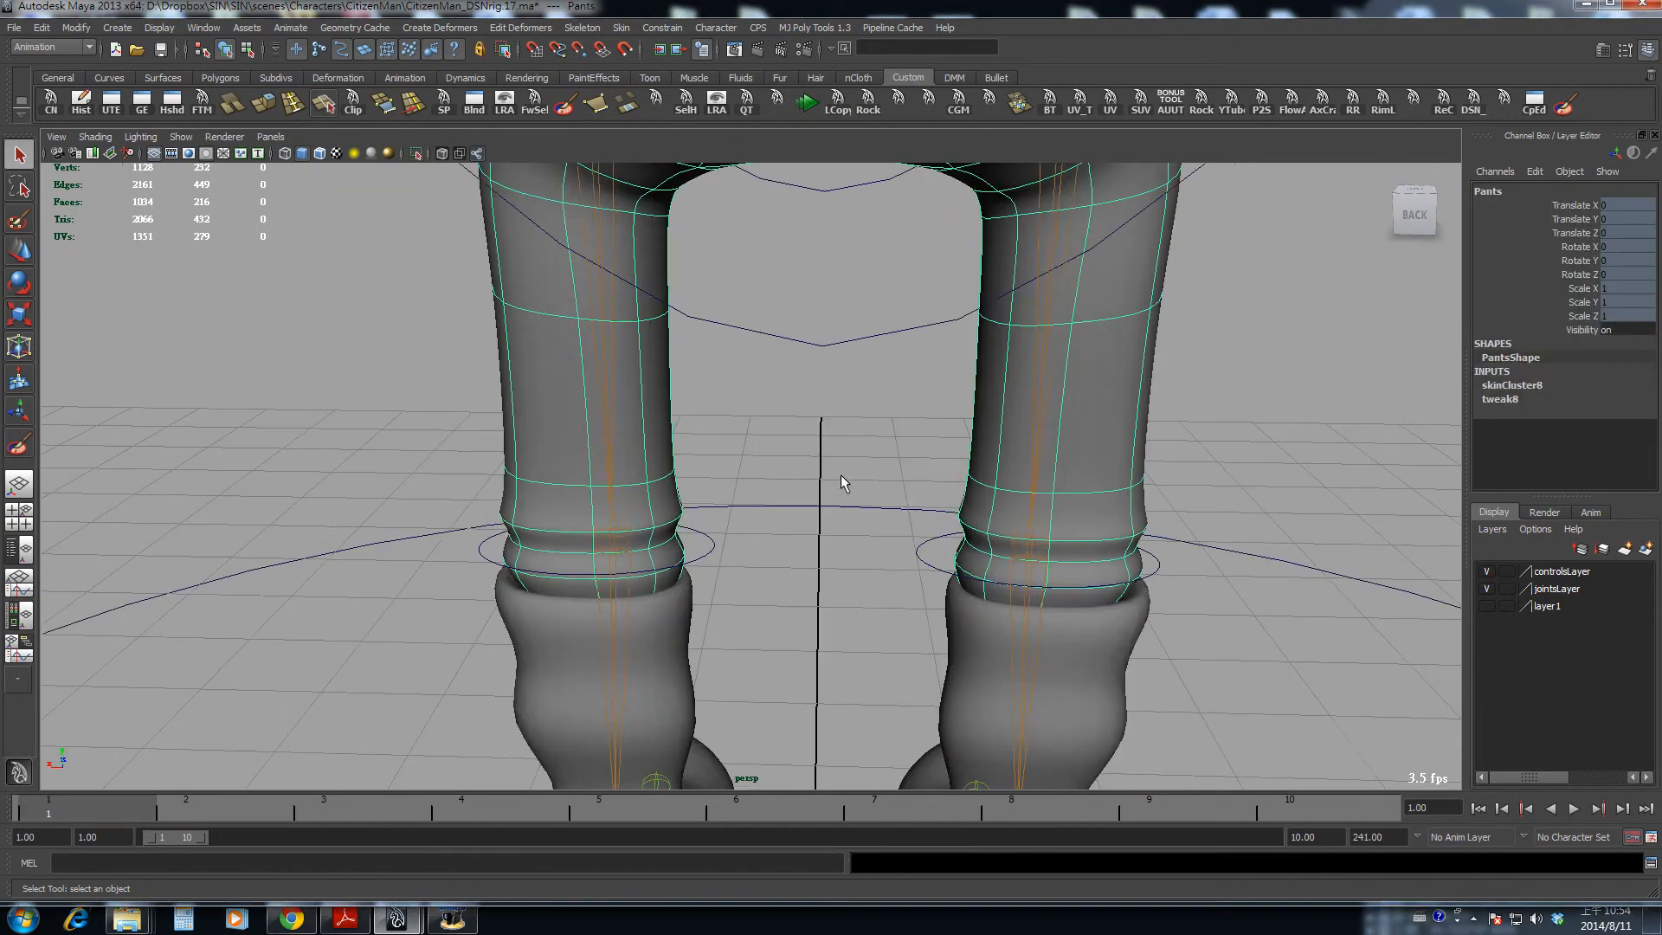
{"action": "right_click_drag", "start_coordinate": [840, 475], "coordinate": [784, 485], "text": "alt"}
{"action": "left_click_drag", "start_coordinate": [784, 484], "coordinate": [690, 516], "text": "alt"}
{"action": "left_click", "coordinate": [729, 521]}
{"action": "middle_click_drag", "start_coordinate": [783, 521], "coordinate": [775, 481], "text": "alt"}
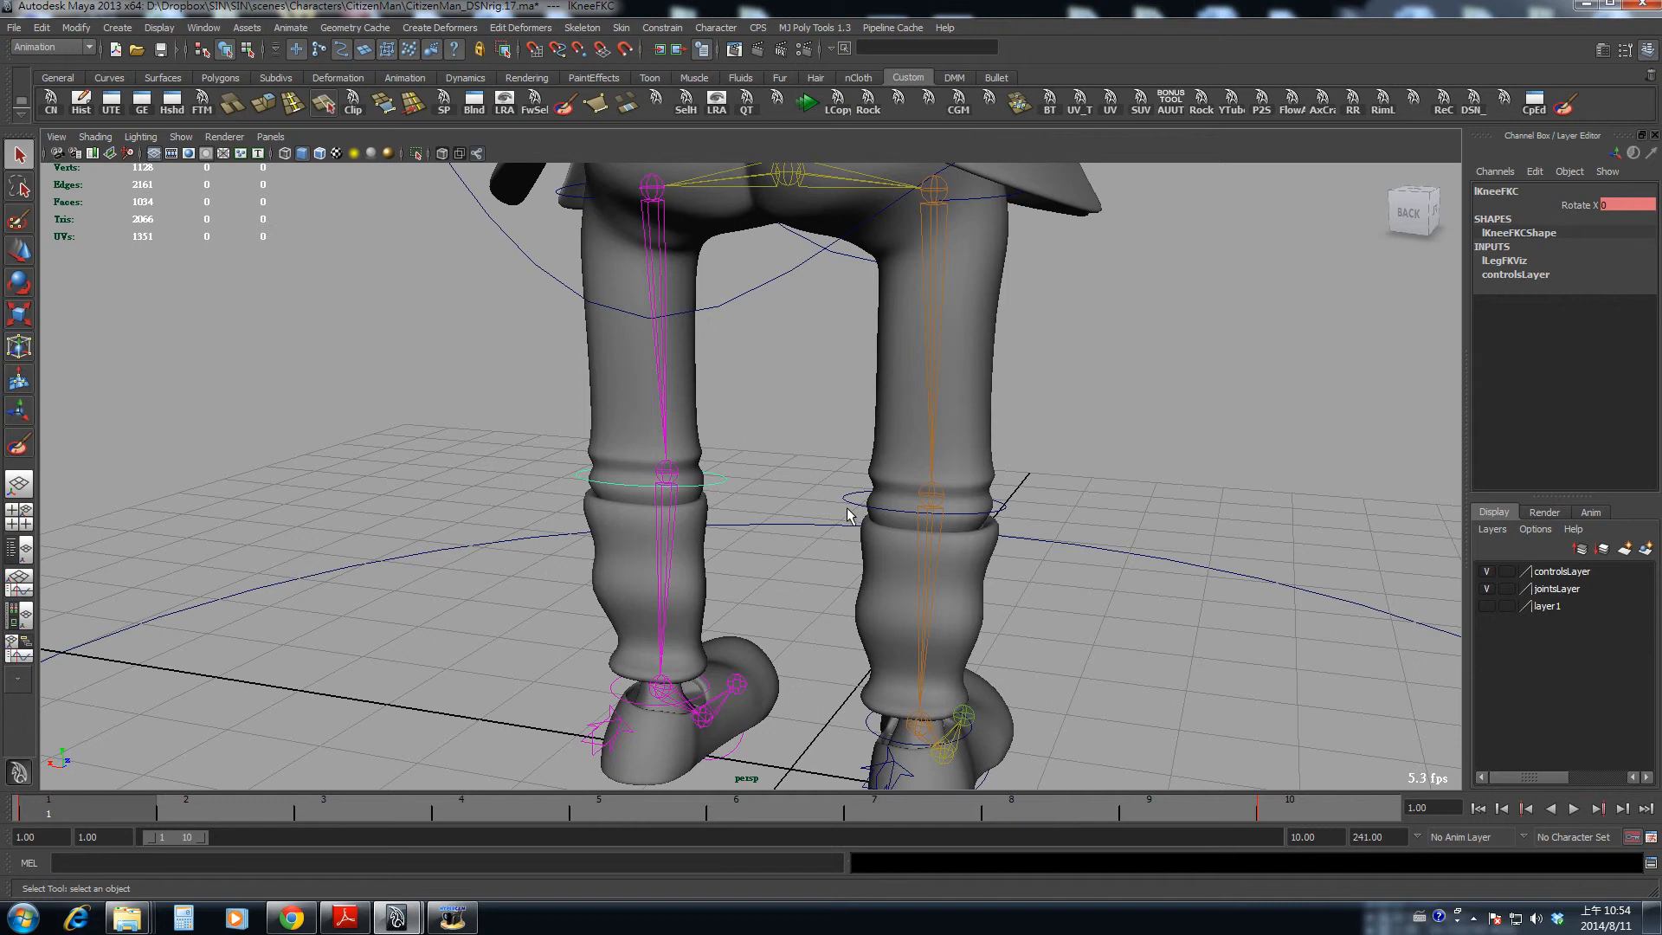
- Add the right knee FK control to the selection and break the Rotate X connections of both knee controls
{"action": "left_click", "coordinate": [846, 494], "text": "shift"}
{"action": "left_click", "coordinate": [1572, 205]}
{"action": "right_click", "coordinate": [1573, 203]}
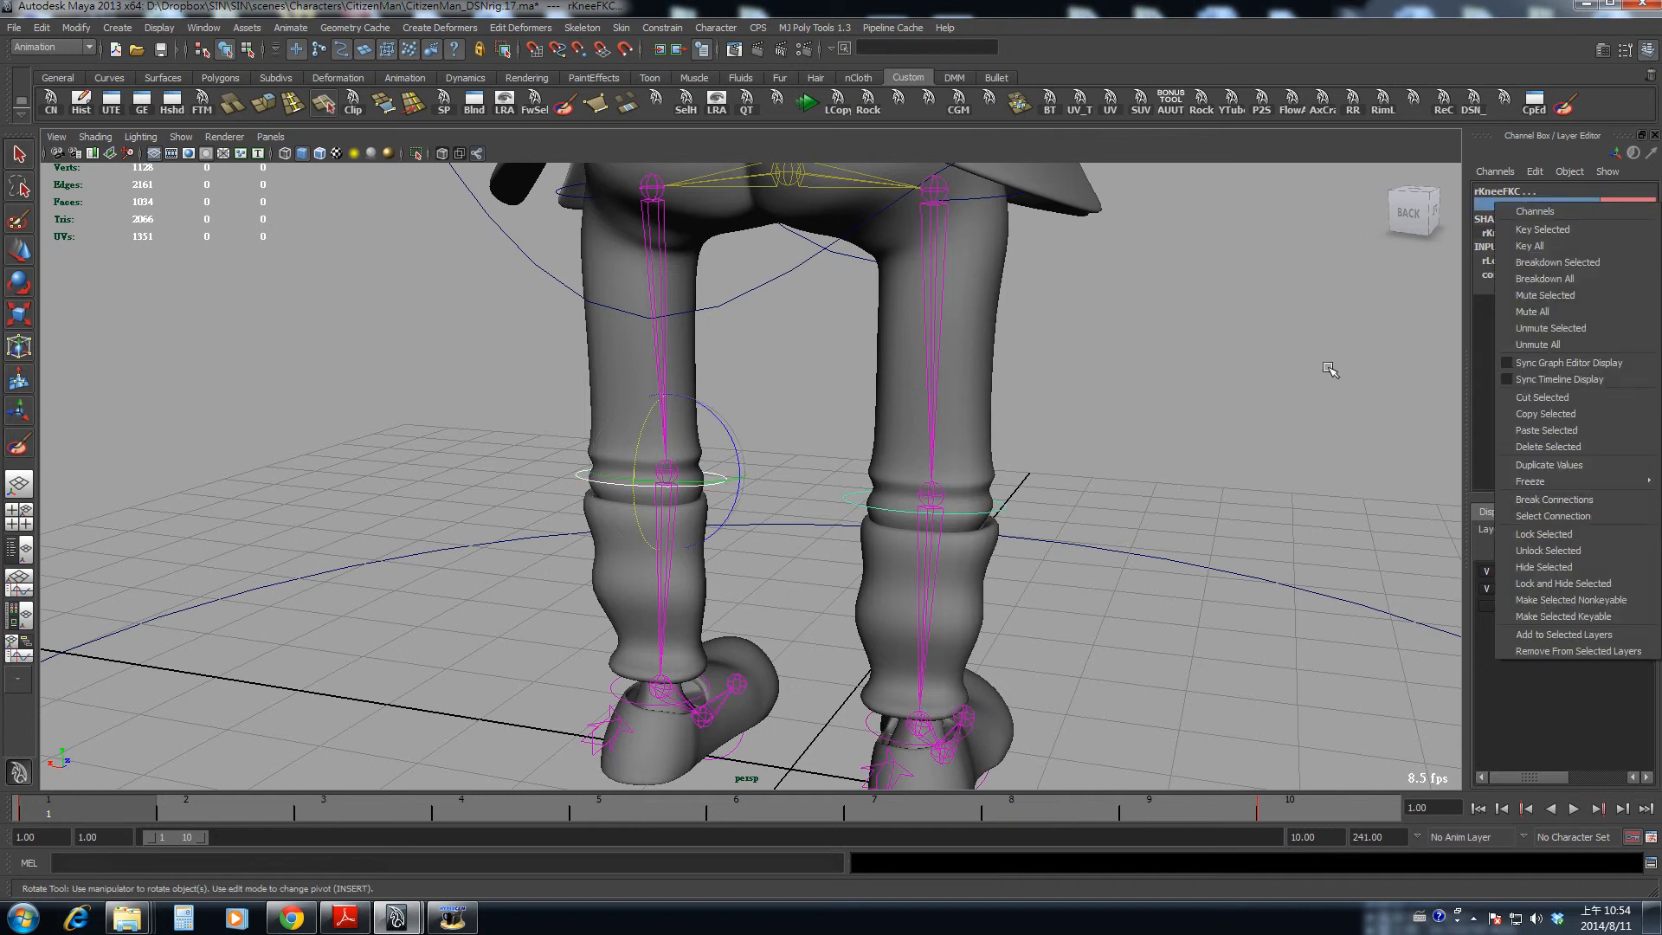
{"action": "left_click", "coordinate": [1569, 502]}
- Select the left lower-leg mesh and examine how it meets the upper leg in the bent pose at frame 10
{"action": "left_click_drag", "start_coordinate": [1183, 374], "coordinate": [1480, 916], "text": "alt"}
{"action": "left_click", "coordinate": [693, 548]}
{"action": "left_click", "coordinate": [802, 534]}
{"action": "left_click", "coordinate": [656, 554]}
{"action": "left_click_drag", "start_coordinate": [570, 424], "coordinate": [646, 457], "text": "alt"}
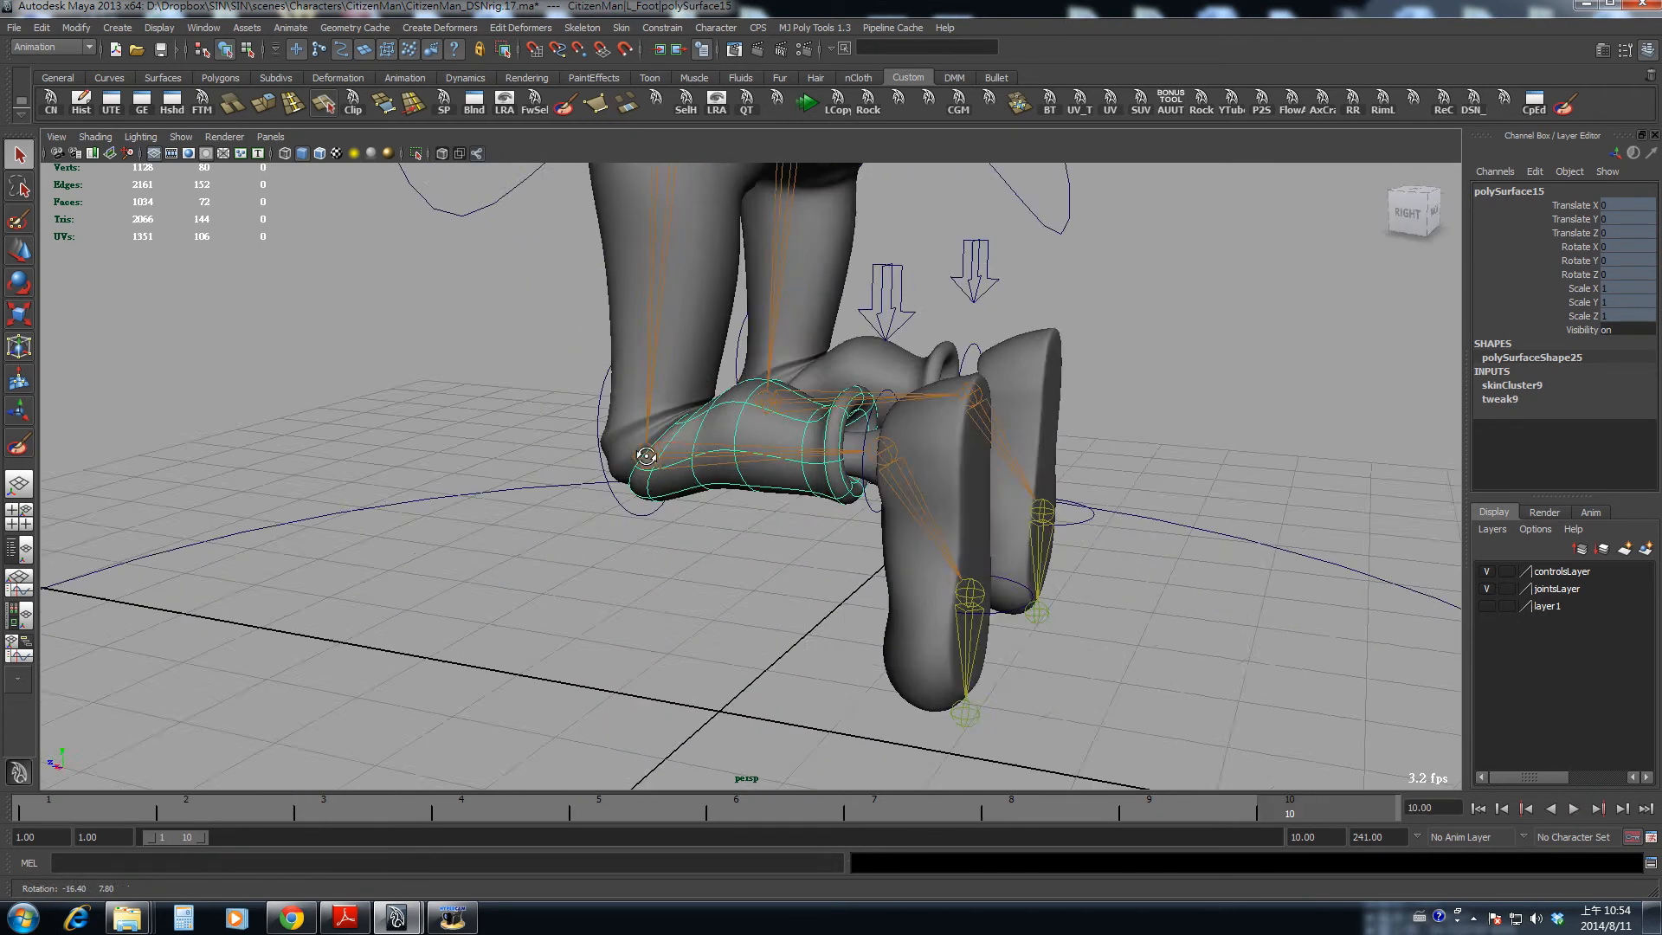
{"action": "right_click_drag", "start_coordinate": [646, 457], "coordinate": [993, 559], "text": "alt"}
{"action": "left_click_drag", "start_coordinate": [993, 559], "coordinate": [906, 545], "text": "alt"}
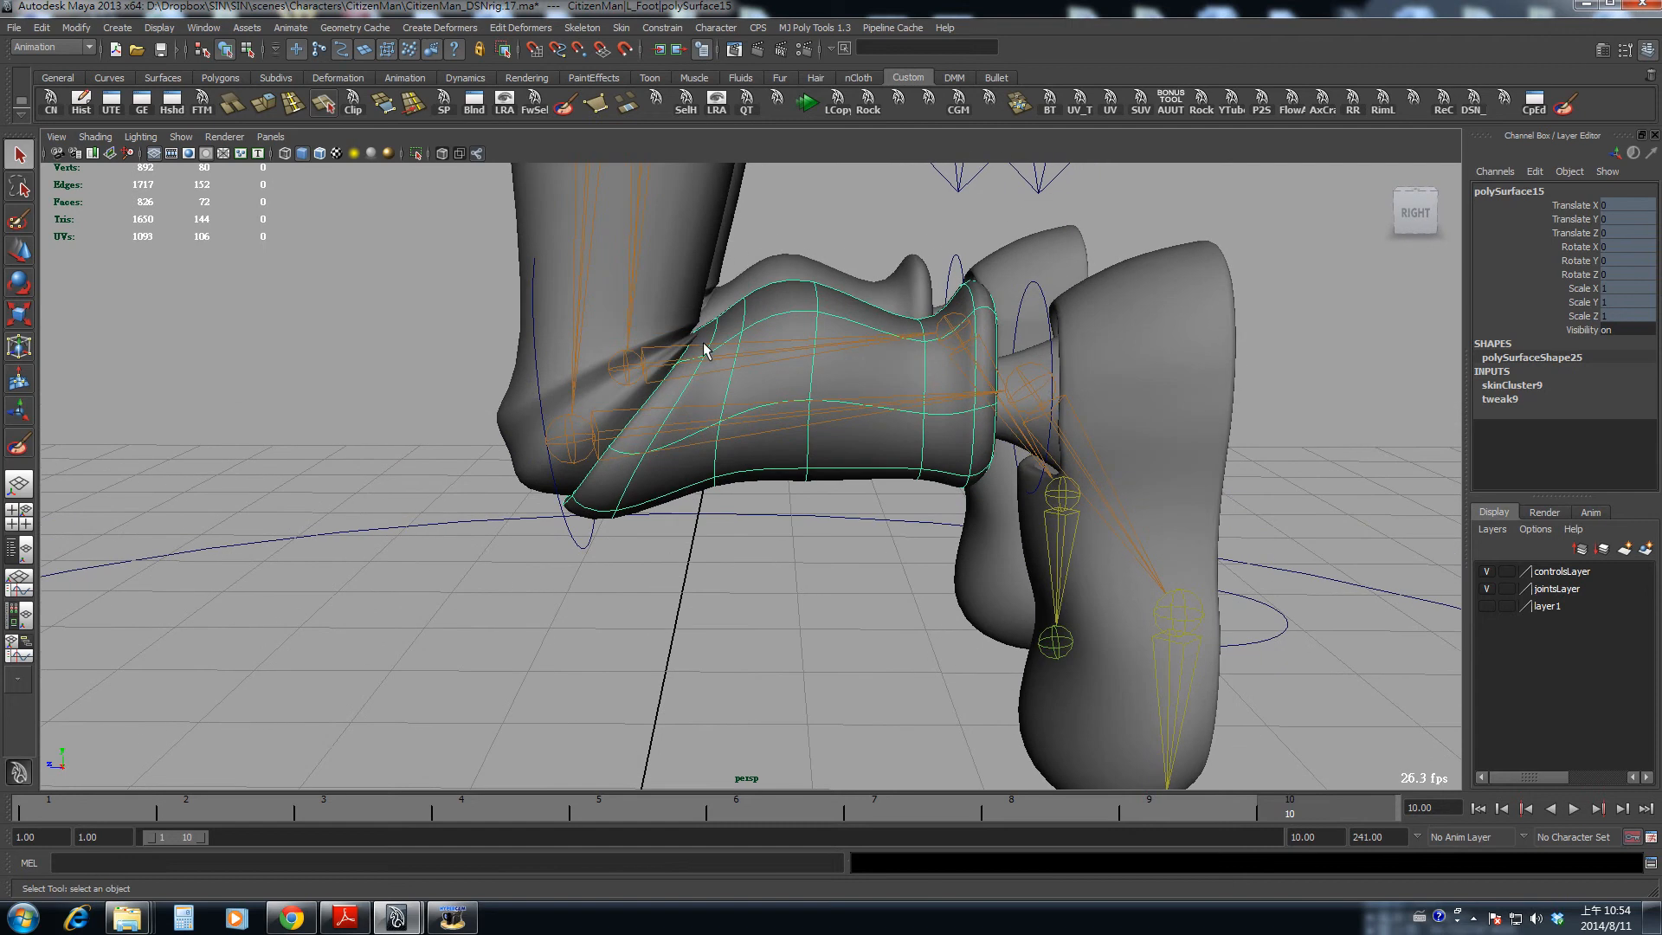
{"action": "left_click_drag", "start_coordinate": [1238, 809], "coordinate": [1331, 816]}
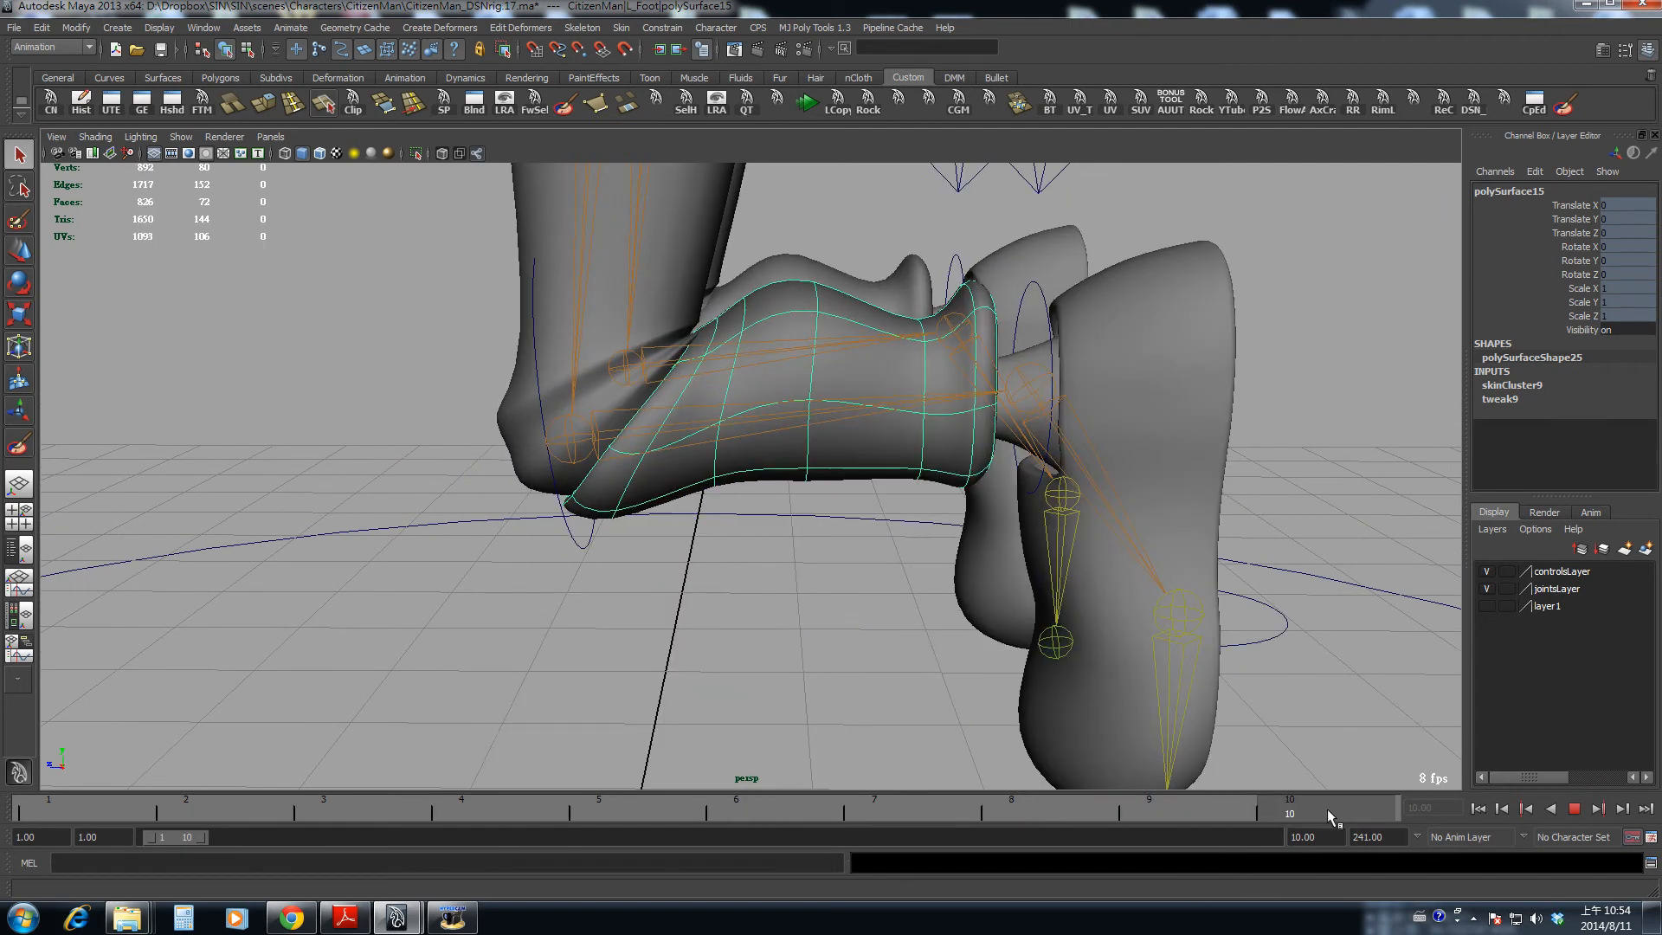
{"action": "left_click_drag", "start_coordinate": [1552, 816], "coordinate": [1541, 812]}
- Isolate the left lower-leg mesh, select vtx[0], vtx[3] and vtx[57] behind the knee, and show the full character again
{"action": "left_click_drag", "start_coordinate": [917, 459], "coordinate": [781, 547], "text": "alt"}
{"action": "key", "text": "ctrl+1"}
{"action": "left_click_drag", "start_coordinate": [563, 485], "coordinate": [827, 468], "text": "alt"}
{"action": "right_click_drag", "start_coordinate": [828, 465], "coordinate": [767, 434]}
{"action": "left_click", "coordinate": [851, 461]}
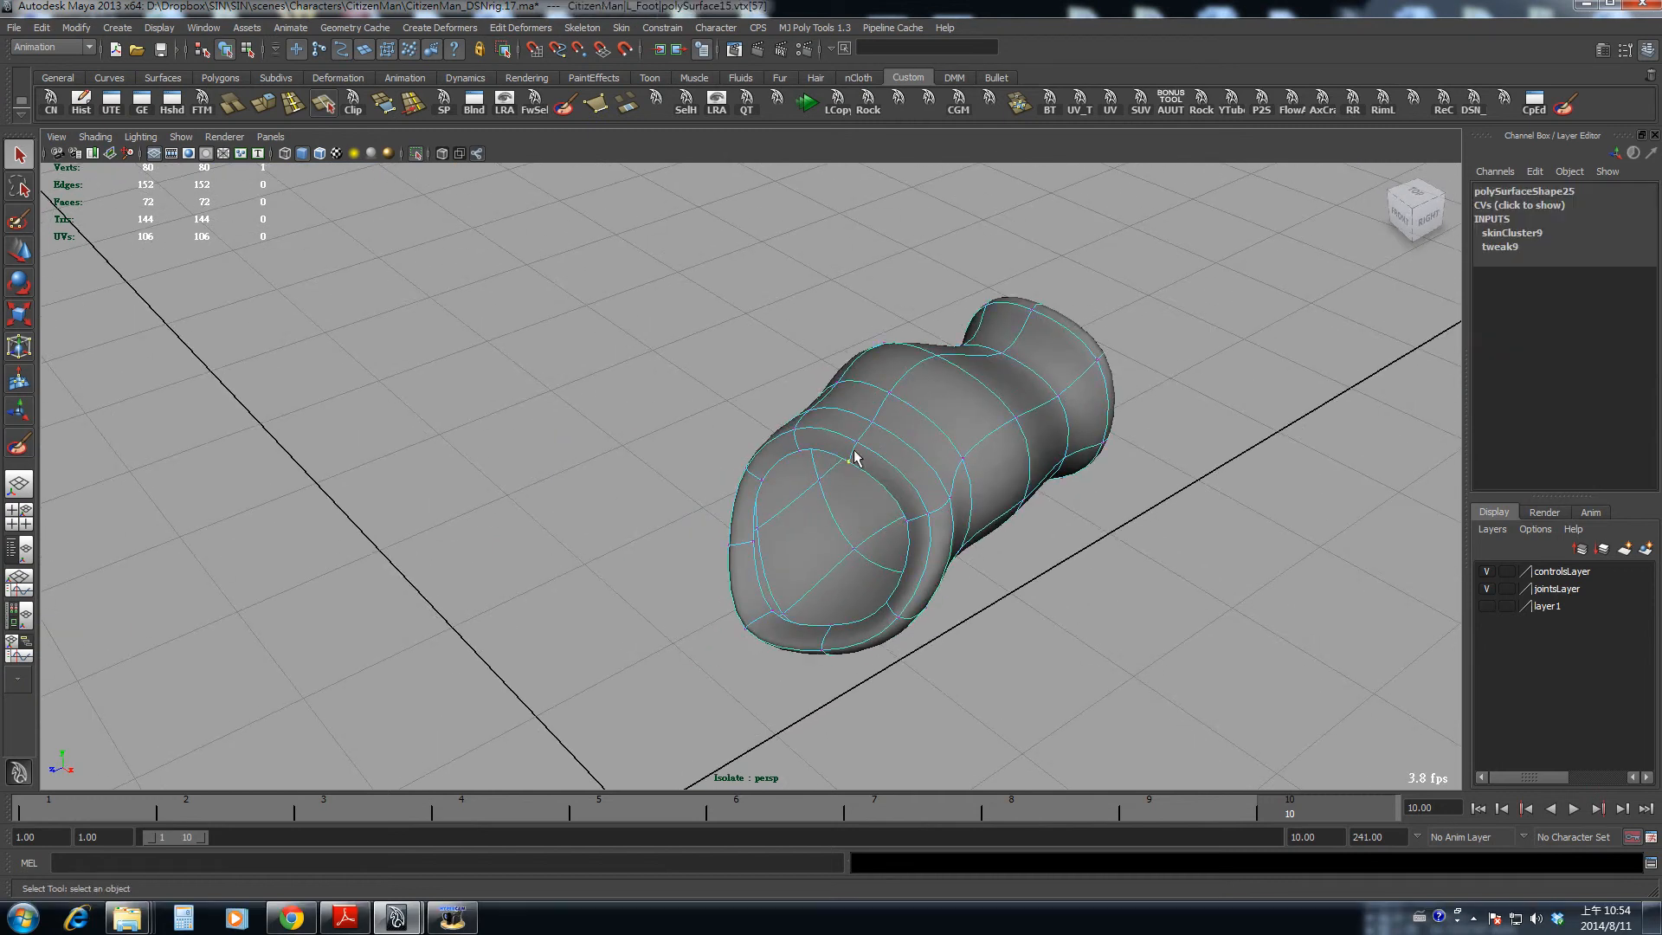
{"action": "left_click", "coordinate": [870, 422], "text": "shift"}
{"action": "key", "text": "f"}
{"action": "scroll", "coordinate": [871, 424], "scroll_direction": "down", "scroll_amount": 4}
{"action": "left_click_drag", "start_coordinate": [871, 424], "coordinate": [693, 502], "text": "alt"}
{"action": "key", "text": "ctrl+1"}
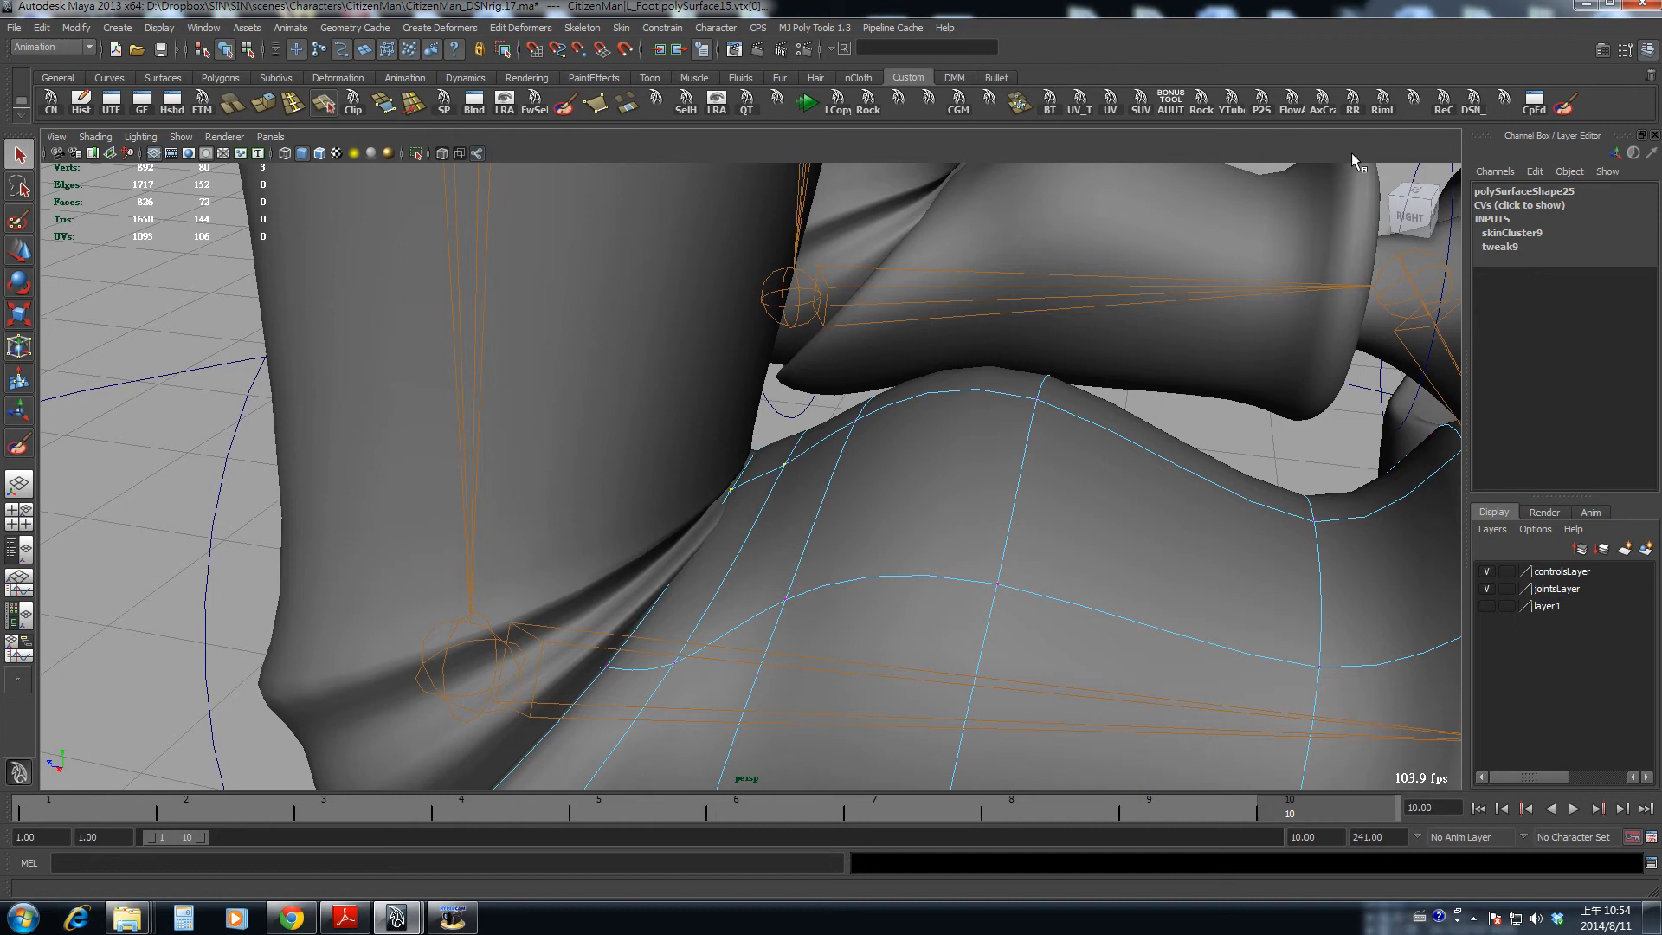
- Open the Component Editor and set the lKneeJ weight of vtx[0], vtx[3] and vtx[57] to 0.7
{"action": "left_click", "coordinate": [1534, 103]}
{"action": "left_click_drag", "start_coordinate": [683, 298], "coordinate": [485, 320], "text": "alt"}
{"action": "left_click_drag", "start_coordinate": [1031, 214], "coordinate": [1032, 248]}
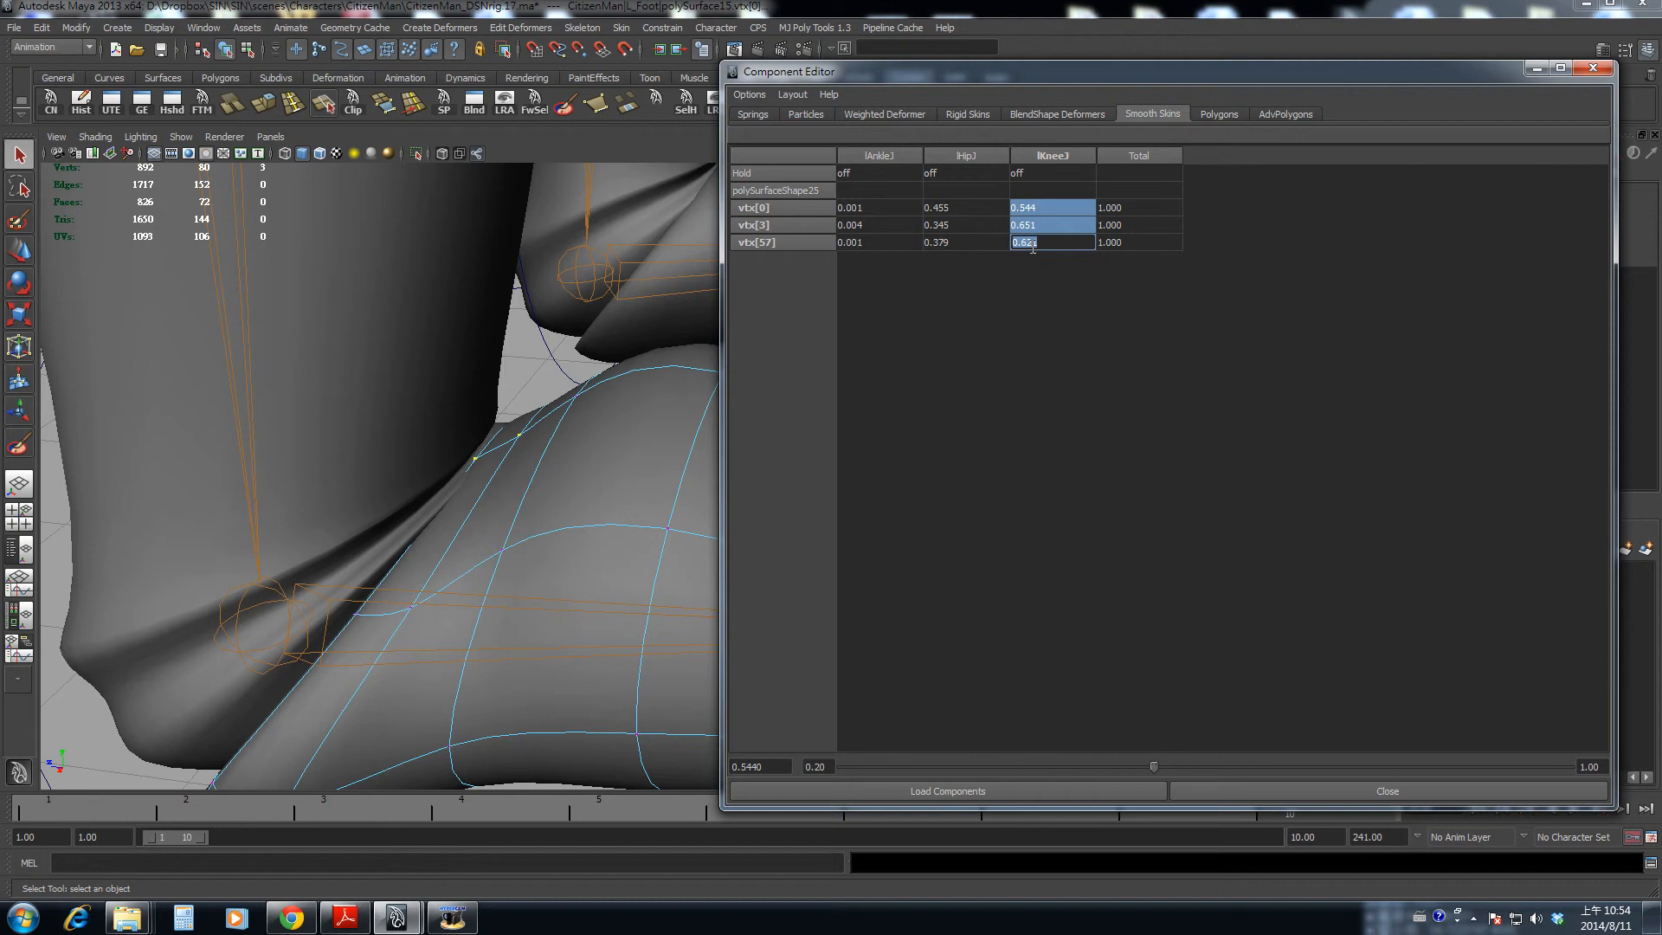
{"action": "key", "text": "Return"}
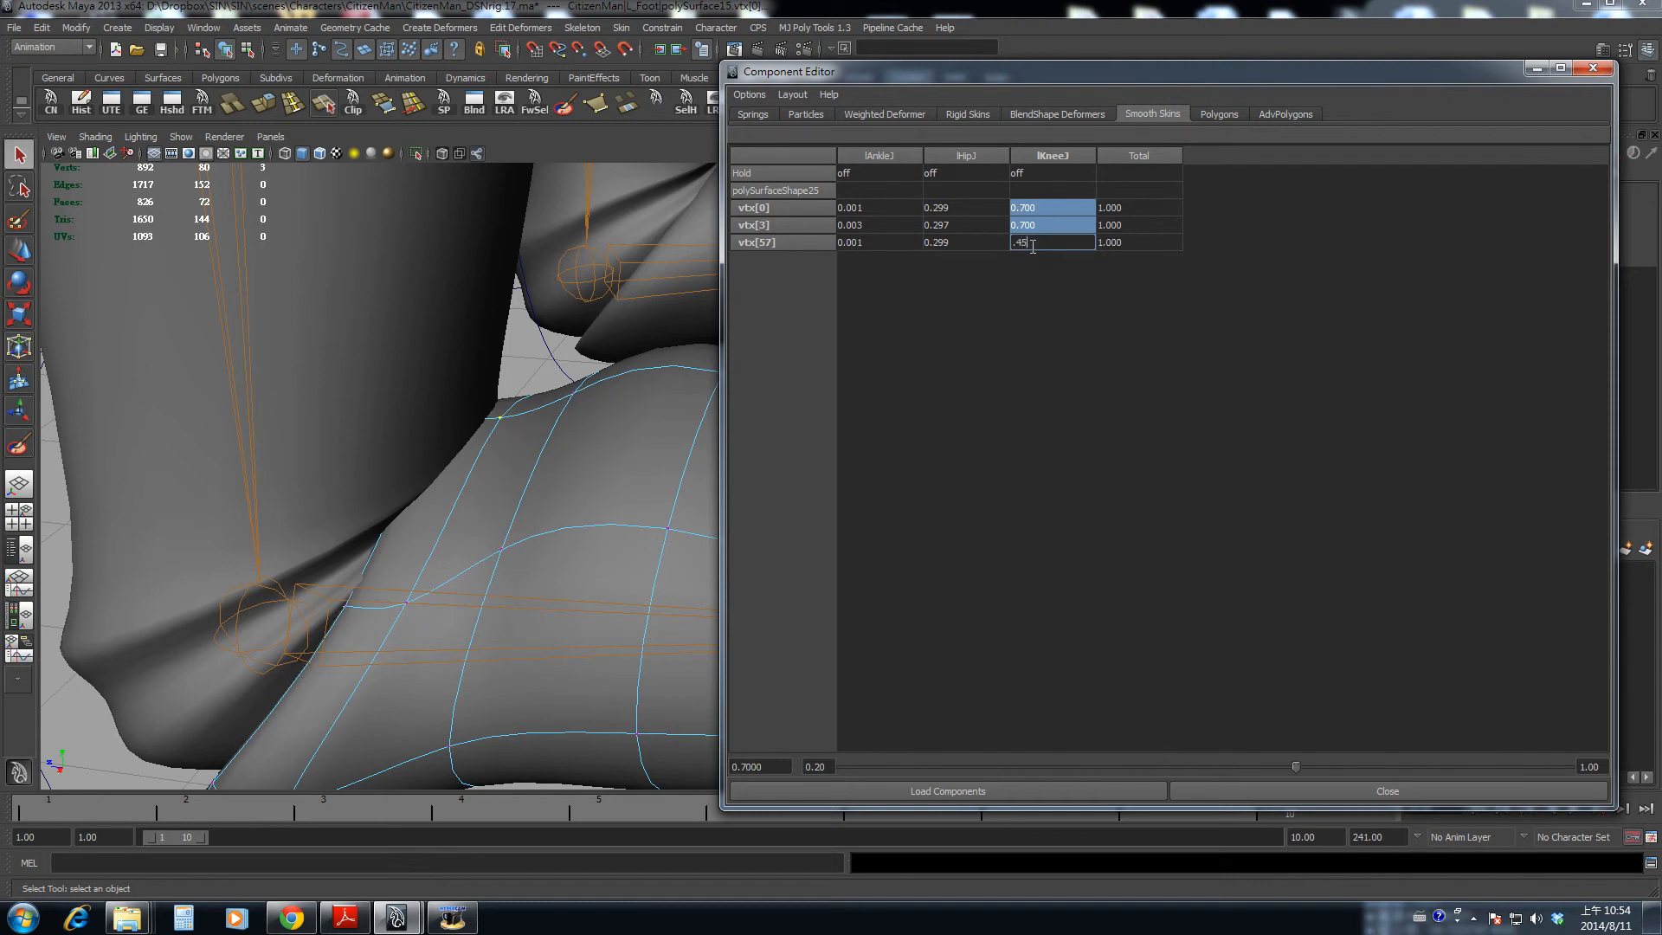
- Try lKneeJ weights of 0.45, 0.5 and 0.55 on the three selected vertices
{"action": "type", "text": ".45"}
{"action": "key", "text": "Return"}
{"action": "type", "text": ".5"}
{"action": "key", "text": "Return"}
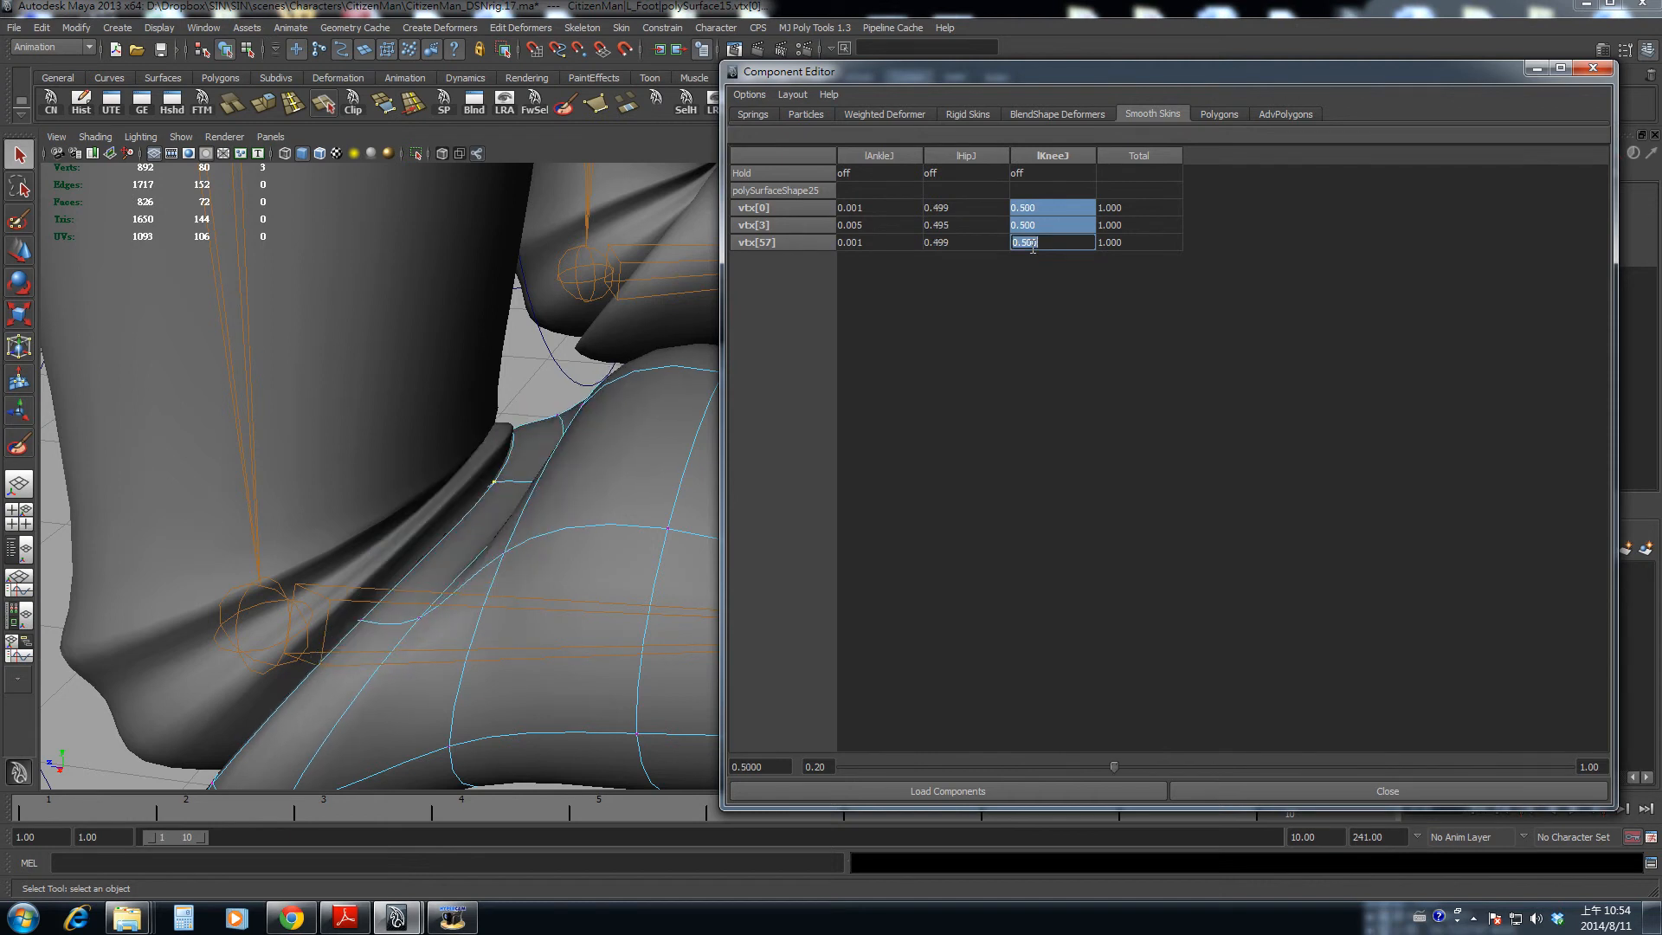
{"action": "type", "text": ".55"}
{"action": "key", "text": "Return"}
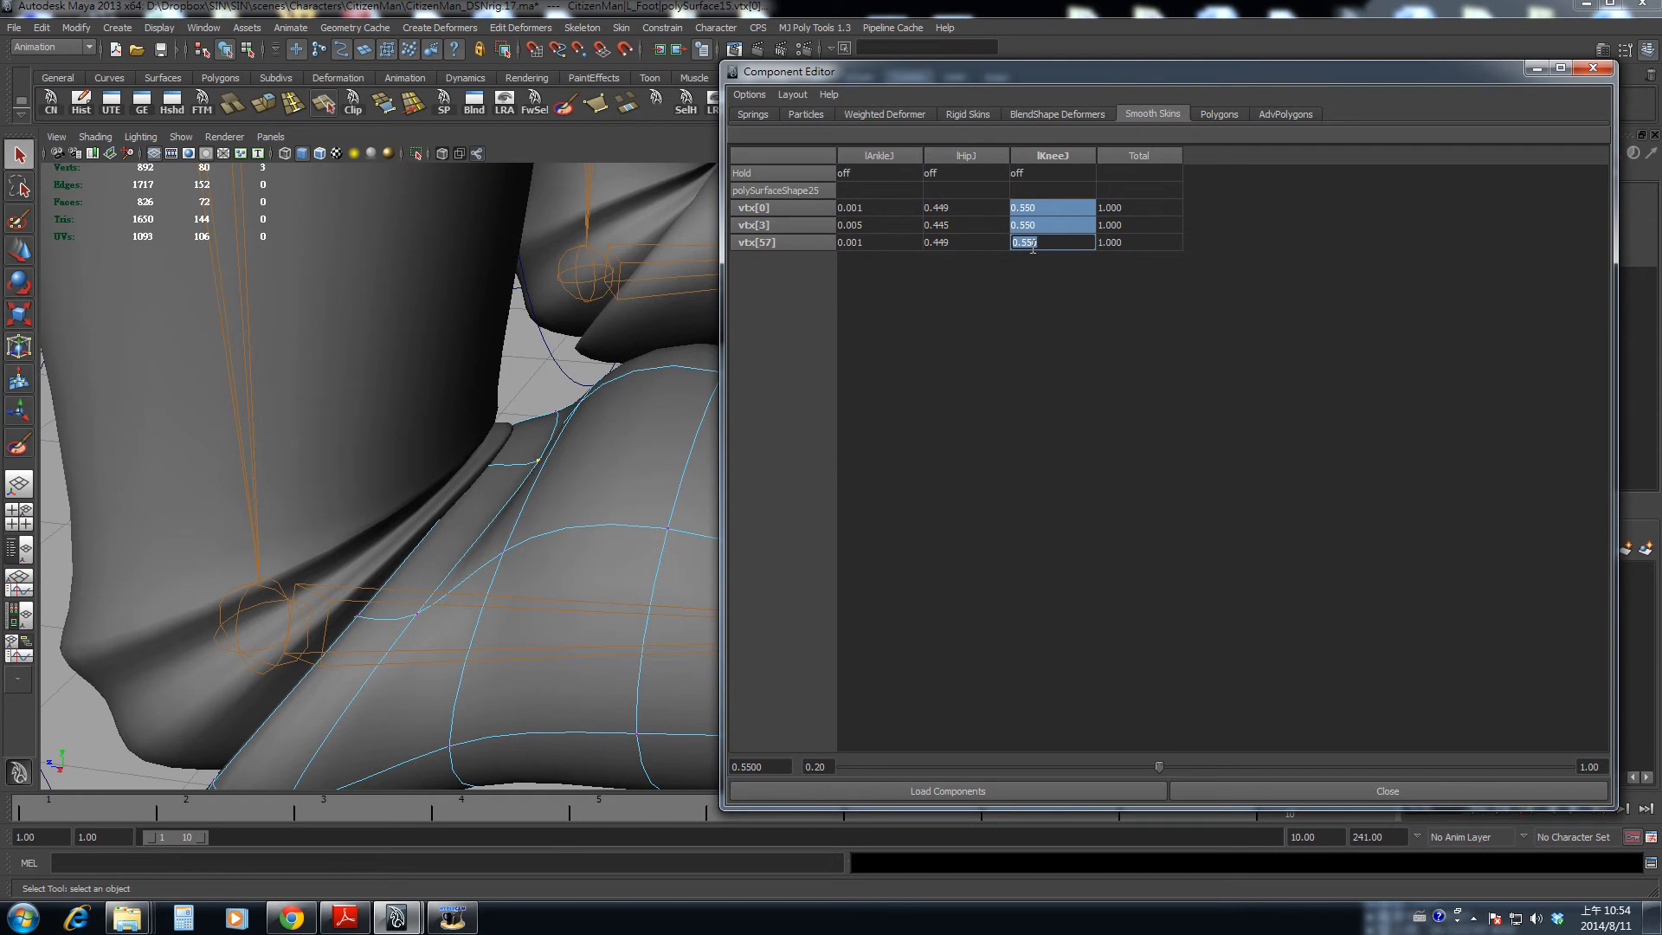
- Check the fold behind the knee and set the lKneeJ weight of vtx[0], vtx[3] and vtx[57] to 0.5
{"action": "left_click_drag", "start_coordinate": [505, 436], "coordinate": [512, 469], "text": "alt"}
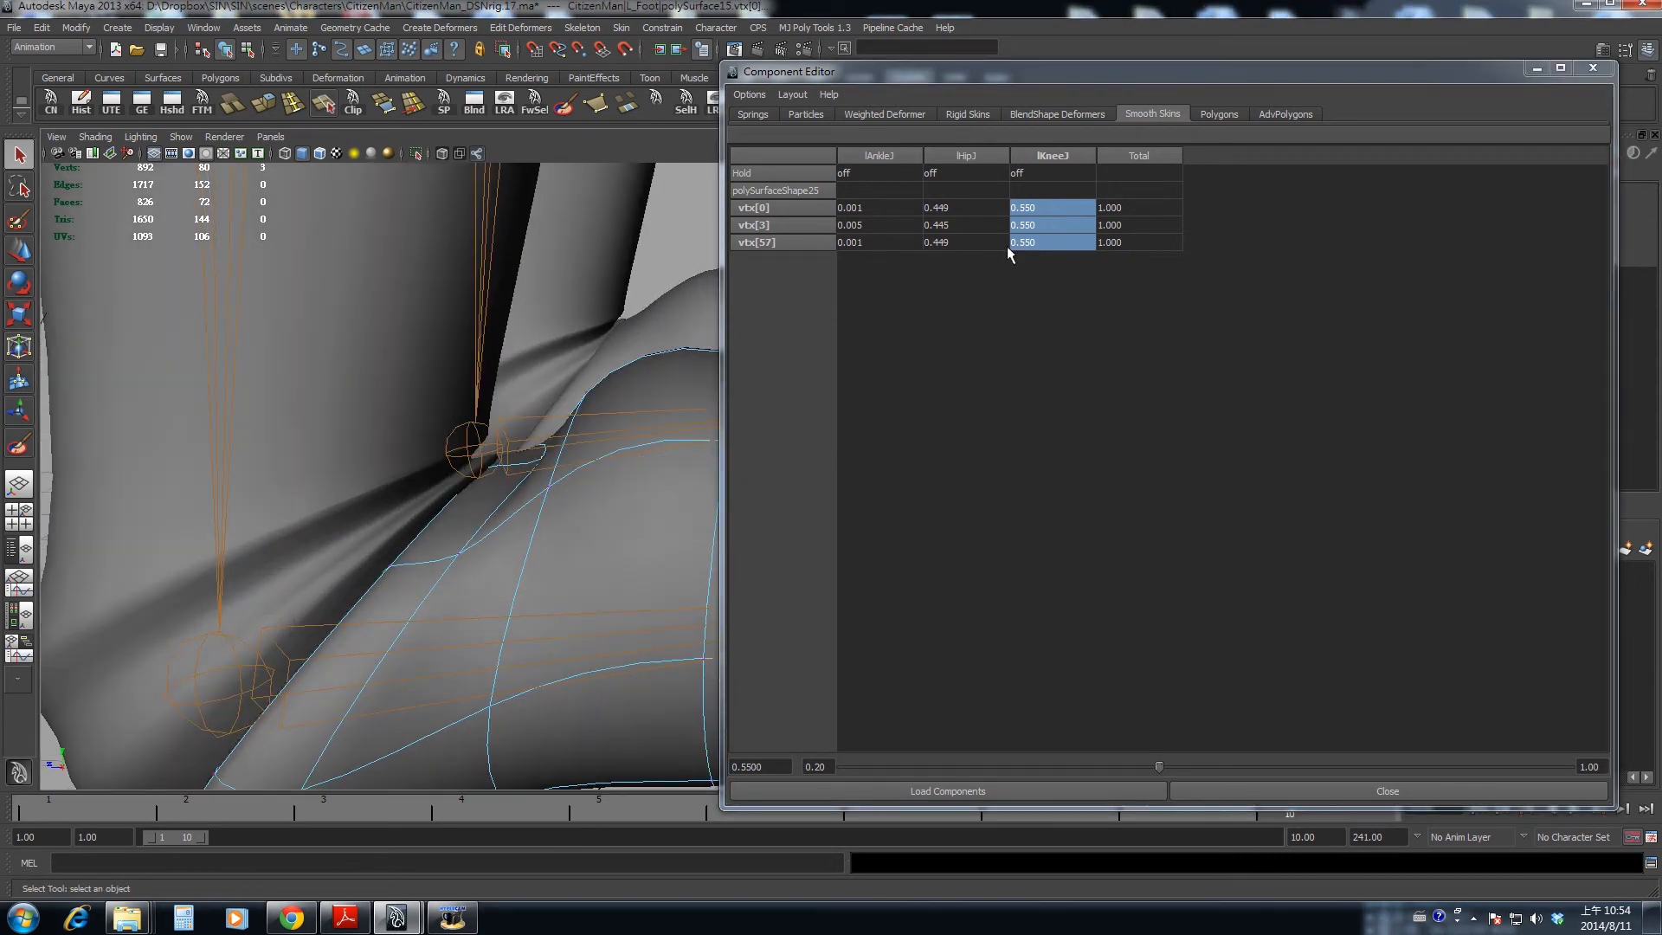
{"action": "left_click_drag", "start_coordinate": [1019, 207], "coordinate": [1026, 236]}
{"action": "type", "text": ".5"}
{"action": "key", "text": "Return"}
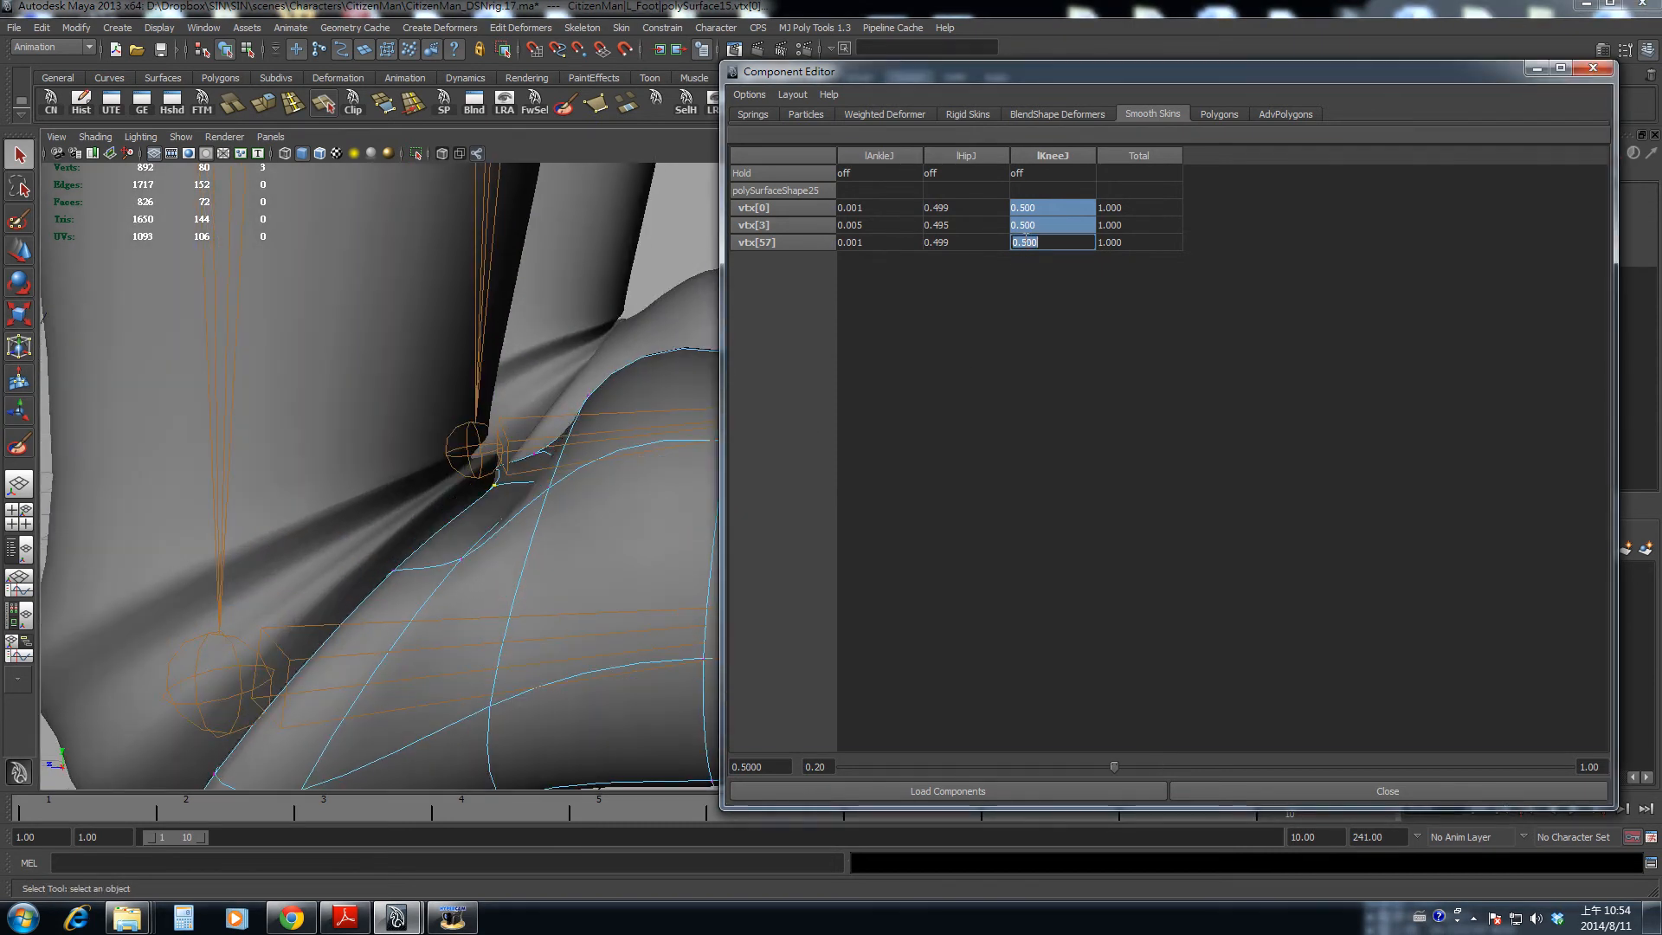
- Select only vtx[3], try lKneeJ weights of 0.3 and 0.6, and set the weight to 0.7
{"action": "left_click_drag", "start_coordinate": [589, 446], "coordinate": [579, 499], "text": "alt"}
{"action": "left_click", "coordinate": [564, 502]}
{"action": "left_click", "coordinate": [1025, 209]}
{"action": "type", "text": "."}
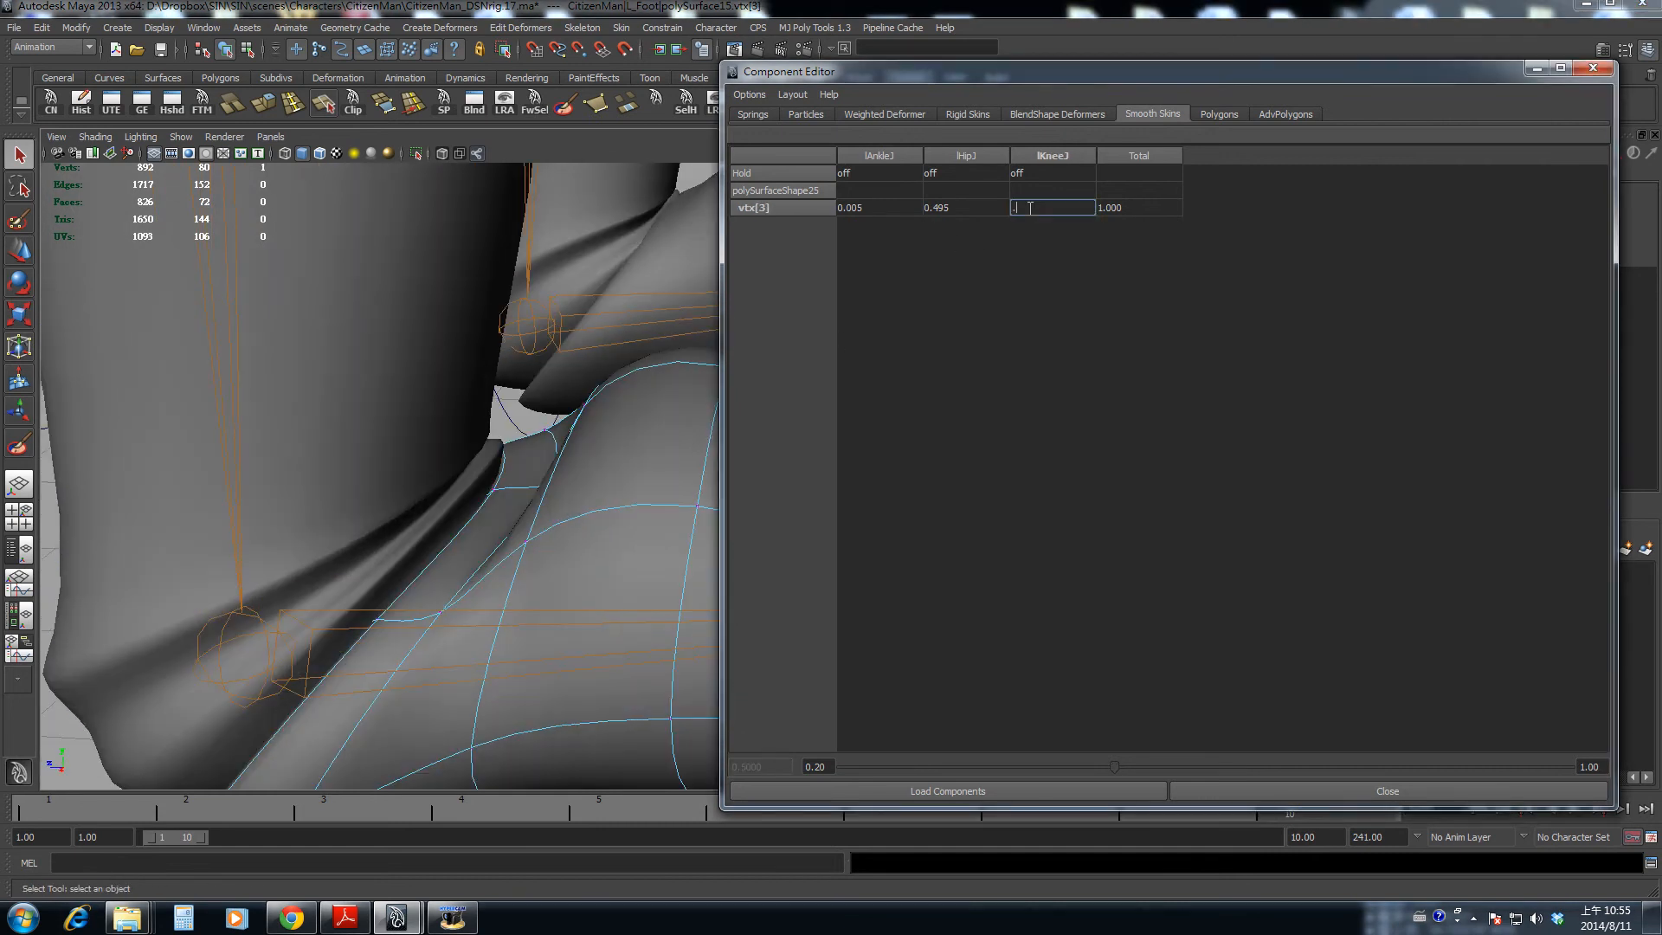
{"action": "type", "text": "3"}
{"action": "key", "text": "Return"}
{"action": "type", "text": "."}
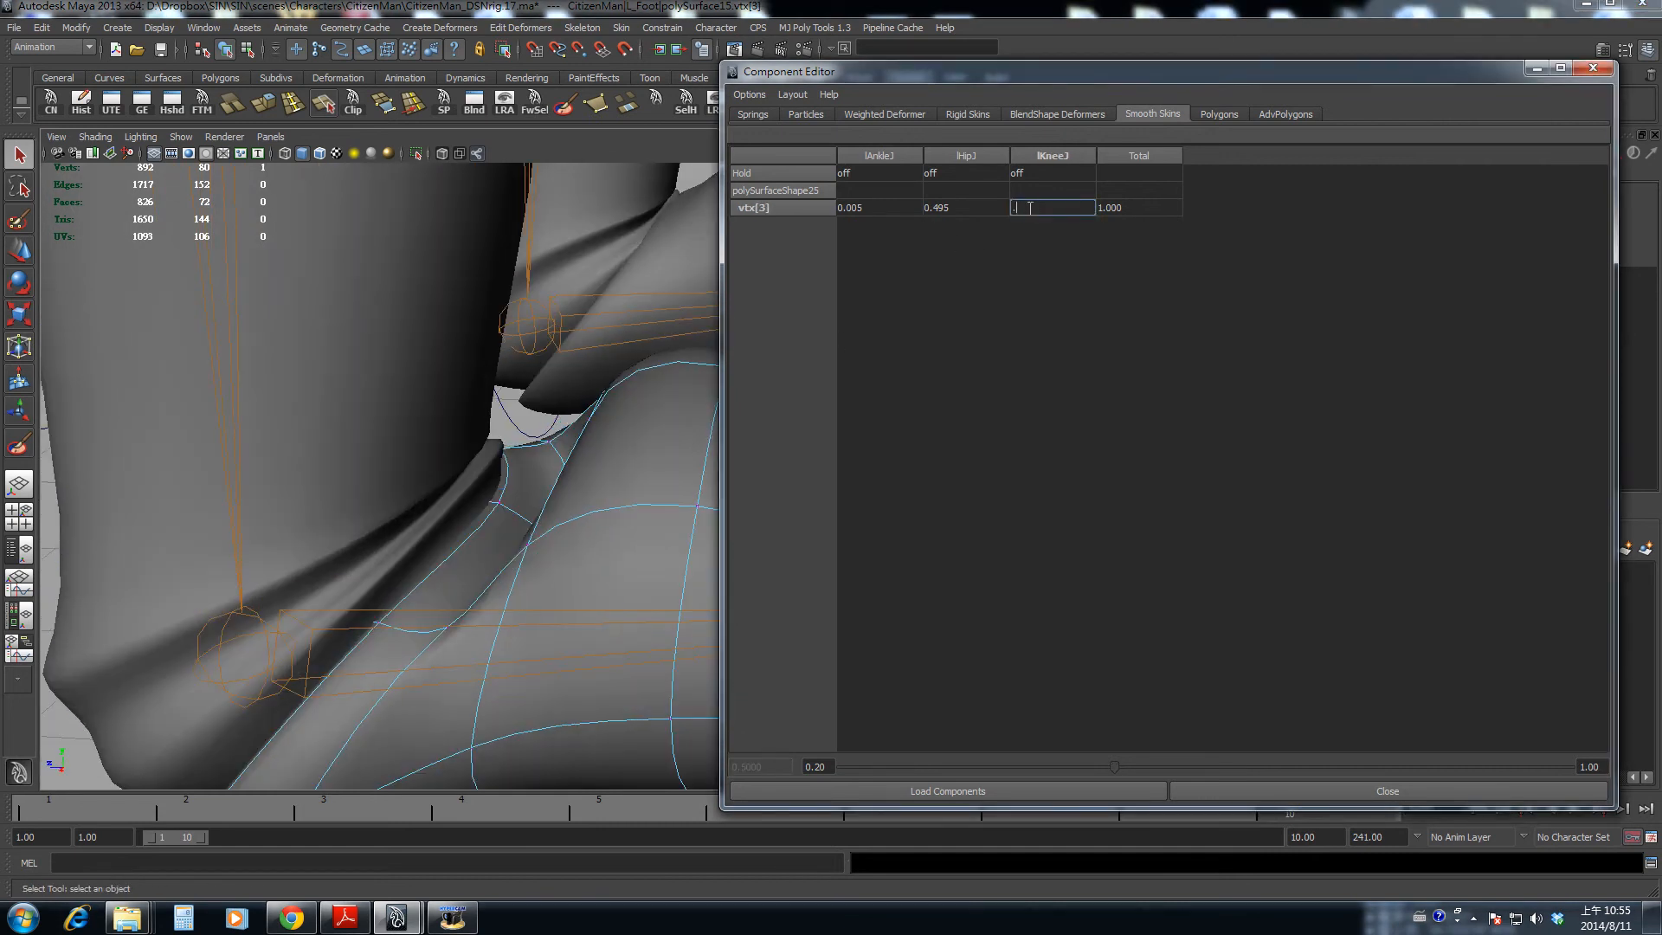
{"action": "type", "text": "6"}
{"action": "key", "text": "Return"}
{"action": "type", "text": ".7"}
{"action": "key", "text": "Return"}
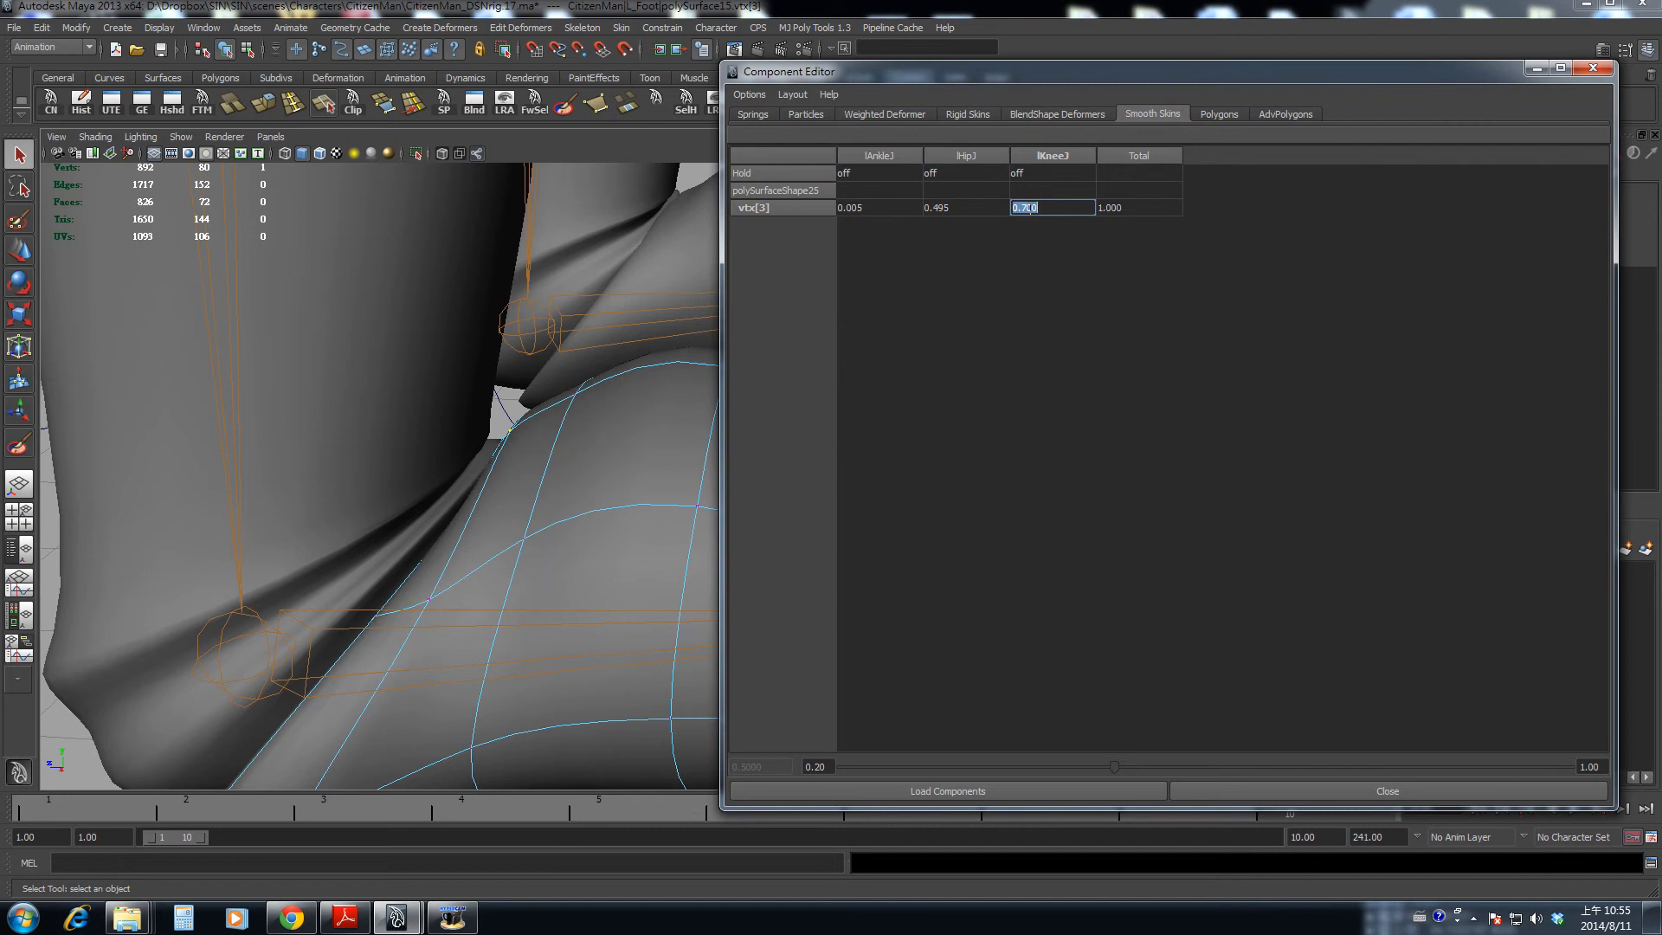
- Return the lower-leg mesh to object mode and examine the bent knee from the side
{"action": "left_click_drag", "start_coordinate": [517, 409], "coordinate": [543, 404], "text": "alt"}
{"action": "right_click_drag", "start_coordinate": [578, 436], "coordinate": [506, 459], "text": "alt"}
{"action": "left_click", "coordinate": [295, 454]}
{"action": "key", "text": "F8"}
{"action": "key", "text": "F8"}
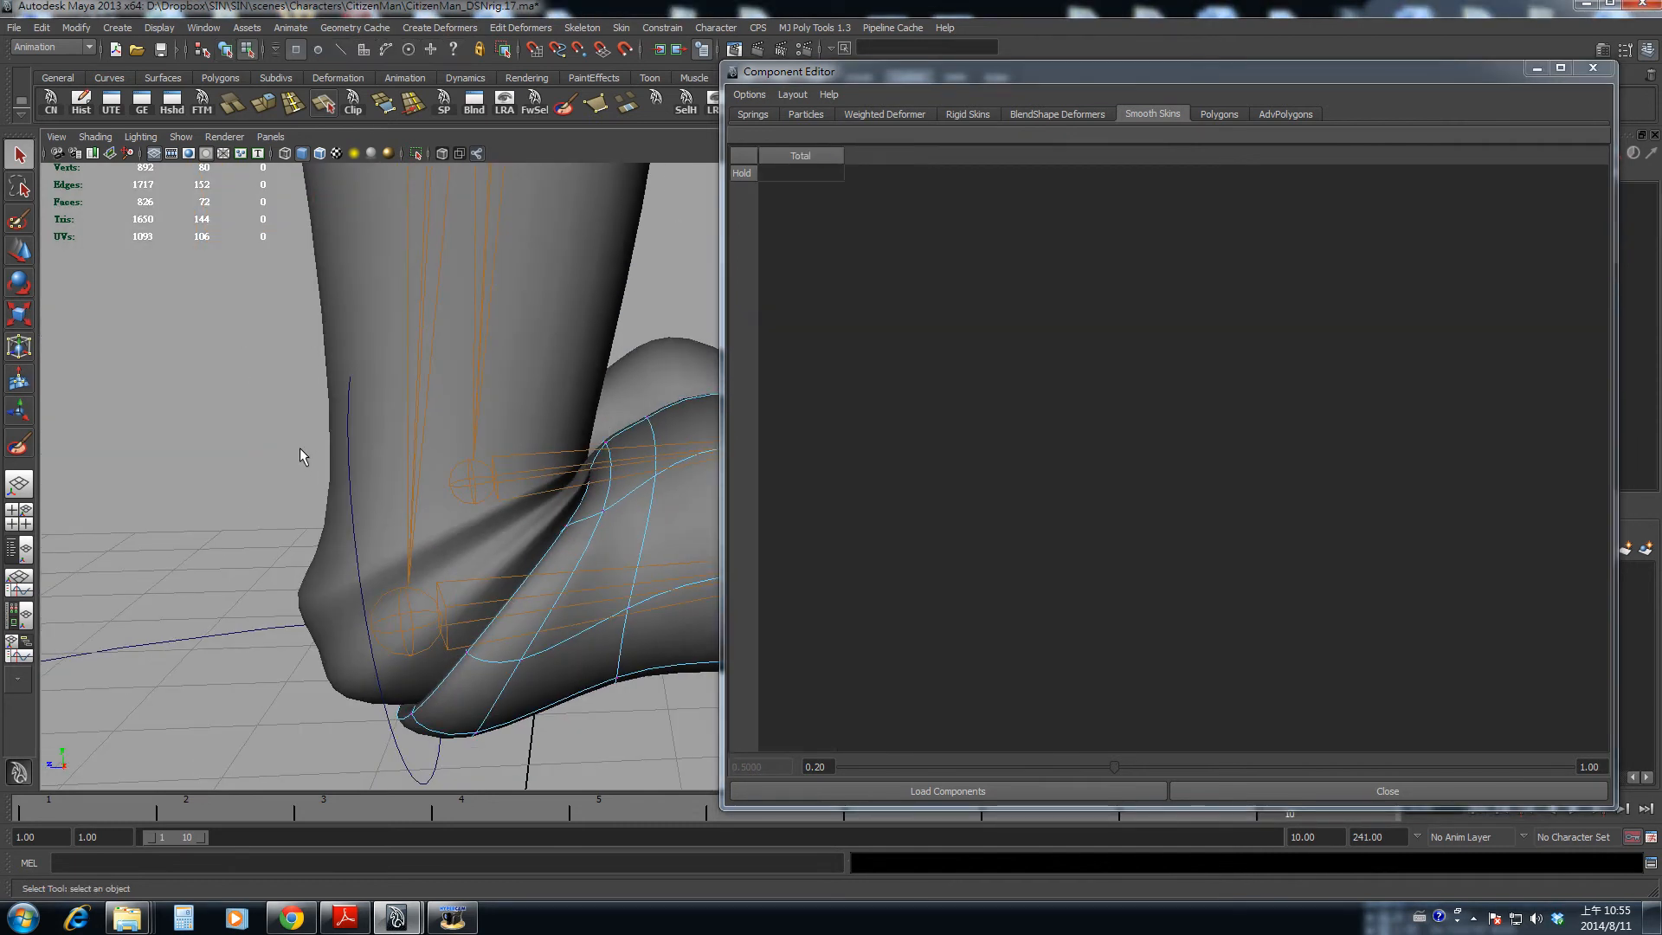
{"action": "left_click", "coordinate": [302, 447]}
{"action": "right_click_drag", "start_coordinate": [335, 425], "coordinate": [178, 511], "text": "alt"}
{"action": "left_click_drag", "start_coordinate": [178, 512], "coordinate": [389, 493], "text": "alt"}
{"action": "middle_click_drag", "start_coordinate": [390, 493], "coordinate": [513, 486], "text": "alt"}
{"action": "left_click_drag", "start_coordinate": [513, 486], "coordinate": [482, 455], "text": "alt"}
{"action": "left_click", "coordinate": [481, 469]}
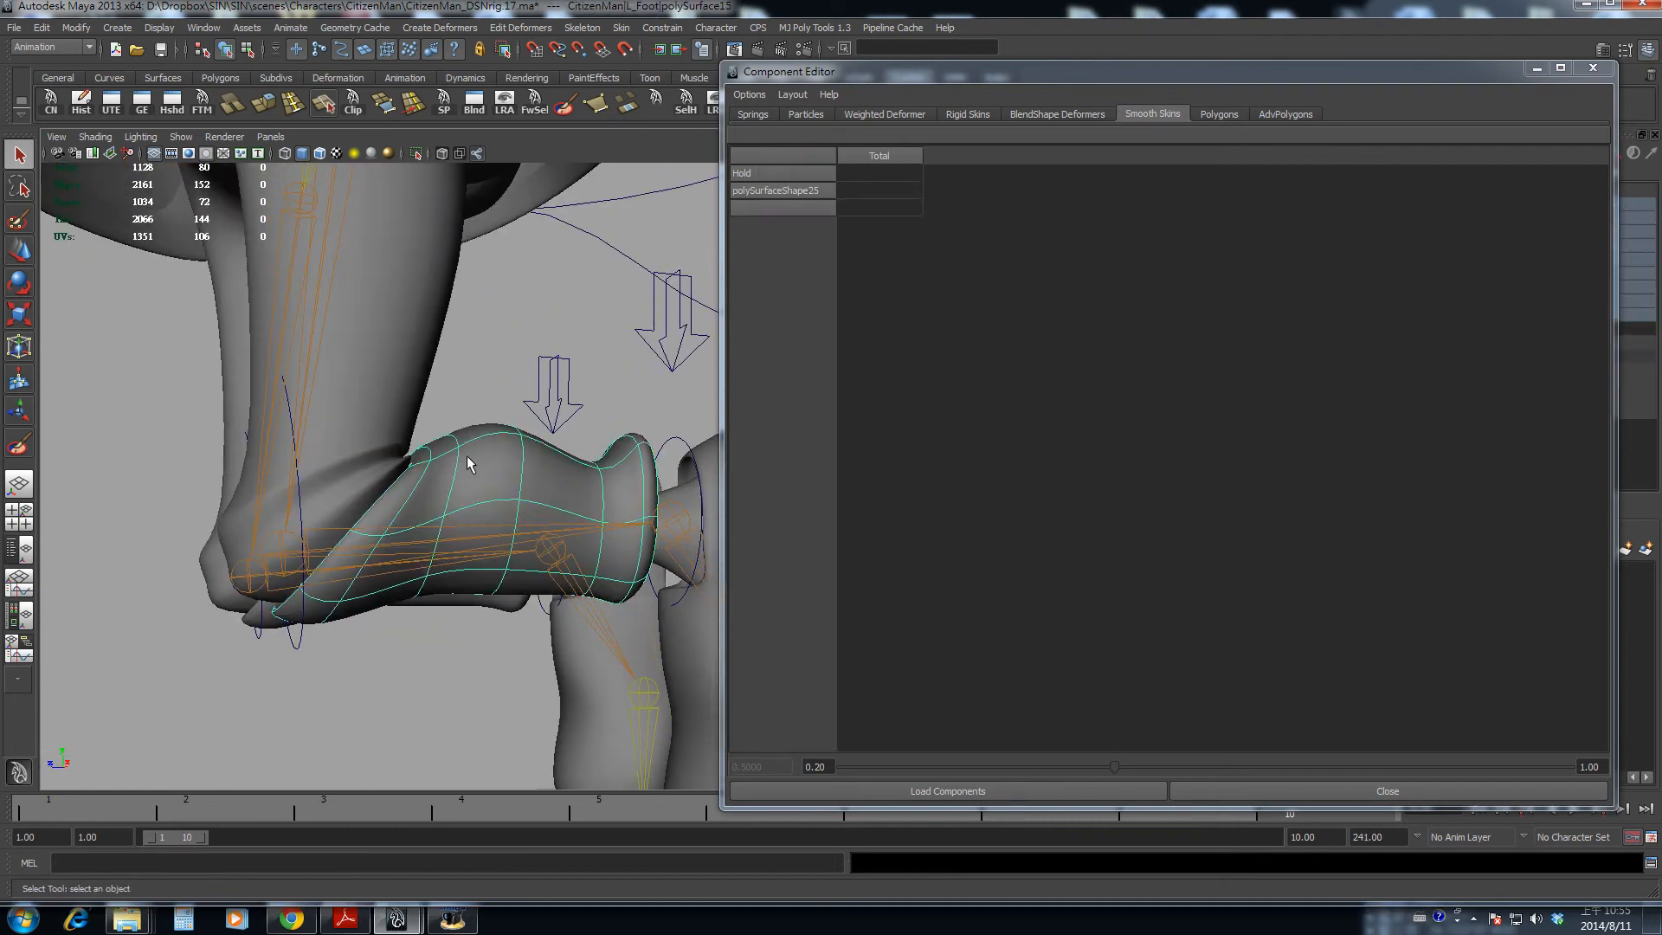
- Select vtx[21] on the left lower-leg mesh, try an lKneeJ weight of 0.8, and set it to 0.9
{"action": "right_click_drag", "start_coordinate": [481, 455], "coordinate": [466, 455]}
{"action": "left_click_drag", "start_coordinate": [473, 454], "coordinate": [476, 487], "text": "alt"}
{"action": "left_click", "coordinate": [437, 455]}
{"action": "middle_click_drag", "start_coordinate": [454, 459], "coordinate": [703, 509], "text": "alt"}
{"action": "left_click_drag", "start_coordinate": [703, 509], "coordinate": [653, 504], "text": "alt"}
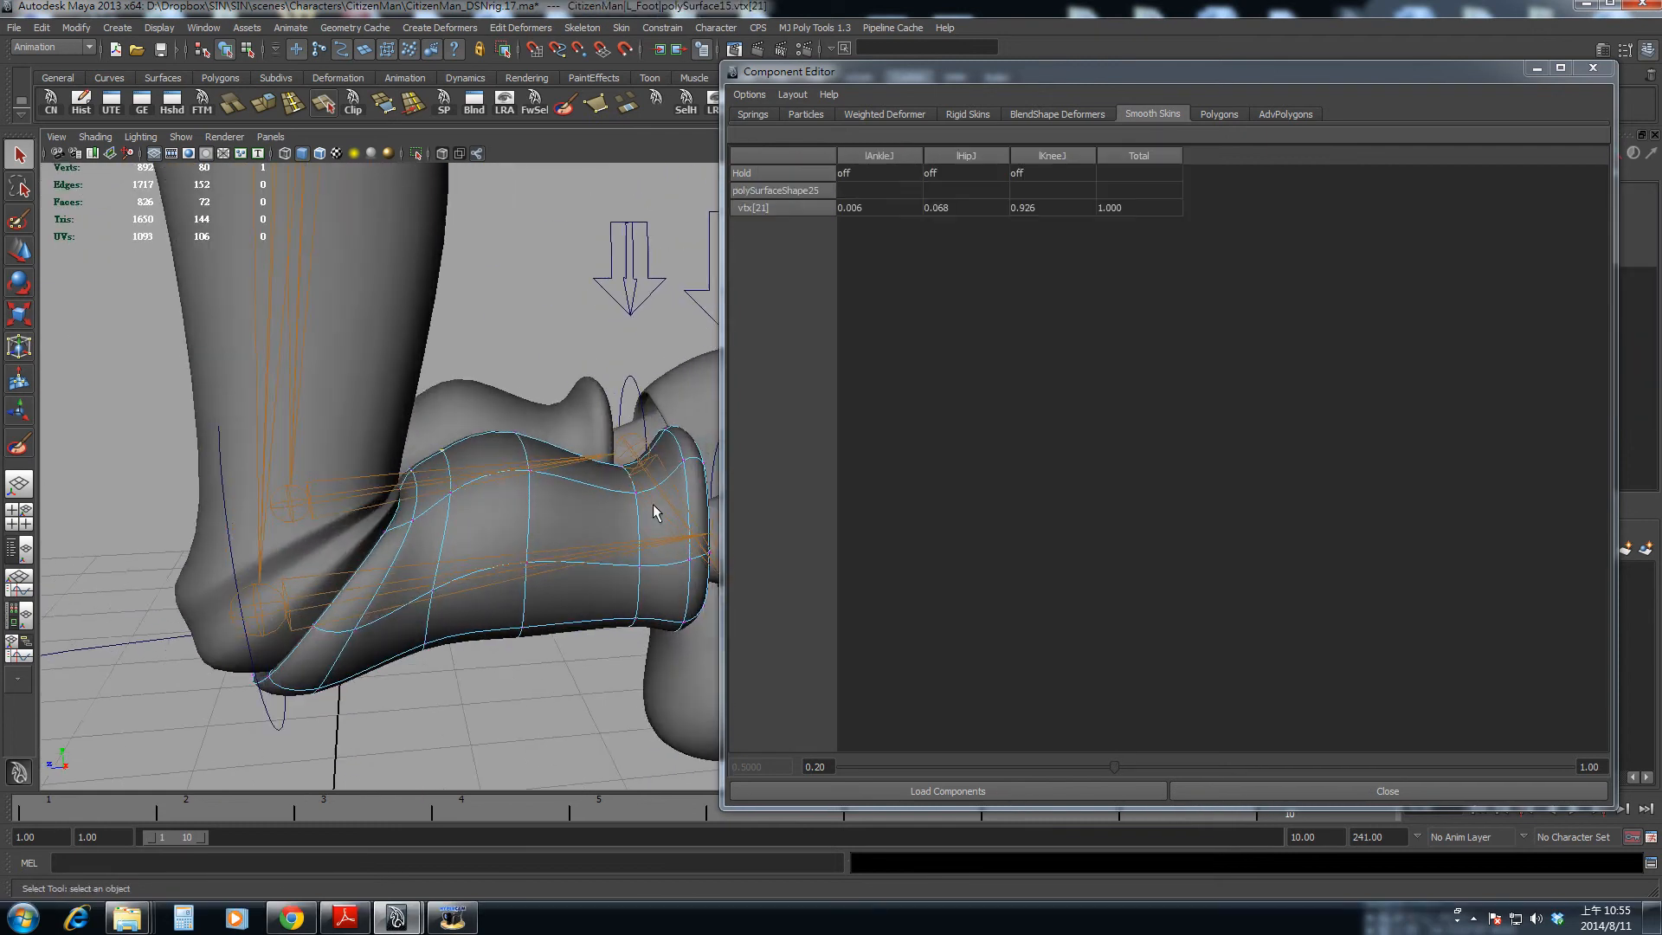
{"action": "double_click", "coordinate": [1033, 210]}
{"action": "type", "text": ".8"}
{"action": "key", "text": "Return"}
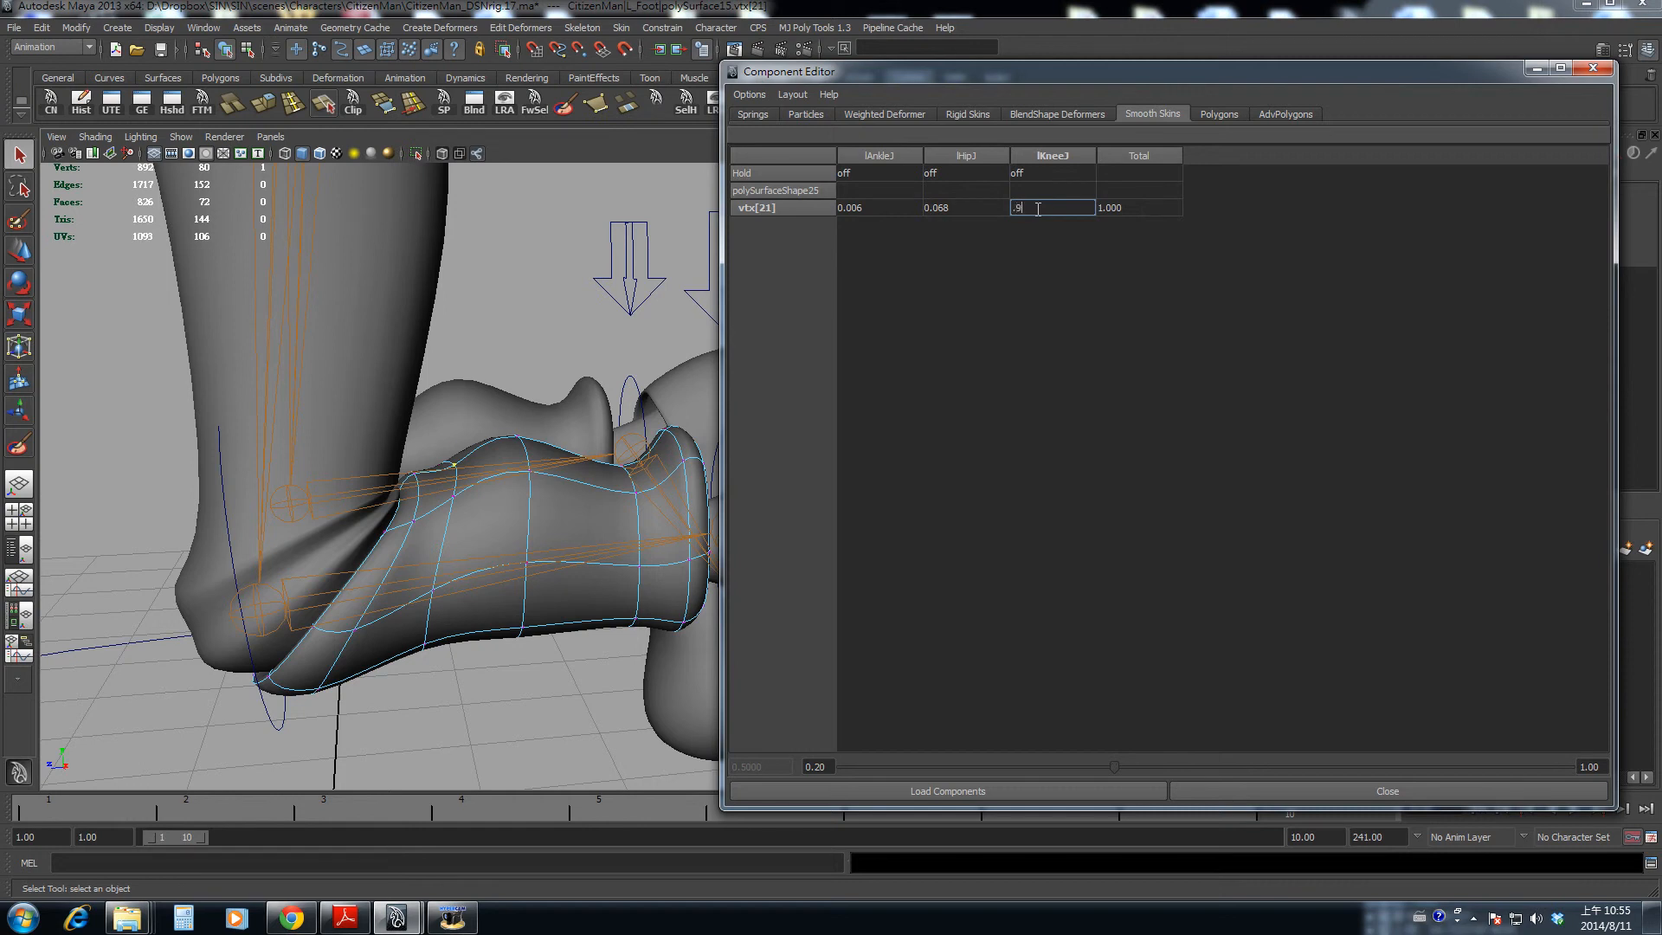
{"action": "key", "text": "Return"}
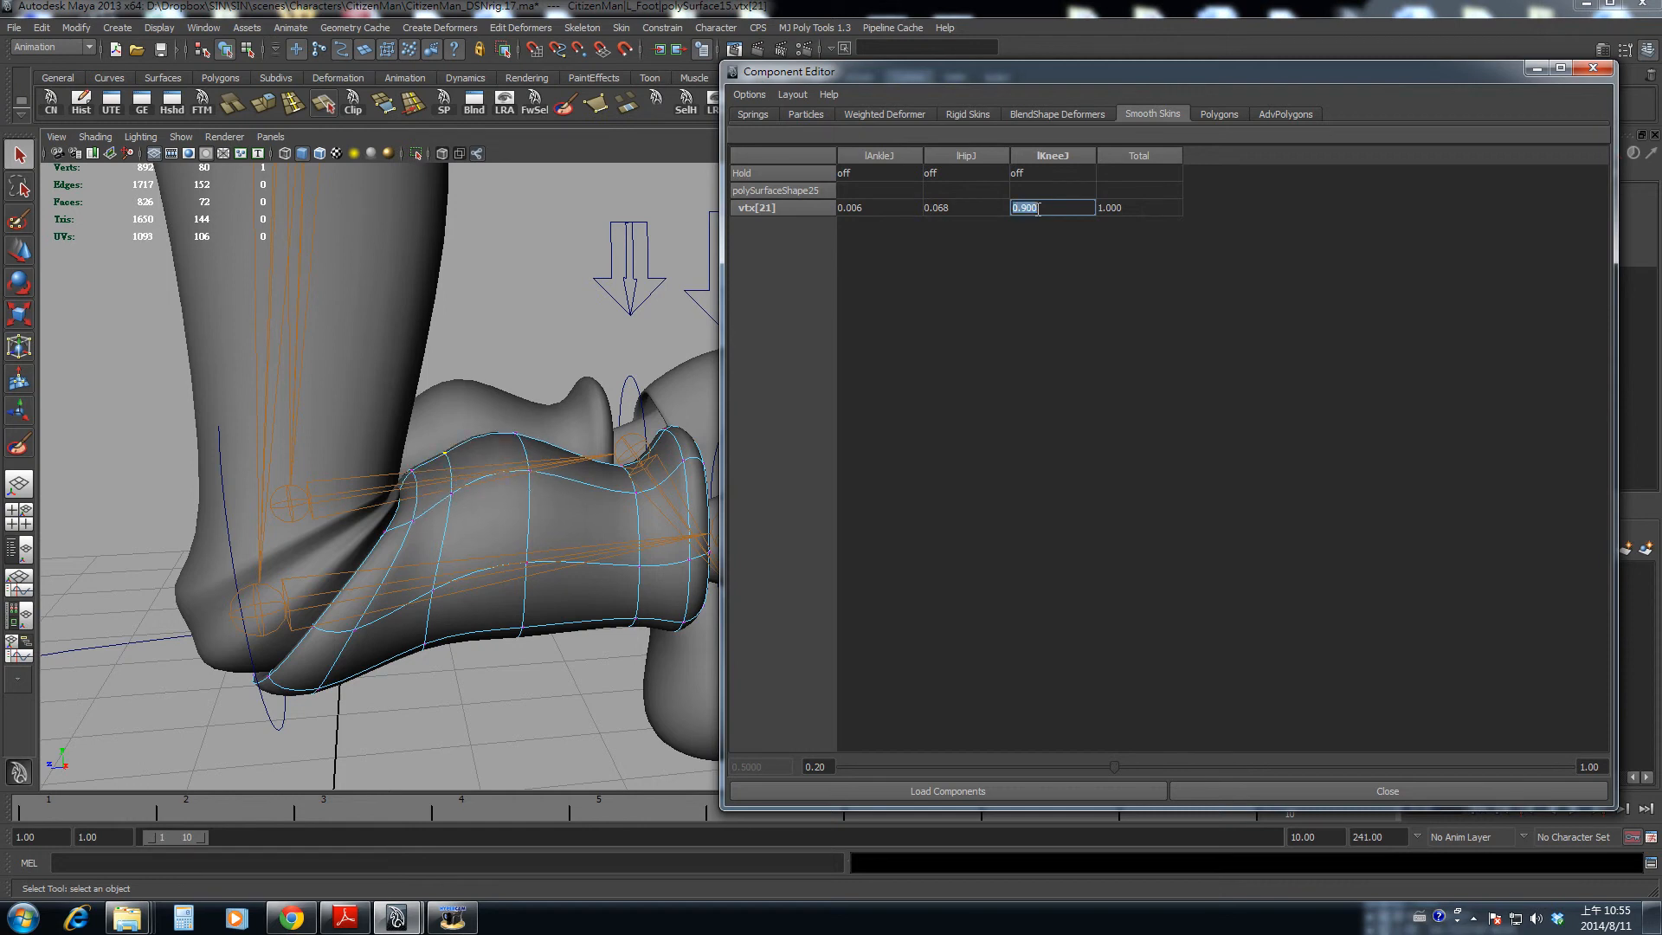
- Set the lAnkleJ weight of vtx[21] to 0 and minimize the Component Editor
{"action": "left_click", "coordinate": [851, 208]}
{"action": "left_click", "coordinate": [933, 209]}
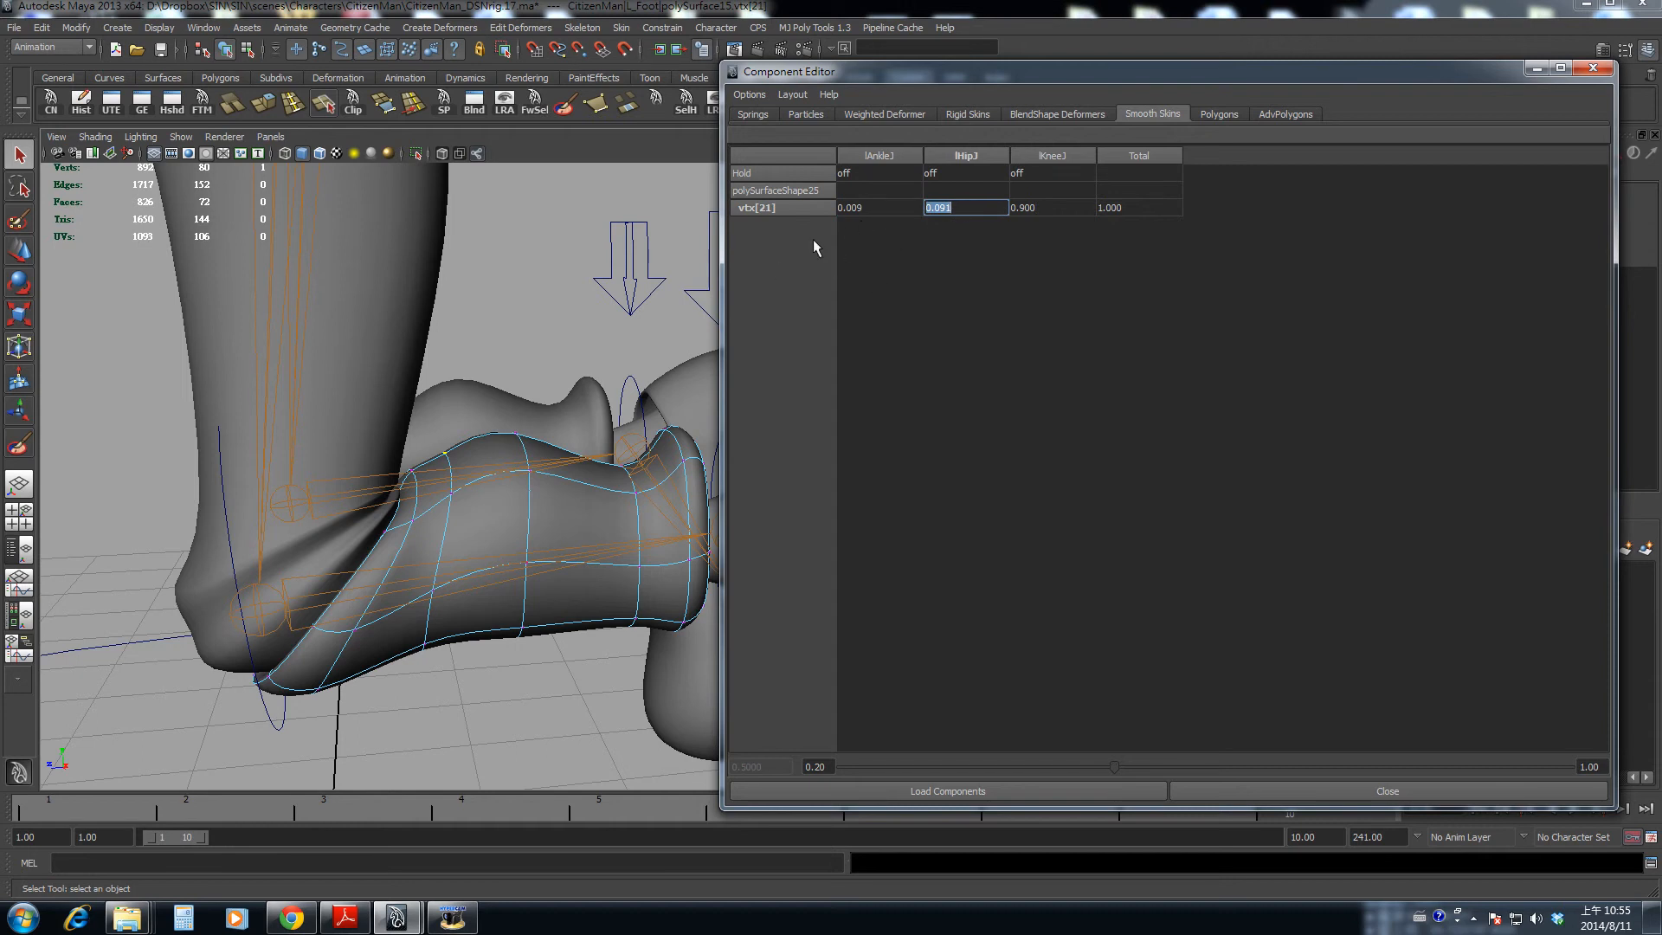
{"action": "left_click", "coordinate": [876, 208]}
{"action": "type", "text": "0"}
{"action": "key", "text": "Return"}
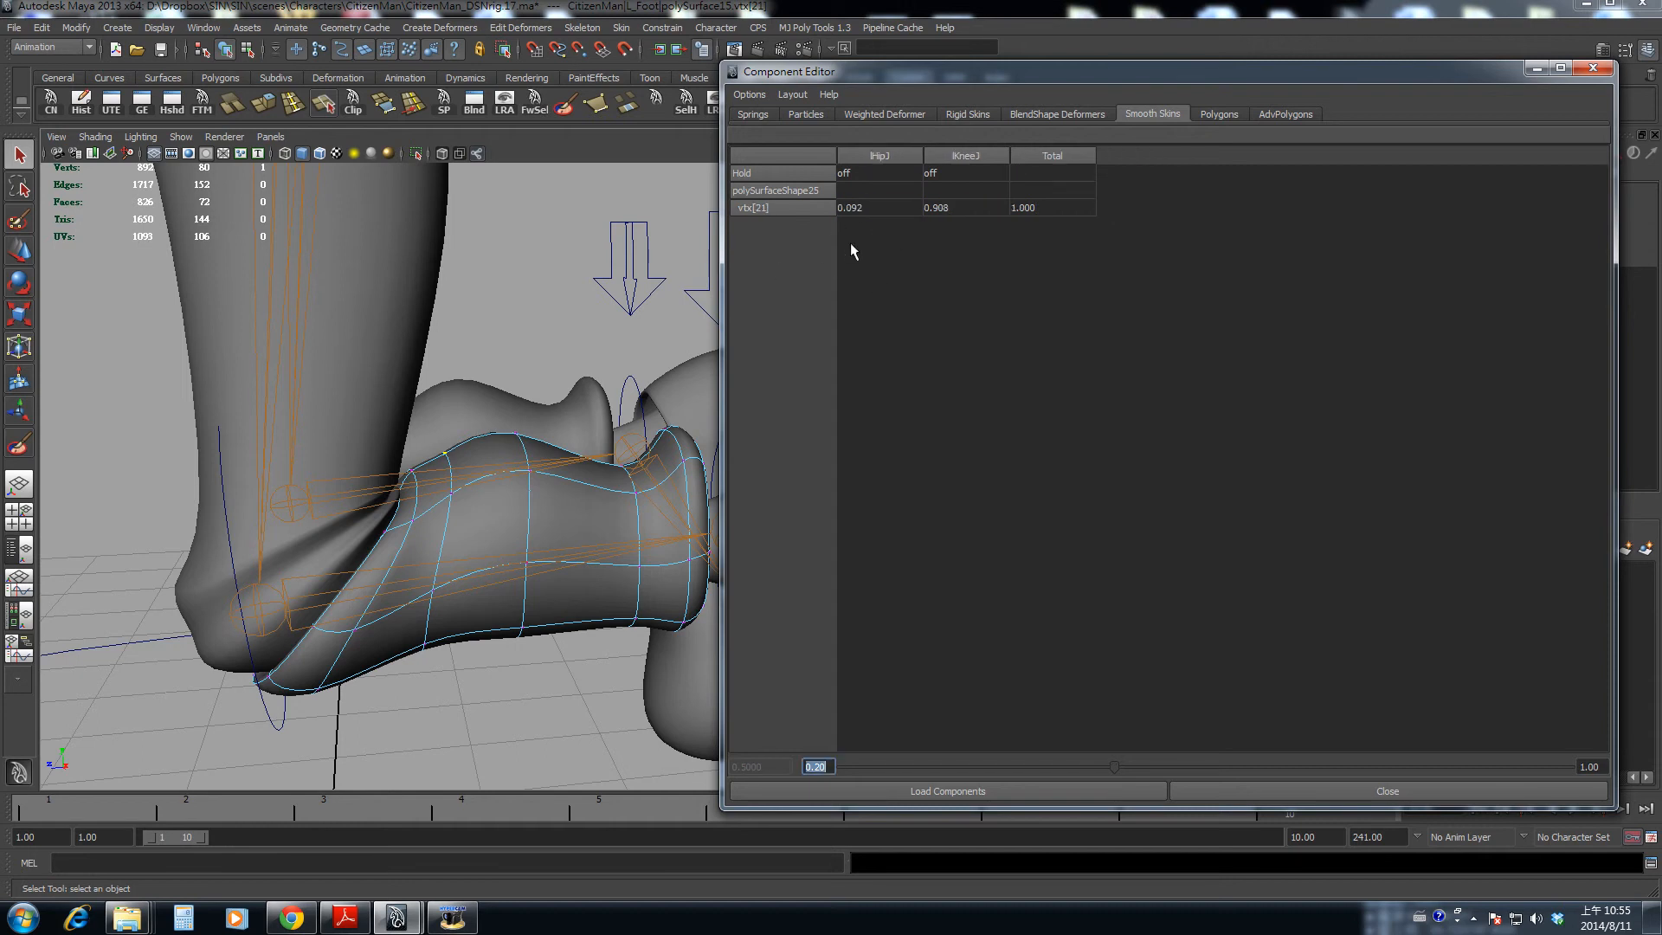
{"action": "left_click_drag", "start_coordinate": [528, 476], "coordinate": [558, 426], "text": "alt"}
{"action": "left_click", "coordinate": [1538, 69]}
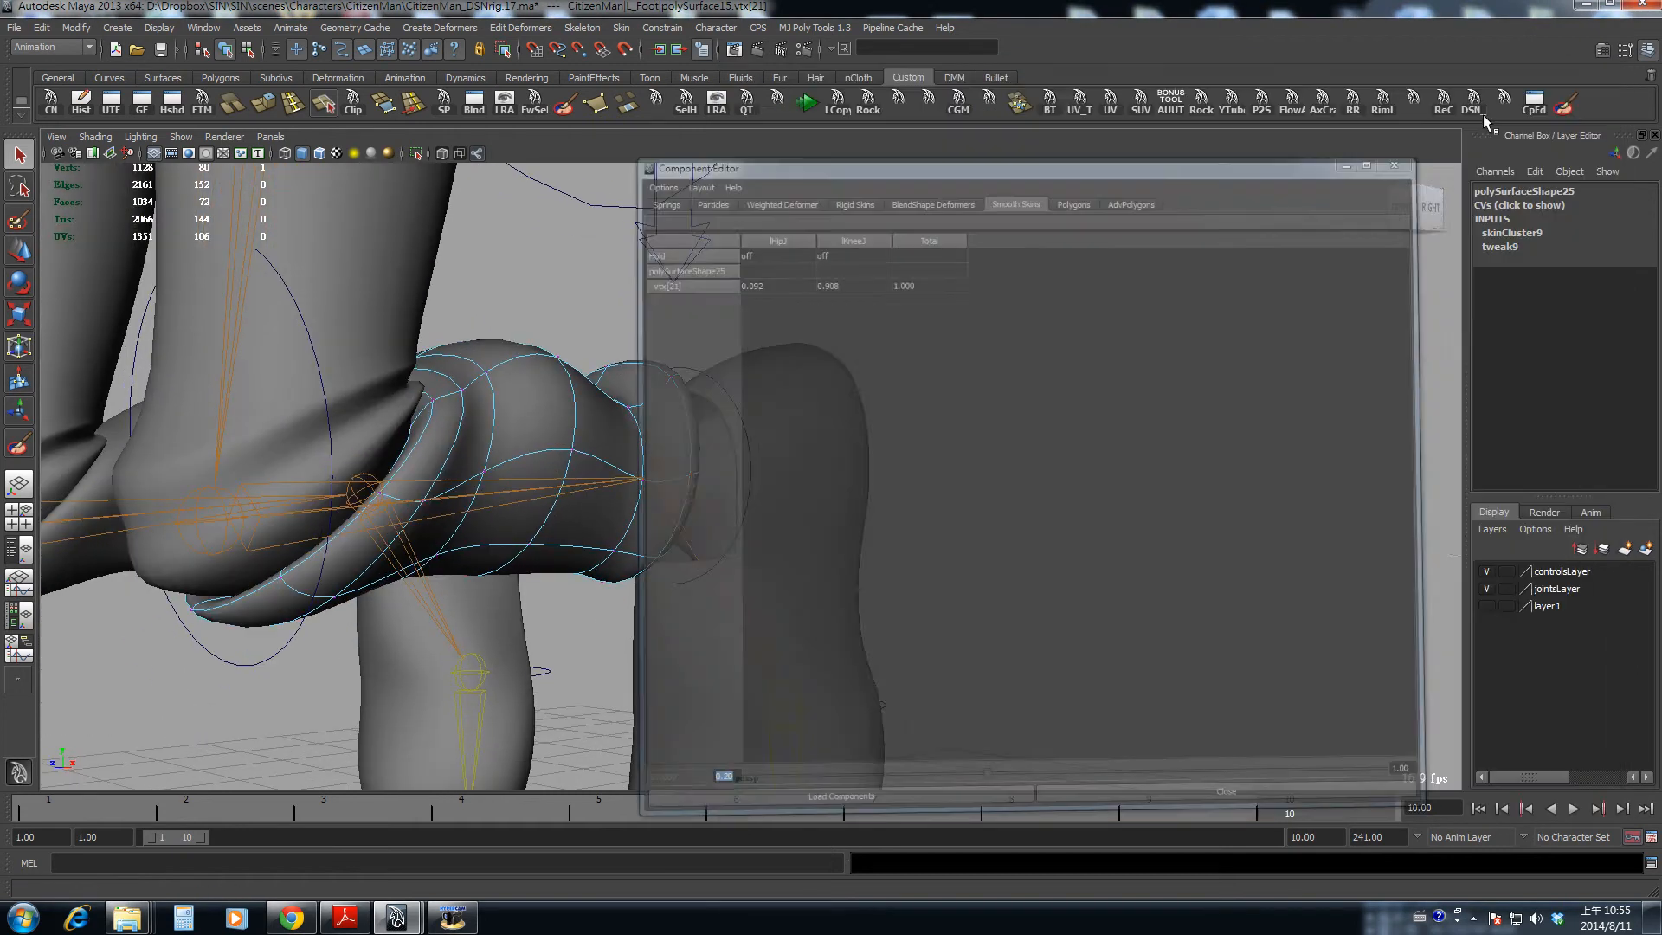
- Return the lower-leg mesh to object mode and examine both bent knees from several angles at frame 10
{"action": "left_click_drag", "start_coordinate": [961, 485], "coordinate": [796, 562], "text": "alt"}
{"action": "right_click_drag", "start_coordinate": [796, 563], "coordinate": [693, 595], "text": "alt"}
{"action": "left_click", "coordinate": [693, 591]}
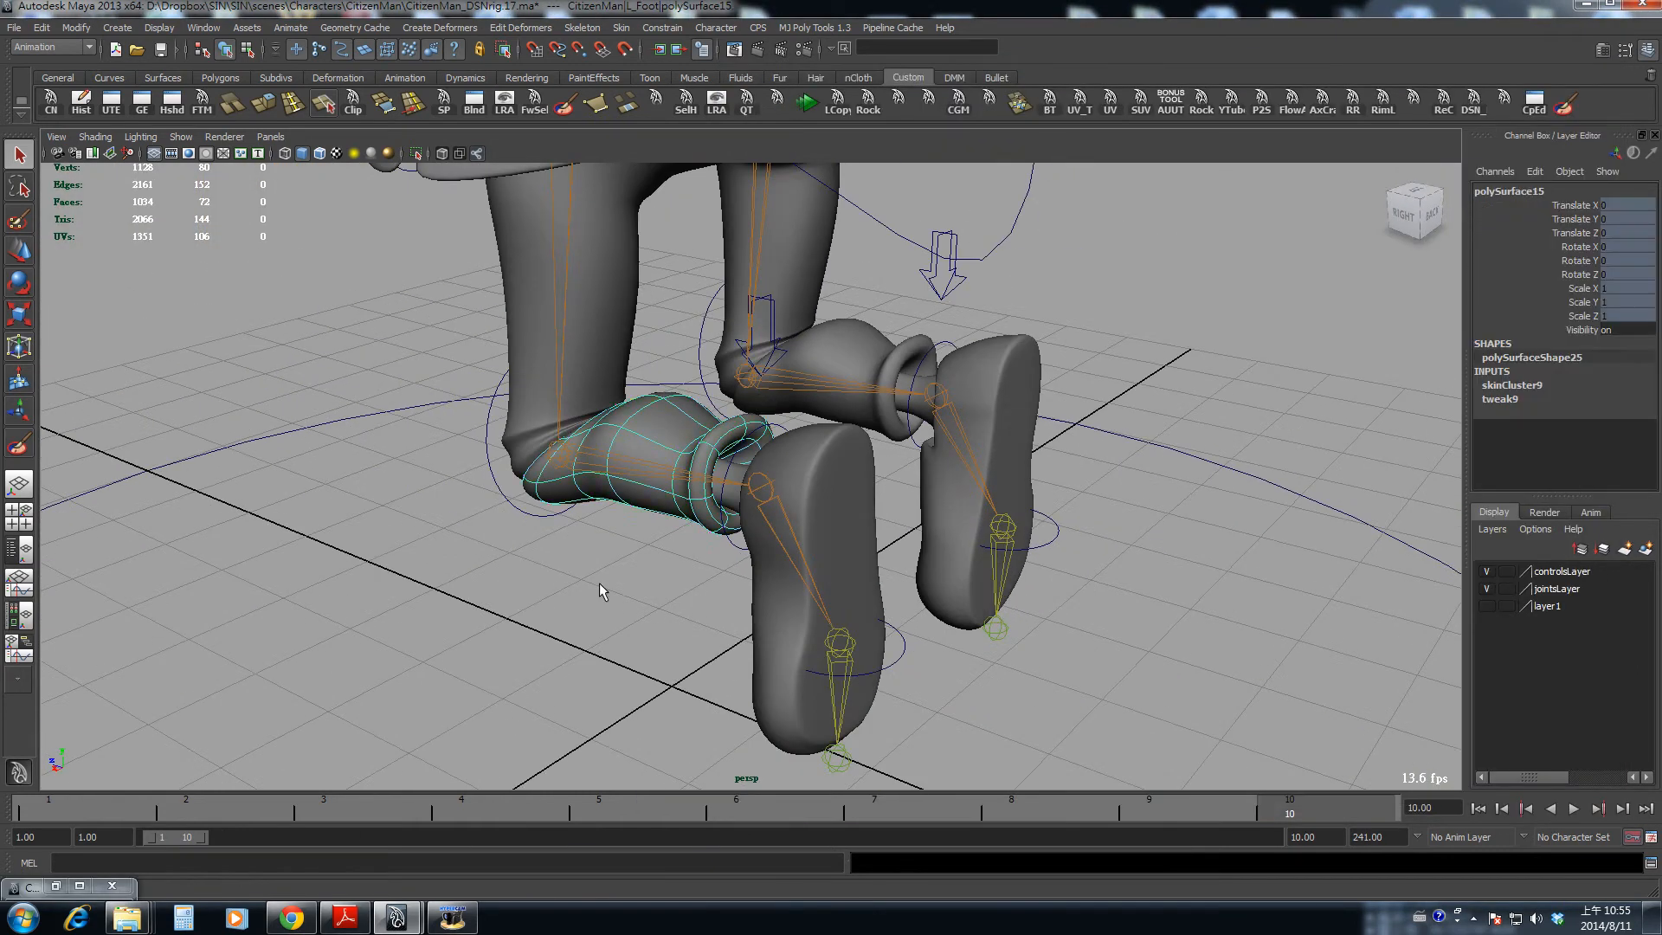
{"action": "key", "text": "alt+v"}
{"action": "left_click_drag", "start_coordinate": [31, 794], "coordinate": [1470, 788]}
{"action": "left_click_drag", "start_coordinate": [588, 554], "coordinate": [721, 508], "text": "alt"}
{"action": "left_click_drag", "start_coordinate": [625, 476], "coordinate": [816, 520], "text": "alt"}
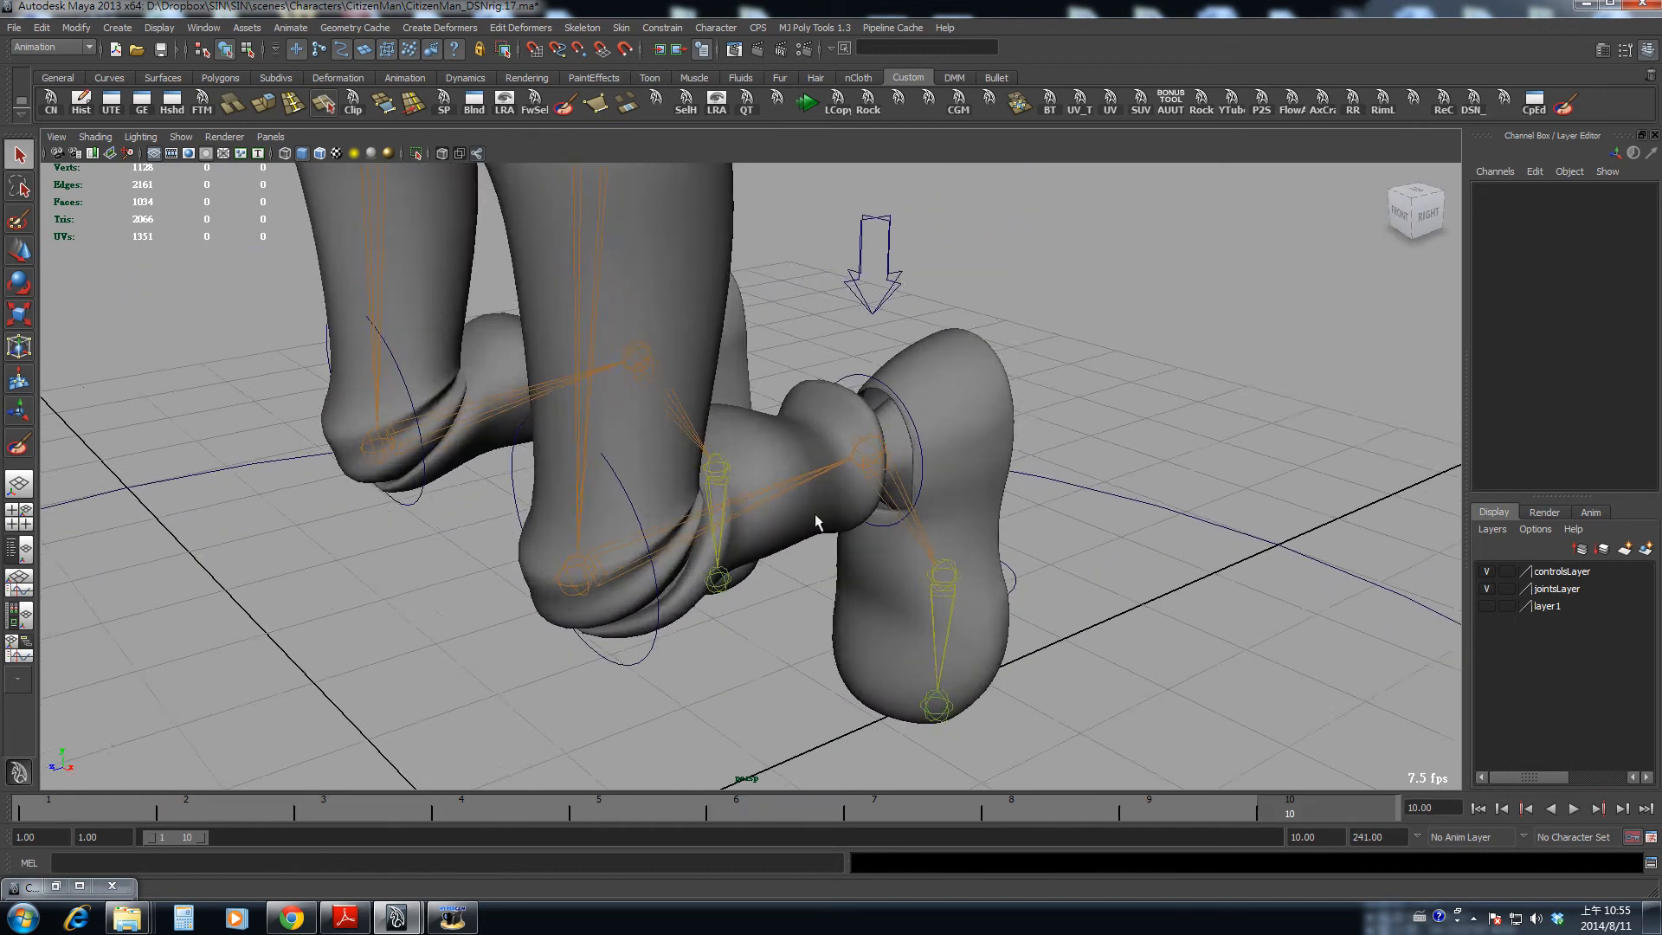
{"action": "right_click_drag", "start_coordinate": [816, 519], "coordinate": [883, 501], "text": "alt"}
{"action": "left_click_drag", "start_coordinate": [939, 523], "coordinate": [814, 606], "text": "alt"}
{"action": "right_click_drag", "start_coordinate": [814, 606], "coordinate": [736, 744], "text": "alt"}
{"action": "left_click_drag", "start_coordinate": [735, 745], "coordinate": [740, 725], "text": "alt"}
- Play the knee-bend animation, stop it at frame 1, and frame the lower legs from the side
{"action": "key", "text": "alt+v"}
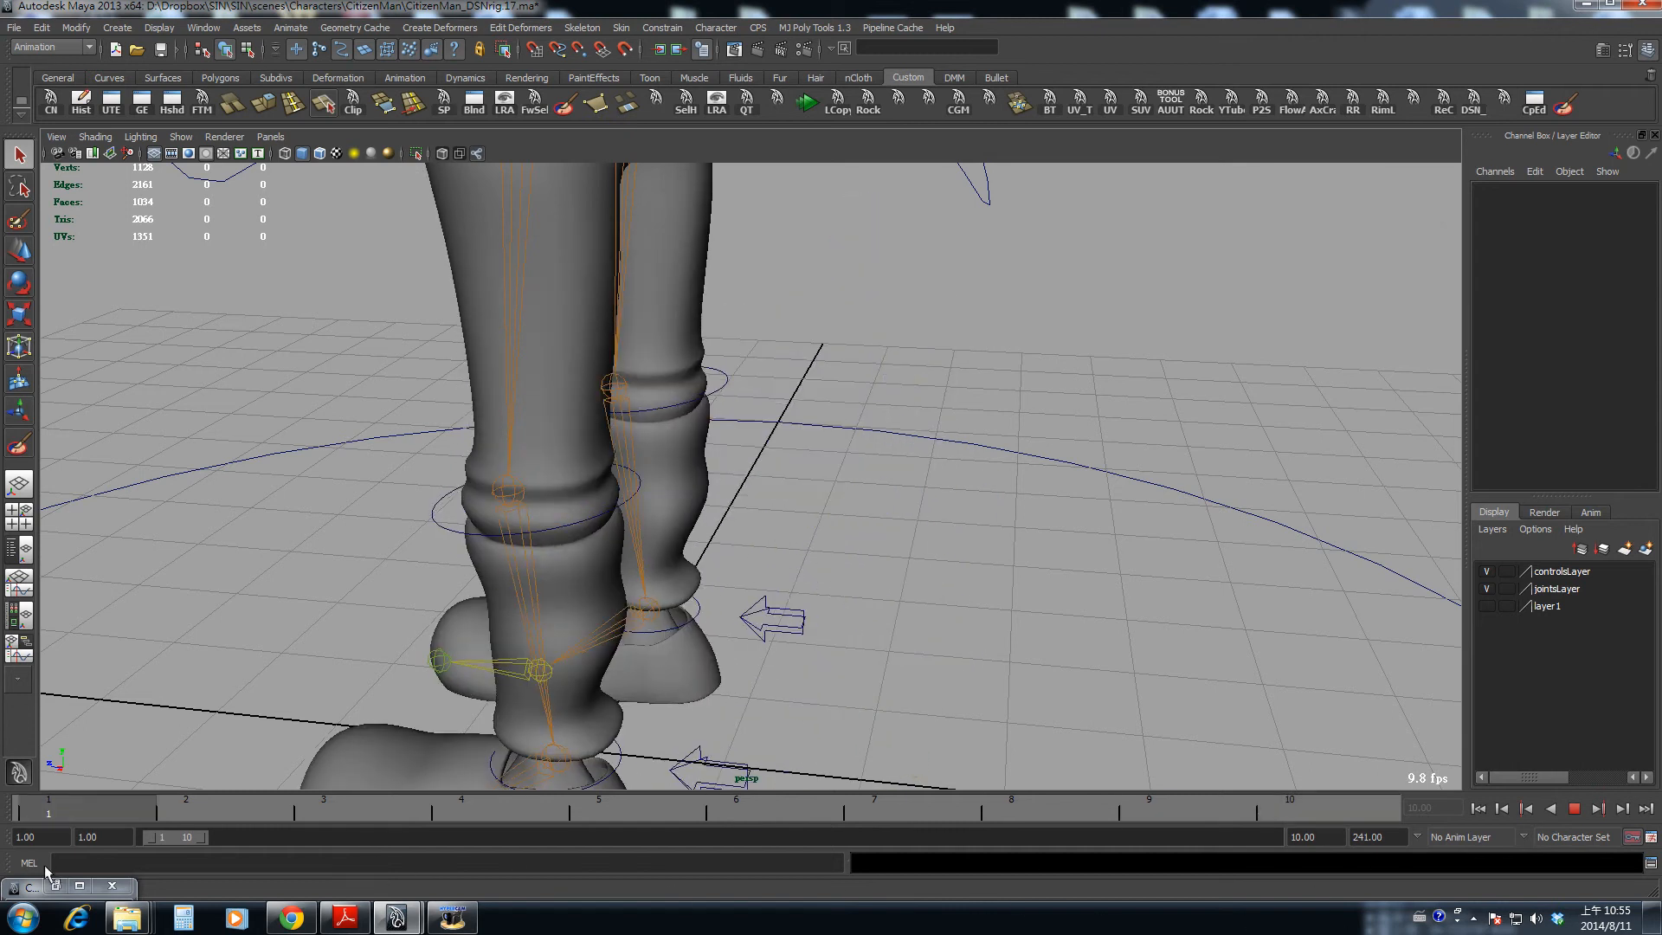
{"action": "key", "text": "alt+v"}
{"action": "middle_click_drag", "start_coordinate": [575, 768], "coordinate": [628, 593], "text": "alt"}
{"action": "mouse_move", "coordinate": [628, 593]}
{"action": "left_mouse_down", "text": "alt"}
{"action": "mouse_move", "coordinate": [710, 544]}
{"action": "mouse_move", "coordinate": [692, 578]}
{"action": "mouse_move", "coordinate": [658, 476]}
{"action": "mouse_move", "coordinate": [684, 572]}
{"action": "mouse_move", "coordinate": [667, 480]}
{"action": "mouse_move", "coordinate": [727, 589]}
{"action": "mouse_move", "coordinate": [718, 552]}
{"action": "left_mouse_up", "text": "alt"}
{"action": "left_click", "coordinate": [691, 591]}
{"action": "key", "text": "e"}
{"action": "key", "text": "ctrl+z"}
{"action": "key", "text": "ctrl+z"}
{"action": "key", "text": "6"}
{"action": "key", "text": "ctrl+z"}
{"action": "key", "text": "5"}
{"action": "key", "text": "q"}
- Examine the left ankle area by selecting the lower-leg mesh, L_Leg, L_Shoe and the lAnkleJ joint in turn
{"action": "left_click", "coordinate": [665, 536]}
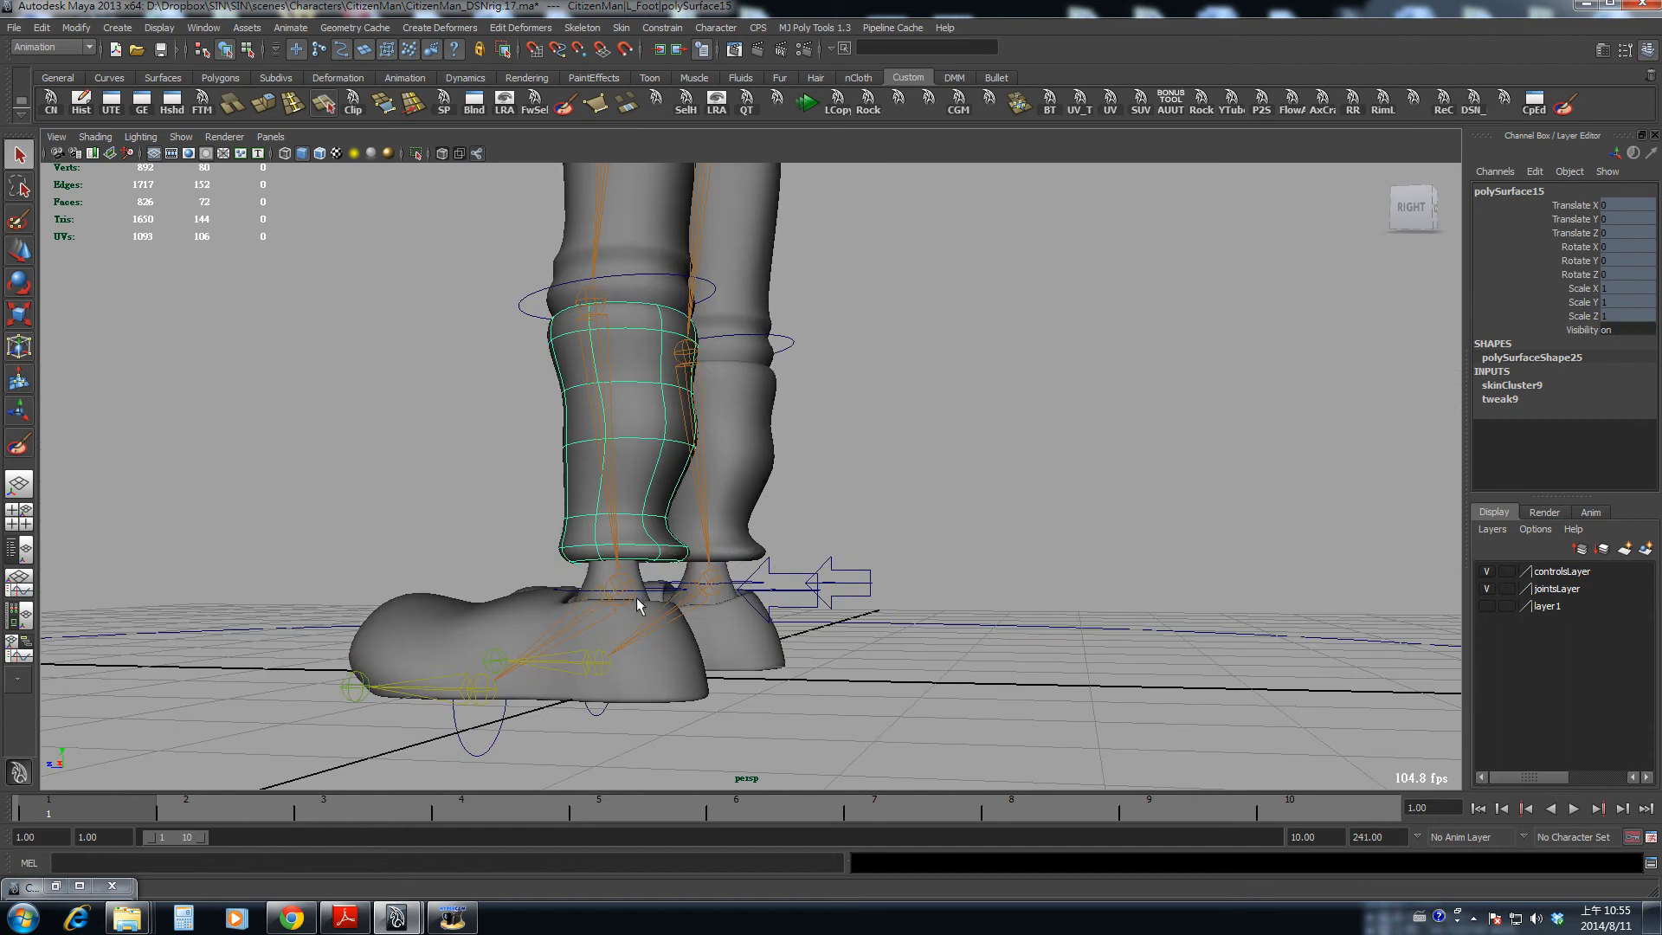
{"action": "left_click_drag", "start_coordinate": [637, 597], "coordinate": [590, 606], "text": "alt"}
{"action": "left_click", "coordinate": [590, 606]}
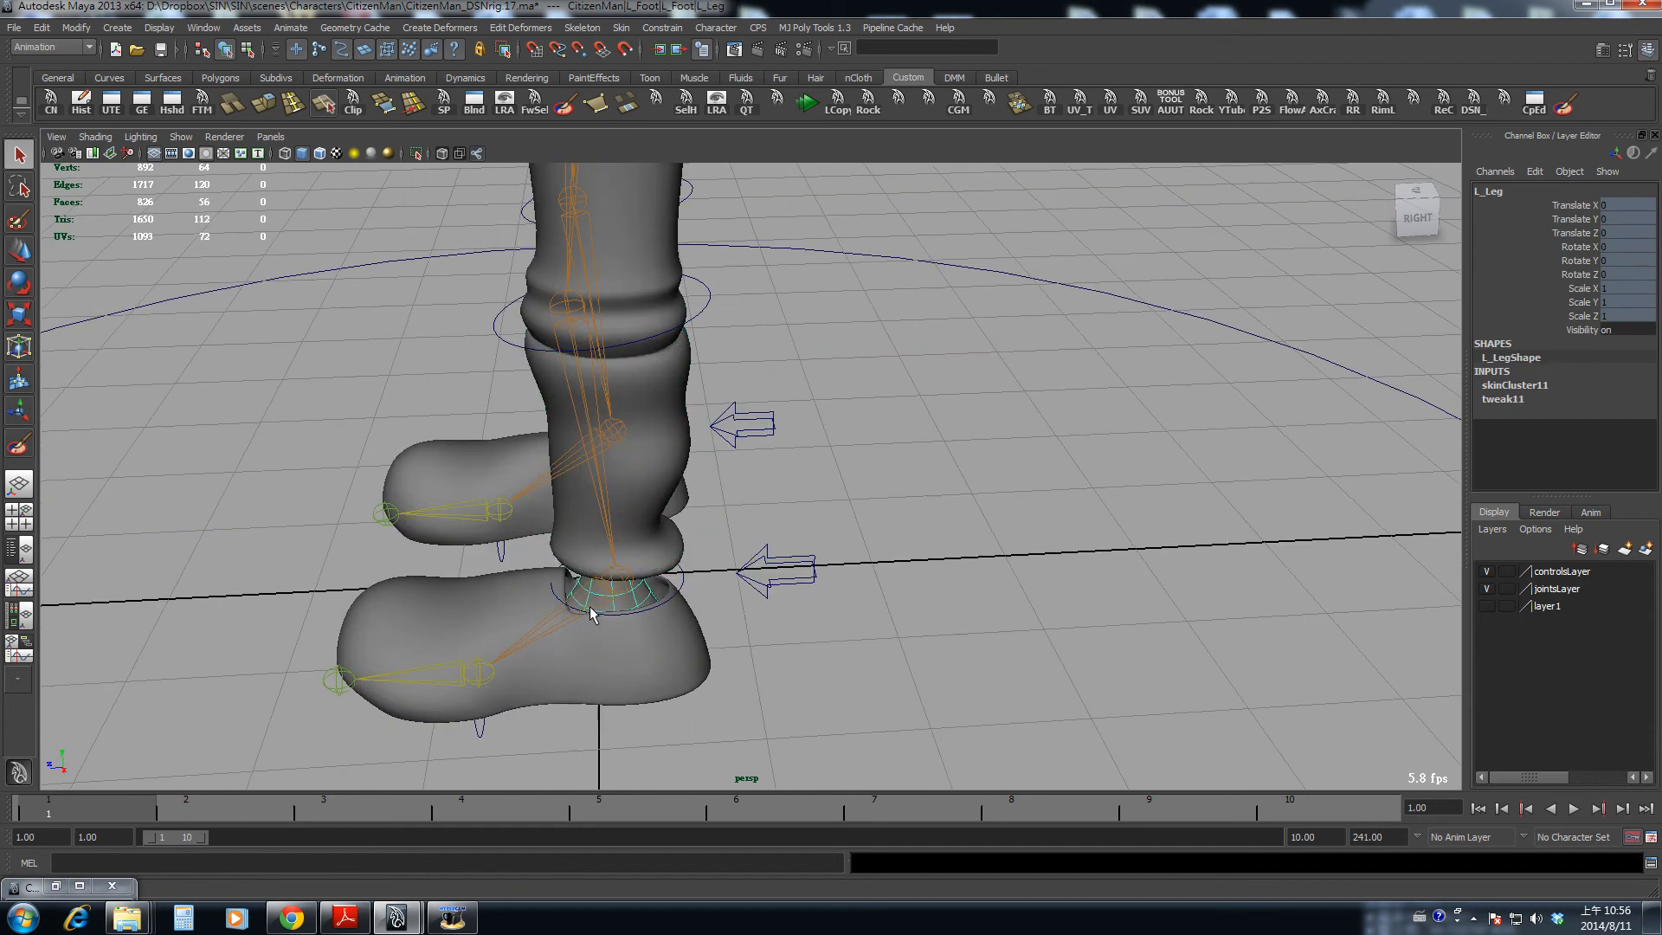
{"action": "left_click_drag", "start_coordinate": [708, 603], "coordinate": [559, 620], "text": "alt"}
{"action": "left_click", "coordinate": [559, 620]}
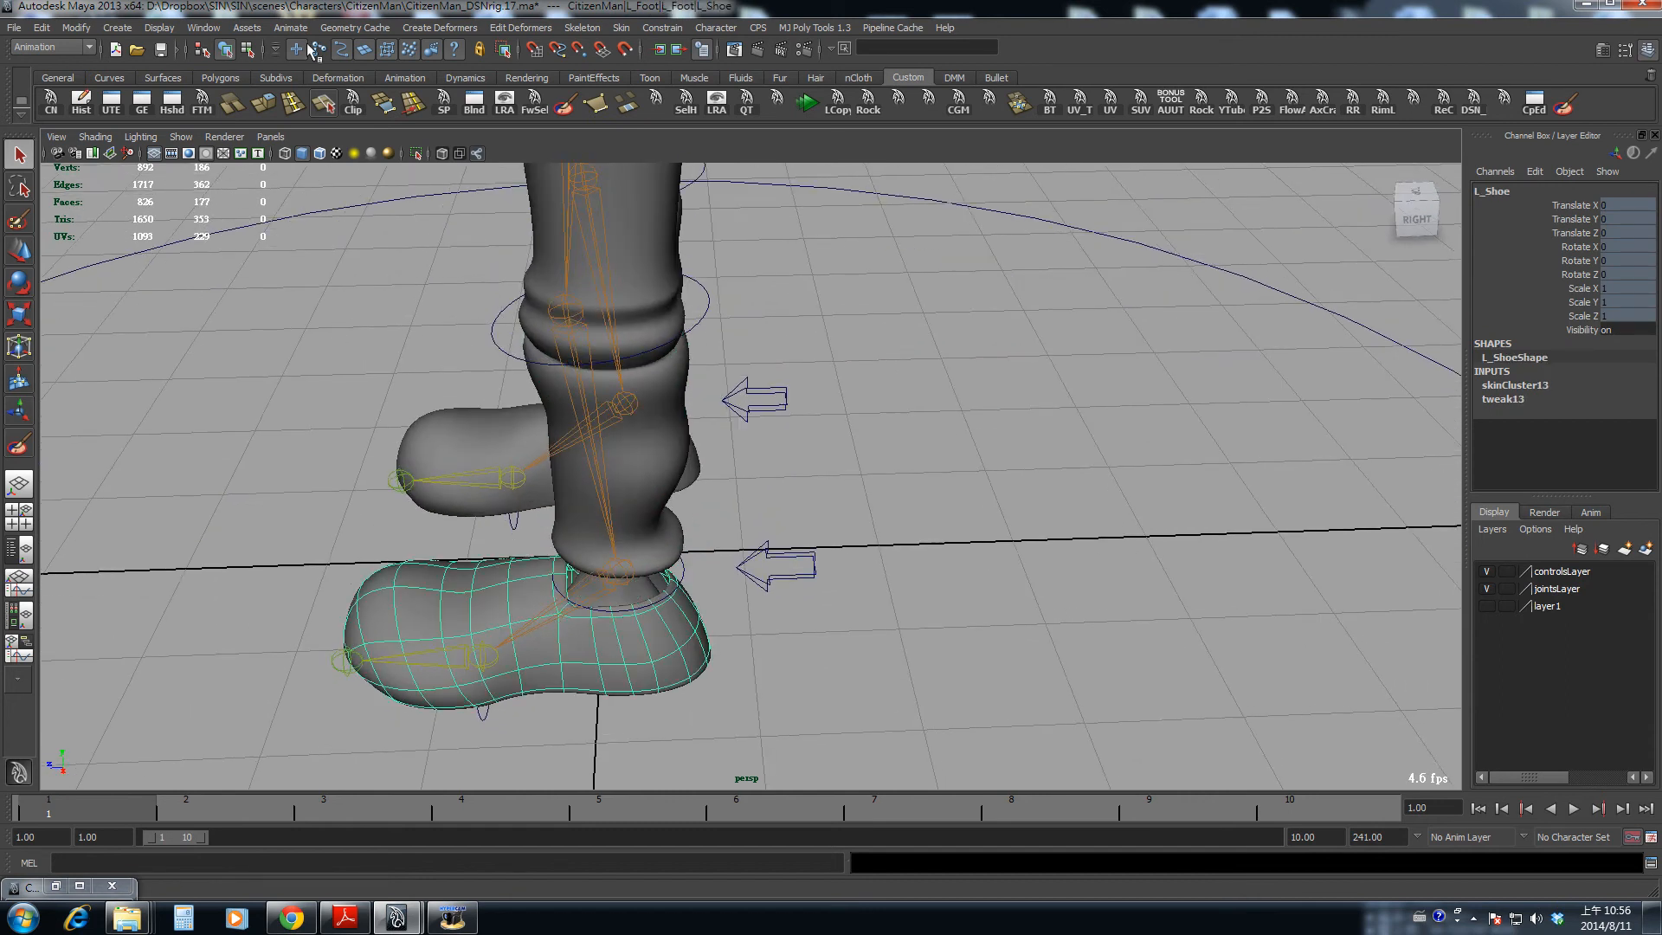
{"action": "left_click", "coordinate": [557, 624], "text": "shift"}
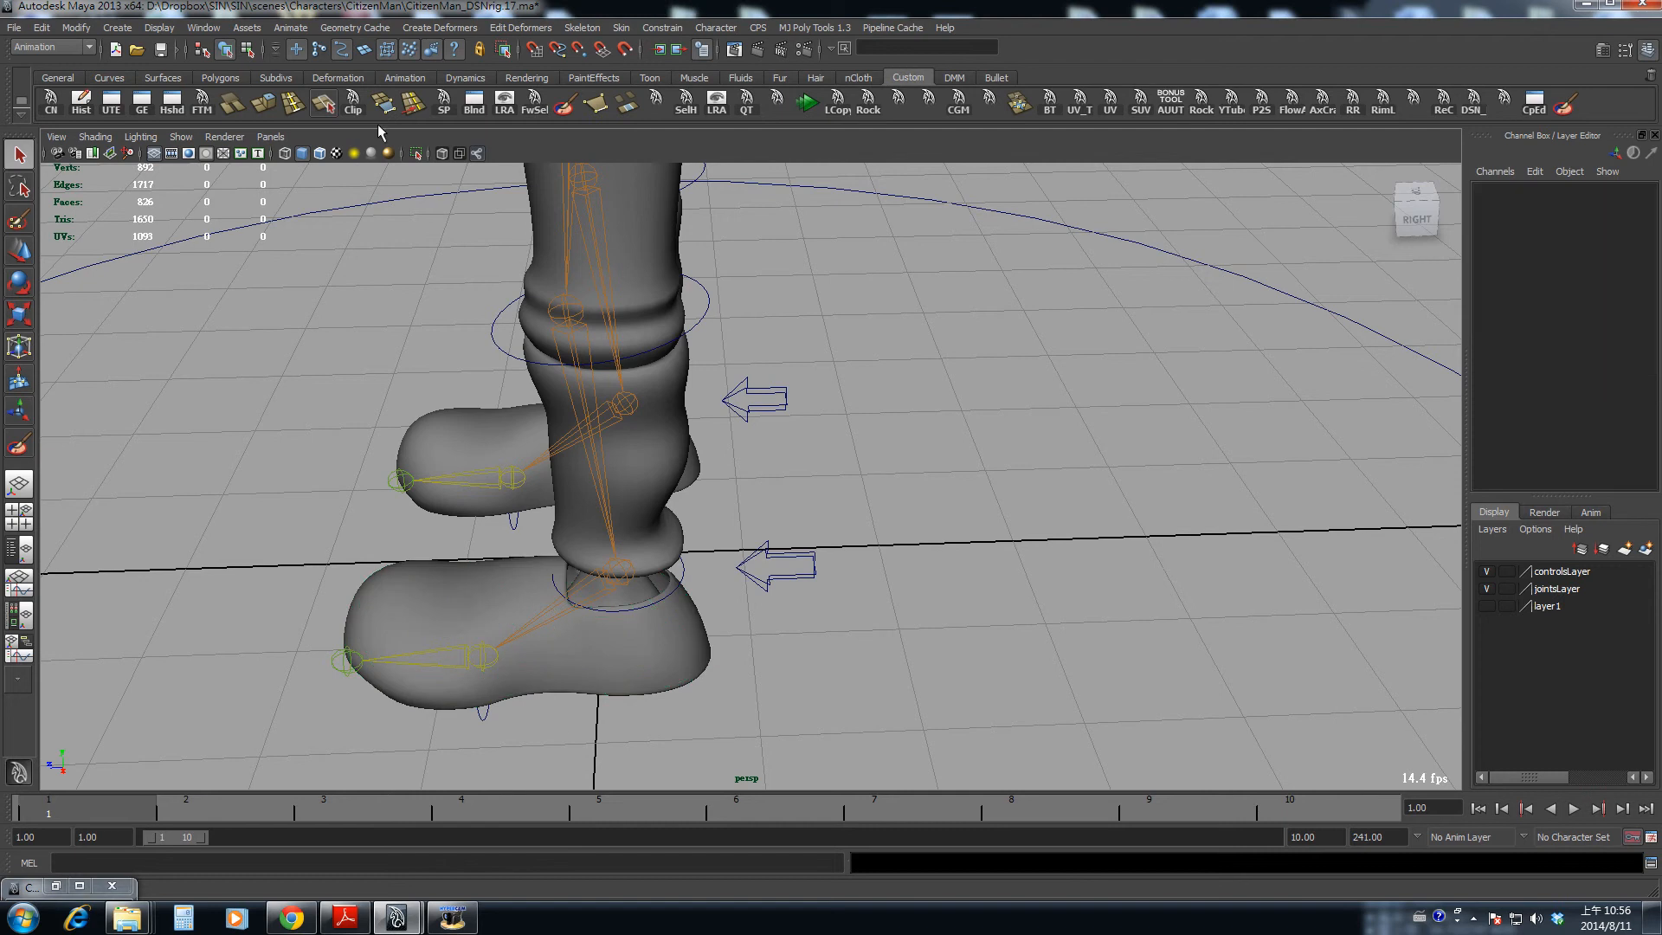
{"action": "left_click", "coordinate": [588, 611]}
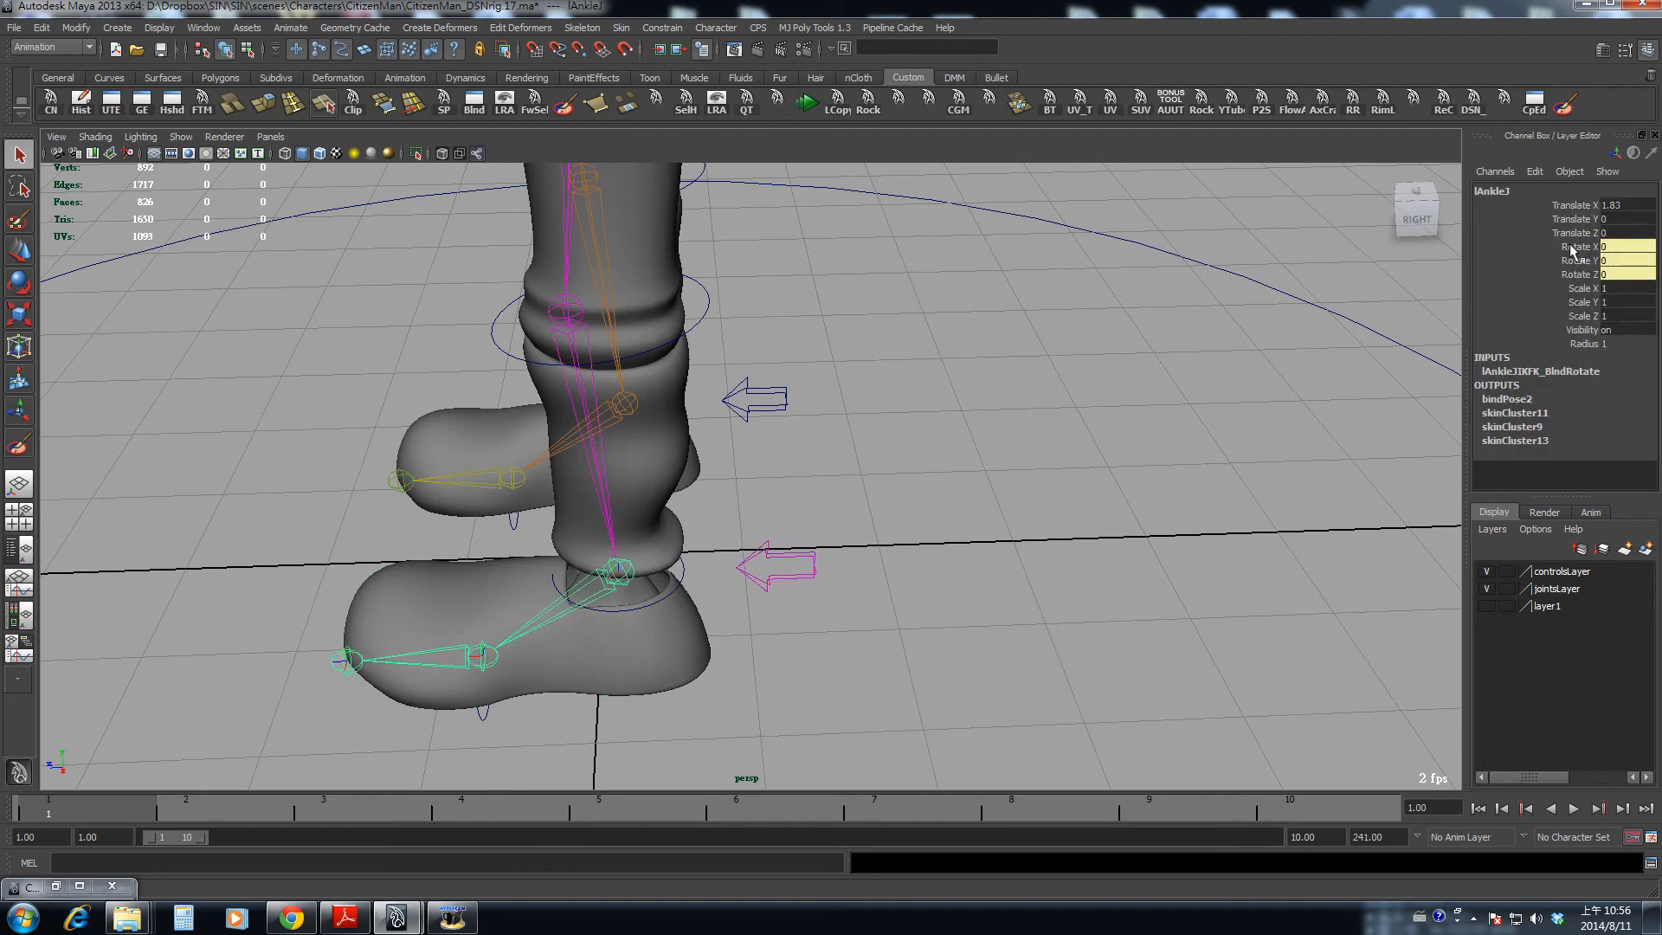
{"action": "left_click_drag", "start_coordinate": [832, 636], "coordinate": [836, 573], "text": "alt"}
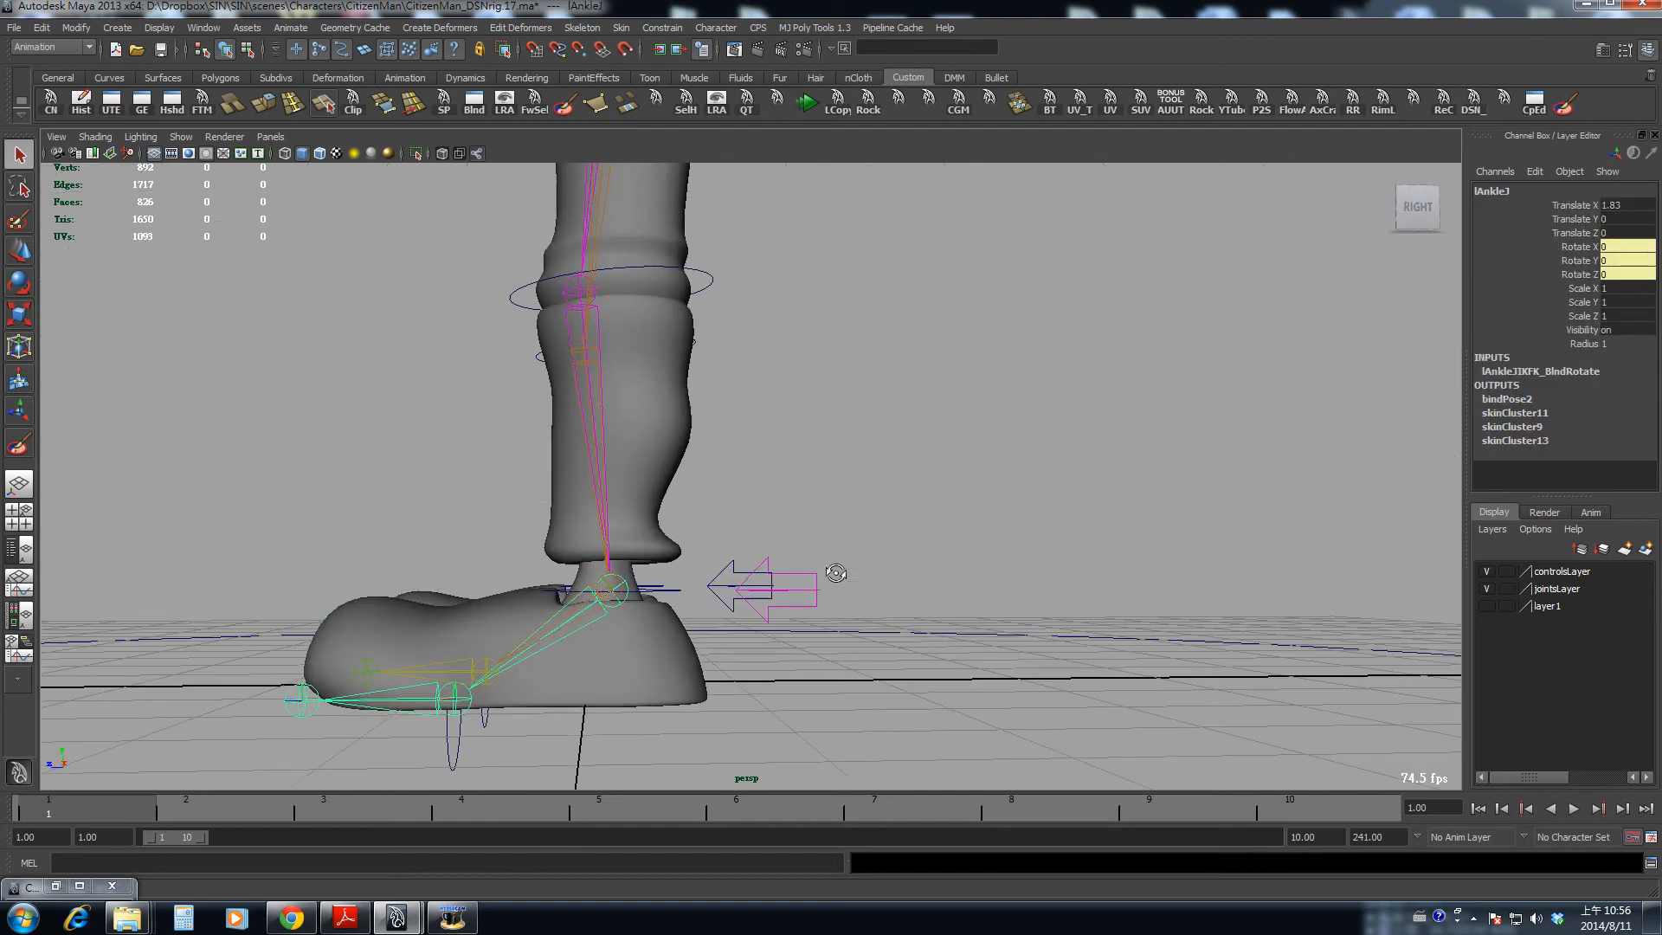
{"action": "left_click", "coordinate": [641, 544]}
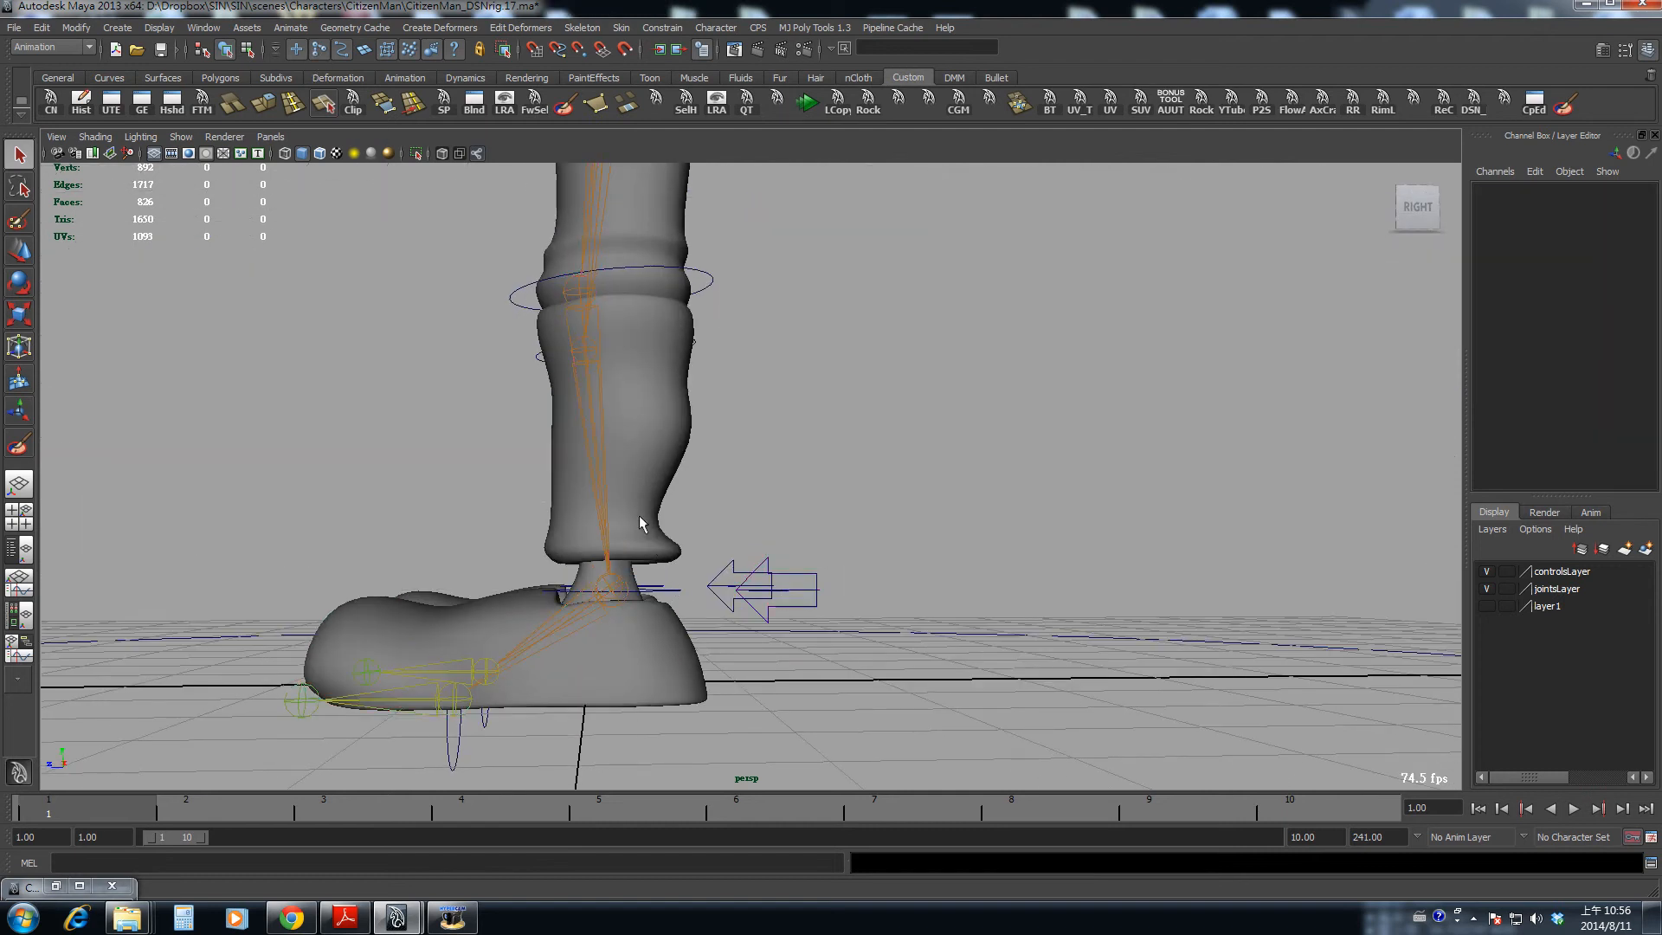
- Isolate the left lower-leg mesh and load the vertices around its ankle end from the side view into the Component Editor
{"action": "left_click", "coordinate": [625, 468]}
{"action": "key", "text": "shift+i"}
{"action": "right_click_drag", "start_coordinate": [614, 533], "coordinate": [548, 511]}
{"action": "left_click_drag", "start_coordinate": [524, 496], "coordinate": [712, 598]}
{"action": "key", "text": "space"}
{"action": "key", "text": "space"}
{"action": "middle_click_drag", "start_coordinate": [720, 610], "coordinate": [717, 357], "text": "alt"}
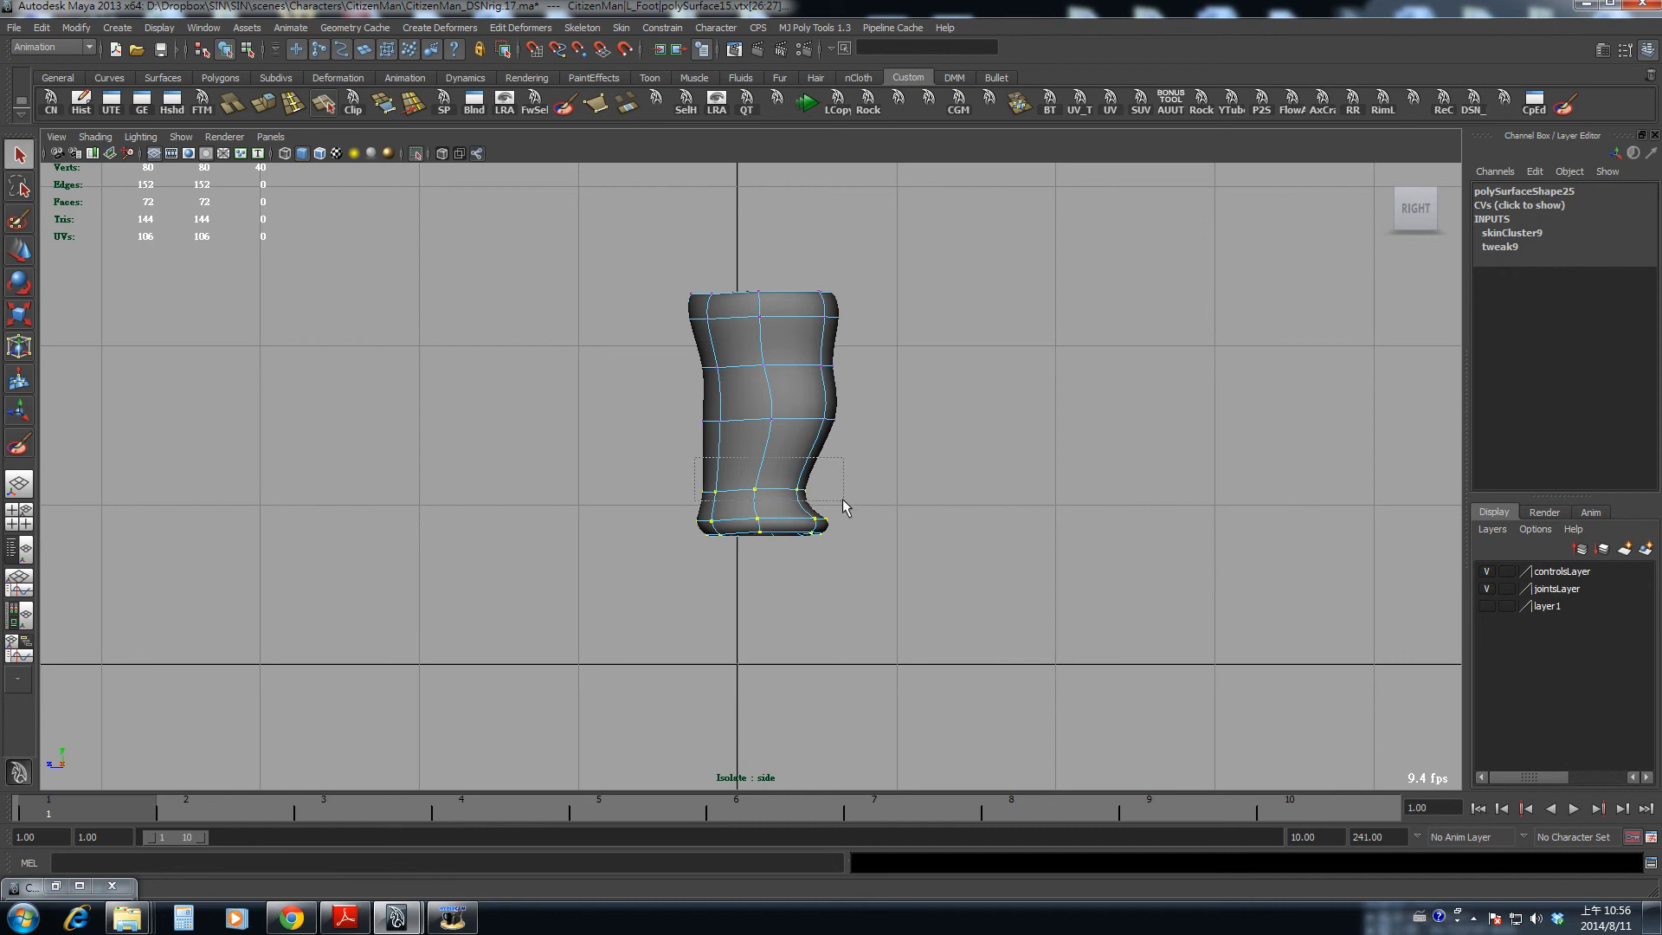
{"action": "left_click", "coordinate": [1534, 102]}
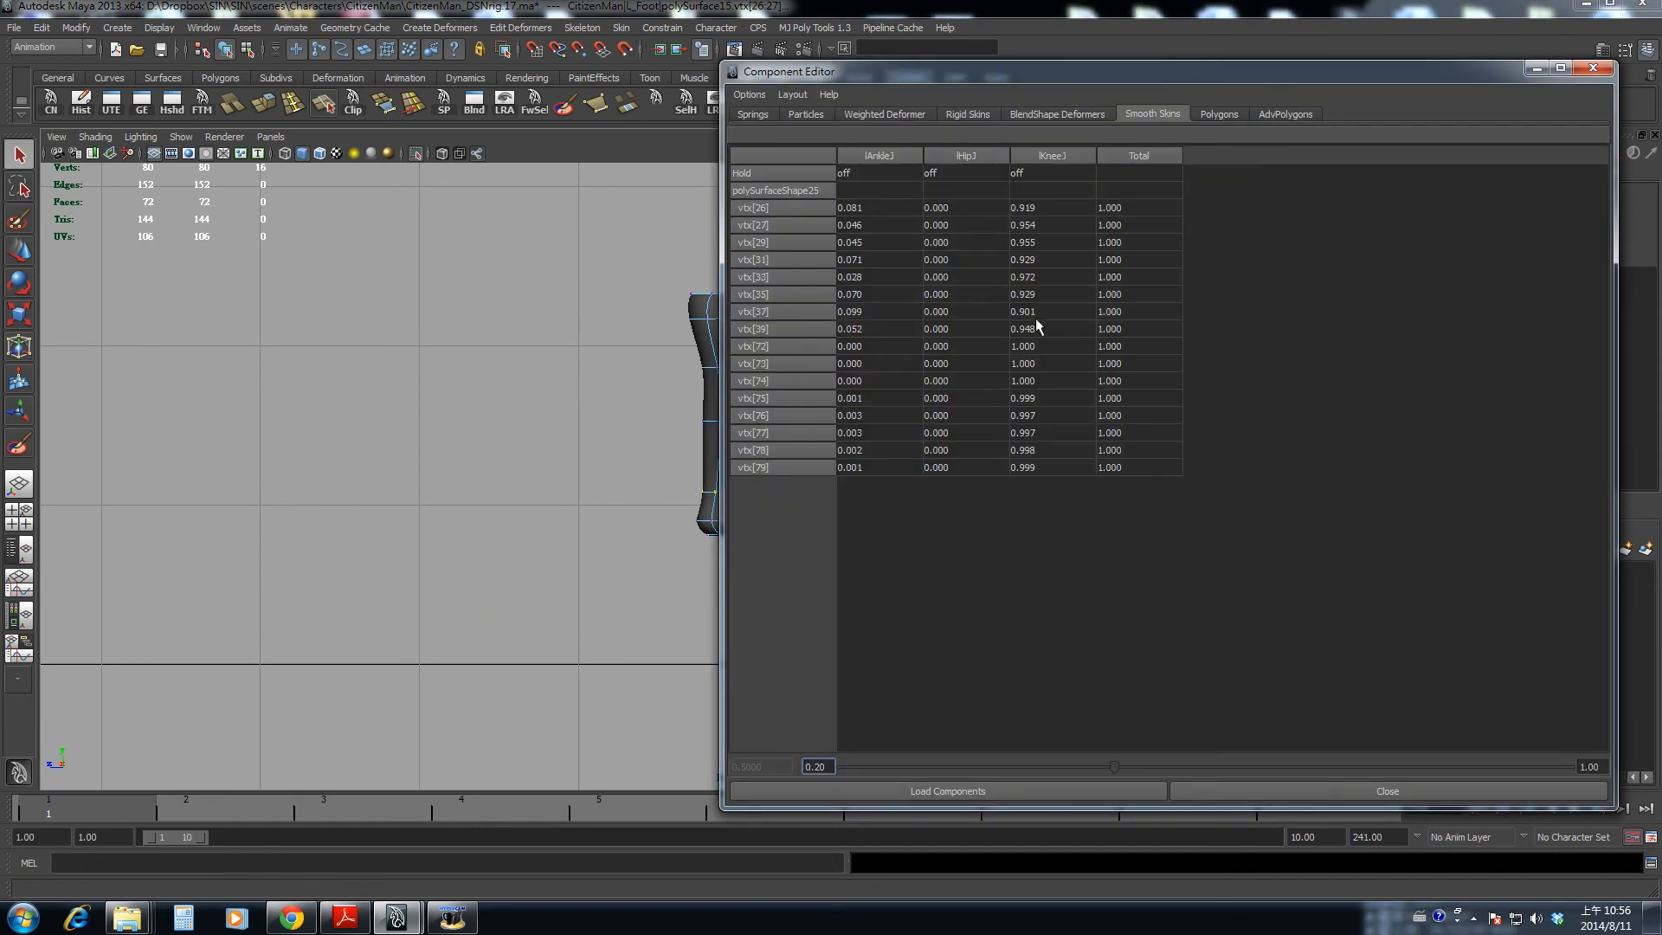
- Set the lAnkleJ weight of the loaded vertices just above the left lower leg's ankle hem to 0
{"action": "left_click_drag", "start_coordinate": [883, 212], "coordinate": [885, 485]}
{"action": "type", "text": "0"}
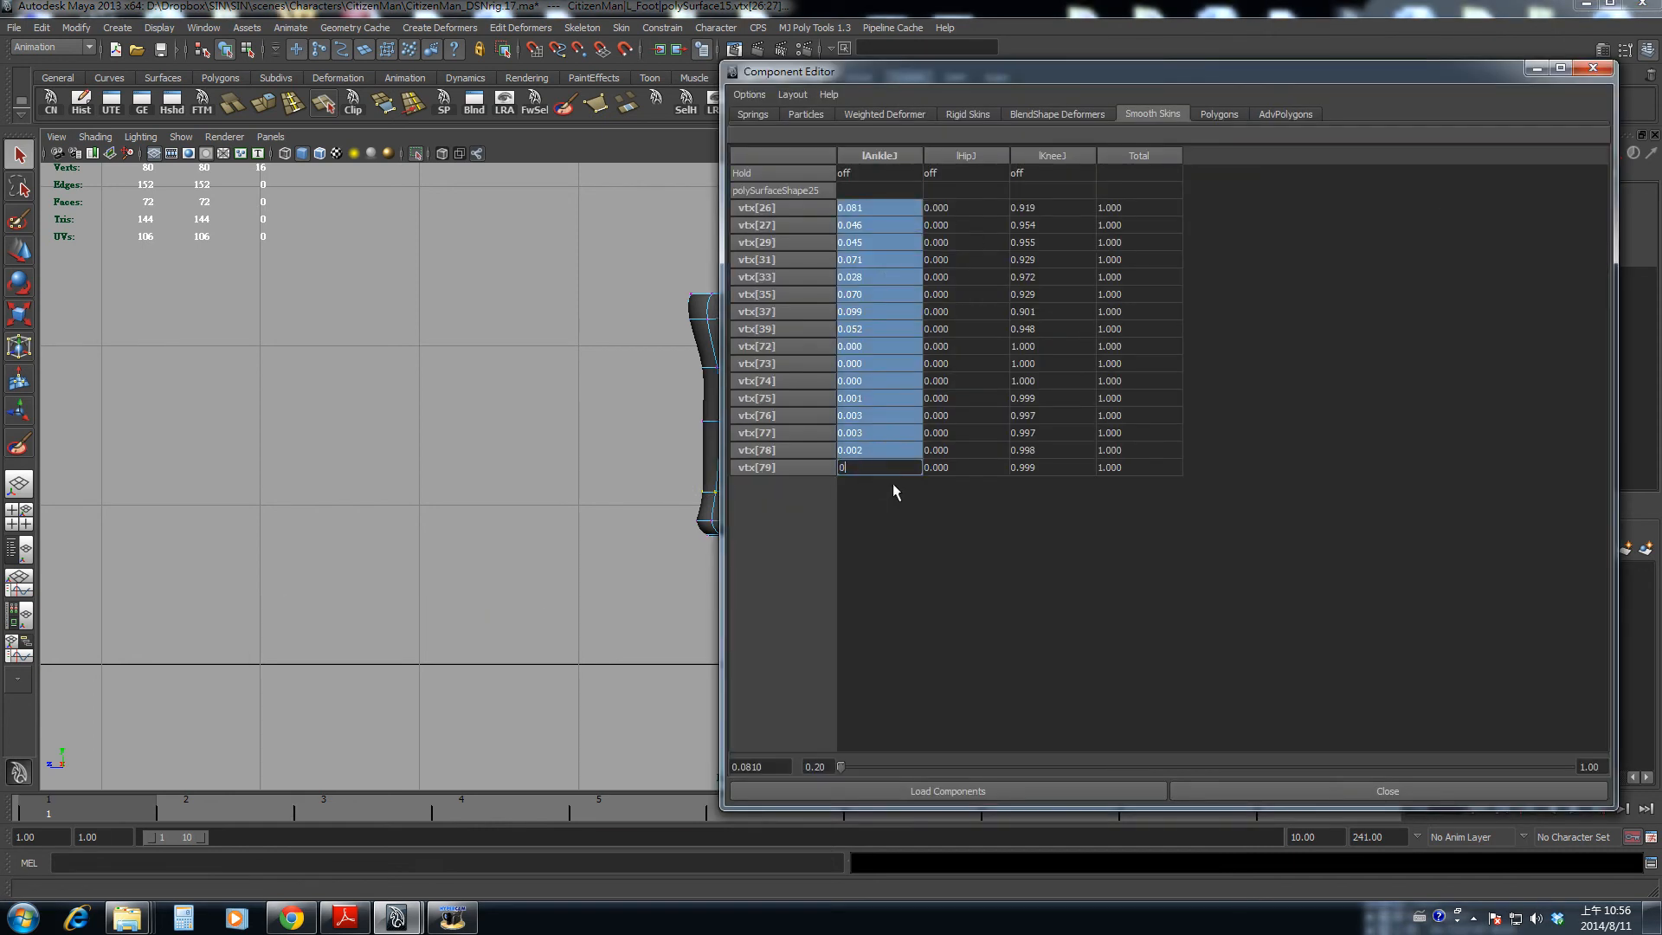
{"action": "key", "text": "Return"}
{"action": "key", "text": "f"}
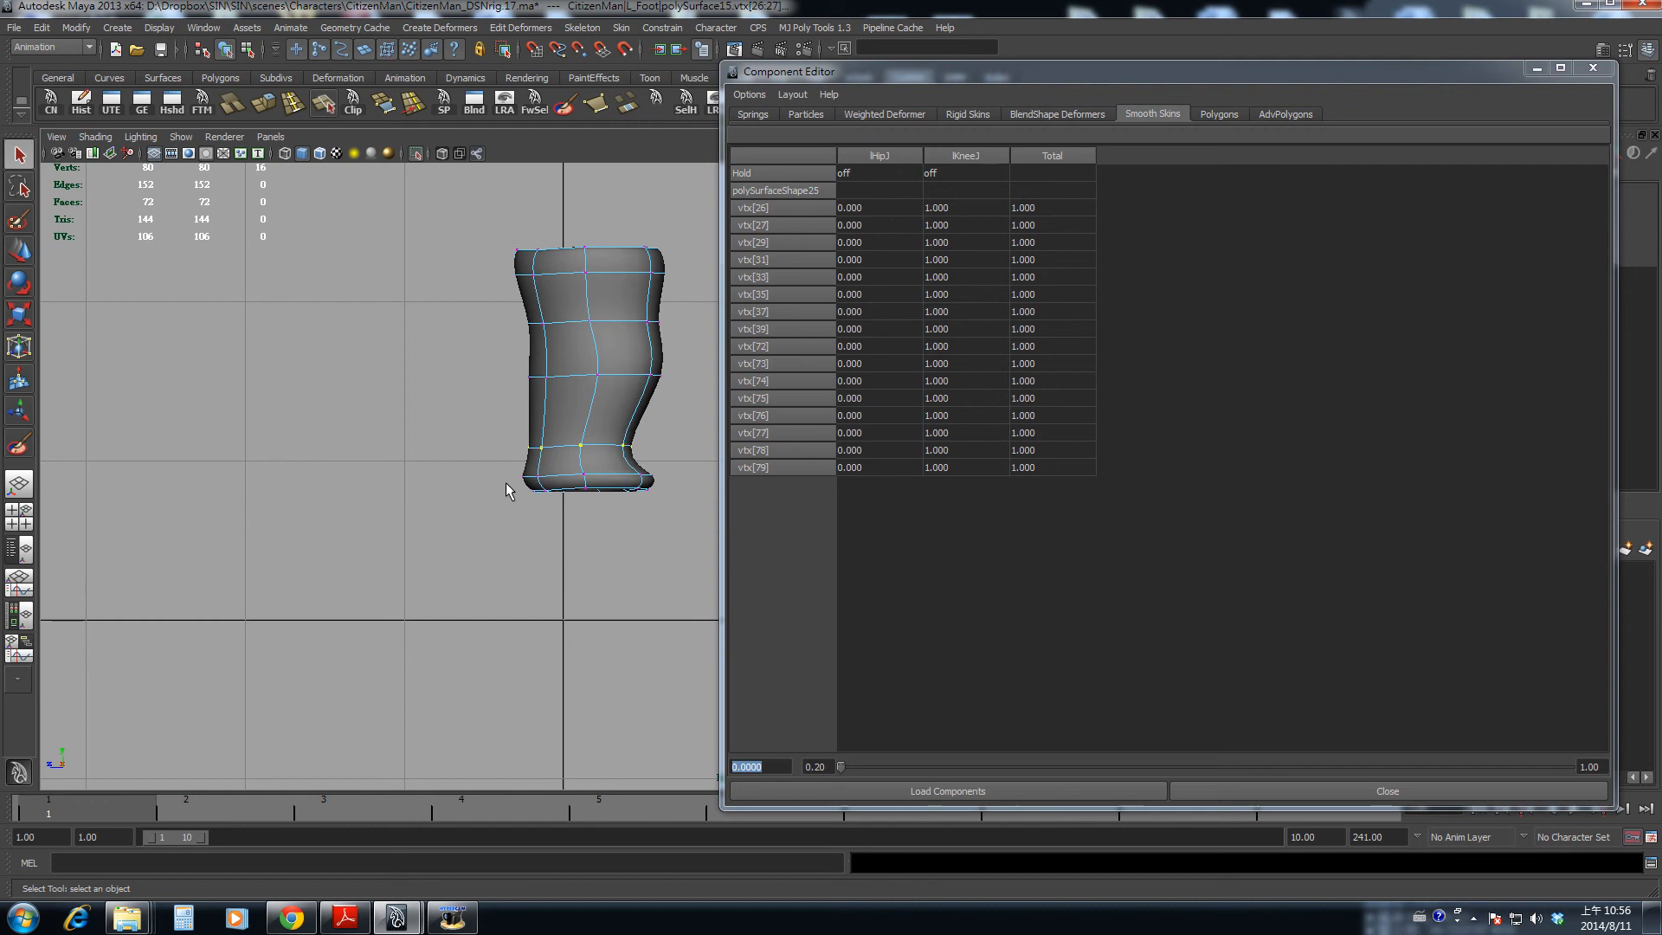
- Set the lAnkleJ weight of the left lower-leg mesh's bottom hem vertices to 0.2 and exit isolation to show the whole character
{"action": "left_click_drag", "start_coordinate": [705, 518], "coordinate": [706, 519]}
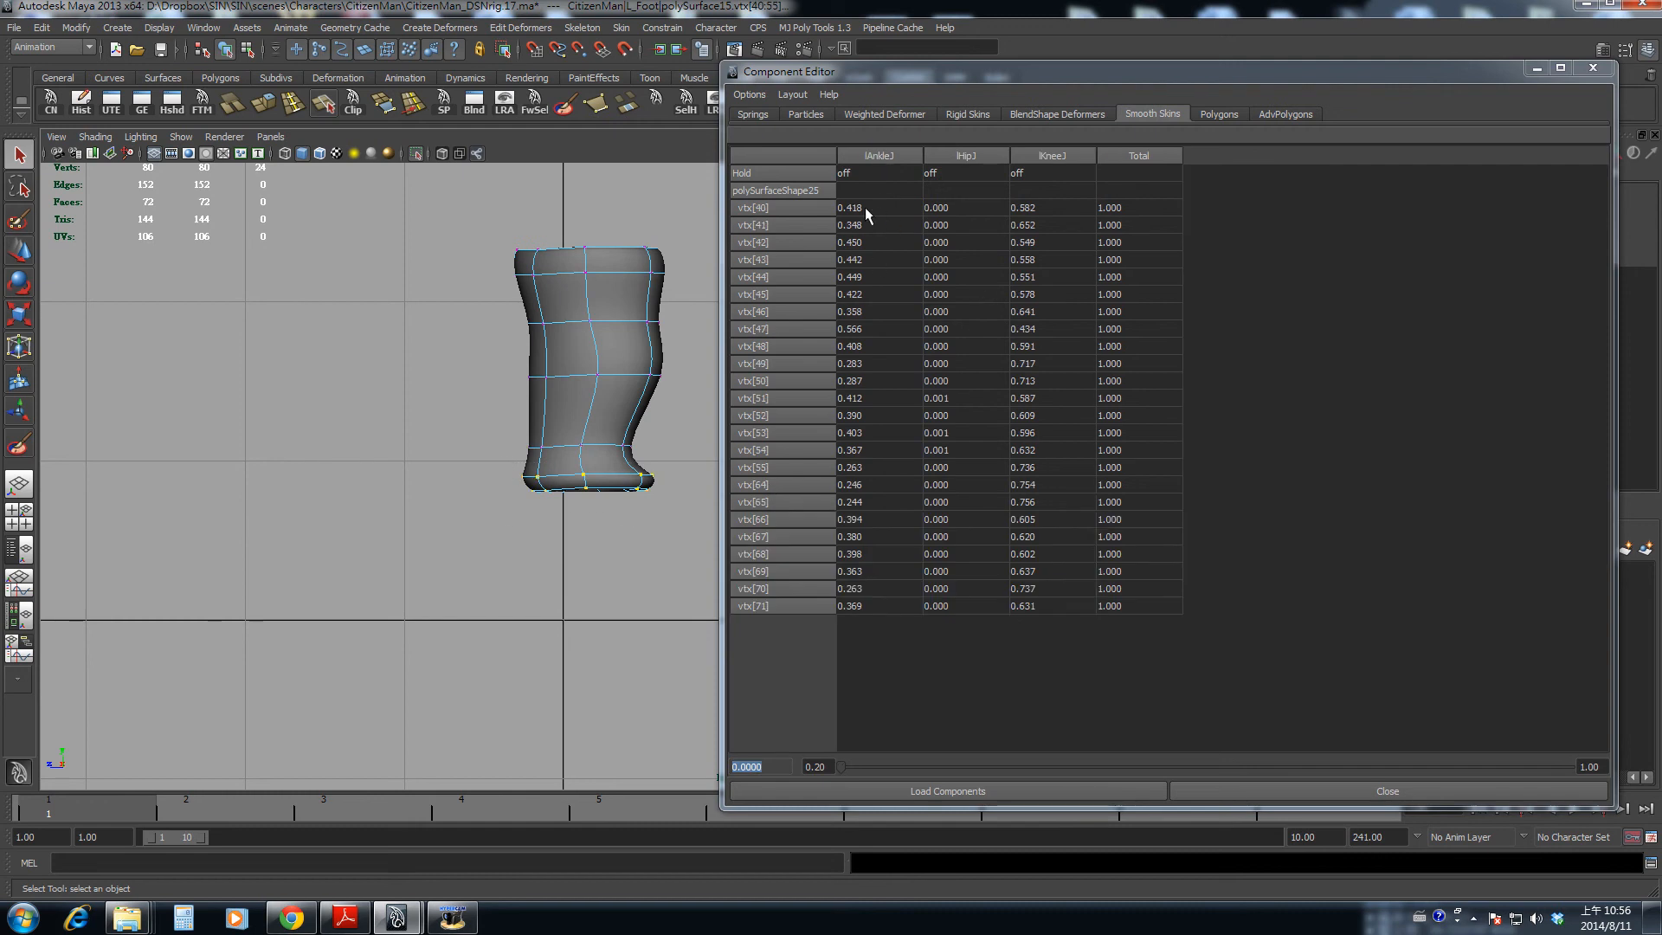
{"action": "left_click_drag", "start_coordinate": [865, 206], "coordinate": [857, 606]}
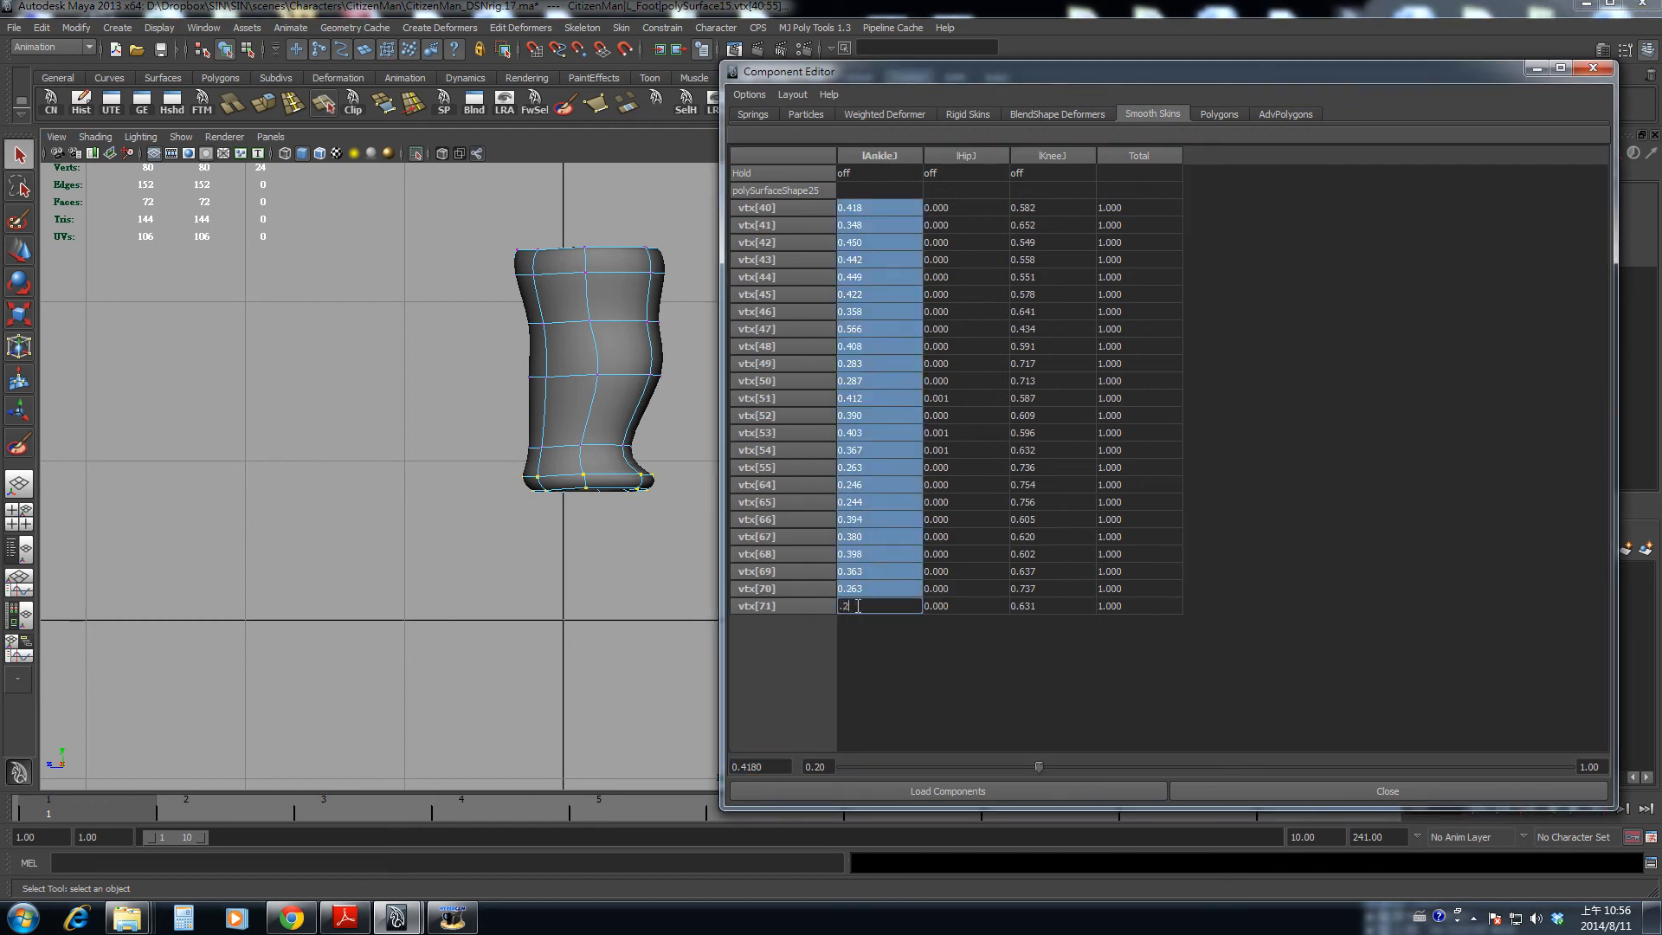
{"action": "type", "text": ".2"}
{"action": "key", "text": "Return"}
{"action": "middle_click_drag", "start_coordinate": [538, 558], "coordinate": [455, 557], "text": "alt"}
{"action": "key", "text": "shift+i"}
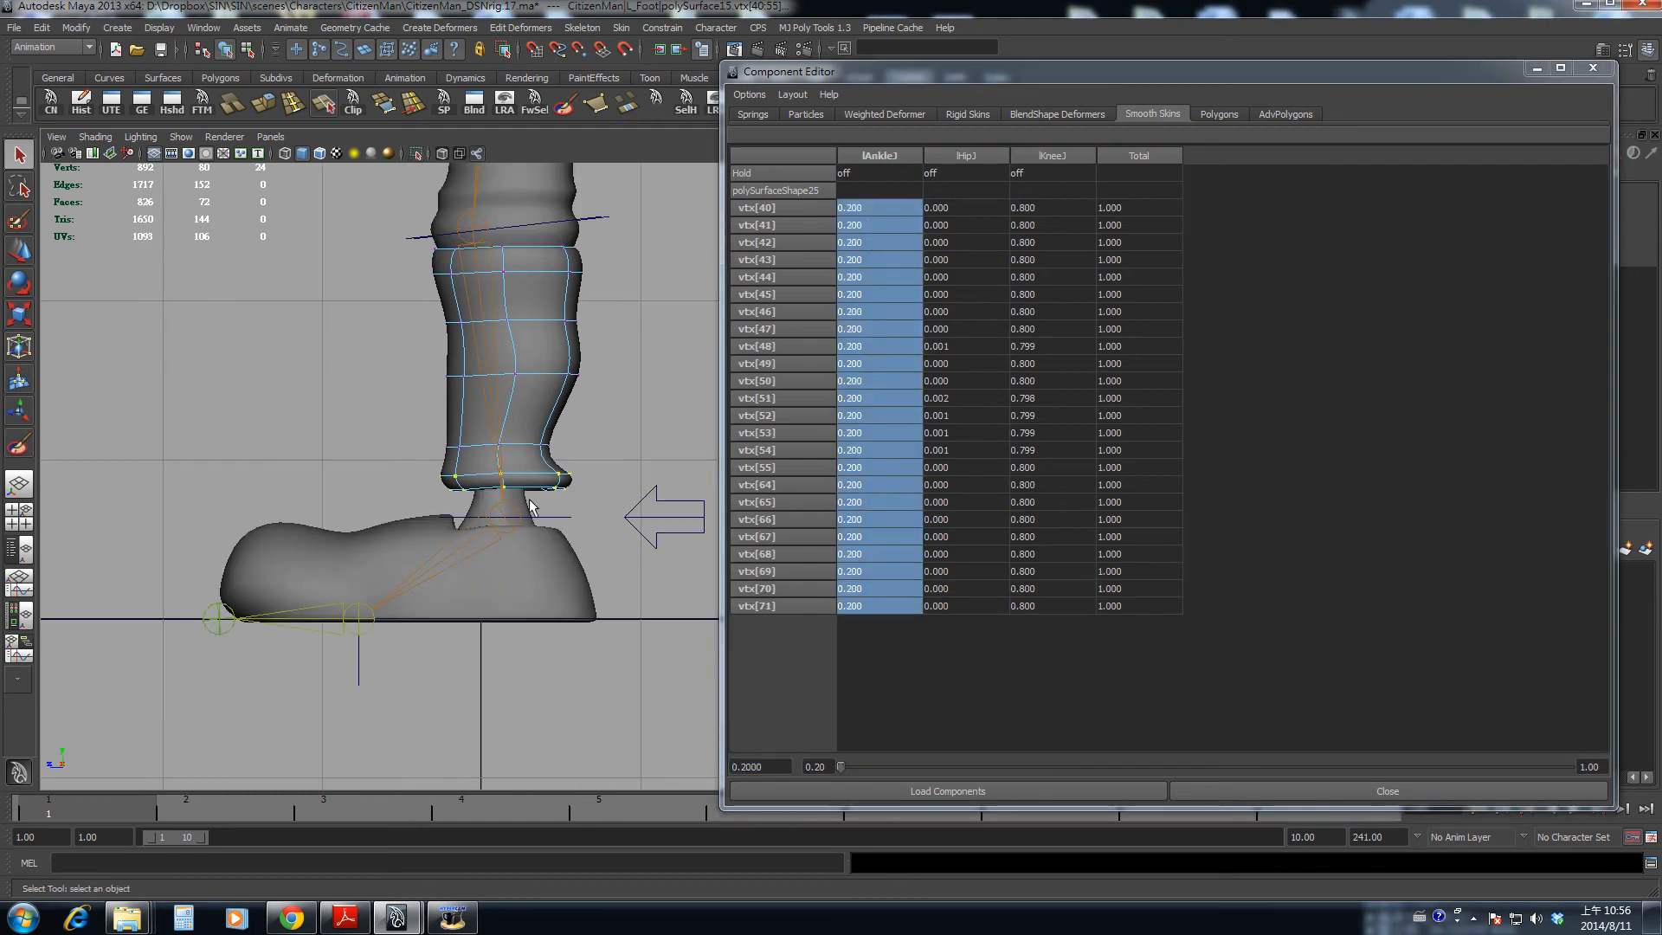
- Minimize the Component Editor and test the left ankle by rotating its FK control in the perspective view, undoing the rotation
{"action": "left_click", "coordinate": [554, 520]}
{"action": "left_click", "coordinate": [1536, 68]}
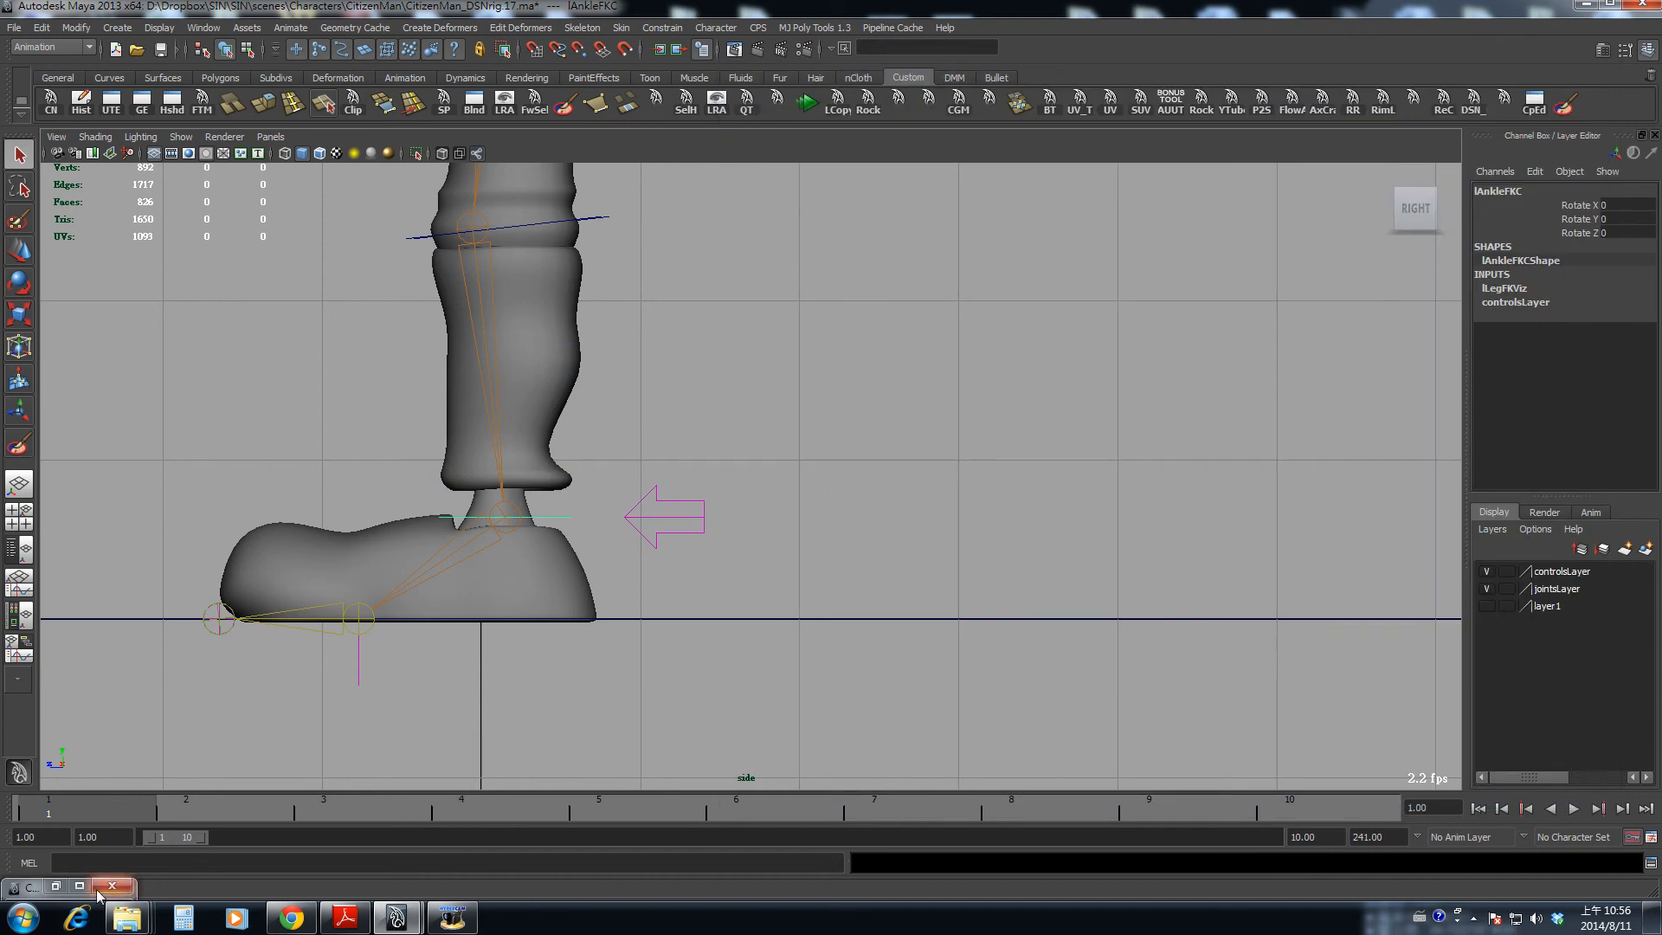
{"action": "key", "text": "w"}
{"action": "key", "text": "space"}
{"action": "left_click_drag", "start_coordinate": [623, 528], "coordinate": [654, 378]}
{"action": "key", "text": "e"}
{"action": "left_click_drag", "start_coordinate": [705, 474], "coordinate": [697, 591], "text": "alt"}
{"action": "left_click_drag", "start_coordinate": [697, 591], "coordinate": [753, 549], "text": "alt"}
{"action": "key", "text": "ctrl+z"}
{"action": "left_click_drag", "start_coordinate": [812, 482], "coordinate": [802, 519], "text": "alt"}
{"action": "key", "text": "q"}
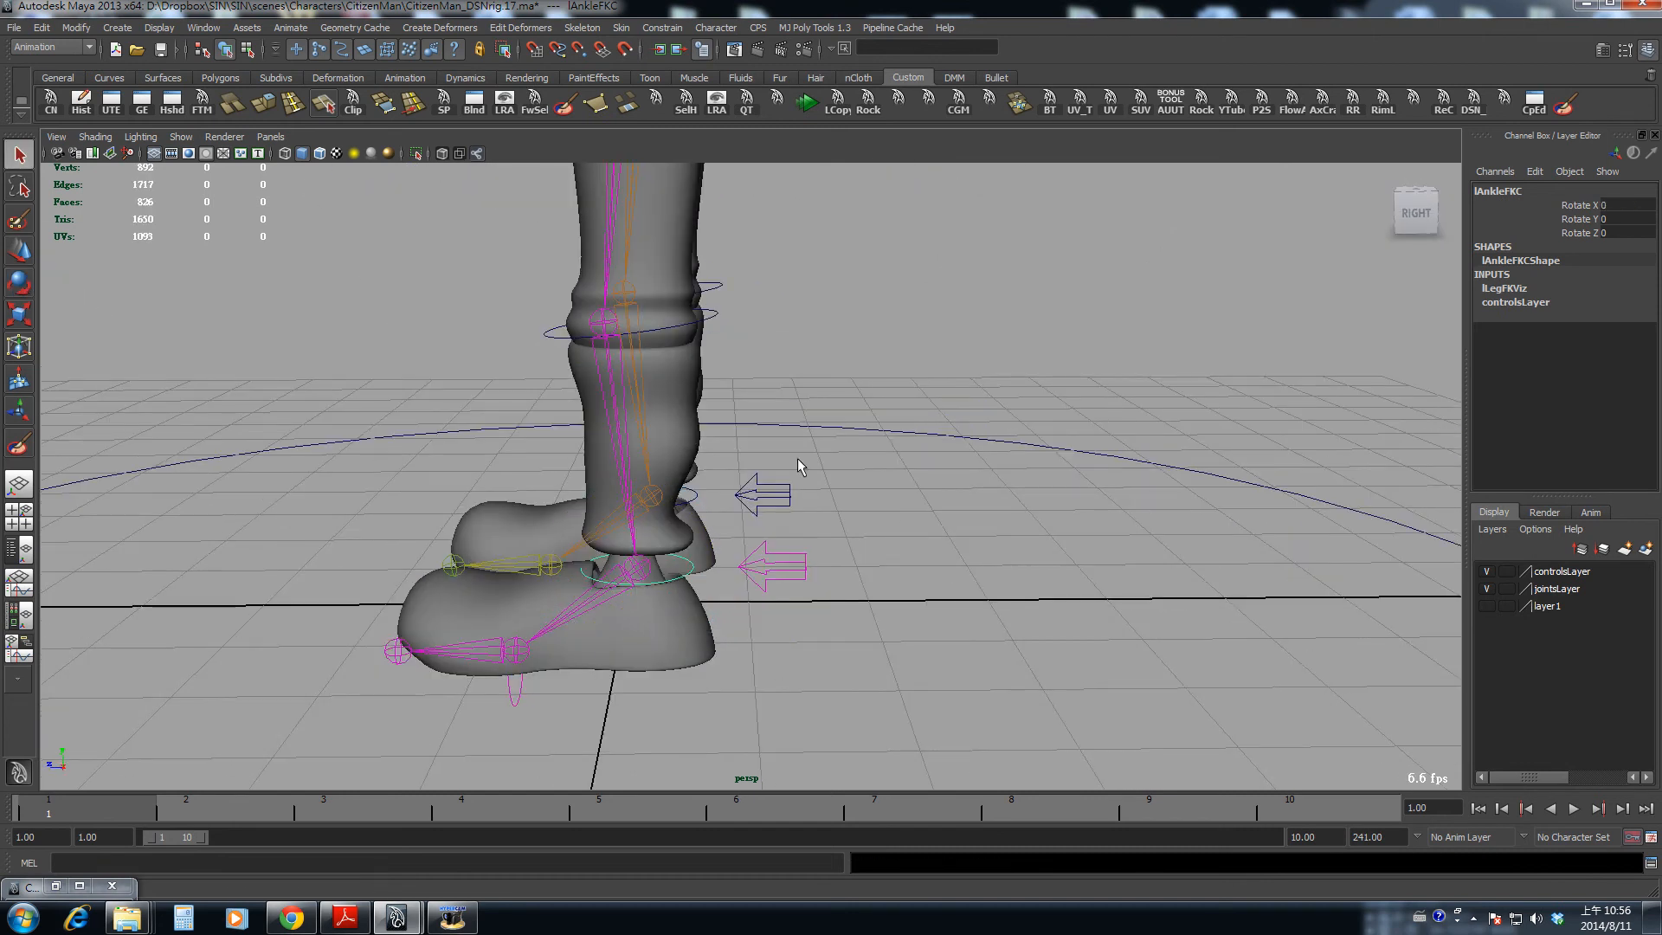
- Break the Rotate X connections on both knee FK controls to remove their bend animation
{"action": "left_click", "coordinate": [742, 305]}
{"action": "left_click_drag", "start_coordinate": [741, 312], "coordinate": [729, 305], "text": "alt"}
{"action": "left_click", "coordinate": [715, 313]}
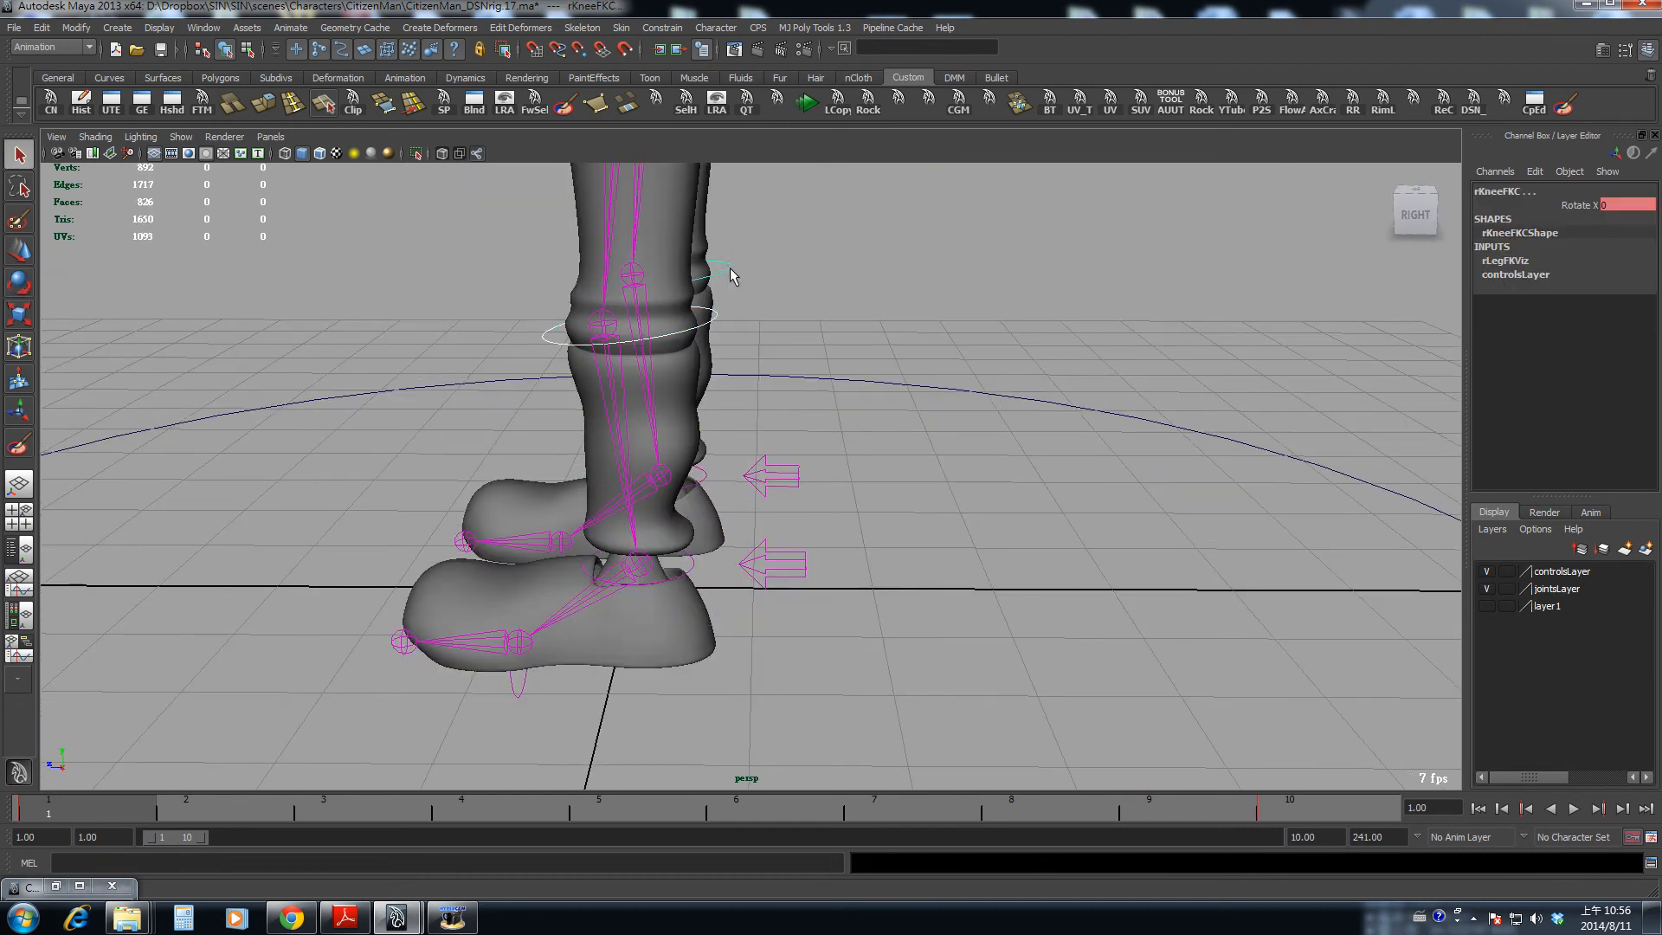
{"action": "left_click", "coordinate": [1584, 205]}
{"action": "right_click", "coordinate": [1584, 206]}
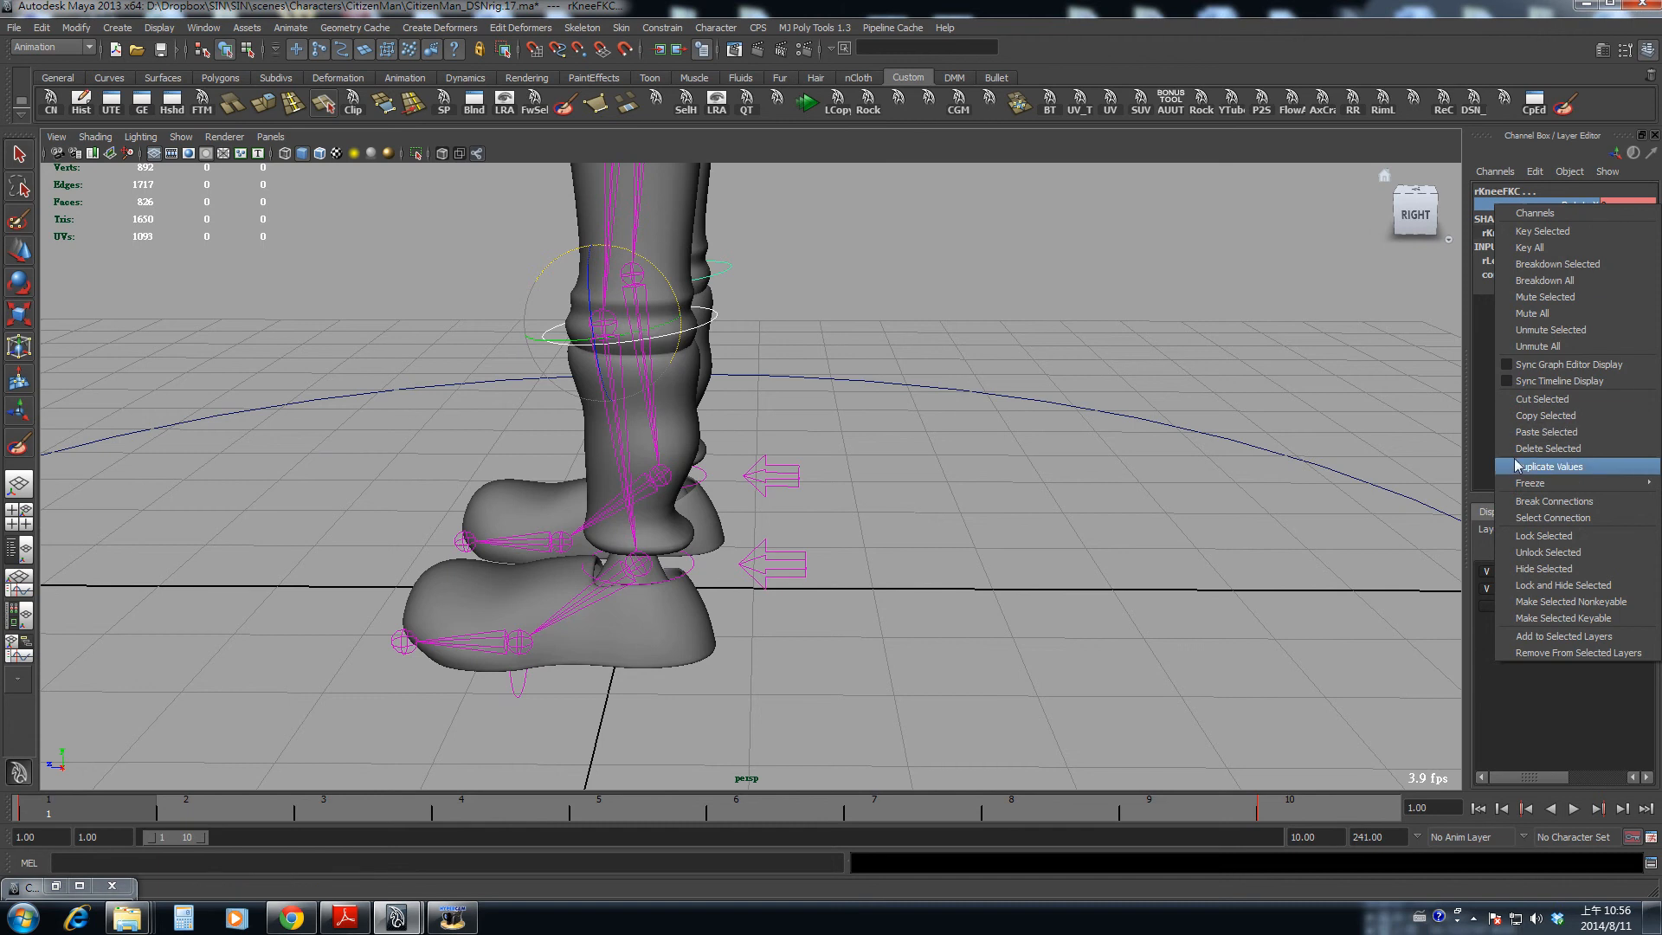
{"action": "left_click", "coordinate": [1524, 502]}
{"action": "left_click", "coordinate": [896, 322]}
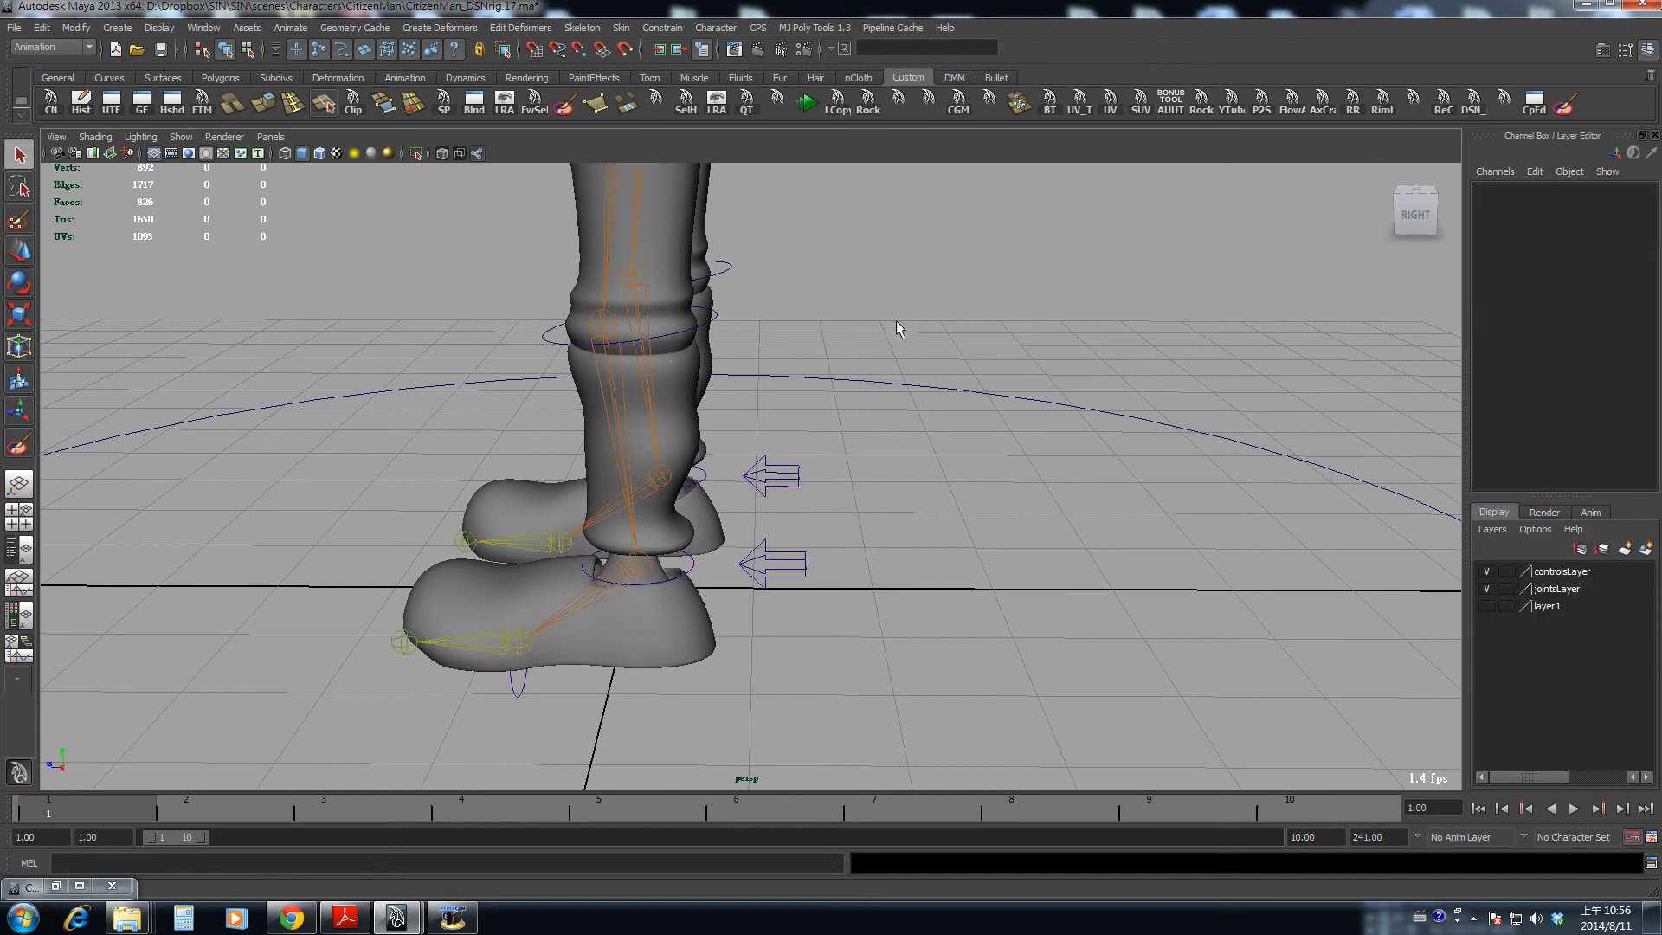
- Scrub the timeline back to frame 1 and examine both legs from a wider view
{"action": "left_click_drag", "start_coordinate": [896, 322], "coordinate": [959, 550], "text": "alt"}
{"action": "left_click_drag", "start_coordinate": [246, 797], "coordinate": [3, 734]}
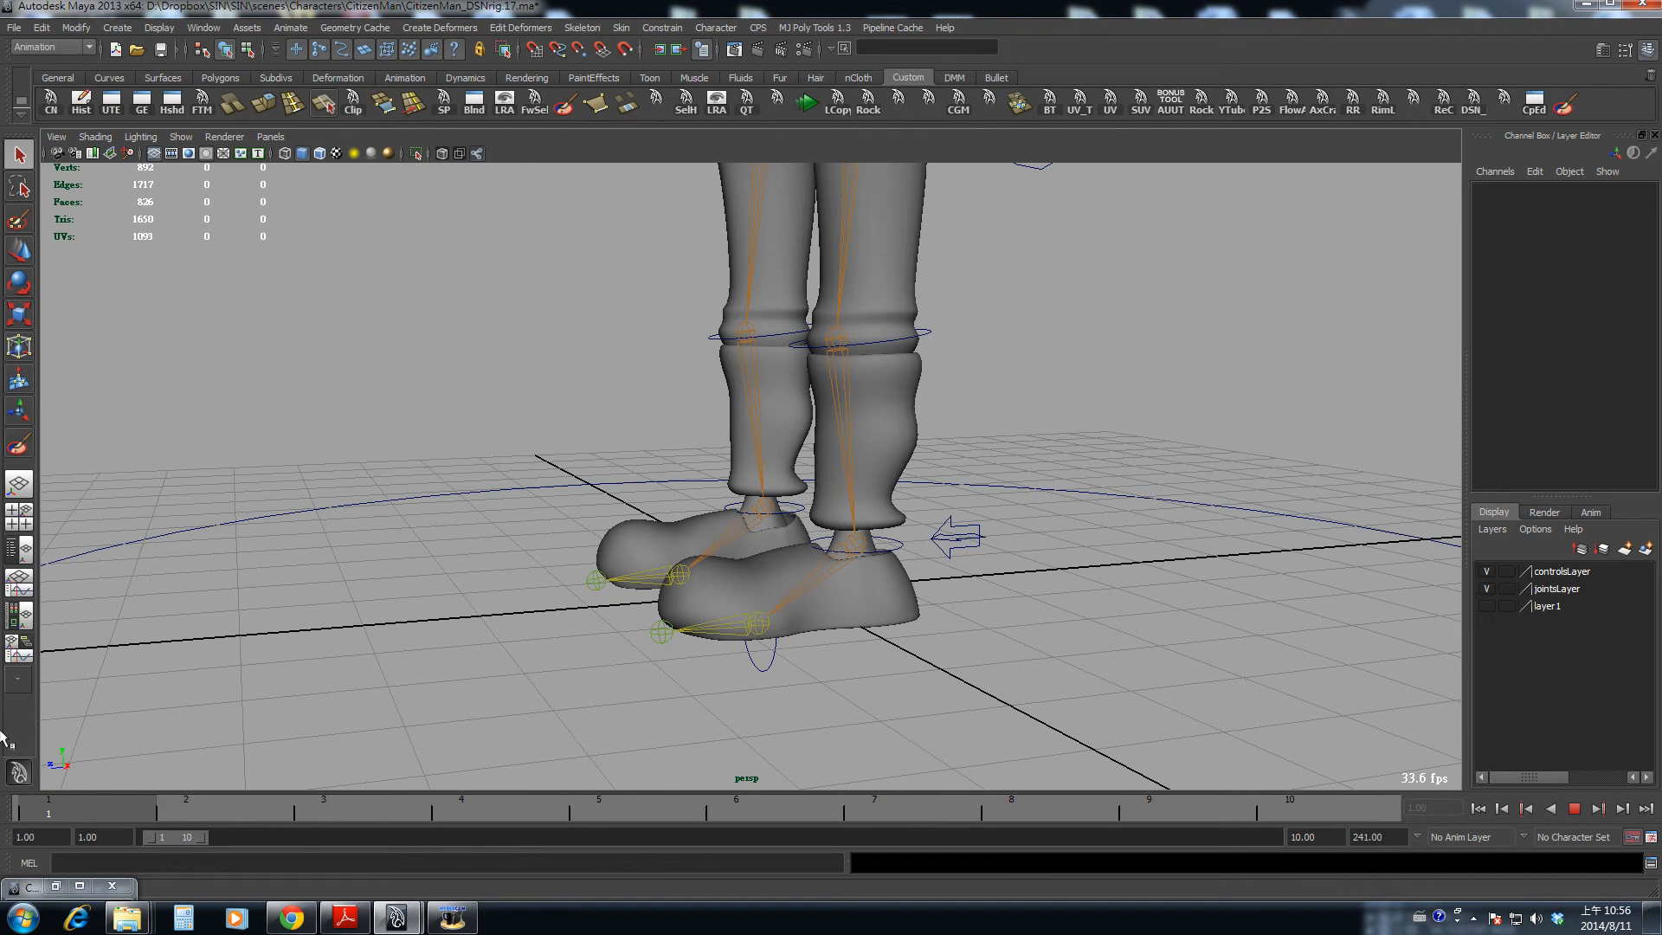
{"action": "right_click_drag", "start_coordinate": [467, 723], "coordinate": [312, 730], "text": "alt"}
{"action": "middle_click_drag", "start_coordinate": [312, 731], "coordinate": [287, 788], "text": "alt"}
{"action": "left_click_drag", "start_coordinate": [269, 809], "coordinate": [26, 809]}
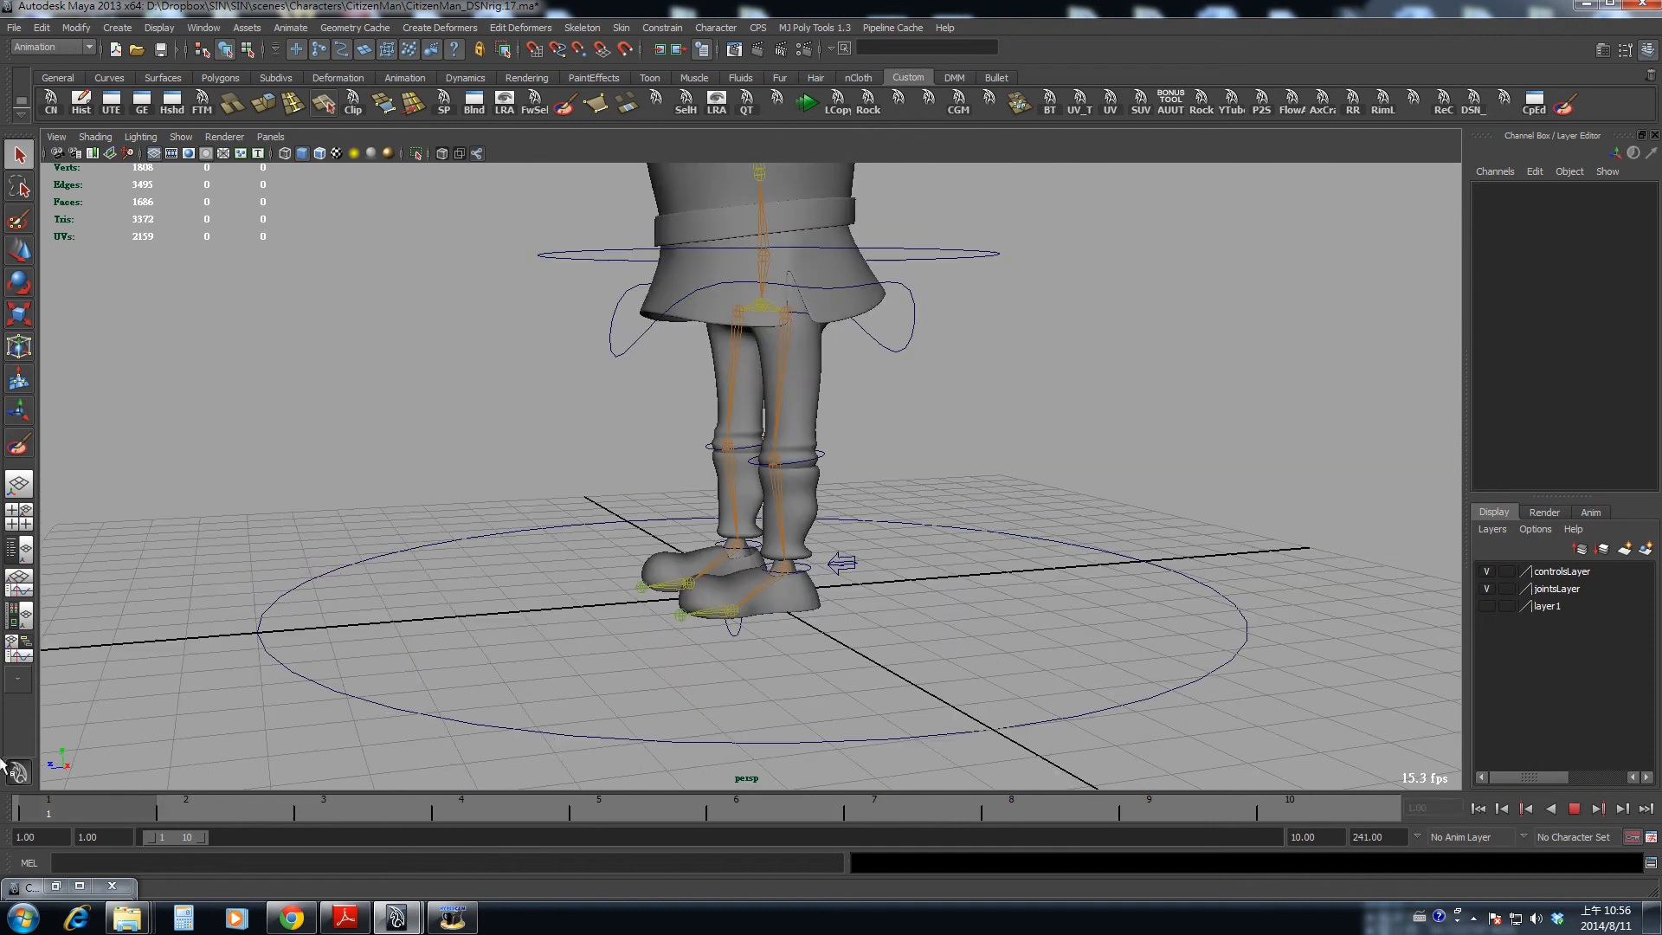
{"action": "left_click_drag", "start_coordinate": [1021, 692], "coordinate": [878, 644], "text": "alt"}
- Switch both legs to IK by setting Ik Fk to 0 on the left and right leg switch controls
{"action": "left_click", "coordinate": [827, 574]}
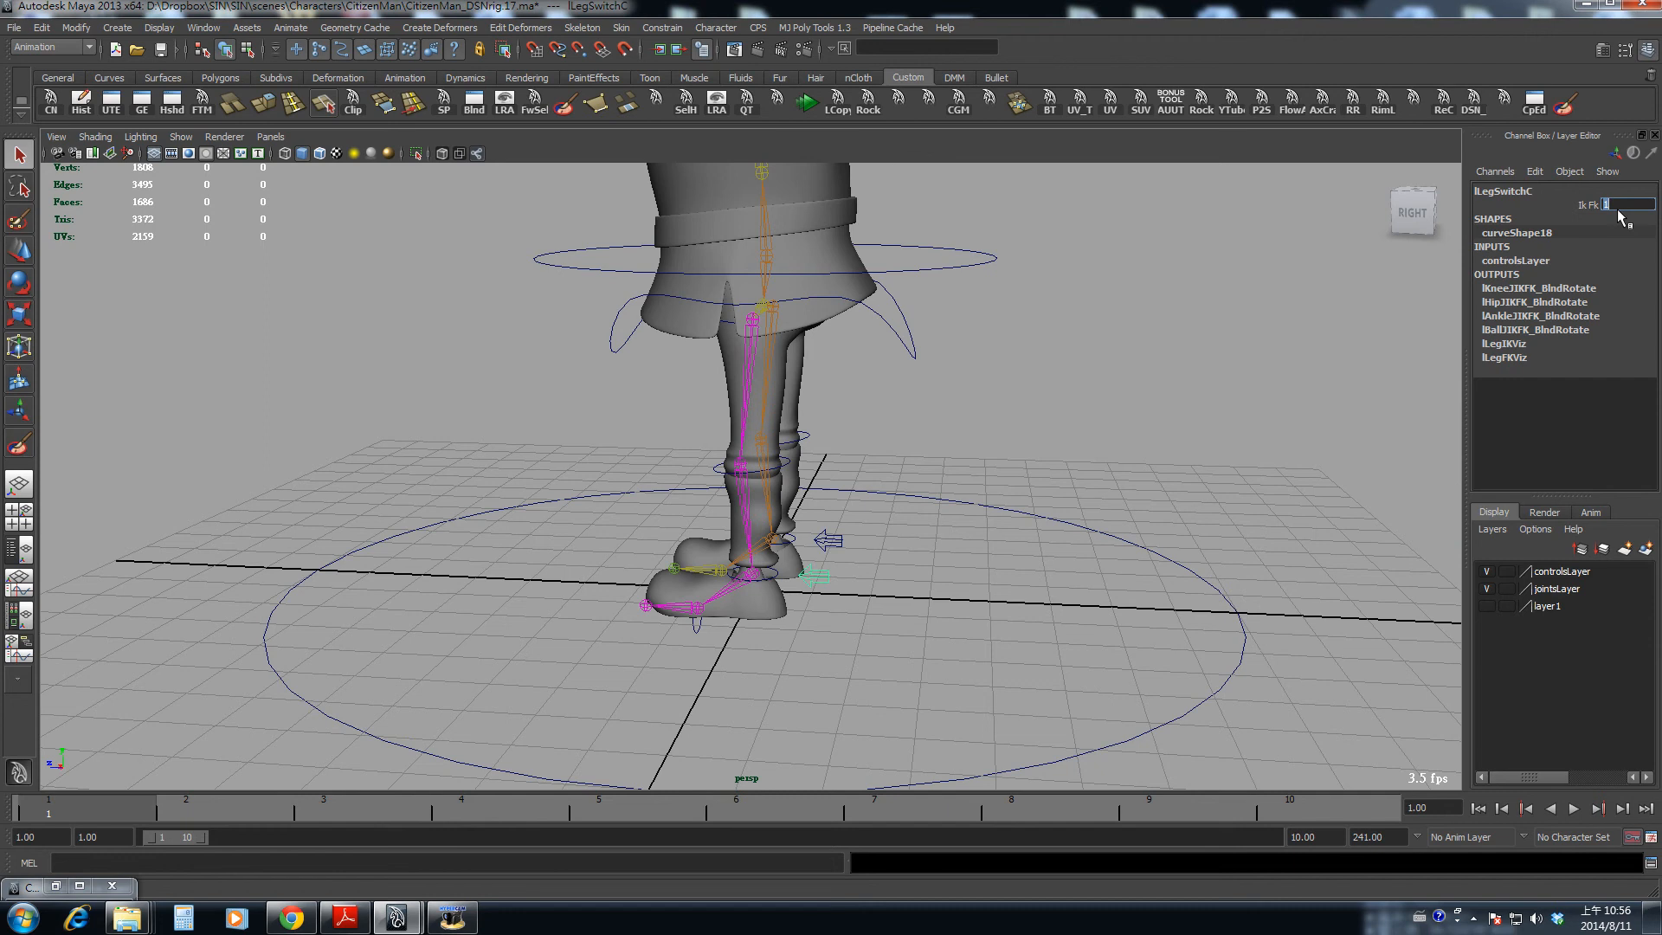
{"action": "type", "text": "0"}
{"action": "key", "text": "Return"}
{"action": "left_click", "coordinate": [829, 543]}
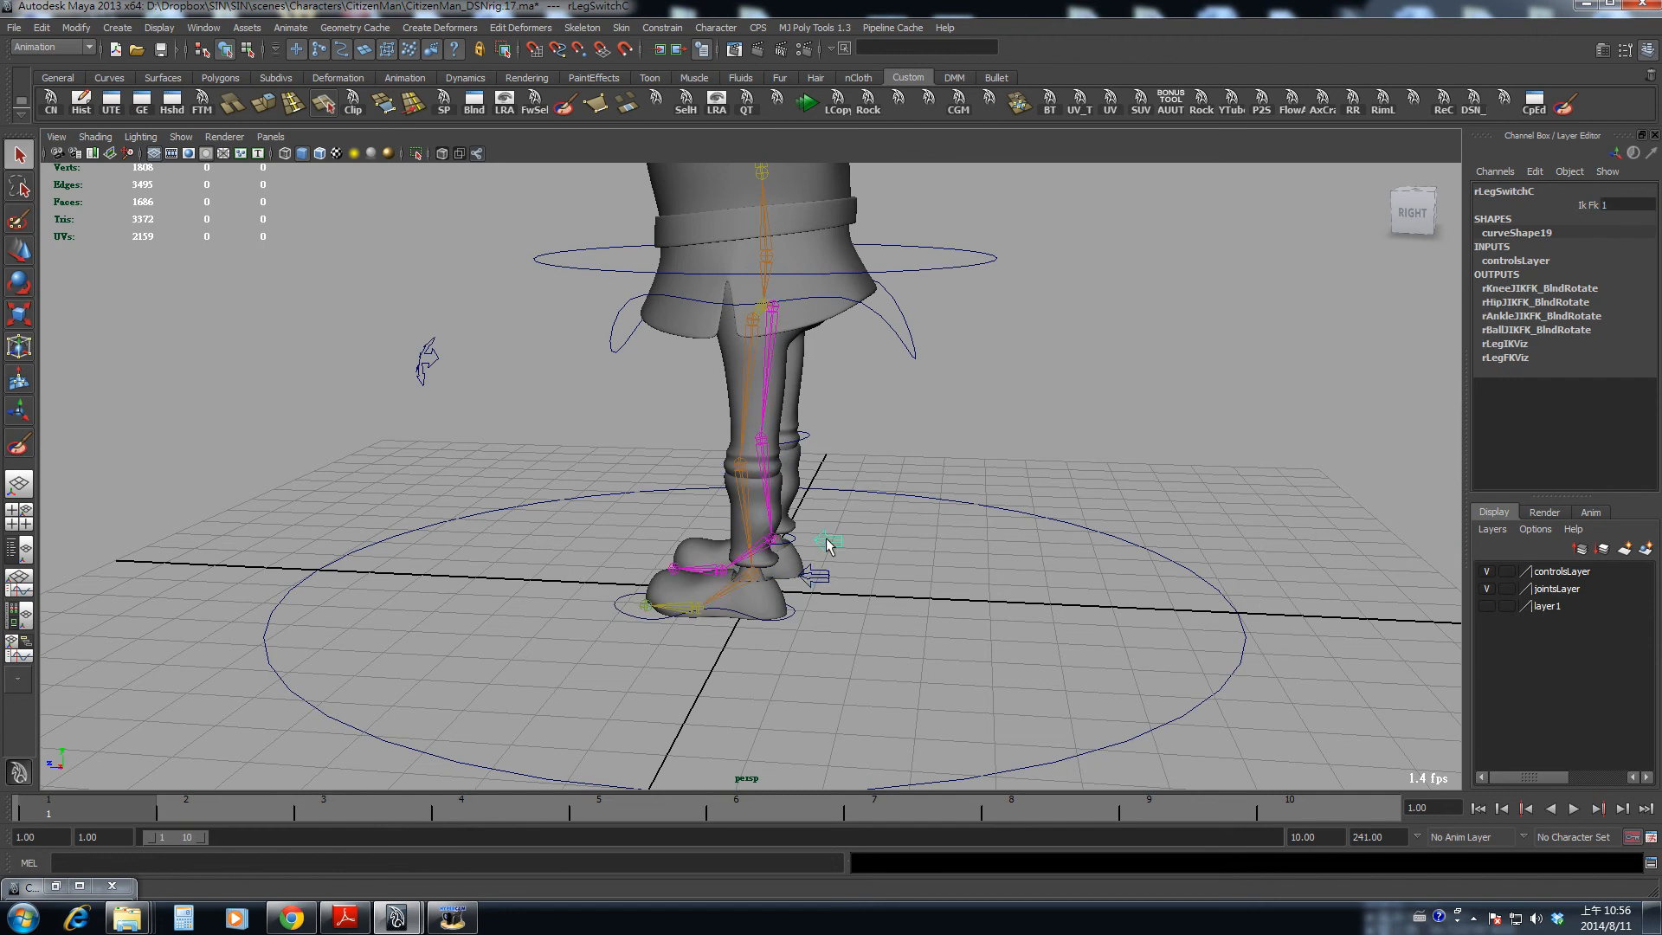
{"action": "double_click", "coordinate": [1606, 206]}
{"action": "key", "text": "Return"}
{"action": "left_click", "coordinate": [1140, 400]}
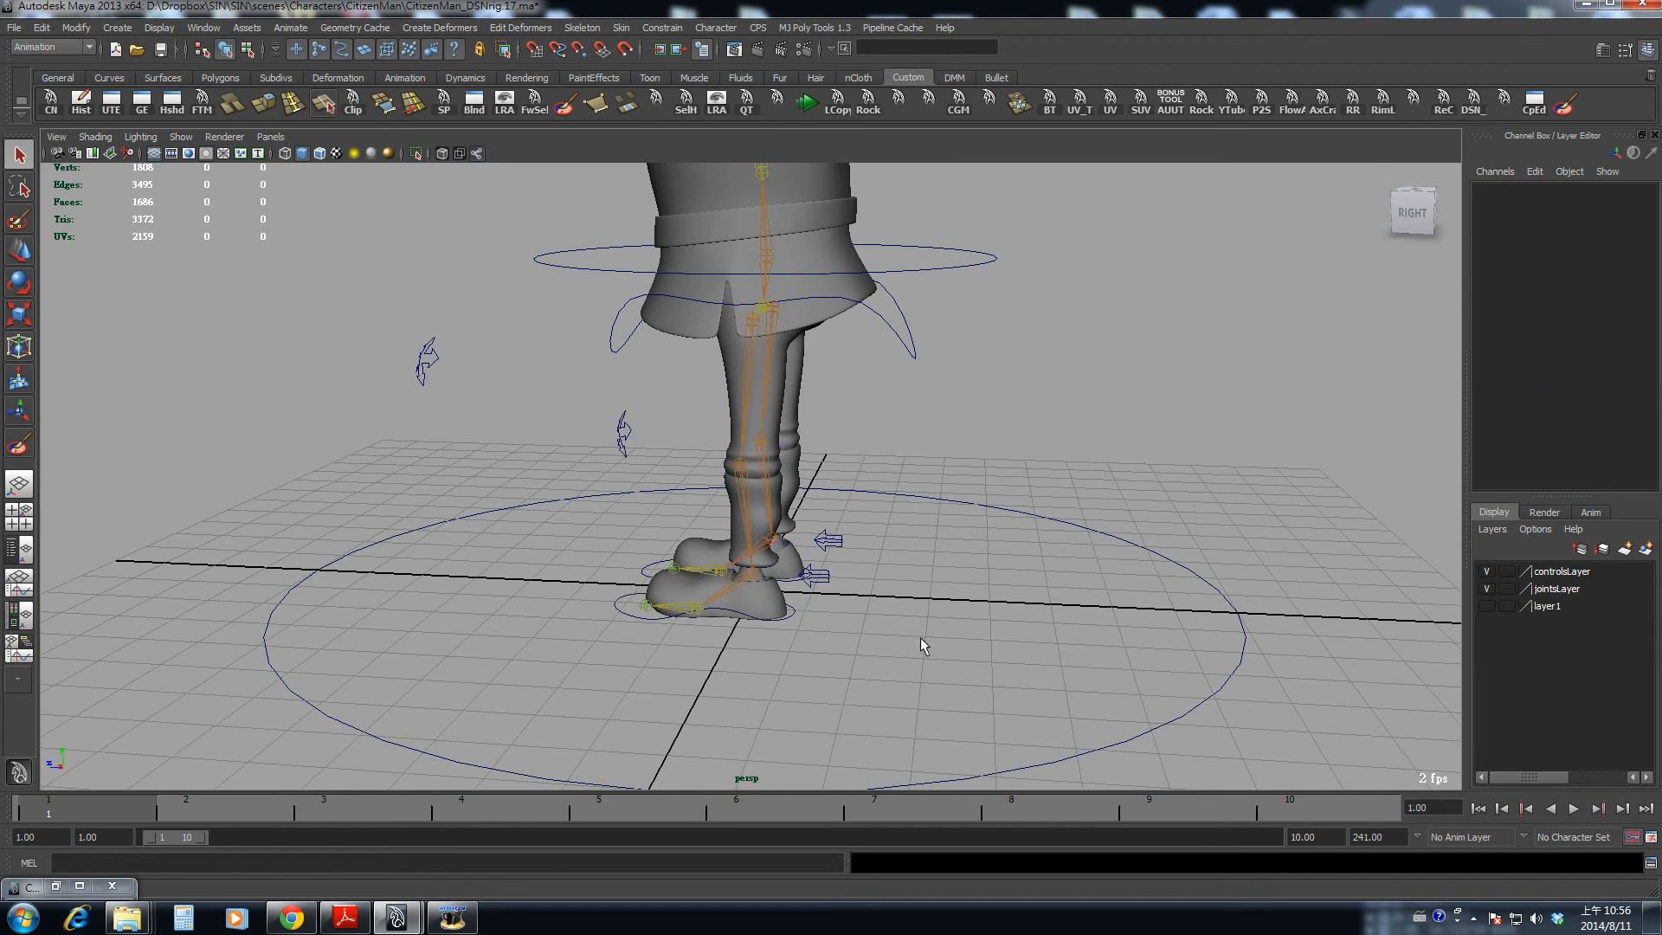
- Test the left ankle's deformation by rotating the left foot IK control, and undo the rotations
{"action": "left_click_drag", "start_coordinate": [852, 642], "coordinate": [707, 581], "text": "alt"}
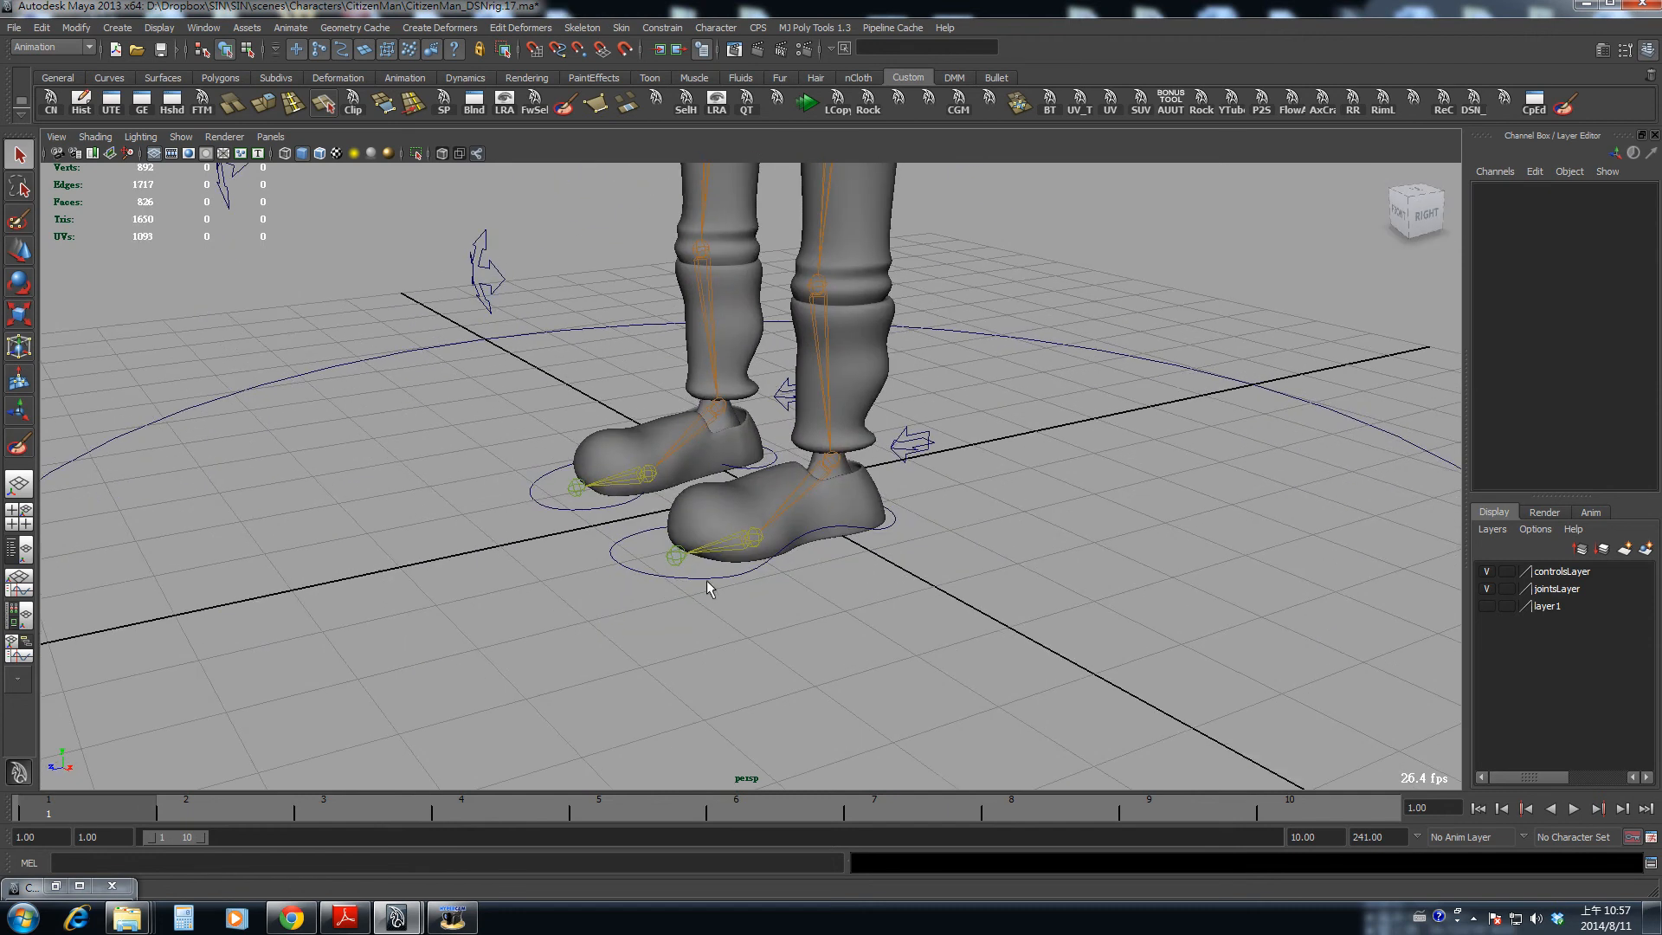
{"action": "left_click", "coordinate": [665, 577]}
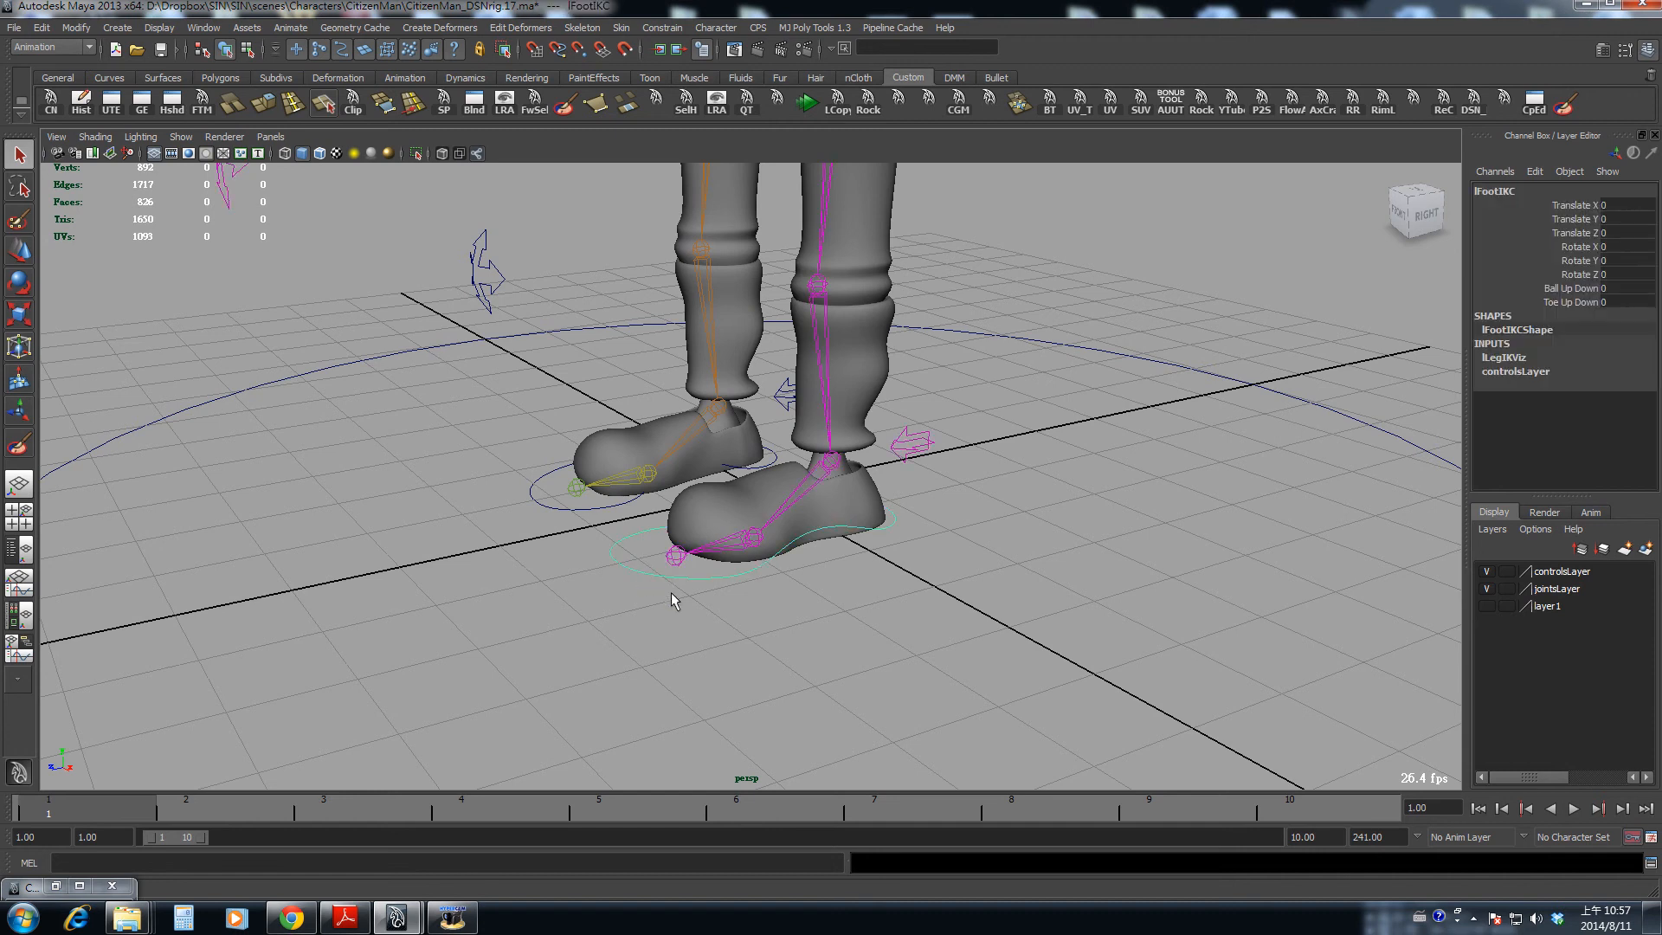
{"action": "key", "text": "e"}
{"action": "mouse_move", "coordinate": [778, 430]}
{"action": "left_mouse_down"}
{"action": "mouse_move", "coordinate": [770, 386]}
{"action": "mouse_move", "coordinate": [768, 471]}
{"action": "mouse_move", "coordinate": [773, 441]}
{"action": "left_mouse_up"}
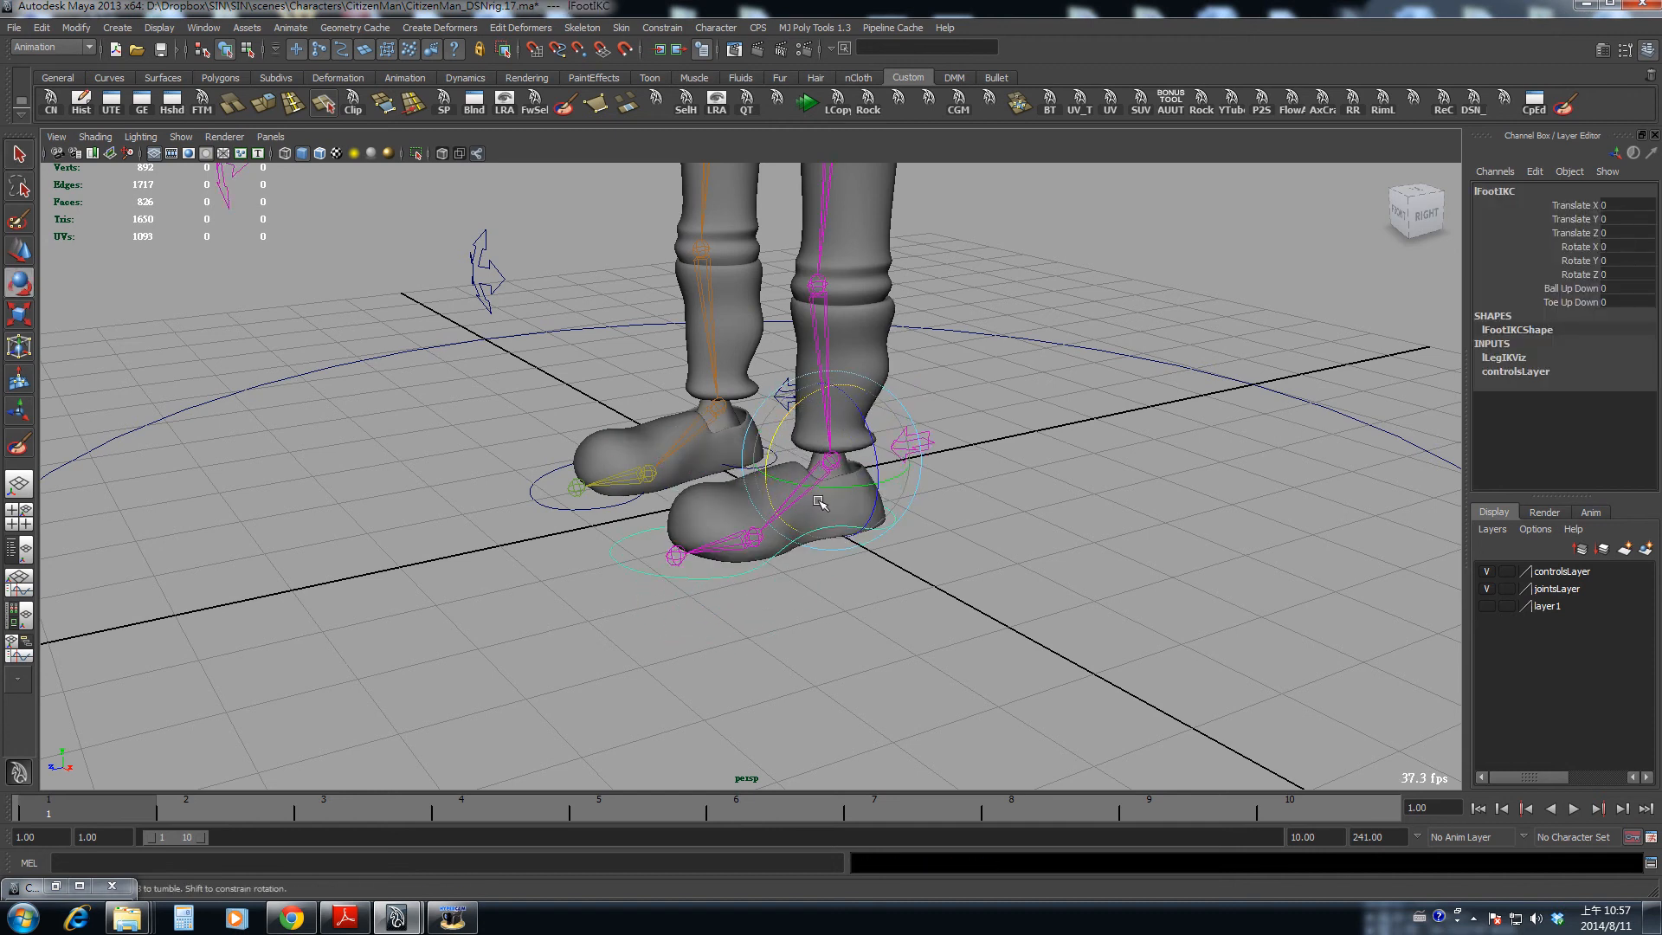
{"action": "left_click_drag", "start_coordinate": [820, 508], "coordinate": [818, 476], "text": "alt"}
{"action": "left_click_drag", "start_coordinate": [814, 472], "coordinate": [840, 402]}
{"action": "key", "text": "ctrl+z"}
{"action": "key", "text": "ctrl+z"}
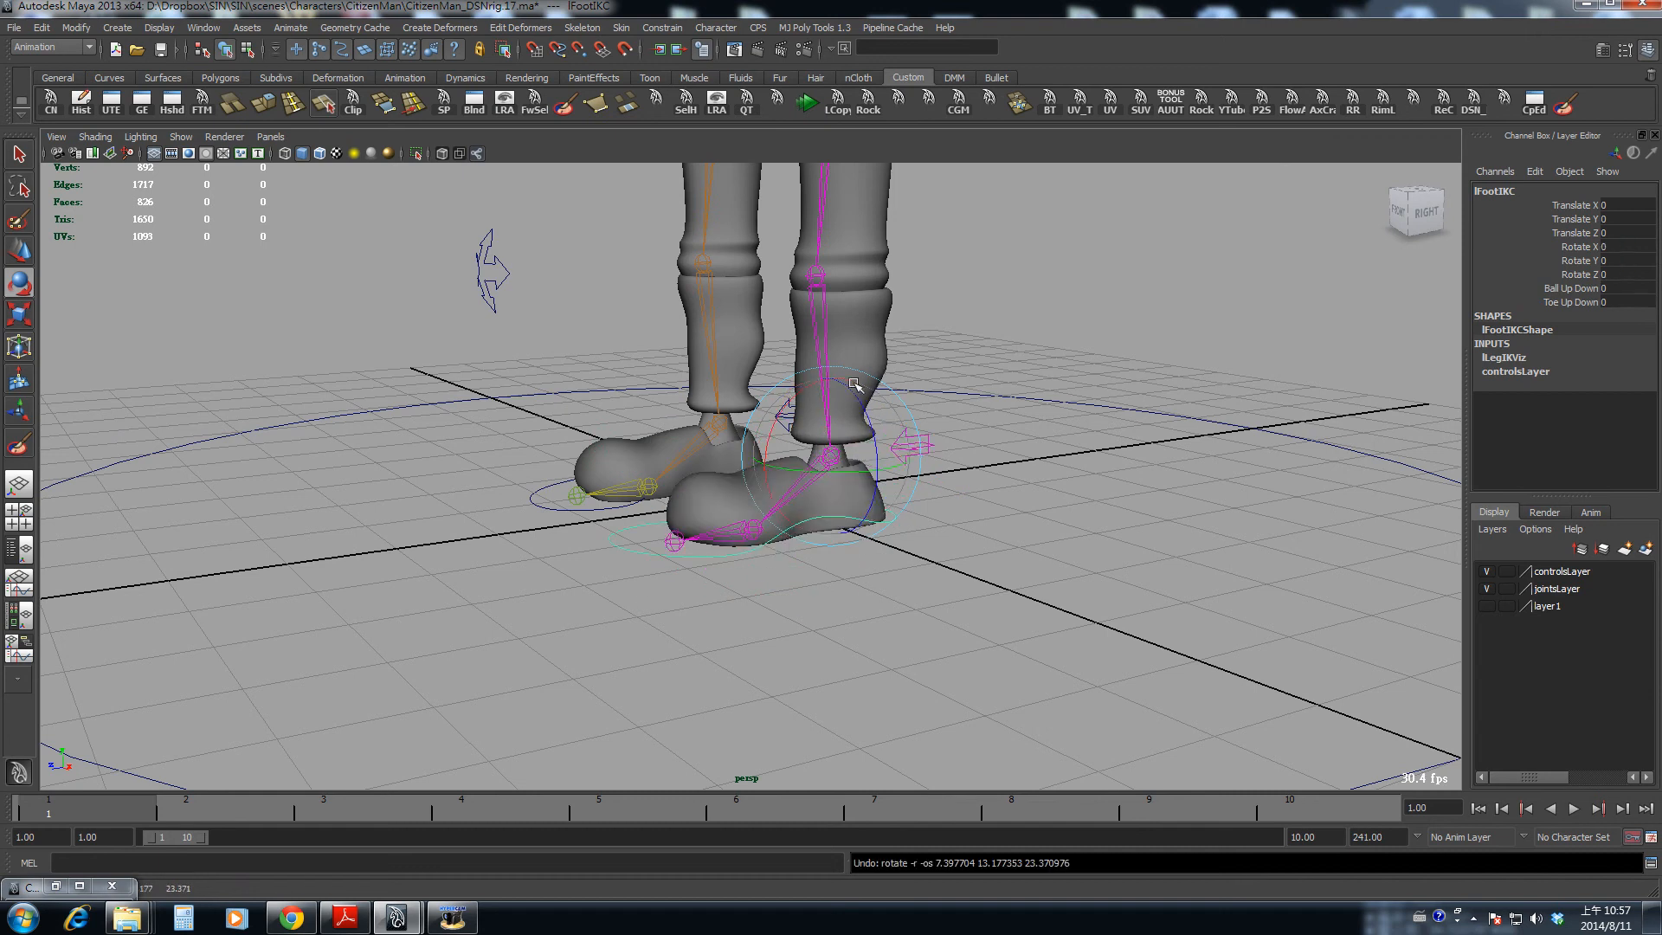
- Isolate the left lower-leg mesh in the side view and load its vertices above the ankle hem into the Component Editor
{"action": "key", "text": "q"}
{"action": "left_click", "coordinate": [876, 367]}
{"action": "key", "text": "space"}
{"action": "key", "text": "shift+i"}
{"action": "key", "text": "space"}
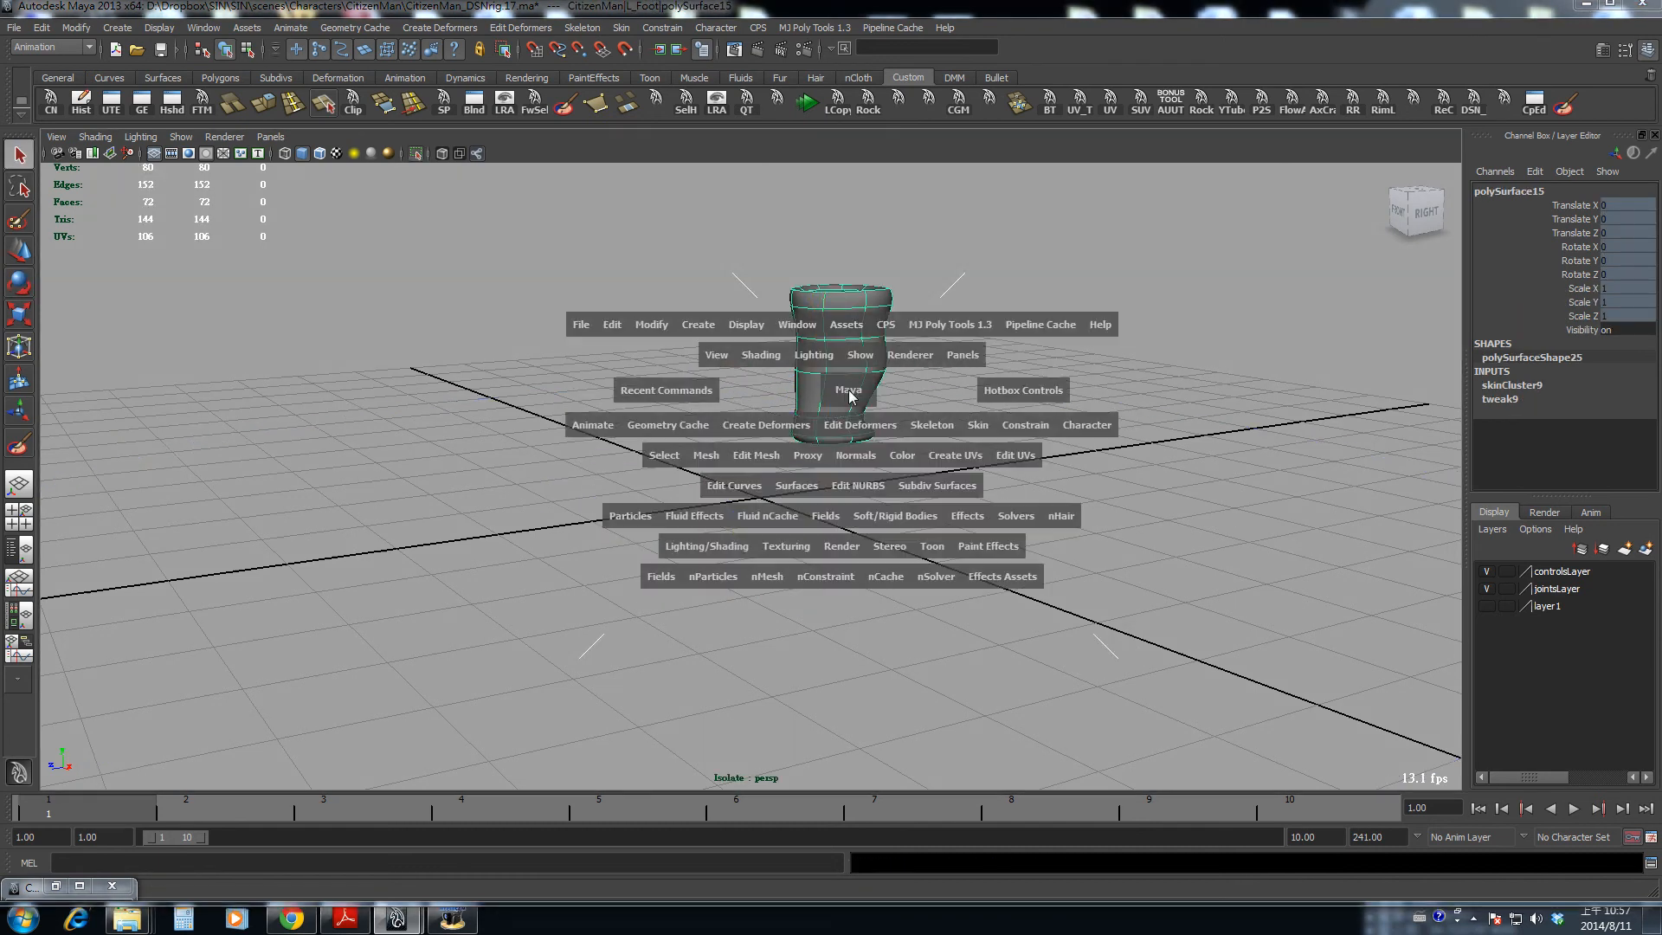
{"action": "left_click_drag", "start_coordinate": [846, 393], "coordinate": [717, 405]}
{"action": "middle_click_drag", "start_coordinate": [519, 367], "coordinate": [738, 495], "text": "alt"}
{"action": "left_click", "coordinate": [651, 449]}
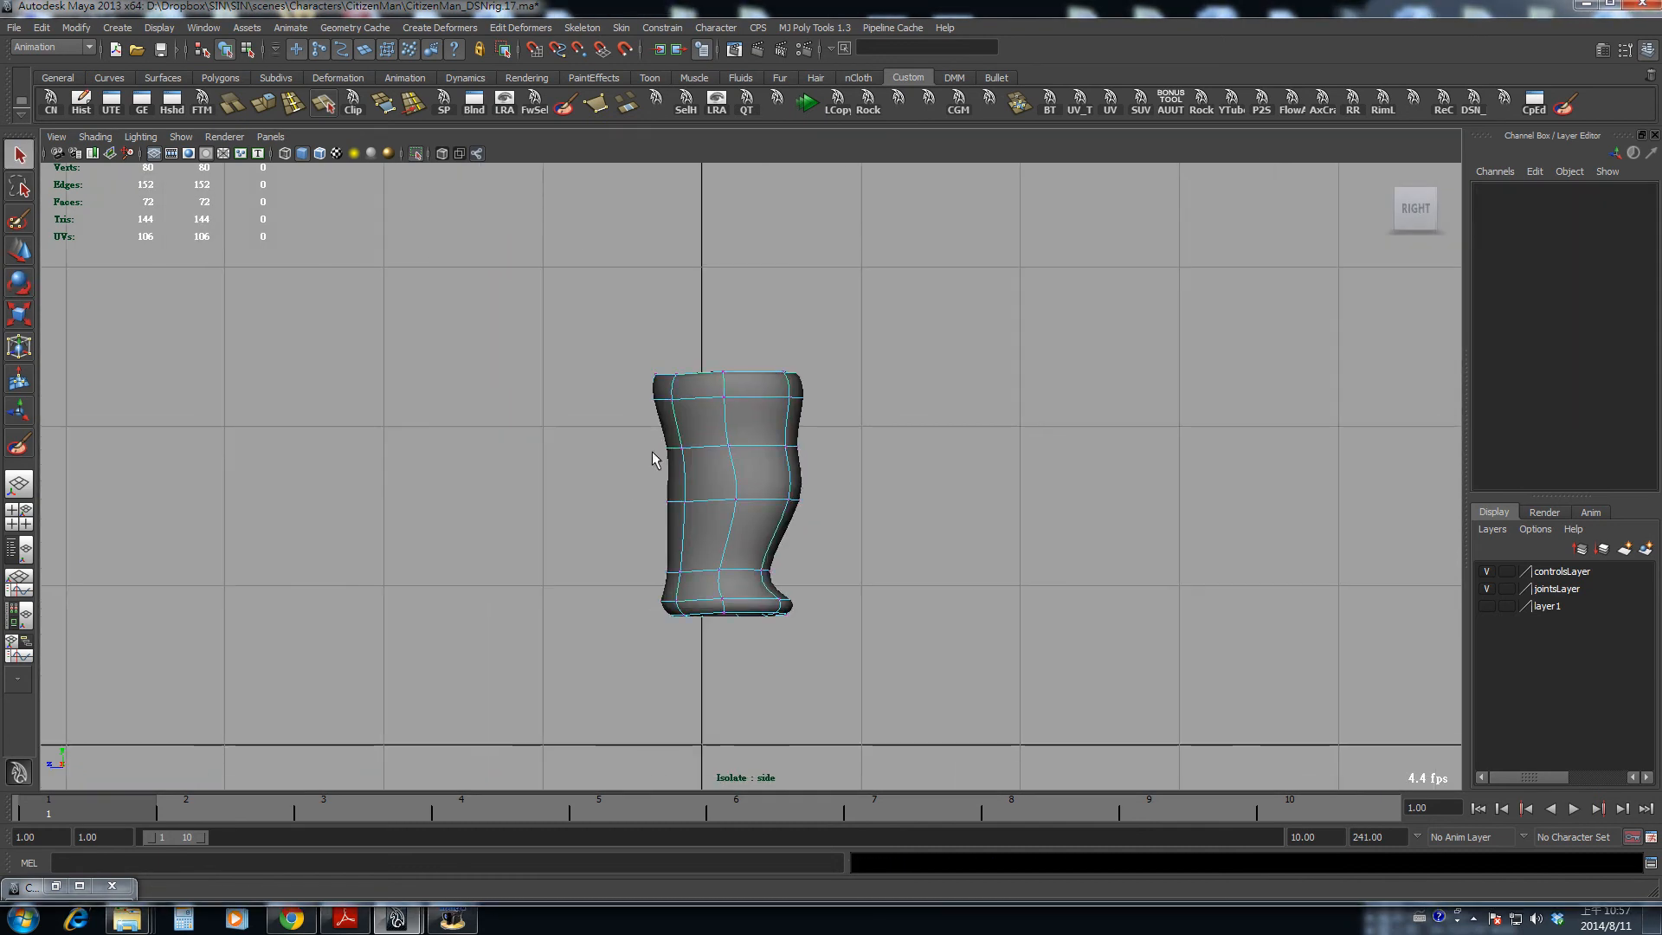
{"action": "left_click_drag", "start_coordinate": [727, 485], "coordinate": [827, 517]}
{"action": "left_click", "coordinate": [1535, 102]}
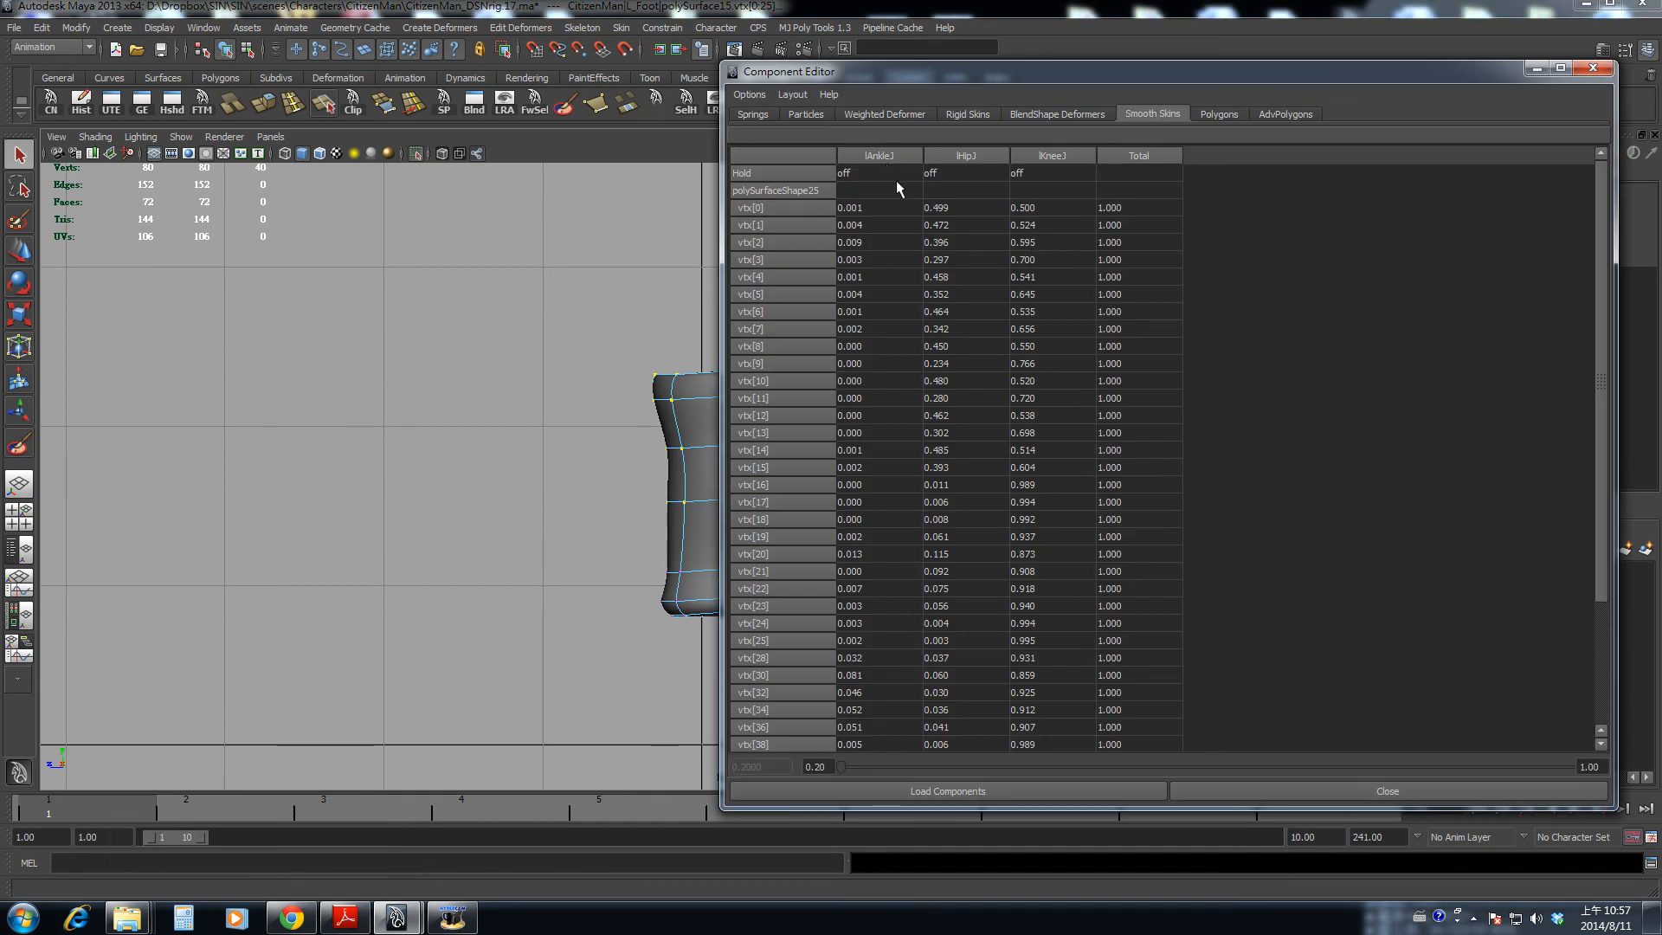
- Set the lAnkleJ weight of all the loaded upper lower-leg vertices to 0
{"action": "left_click", "coordinate": [866, 210]}
{"action": "left_click_drag", "start_coordinate": [1598, 225], "coordinate": [1597, 539]}
{"action": "left_click", "coordinate": [869, 746], "text": "shift"}
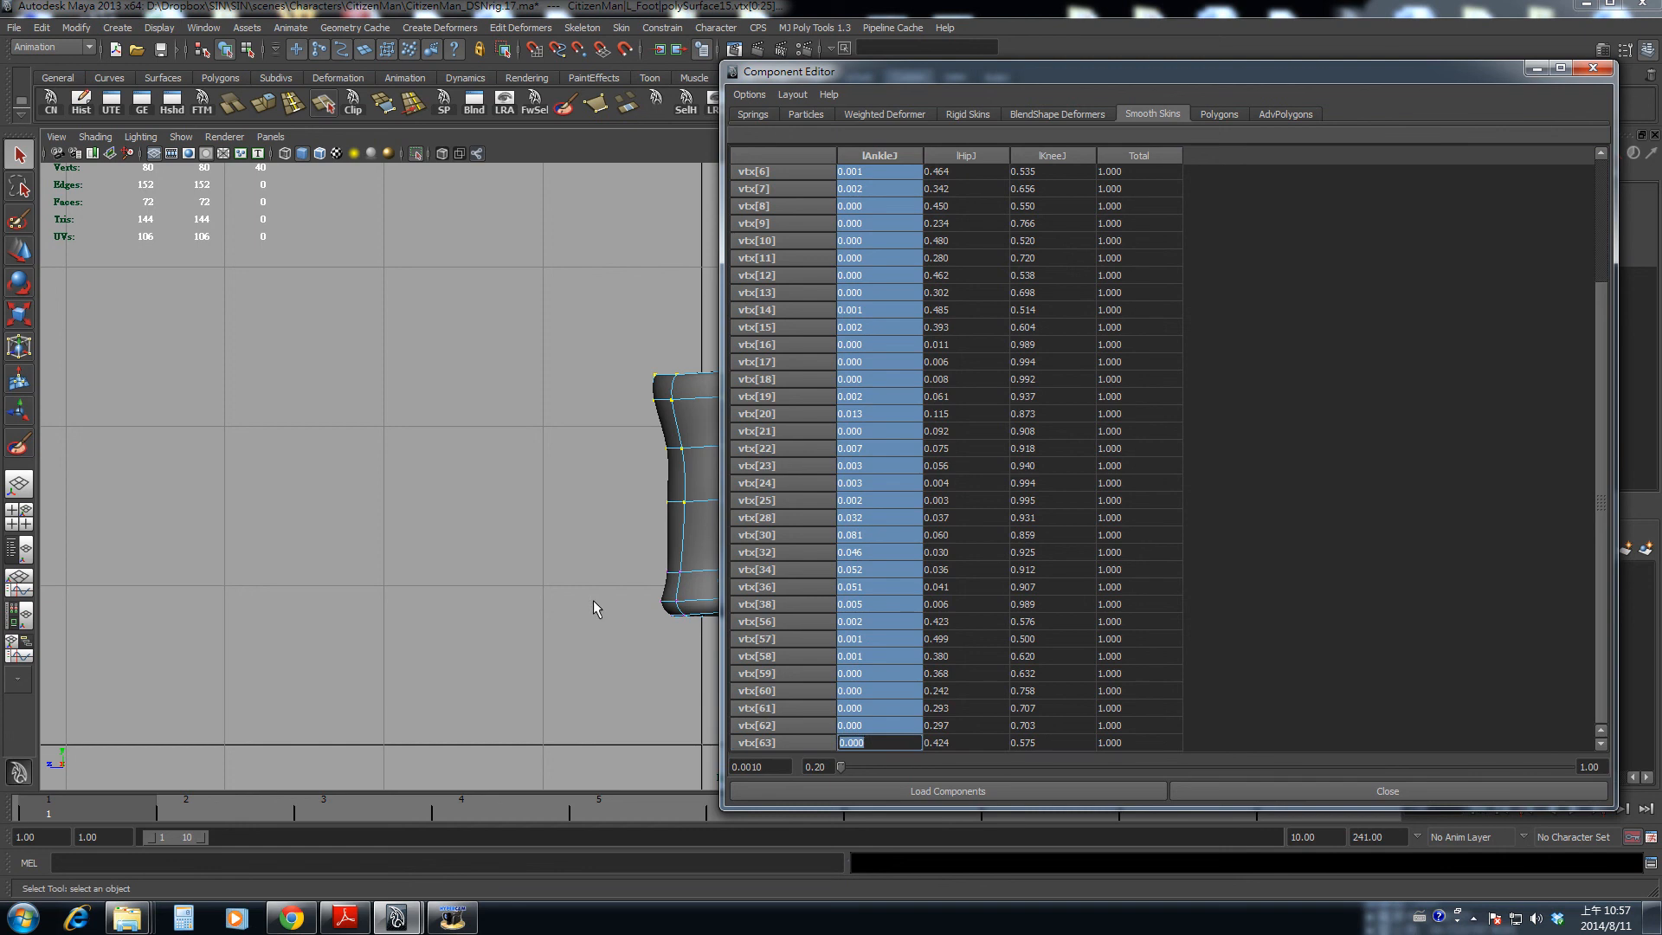
{"action": "type", "text": "0"}
{"action": "key", "text": "Return"}
- Reselect the upper vertices of the left lower-leg mesh and check their remaining joint weights
{"action": "middle_click_drag", "start_coordinate": [628, 545], "coordinate": [475, 552], "text": "alt"}
{"action": "left_click", "coordinate": [570, 384]}
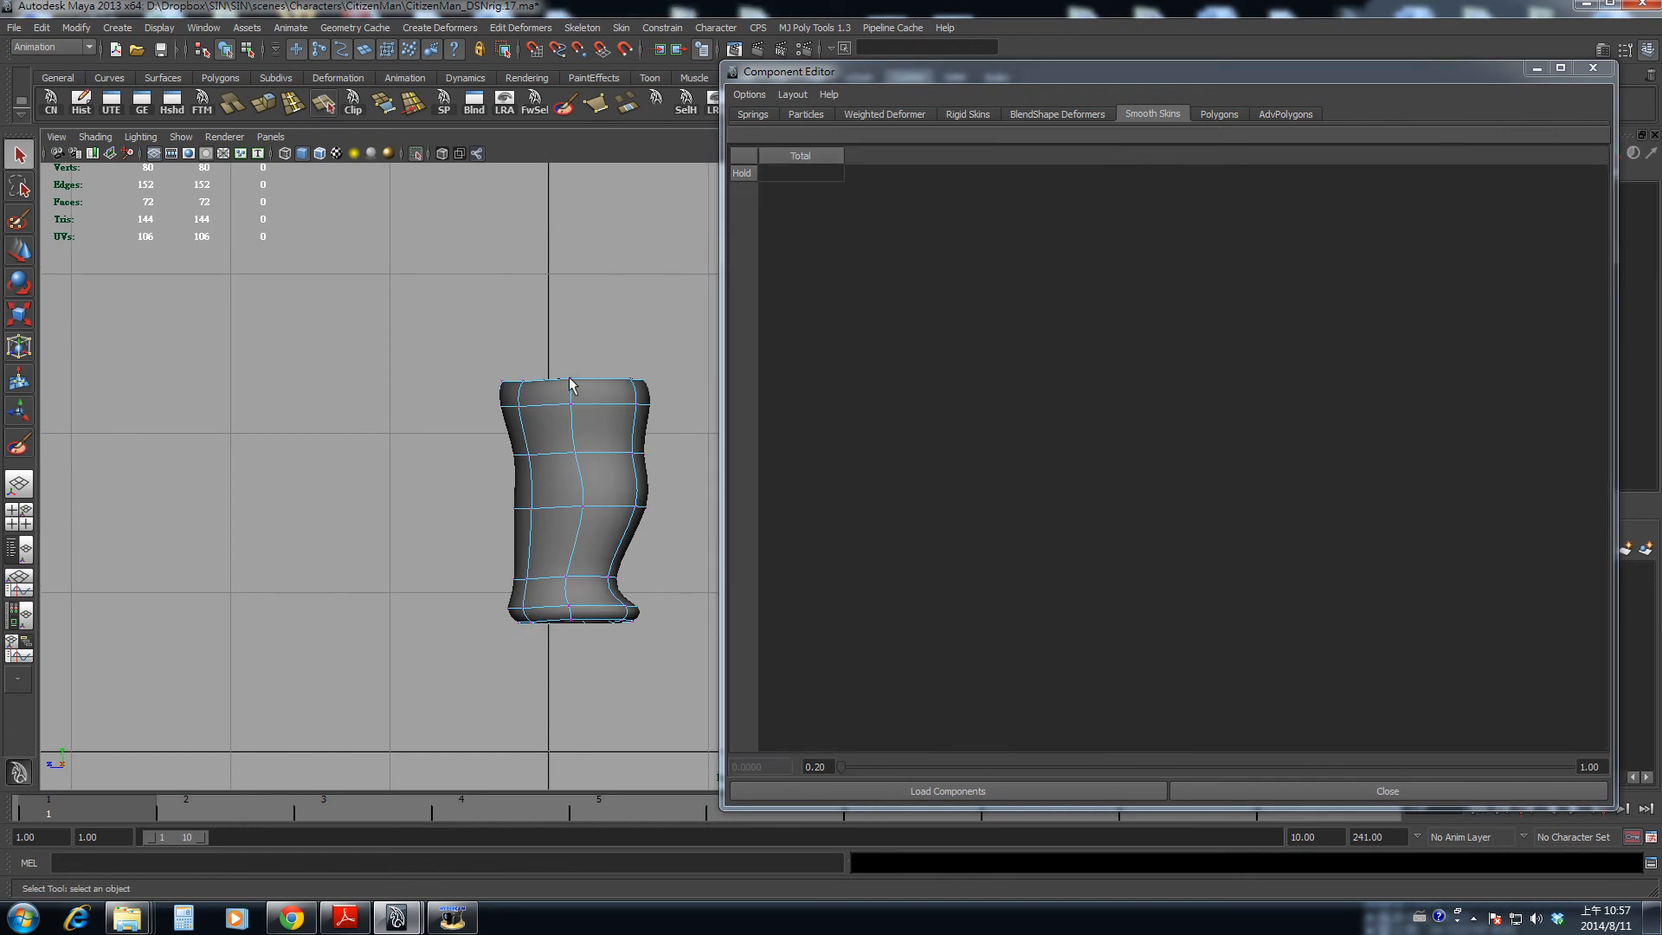
{"action": "left_click_drag", "start_coordinate": [653, 476], "coordinate": [682, 477]}
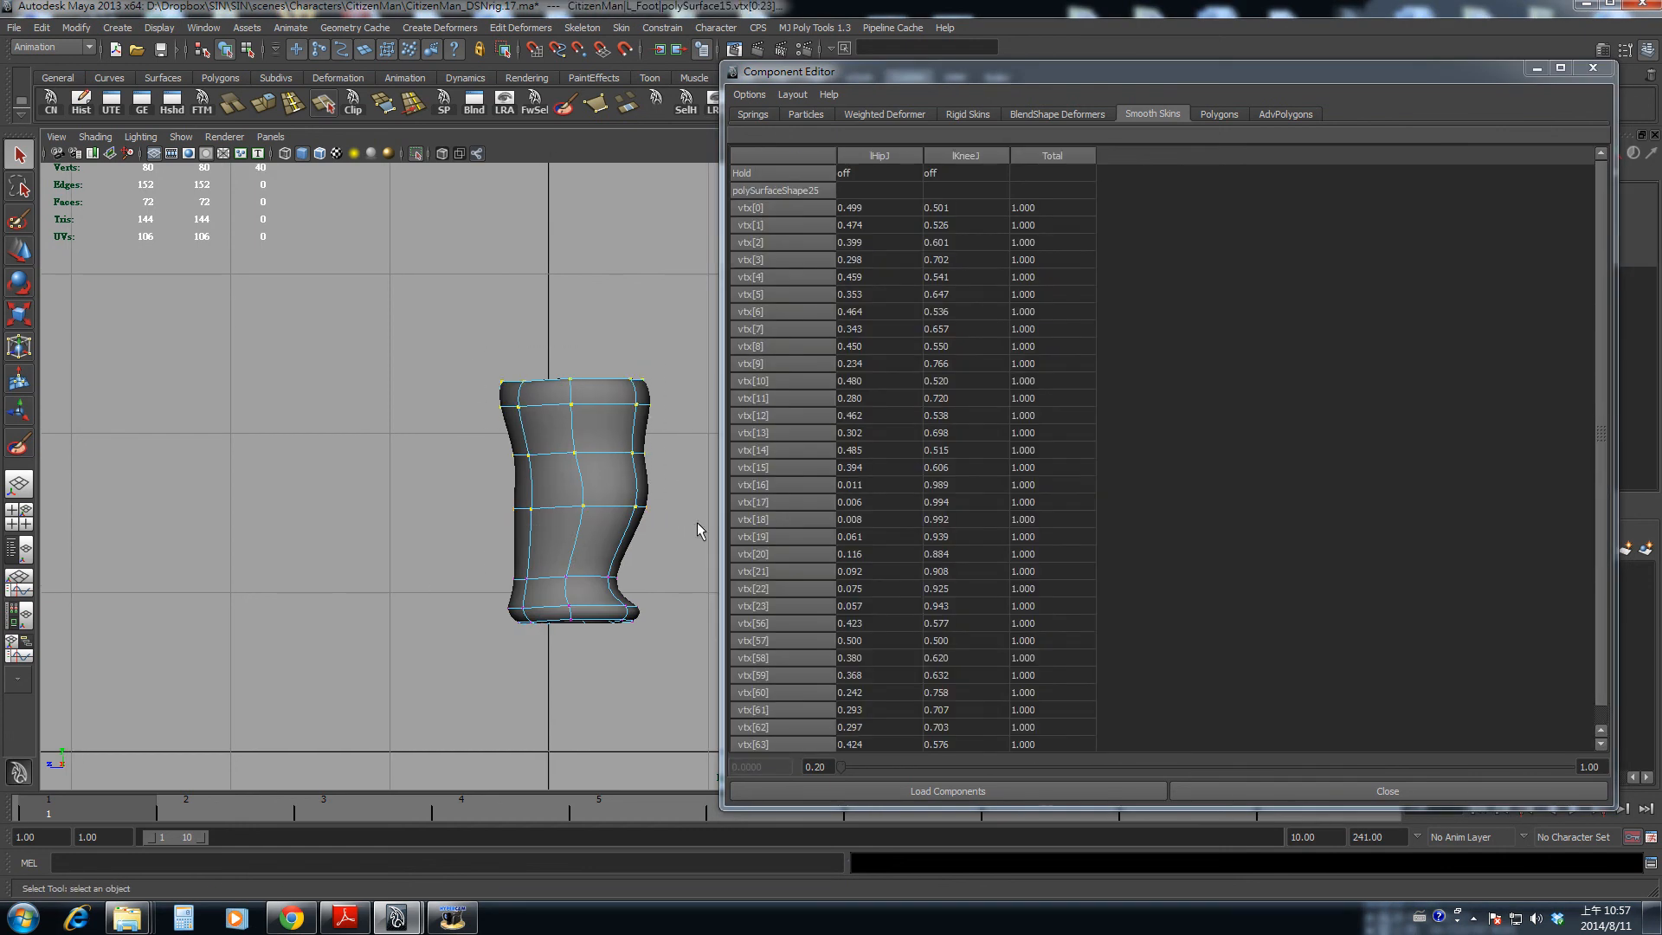
{"action": "left_click", "coordinate": [600, 330]}
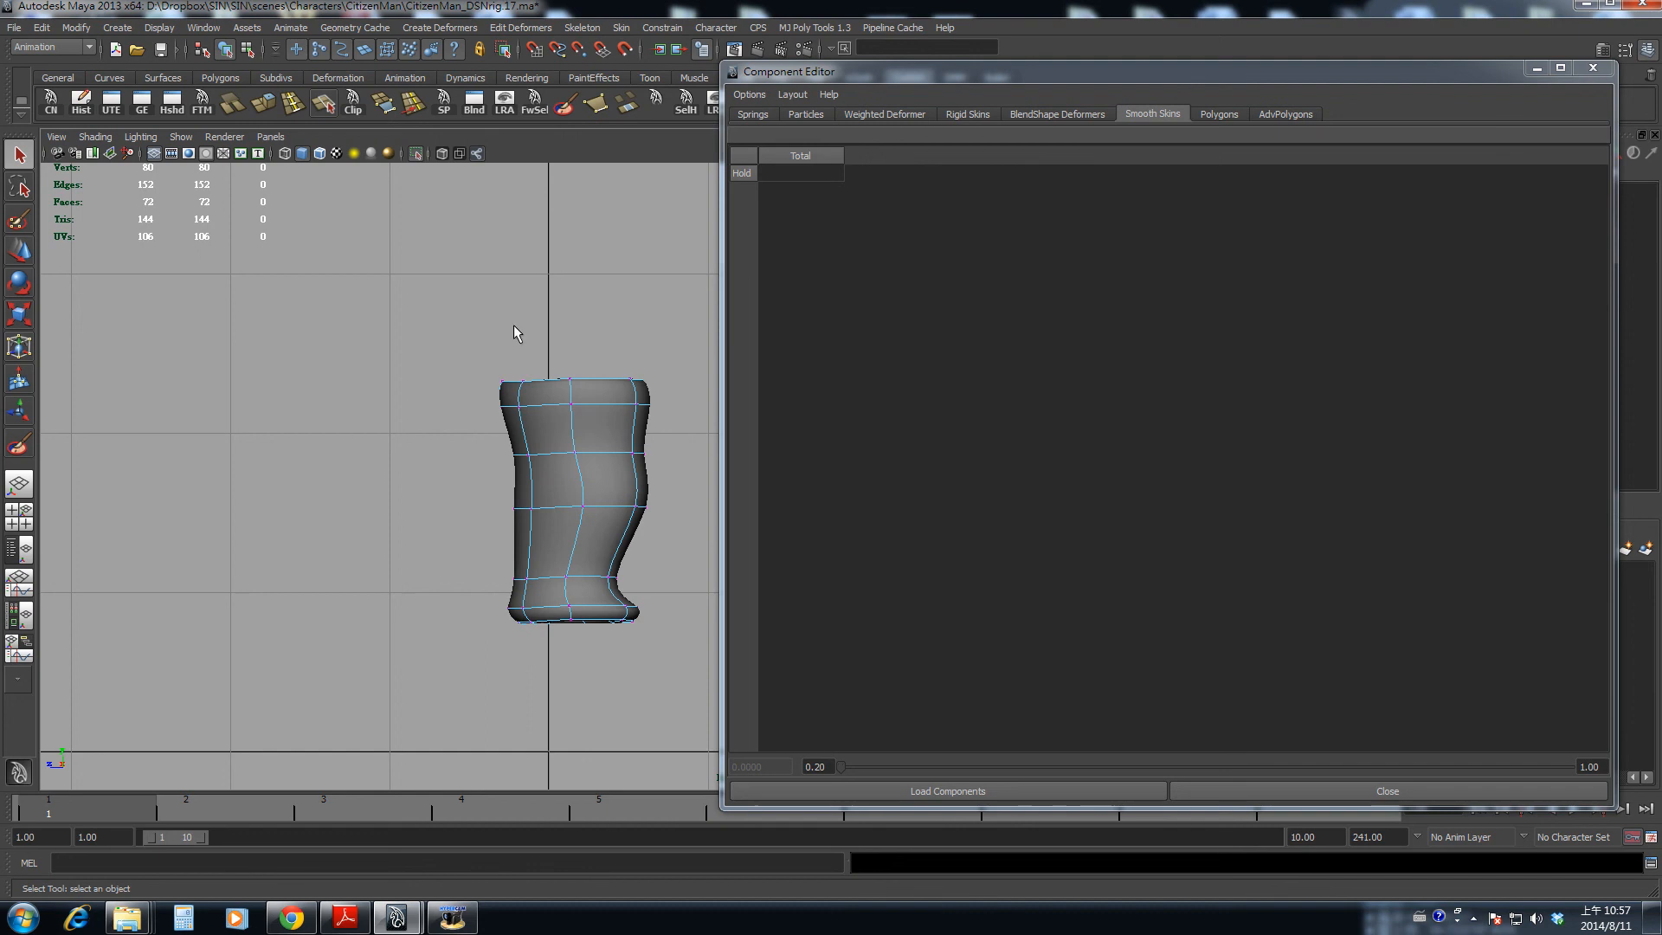
{"action": "left_click_drag", "start_coordinate": [667, 520], "coordinate": [667, 519]}
{"action": "left_click", "coordinate": [459, 293]}
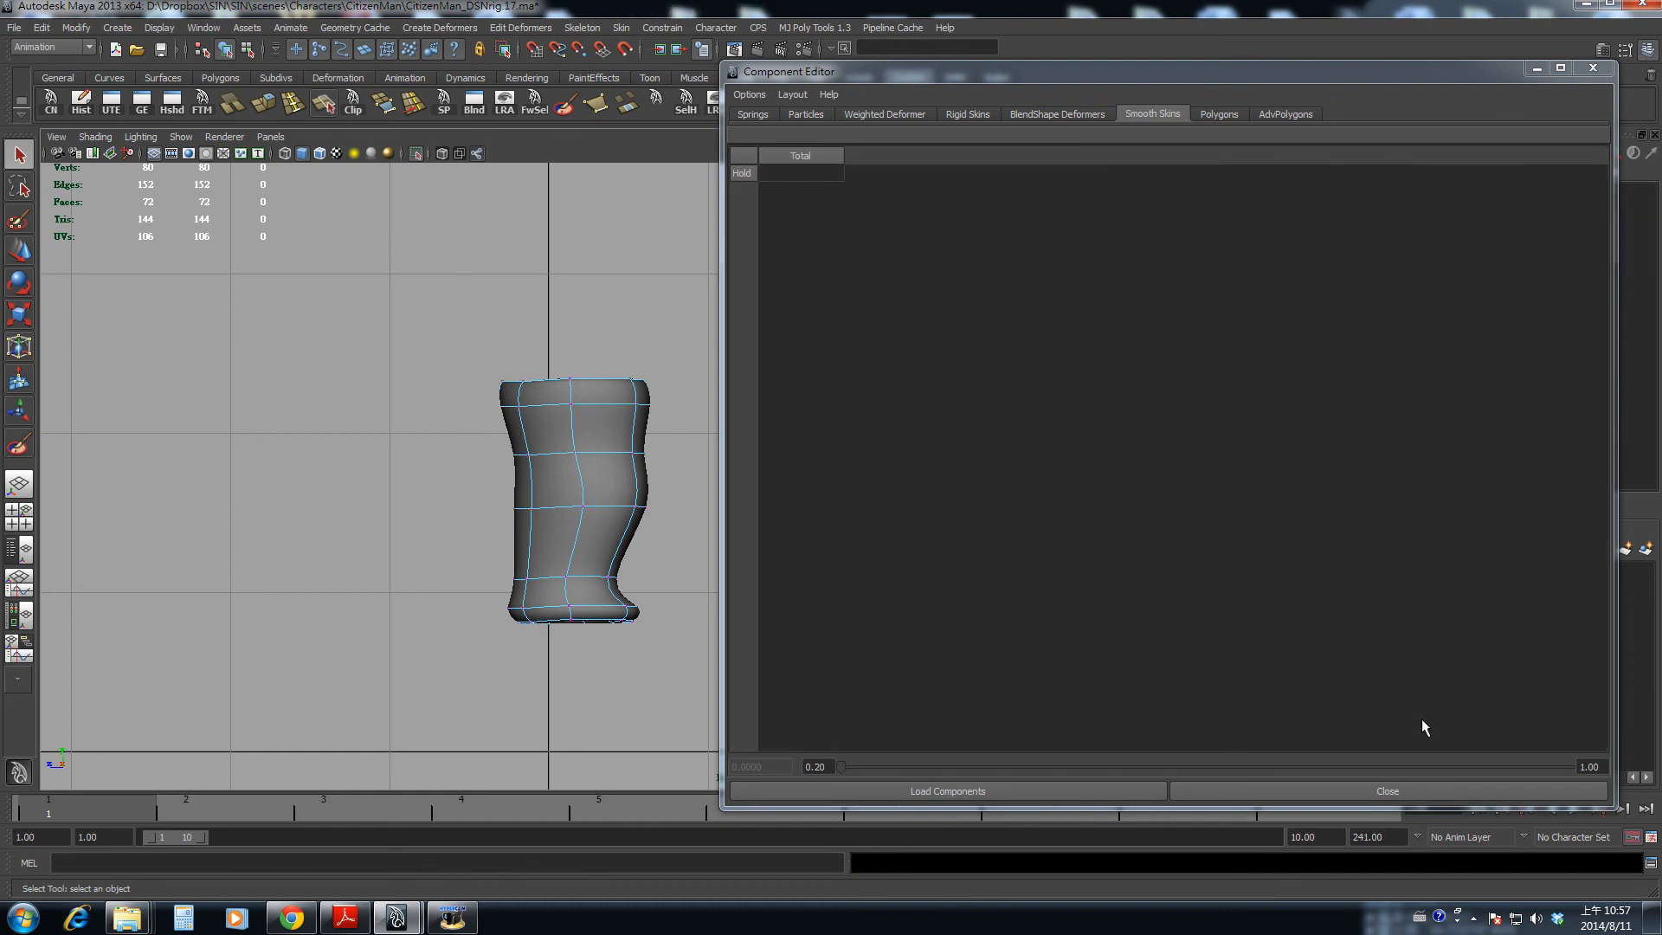
- Close the Component Editor, return the lower-leg mesh to object mode and show the whole character in the perspective view
{"action": "left_click", "coordinate": [1436, 788]}
{"action": "right_click_drag", "start_coordinate": [788, 497], "coordinate": [800, 476]}
{"action": "key", "text": "space"}
{"action": "key", "text": "space"}
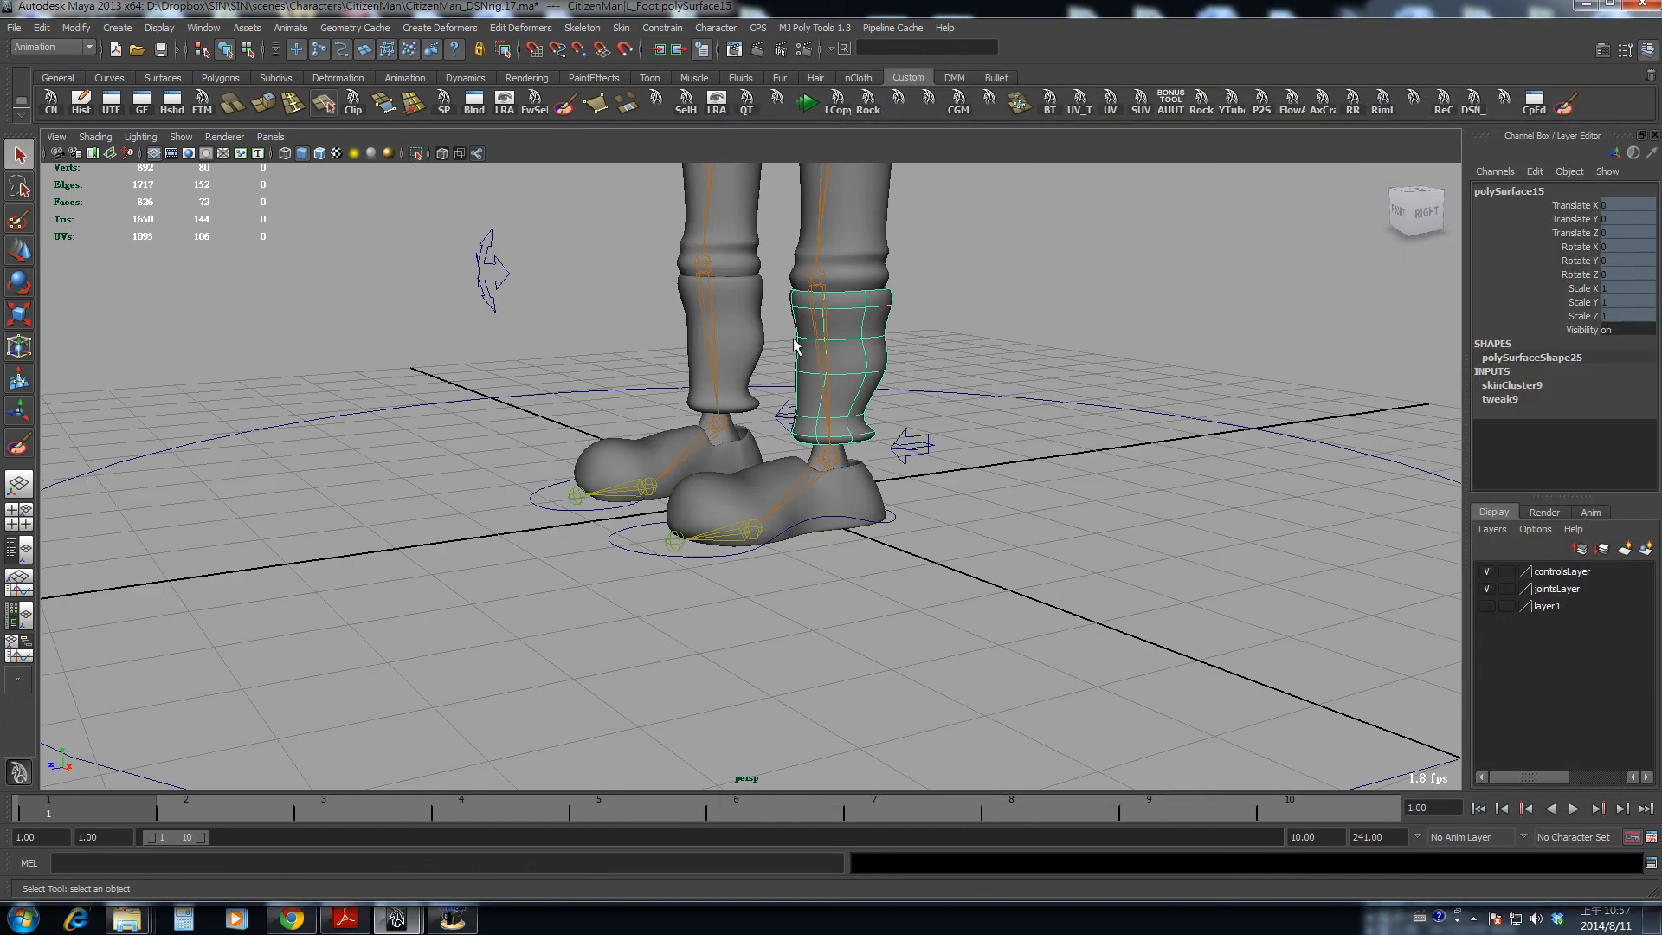
- Rotate the left foot IK control to test the corrected lower-leg hem, and undo the rotation
{"action": "left_click_drag", "start_coordinate": [794, 341], "coordinate": [765, 538], "text": "alt"}
{"action": "left_click", "coordinate": [705, 454]}
{"action": "middle_click_drag", "start_coordinate": [735, 463], "coordinate": [720, 627], "text": "alt"}
{"action": "key", "text": "e"}
{"action": "left_click_drag", "start_coordinate": [727, 614], "coordinate": [753, 598], "text": "alt"}
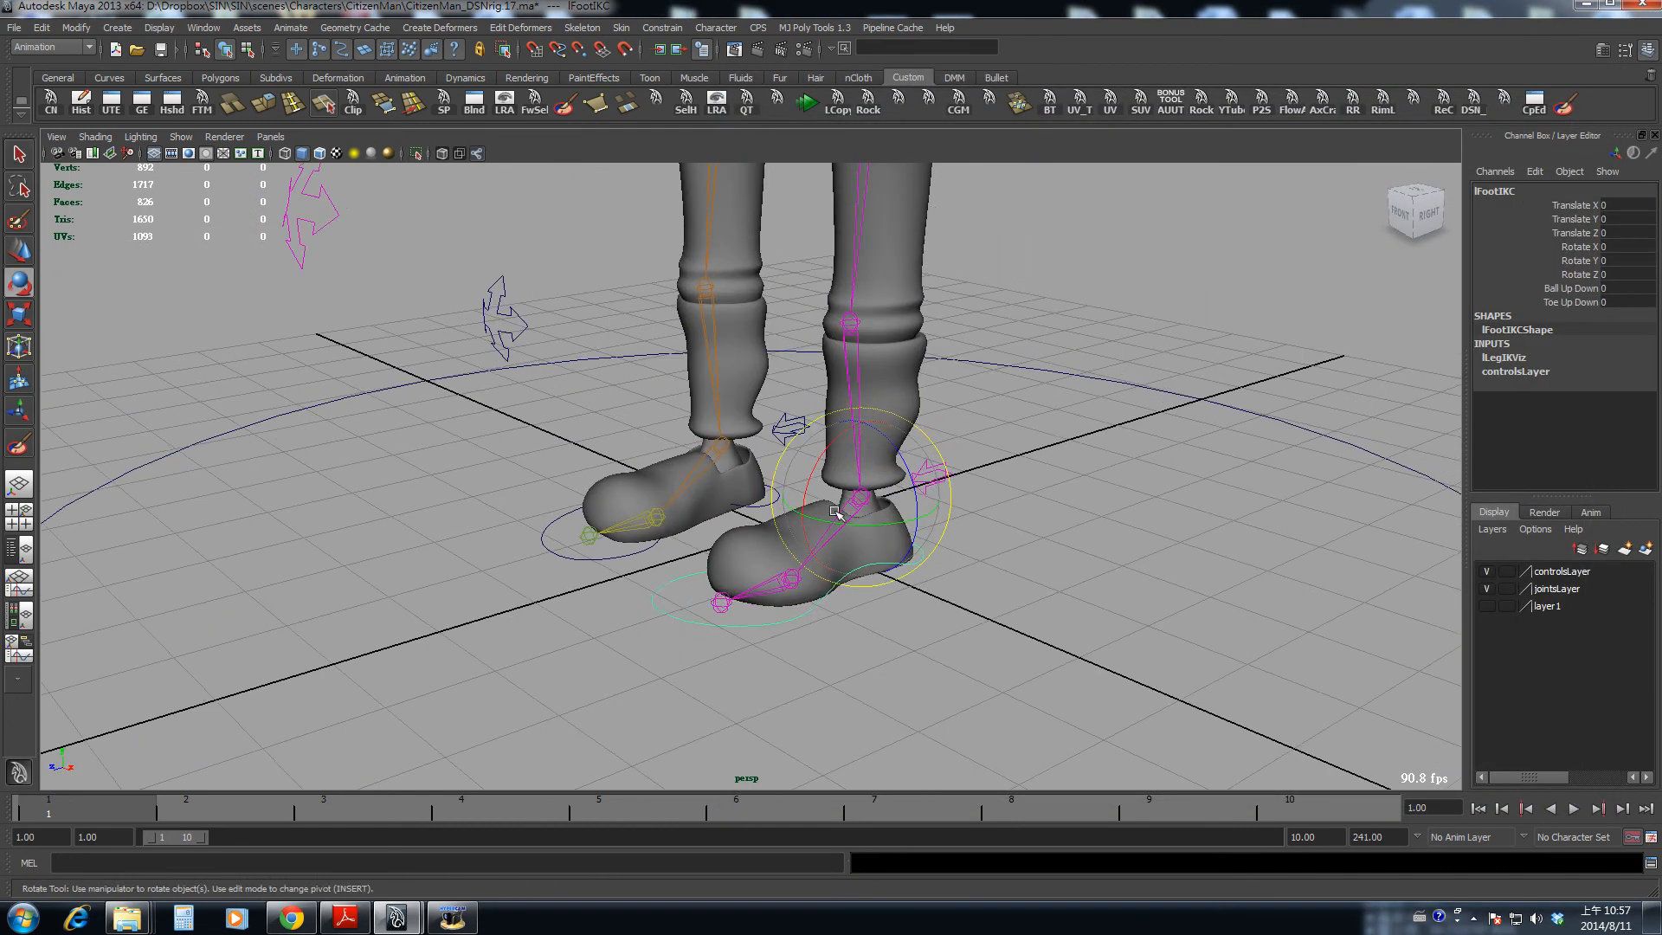
{"action": "left_click_drag", "start_coordinate": [805, 511], "coordinate": [897, 365]}
{"action": "key", "text": "ctrl+z"}
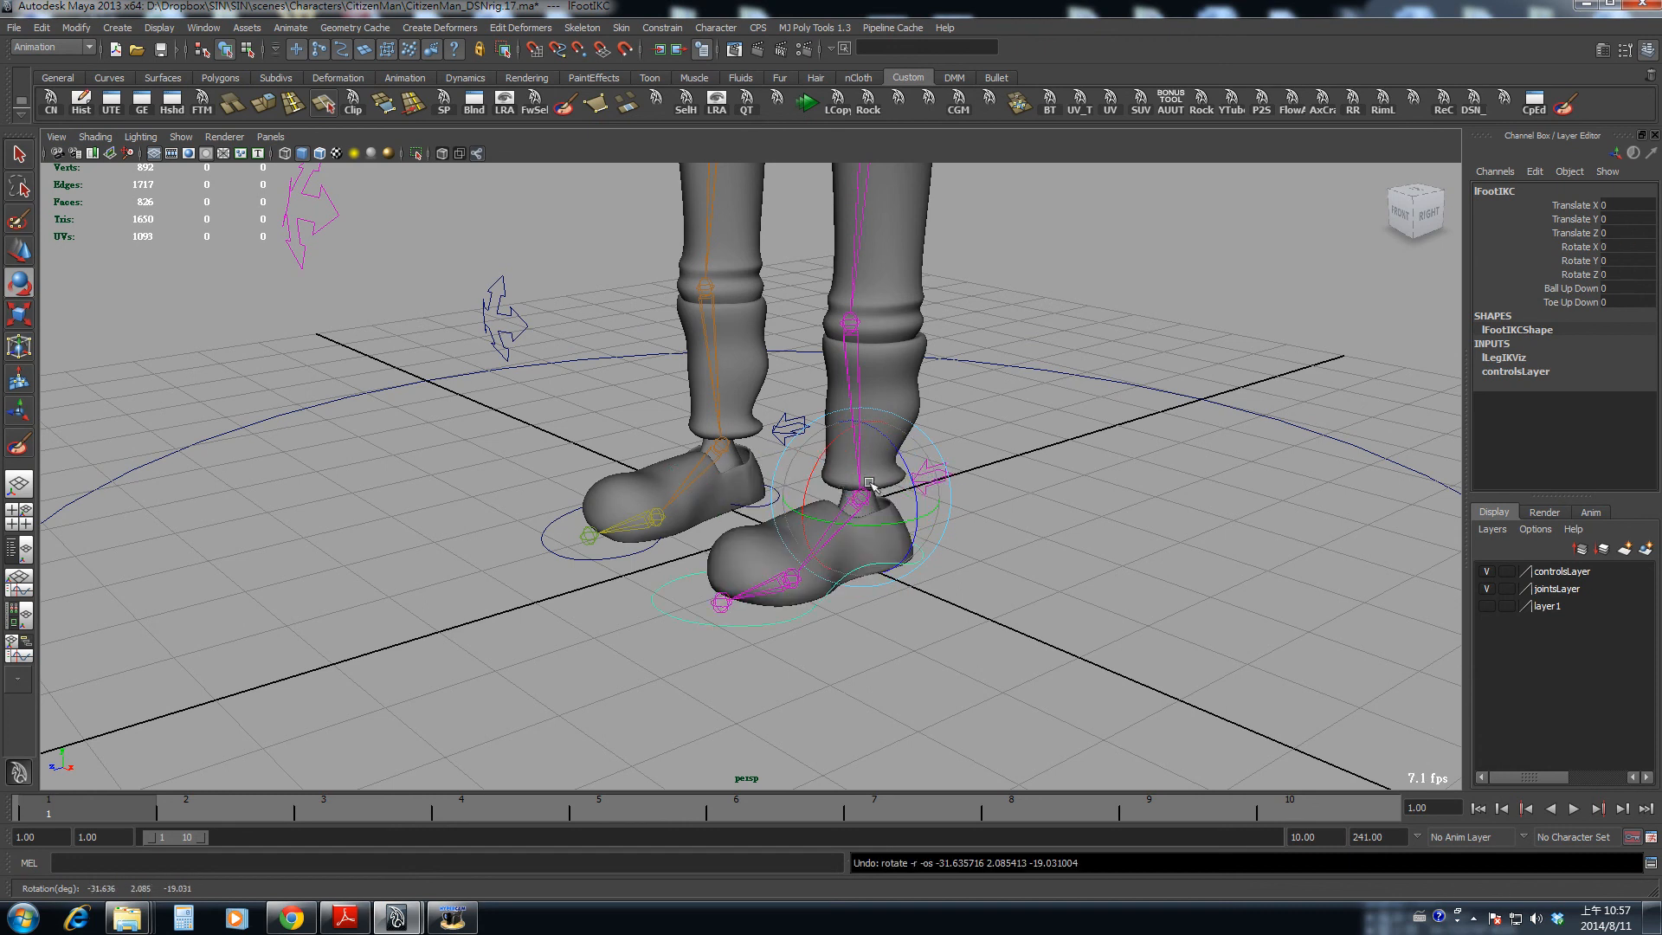
- Rotate the right foot IK control to compare how the right ankle deforms, and undo the rotation
{"action": "key", "text": "q"}
{"action": "left_click", "coordinate": [556, 549]}
{"action": "left_click_drag", "start_coordinate": [597, 567], "coordinate": [639, 554], "text": "alt"}
{"action": "key", "text": "e"}
{"action": "right_click_drag", "start_coordinate": [639, 554], "coordinate": [692, 519], "text": "alt"}
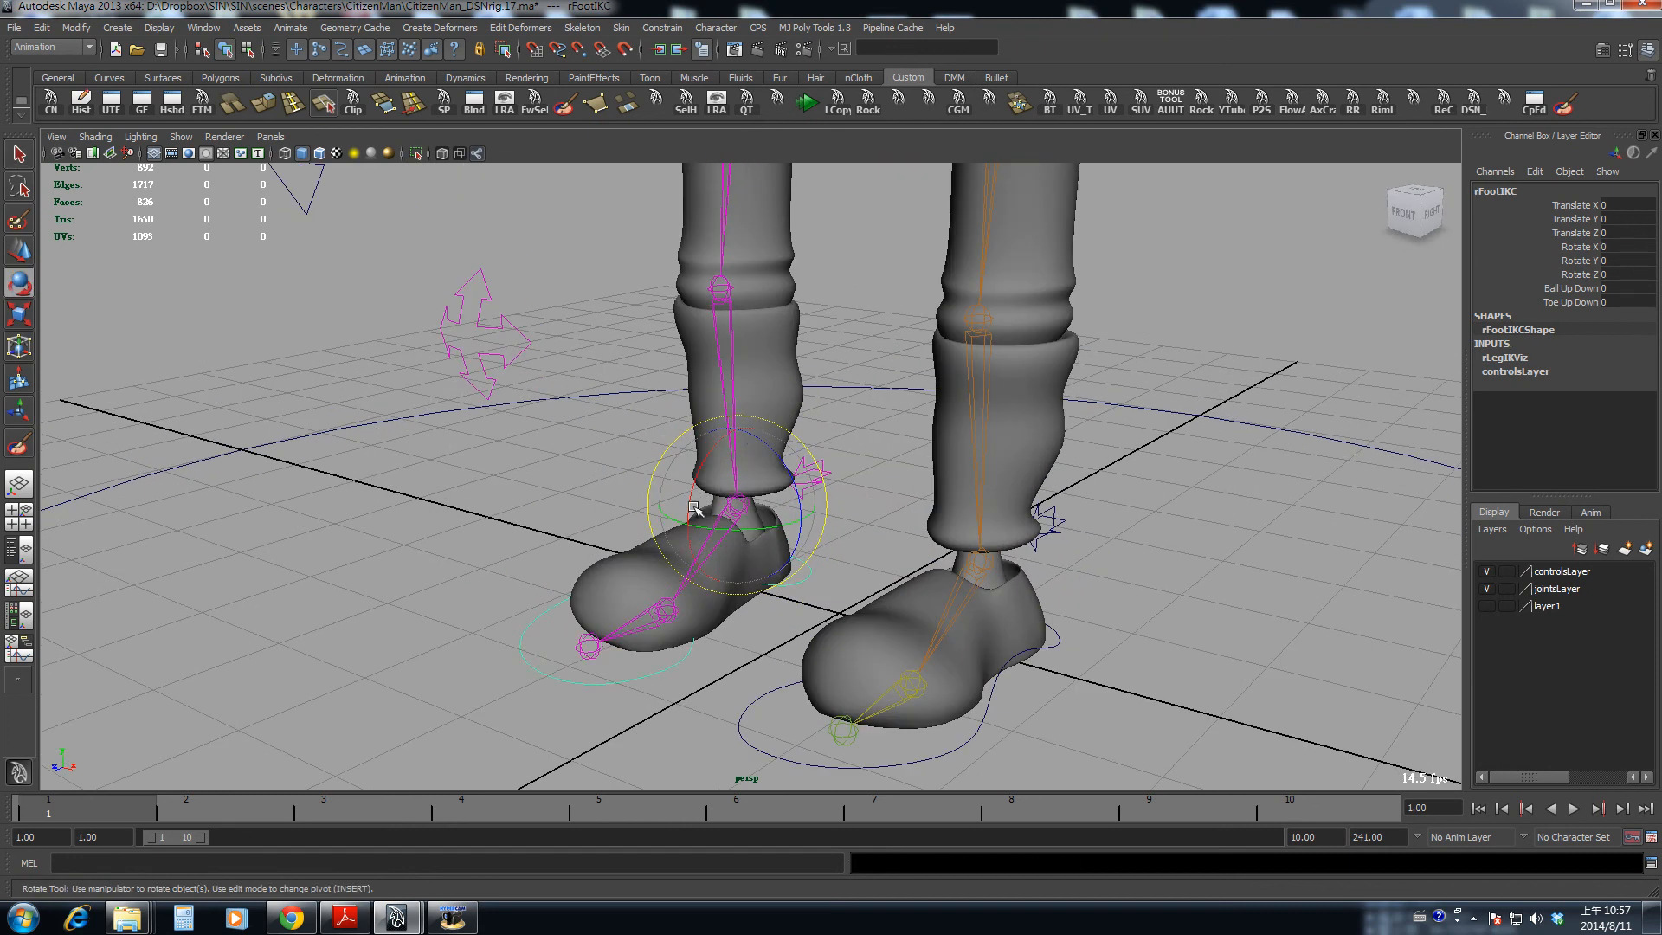
{"action": "left_click_drag", "start_coordinate": [726, 496], "coordinate": [771, 338]}
{"action": "key", "text": "ctrl+z"}
- Rotate the right foot IK control again and reset its Rotate X, Y and Z to 0
{"action": "left_click_drag", "start_coordinate": [734, 454], "coordinate": [769, 400]}
{"action": "left_click_drag", "start_coordinate": [1619, 247], "coordinate": [1624, 277]}
{"action": "type", "text": "0"}
{"action": "key", "text": "Return"}
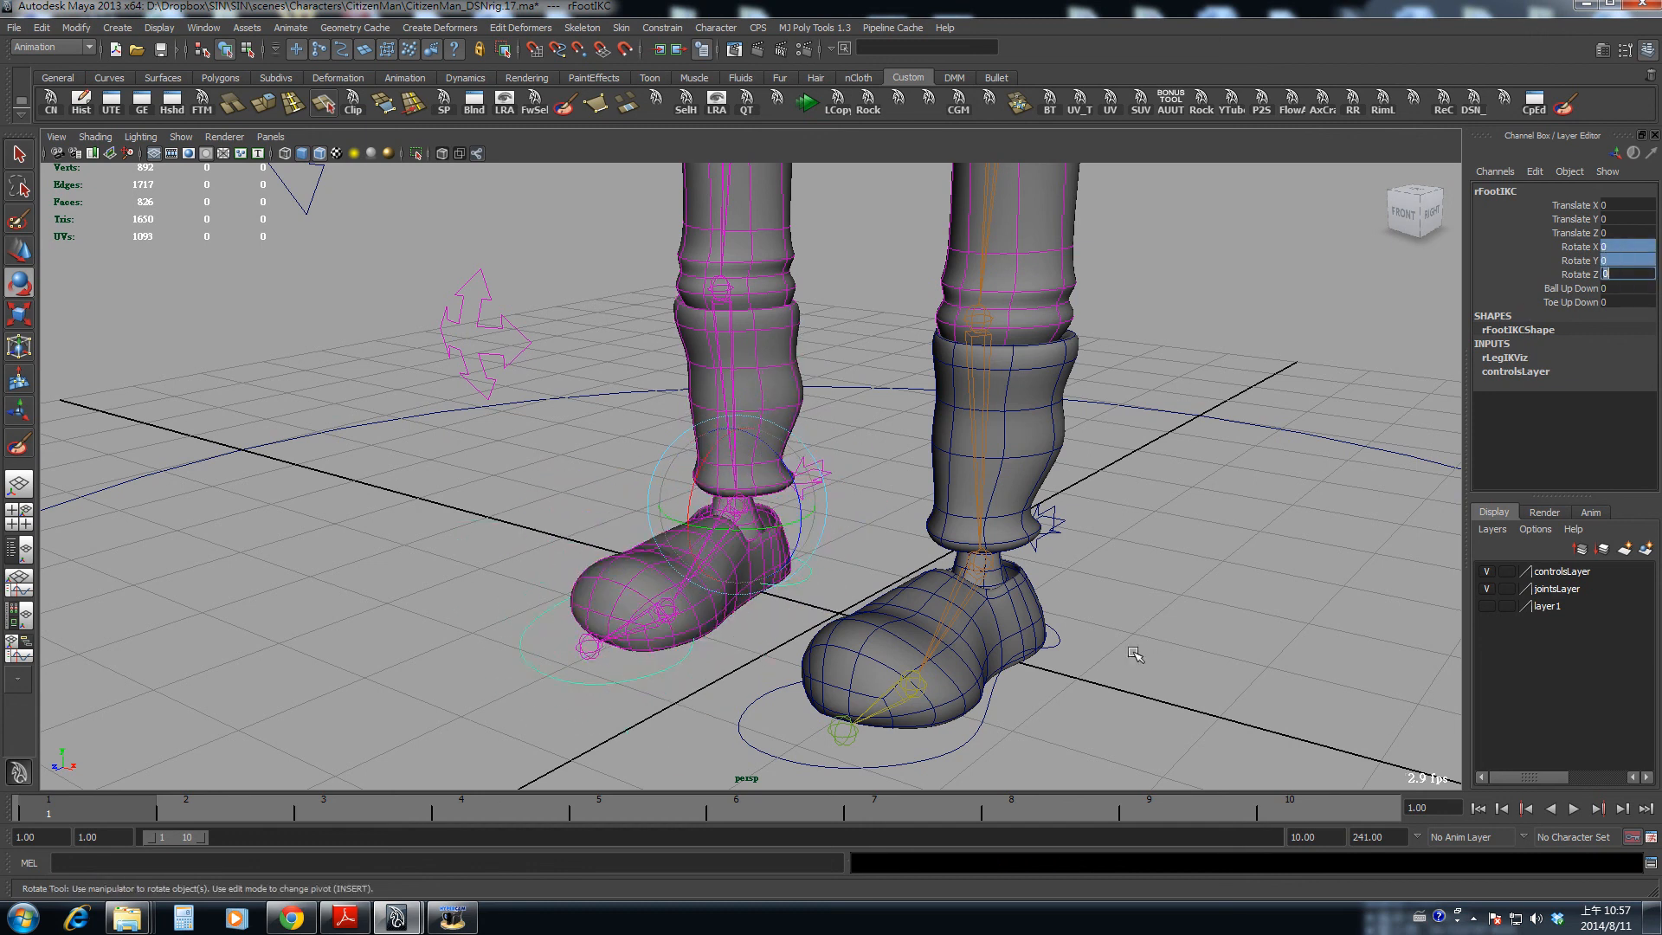
- Select the left foot IK control, test its rotation with the mesh wireframes displayed, and undo the rotation
{"action": "left_click", "coordinate": [1137, 653]}
{"action": "key", "text": "q"}
{"action": "left_click", "coordinate": [820, 764]}
{"action": "key", "text": "e"}
{"action": "mouse_move", "coordinate": [978, 567]}
{"action": "left_mouse_down"}
{"action": "mouse_move", "coordinate": [1017, 543]}
{"action": "mouse_move", "coordinate": [985, 558]}
{"action": "left_mouse_up"}
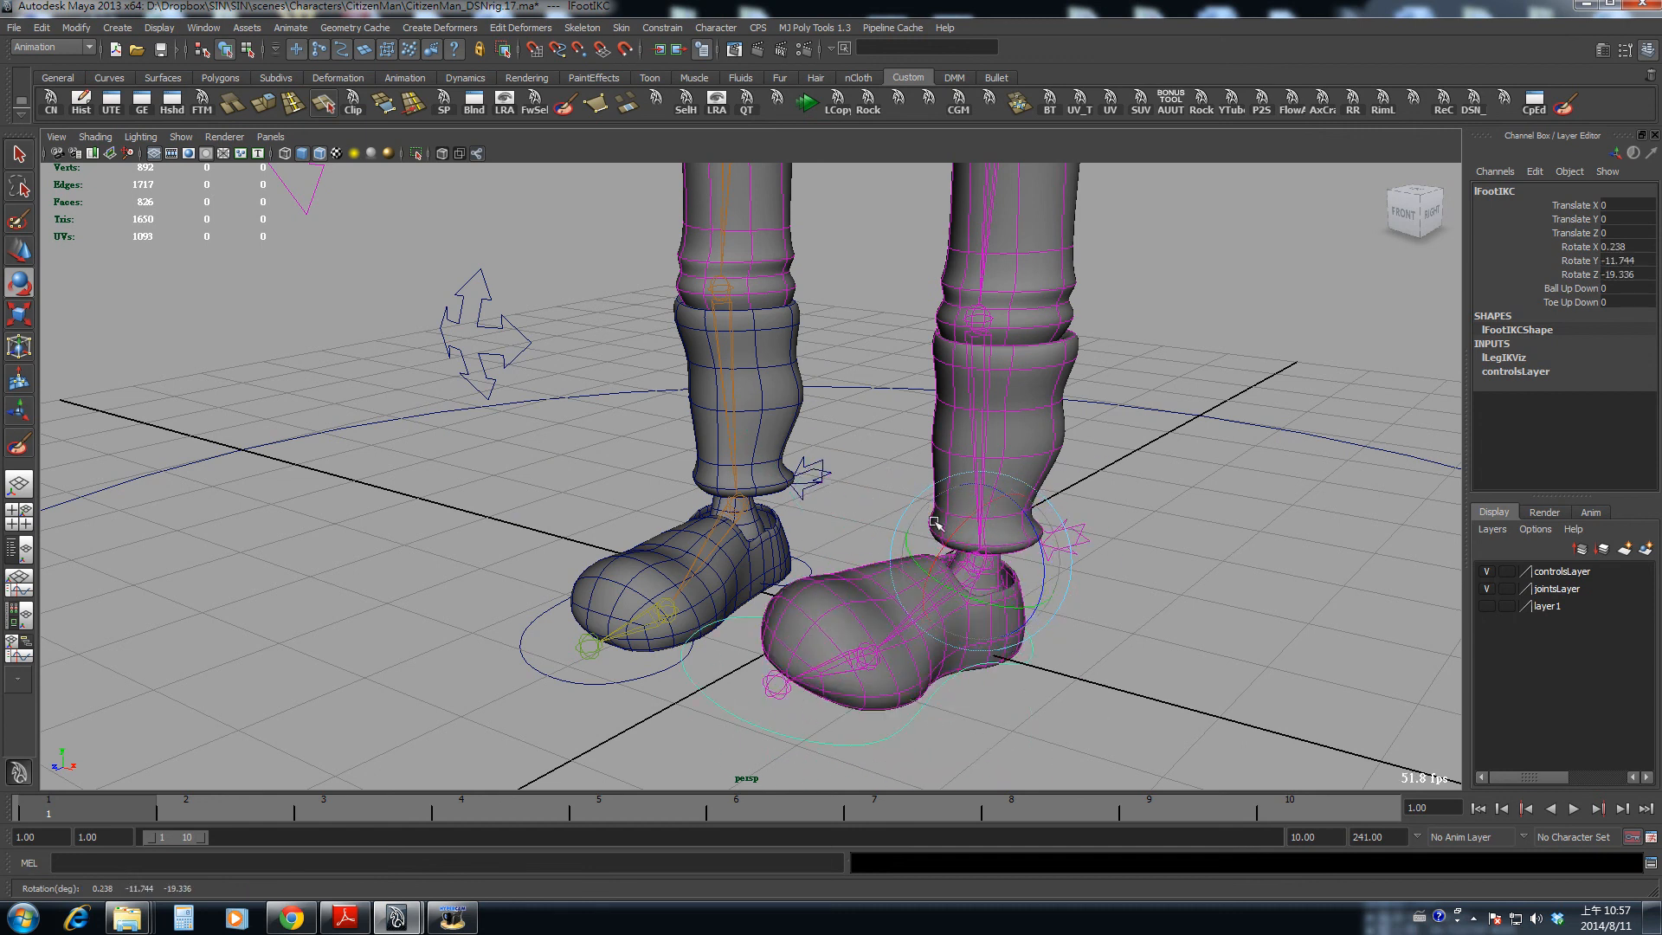
{"action": "key", "text": "ctrl+z"}
{"action": "left_click_drag", "start_coordinate": [840, 513], "coordinate": [928, 501], "text": "alt"}
- Clear the selection, display the meshes textured without wireframes, and frame the ankles and shoes closely
{"action": "key", "text": "q"}
{"action": "left_click", "coordinate": [1088, 454]}
{"action": "mouse_move", "coordinate": [1088, 454]}
{"action": "left_mouse_down", "text": "alt"}
{"action": "mouse_move", "coordinate": [1082, 520]}
{"action": "mouse_move", "coordinate": [878, 497]}
{"action": "mouse_move", "coordinate": [1130, 610]}
{"action": "mouse_move", "coordinate": [1025, 507]}
{"action": "mouse_move", "coordinate": [917, 512]}
{"action": "left_mouse_up", "text": "alt"}
{"action": "key", "text": "alt+5"}
{"action": "key", "text": "6"}
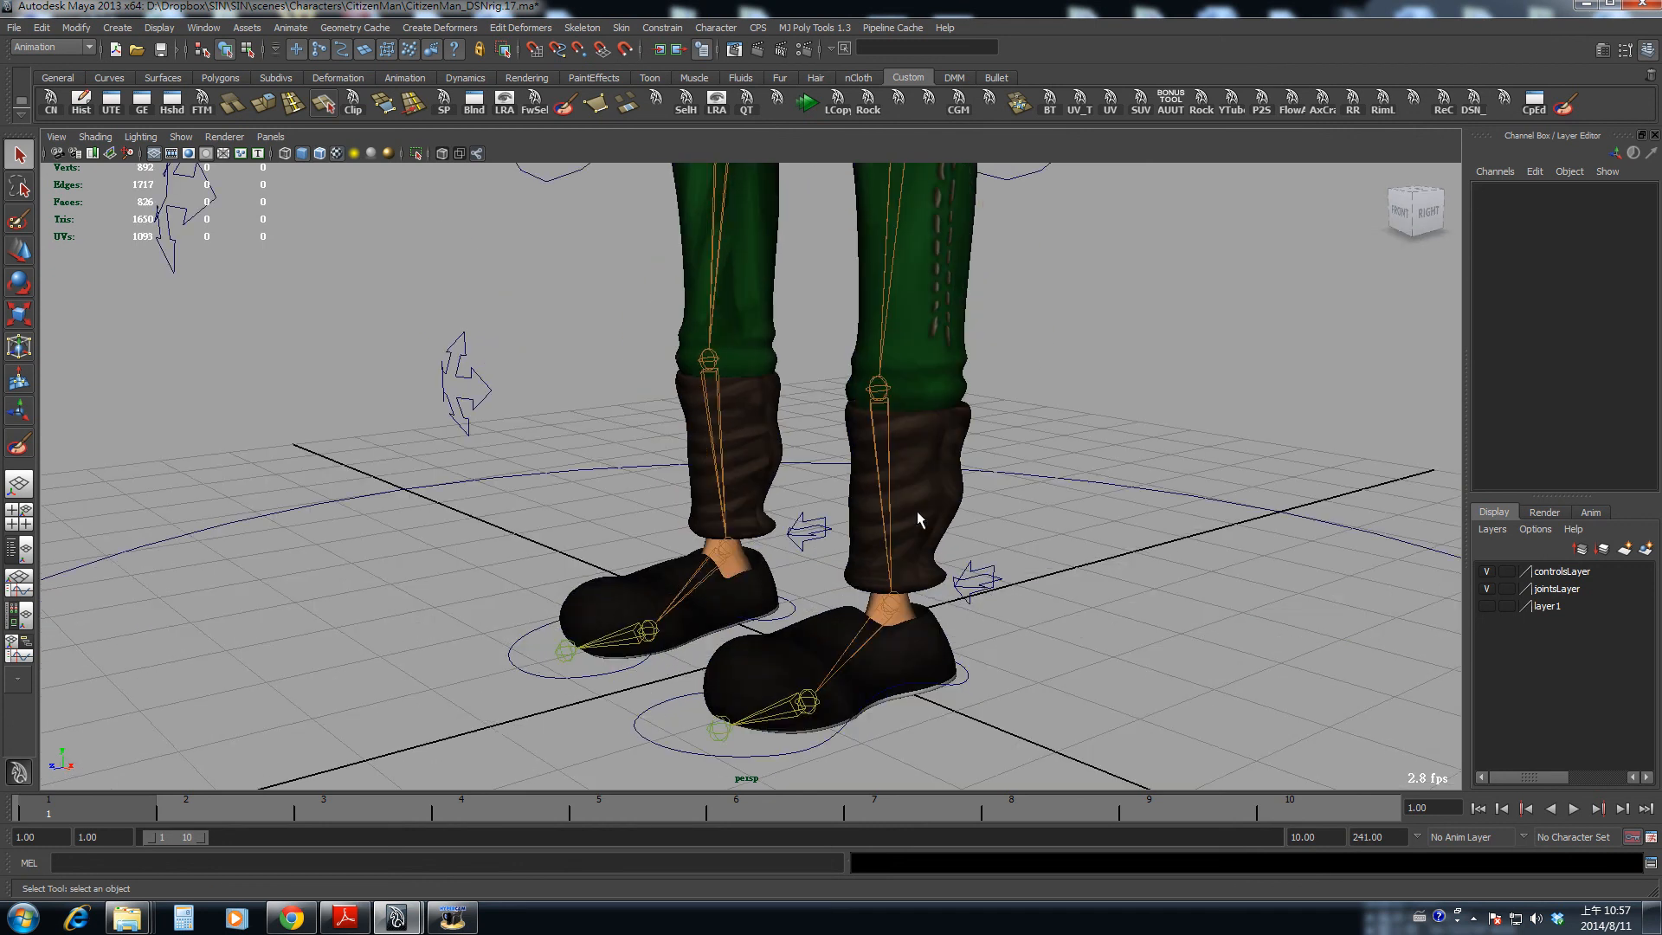
{"action": "middle_click_drag", "start_coordinate": [956, 615], "coordinate": [876, 487], "text": "alt"}
{"action": "right_click_drag", "start_coordinate": [875, 488], "coordinate": [1125, 658], "text": "alt"}
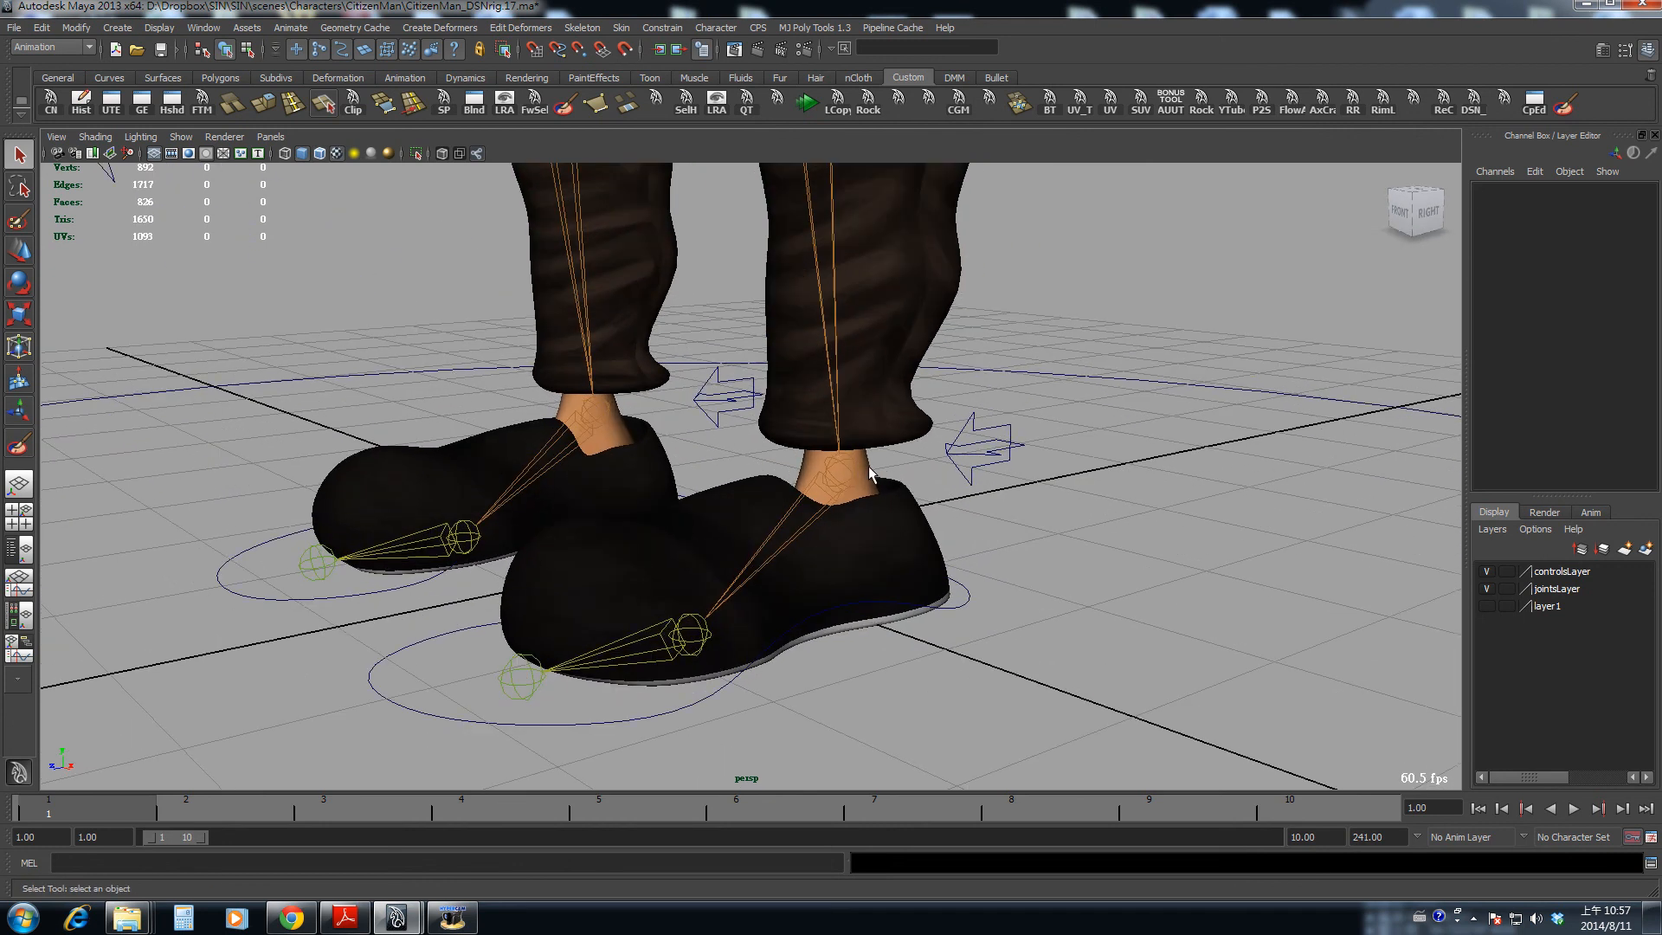
- Select the left shoe and L_Leg meshes together and view them from the front
{"action": "left_click", "coordinate": [870, 472]}
{"action": "left_click", "coordinate": [904, 502], "text": "shift"}
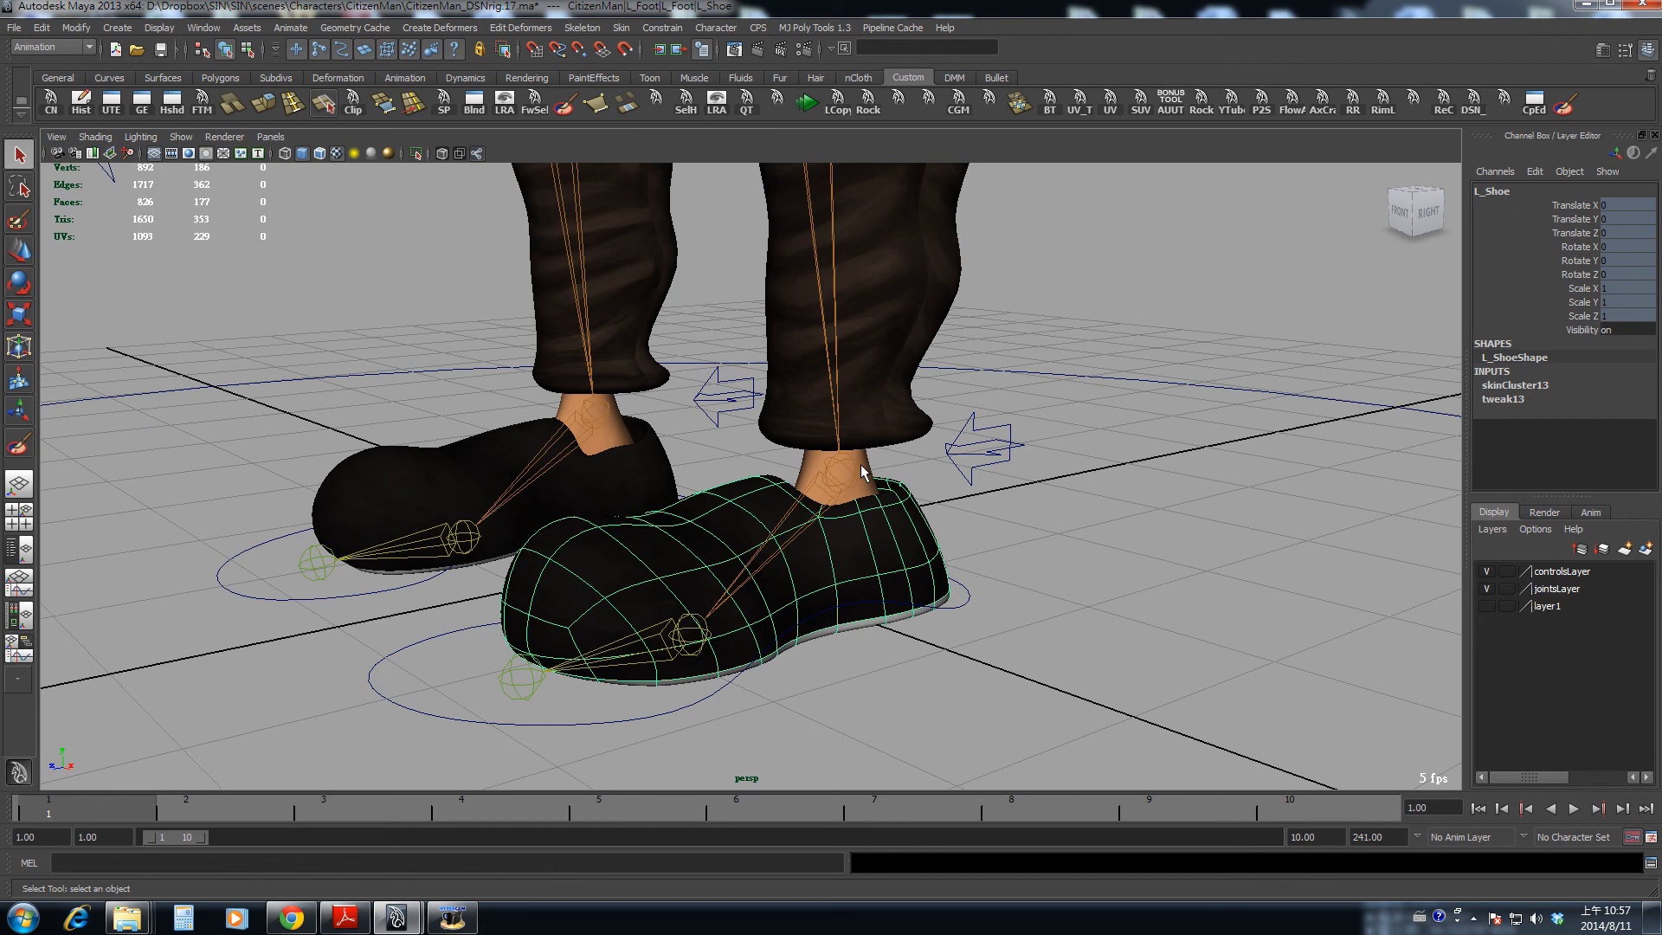
{"action": "left_click_drag", "start_coordinate": [860, 464], "coordinate": [960, 481], "text": "alt"}
{"action": "right_click_drag", "start_coordinate": [961, 481], "coordinate": [827, 482], "text": "alt"}
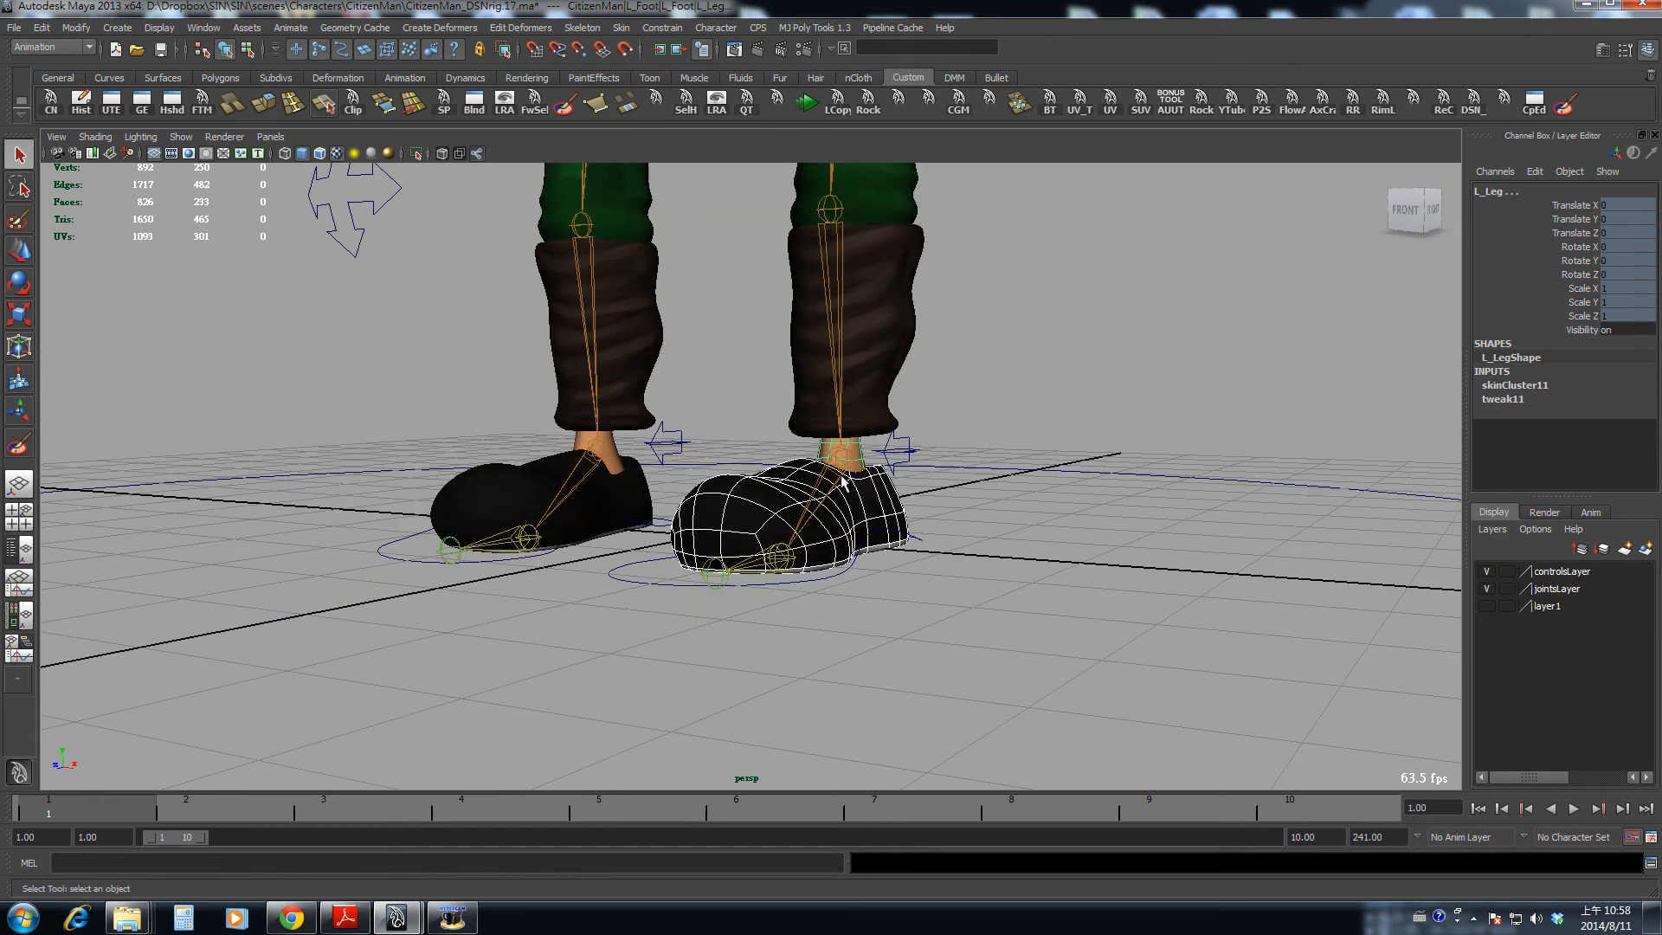